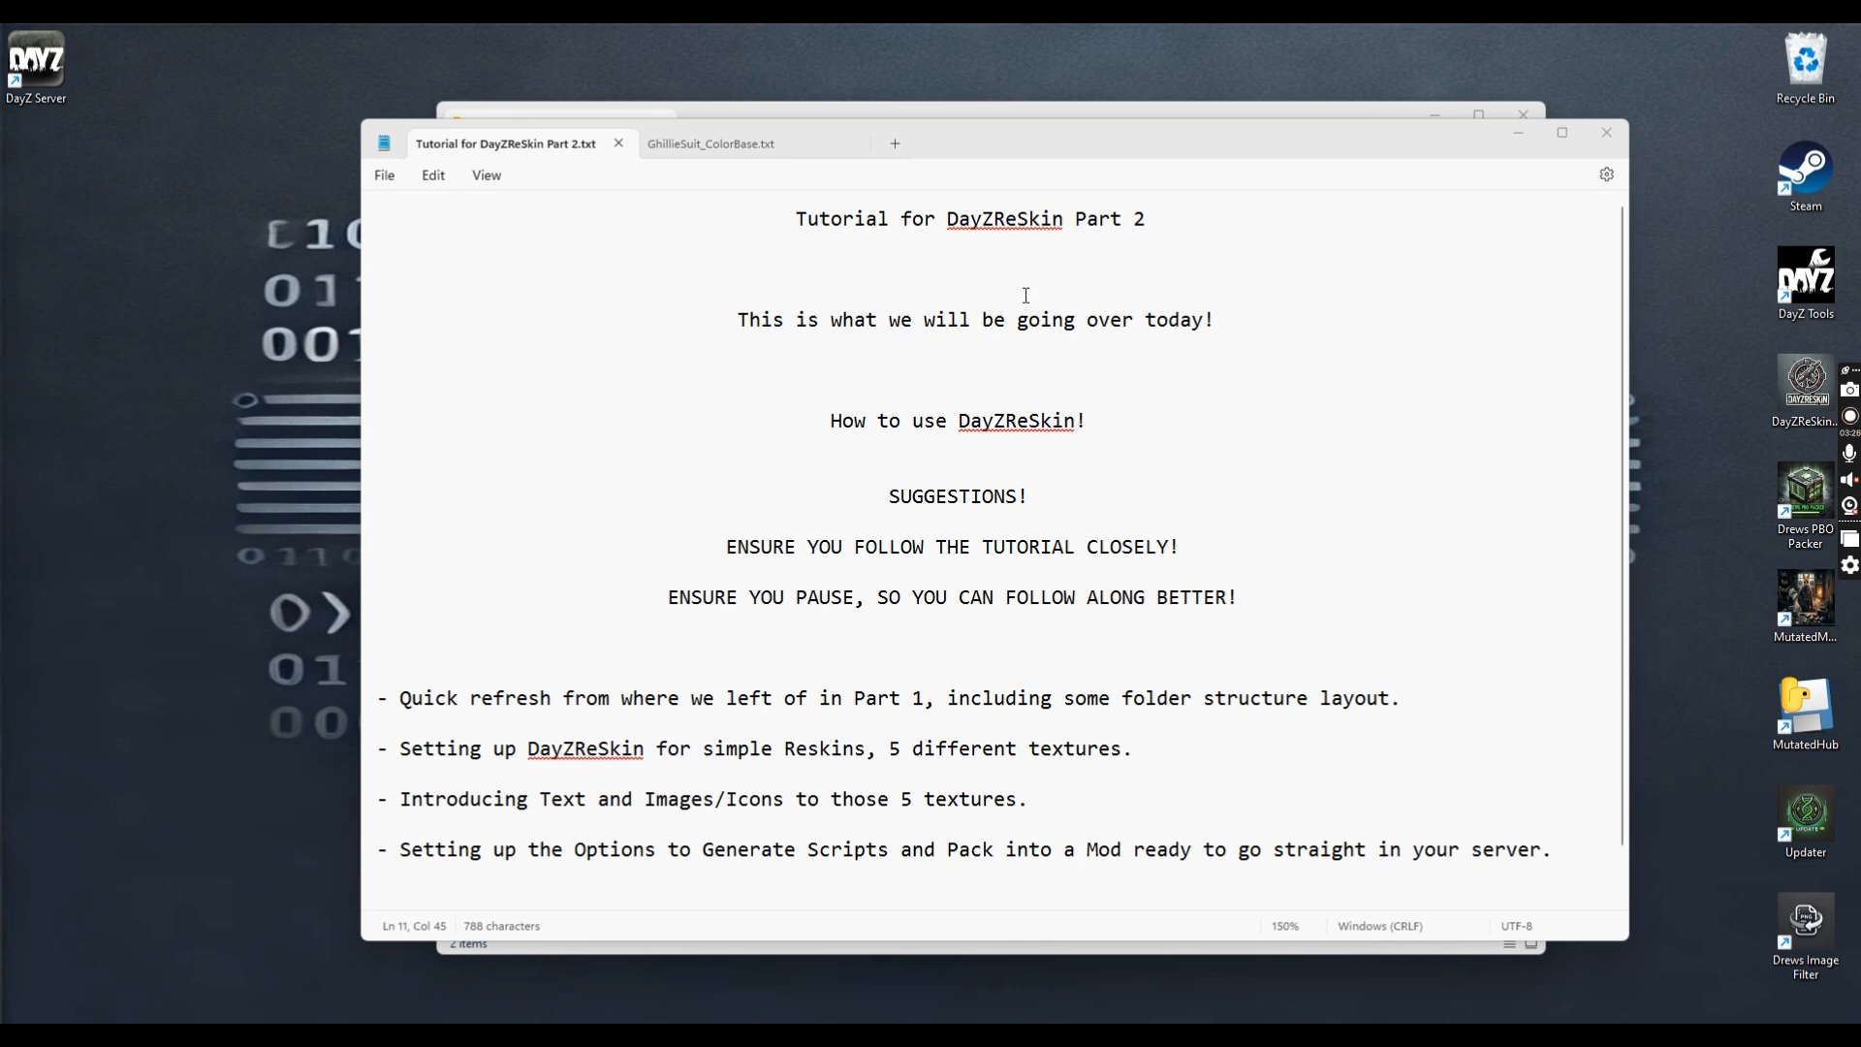
Start DayZReSkin from its desktop shortcut to bring up the Login Panel
{"action": "double_click", "coordinate": [1772, 397]}
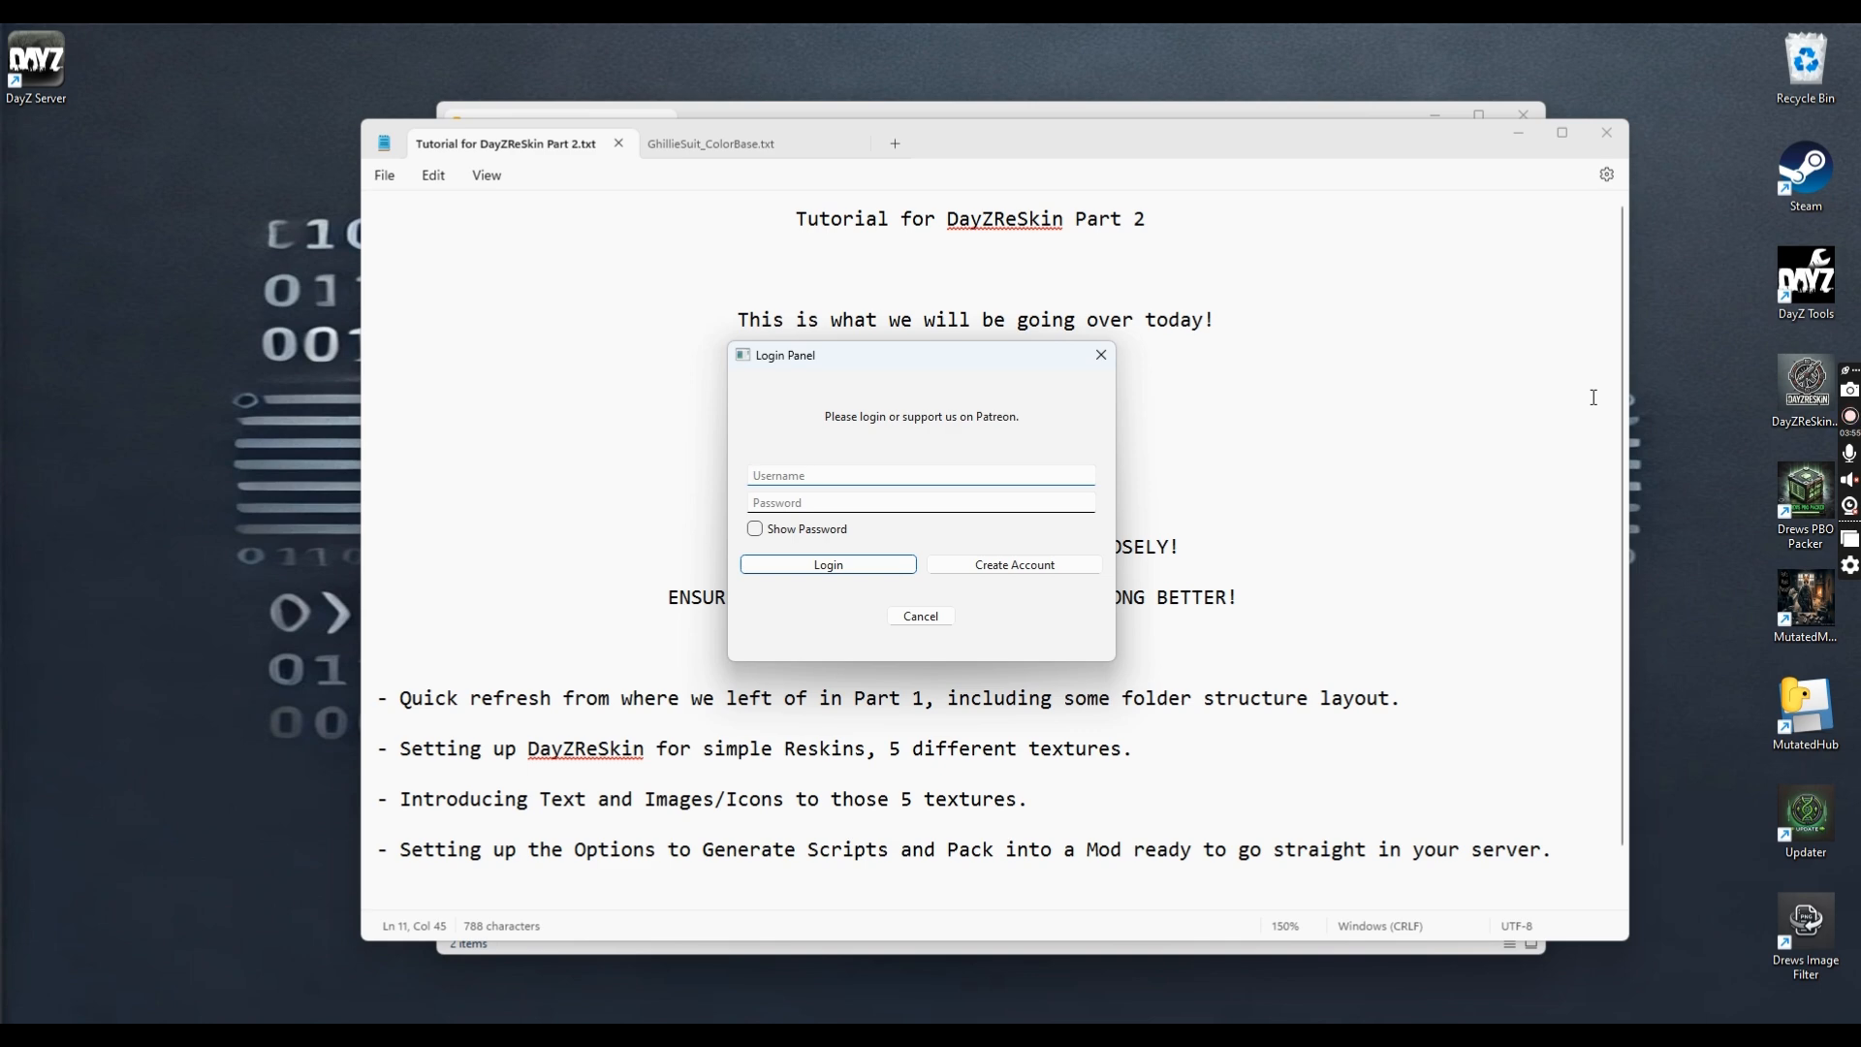
Log in with the account username and password, then dismiss the login-success message
{"action": "type", "text": "Drew"}
{"action": "key", "text": "Tab"}
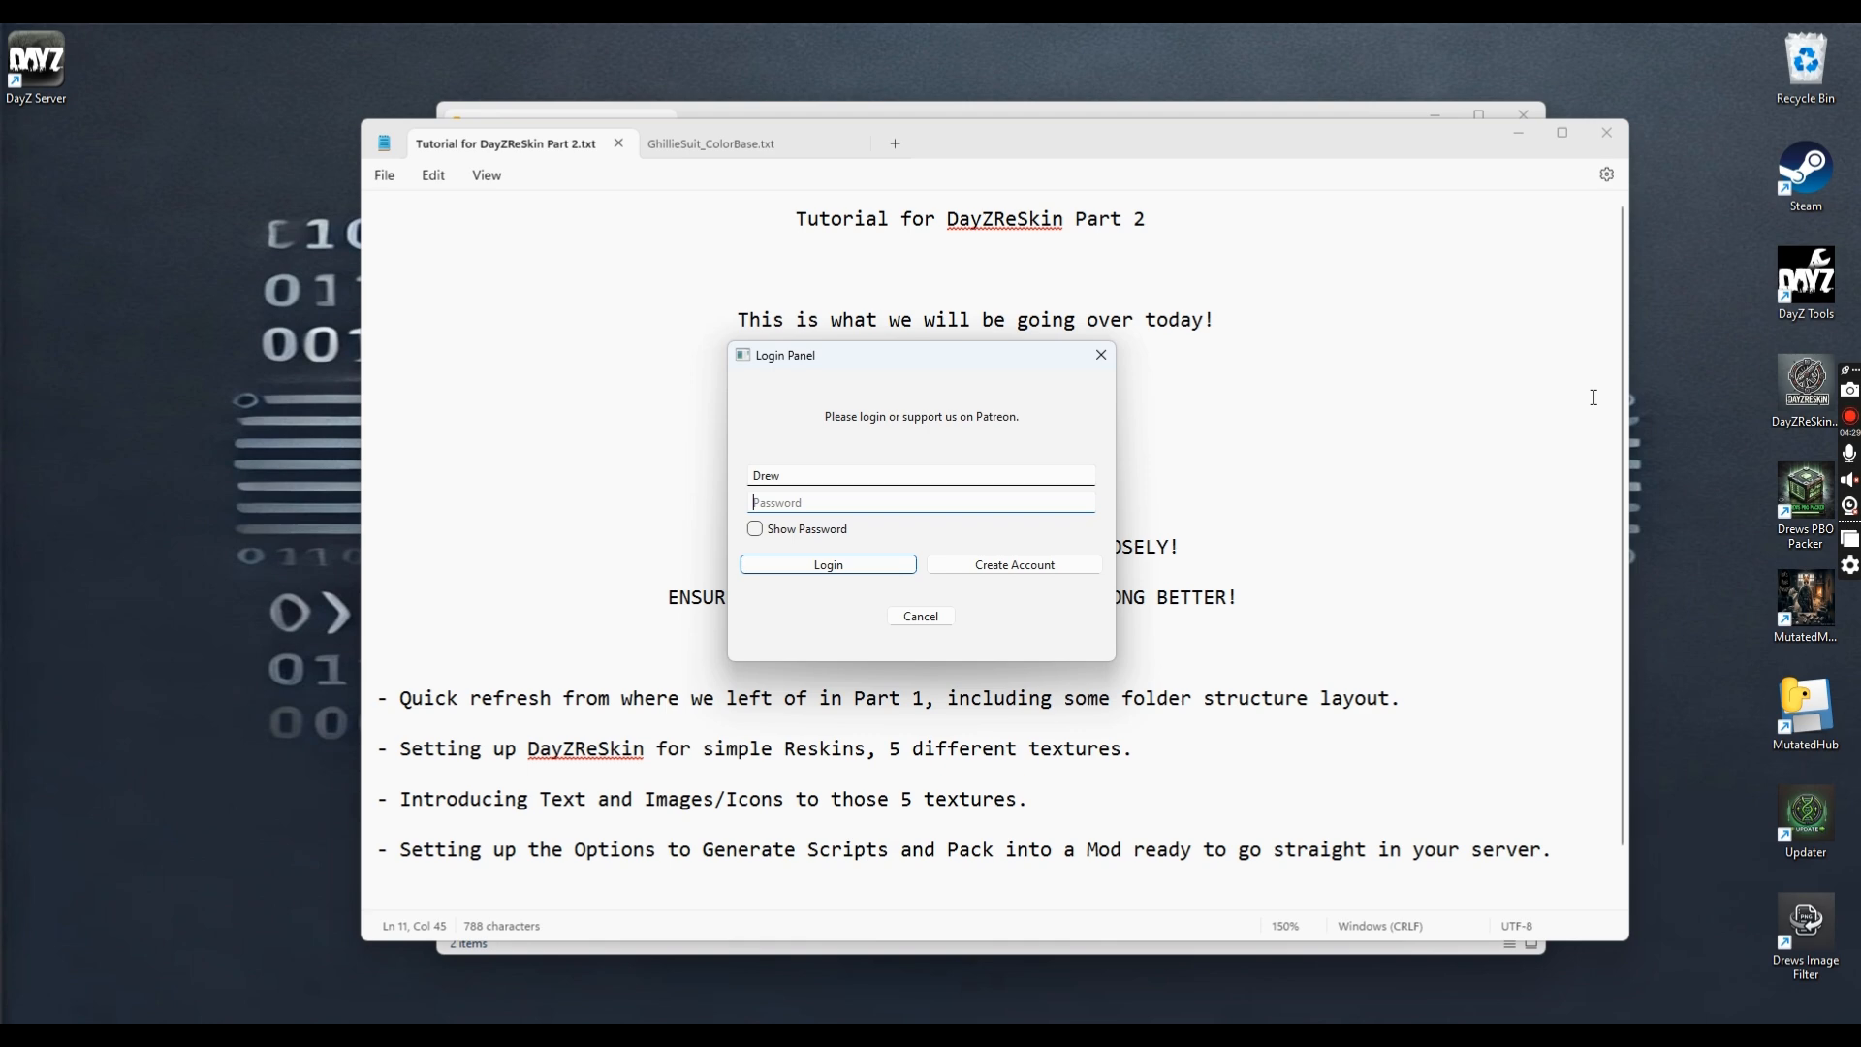
{"action": "type", "text": "••••••••••••••••••••"}
{"action": "key", "text": "Return"}
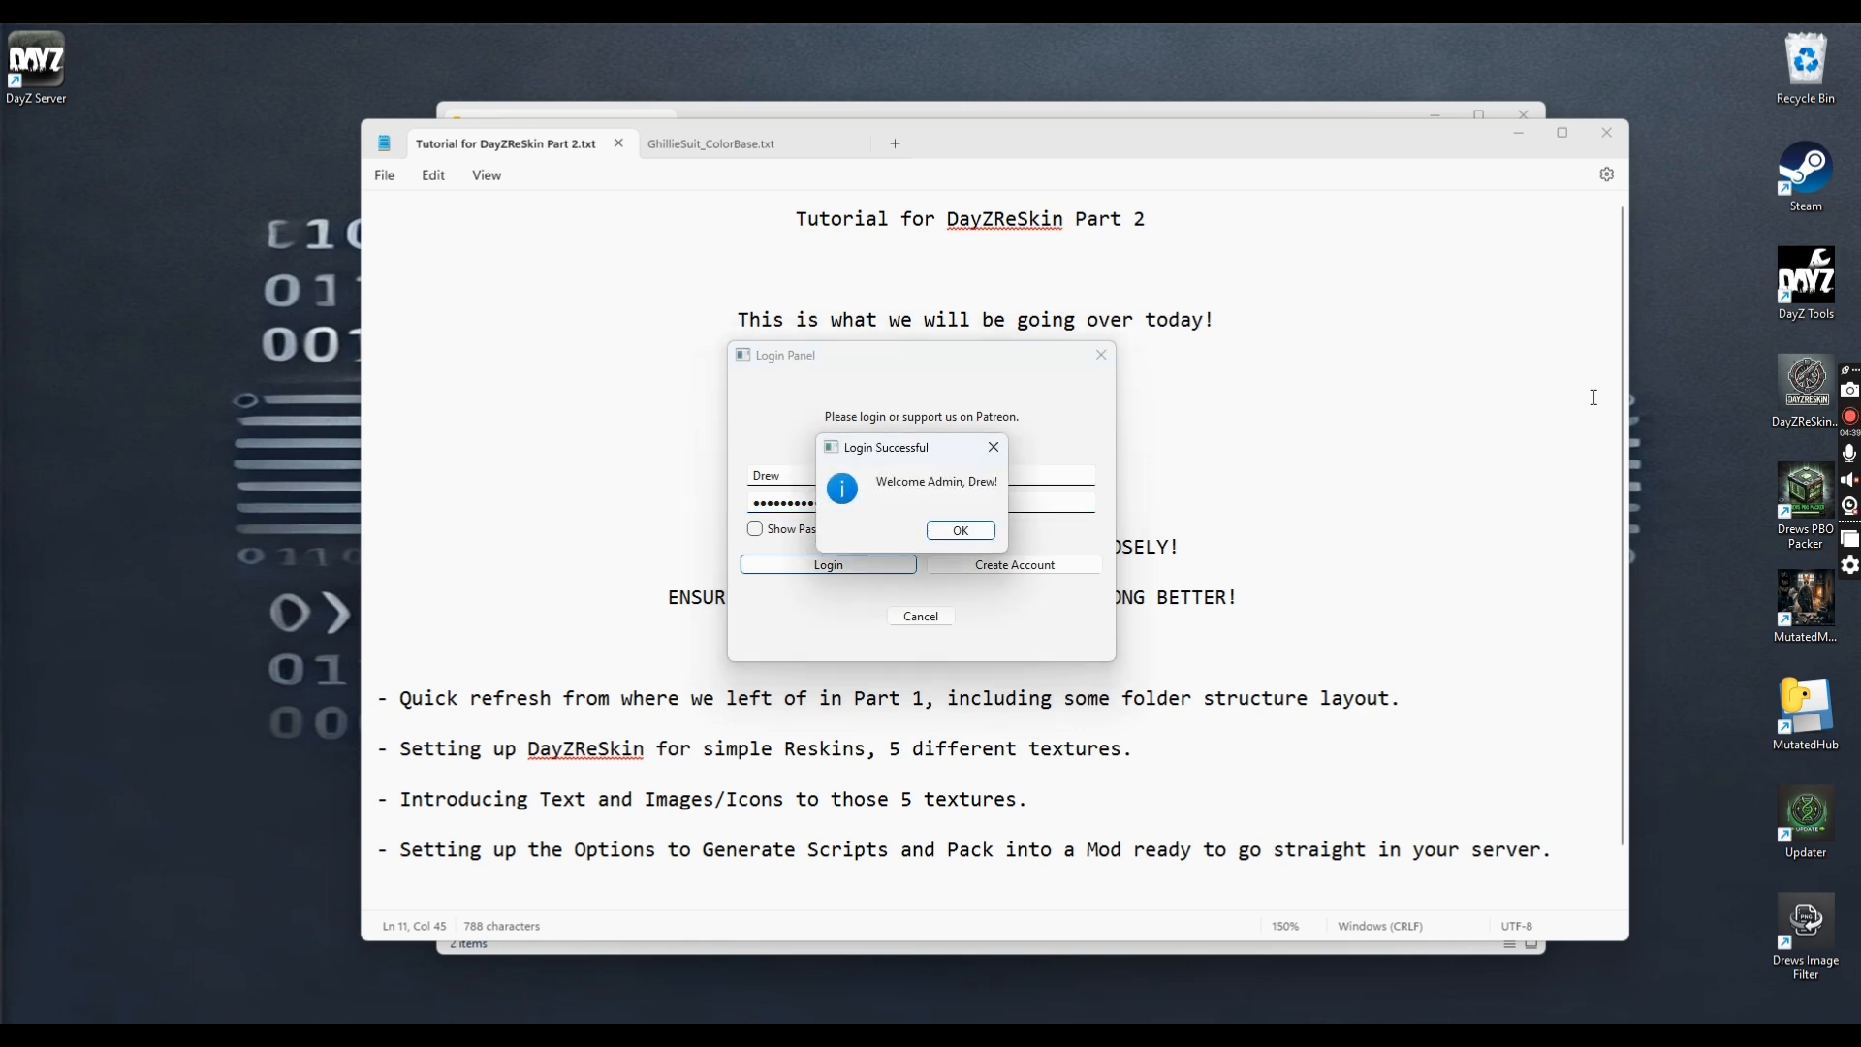
{"action": "key", "text": "Return"}
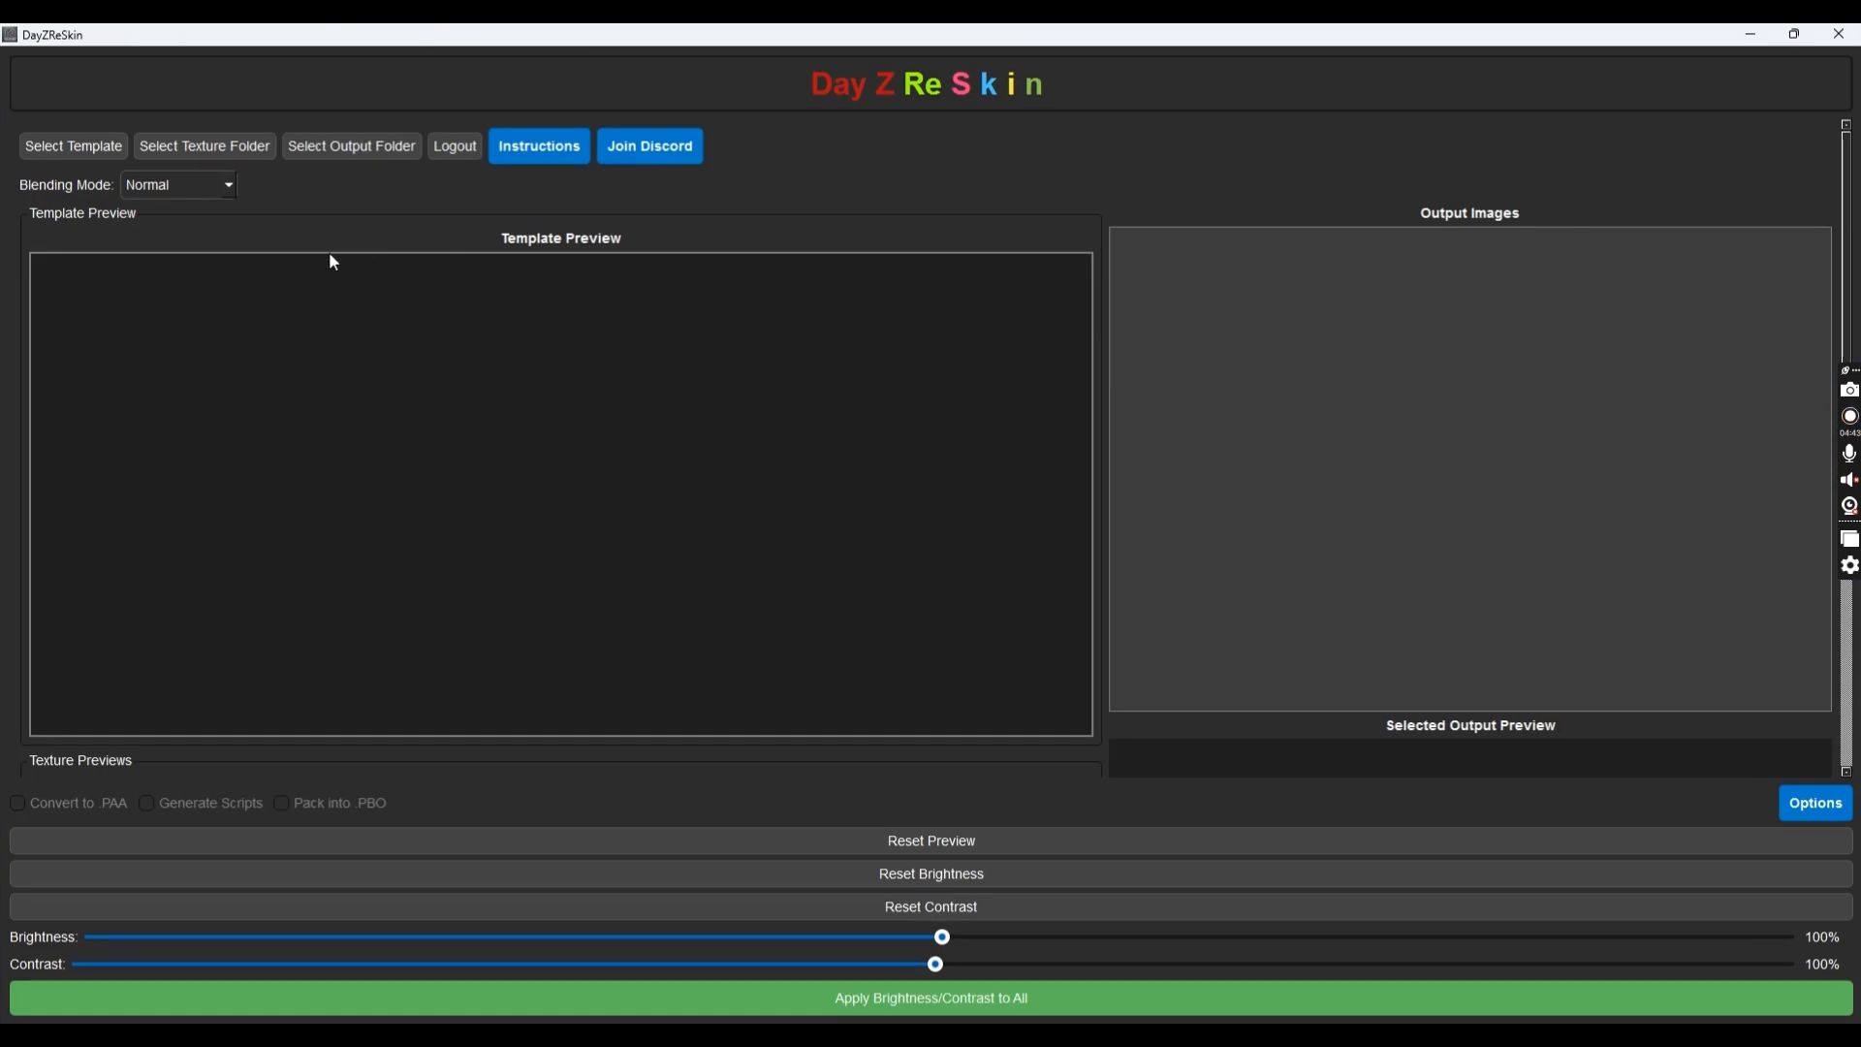
Load ghillie_tan_co_bw.png from the Template folder as the template image
{"action": "left_click", "coordinate": [86, 165]}
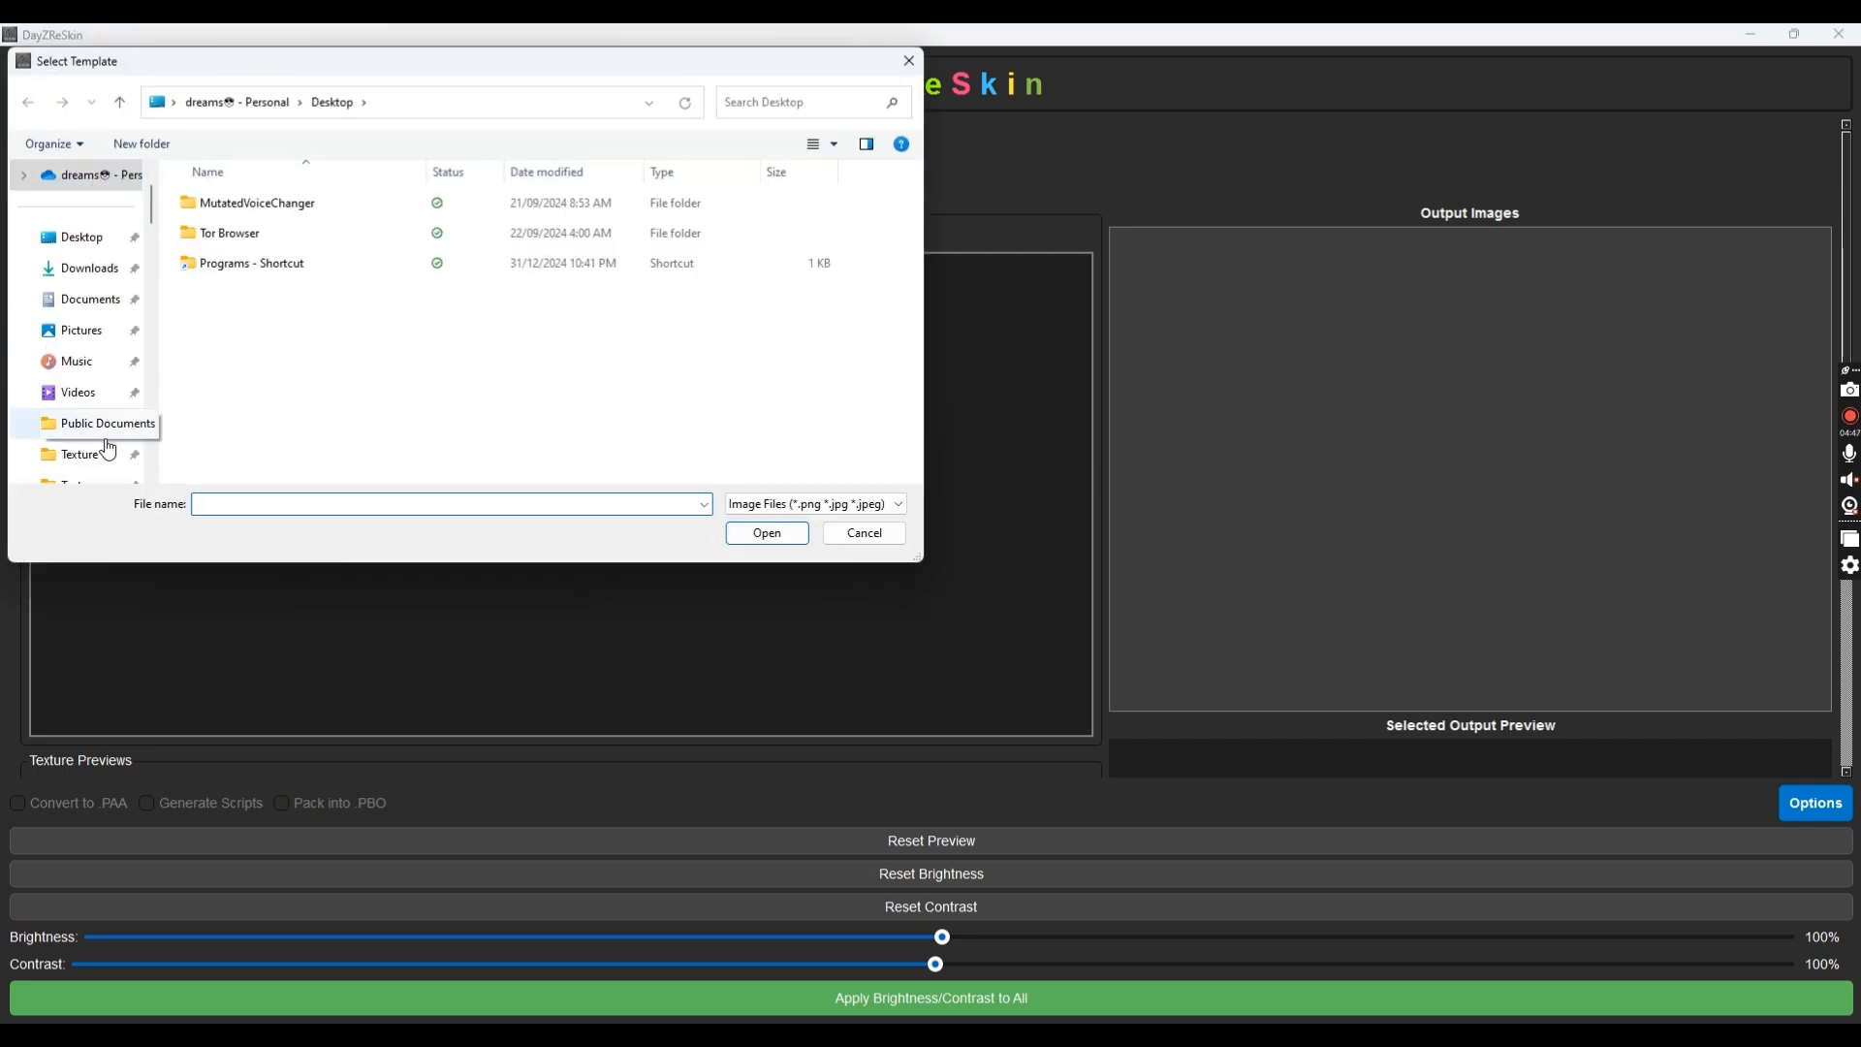
{"action": "scroll", "coordinate": [112, 434], "scroll_direction": "down", "scroll_amount": 3}
{"action": "scroll", "coordinate": [97, 433], "scroll_direction": "down", "scroll_amount": 2}
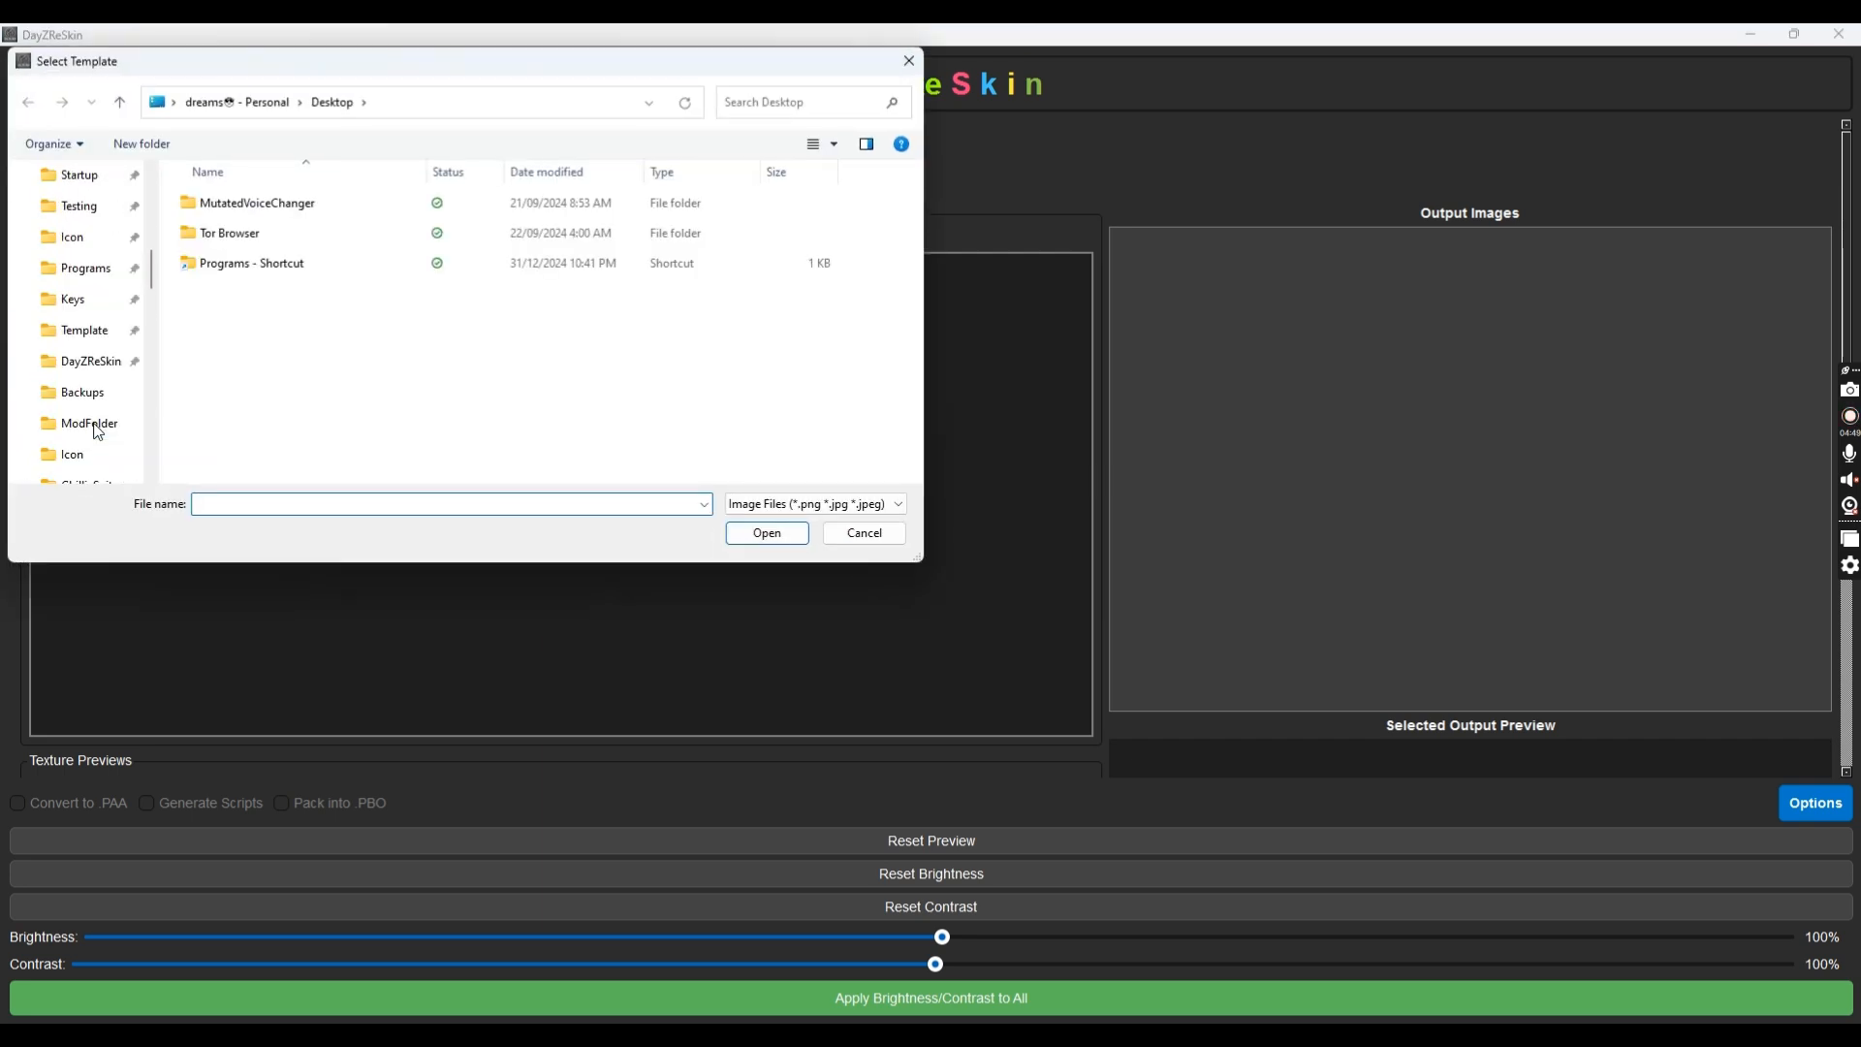
{"action": "left_click", "coordinate": [85, 330]}
{"action": "double_click", "coordinate": [226, 218]}
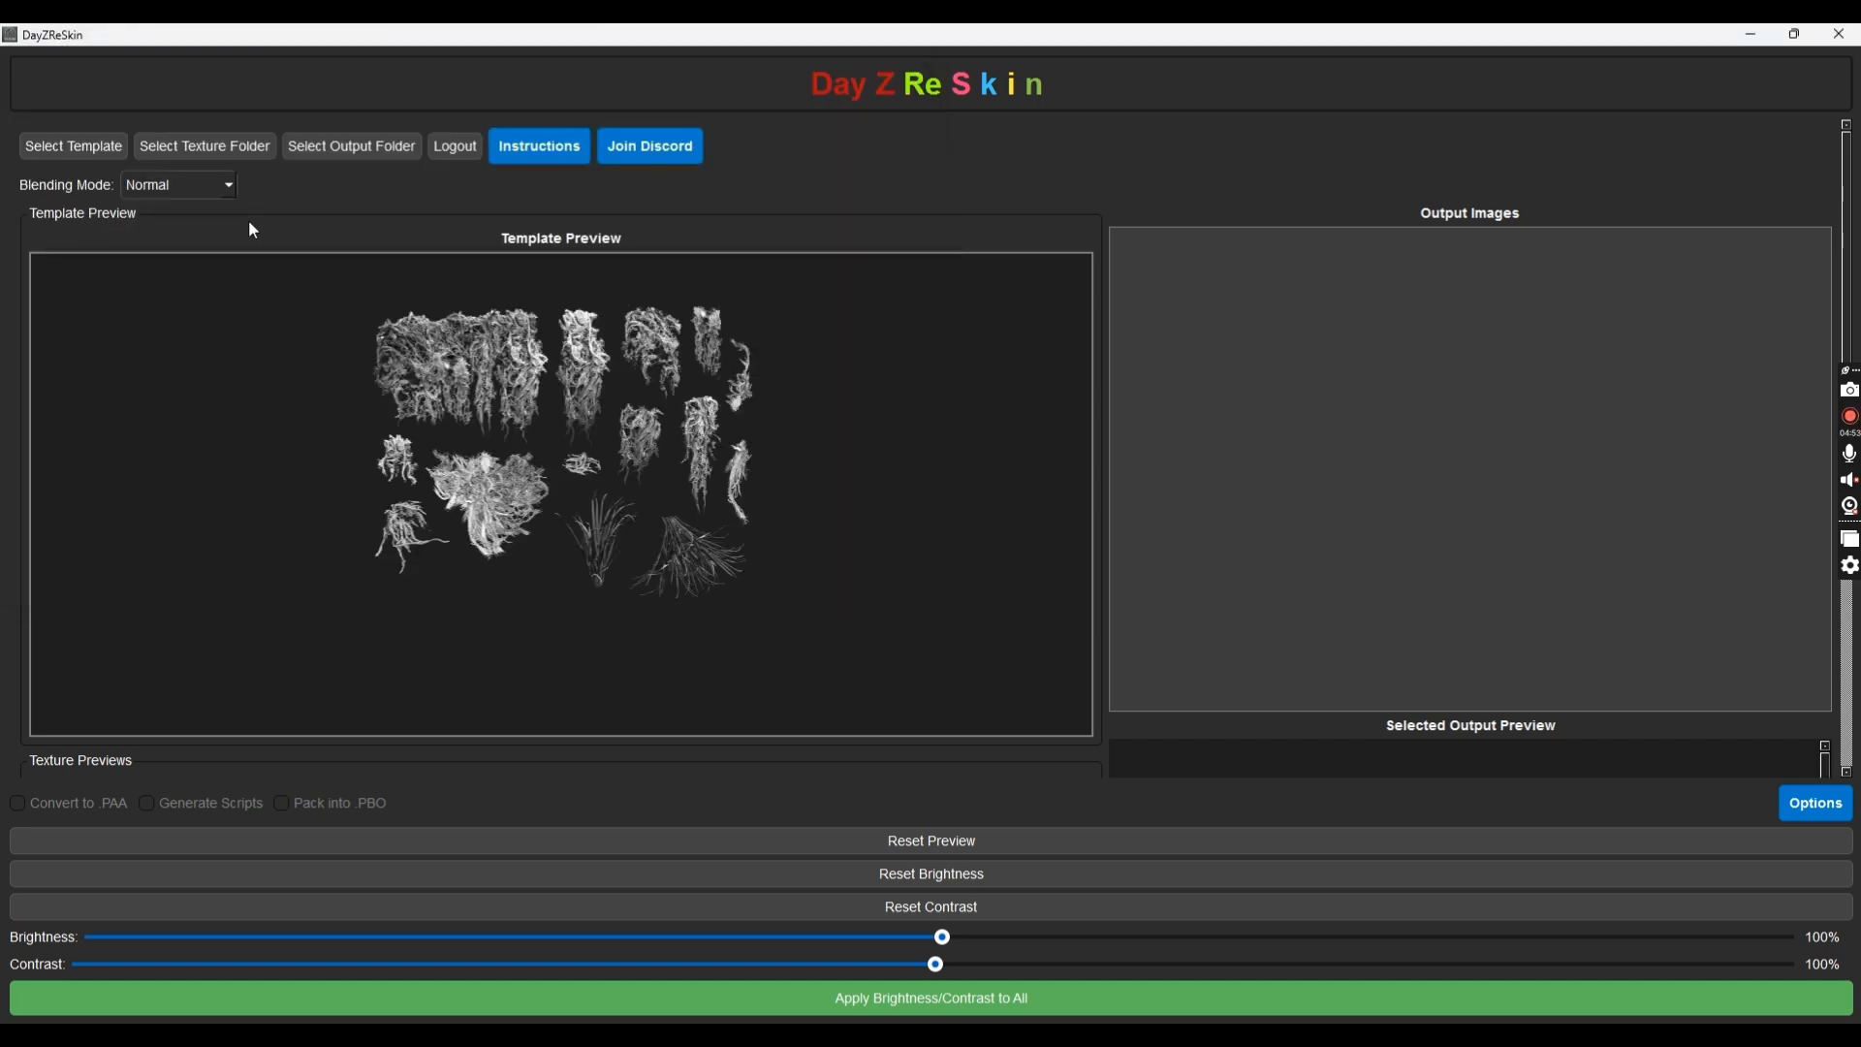
{"action": "scroll", "coordinate": [300, 222], "scroll_direction": "down", "scroll_amount": 4}
{"action": "scroll", "coordinate": [299, 222], "scroll_direction": "up", "scroll_amount": 4}
Choose the project's Textures folder as the source of camo textures
{"action": "left_click", "coordinate": [162, 156]}
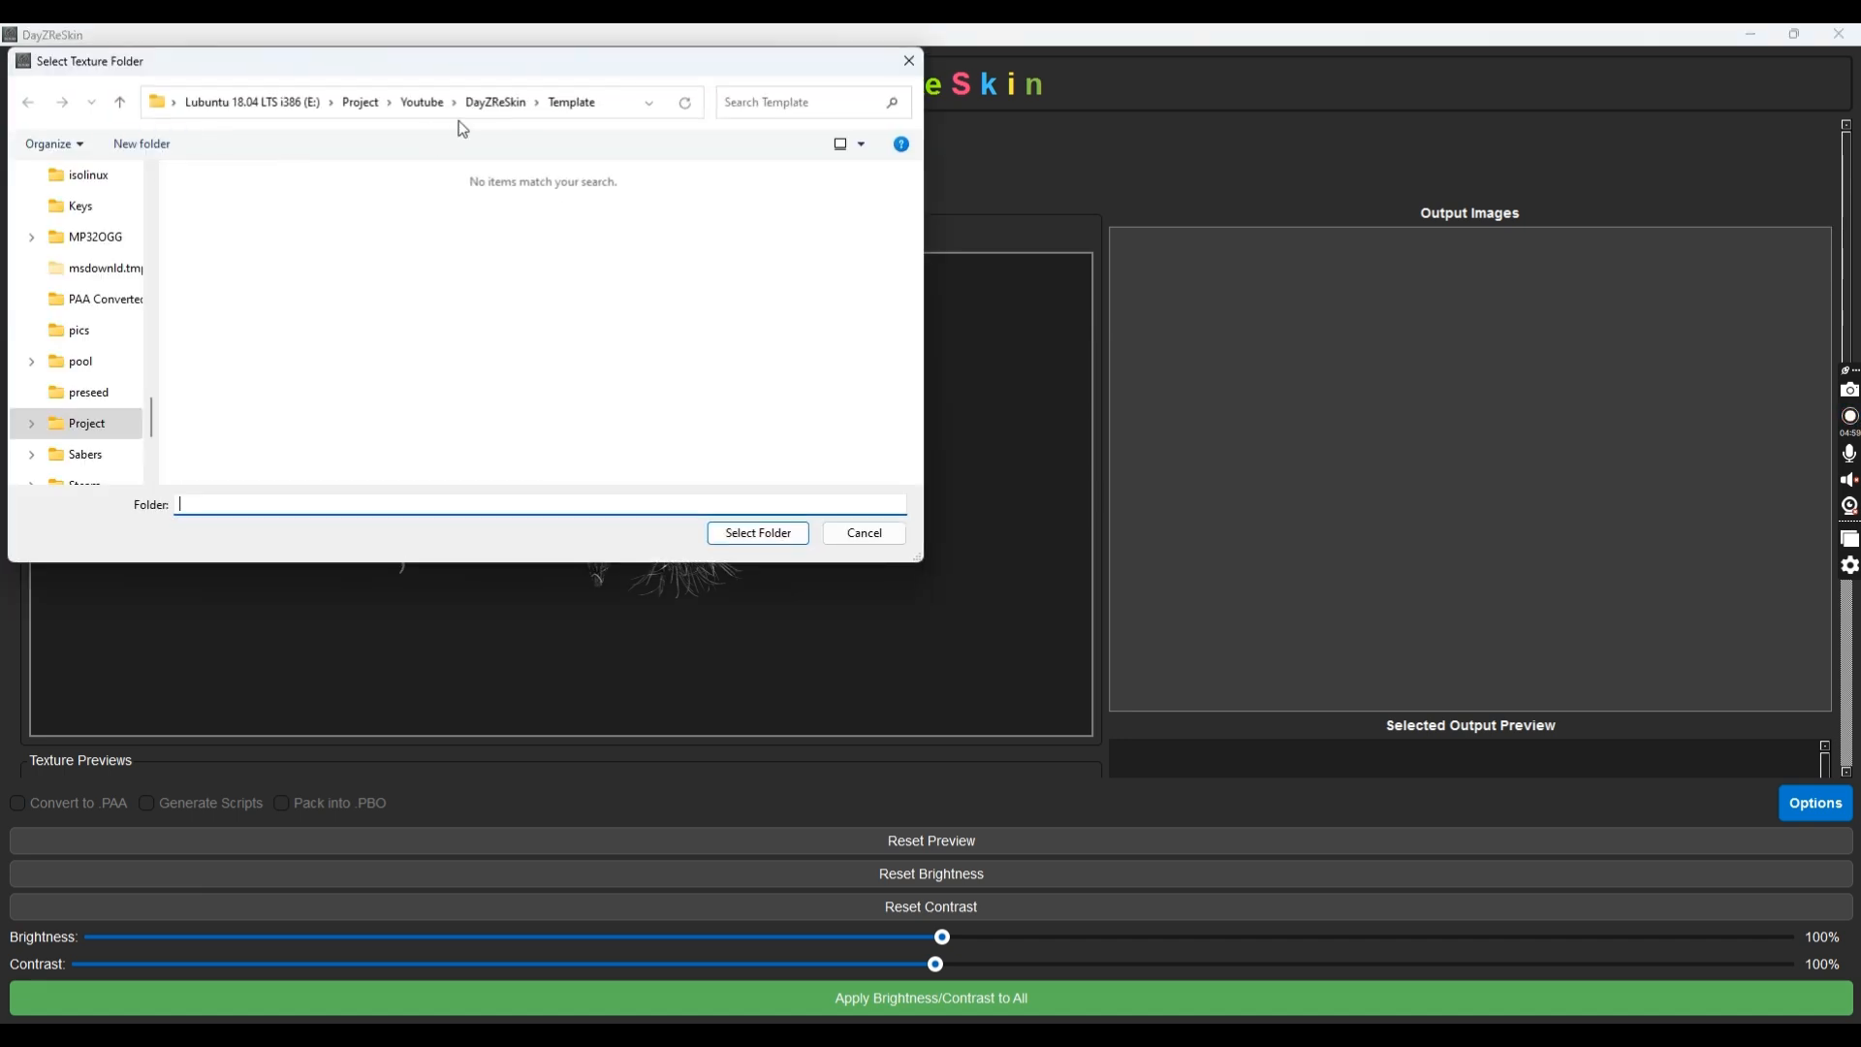
{"action": "left_click", "coordinate": [495, 101]}
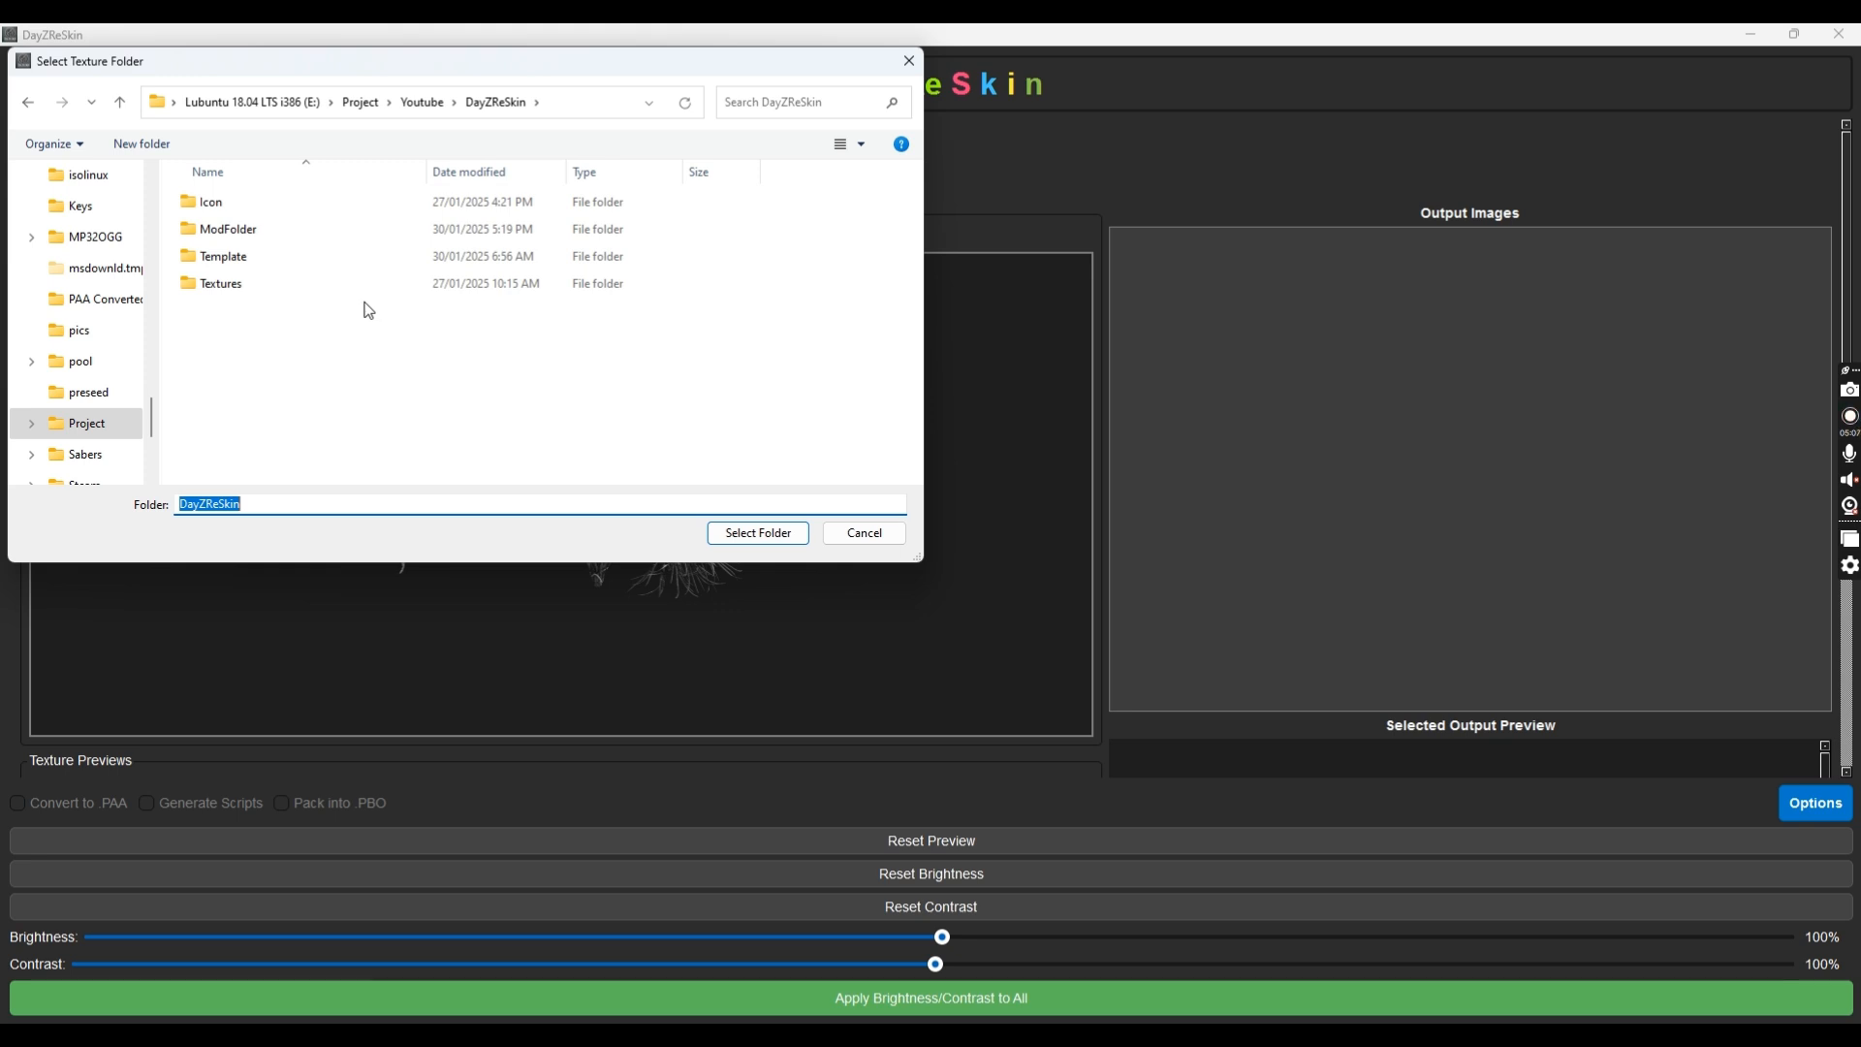
{"action": "left_click", "coordinate": [242, 284]}
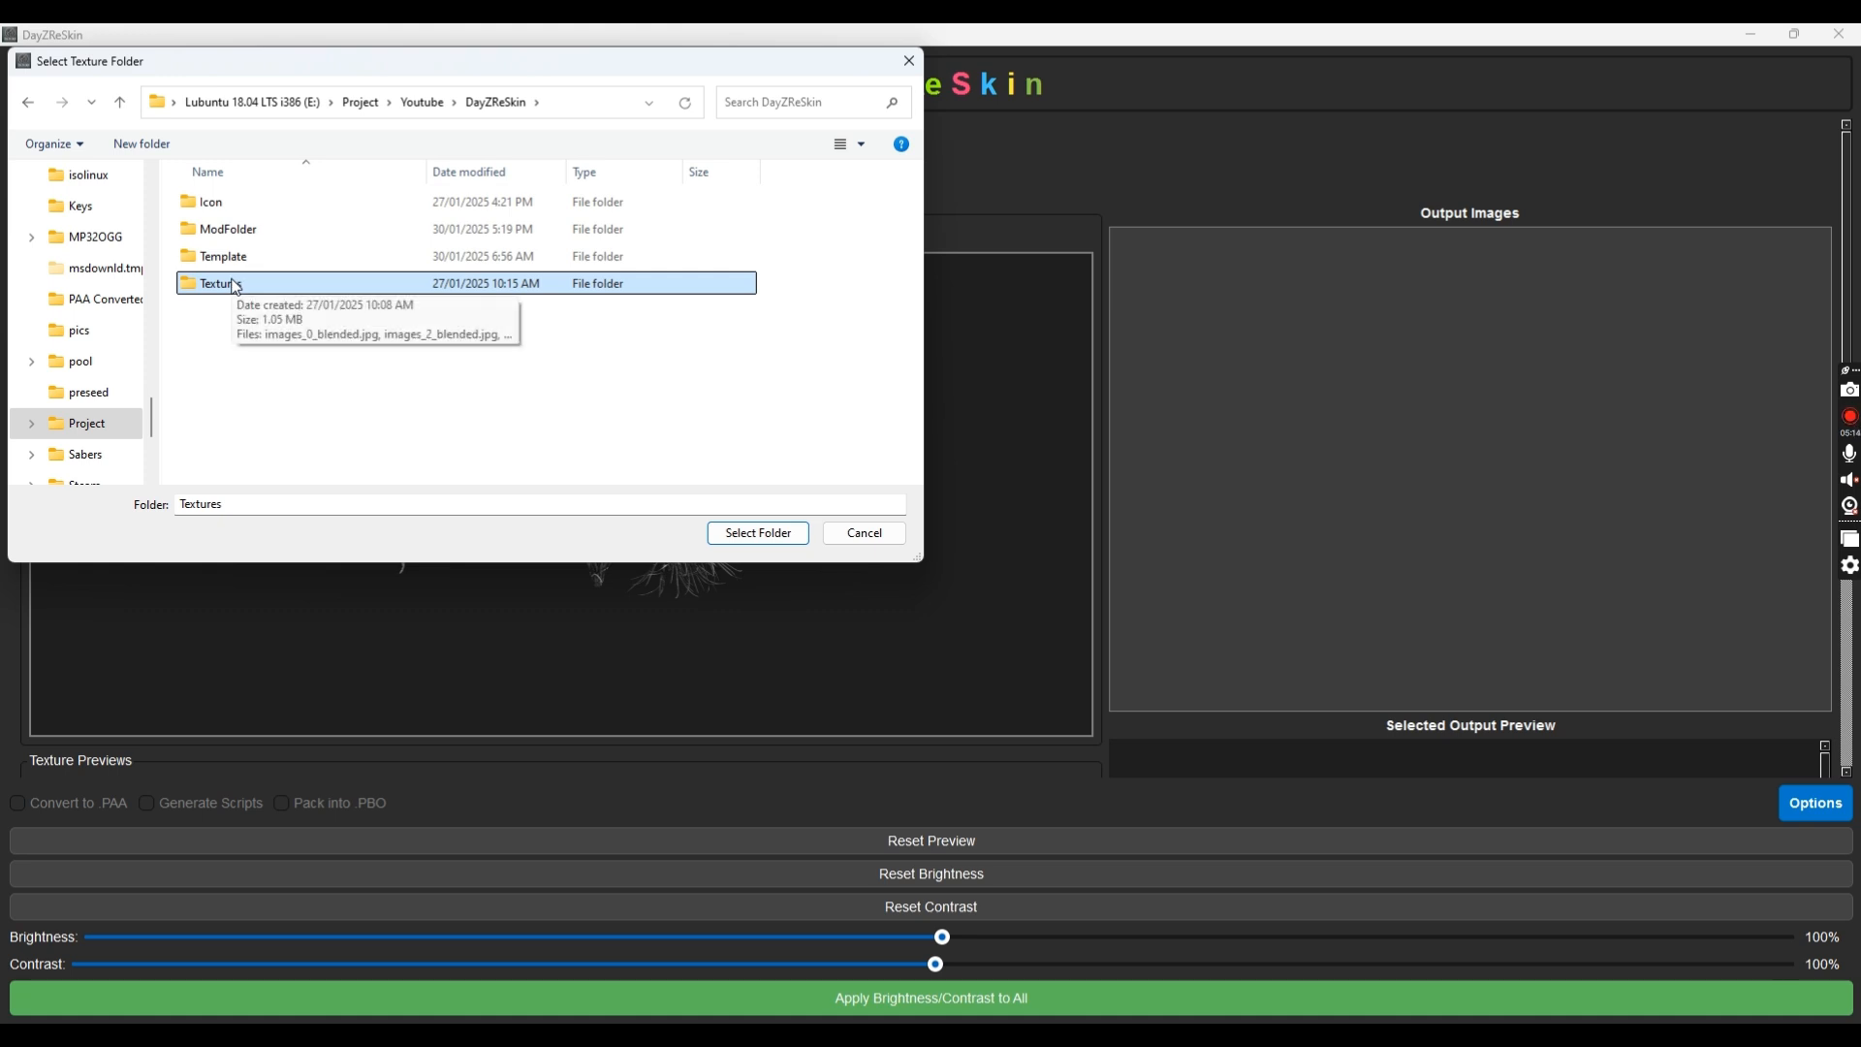
{"action": "double_click", "coordinate": [236, 285]}
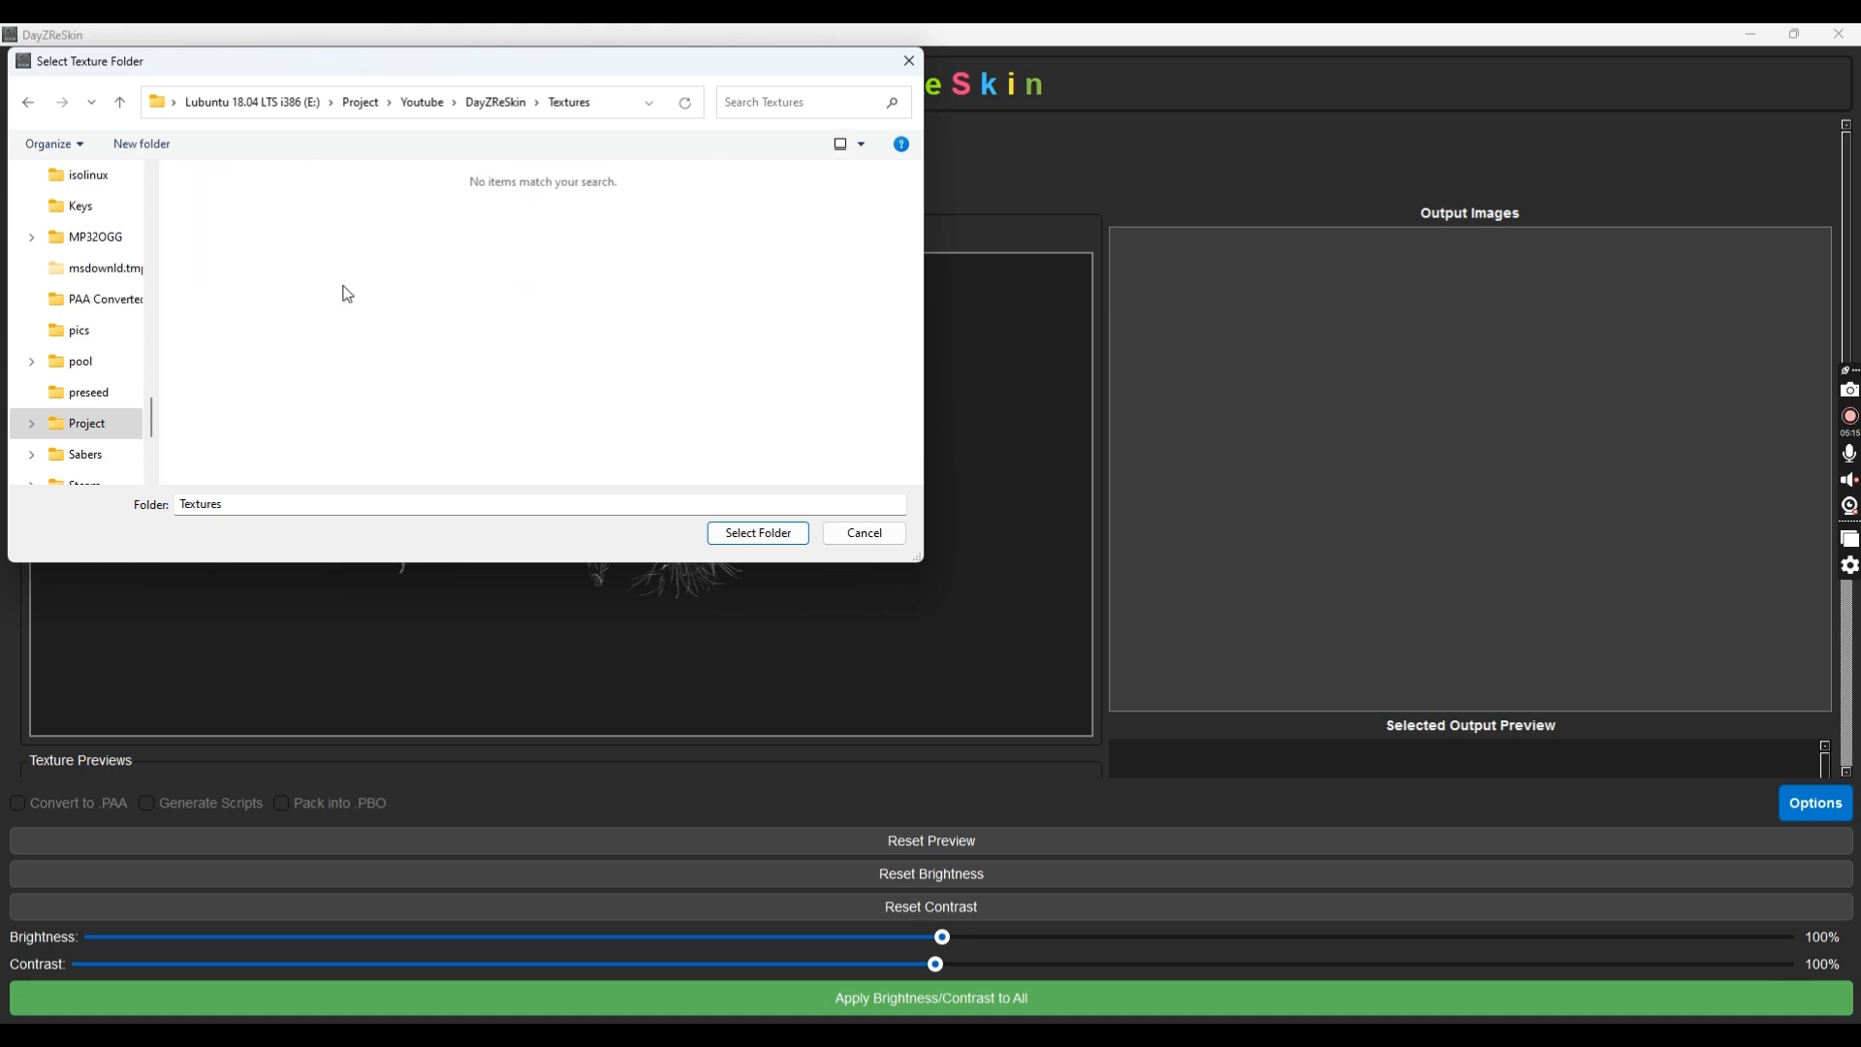
{"action": "left_click", "coordinate": [770, 534]}
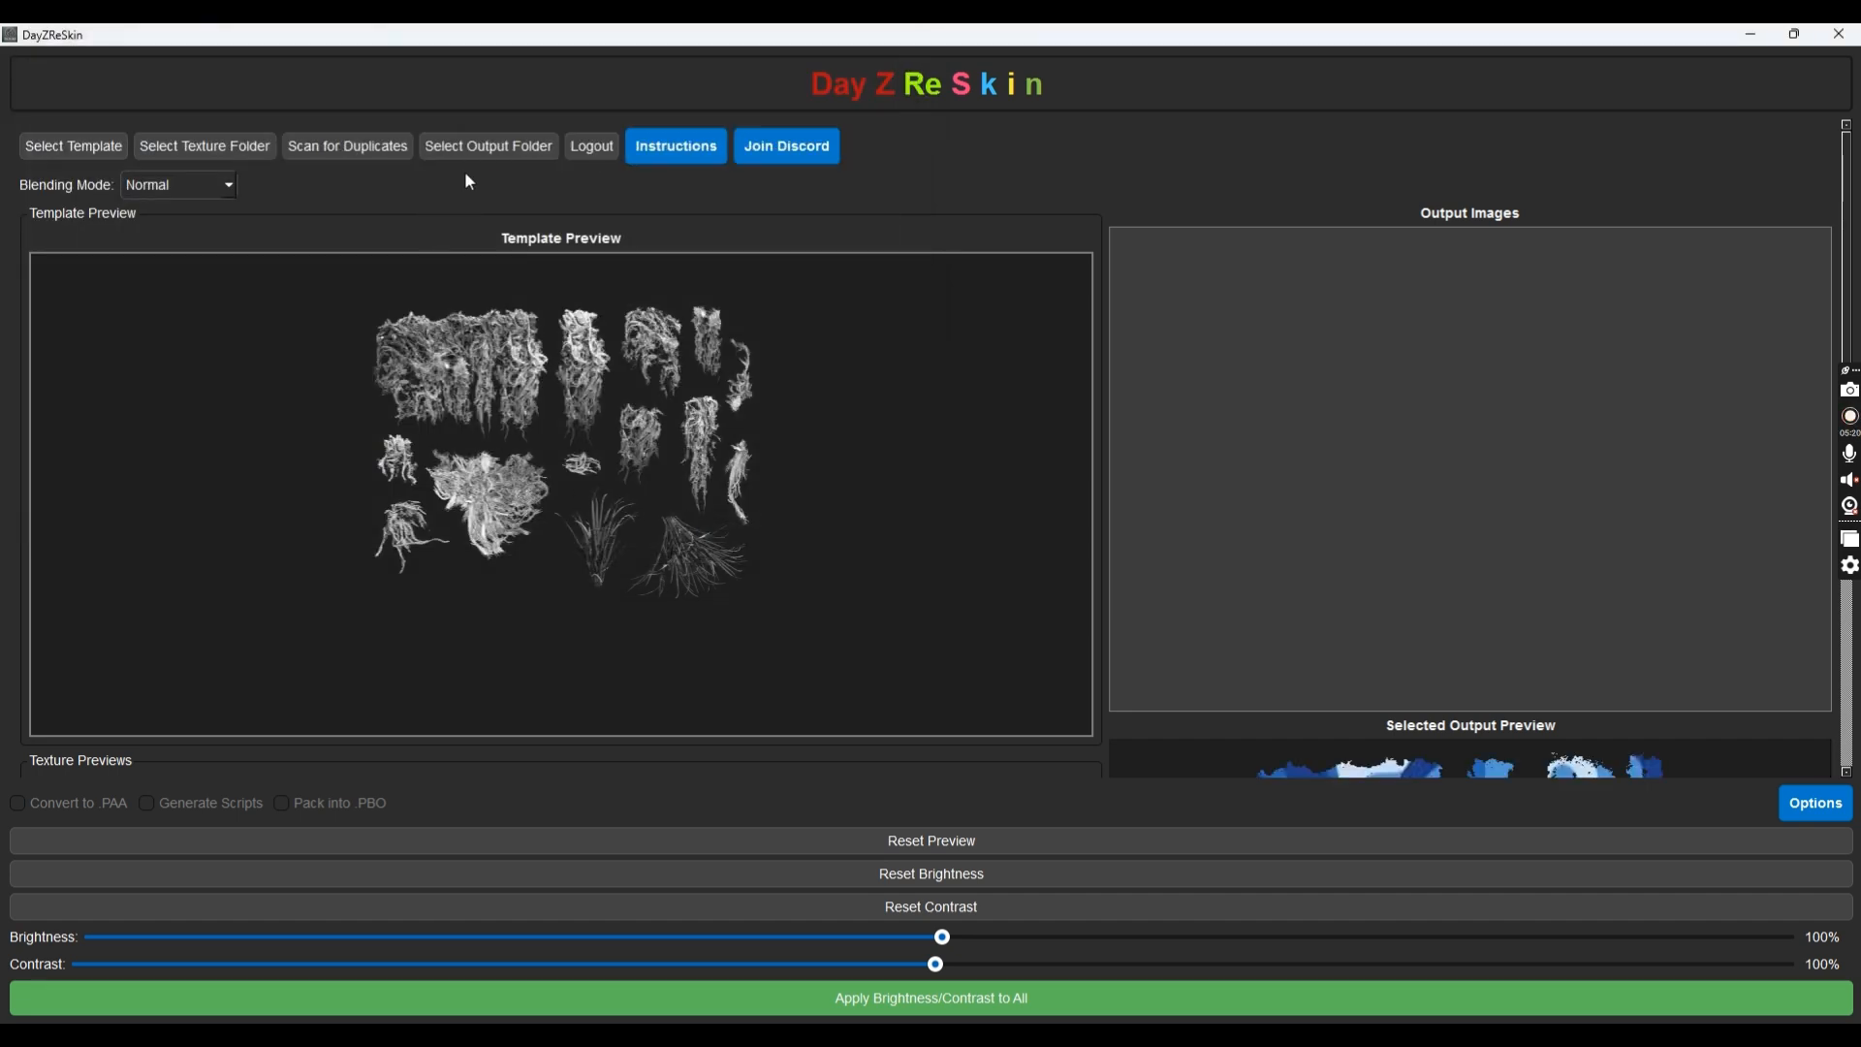
Preview the red, green, blue, skull and brown-green woodland camos on the template
{"action": "scroll", "coordinate": [998, 359], "scroll_direction": "down", "scroll_amount": 5}
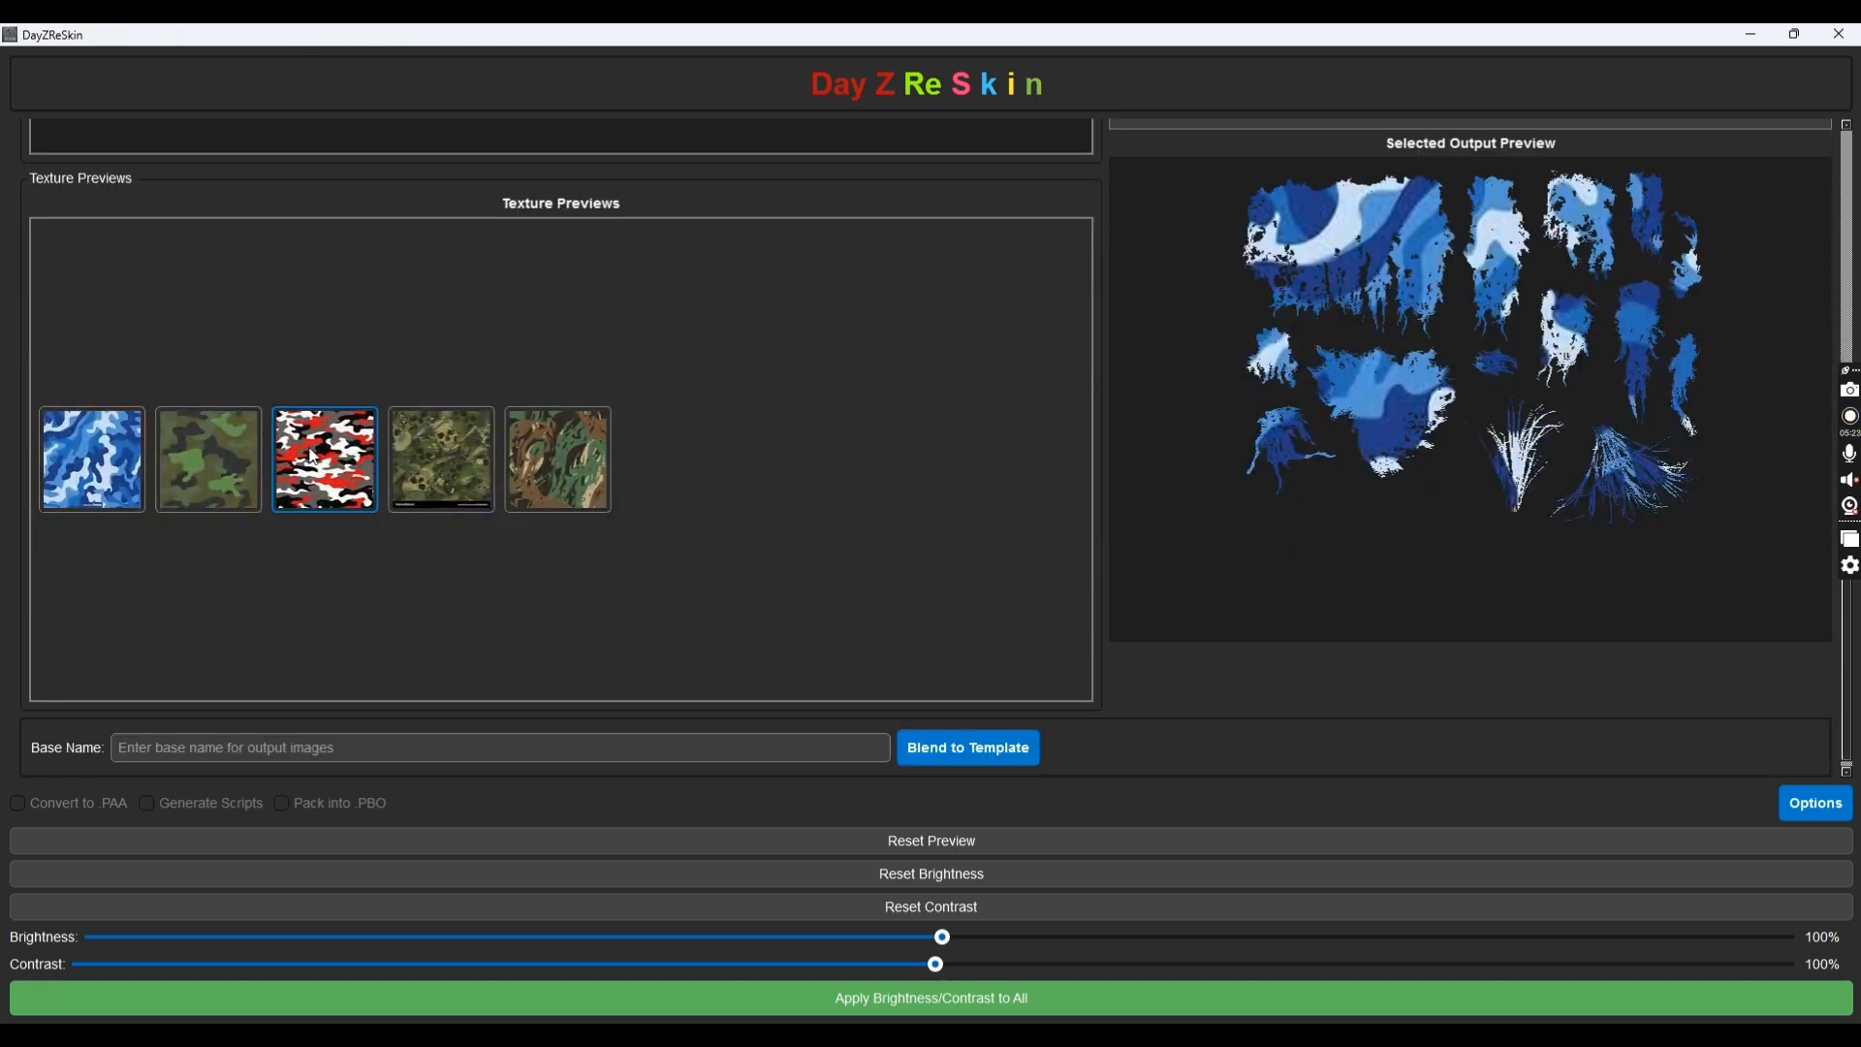
{"action": "left_click", "coordinate": [291, 465]}
{"action": "left_click", "coordinate": [203, 459]}
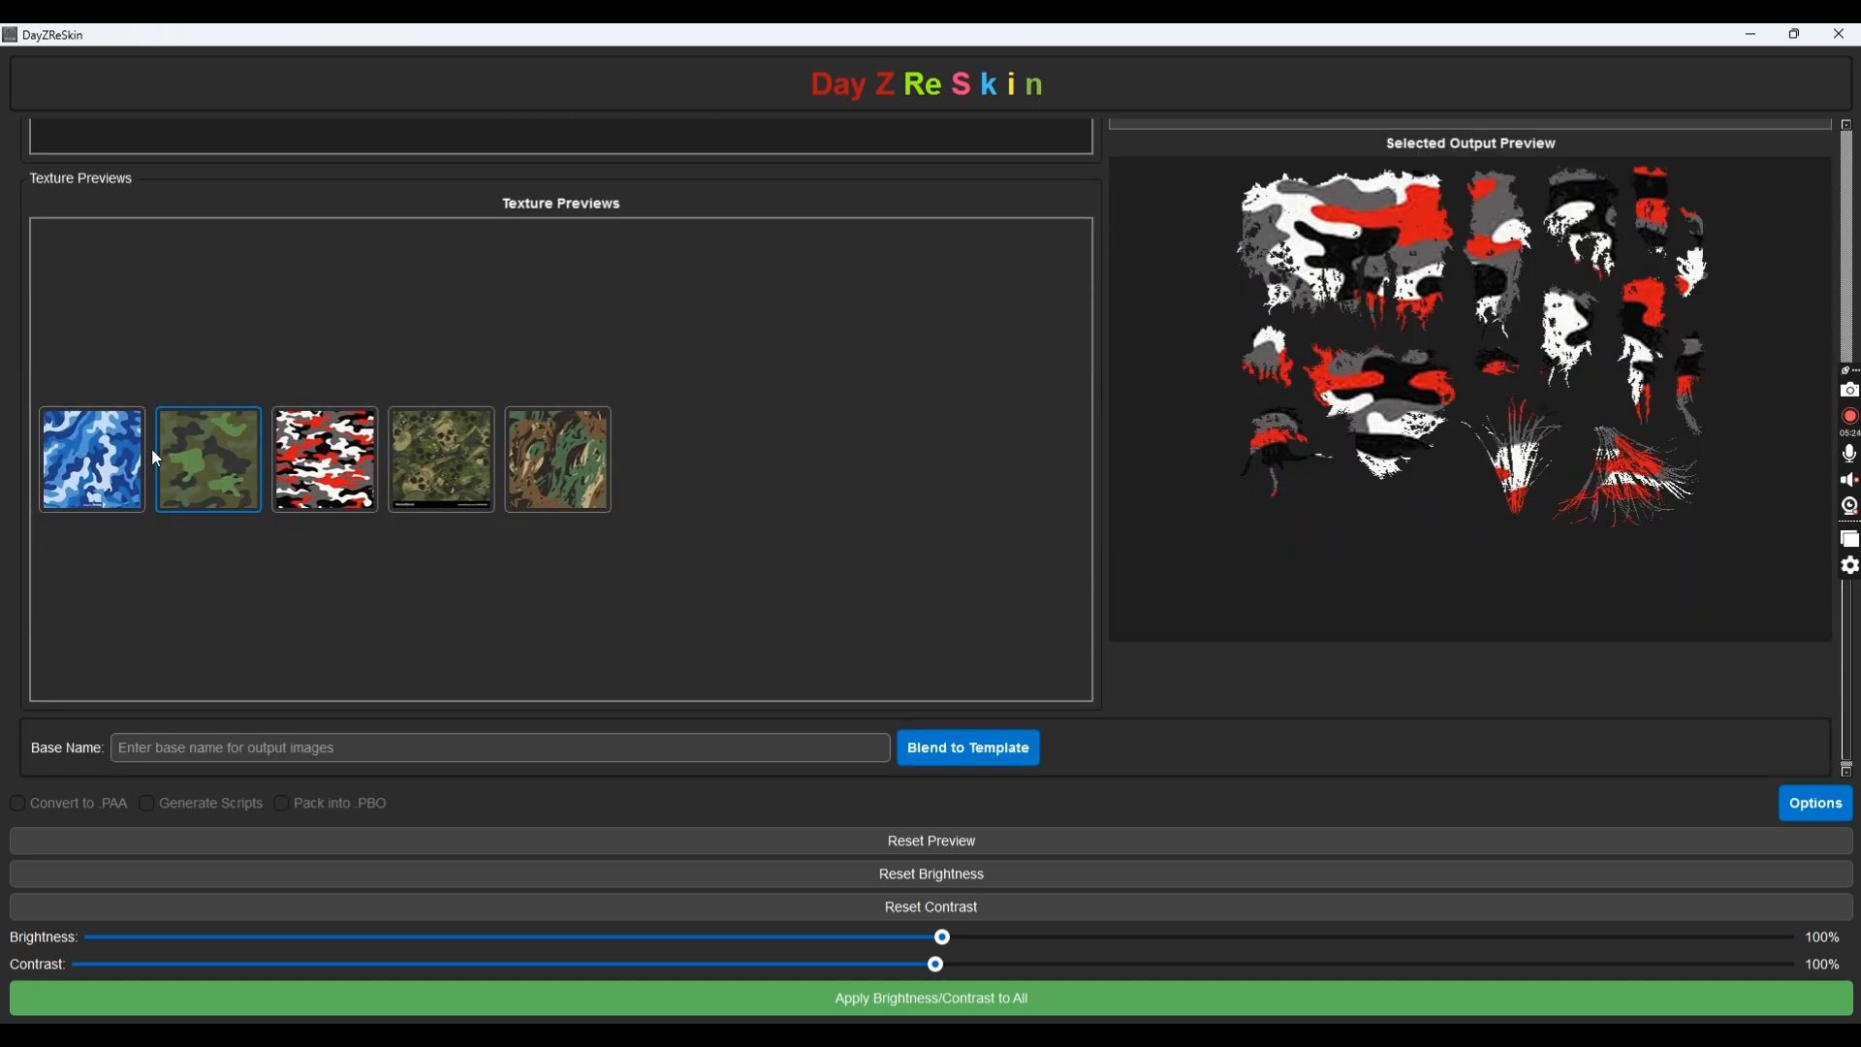
{"action": "left_click", "coordinate": [94, 463]}
{"action": "left_click", "coordinate": [443, 463]}
{"action": "left_click", "coordinate": [579, 456]}
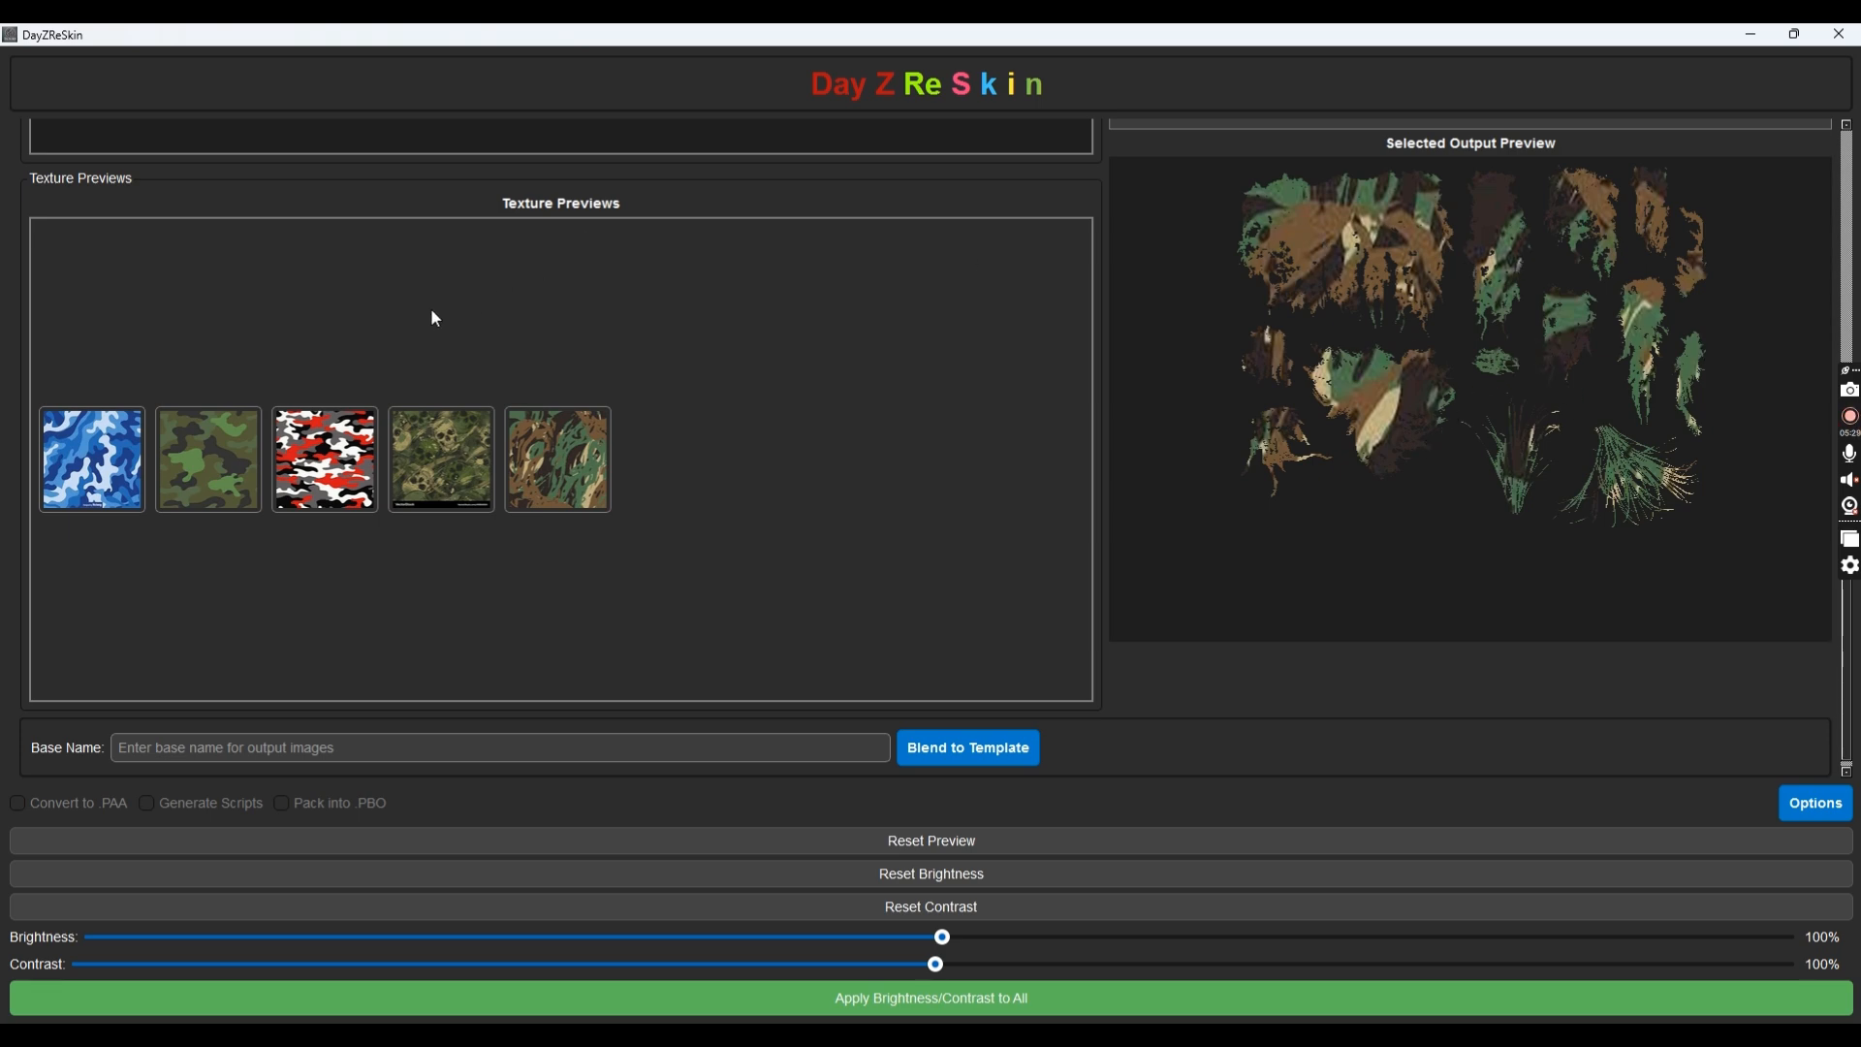
{"action": "scroll", "coordinate": [434, 314], "scroll_direction": "up", "scroll_amount": 3}
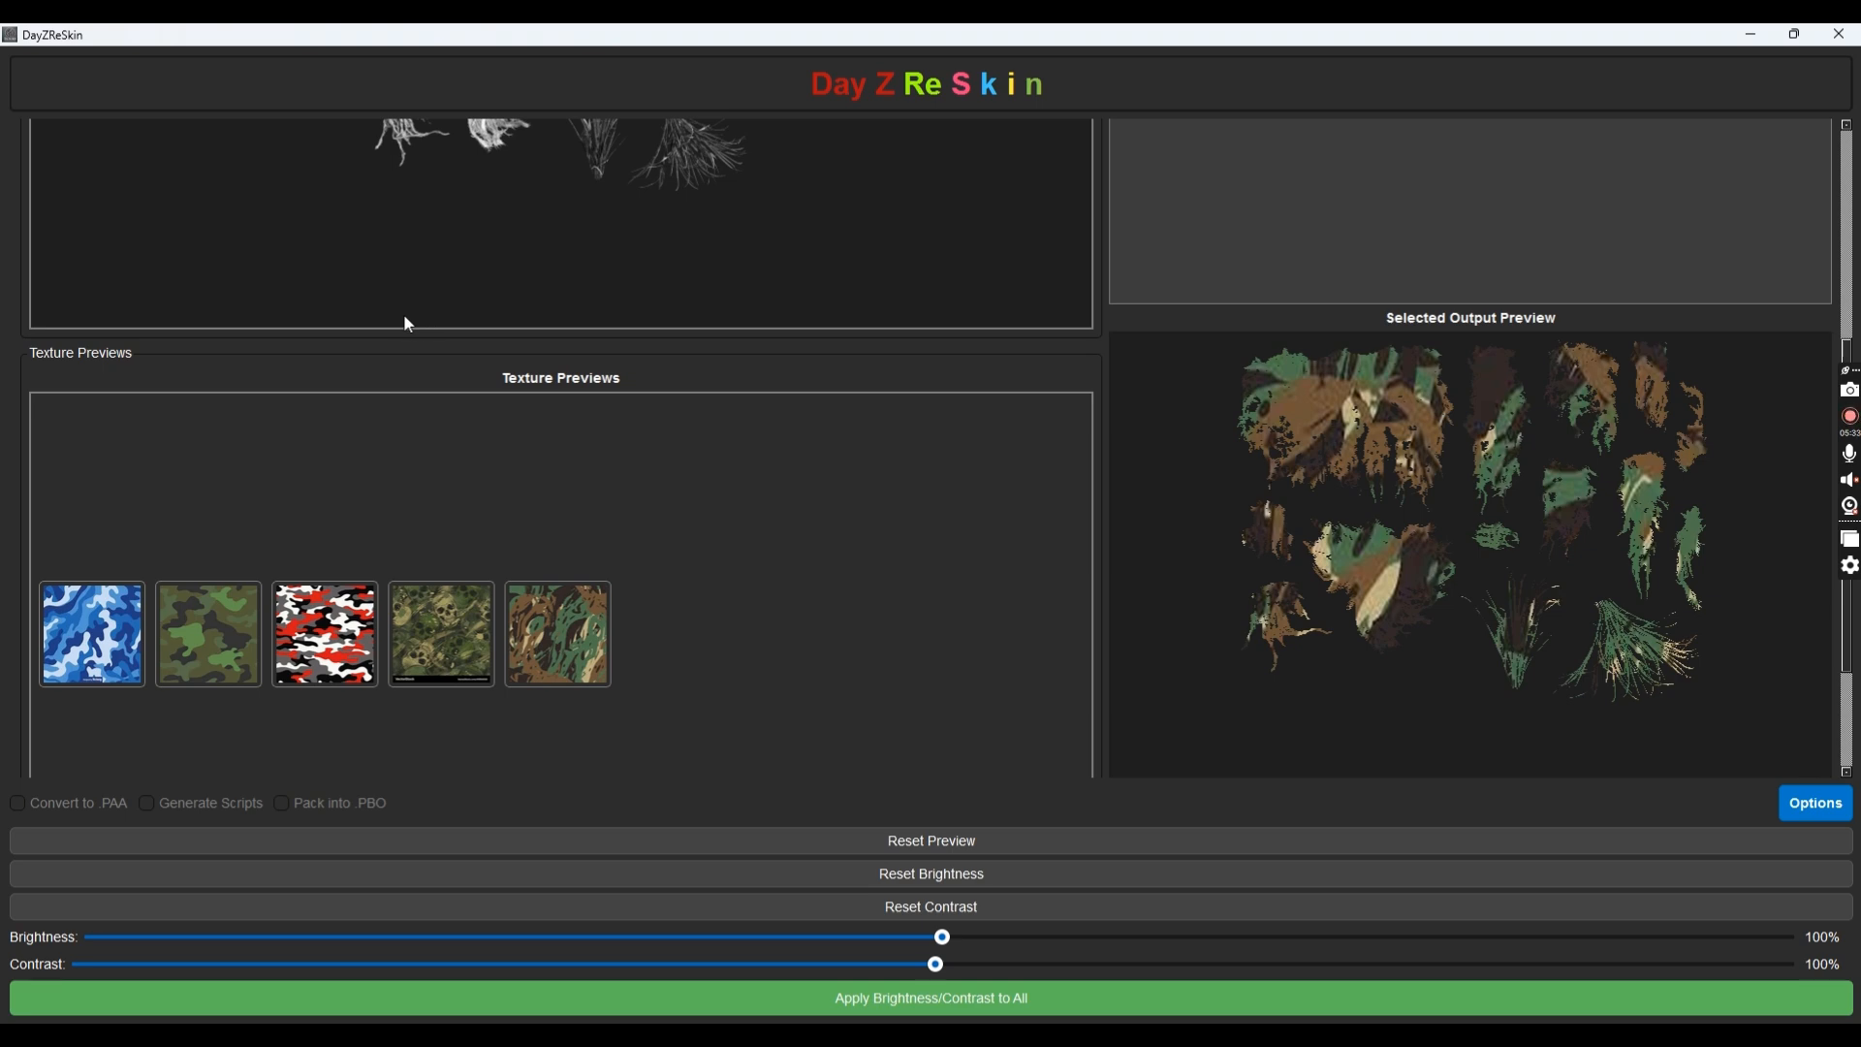
{"action": "scroll", "coordinate": [403, 316], "scroll_direction": "up", "scroll_amount": 7}
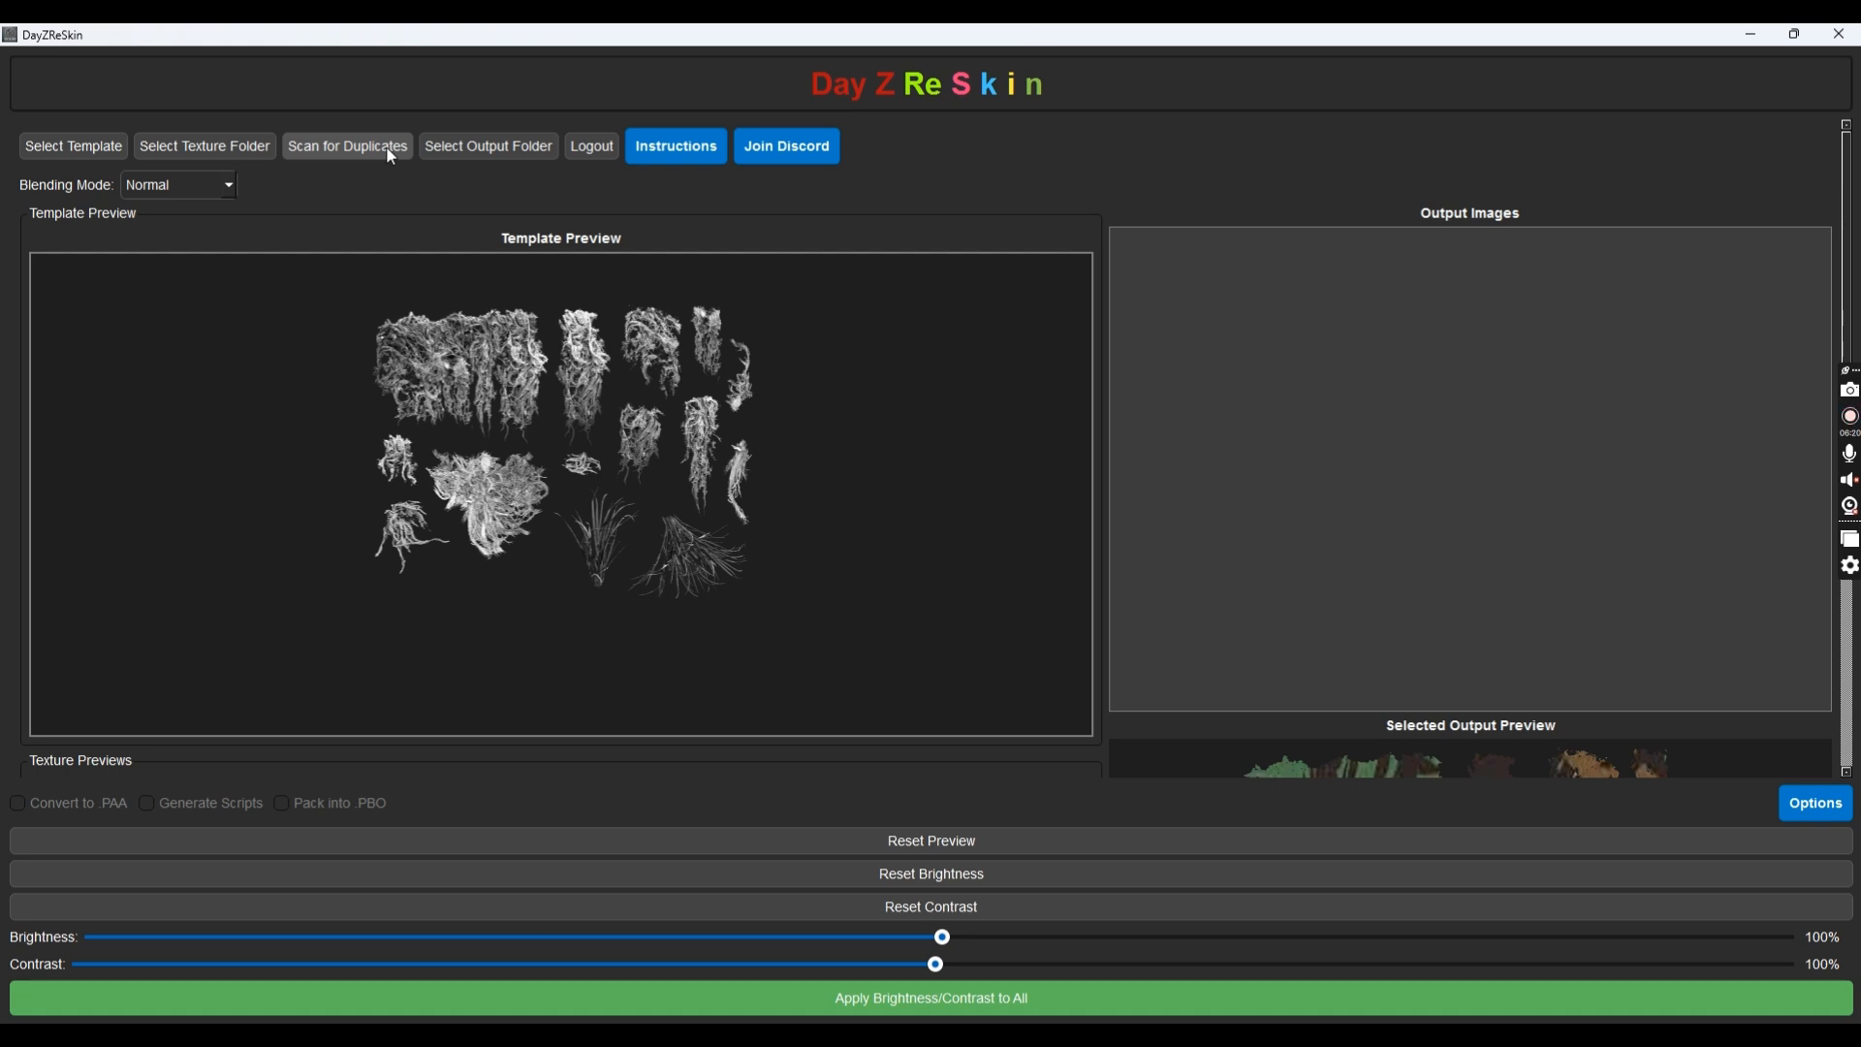
Scan the textures for duplicates and acknowledge that none were found
{"action": "left_click", "coordinate": [391, 153]}
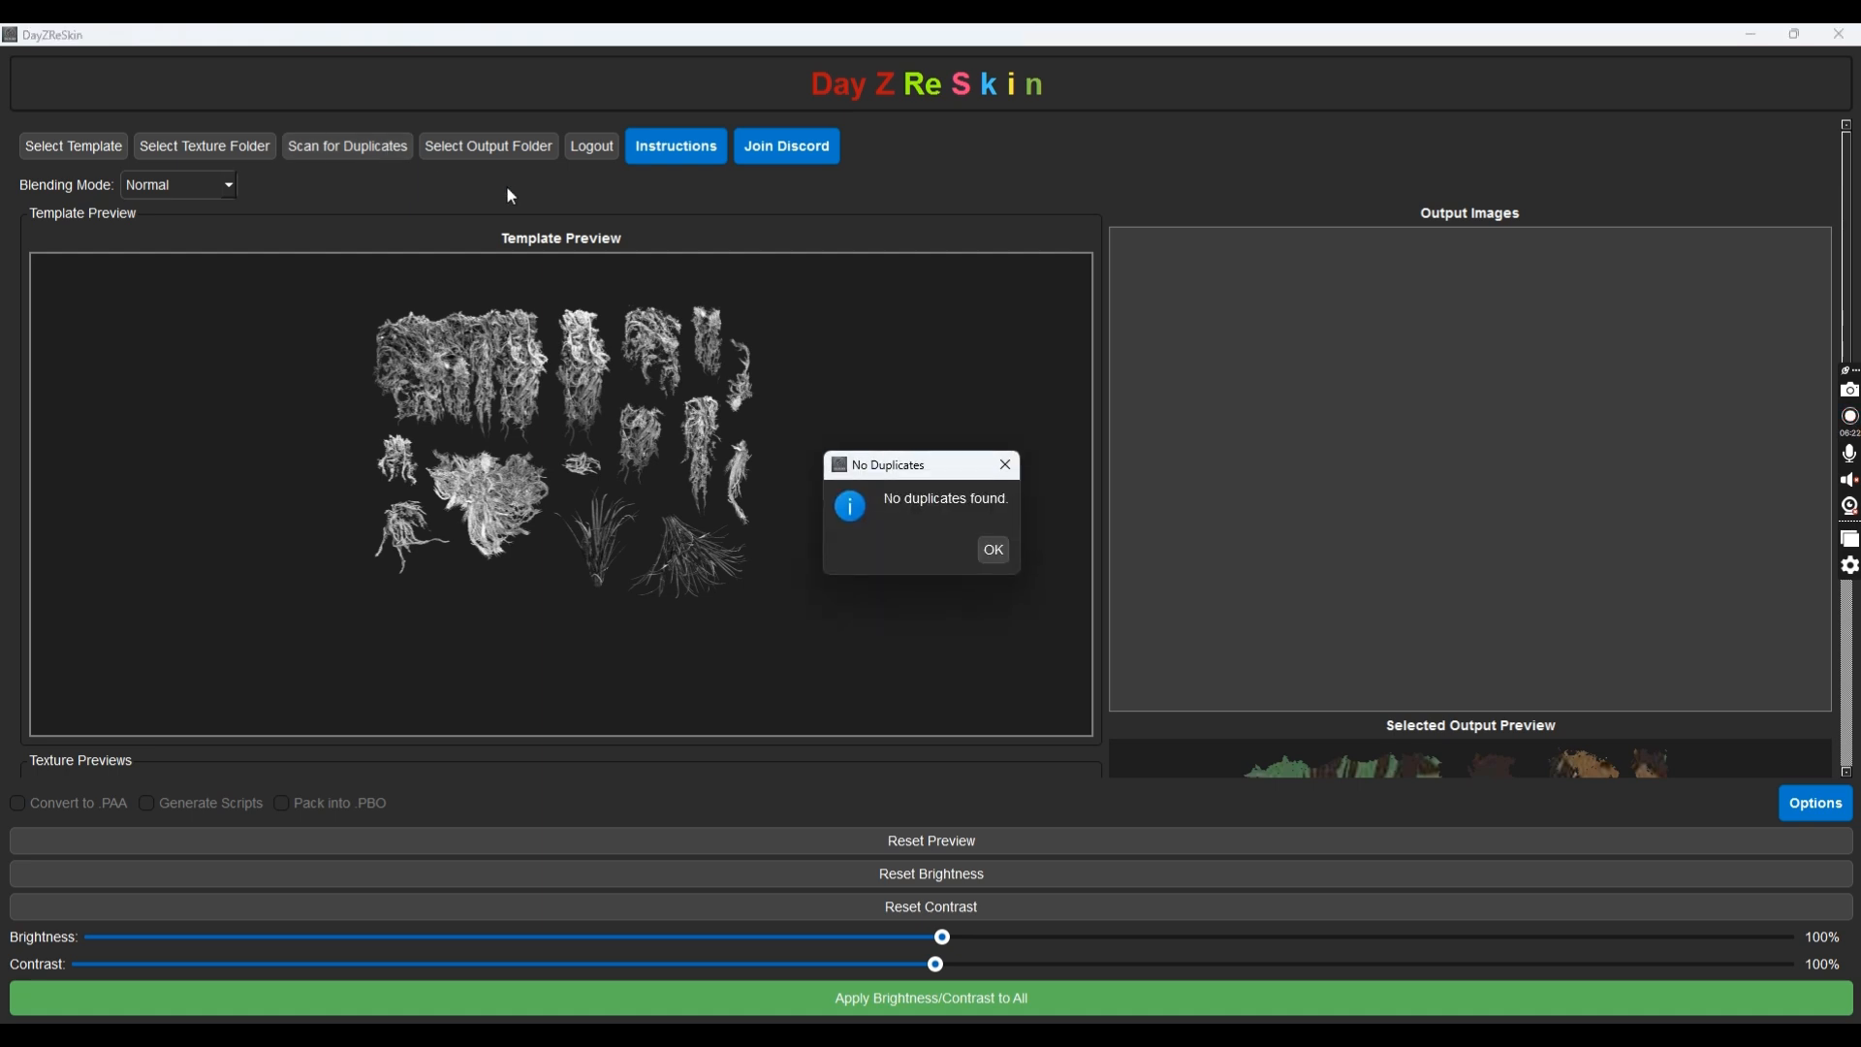
{"action": "left_click", "coordinate": [995, 549]}
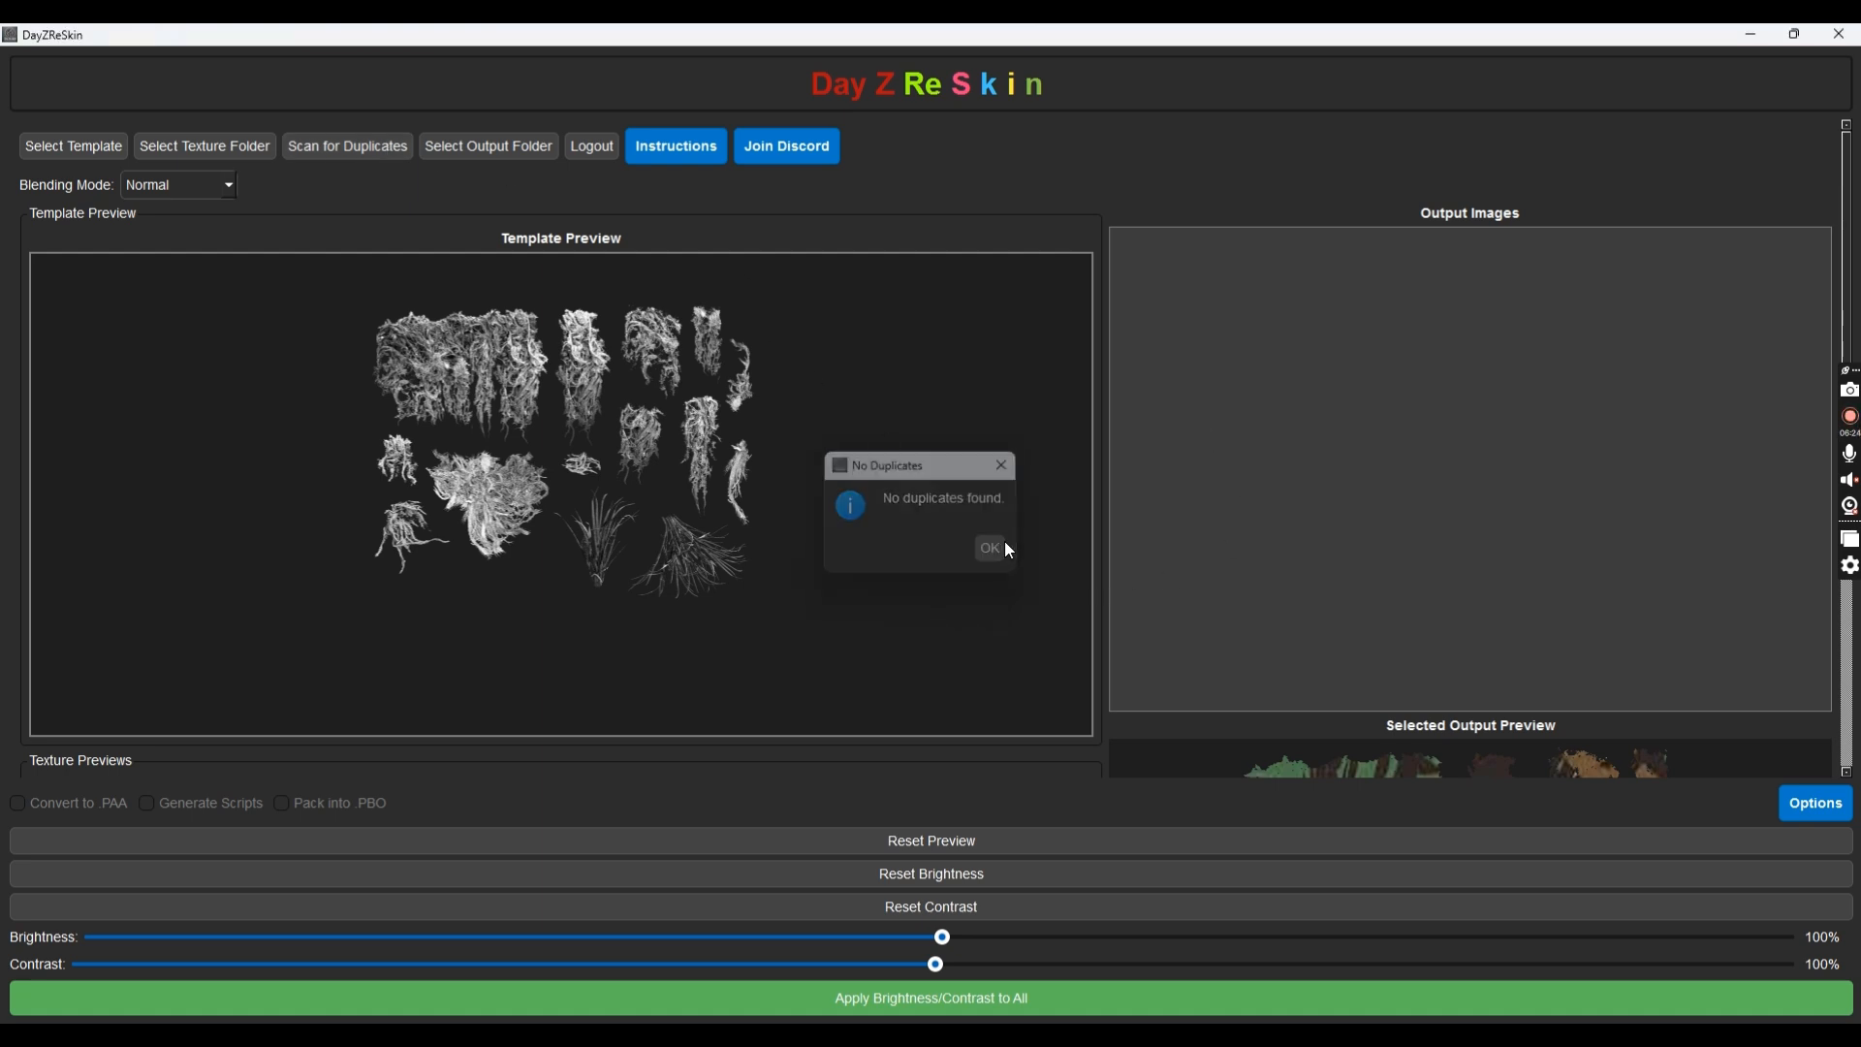
{"action": "scroll", "coordinate": [628, 552], "scroll_direction": "down", "scroll_amount": 5}
{"action": "scroll", "coordinate": [628, 552], "scroll_direction": "down", "scroll_amount": 1}
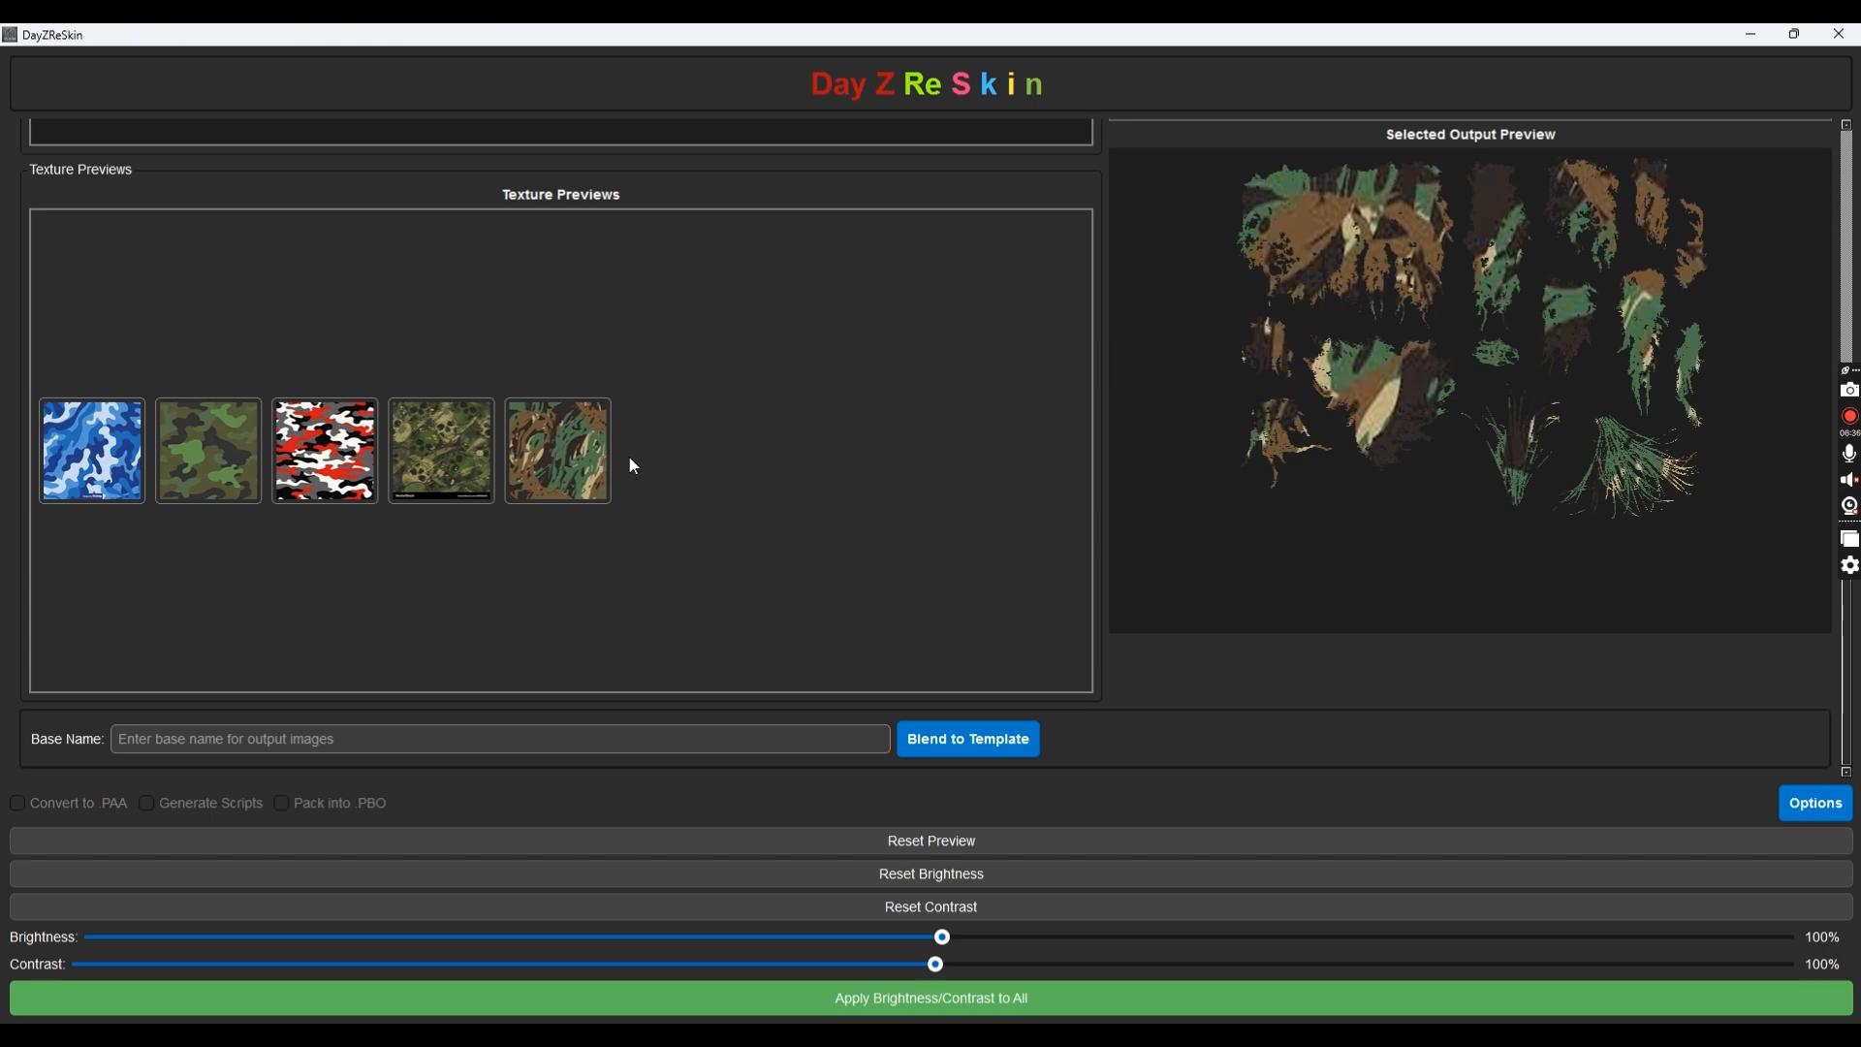
{"action": "scroll", "coordinate": [595, 475], "scroll_direction": "up", "scroll_amount": 3}
{"action": "scroll", "coordinate": [593, 473], "scroll_direction": "up", "scroll_amount": 5}
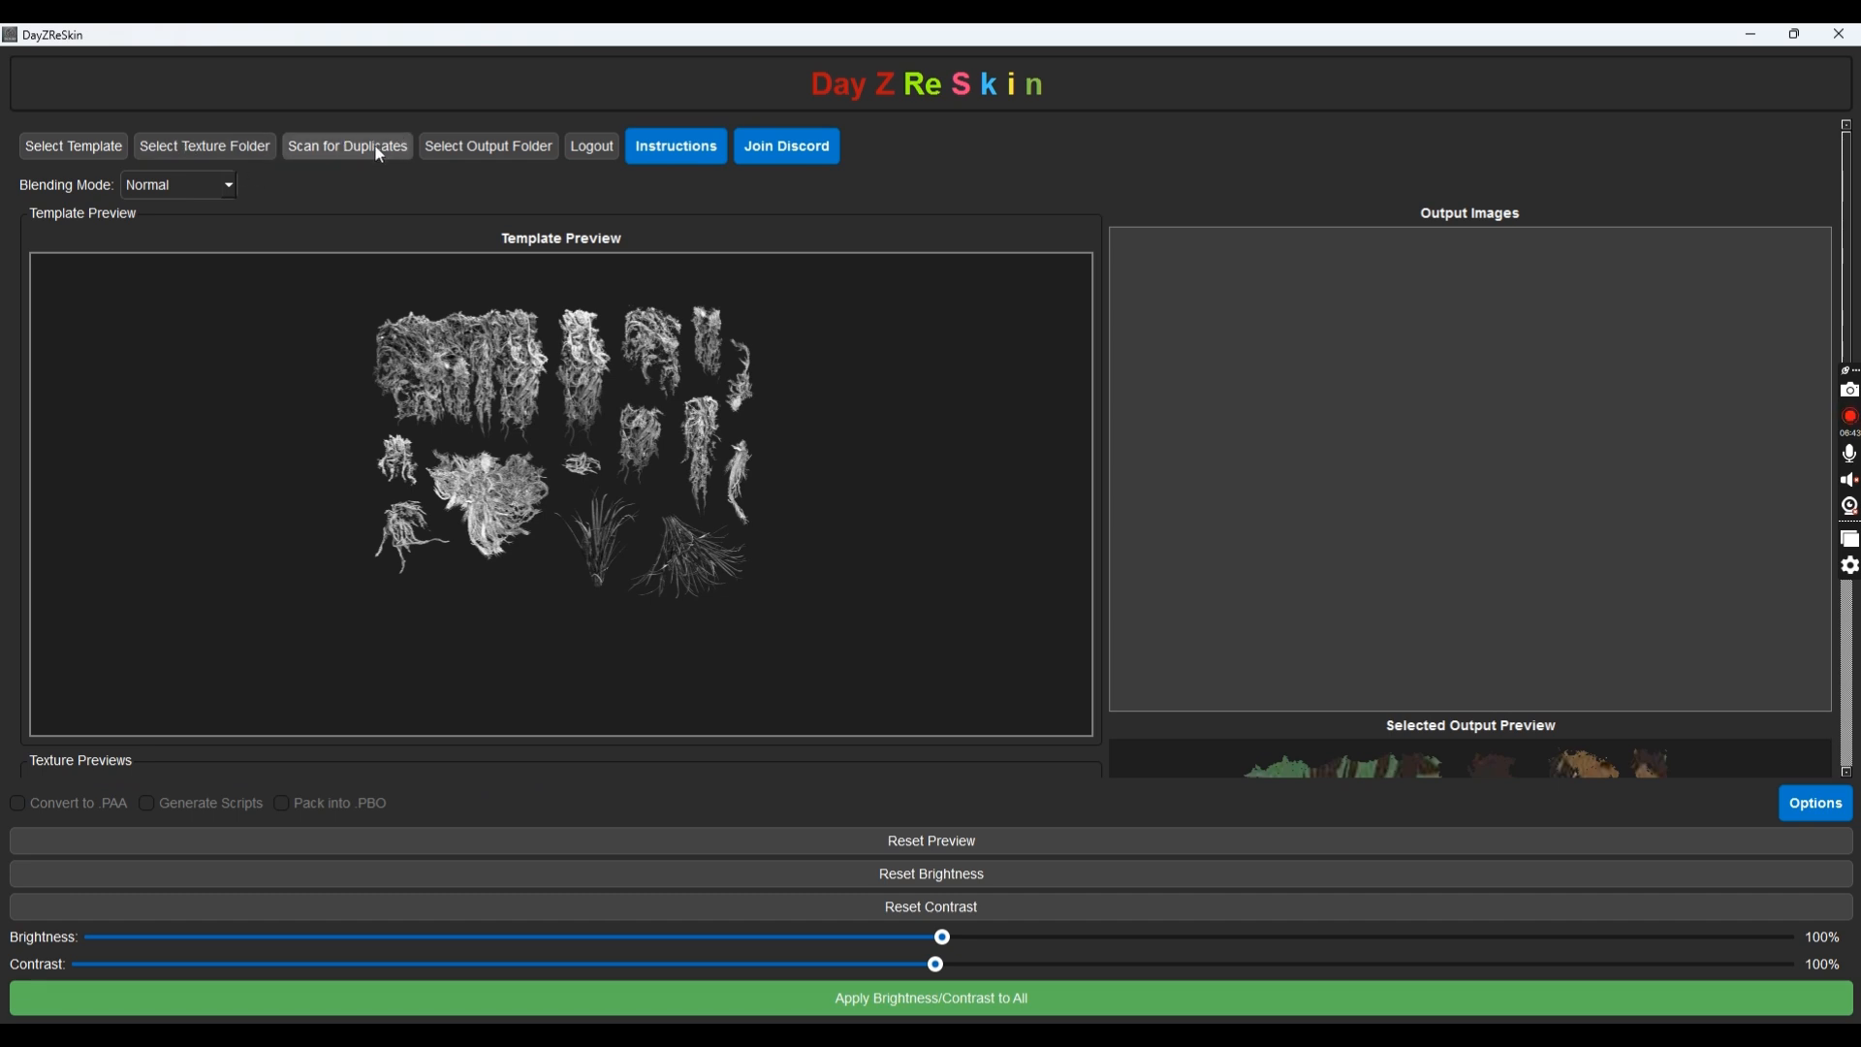
Set DayZReSkin > ModFolder > GhillieSuits as the output folder
{"action": "left_click", "coordinate": [491, 155]}
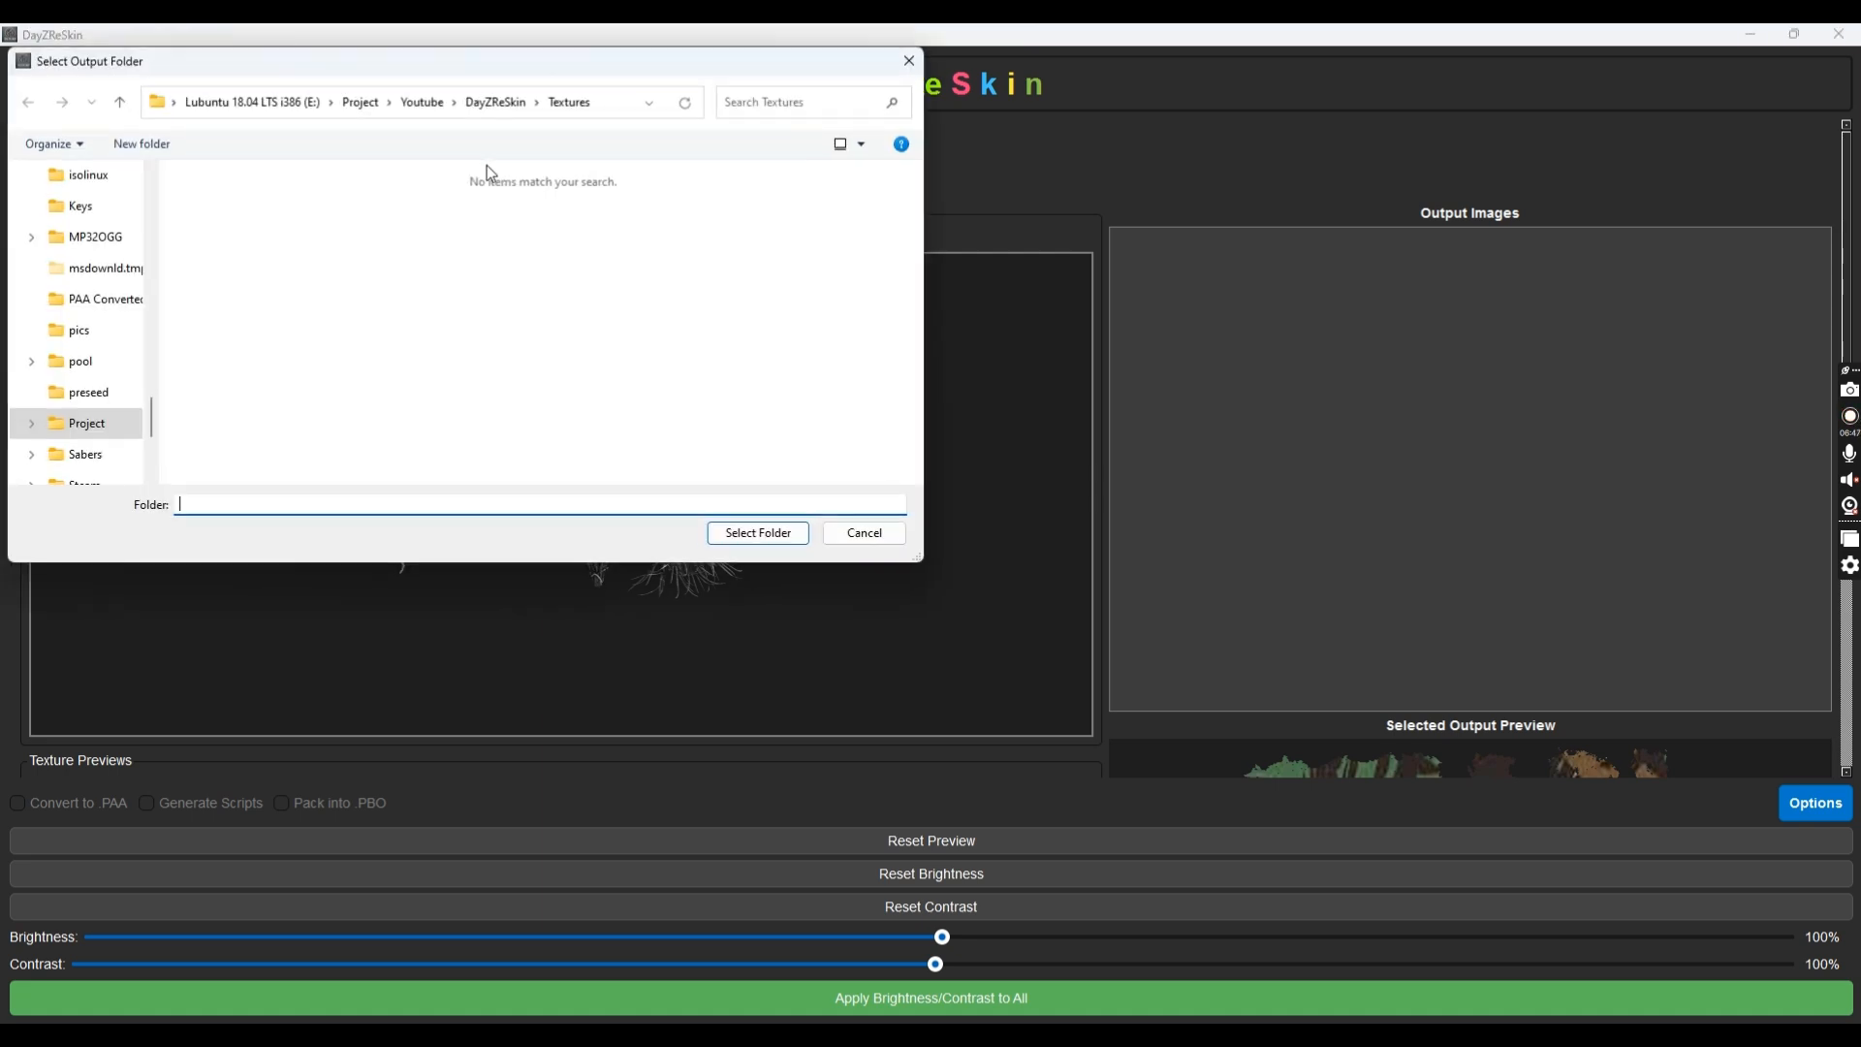
{"action": "left_click", "coordinate": [482, 110]}
{"action": "double_click", "coordinate": [234, 232]}
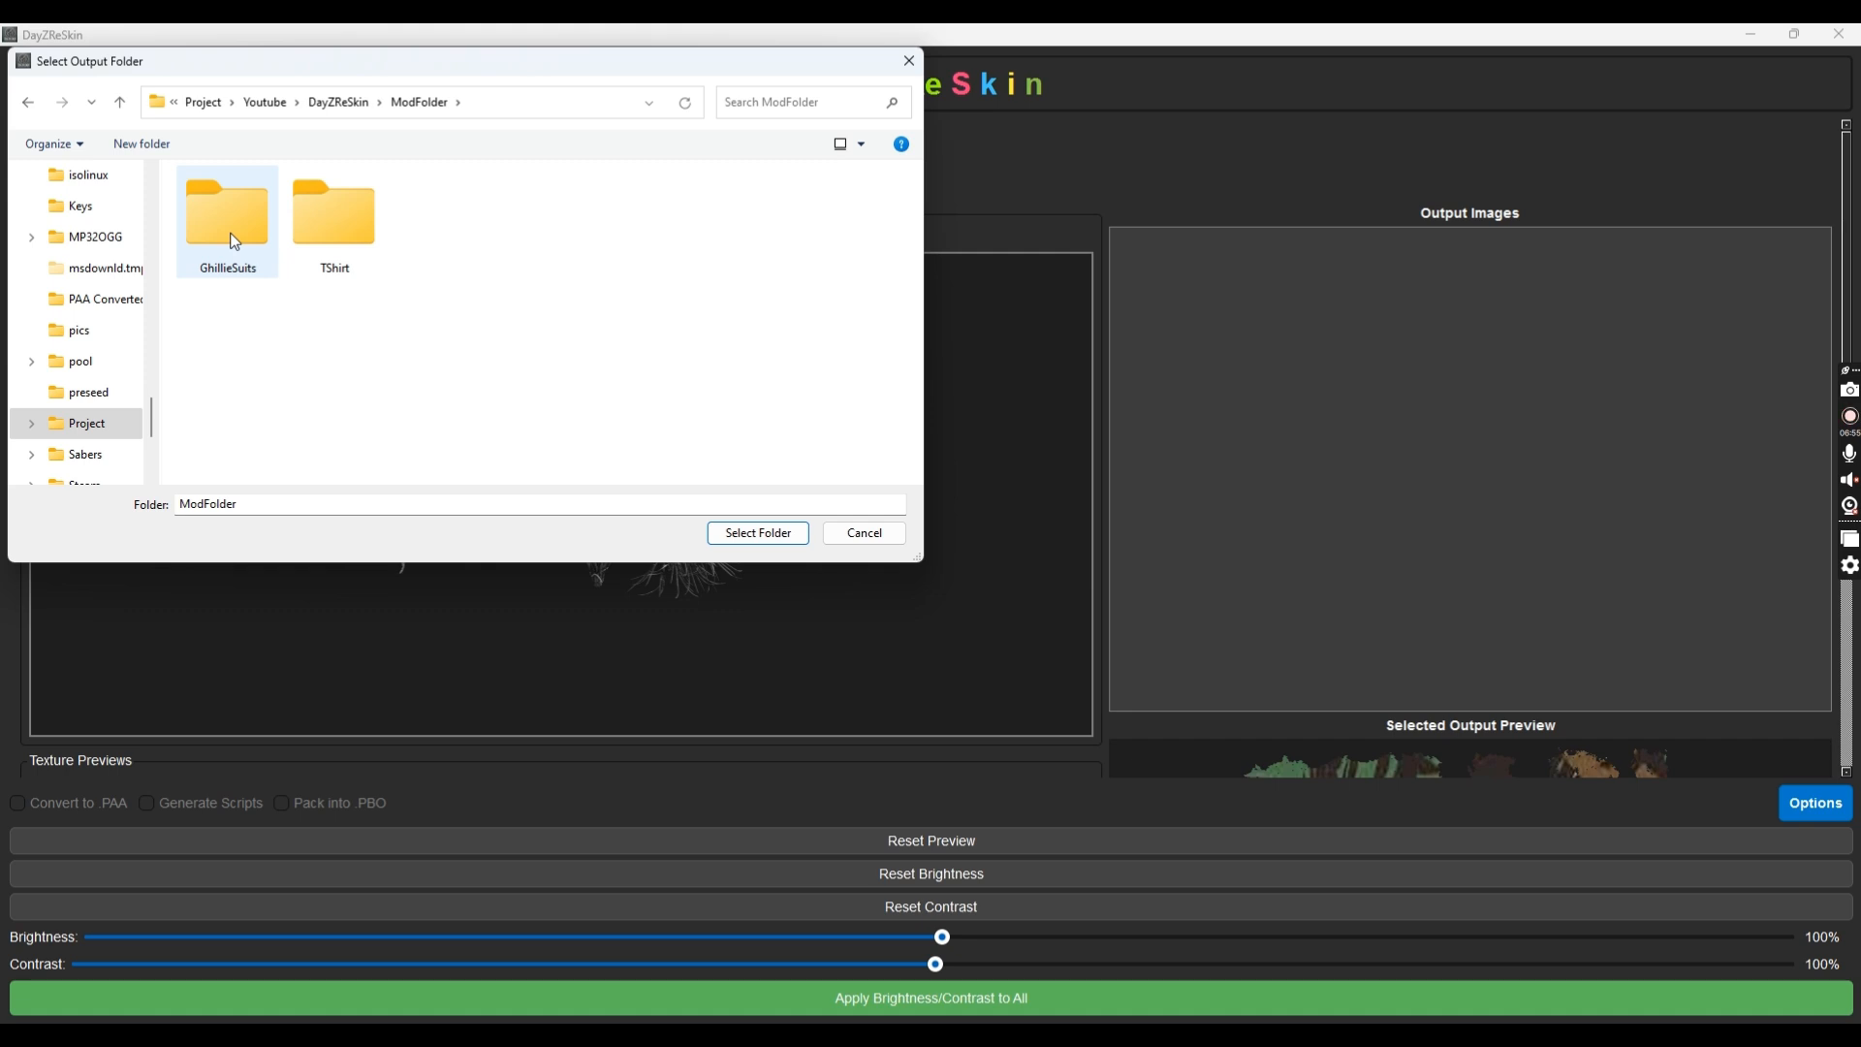
{"action": "double_click", "coordinate": [235, 241]}
{"action": "left_click", "coordinate": [761, 534]}
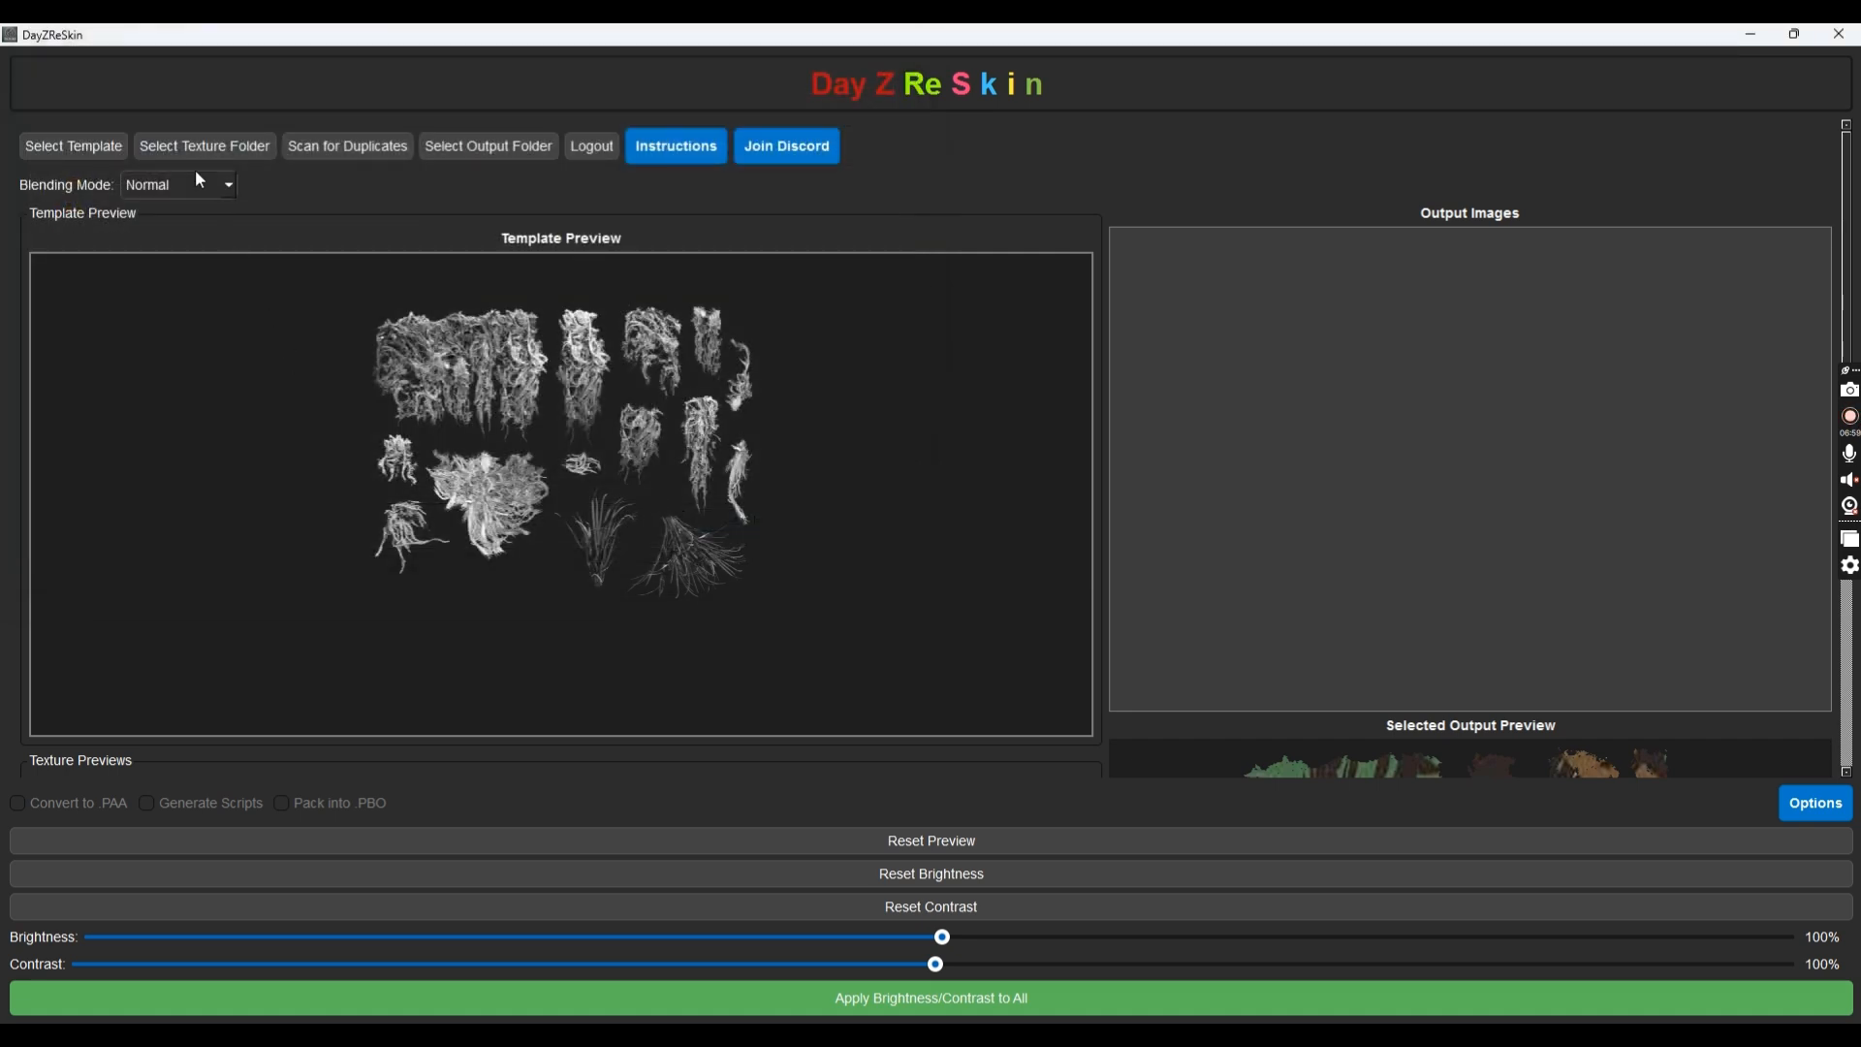
Switch the blending mode from Normal to Multiply and inspect the output preview
{"action": "left_click", "coordinate": [200, 184]}
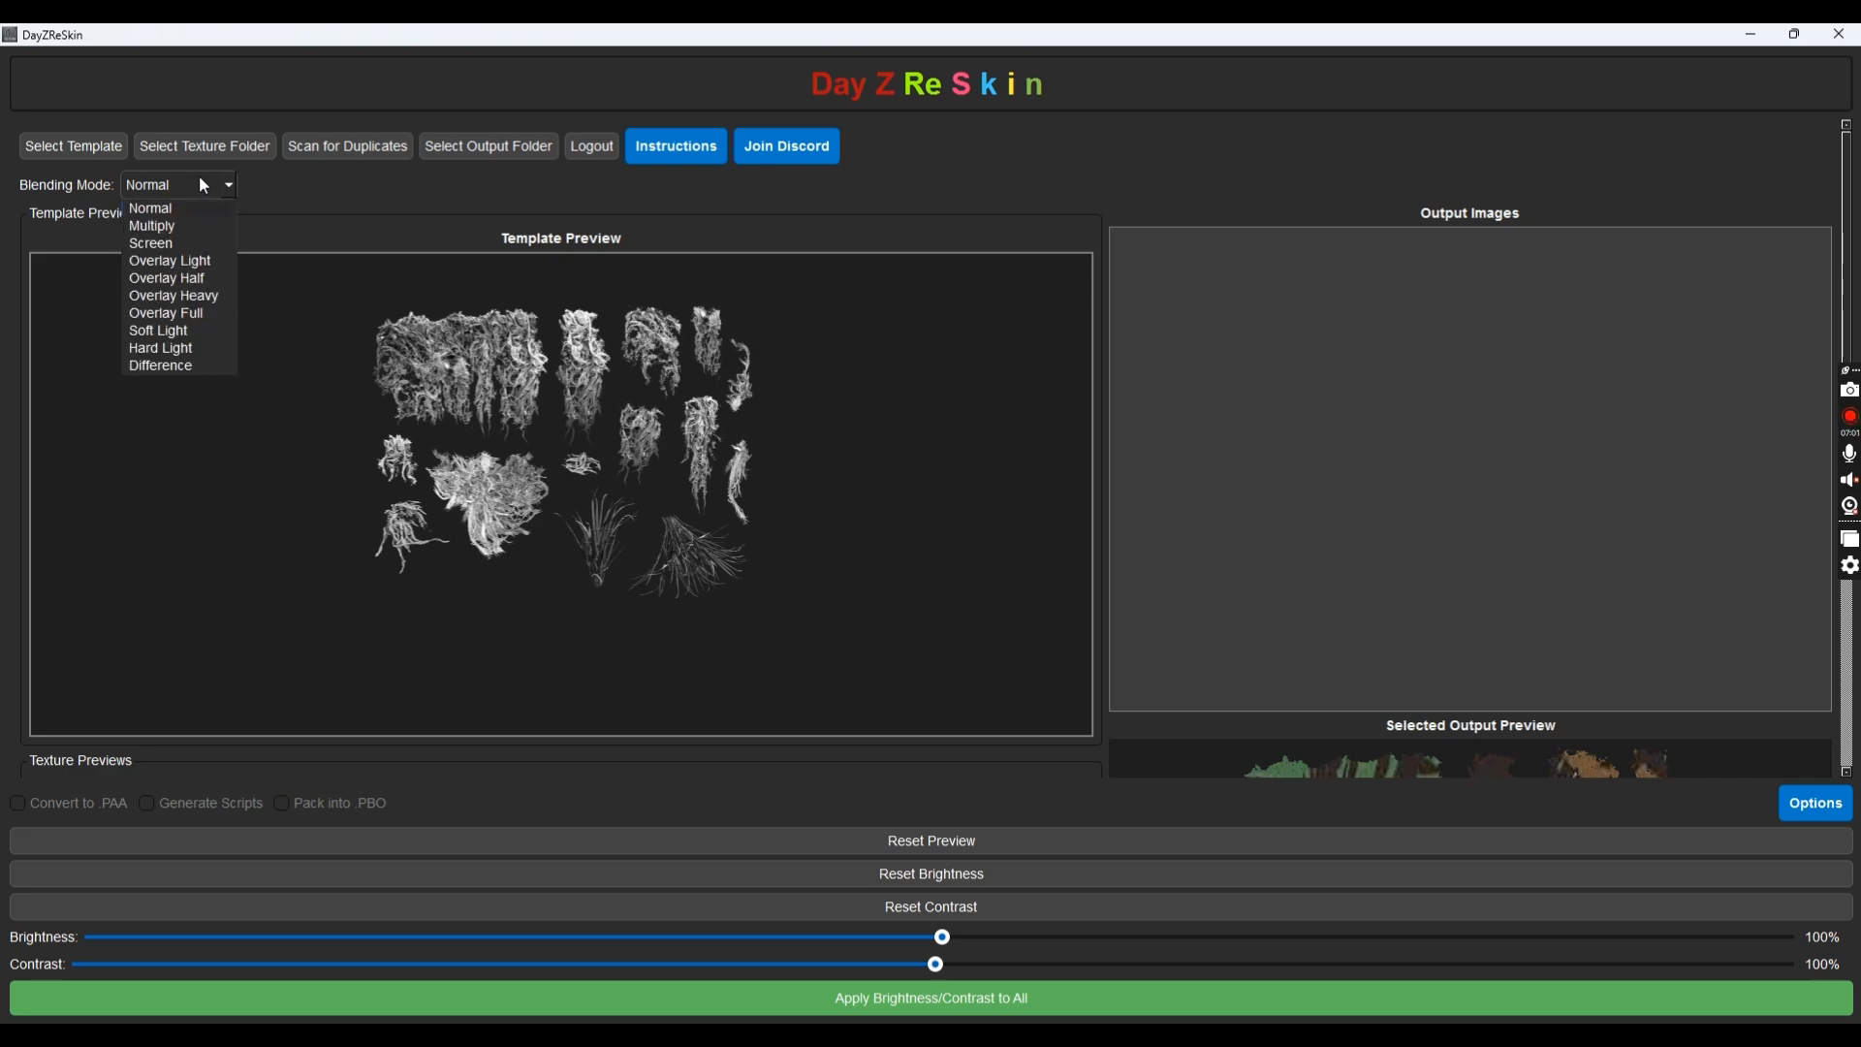
{"action": "left_click", "coordinate": [512, 335]}
{"action": "scroll", "coordinate": [717, 482], "scroll_direction": "down", "scroll_amount": 3}
{"action": "scroll", "coordinate": [723, 485], "scroll_direction": "up", "scroll_amount": 3}
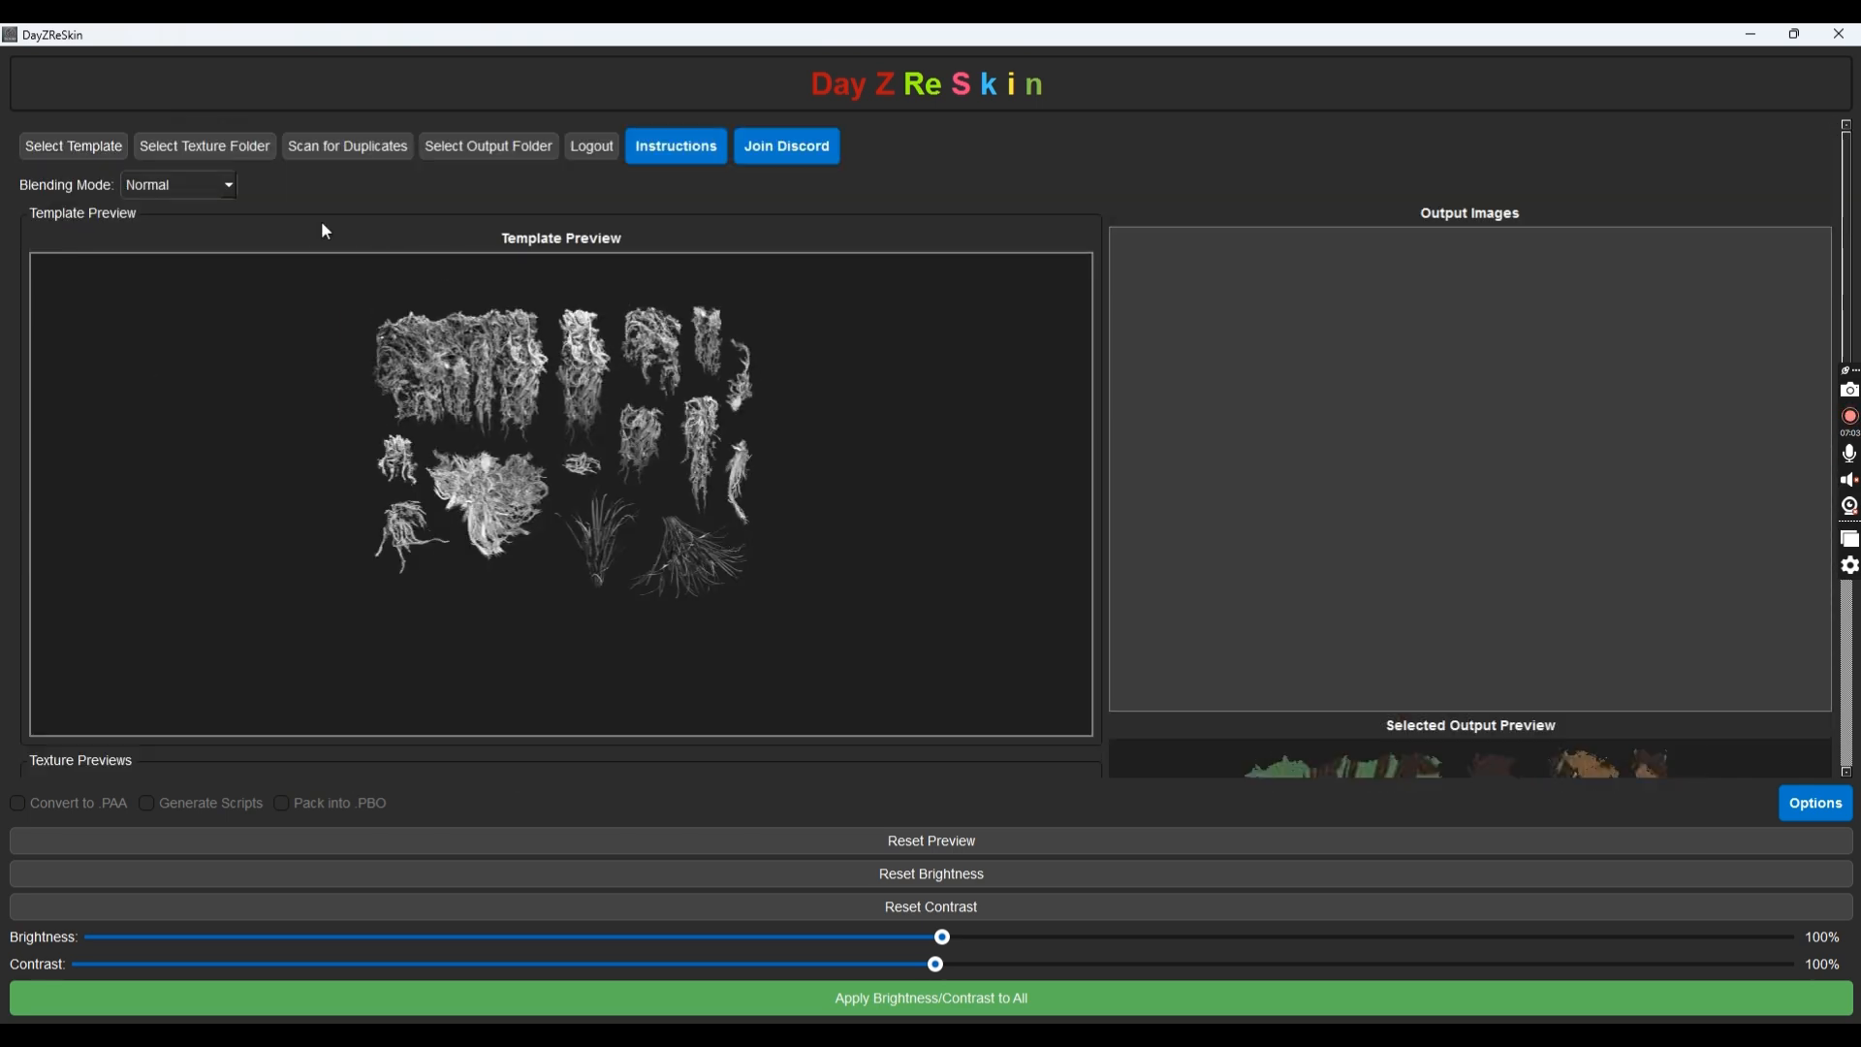
{"action": "left_click", "coordinate": [194, 185]}
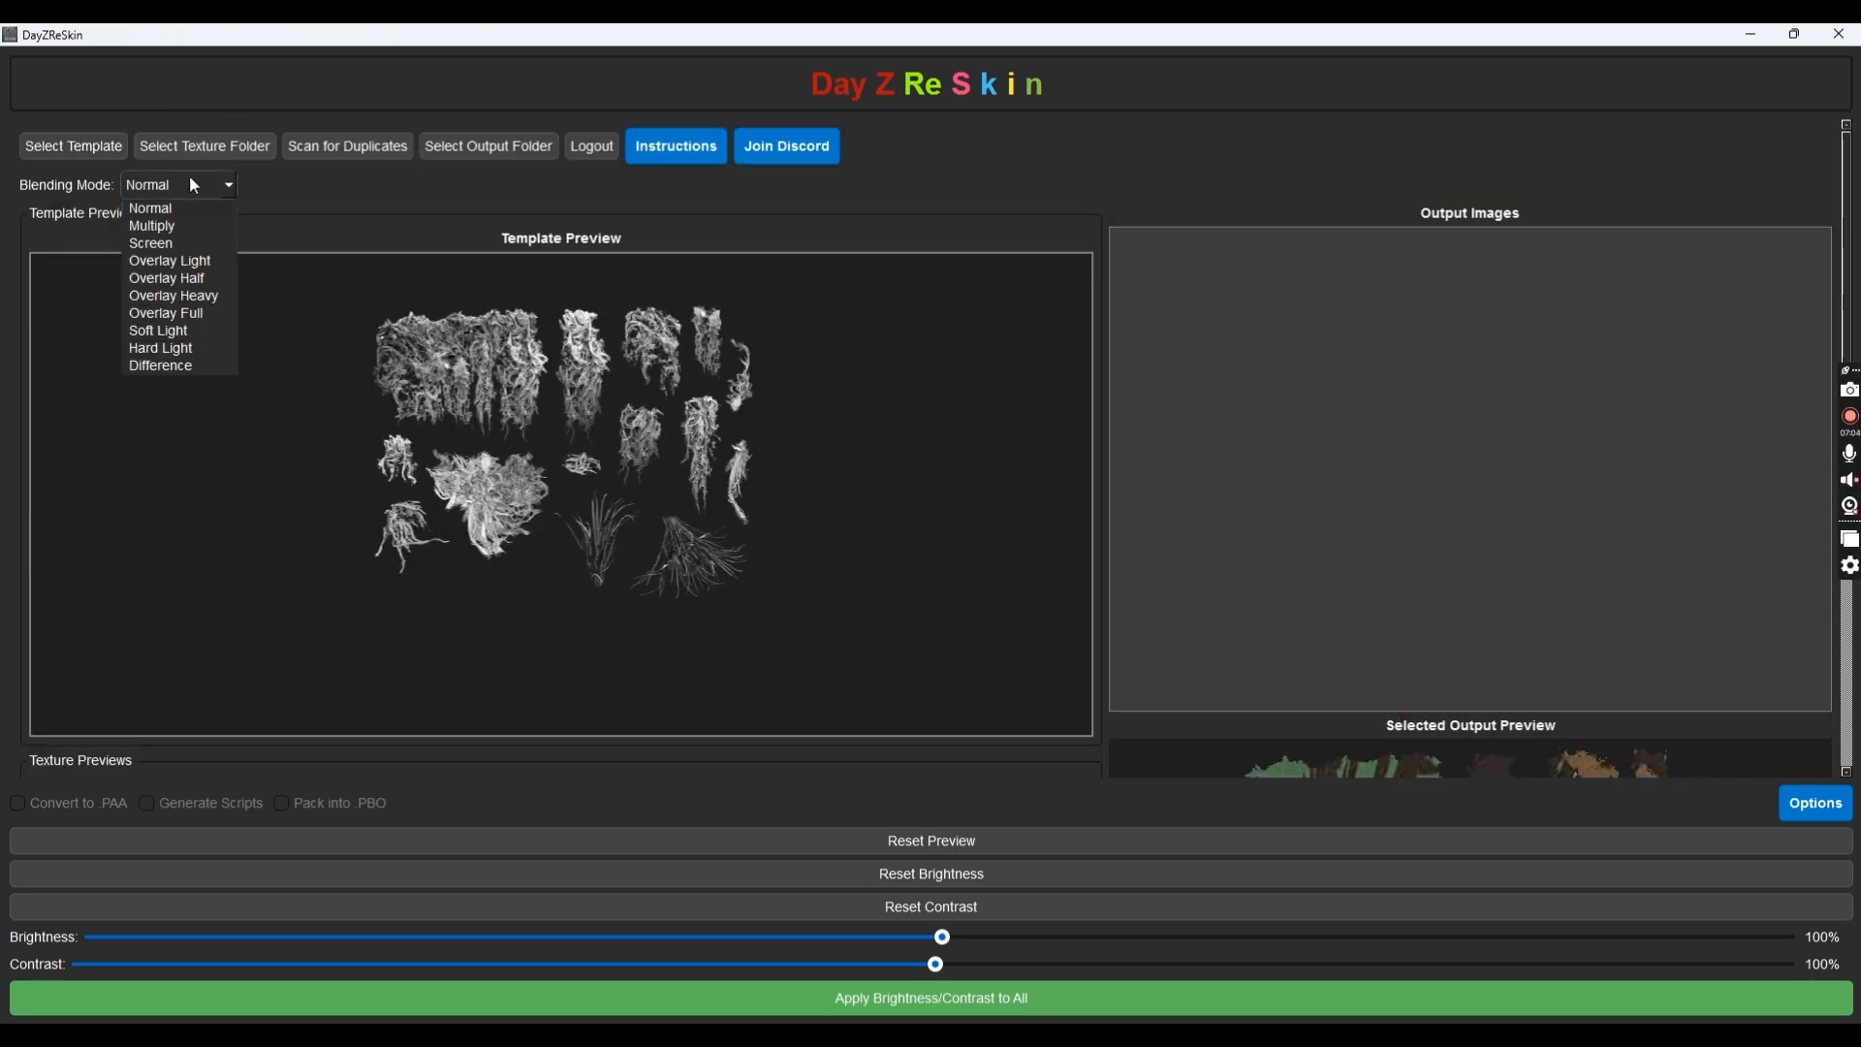
{"action": "left_click", "coordinate": [171, 227]}
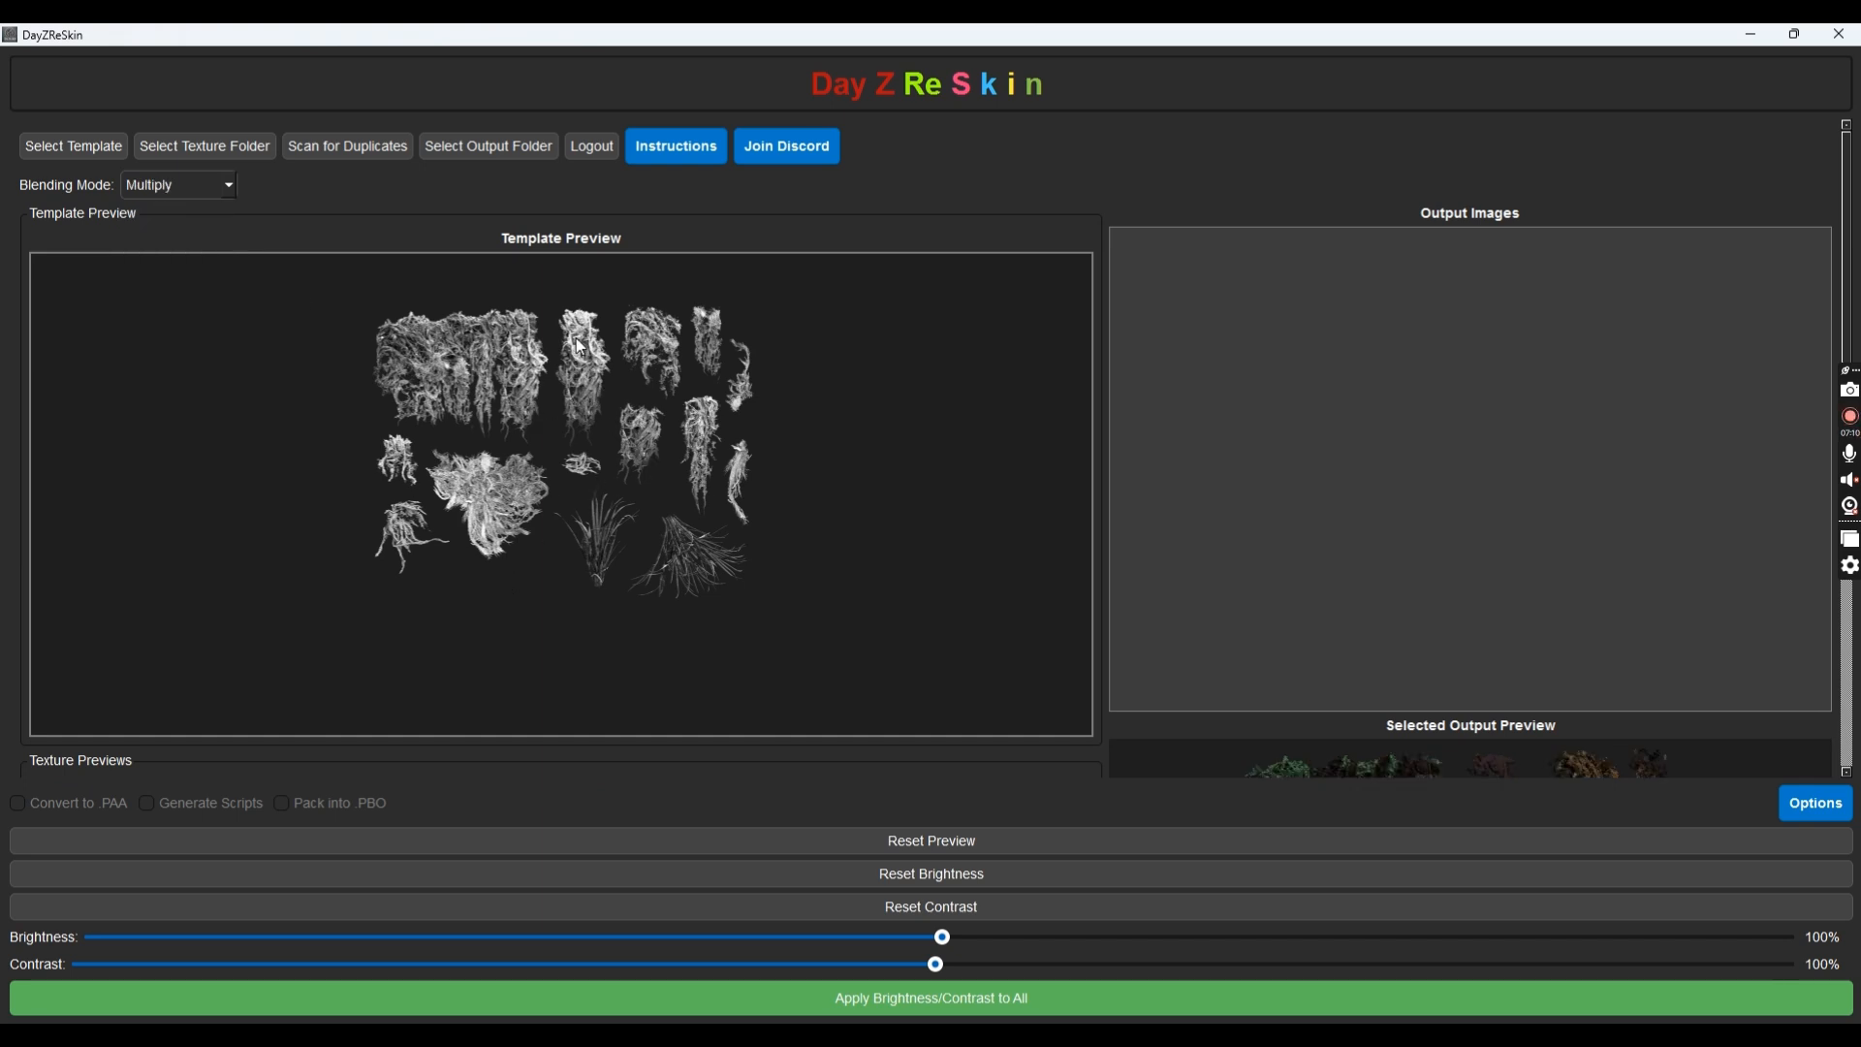
{"action": "scroll", "coordinate": [794, 493], "scroll_direction": "down", "scroll_amount": 5}
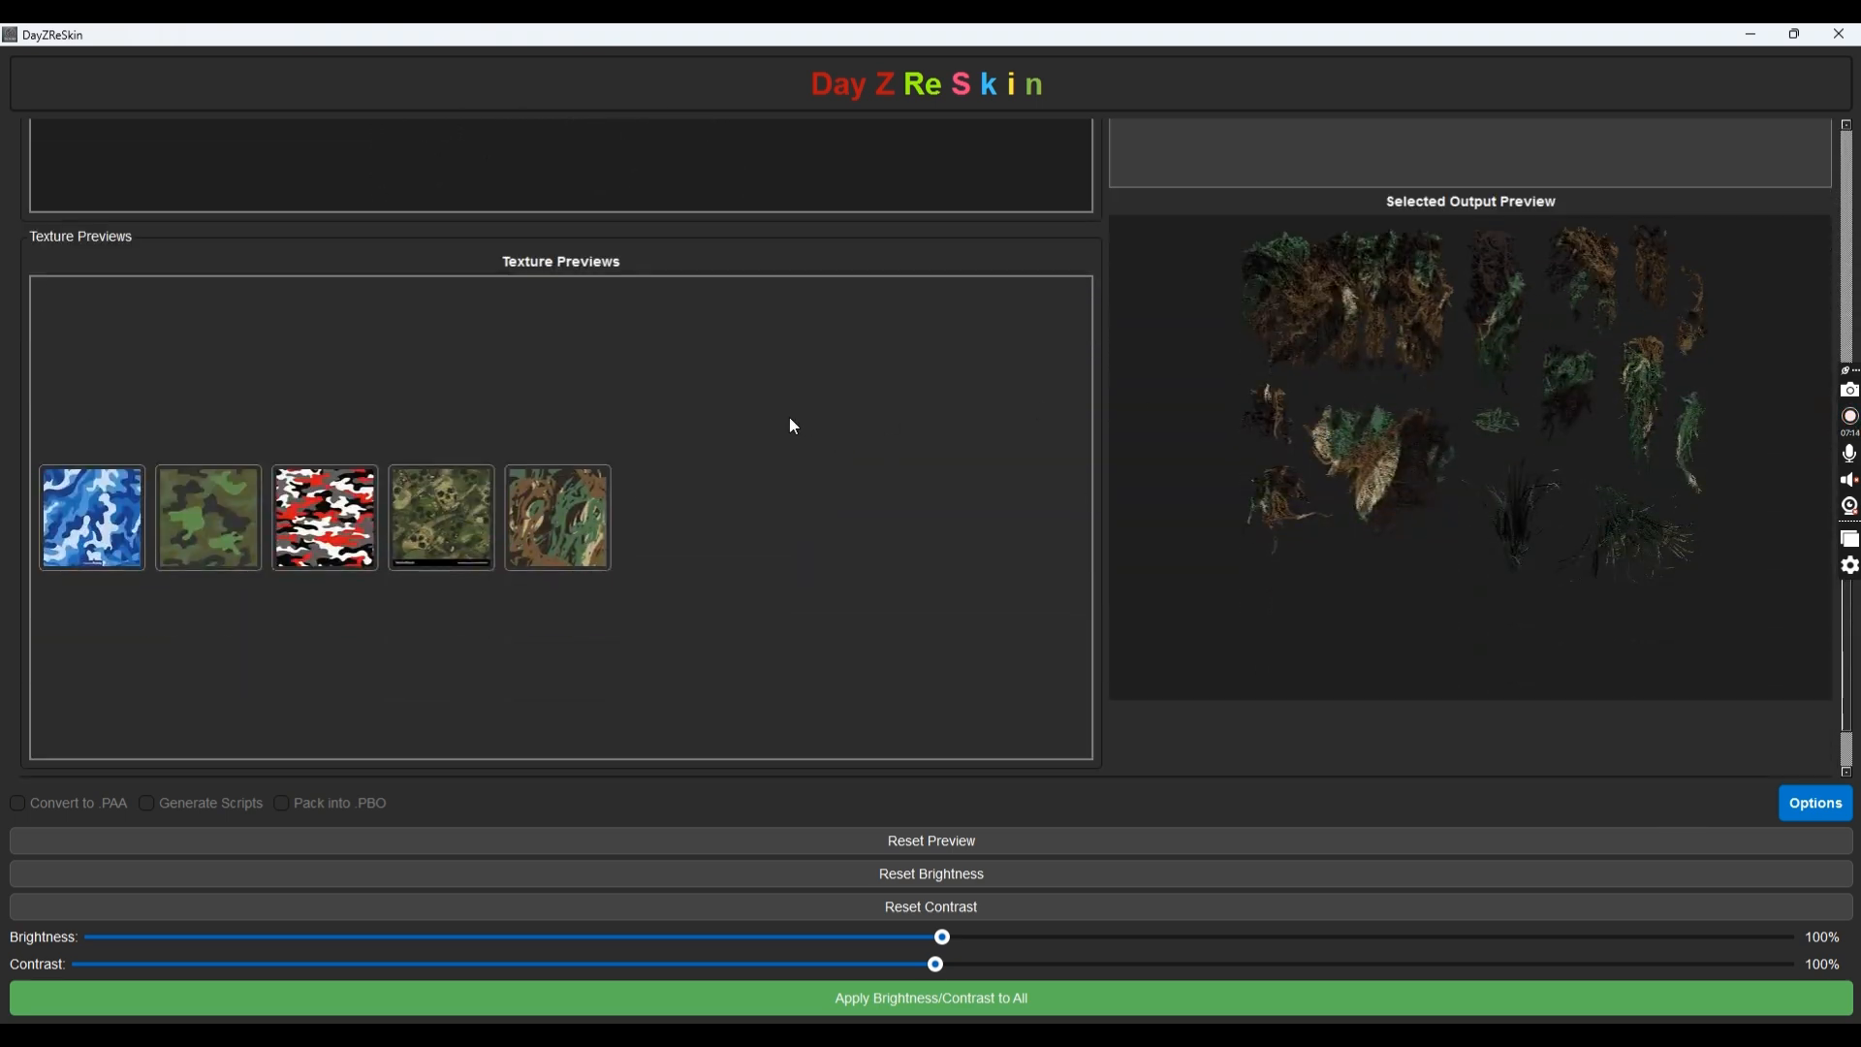
{"action": "scroll", "coordinate": [789, 417], "scroll_direction": "up", "scroll_amount": 4}
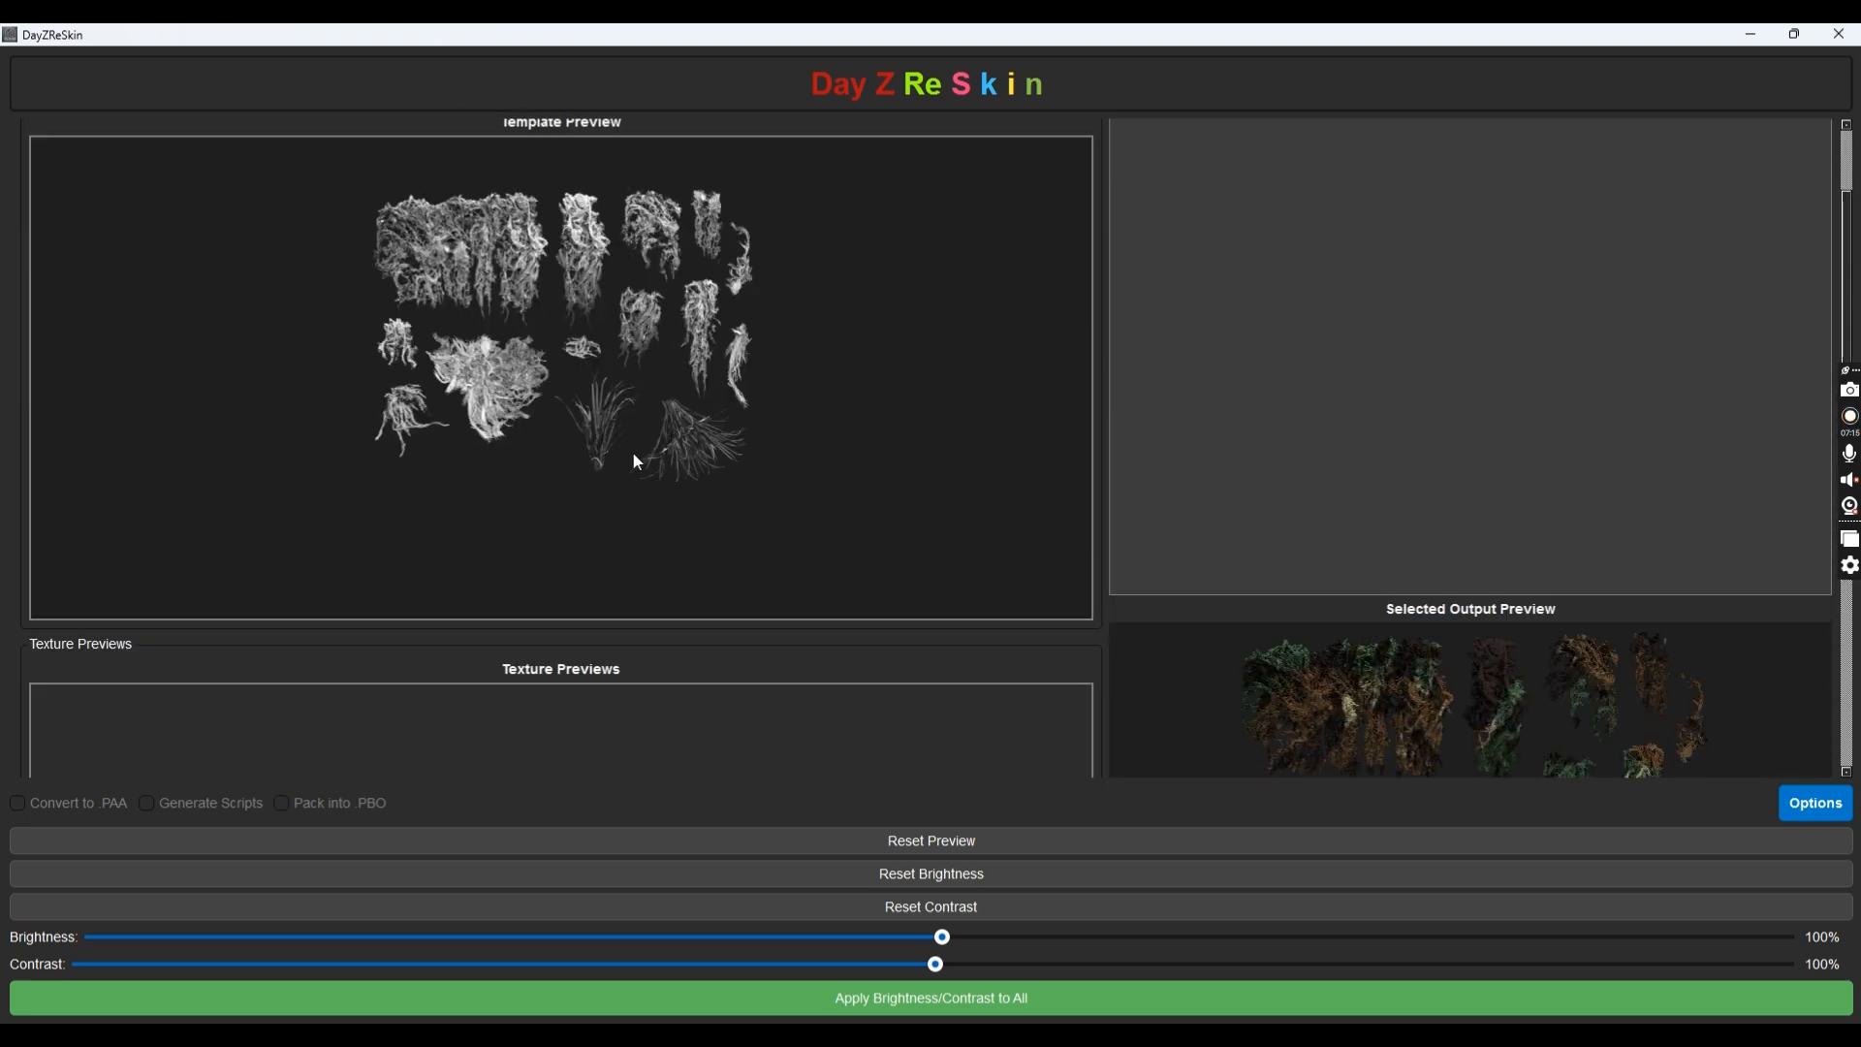
{"action": "scroll", "coordinate": [810, 456], "scroll_direction": "down", "scroll_amount": 3}
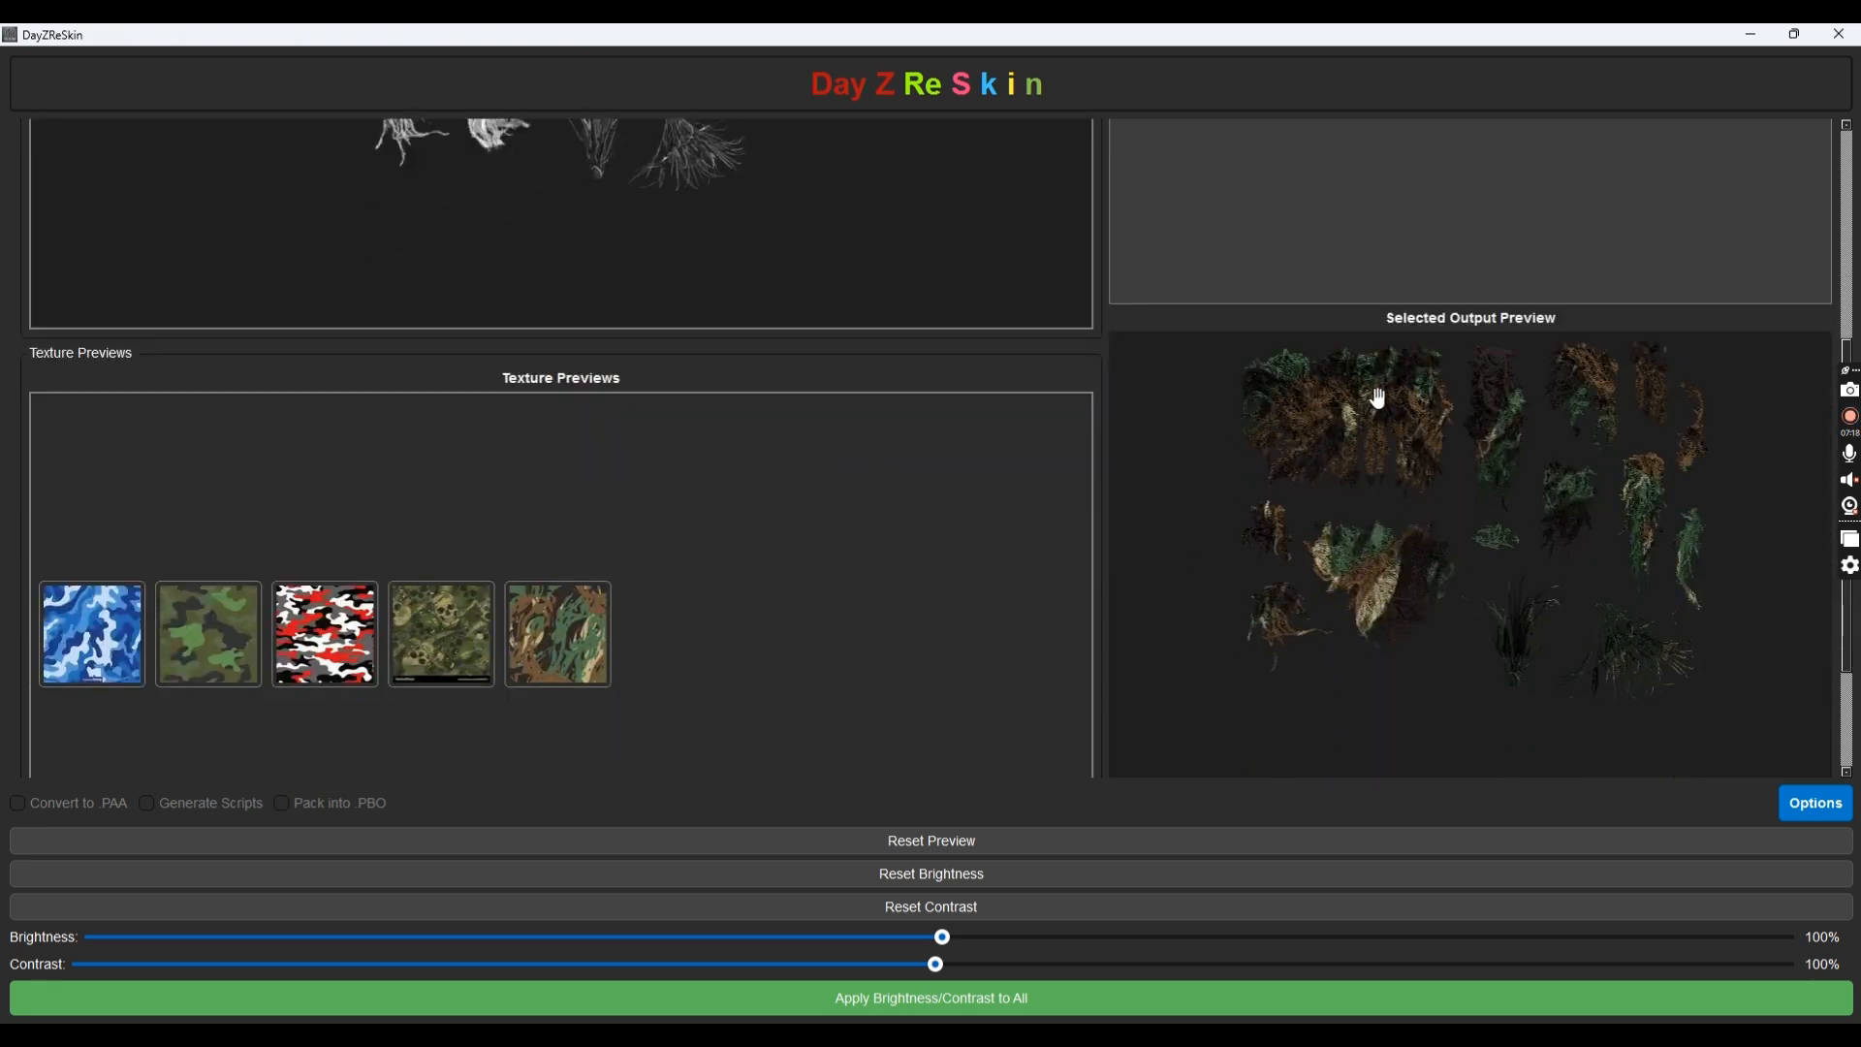
{"action": "scroll", "coordinate": [499, 341], "scroll_direction": "up", "scroll_amount": 3}
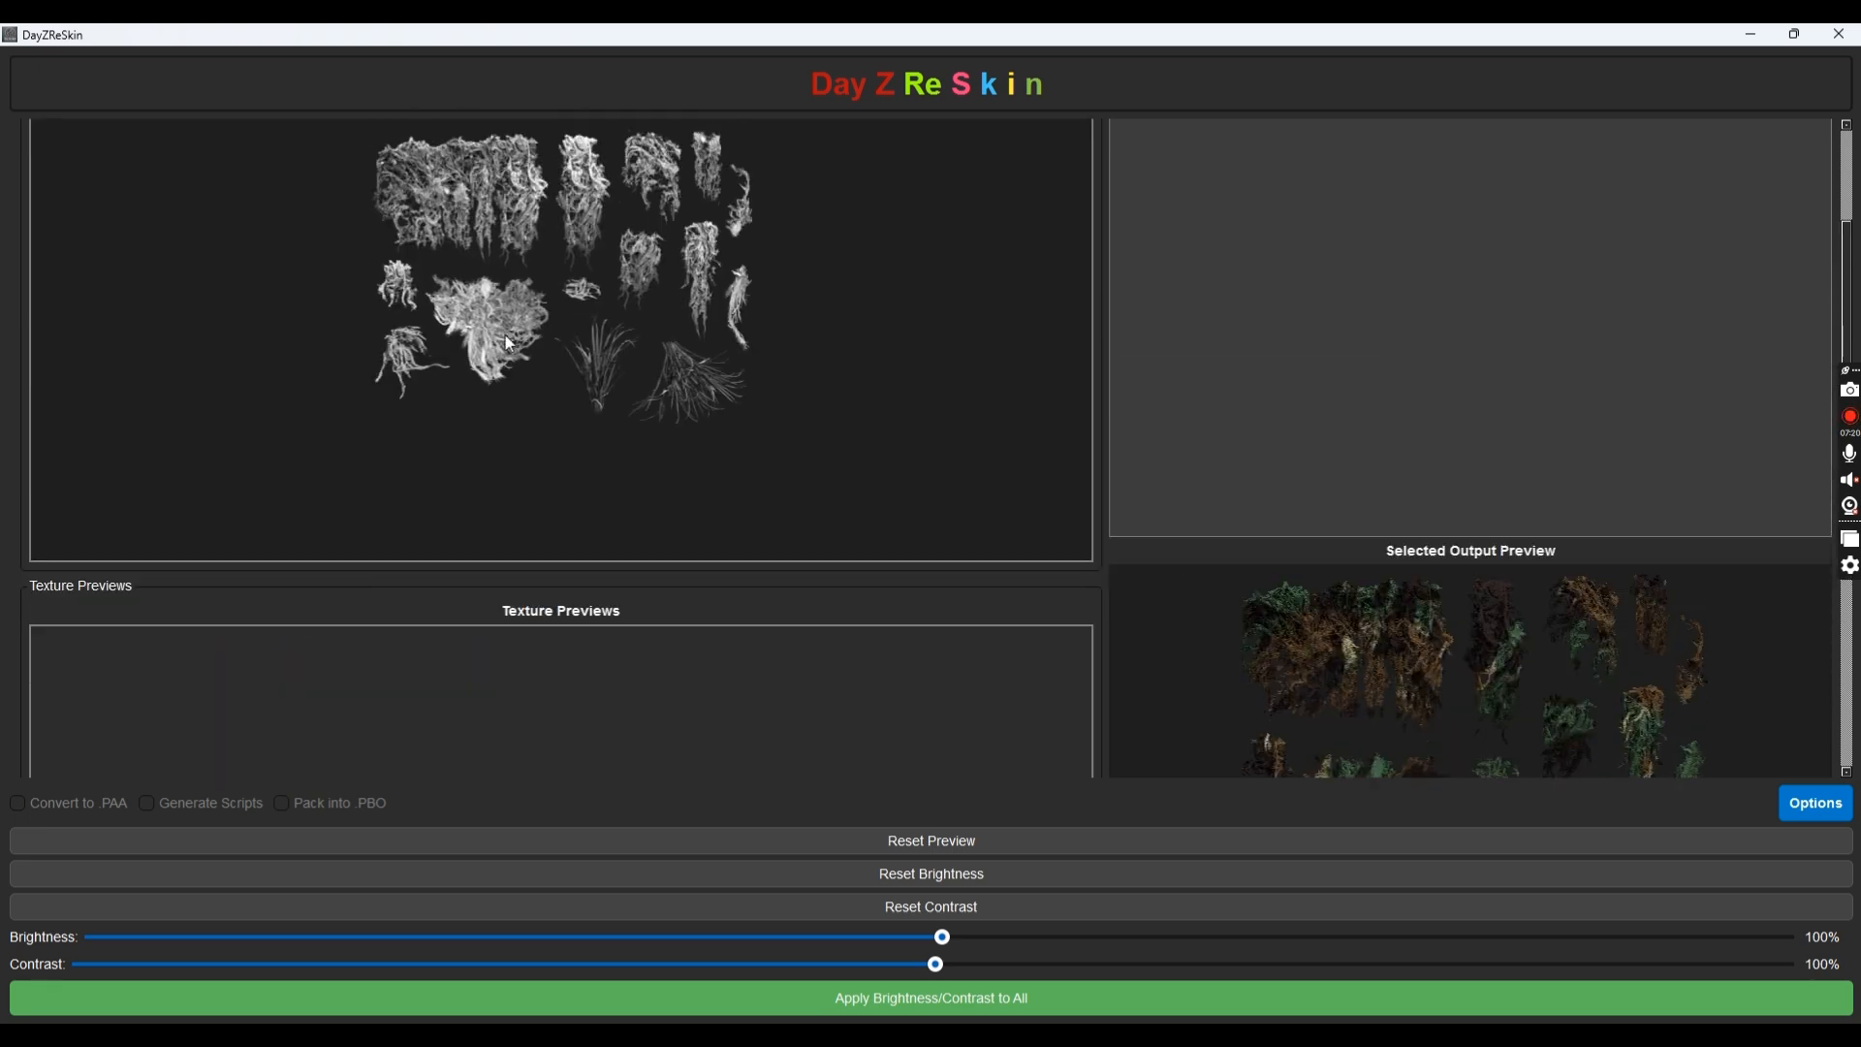
{"action": "scroll", "coordinate": [511, 343], "scroll_direction": "up", "scroll_amount": 1}
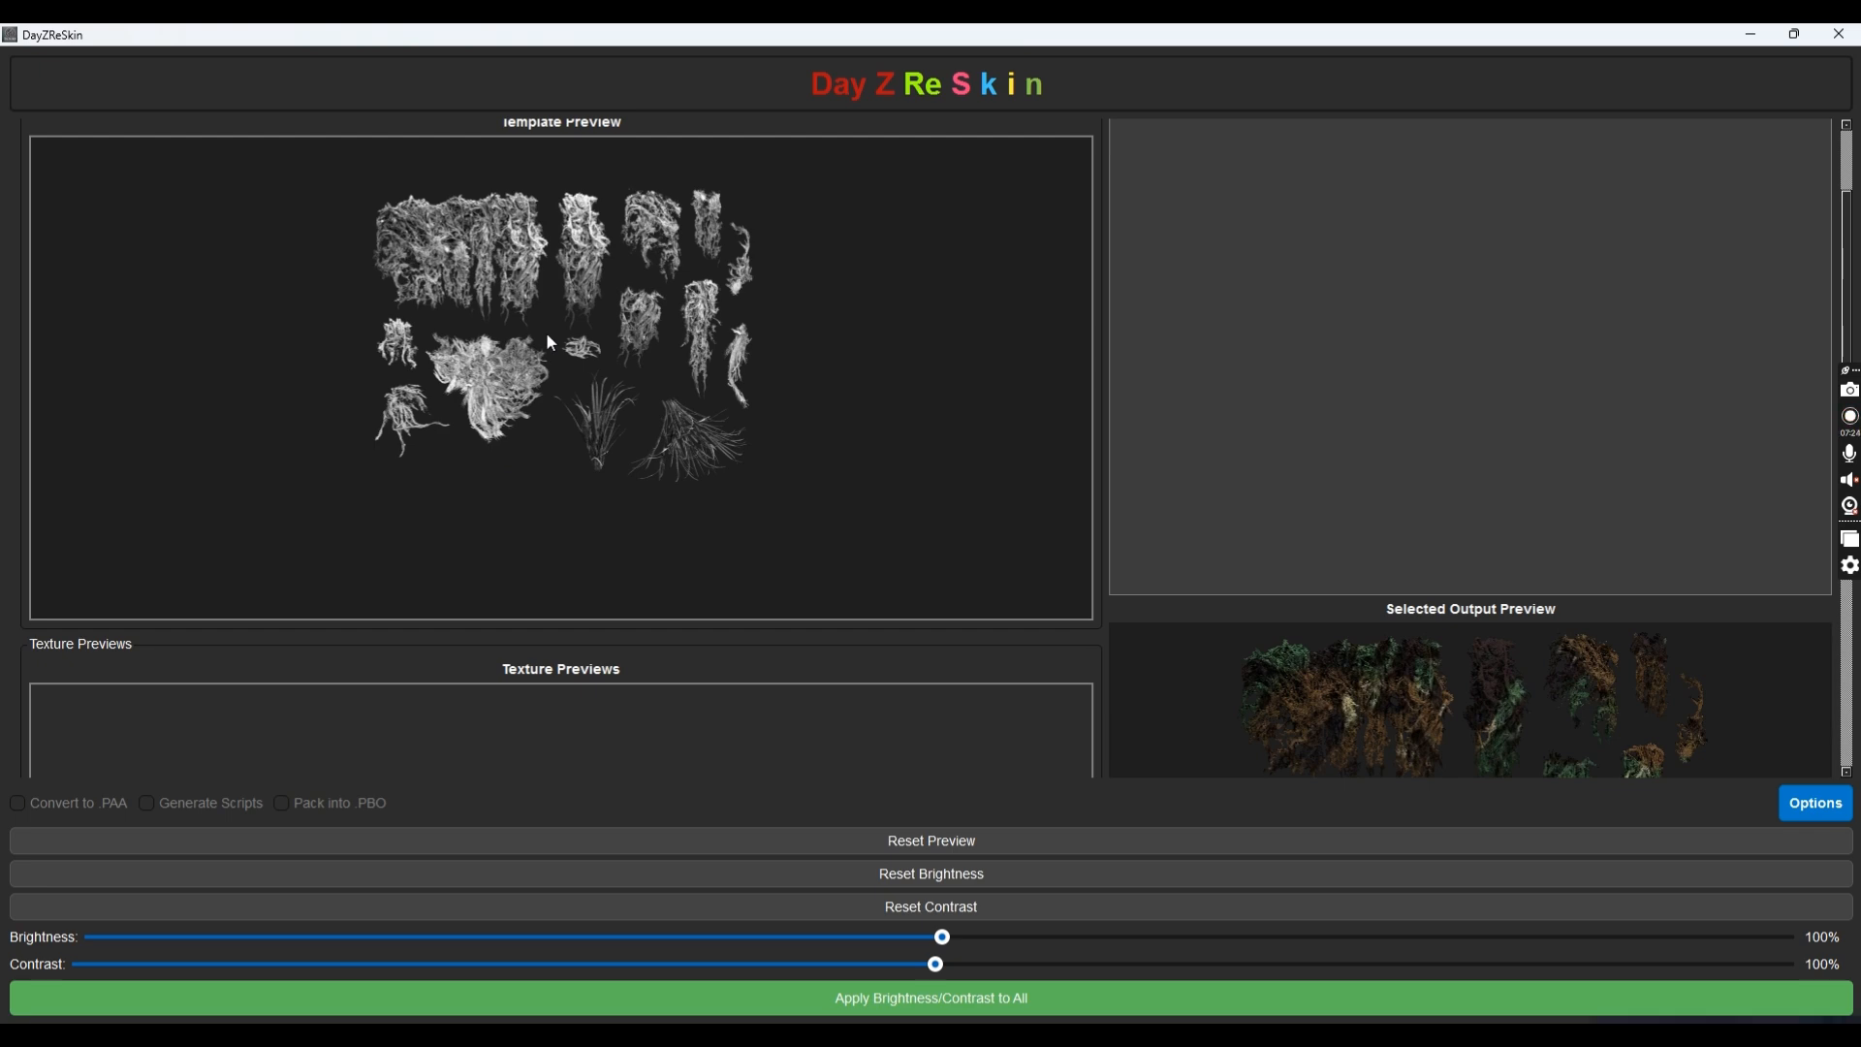
{"action": "scroll", "coordinate": [770, 303], "scroll_direction": "down", "scroll_amount": 4}
{"action": "scroll", "coordinate": [773, 302], "scroll_direction": "down", "scroll_amount": 2}
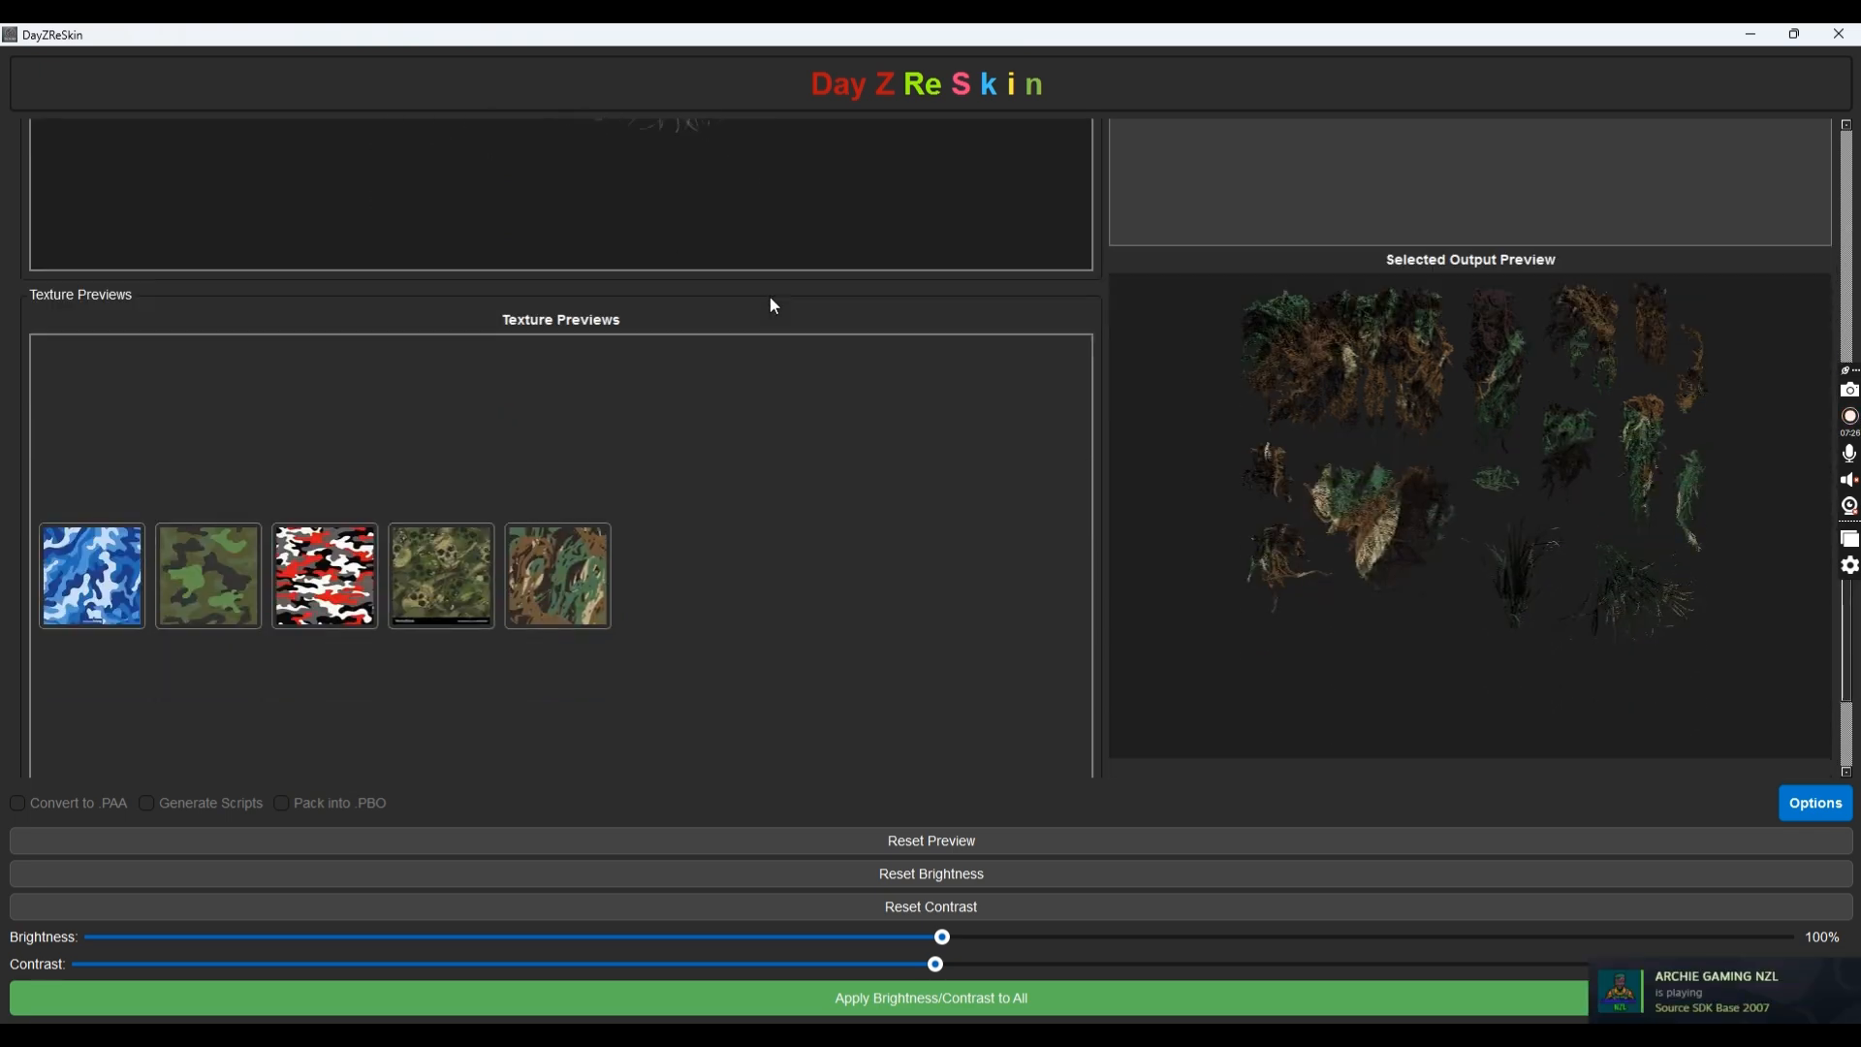
{"action": "scroll", "coordinate": [772, 301], "scroll_direction": "up", "scroll_amount": 2}
{"action": "scroll", "coordinate": [771, 292], "scroll_direction": "down", "scroll_amount": 2}
{"action": "scroll", "coordinate": [771, 293], "scroll_direction": "up", "scroll_amount": 4}
{"action": "scroll", "coordinate": [767, 290], "scroll_direction": "down", "scroll_amount": 3}
{"action": "scroll", "coordinate": [760, 305], "scroll_direction": "down", "scroll_amount": 3}
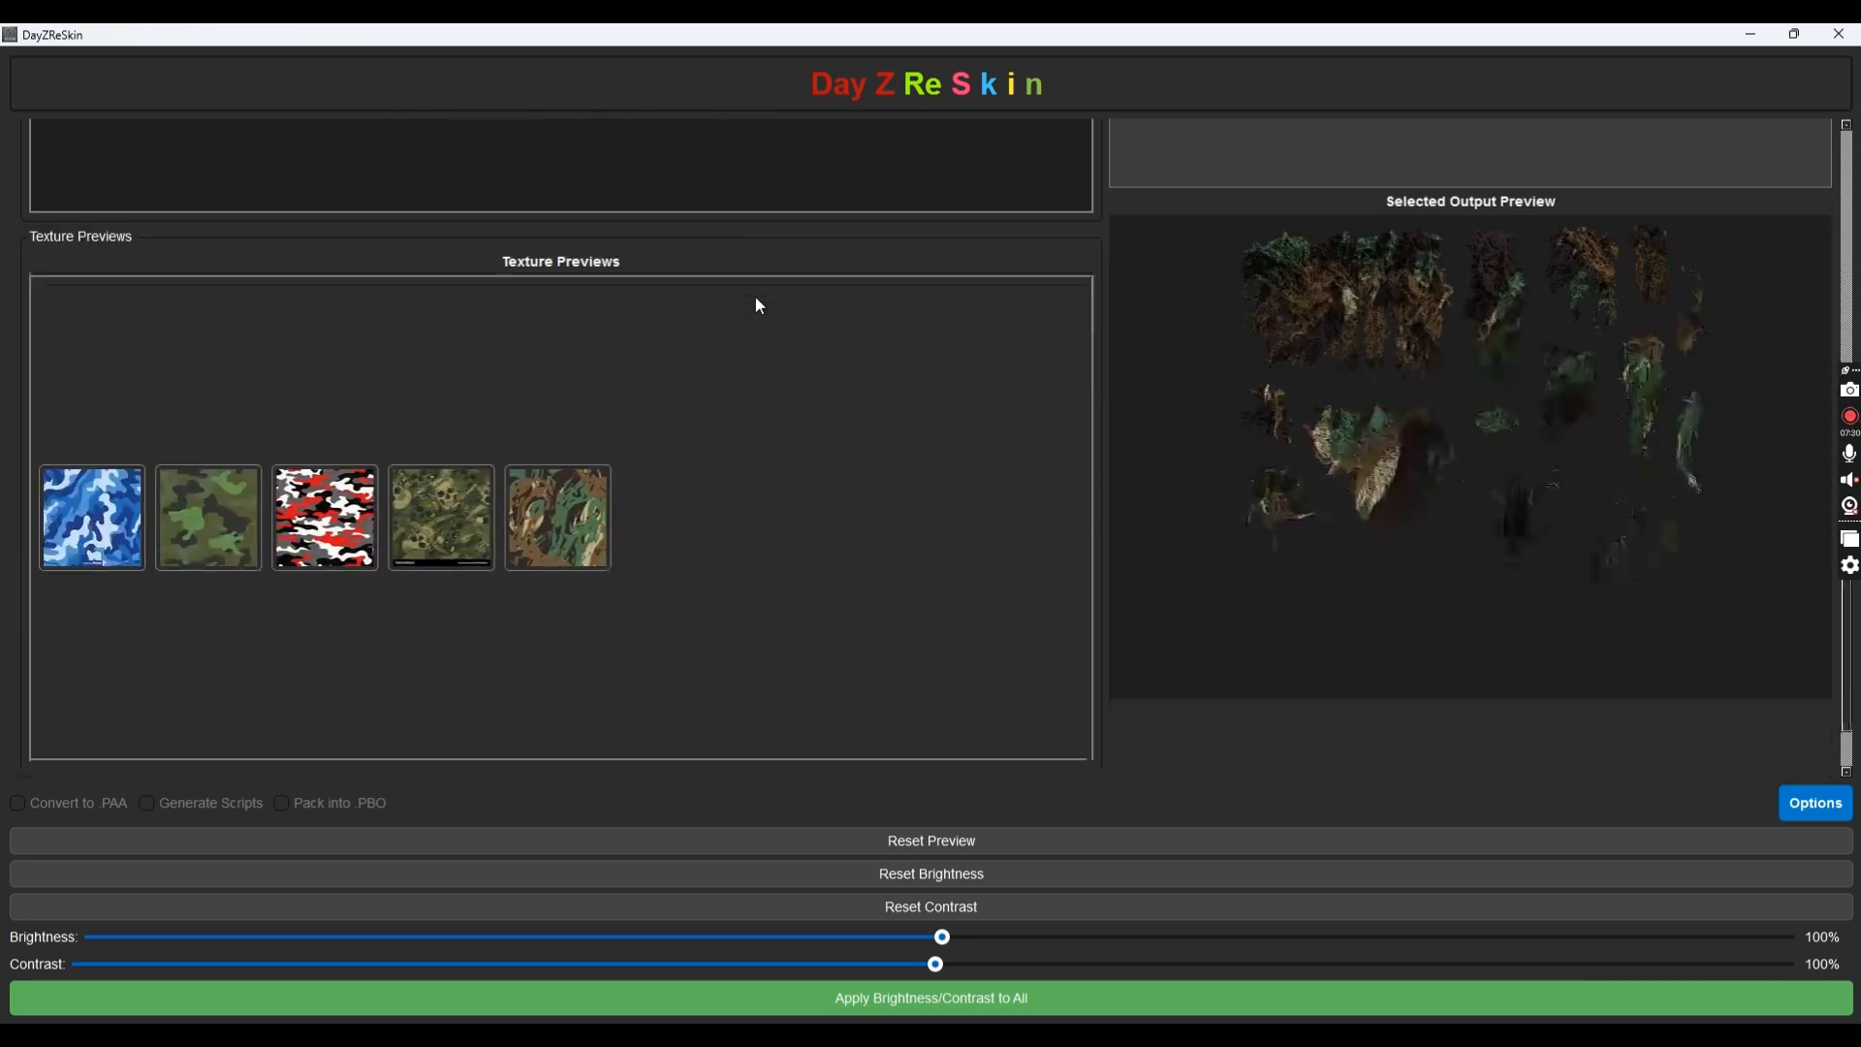
{"action": "scroll", "coordinate": [760, 307], "scroll_direction": "up", "scroll_amount": 7}
{"action": "scroll", "coordinate": [760, 307], "scroll_direction": "up", "scroll_amount": 3}
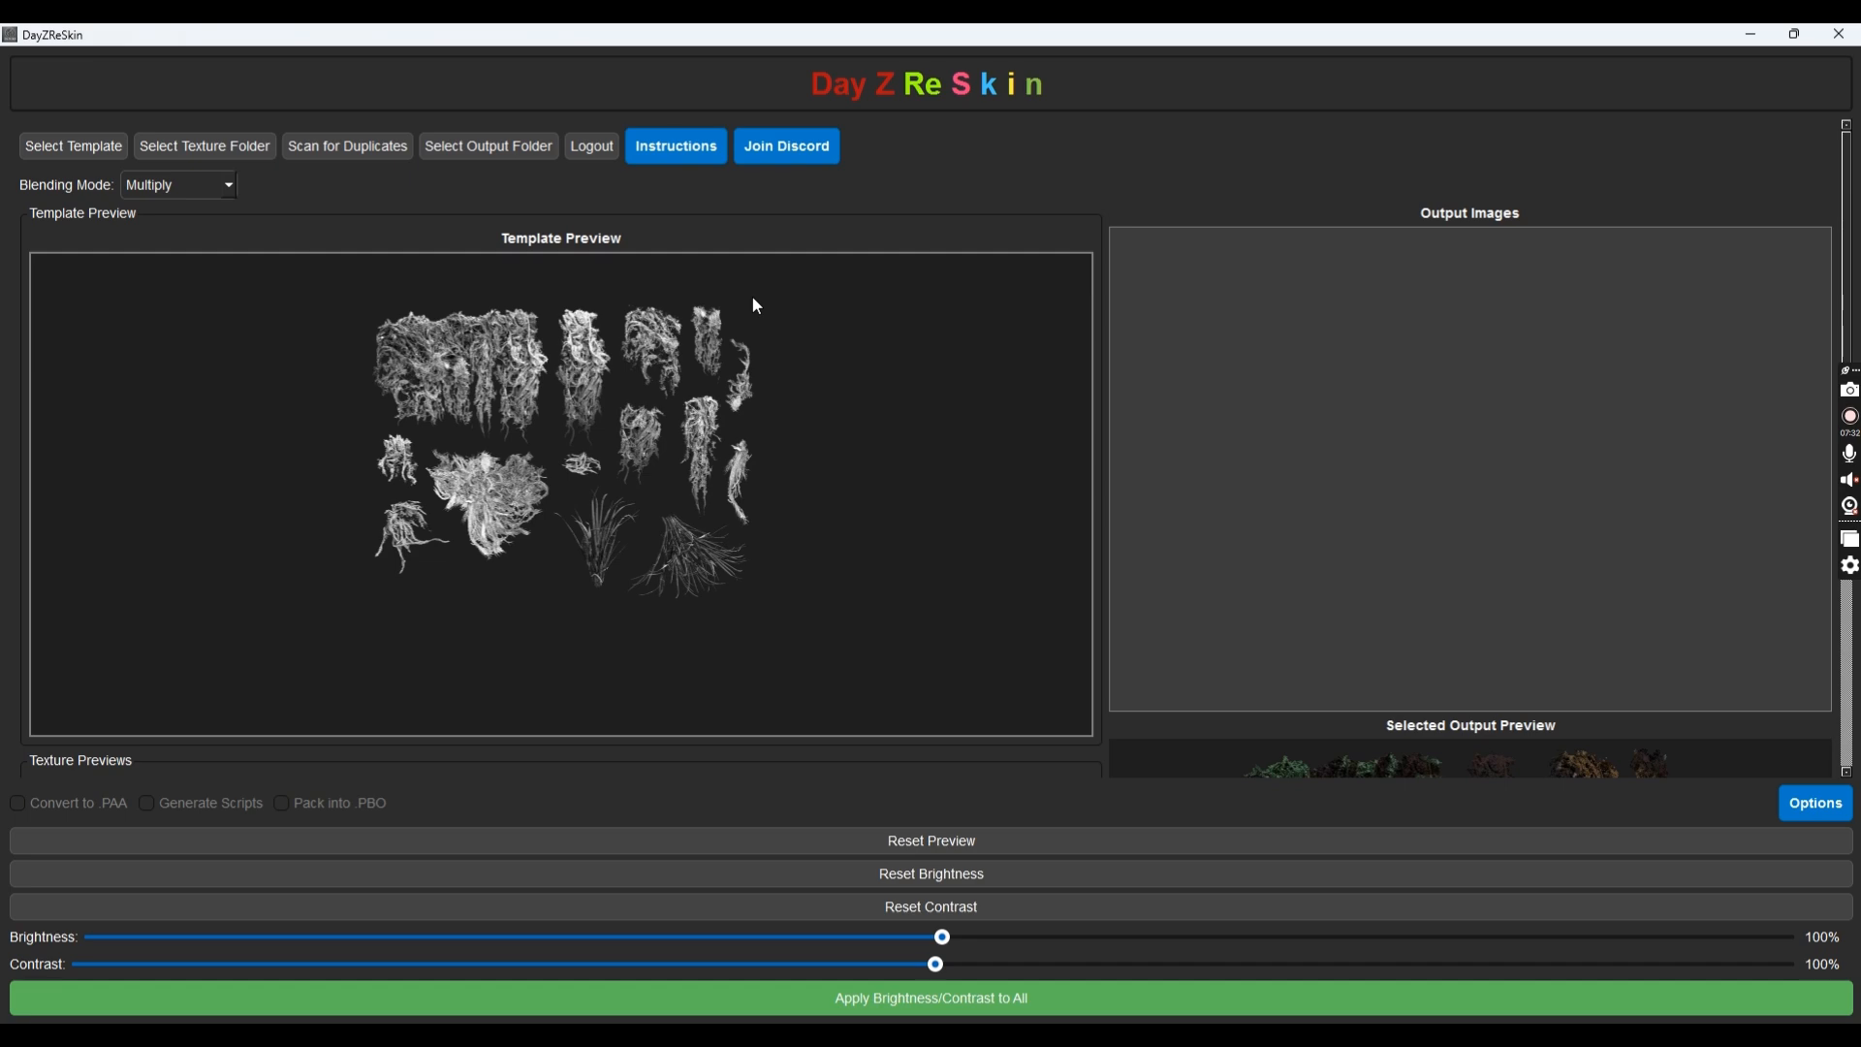
Compare the Screen, Overlay Light and Overlay Full blend modes, then settle on Hard Light
{"action": "left_click", "coordinate": [156, 189]}
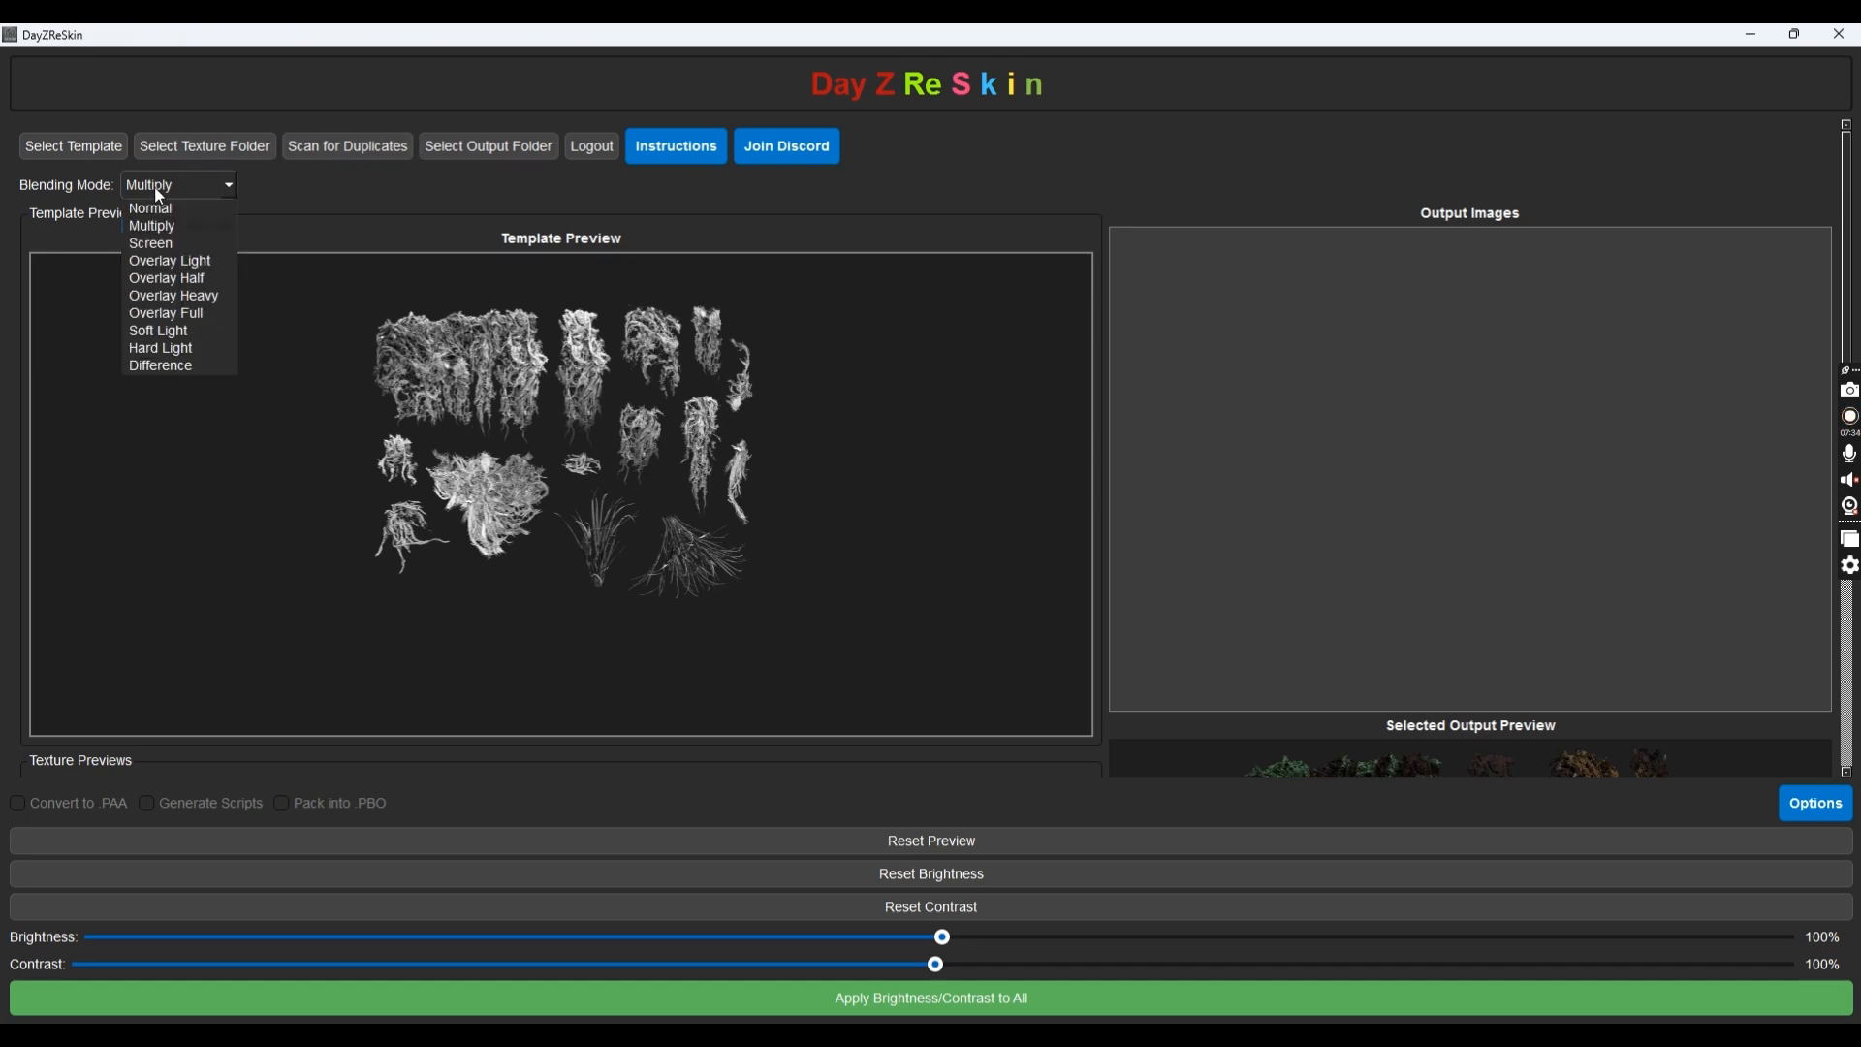
{"action": "left_click", "coordinate": [158, 227]}
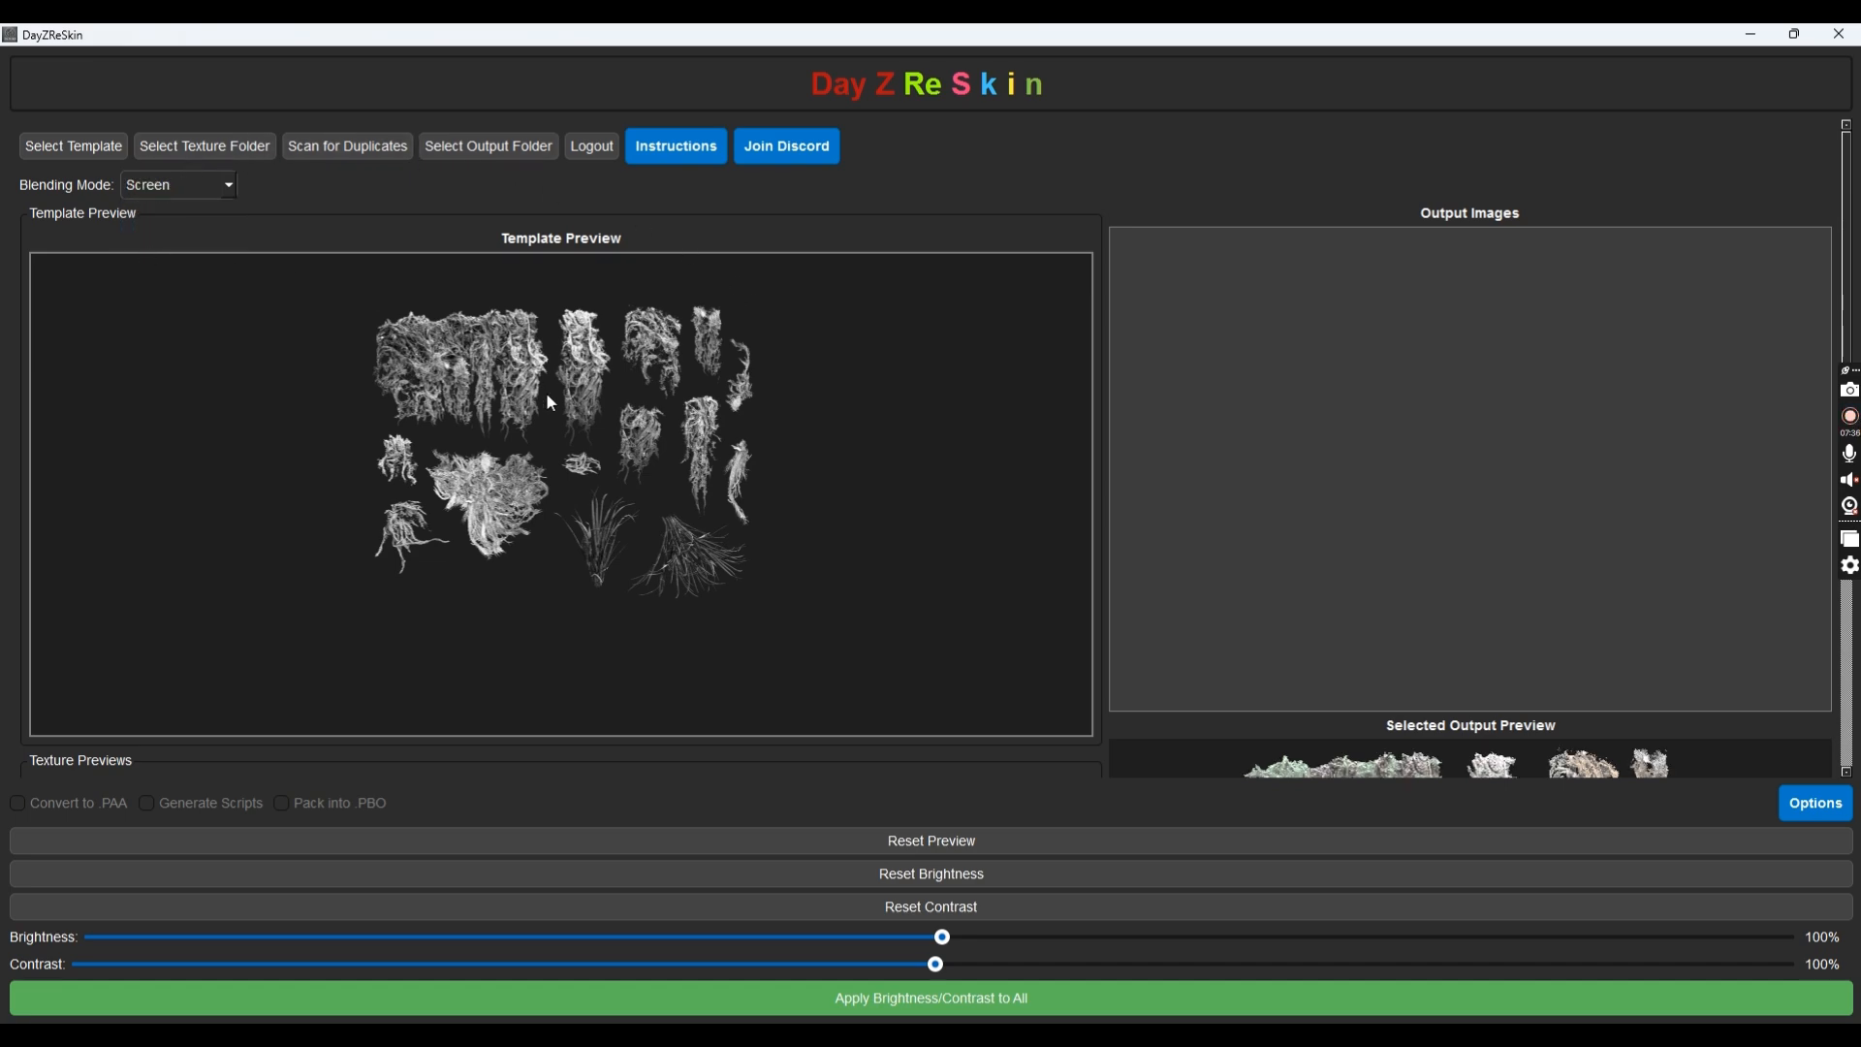
{"action": "scroll", "coordinate": [545, 393], "scroll_direction": "down", "scroll_amount": 6}
{"action": "scroll", "coordinate": [339, 344], "scroll_direction": "up", "scroll_amount": 5}
{"action": "scroll", "coordinate": [339, 344], "scroll_direction": "down", "scroll_amount": 4}
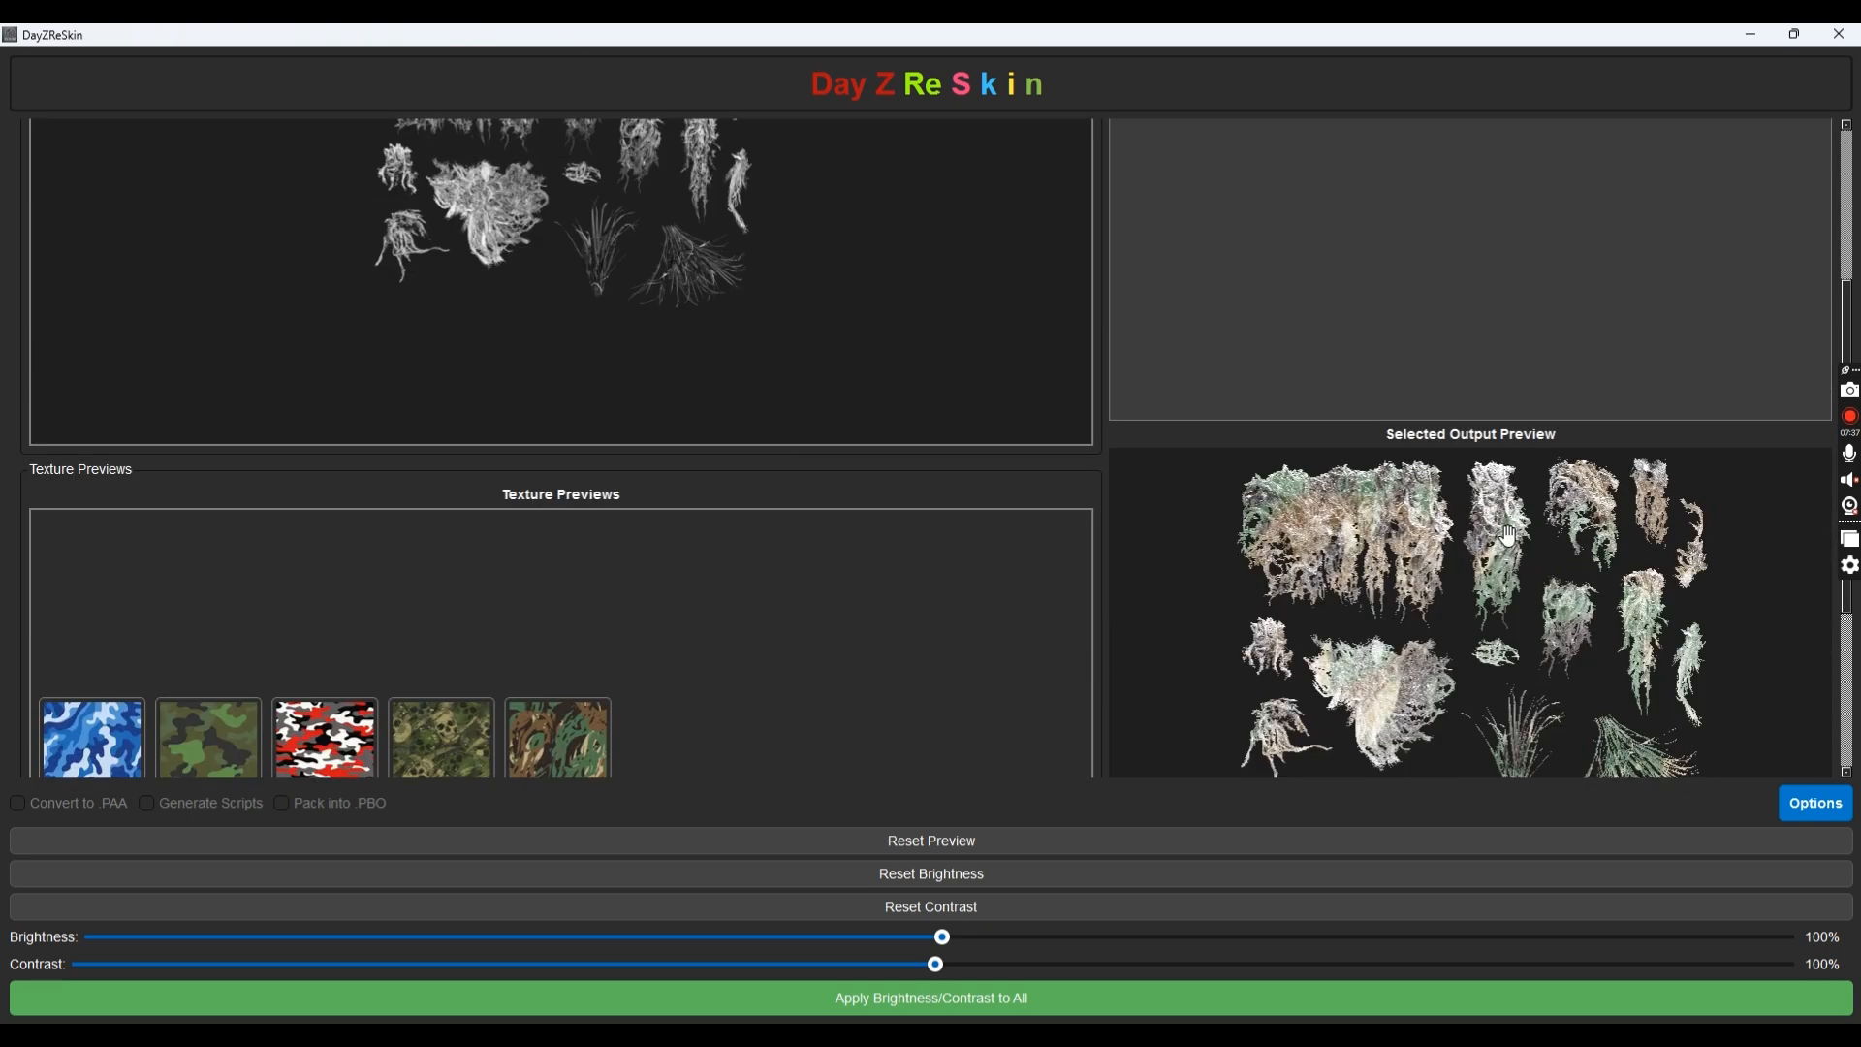
{"action": "scroll", "coordinate": [1407, 620], "scroll_direction": "down", "scroll_amount": 2}
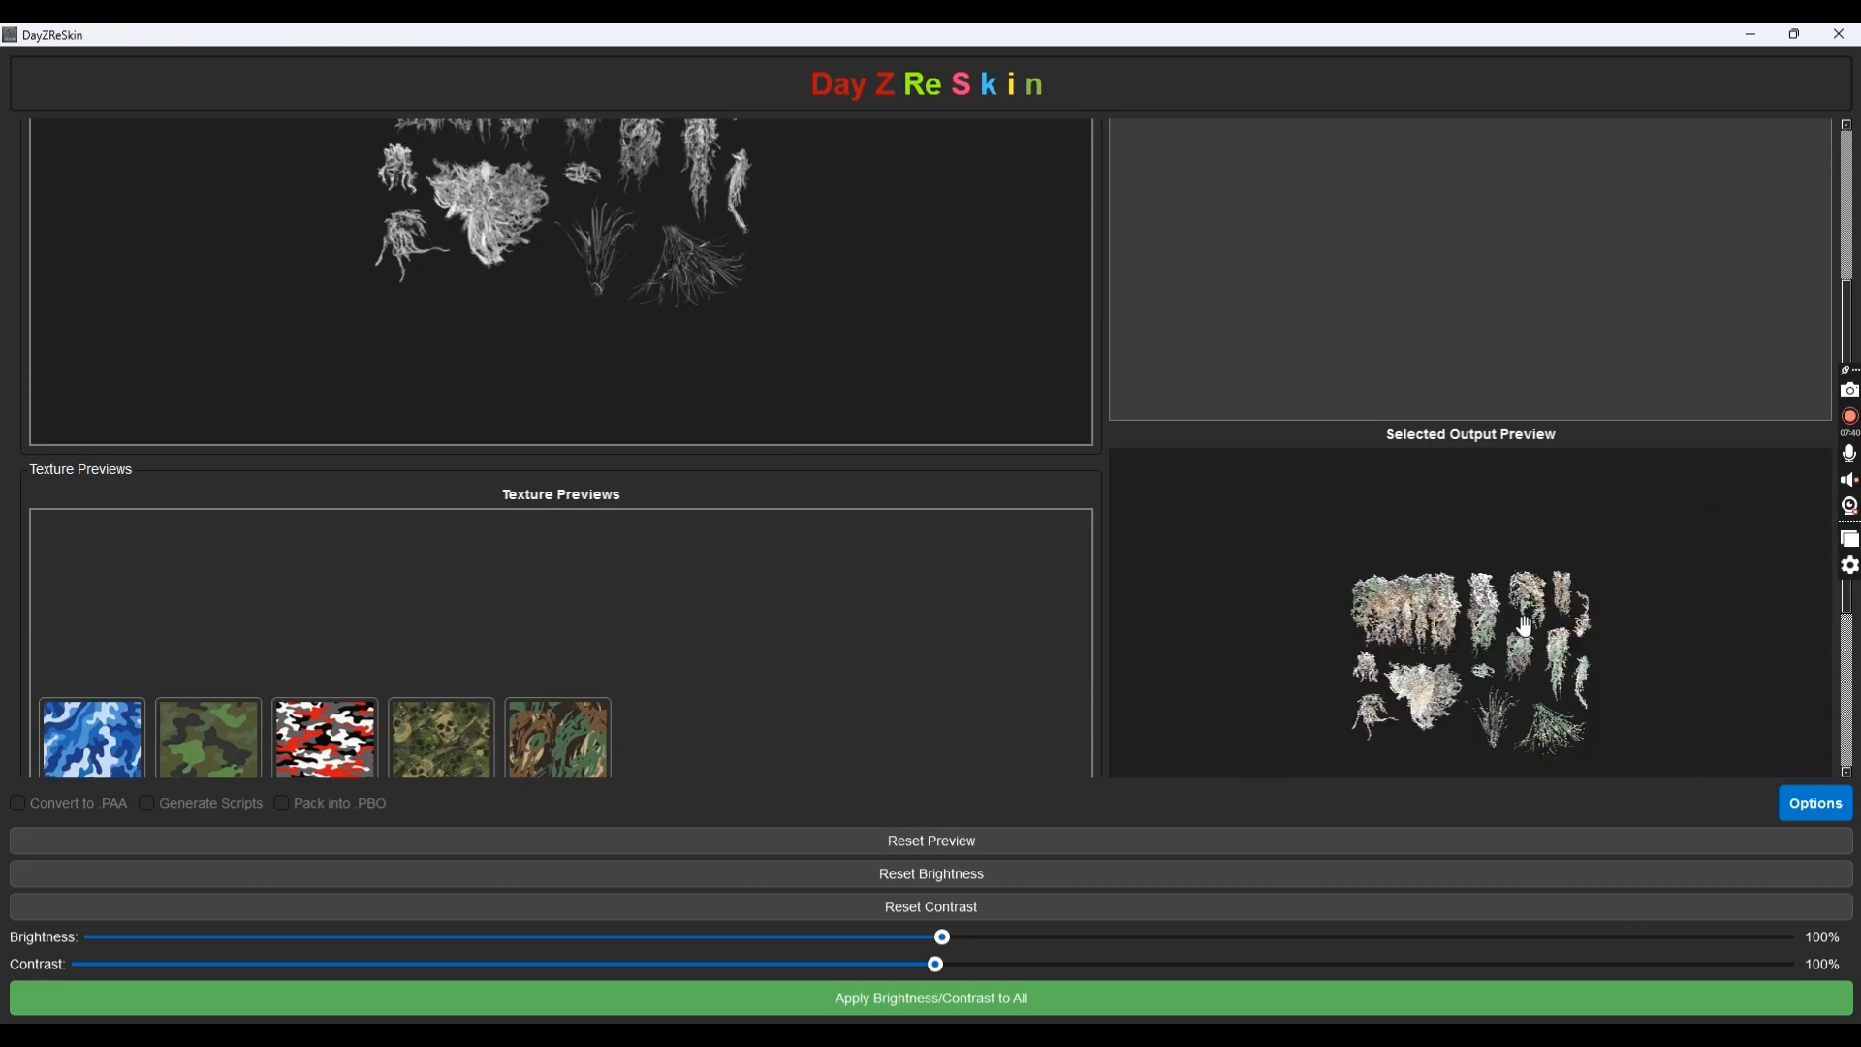
{"action": "scroll", "coordinate": [1415, 621], "scroll_direction": "up", "scroll_amount": 5}
{"action": "scroll", "coordinate": [1423, 623], "scroll_direction": "down", "scroll_amount": 5}
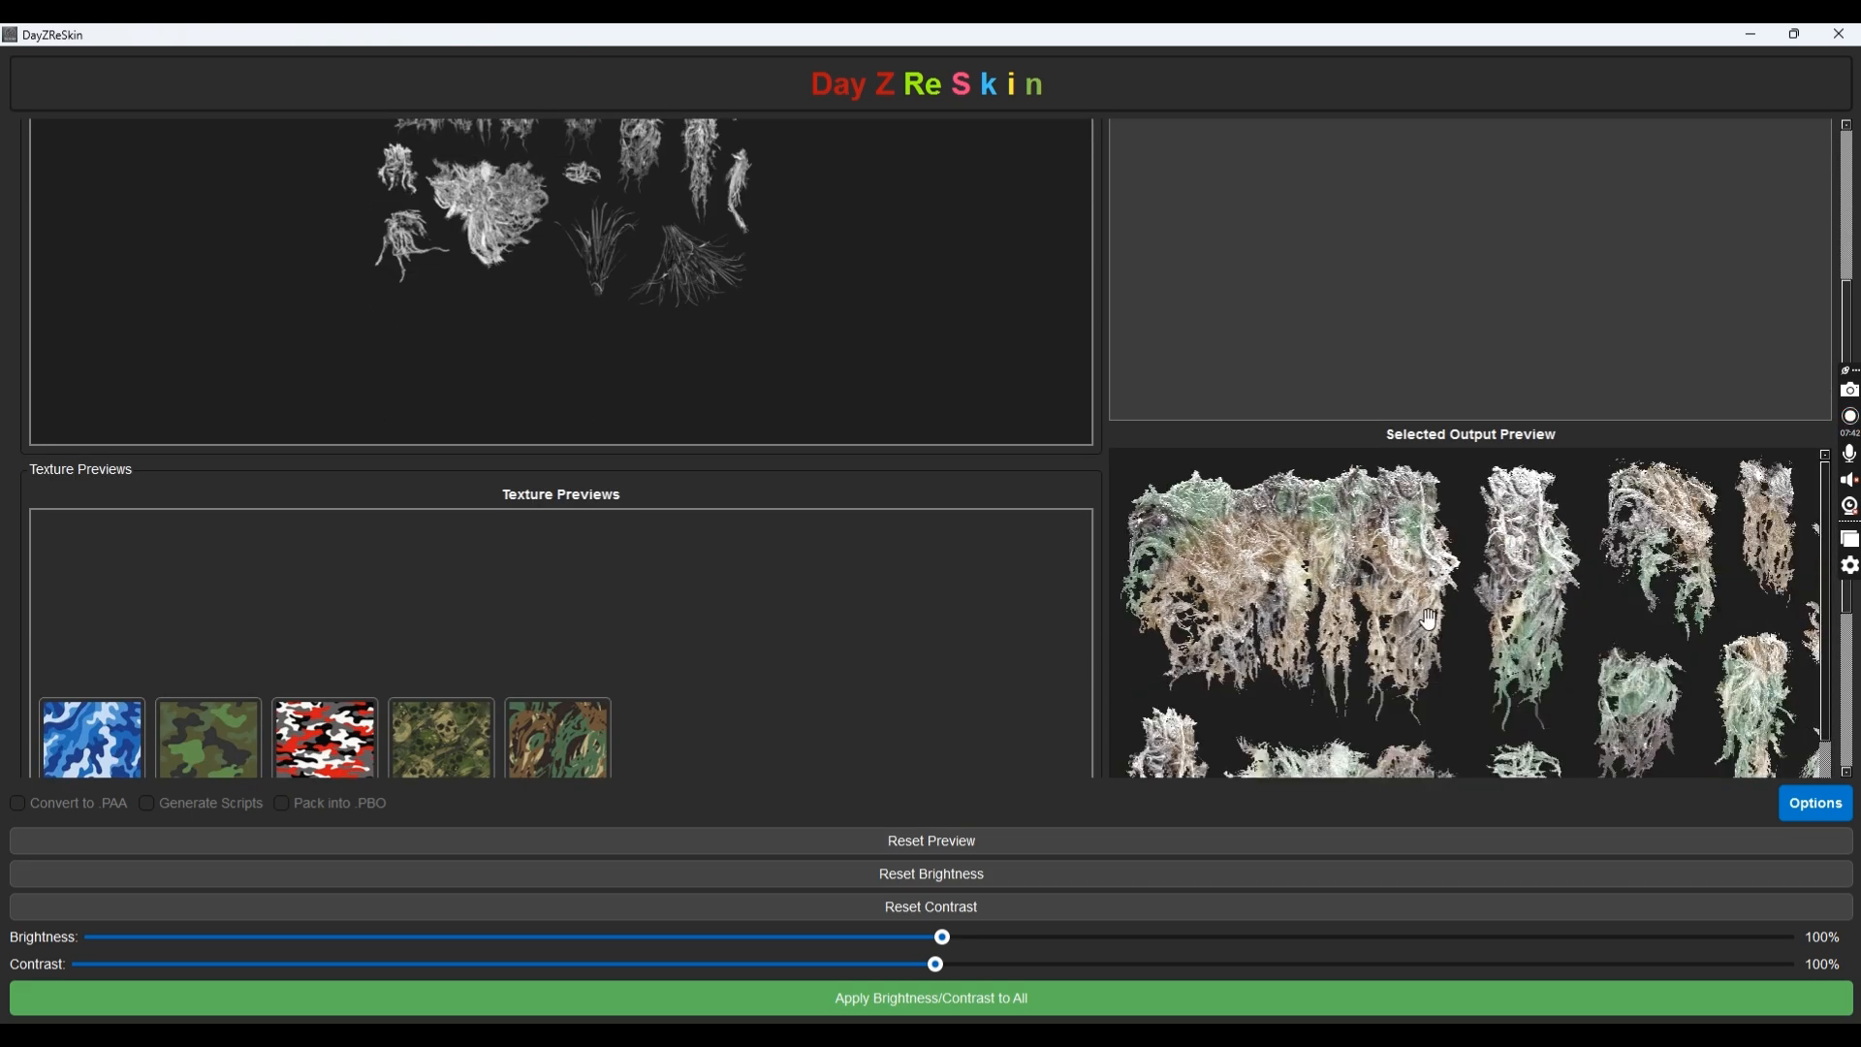
{"action": "scroll", "coordinate": [613, 378], "scroll_direction": "up", "scroll_amount": 5}
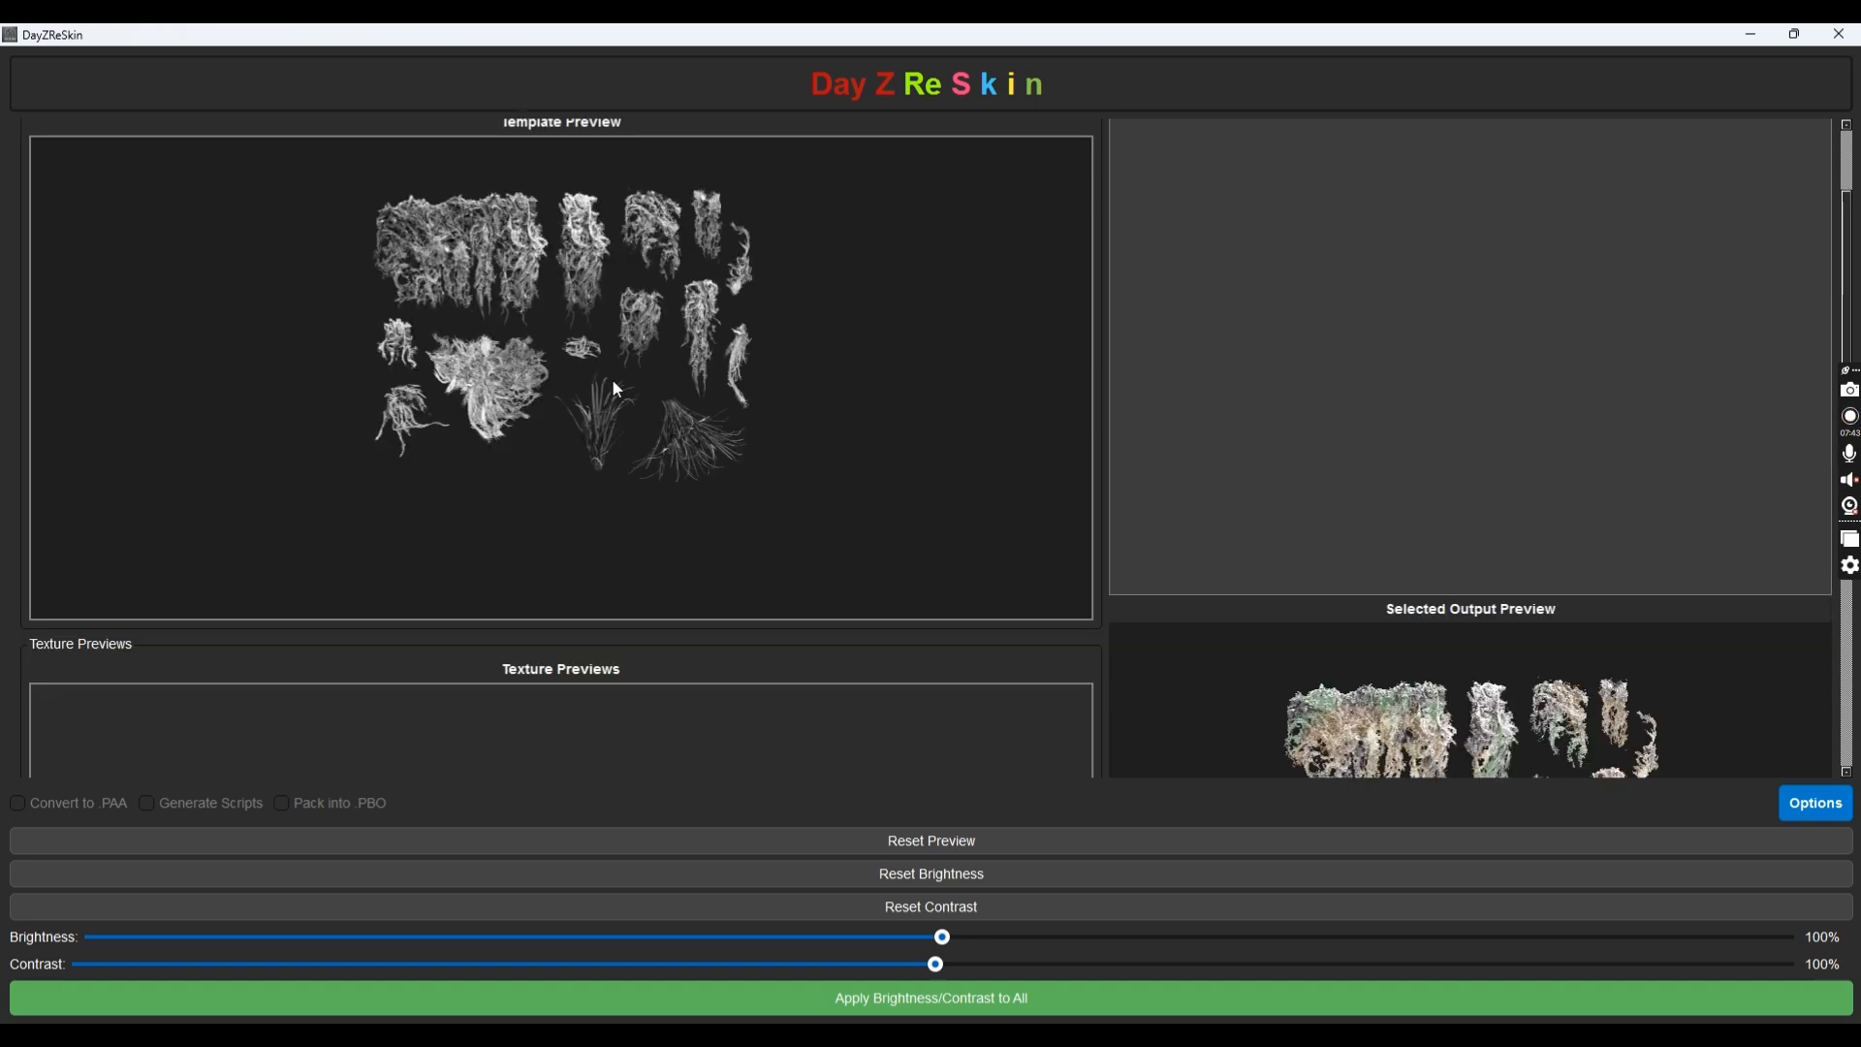
{"action": "left_click", "coordinate": [181, 185]}
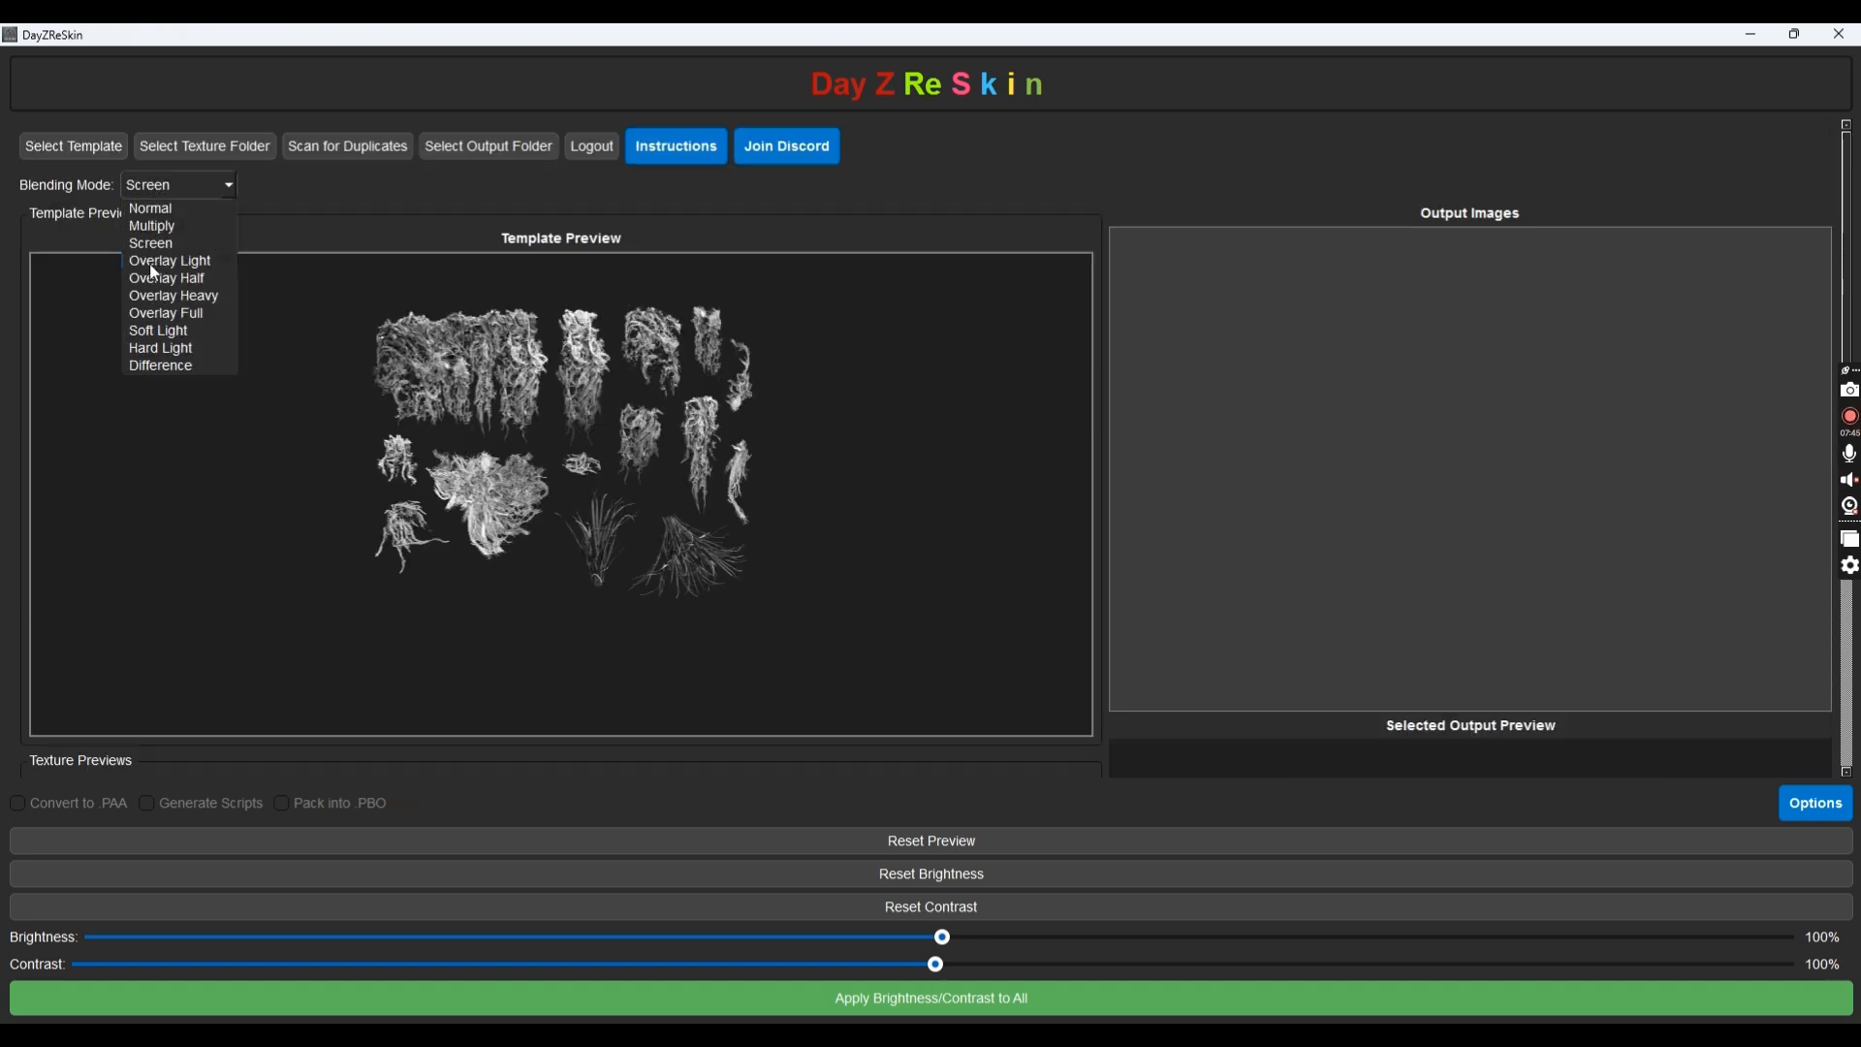
{"action": "left_click", "coordinate": [603, 398]}
{"action": "scroll", "coordinate": [815, 406], "scroll_direction": "down", "scroll_amount": 5}
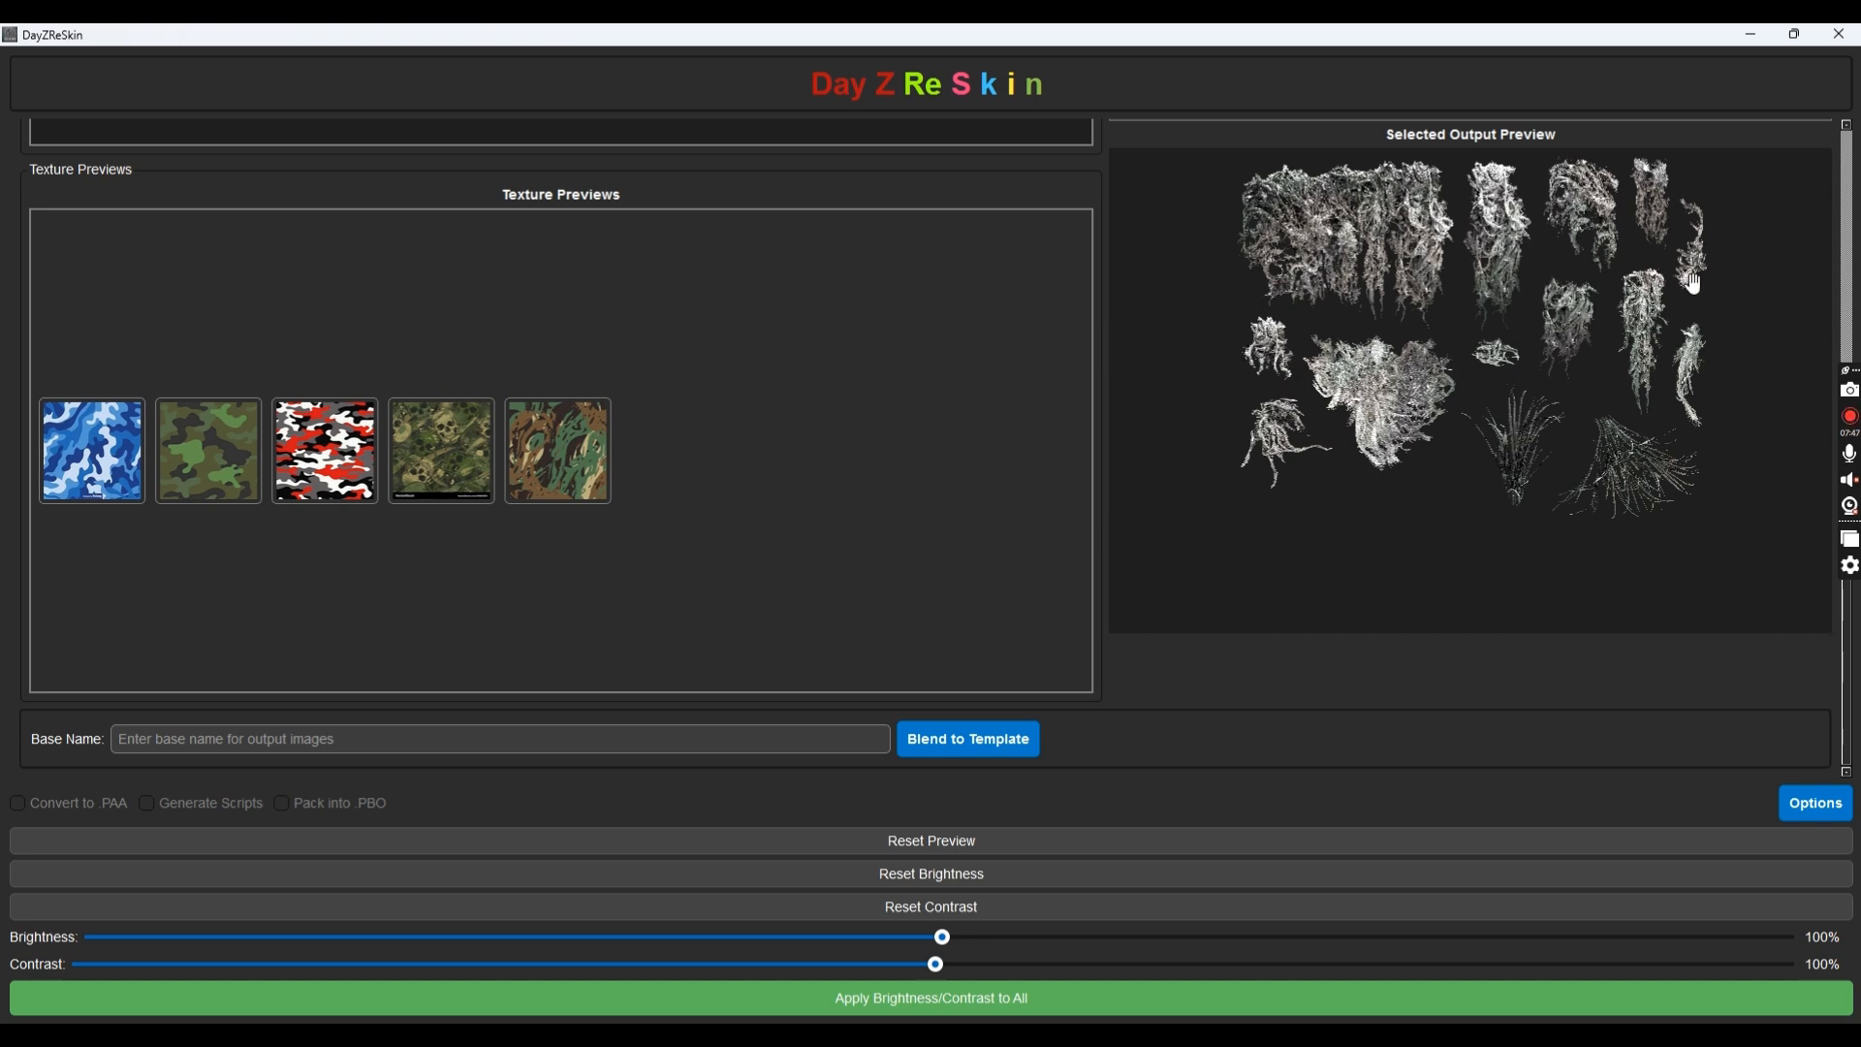
{"action": "scroll", "coordinate": [791, 369], "scroll_direction": "up", "scroll_amount": 5}
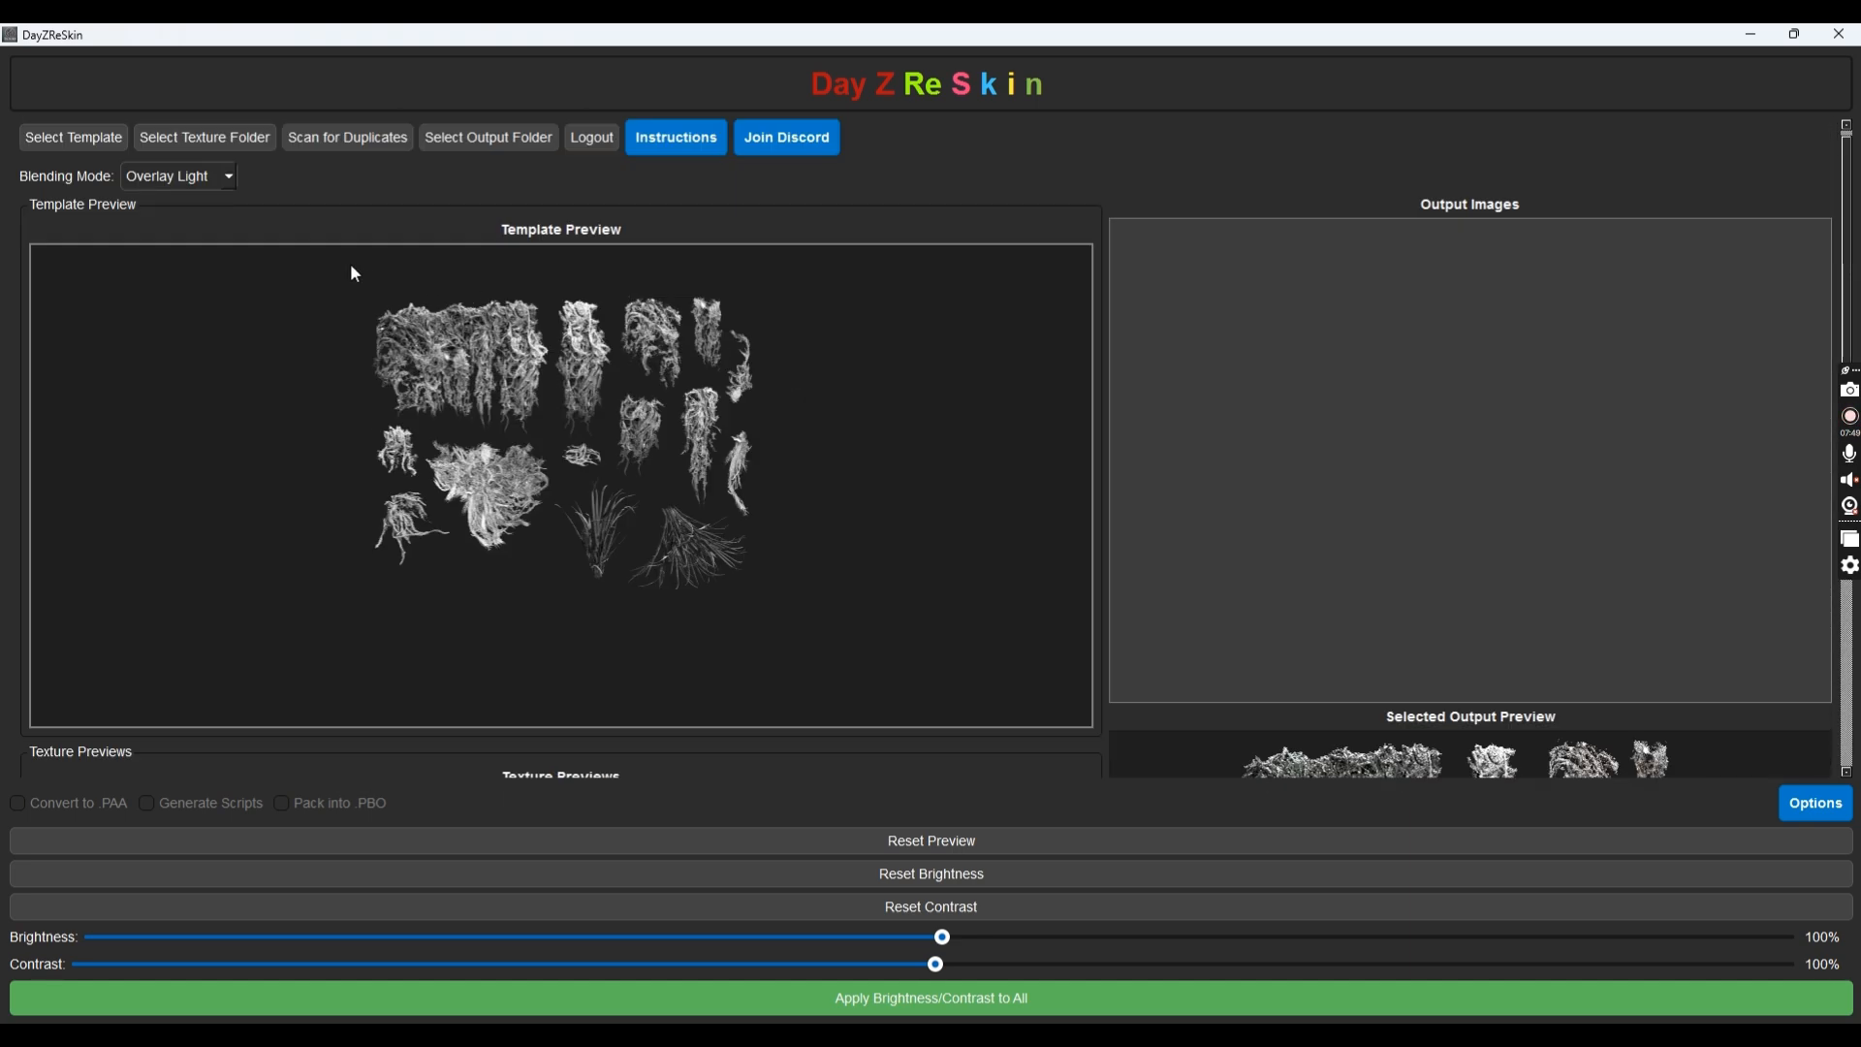
{"action": "left_click", "coordinate": [211, 193]}
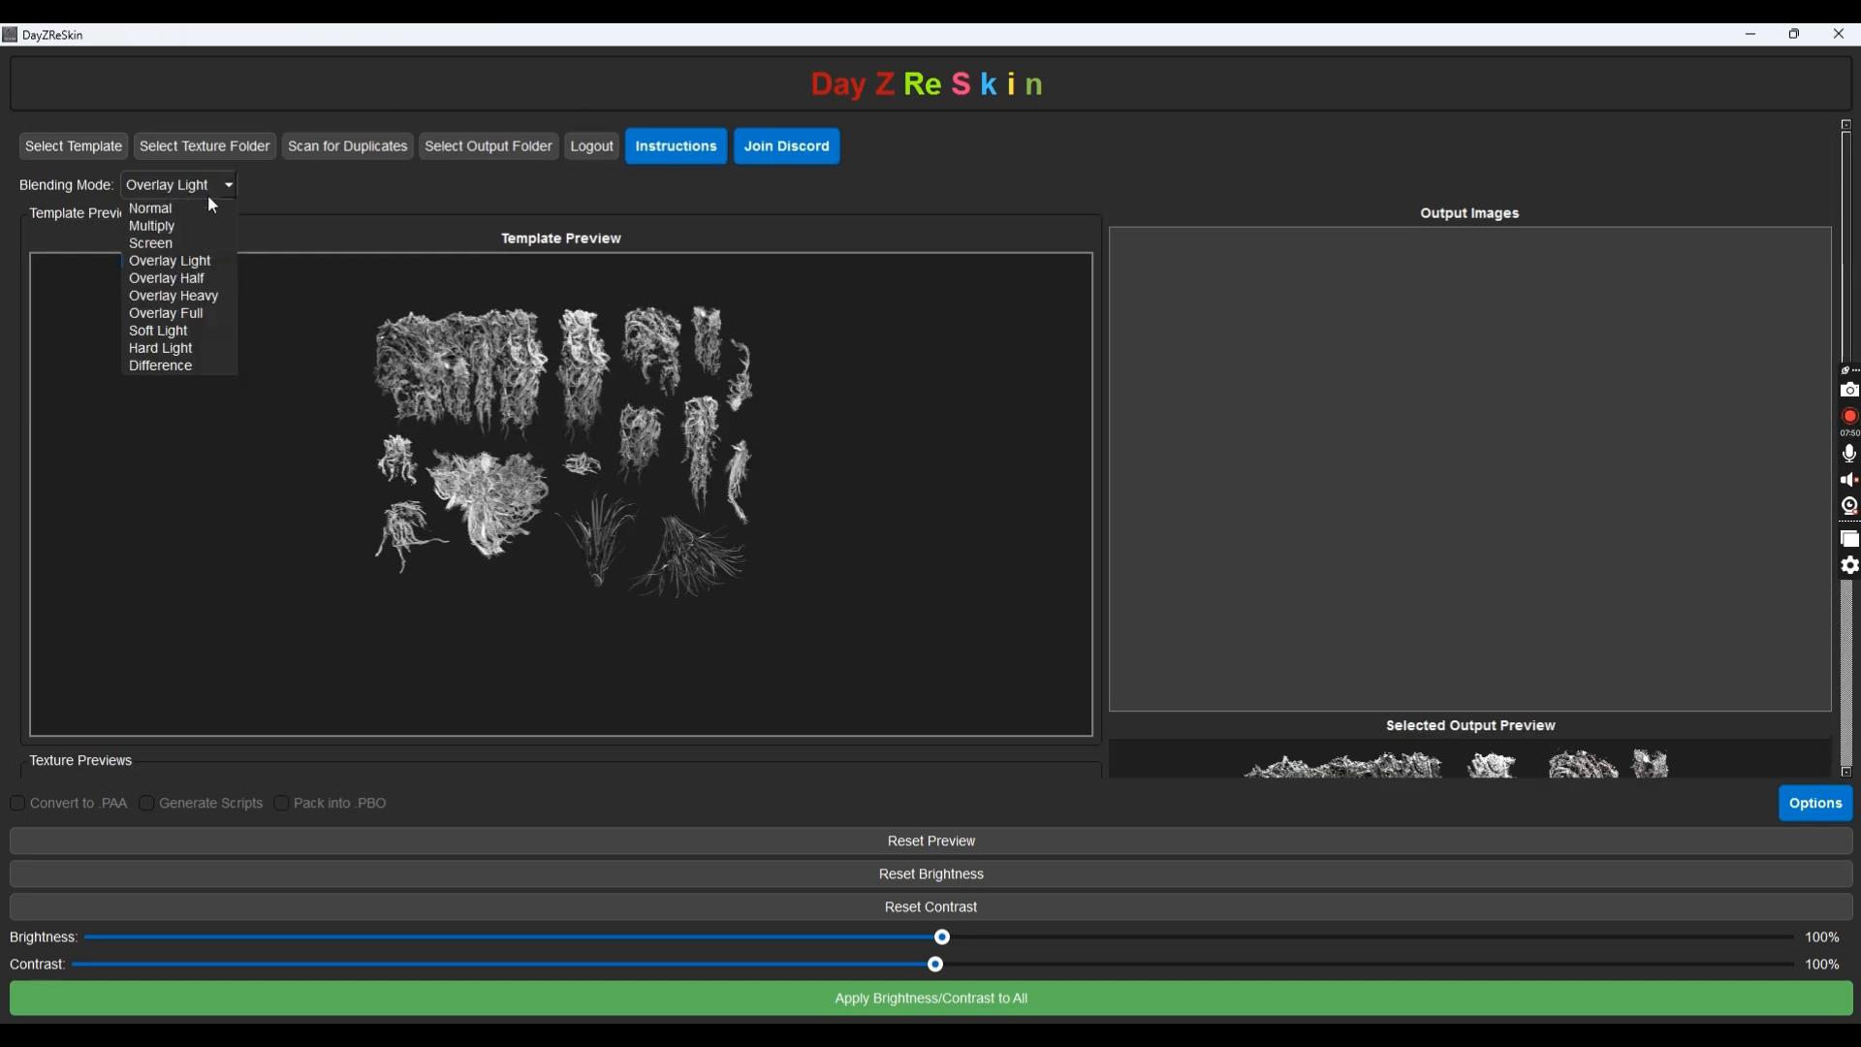
{"action": "left_click", "coordinate": [167, 311]}
{"action": "scroll", "coordinate": [953, 414], "scroll_direction": "down", "scroll_amount": 5}
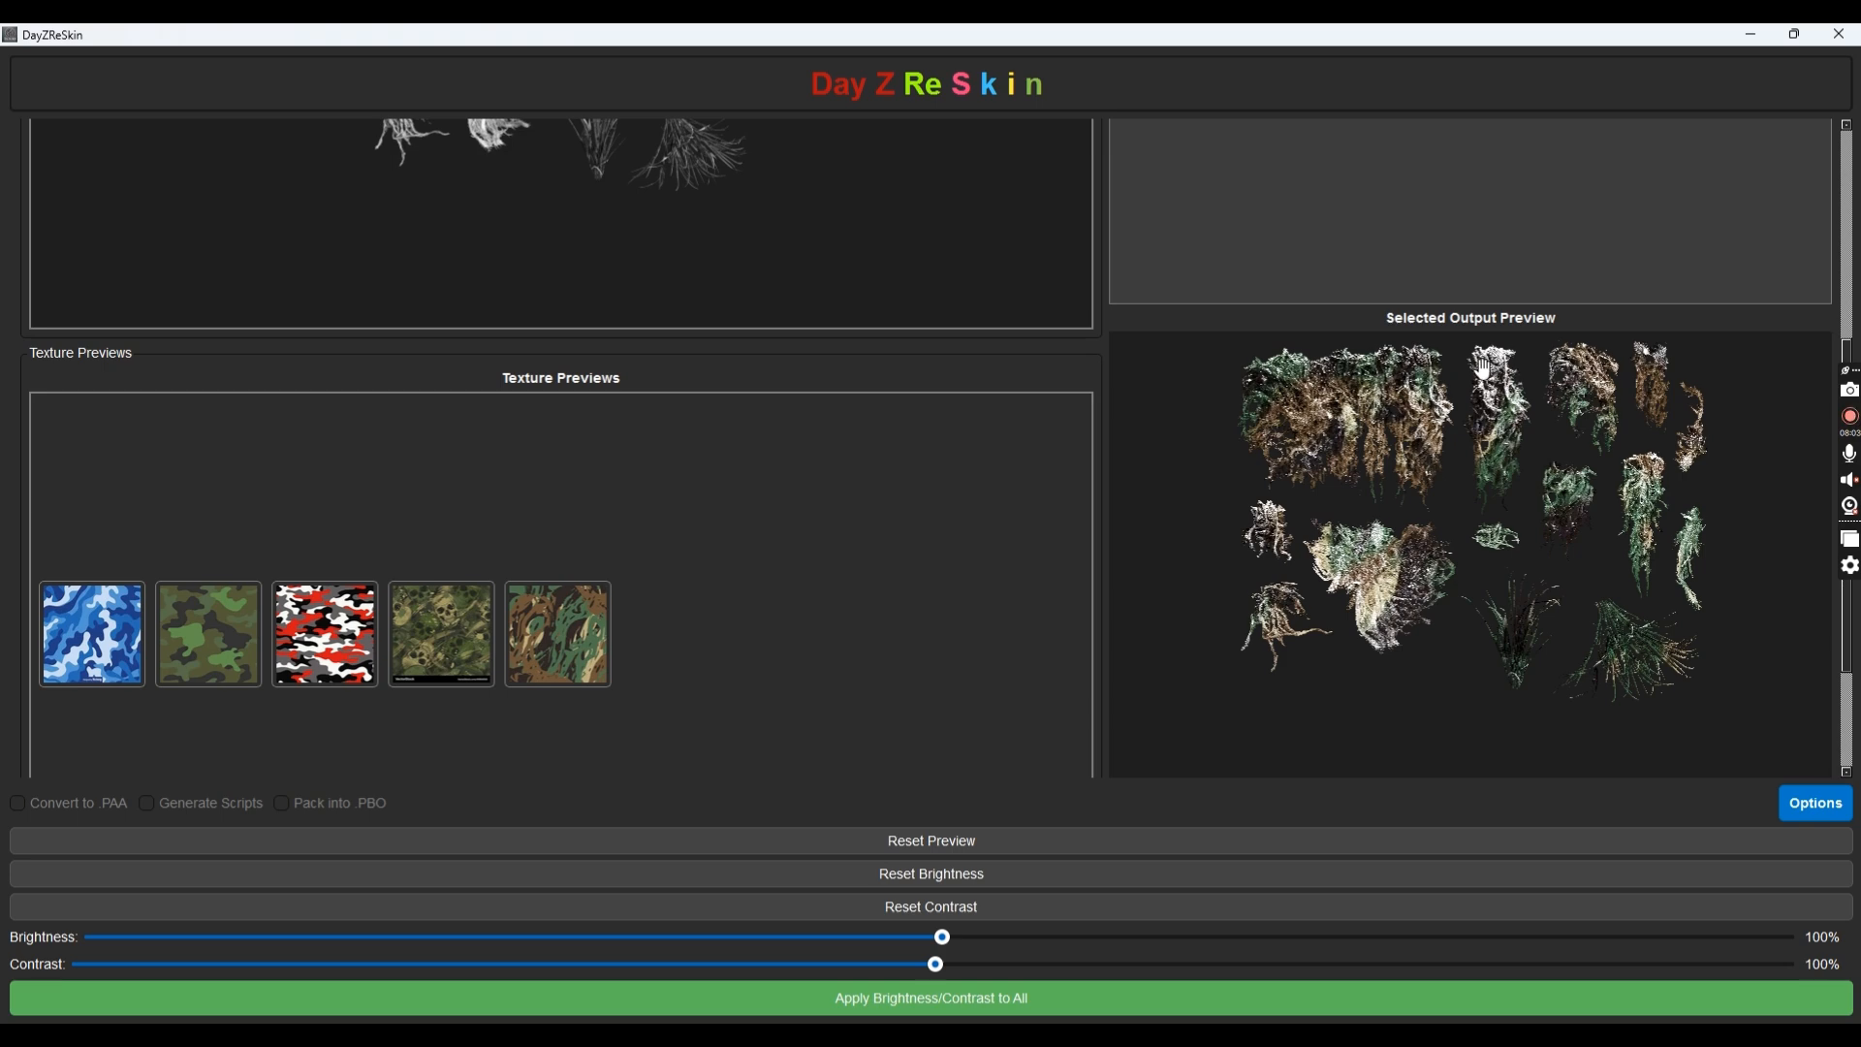
{"action": "scroll", "coordinate": [358, 178], "scroll_direction": "up", "scroll_amount": 4}
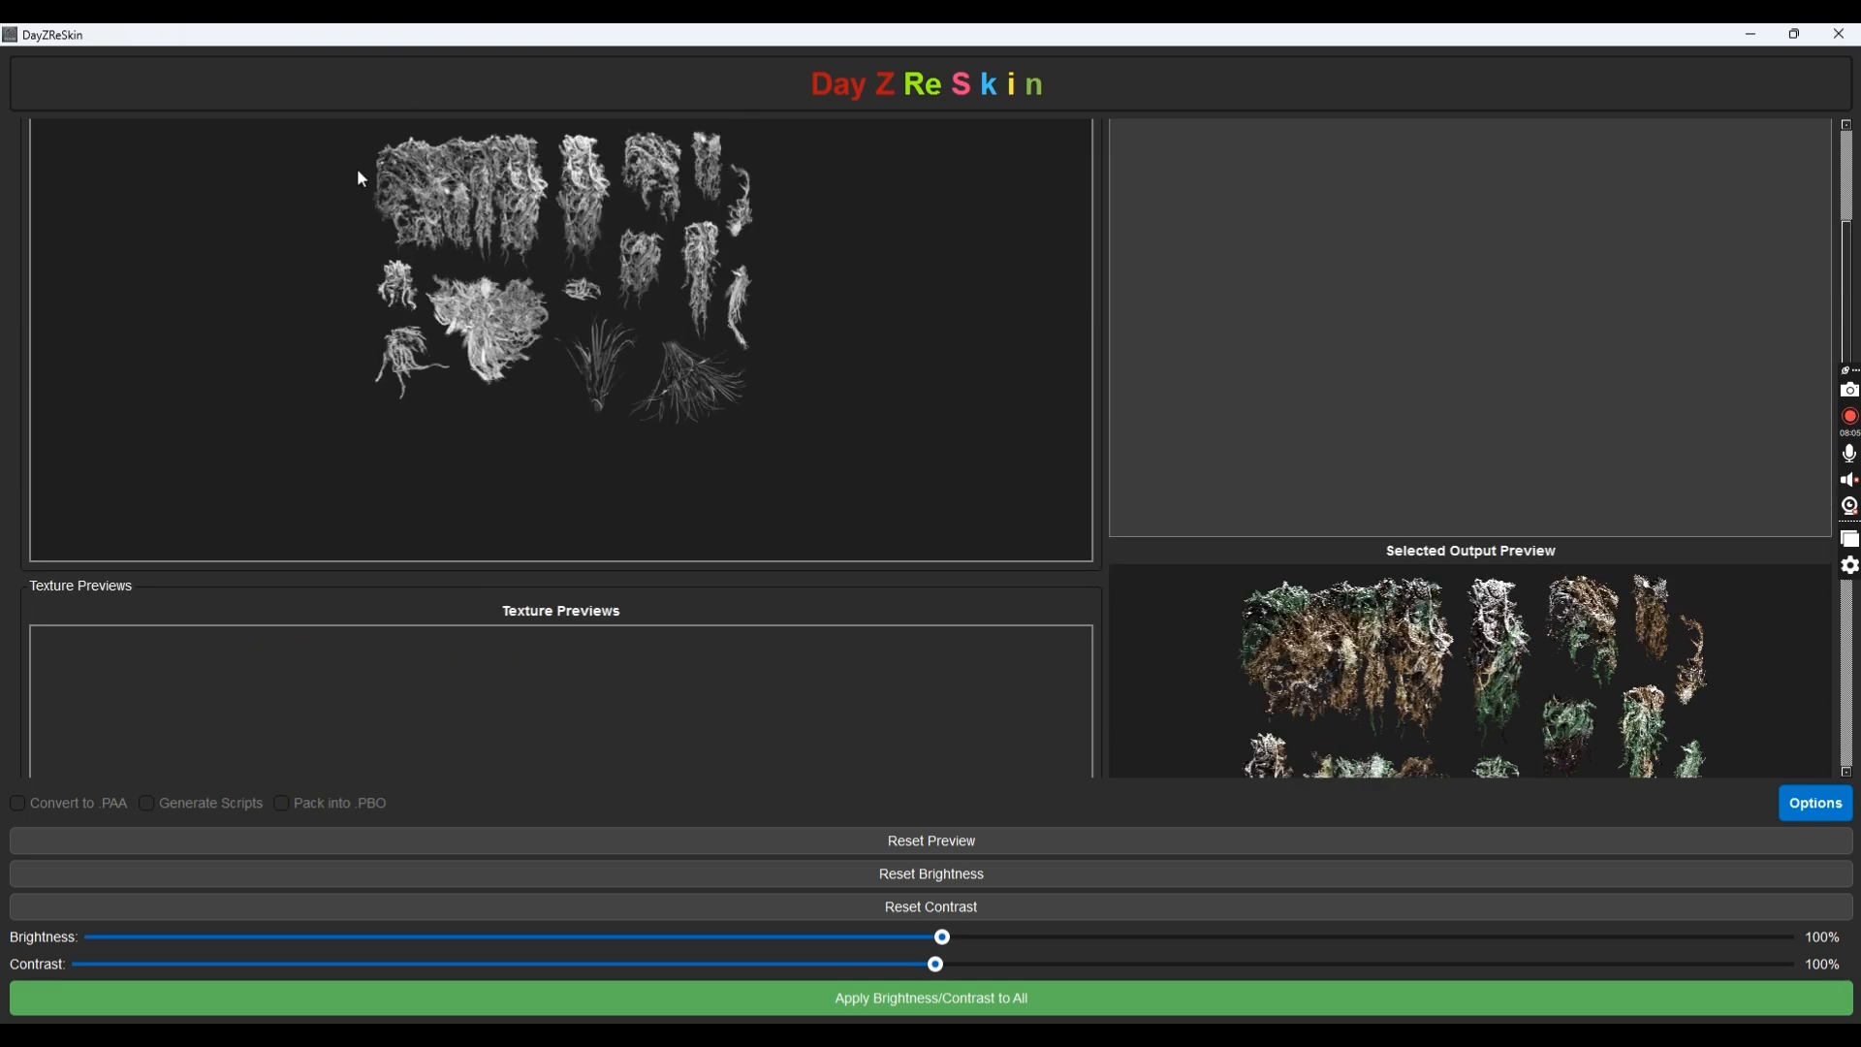
{"action": "left_click", "coordinate": [148, 184]}
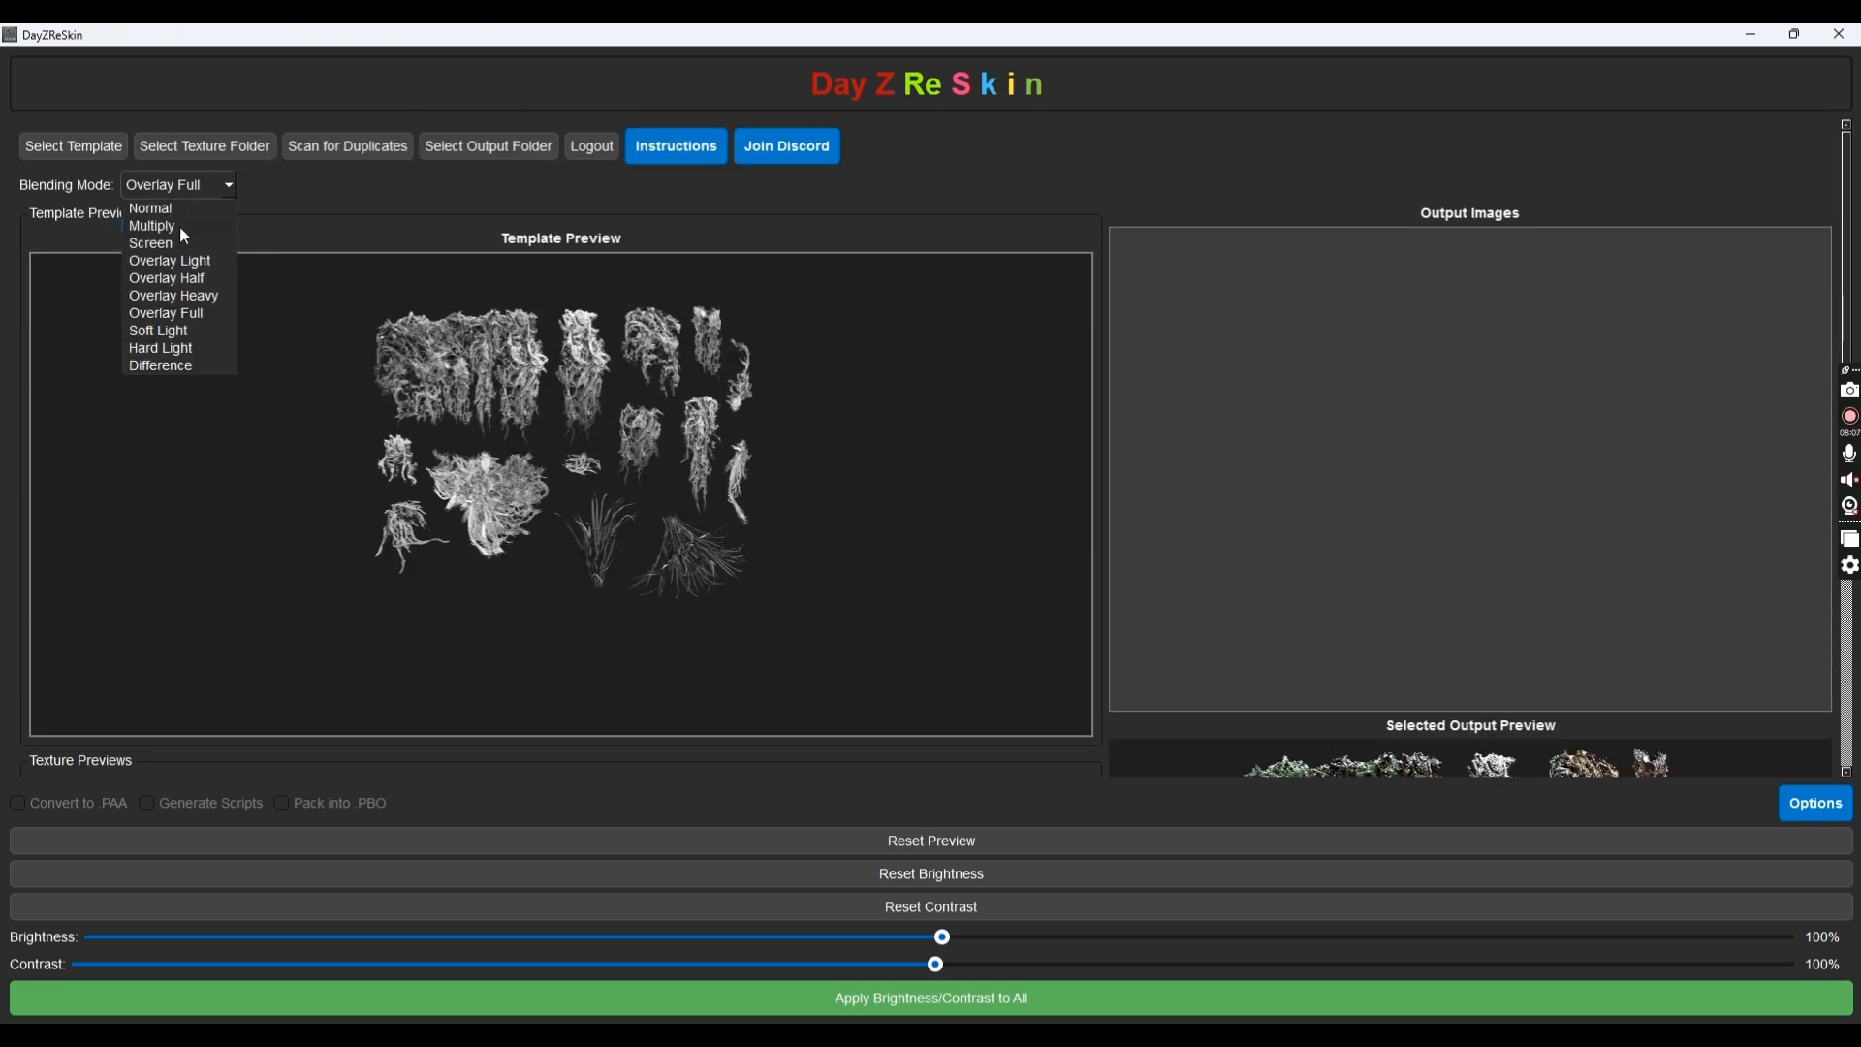
{"action": "left_click", "coordinate": [178, 349]}
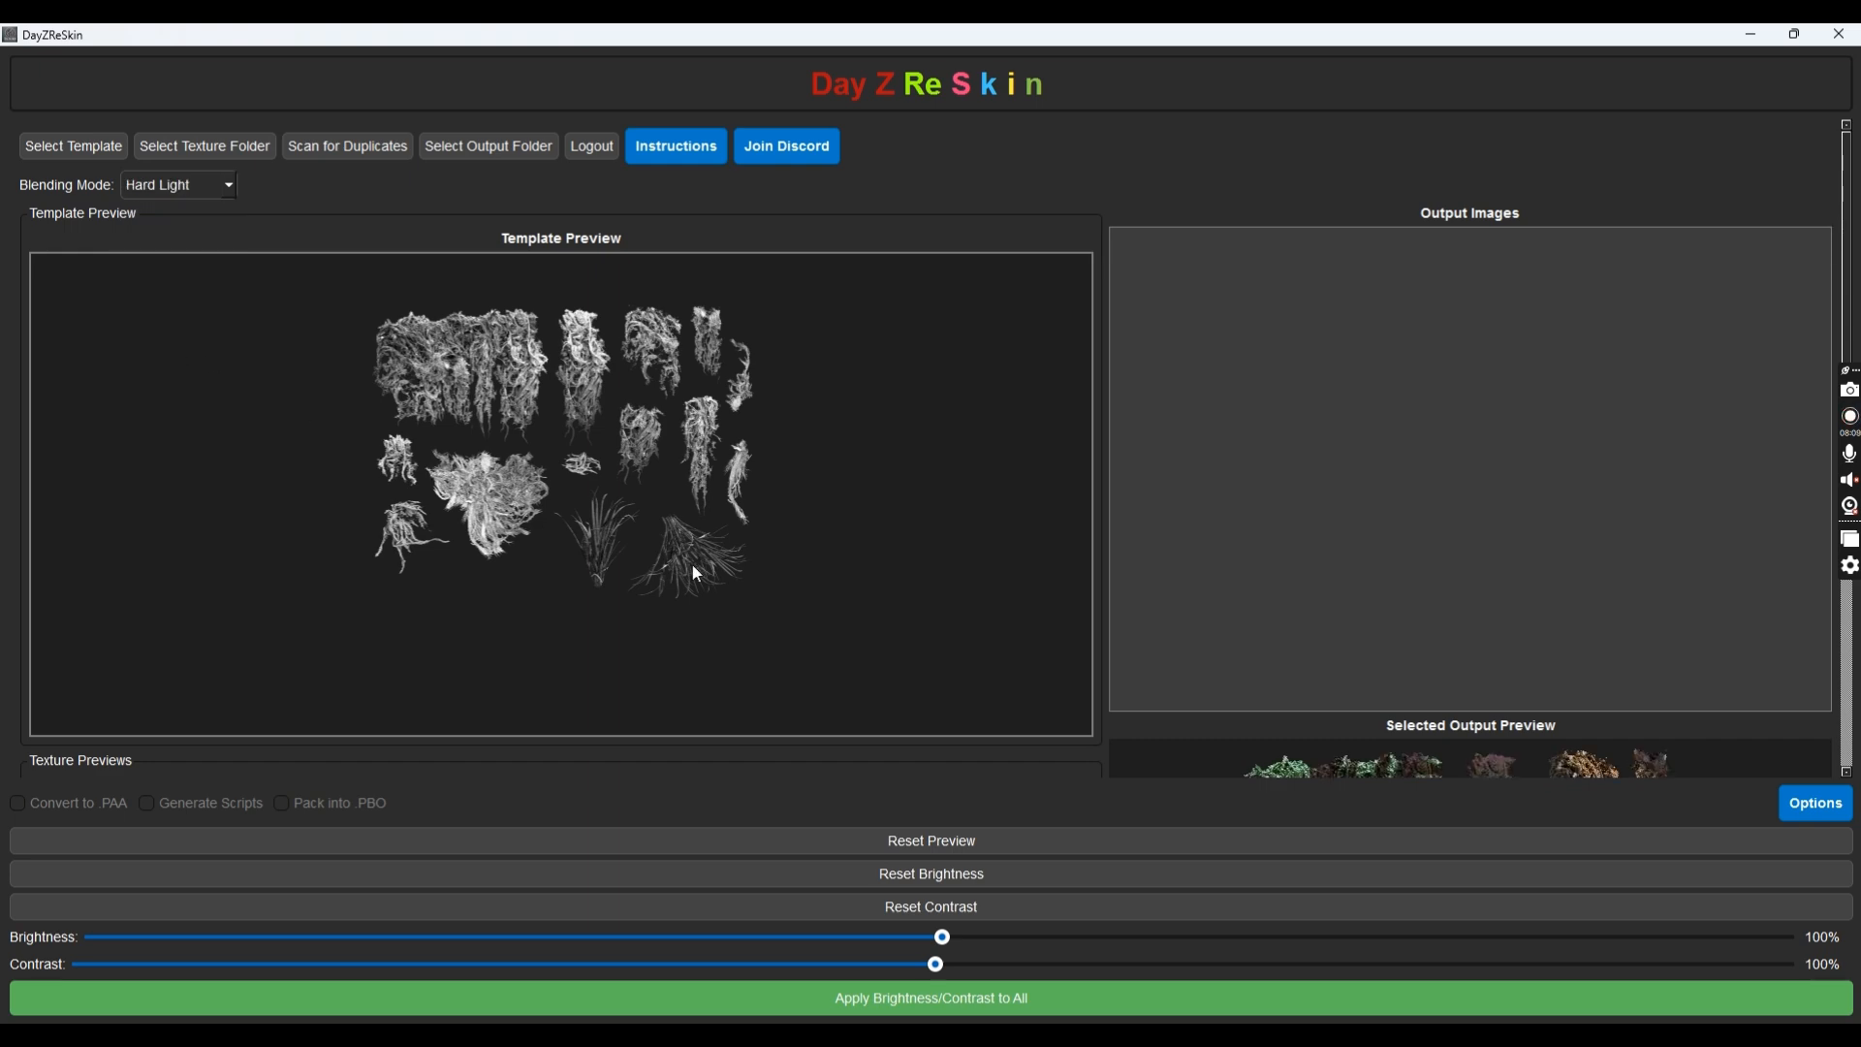
{"action": "scroll", "coordinate": [697, 574], "scroll_direction": "down", "scroll_amount": 5}
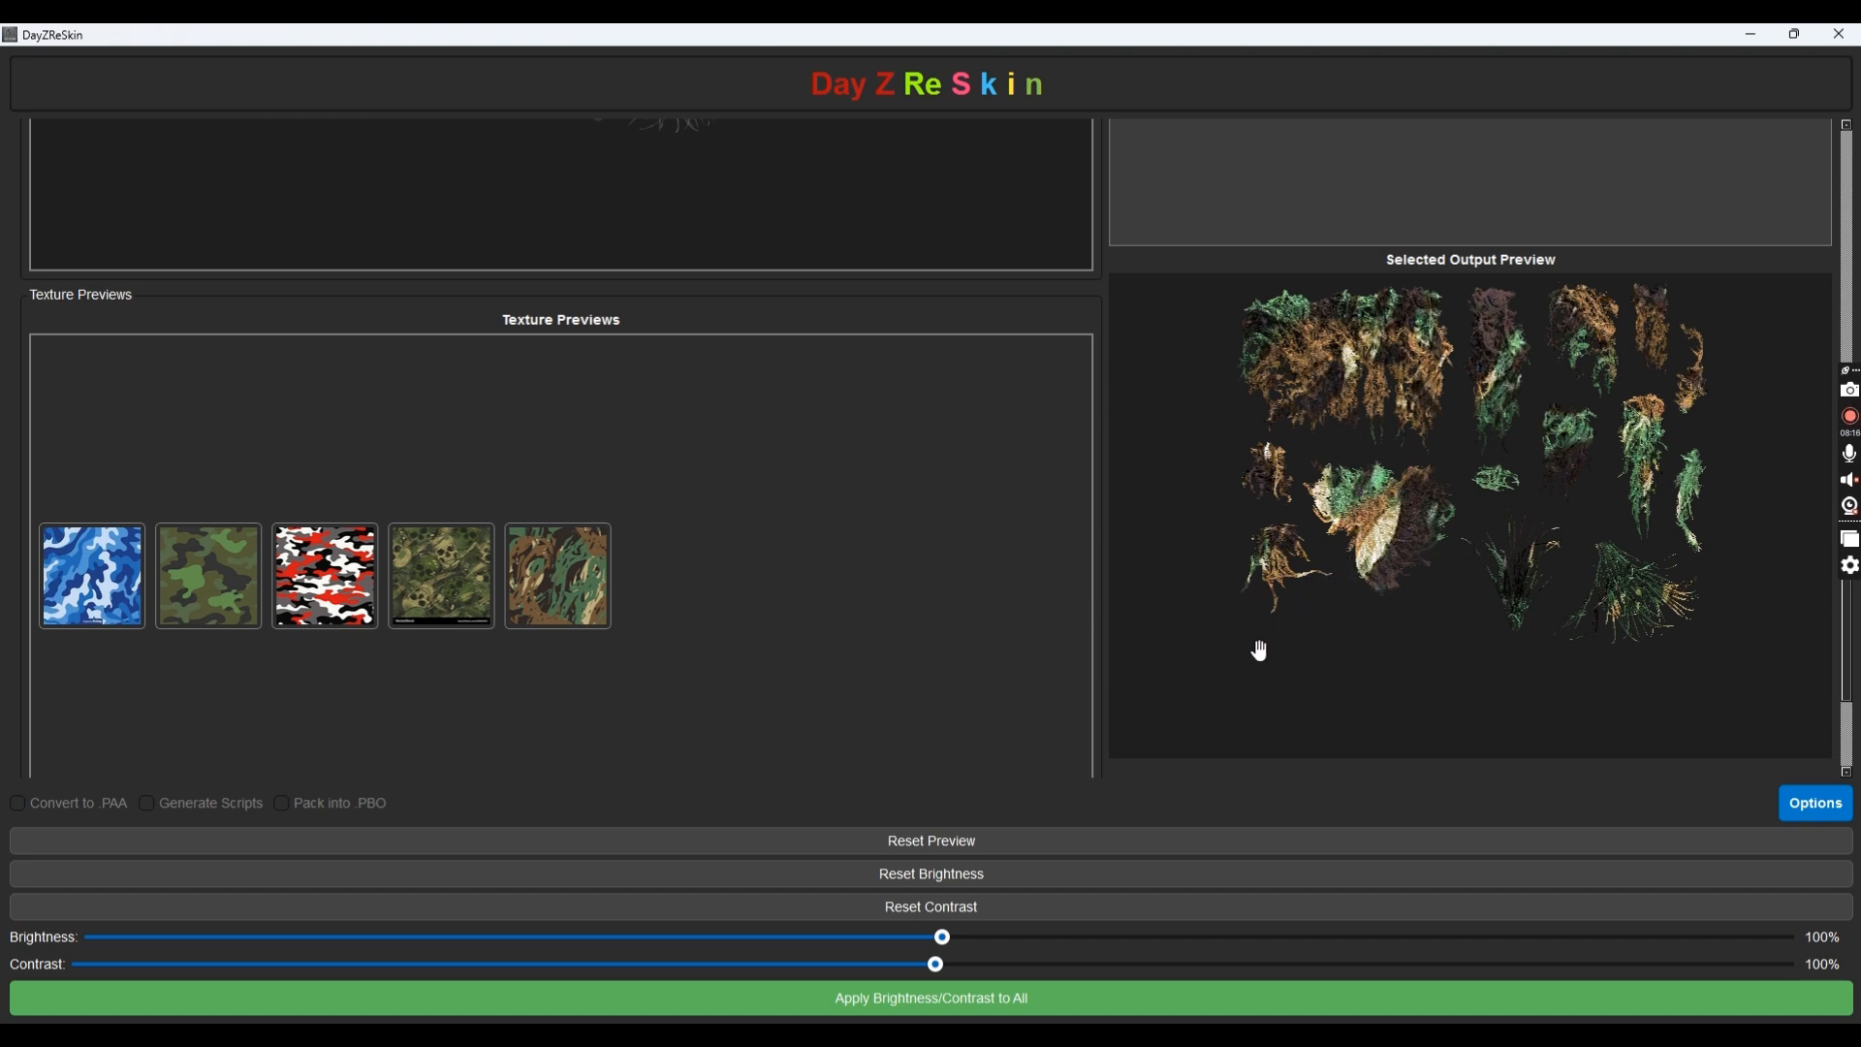
Try different Brightness and Contrast slider values on the output preview
{"action": "left_click_drag", "start_coordinate": [943, 939], "coordinate": [694, 932]}
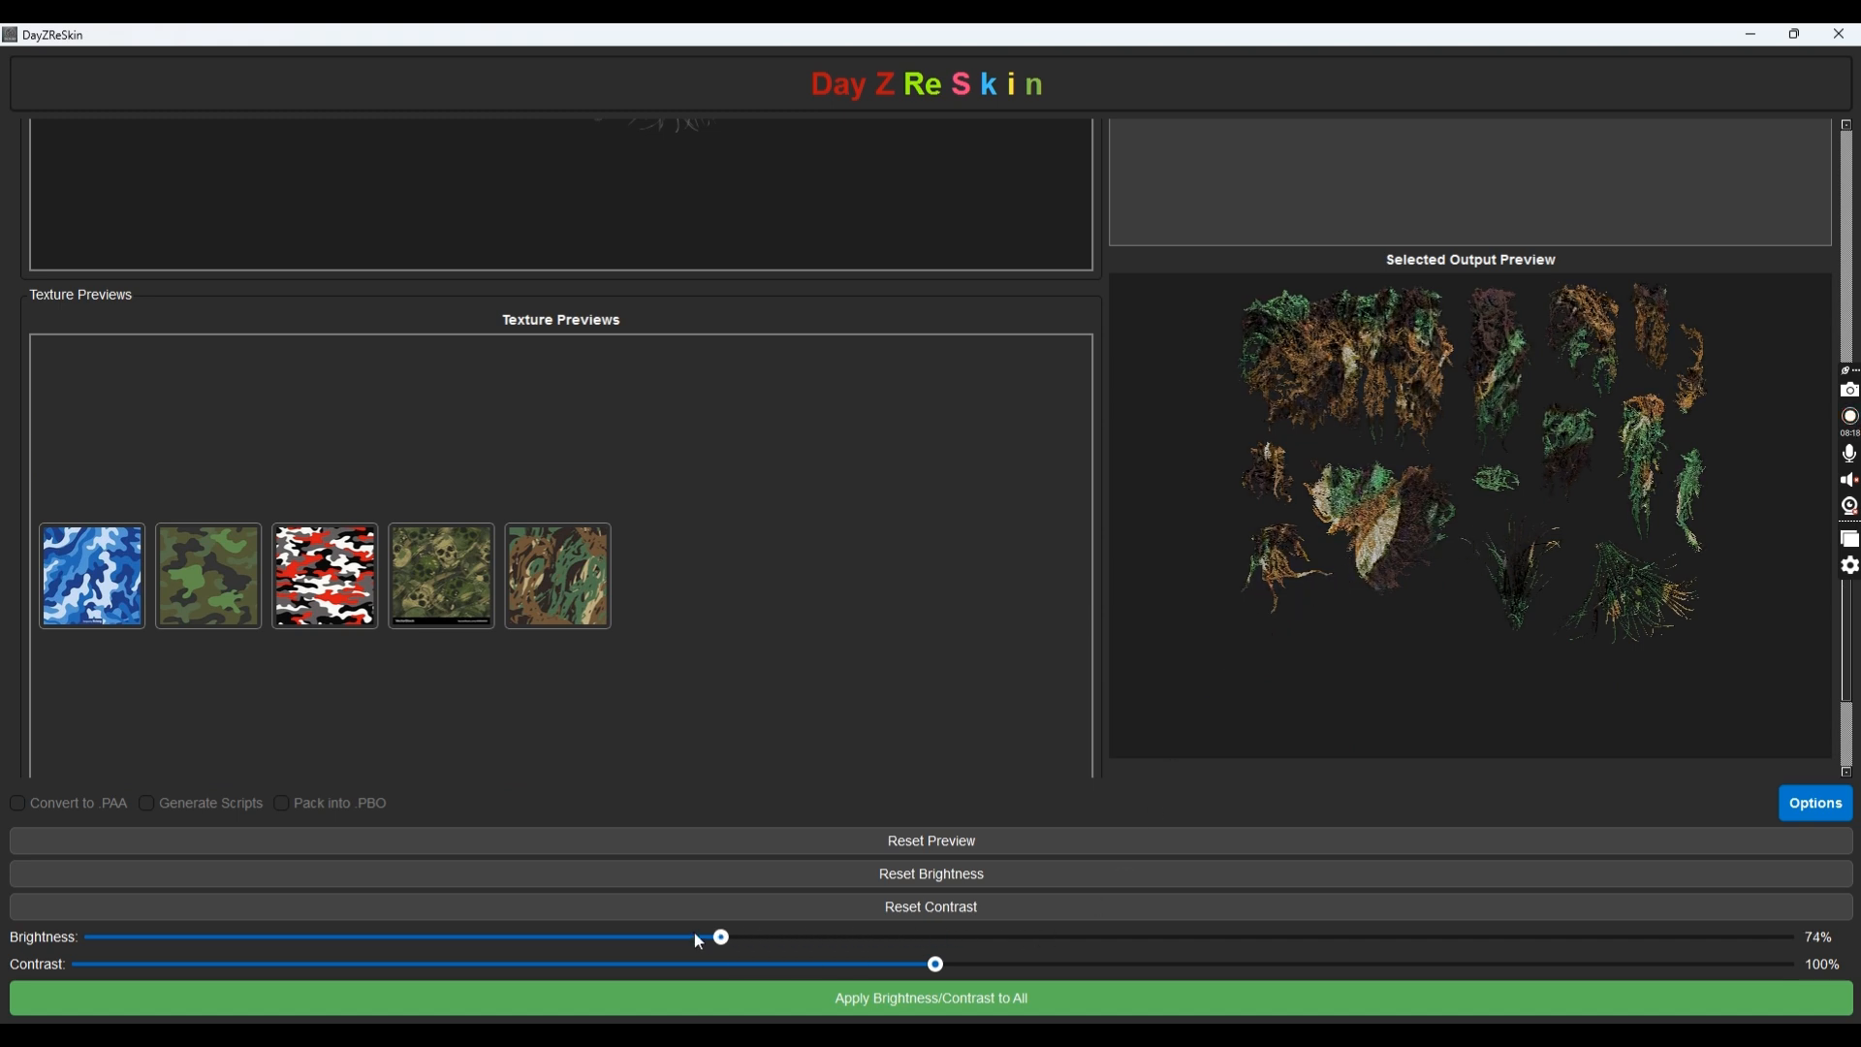
{"action": "left_click_drag", "start_coordinate": [939, 967], "coordinate": [997, 965]}
{"action": "left_click_drag", "start_coordinate": [696, 938], "coordinate": [993, 937]}
{"action": "scroll", "coordinate": [688, 741], "scroll_direction": "up", "scroll_amount": 5}
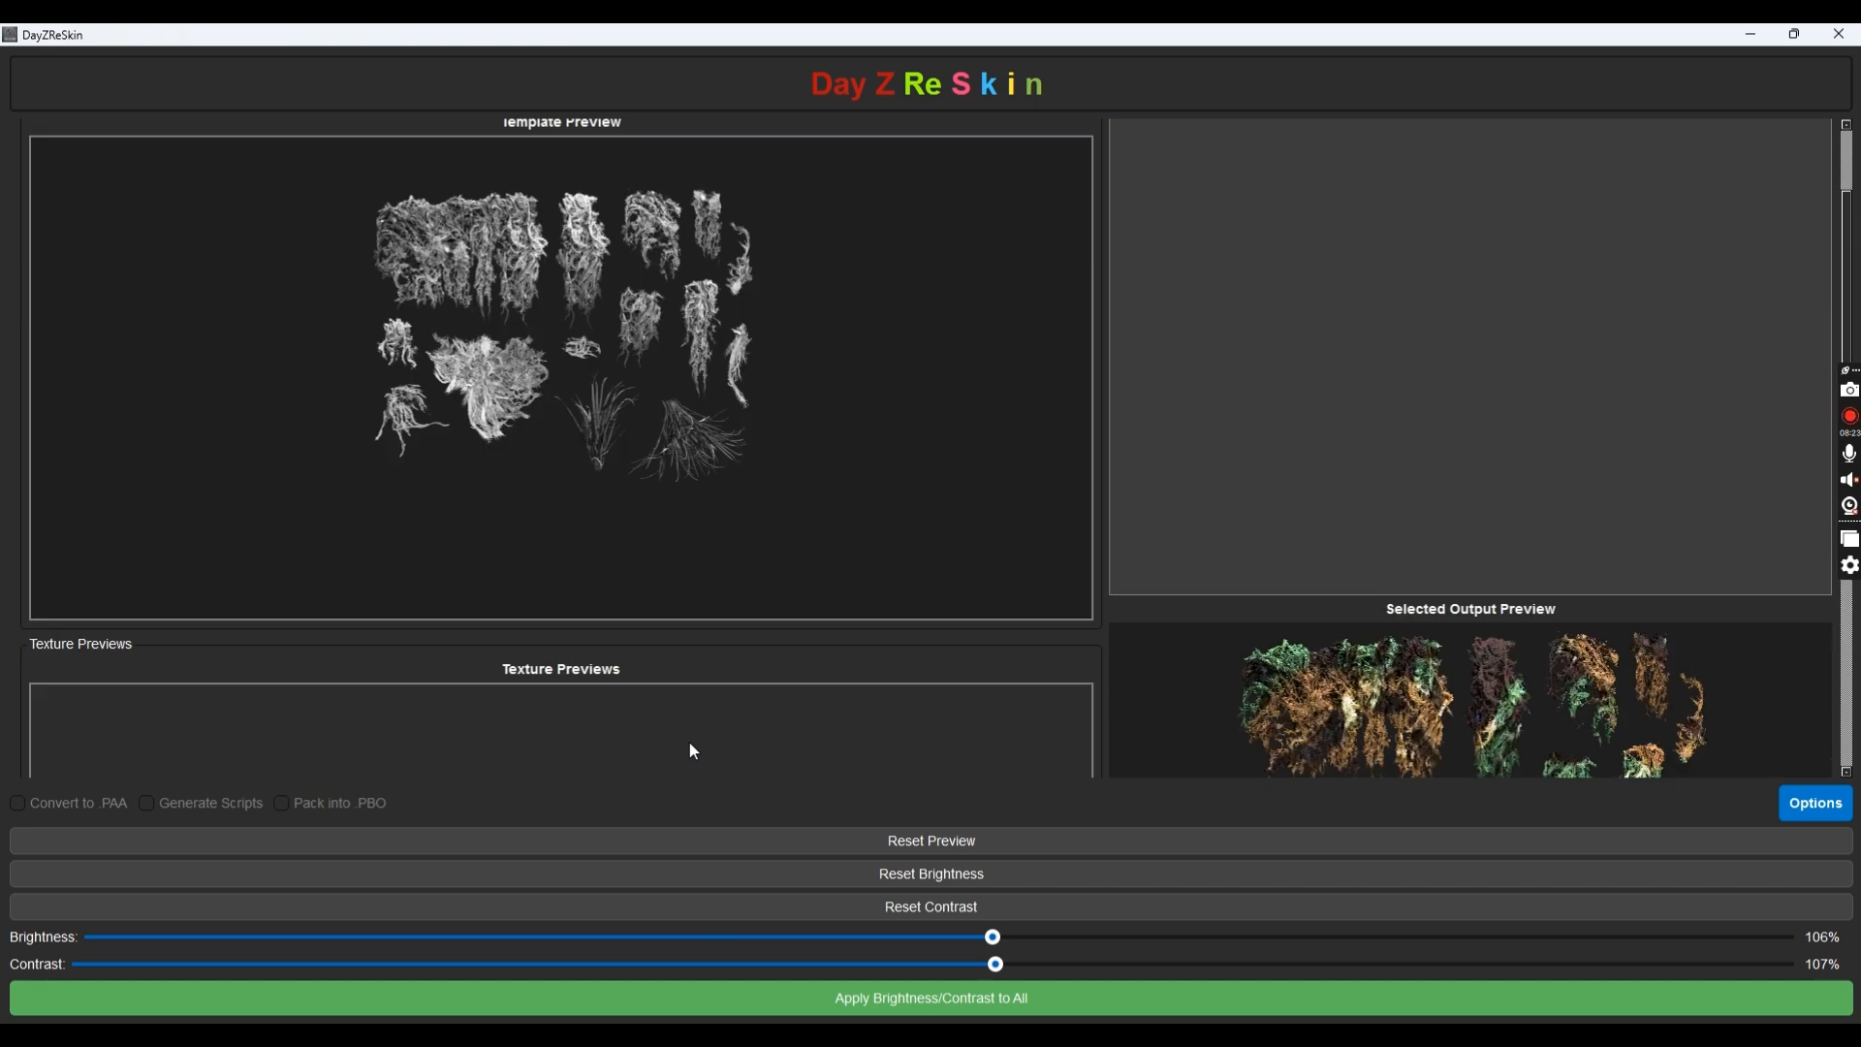
Switch the blending mode back to Multiply
{"action": "left_click", "coordinate": [231, 190]}
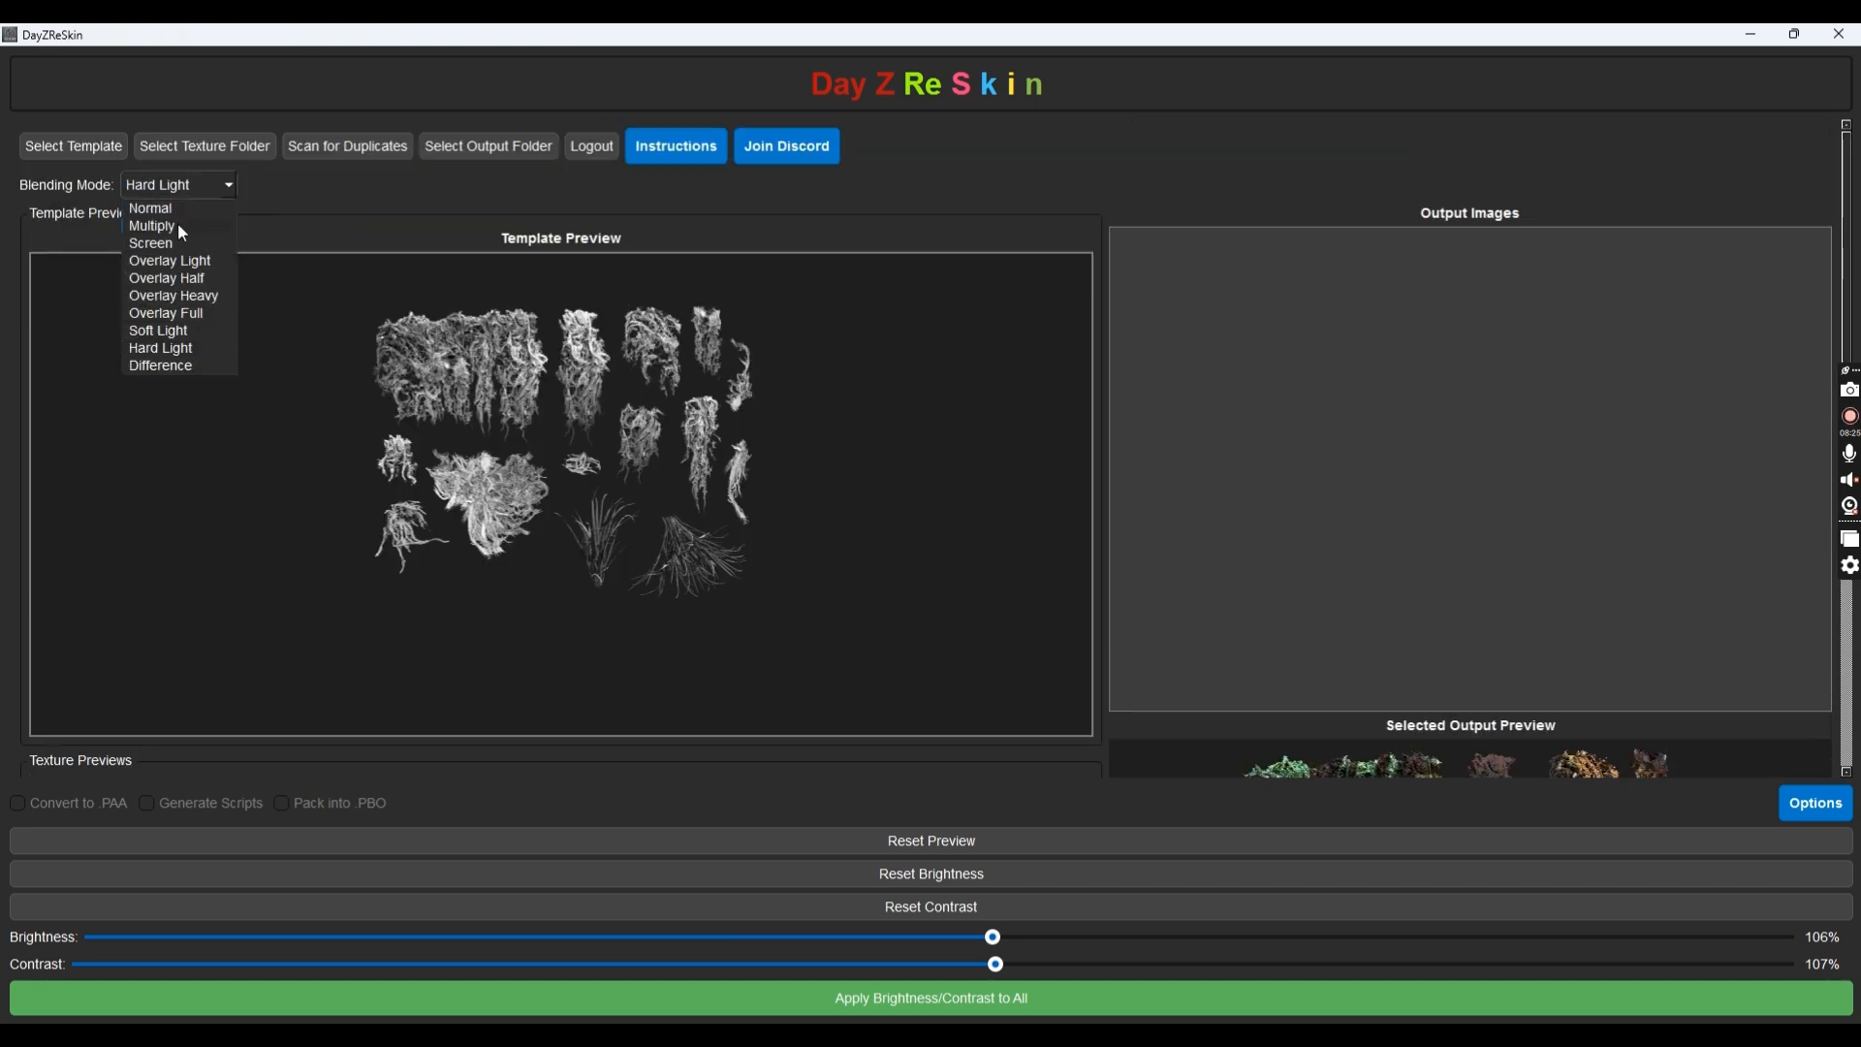
{"action": "left_click", "coordinate": [180, 227]}
{"action": "scroll", "coordinate": [737, 378], "scroll_direction": "down", "scroll_amount": 4}
{"action": "scroll", "coordinate": [1205, 538], "scroll_direction": "down", "scroll_amount": 5}
{"action": "scroll", "coordinate": [1209, 540], "scroll_direction": "up", "scroll_amount": 6}
{"action": "scroll", "coordinate": [715, 463], "scroll_direction": "down", "scroll_amount": 3}
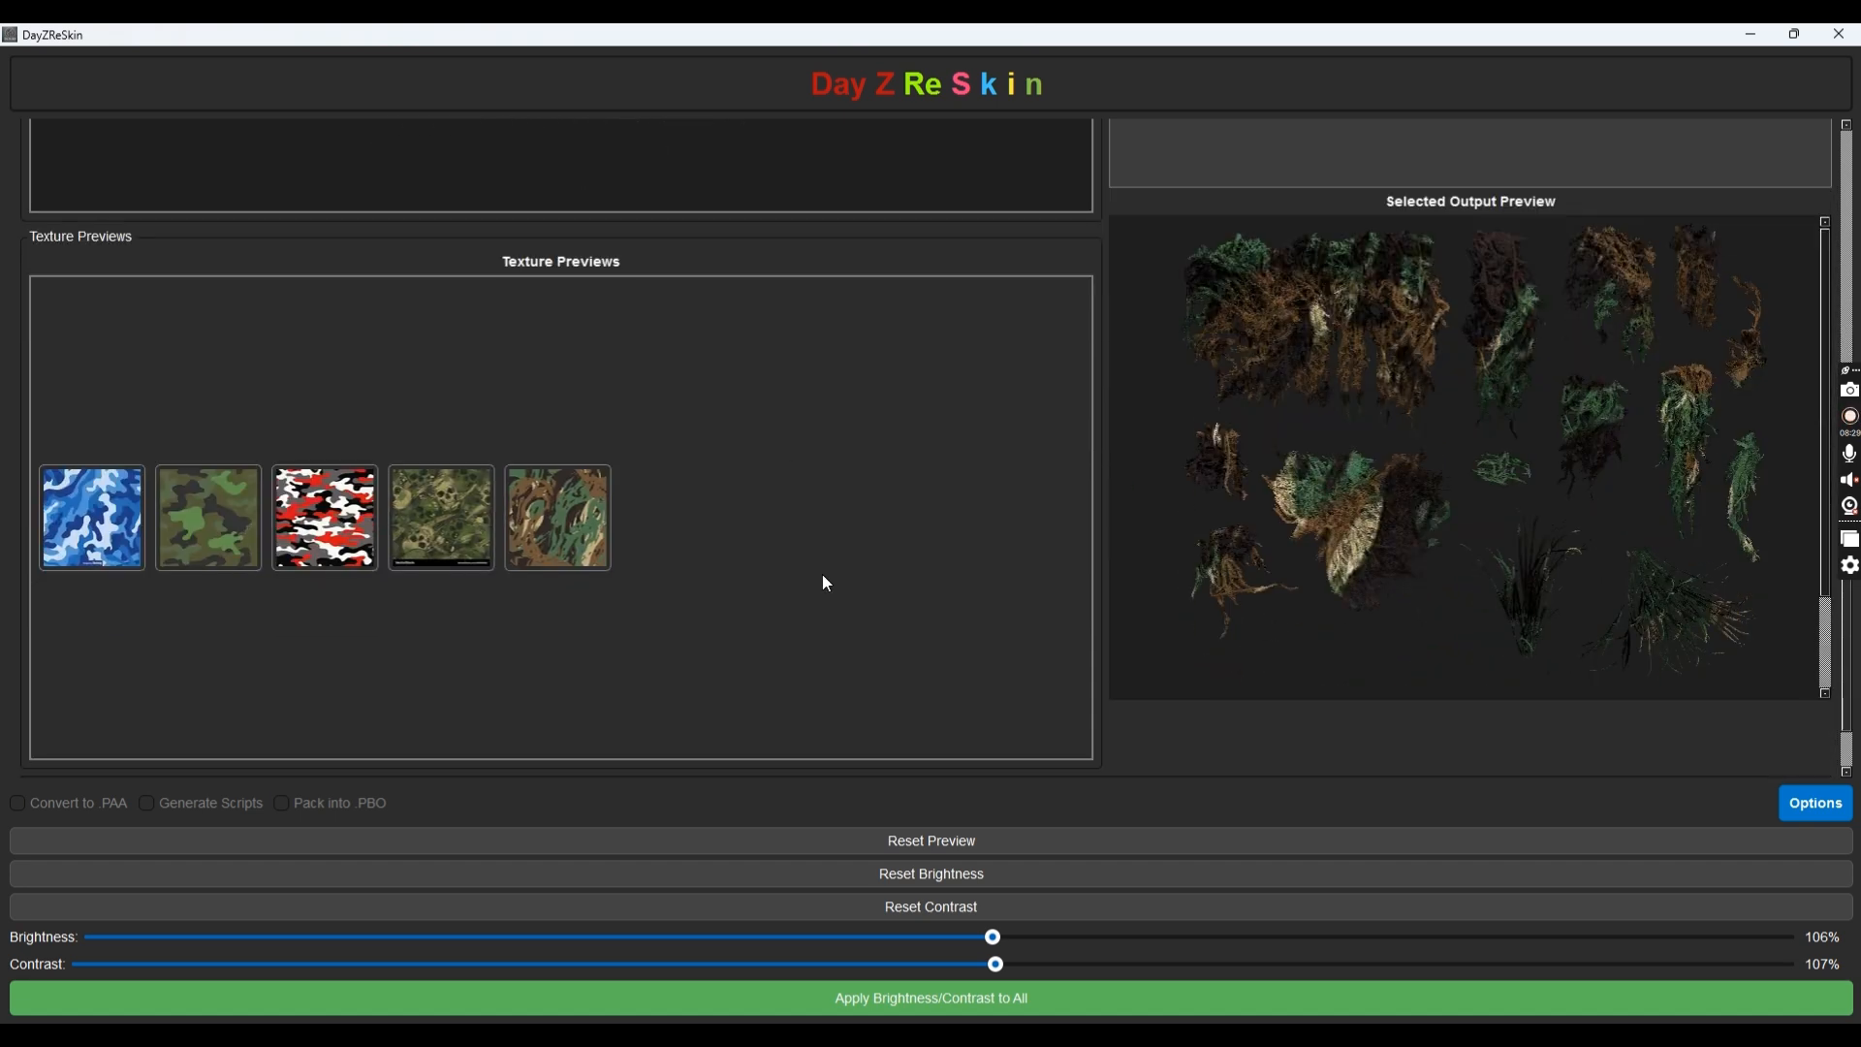
Darken the output to 71% brightness and 78% contrast
{"action": "left_click_drag", "start_coordinate": [995, 938], "coordinate": [1181, 950]}
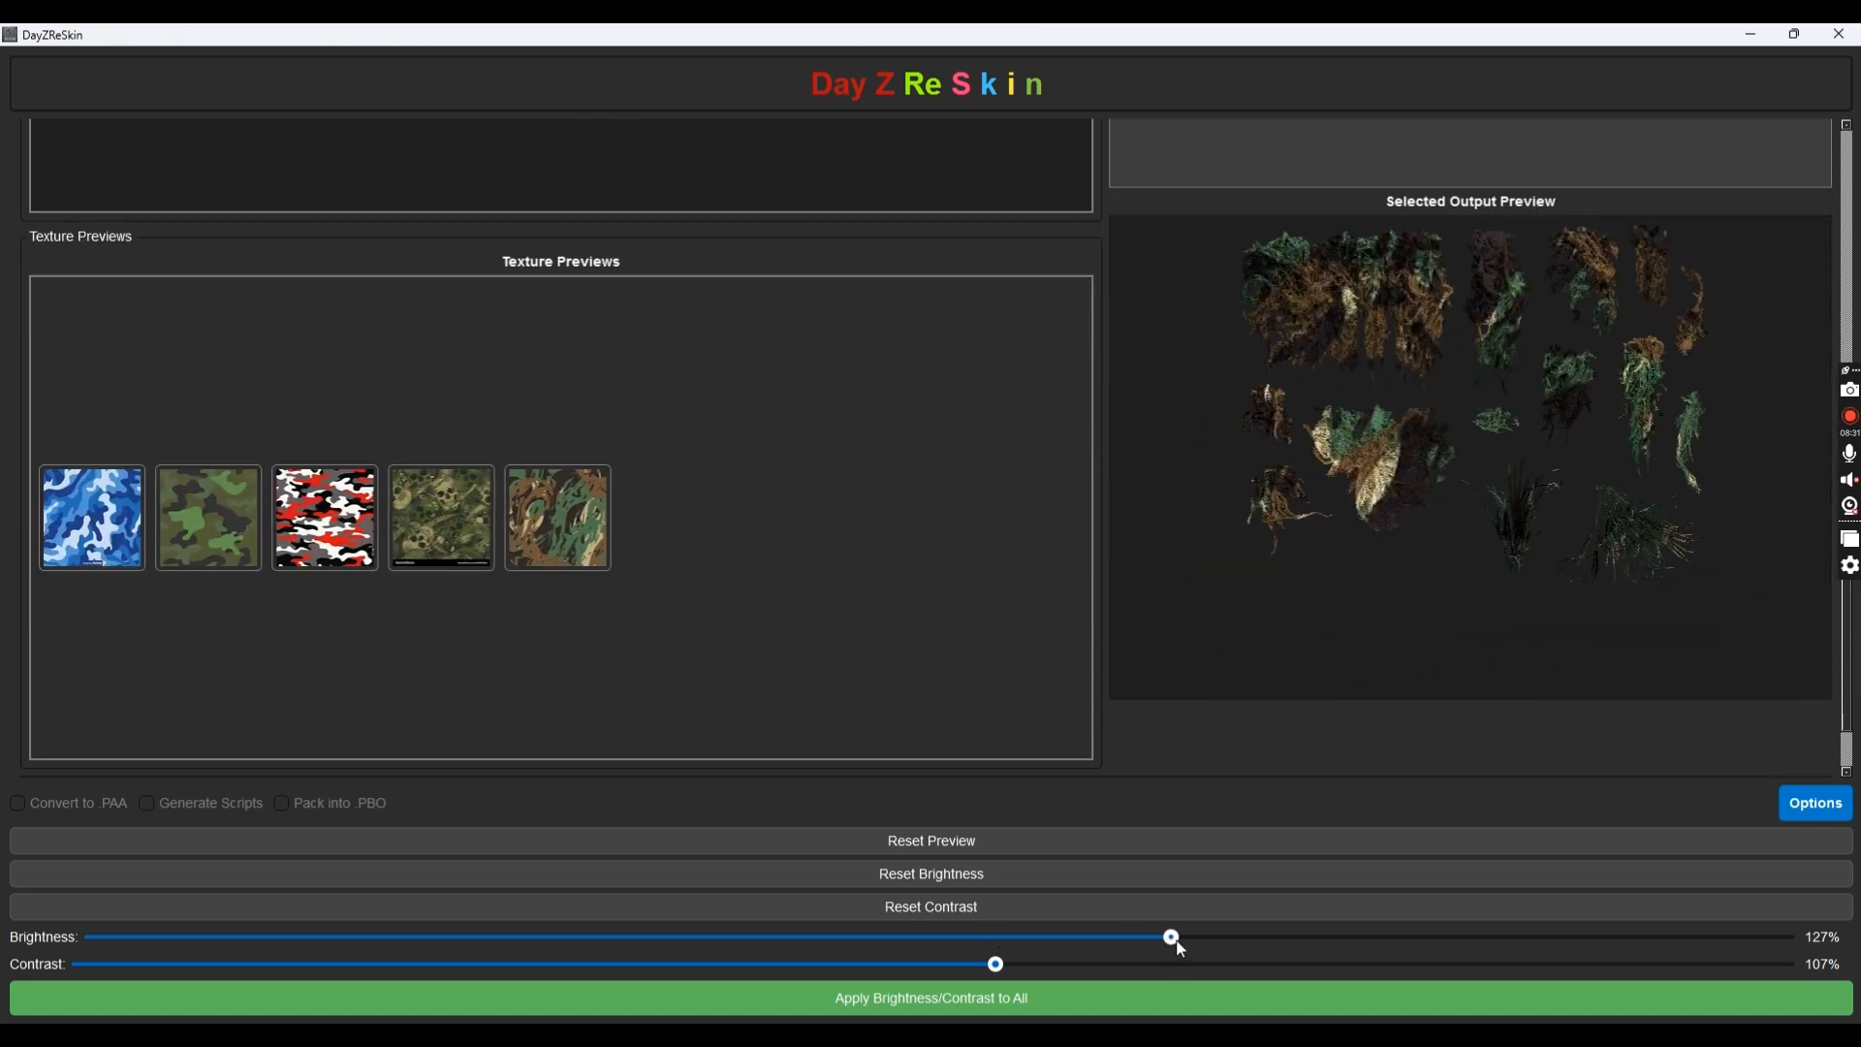
{"action": "left_click_drag", "start_coordinate": [705, 937], "coordinate": [696, 938]}
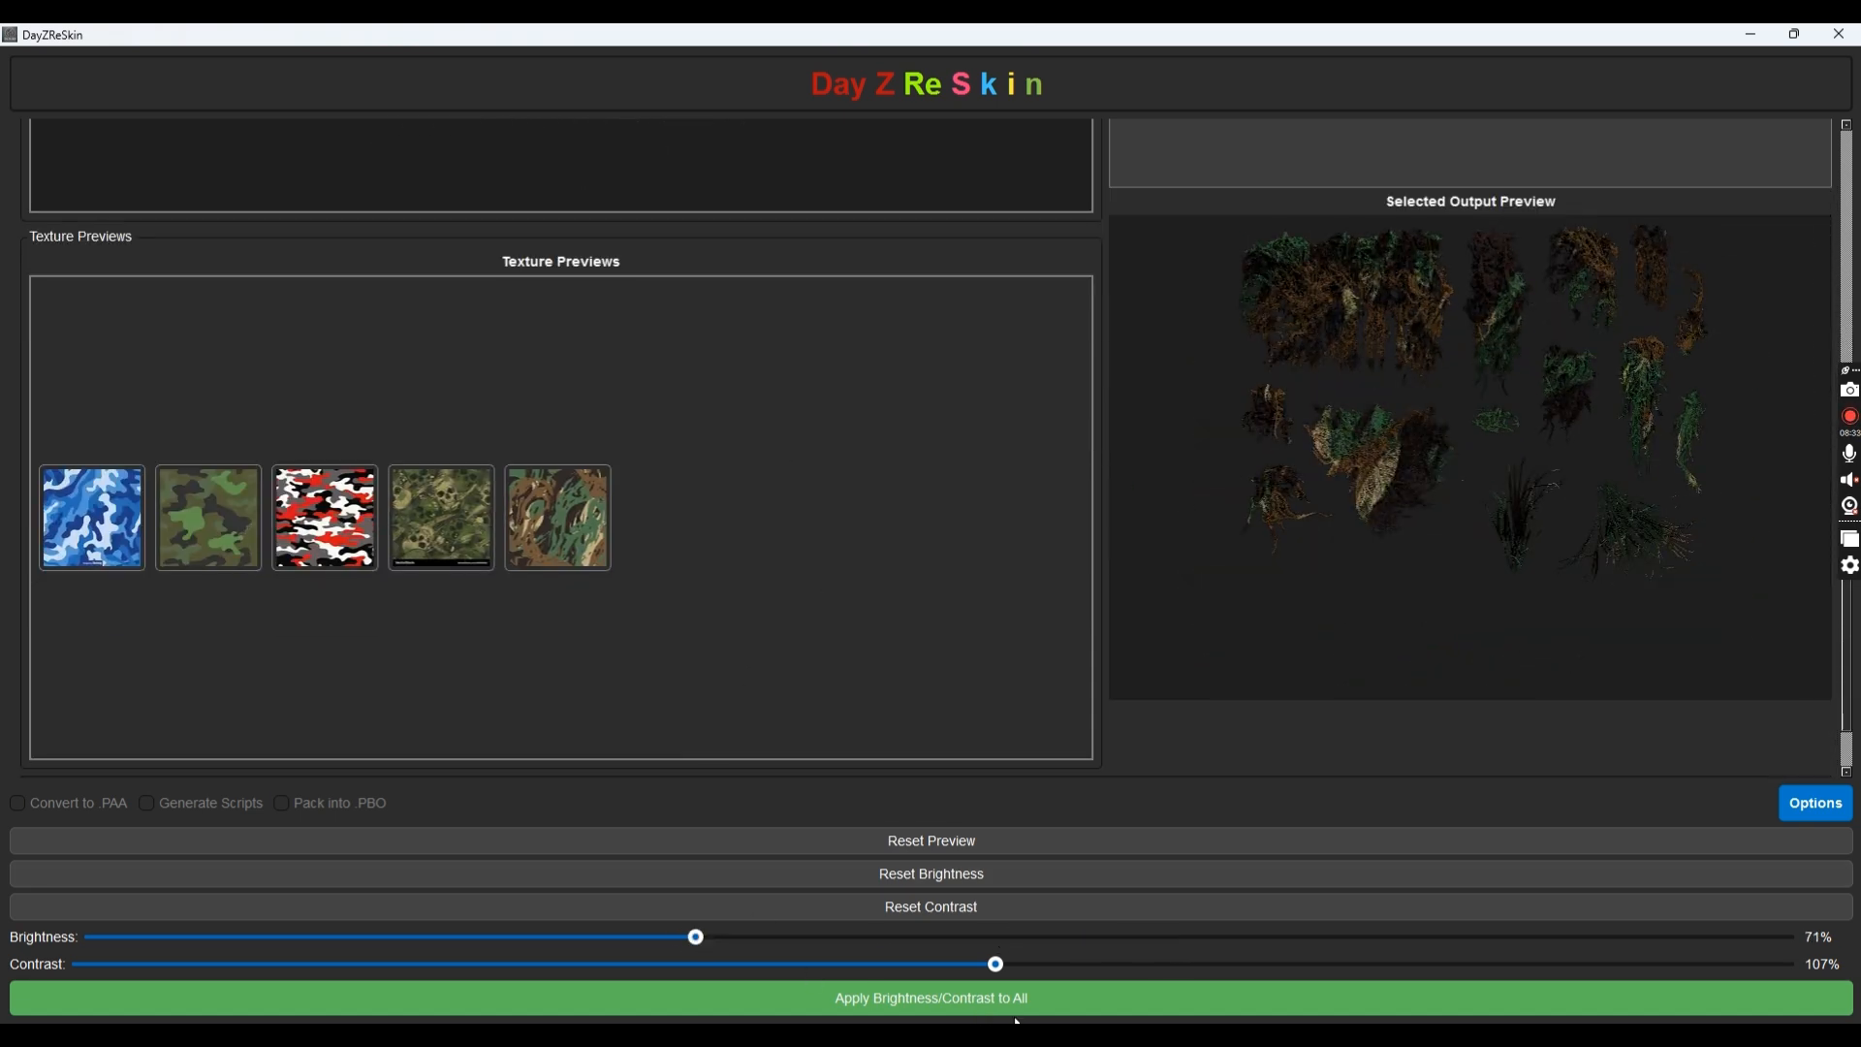
{"action": "left_click_drag", "start_coordinate": [997, 965], "coordinate": [747, 964]}
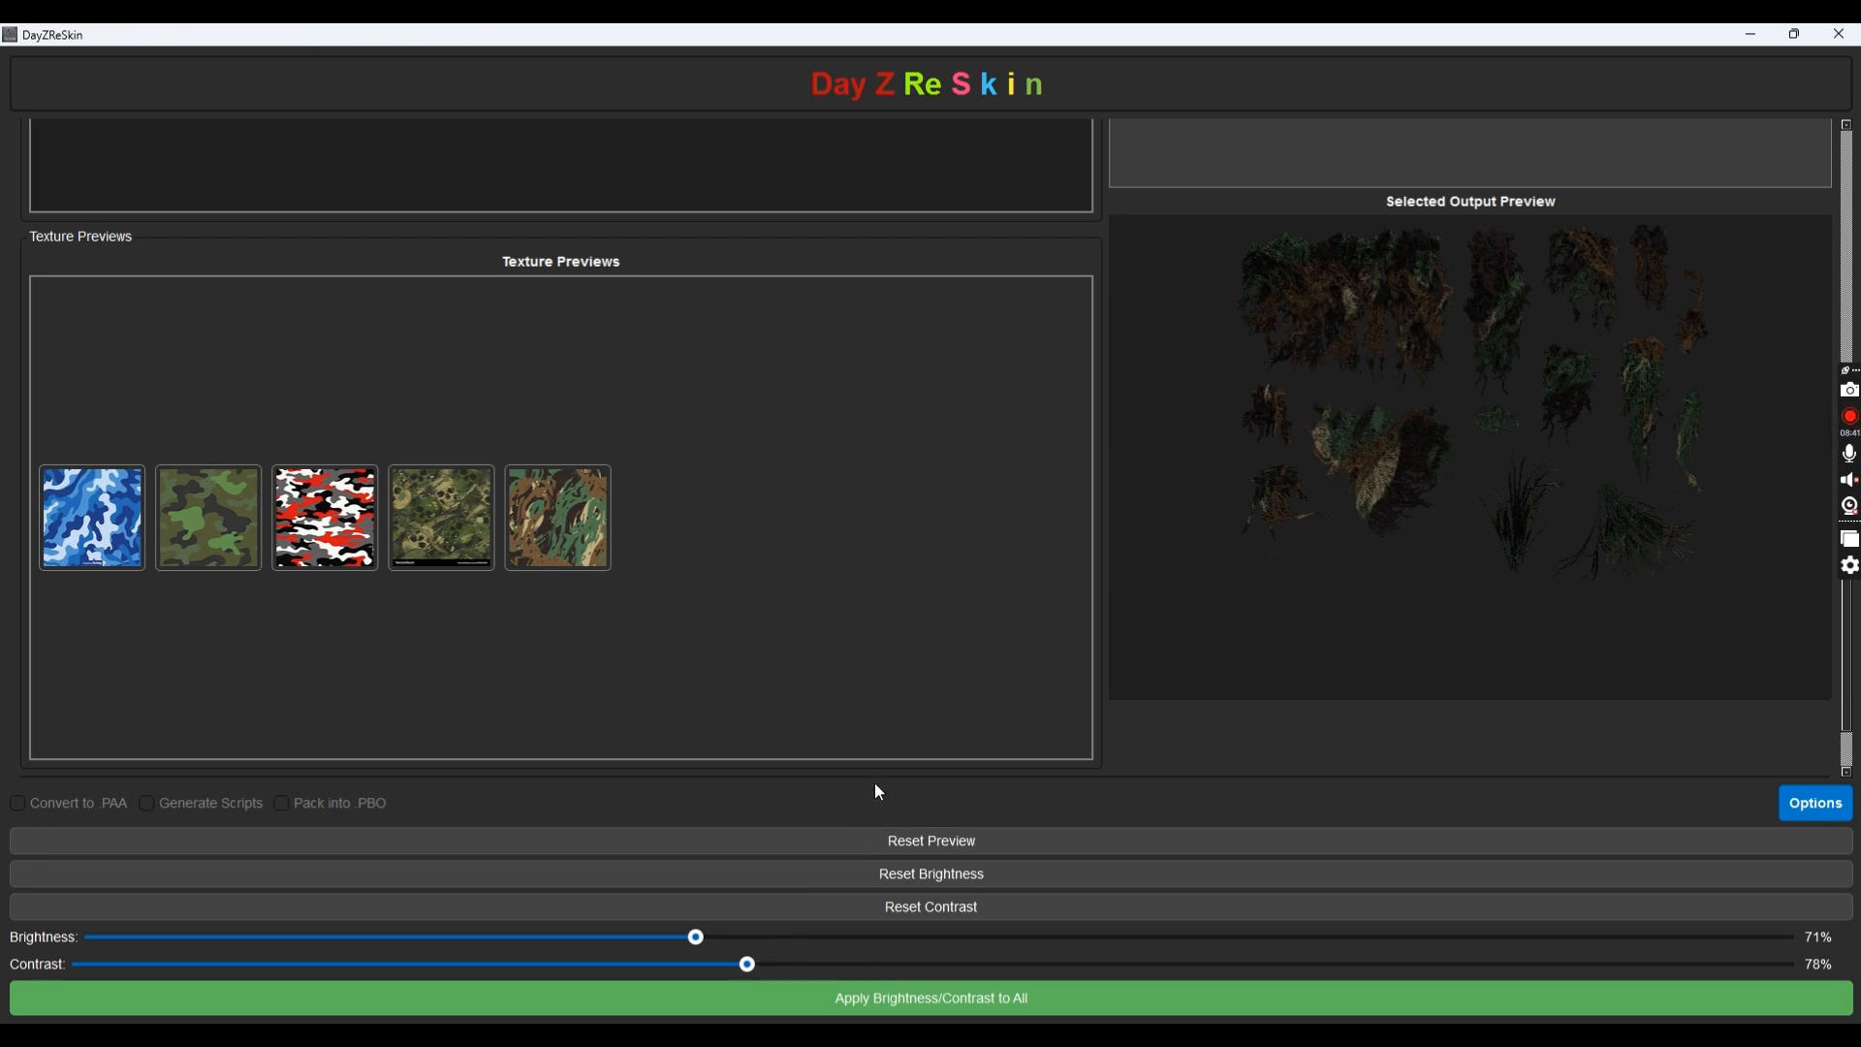
{"action": "scroll", "coordinate": [857, 694], "scroll_direction": "up", "scroll_amount": 3}
{"action": "scroll", "coordinate": [766, 610], "scroll_direction": "up", "scroll_amount": 4}
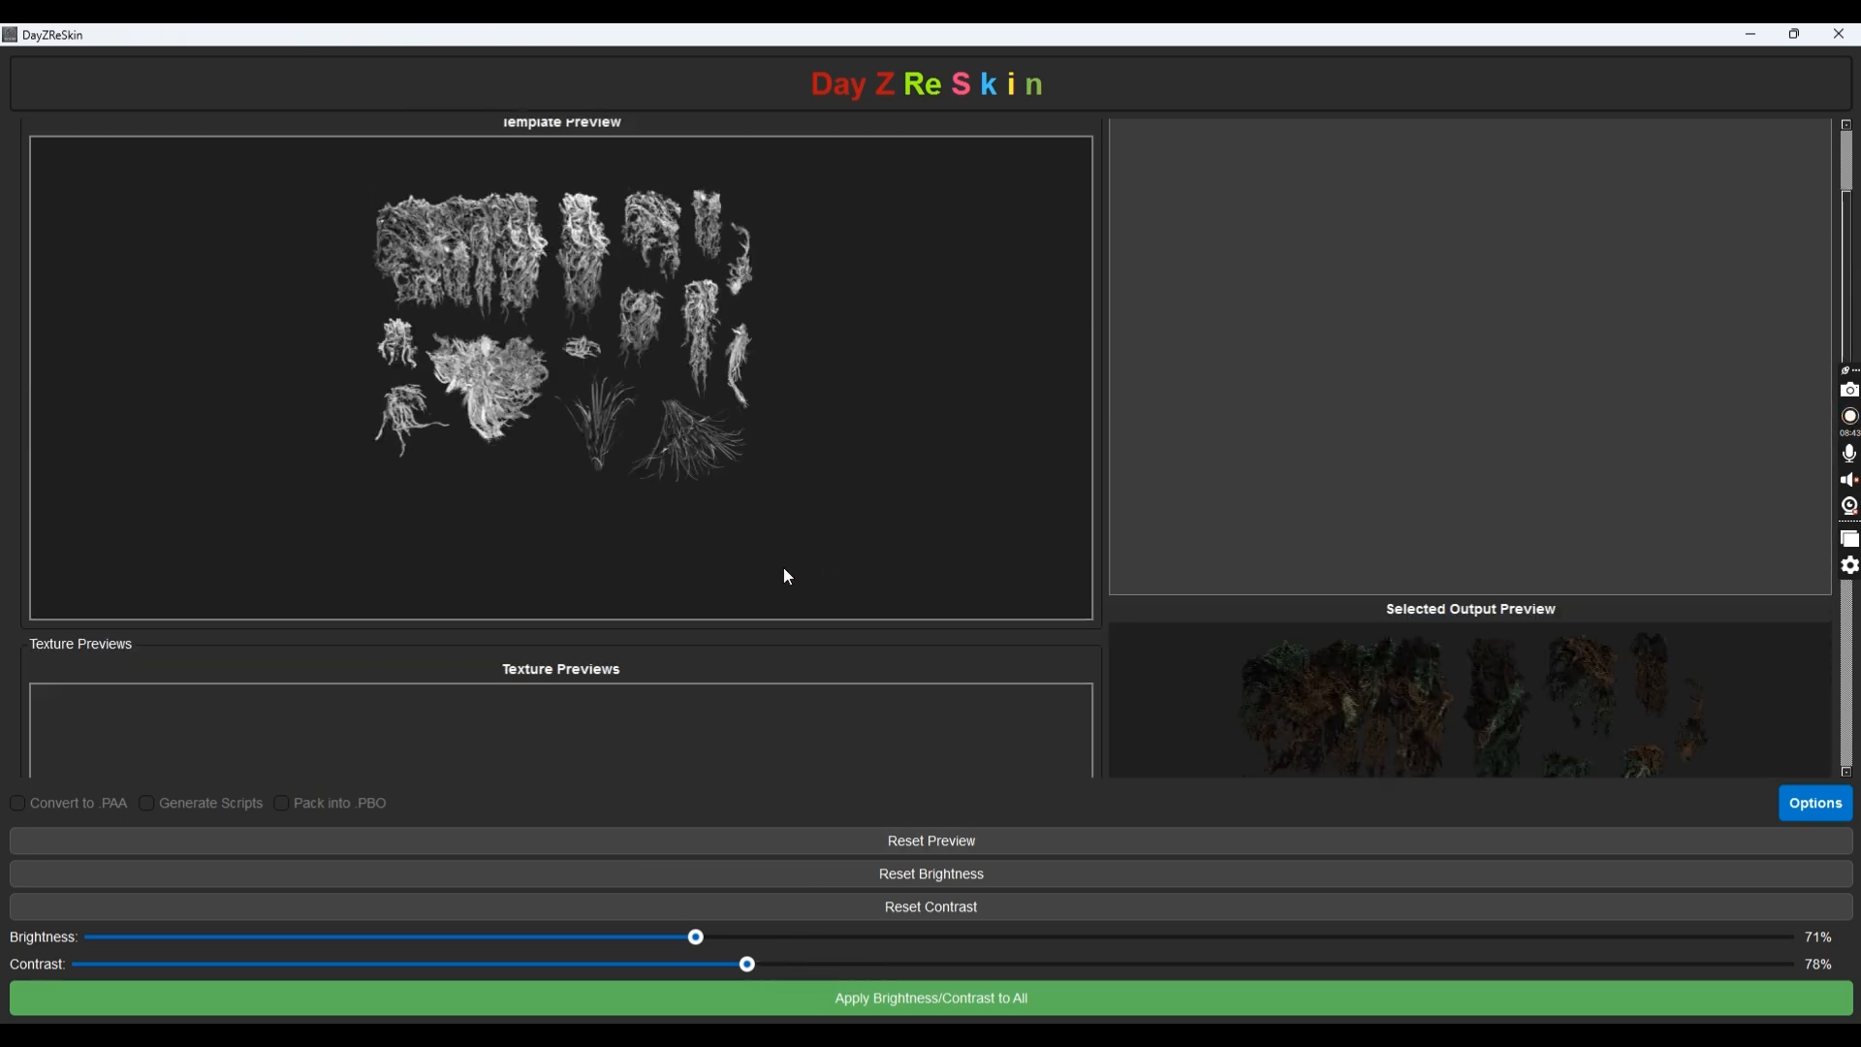
{"action": "scroll", "coordinate": [291, 388], "scroll_direction": "down", "scroll_amount": 3}
{"action": "scroll", "coordinate": [315, 429], "scroll_direction": "down", "scroll_amount": 5}
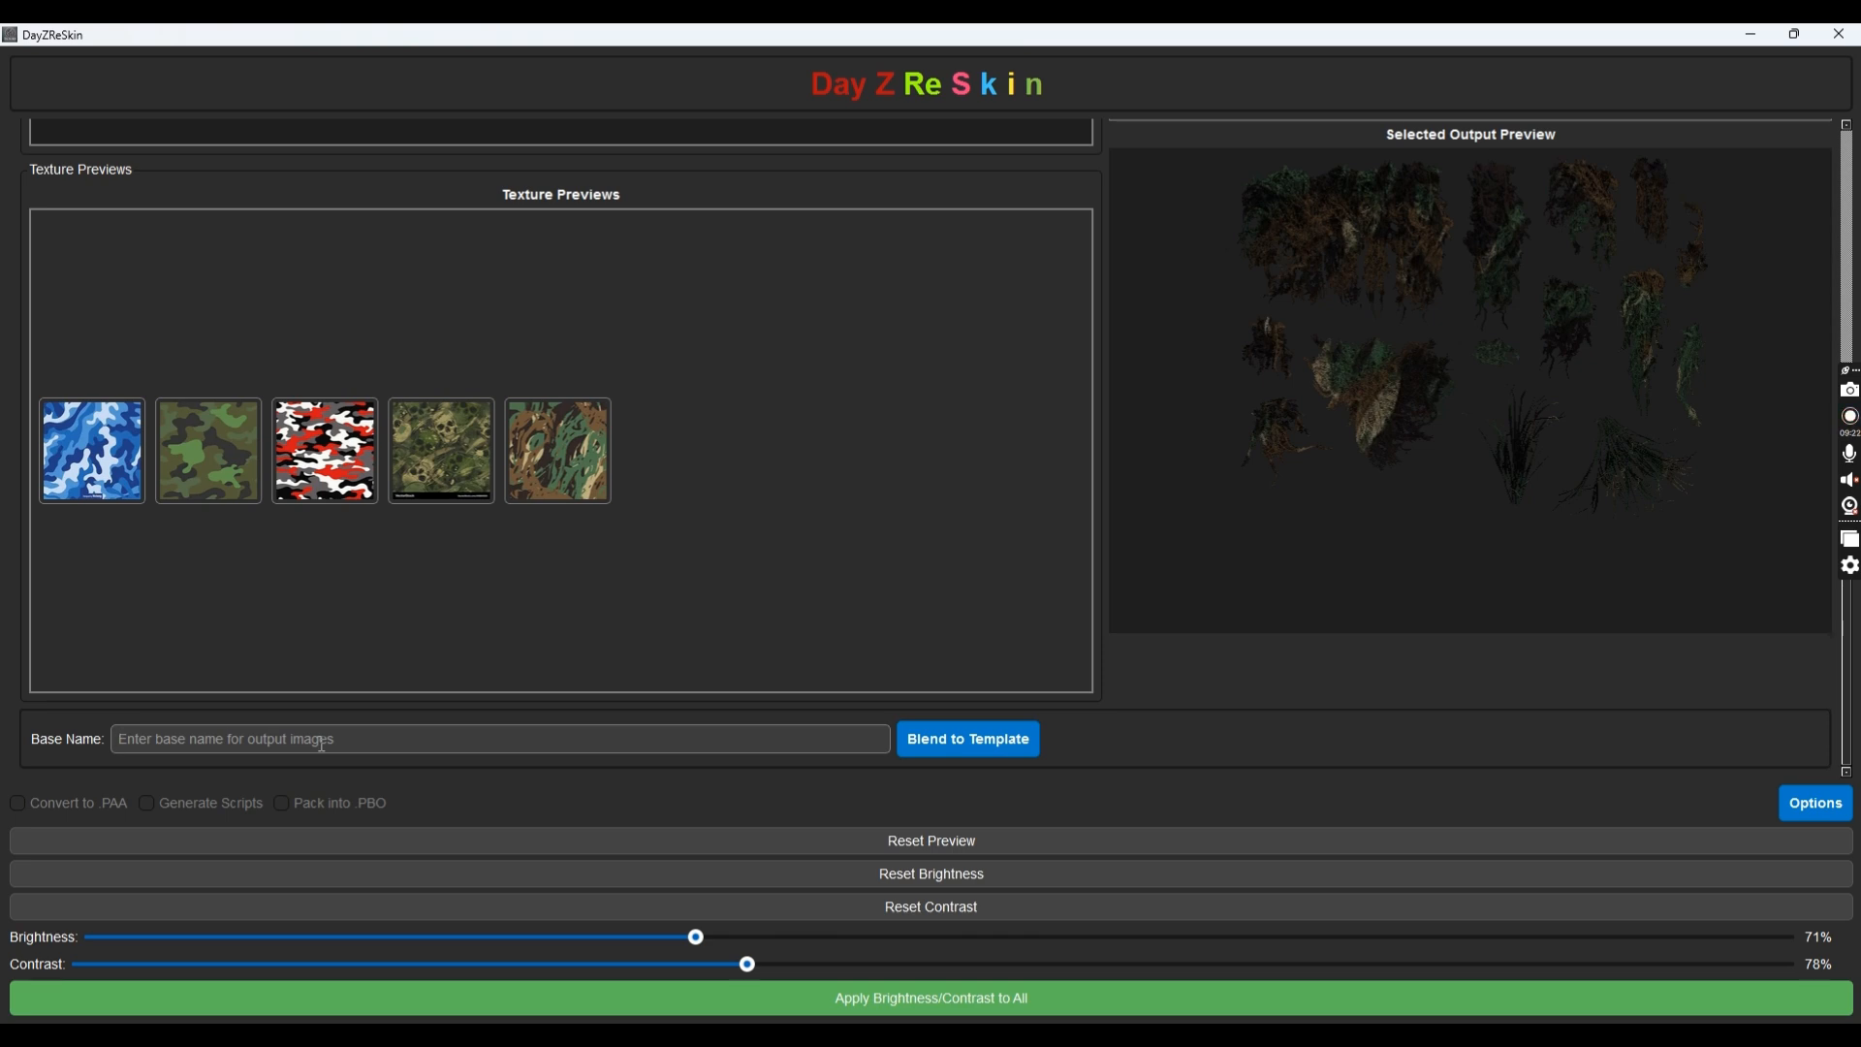
Enter MM_GhillieSuit as the output base name, cleaning up extra characters
{"action": "type", "text": "MM_GhillieSuit"}
{"action": "type", "text": "_B"}
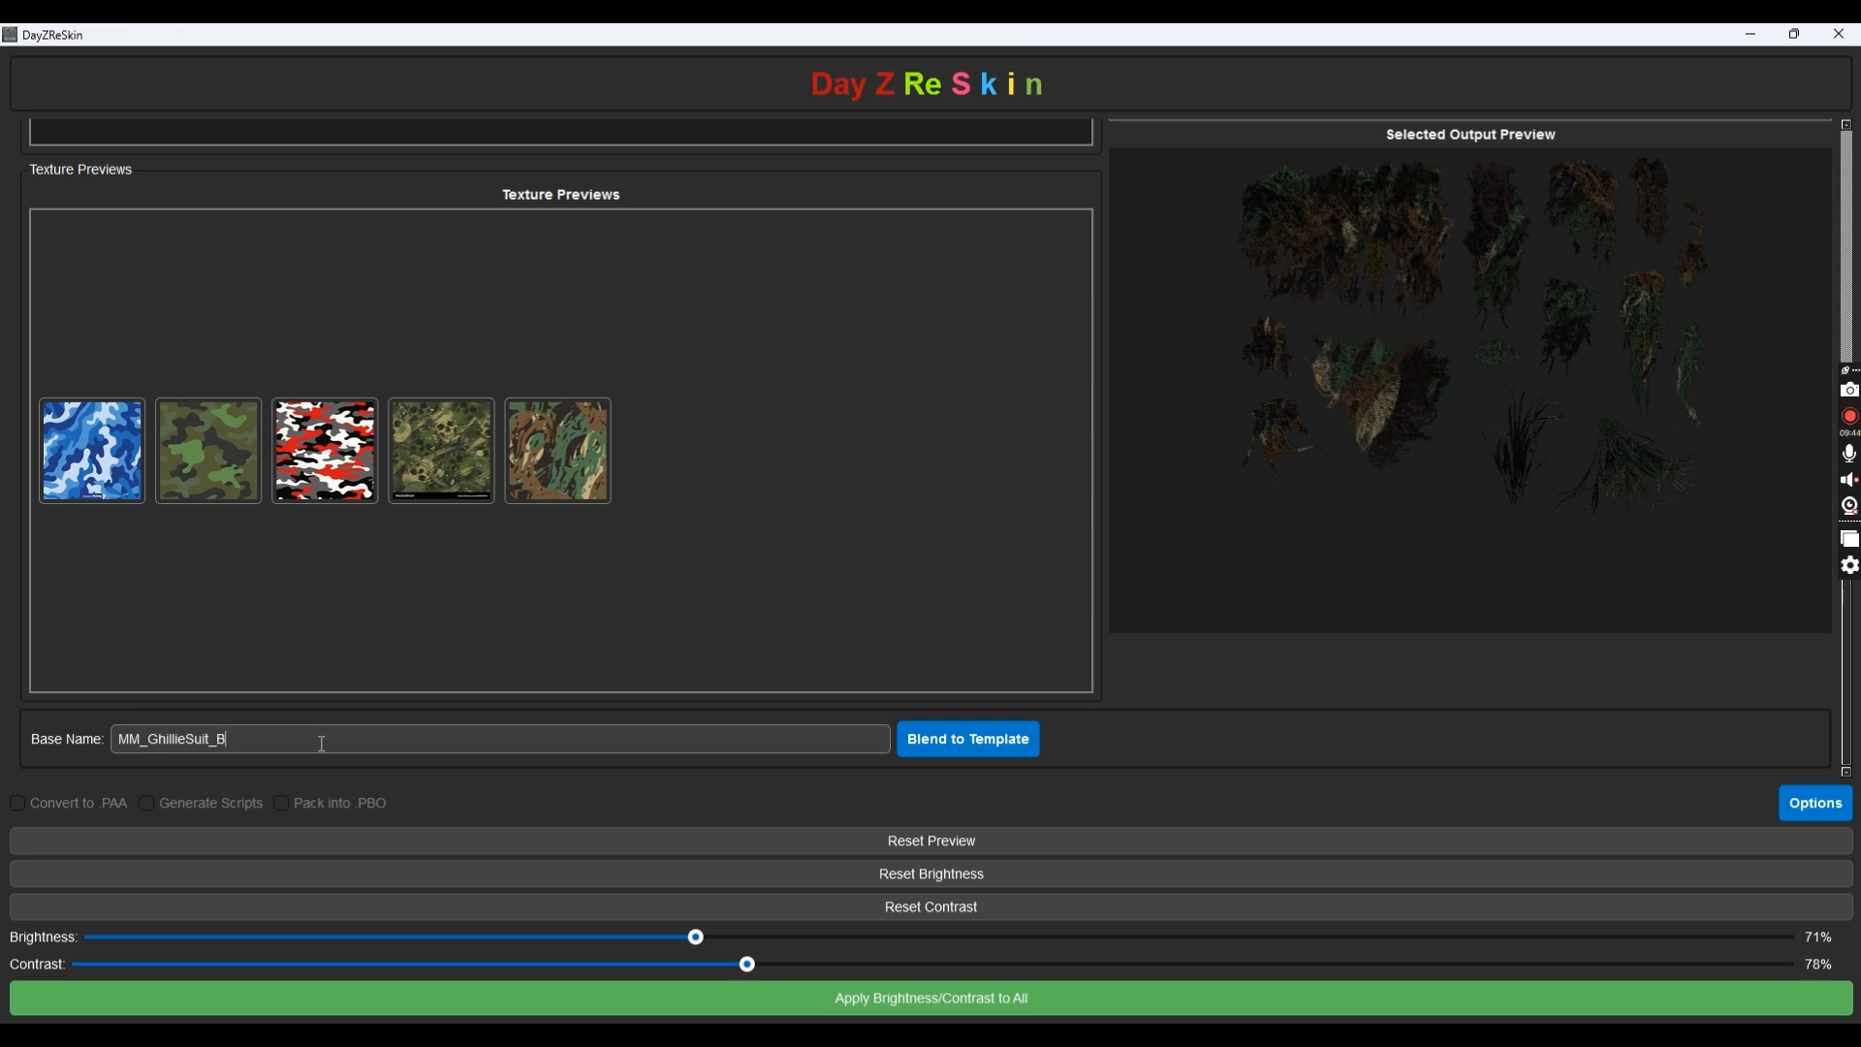
{"action": "type", "text": "ase"}
{"action": "key", "text": "BackSpace"}
{"action": "key", "text": "BackSpace"}
{"action": "key", "text": "BackSpace"}
{"action": "key", "text": "BackSpace"}
{"action": "type", "text": "7"}
{"action": "key", "text": "BackSpace"}
{"action": "key", "text": "BackSpace"}
{"action": "key", "text": "BackSpace"}
{"action": "type", "text": "it"}
Blend all five camos onto the template and close the Done message once saving finishes
{"action": "left_click", "coordinate": [984, 740]}
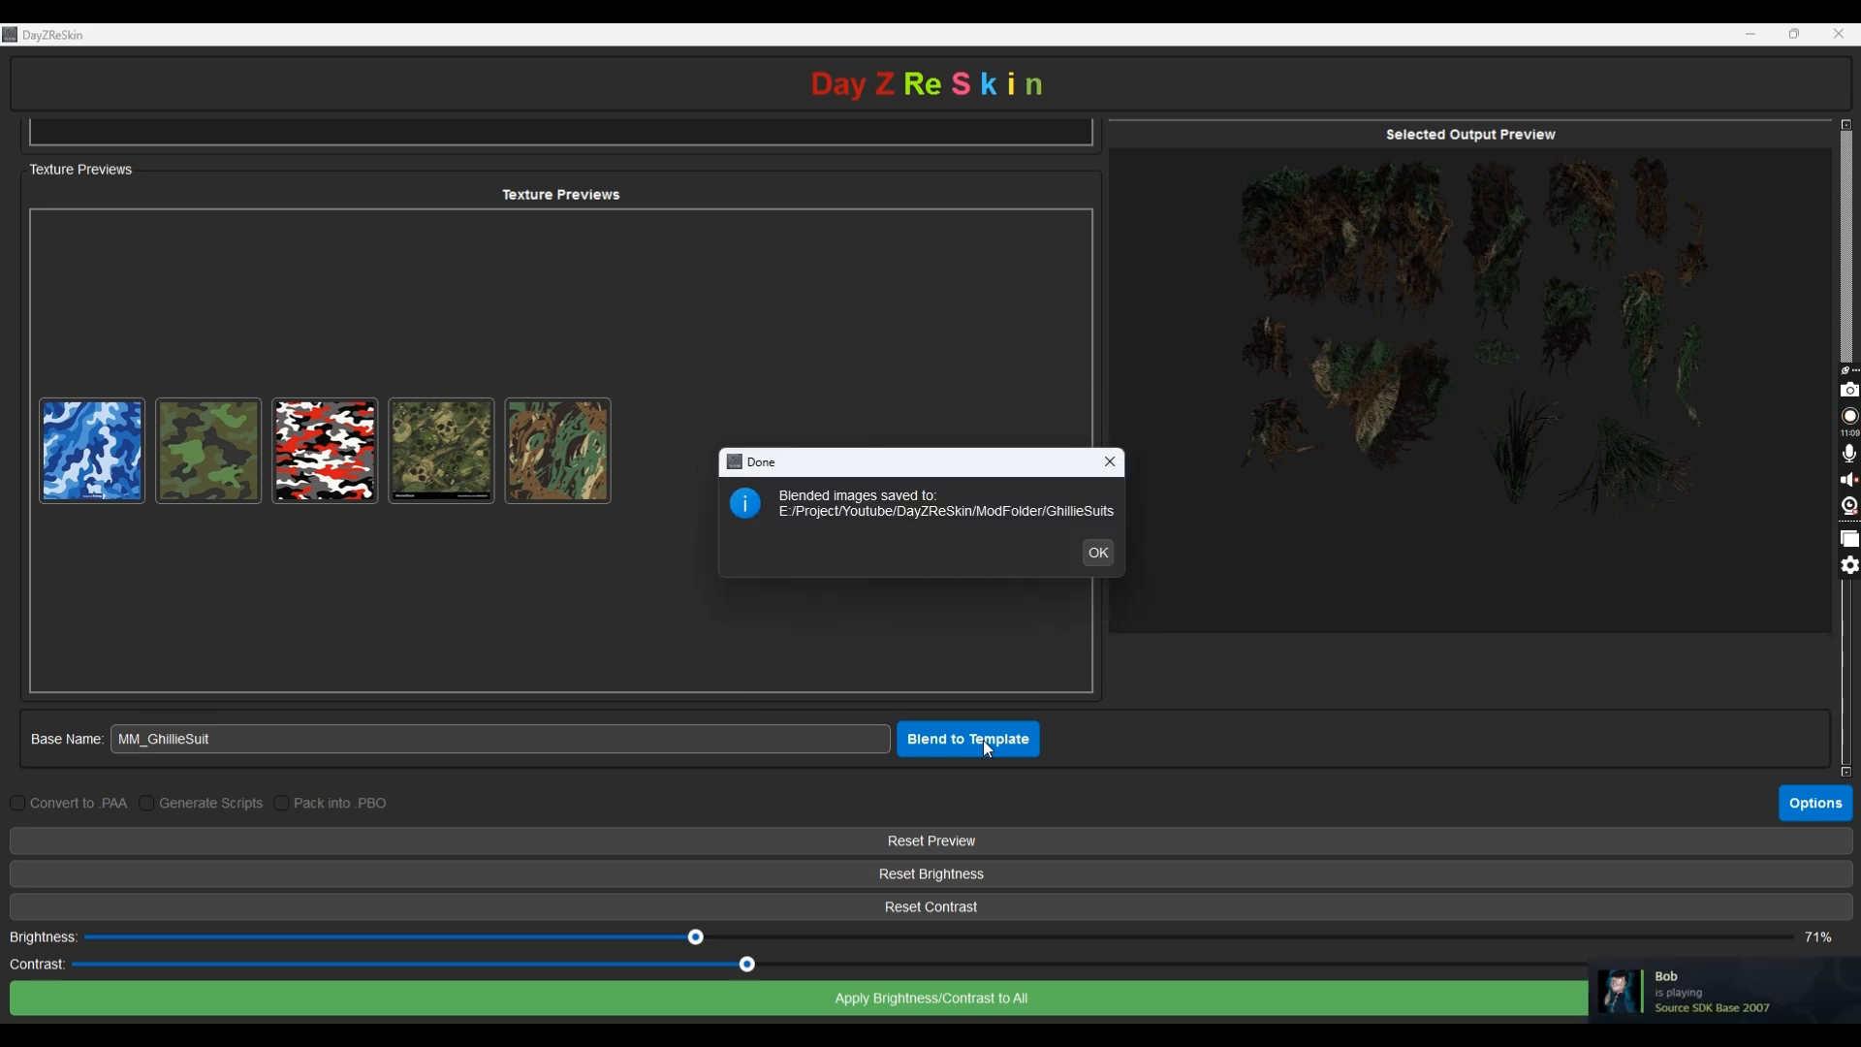
{"action": "left_click", "coordinate": [1098, 552]}
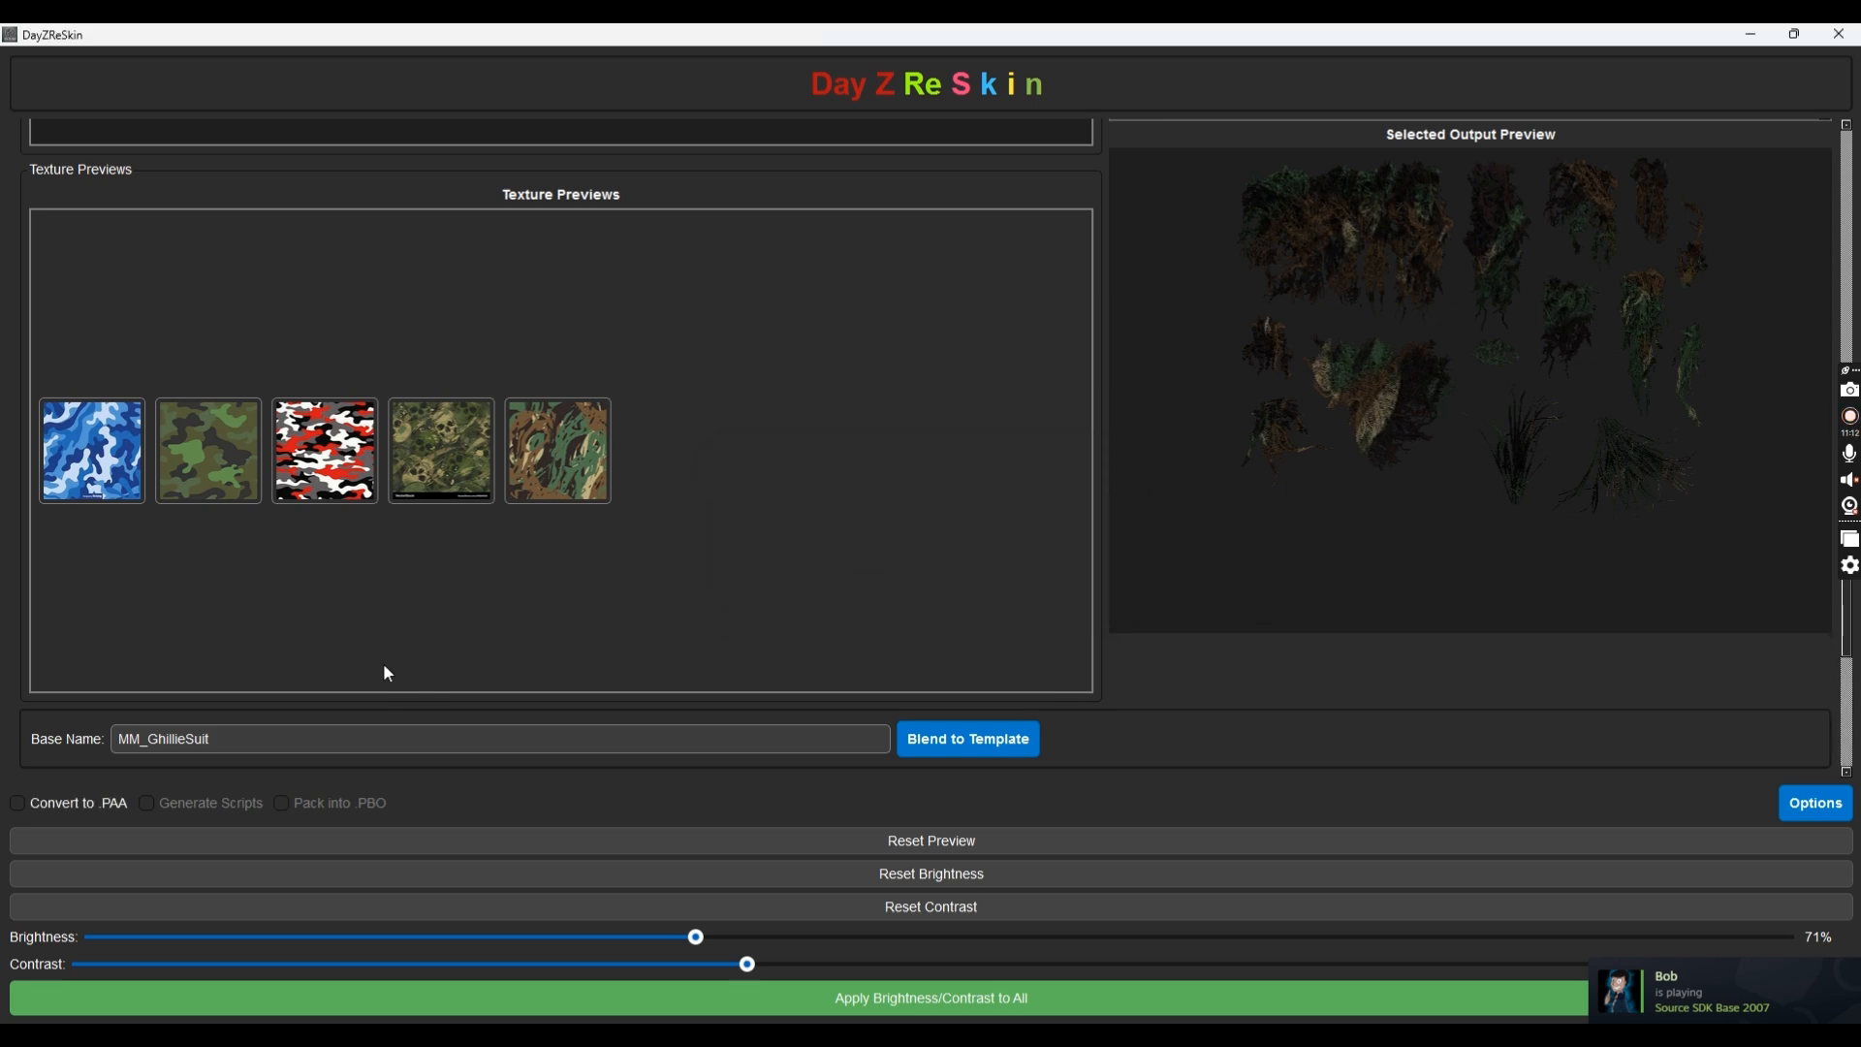
Enter the overlay text 'Tutorial' and colour it bright yellow (#fff700)
{"action": "scroll", "coordinate": [382, 663], "scroll_direction": "down", "scroll_amount": 2}
{"action": "scroll", "coordinate": [582, 678], "scroll_direction": "down", "scroll_amount": 3}
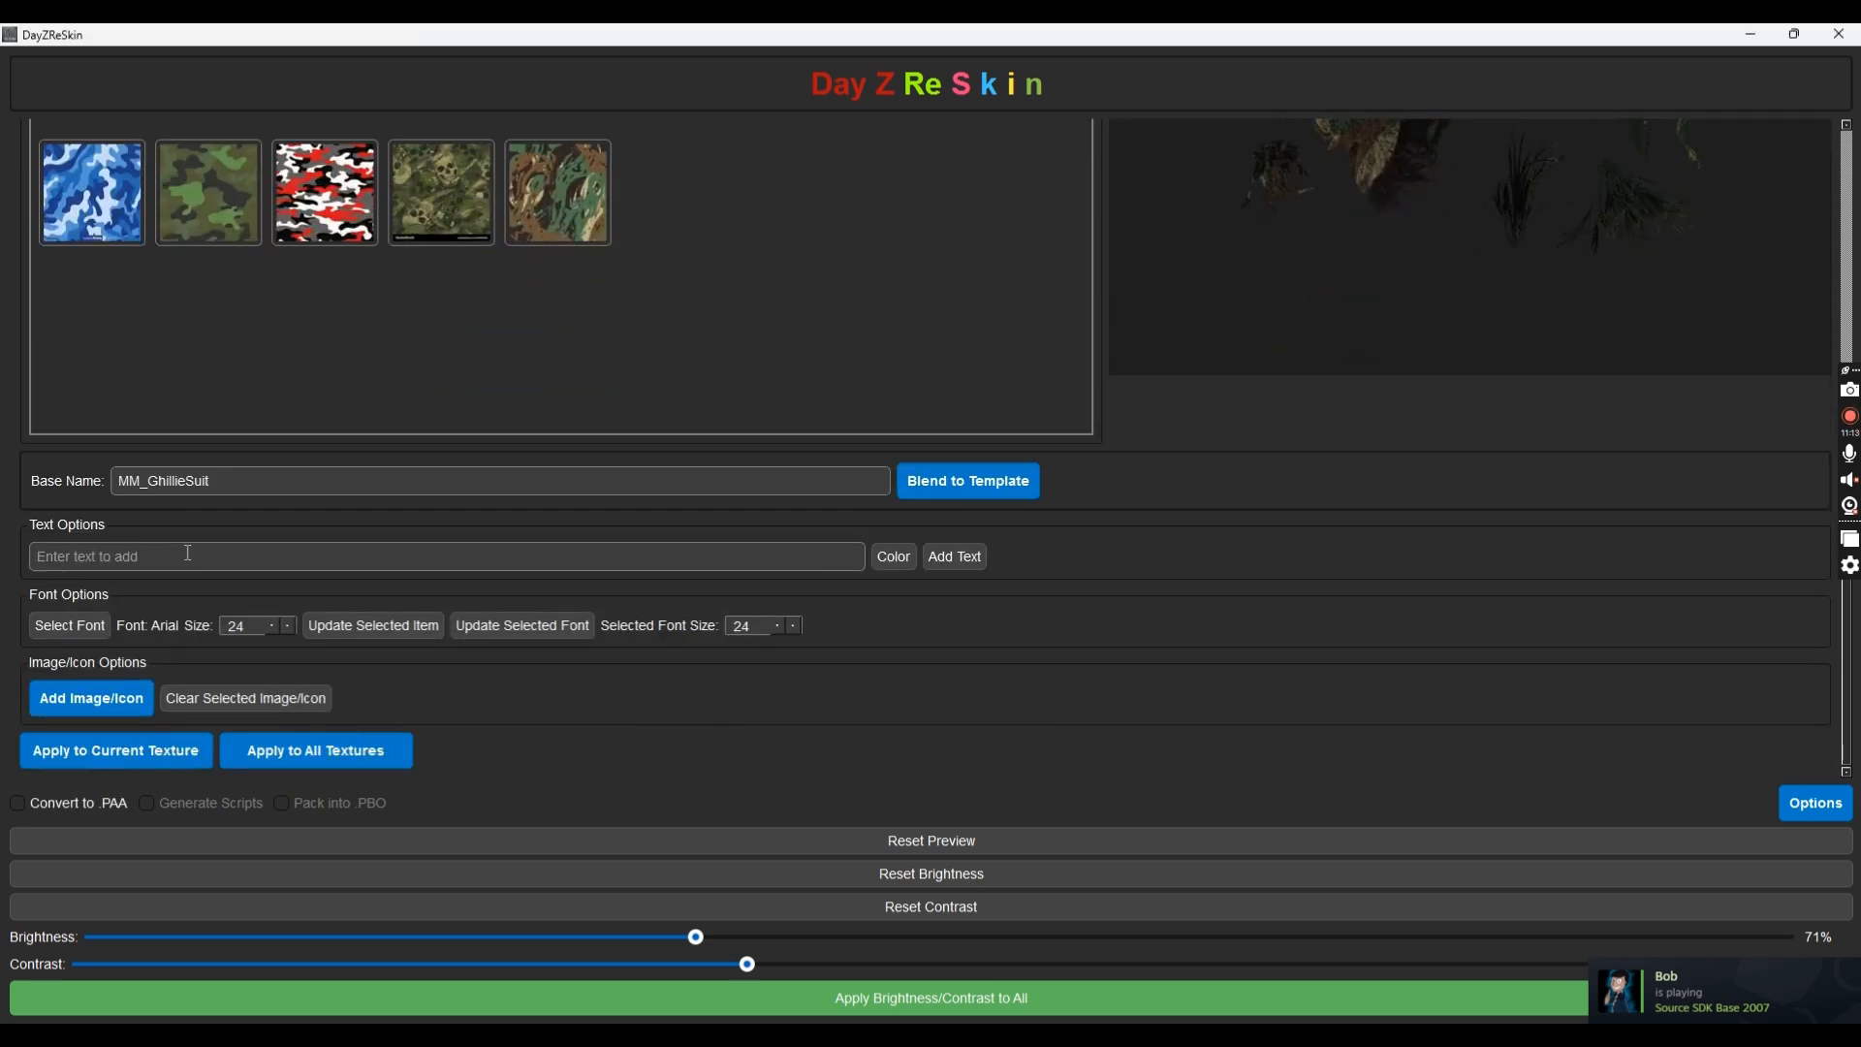
{"action": "left_click", "coordinate": [188, 553]}
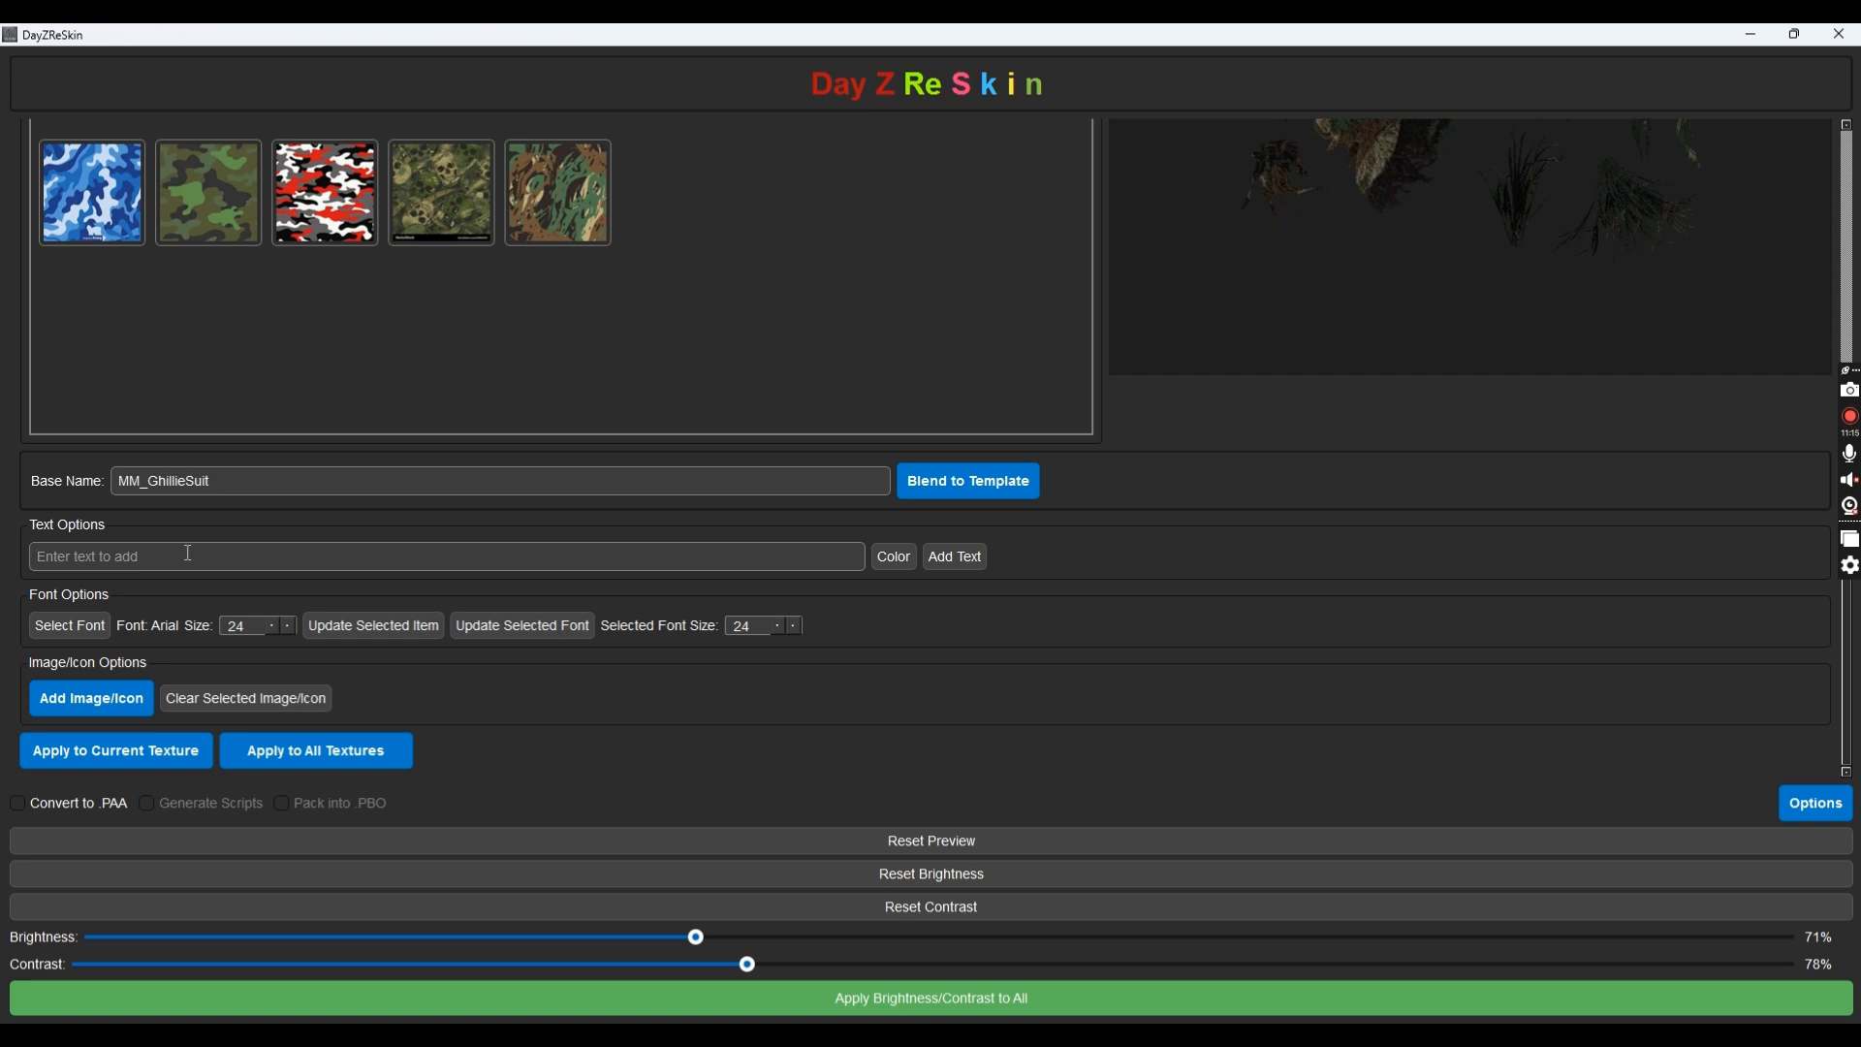
{"action": "type", "text": "Tutorial"}
{"action": "left_click", "coordinate": [886, 560]}
{"action": "left_click_drag", "start_coordinate": [964, 372], "coordinate": [1054, 351]}
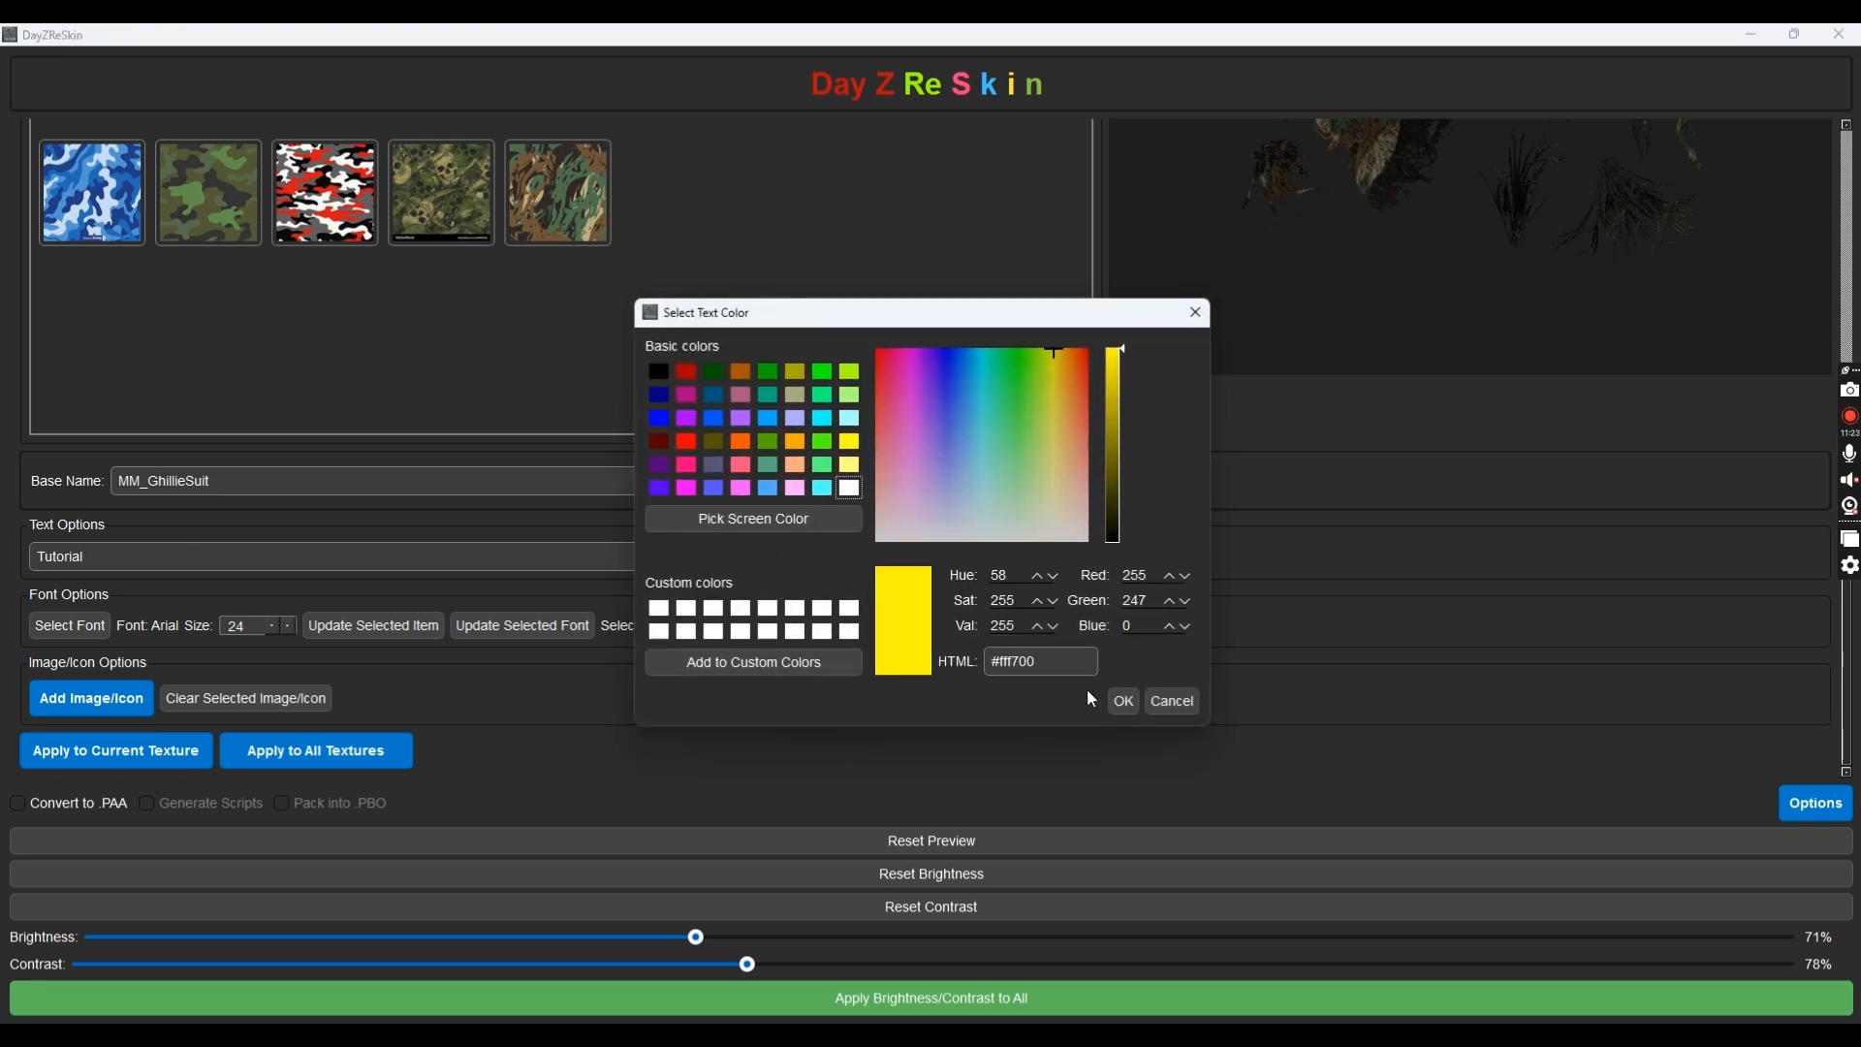
{"action": "left_click", "coordinate": [1125, 702]}
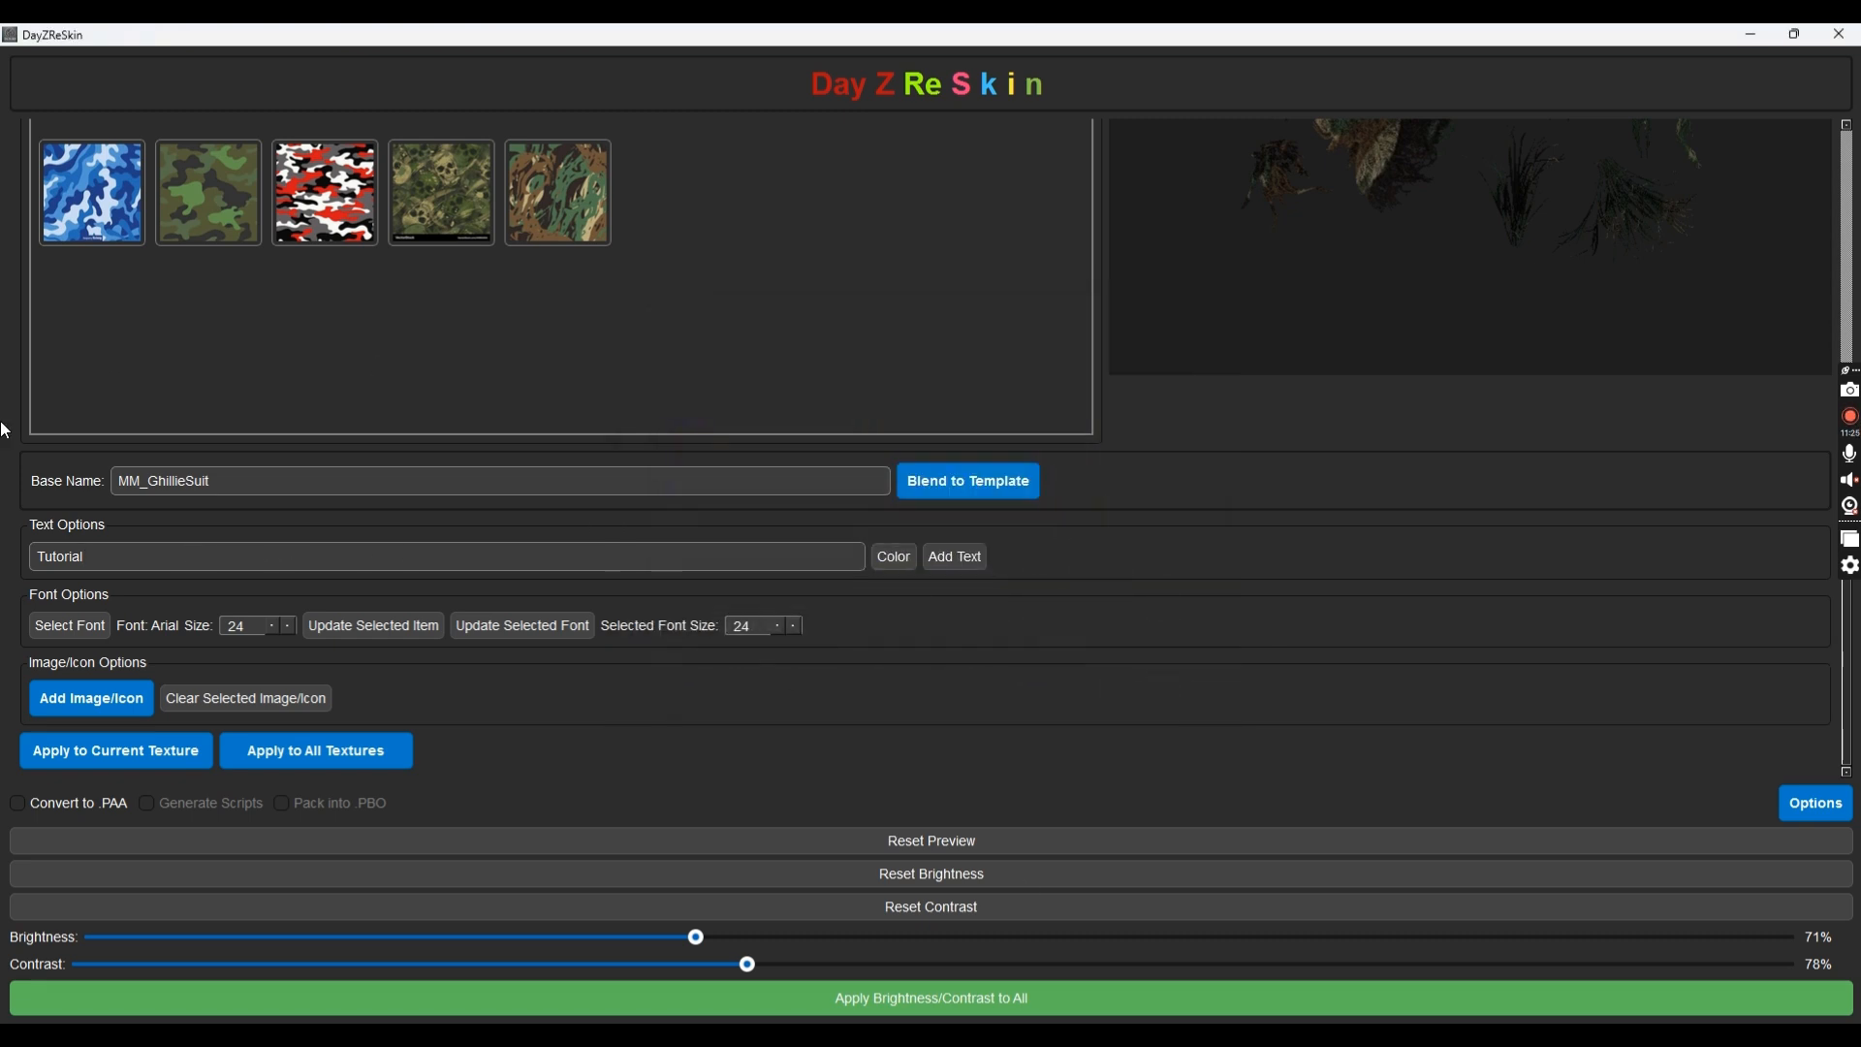
Set the overlay text font to Bullpen
{"action": "left_click", "coordinate": [78, 632]}
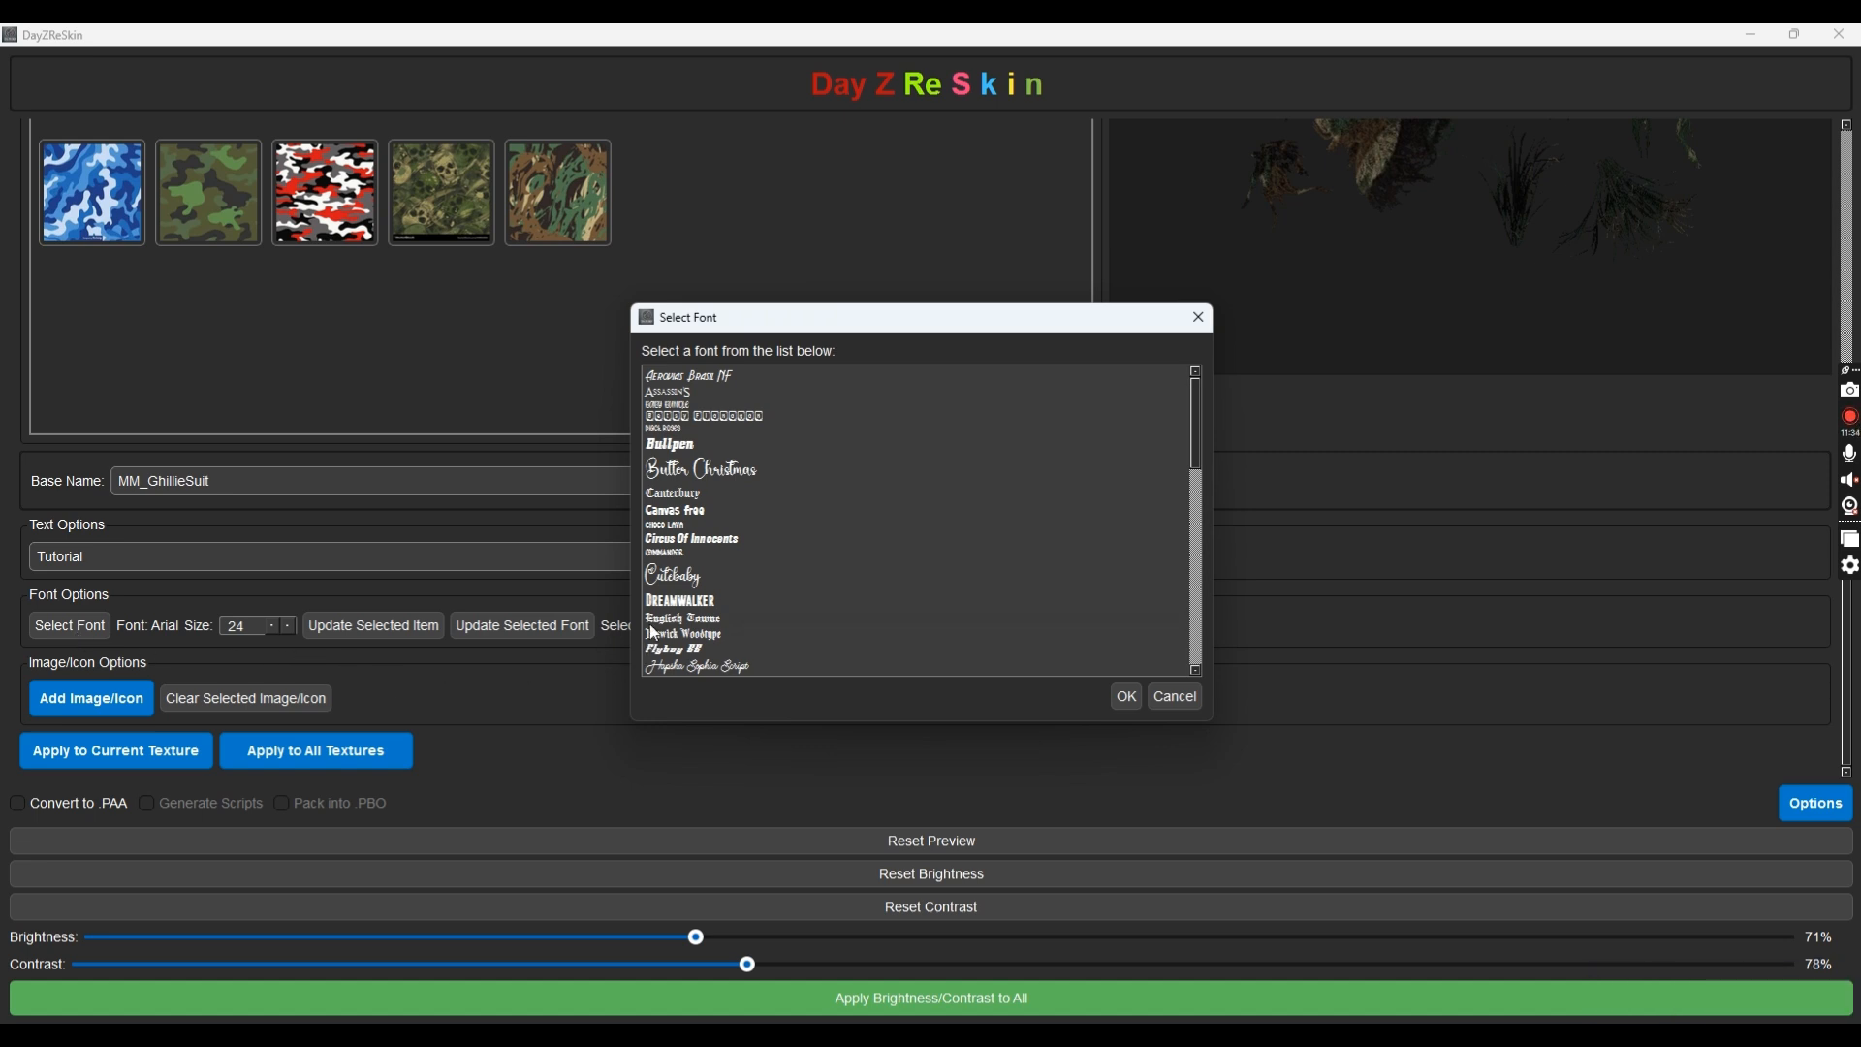
{"action": "scroll", "coordinate": [740, 495], "scroll_direction": "down", "scroll_amount": 10}
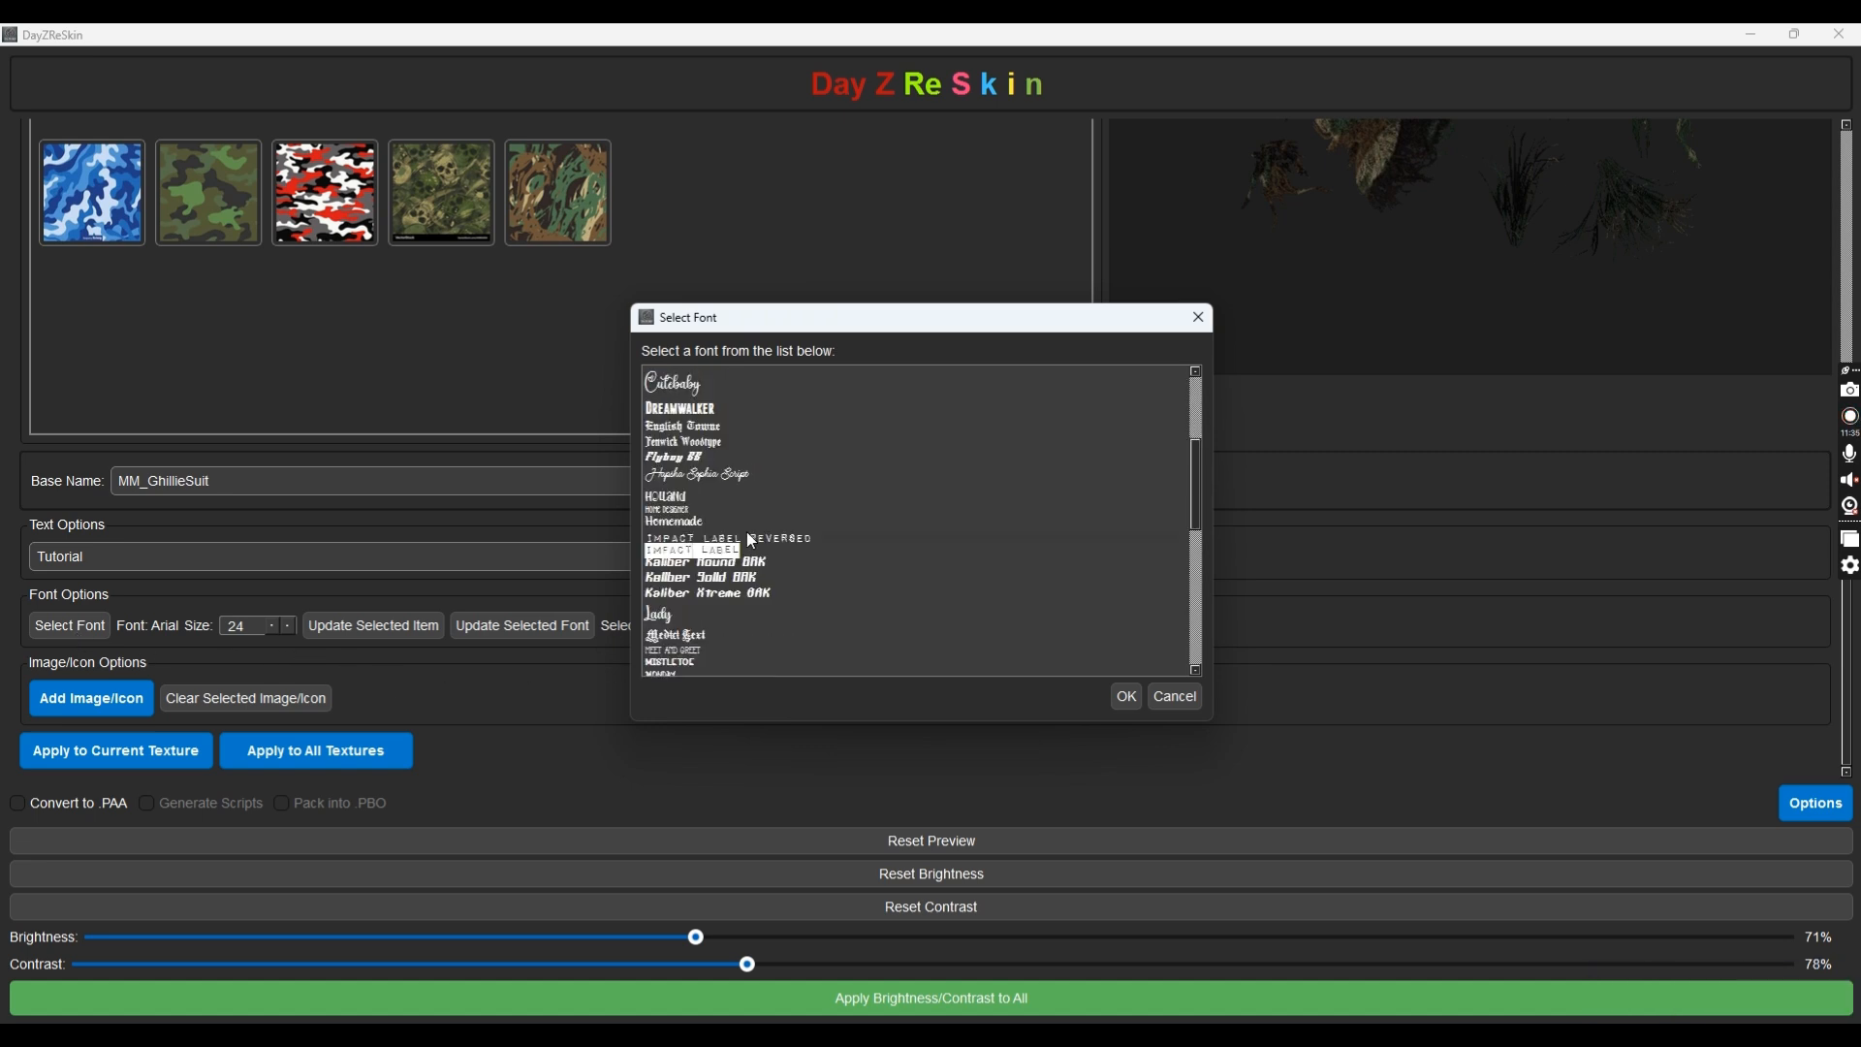
{"action": "scroll", "coordinate": [749, 533], "scroll_direction": "up", "scroll_amount": 9}
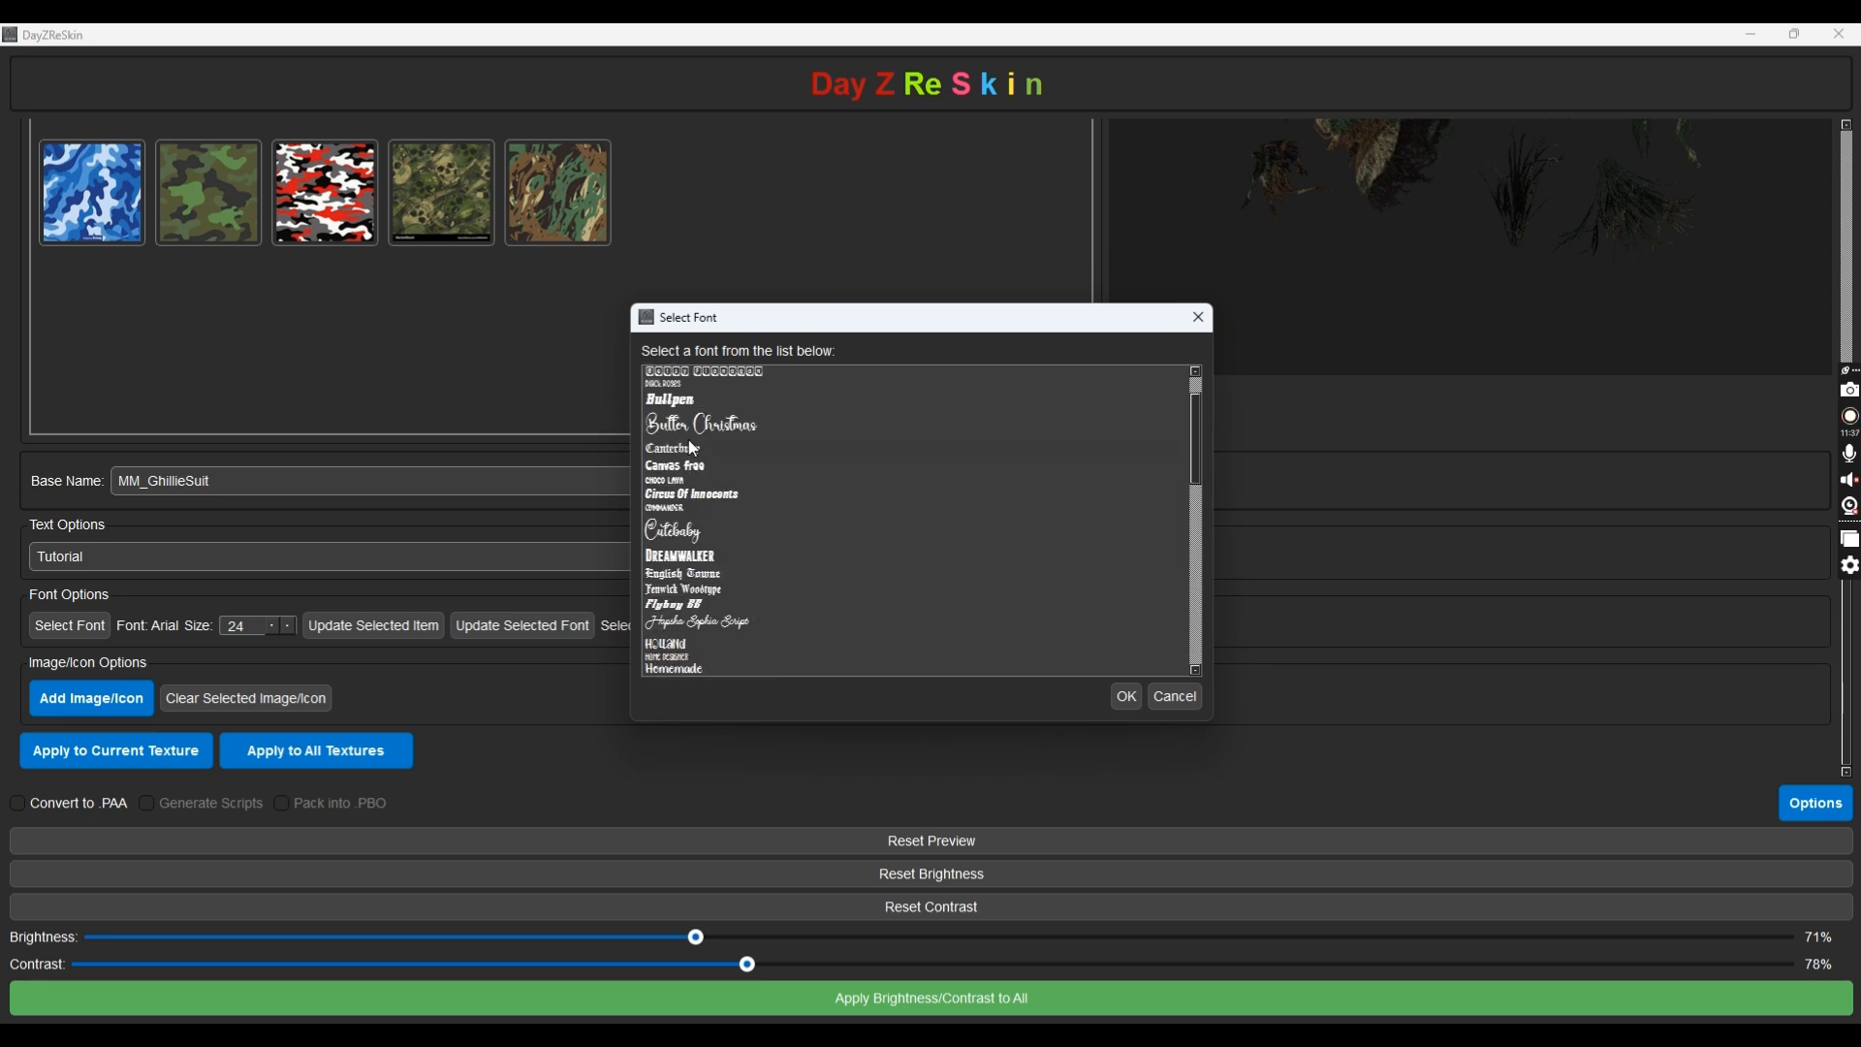
{"action": "scroll", "coordinate": [690, 446], "scroll_direction": "up", "scroll_amount": 1}
{"action": "left_click", "coordinate": [689, 443]}
{"action": "left_click", "coordinate": [1129, 697]}
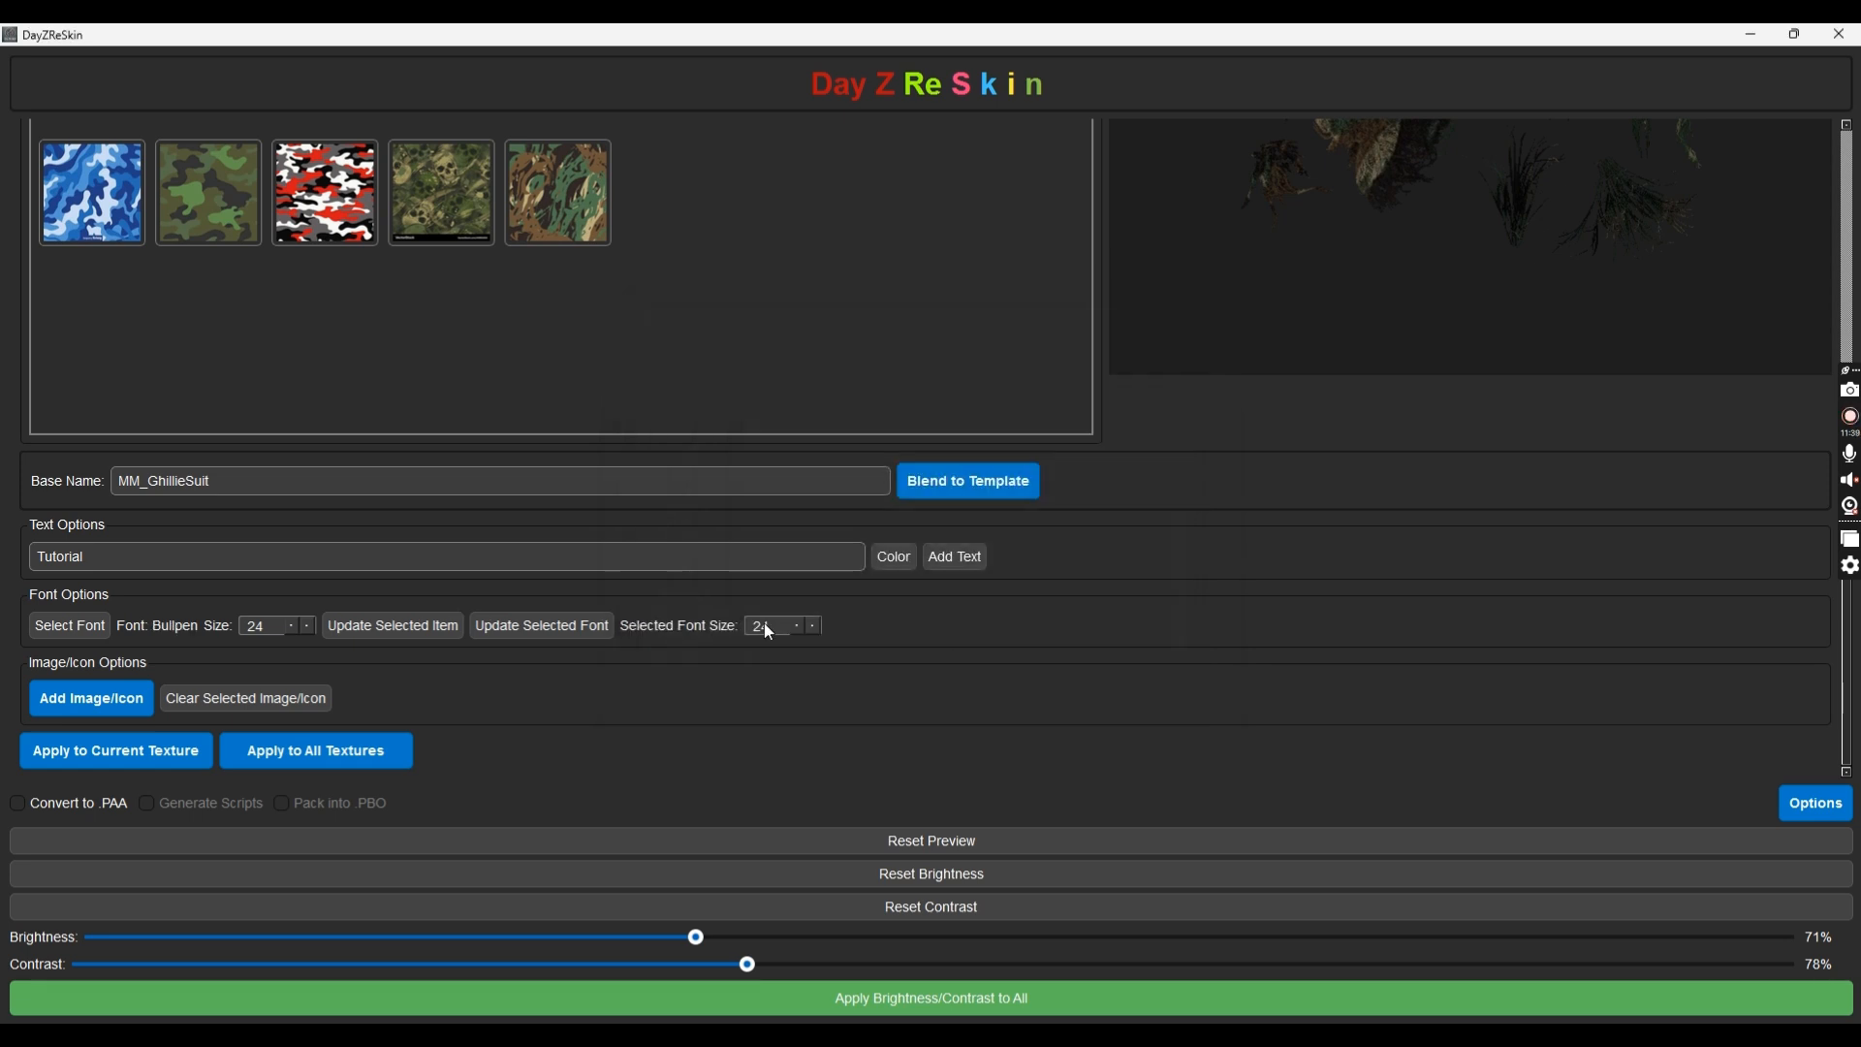
{"action": "double_click", "coordinate": [254, 626]}
Set the Font Options Size spin box to 75 for the Tutorial overlay text
{"action": "scroll", "coordinate": [631, 485], "scroll_direction": "up", "scroll_amount": 5}
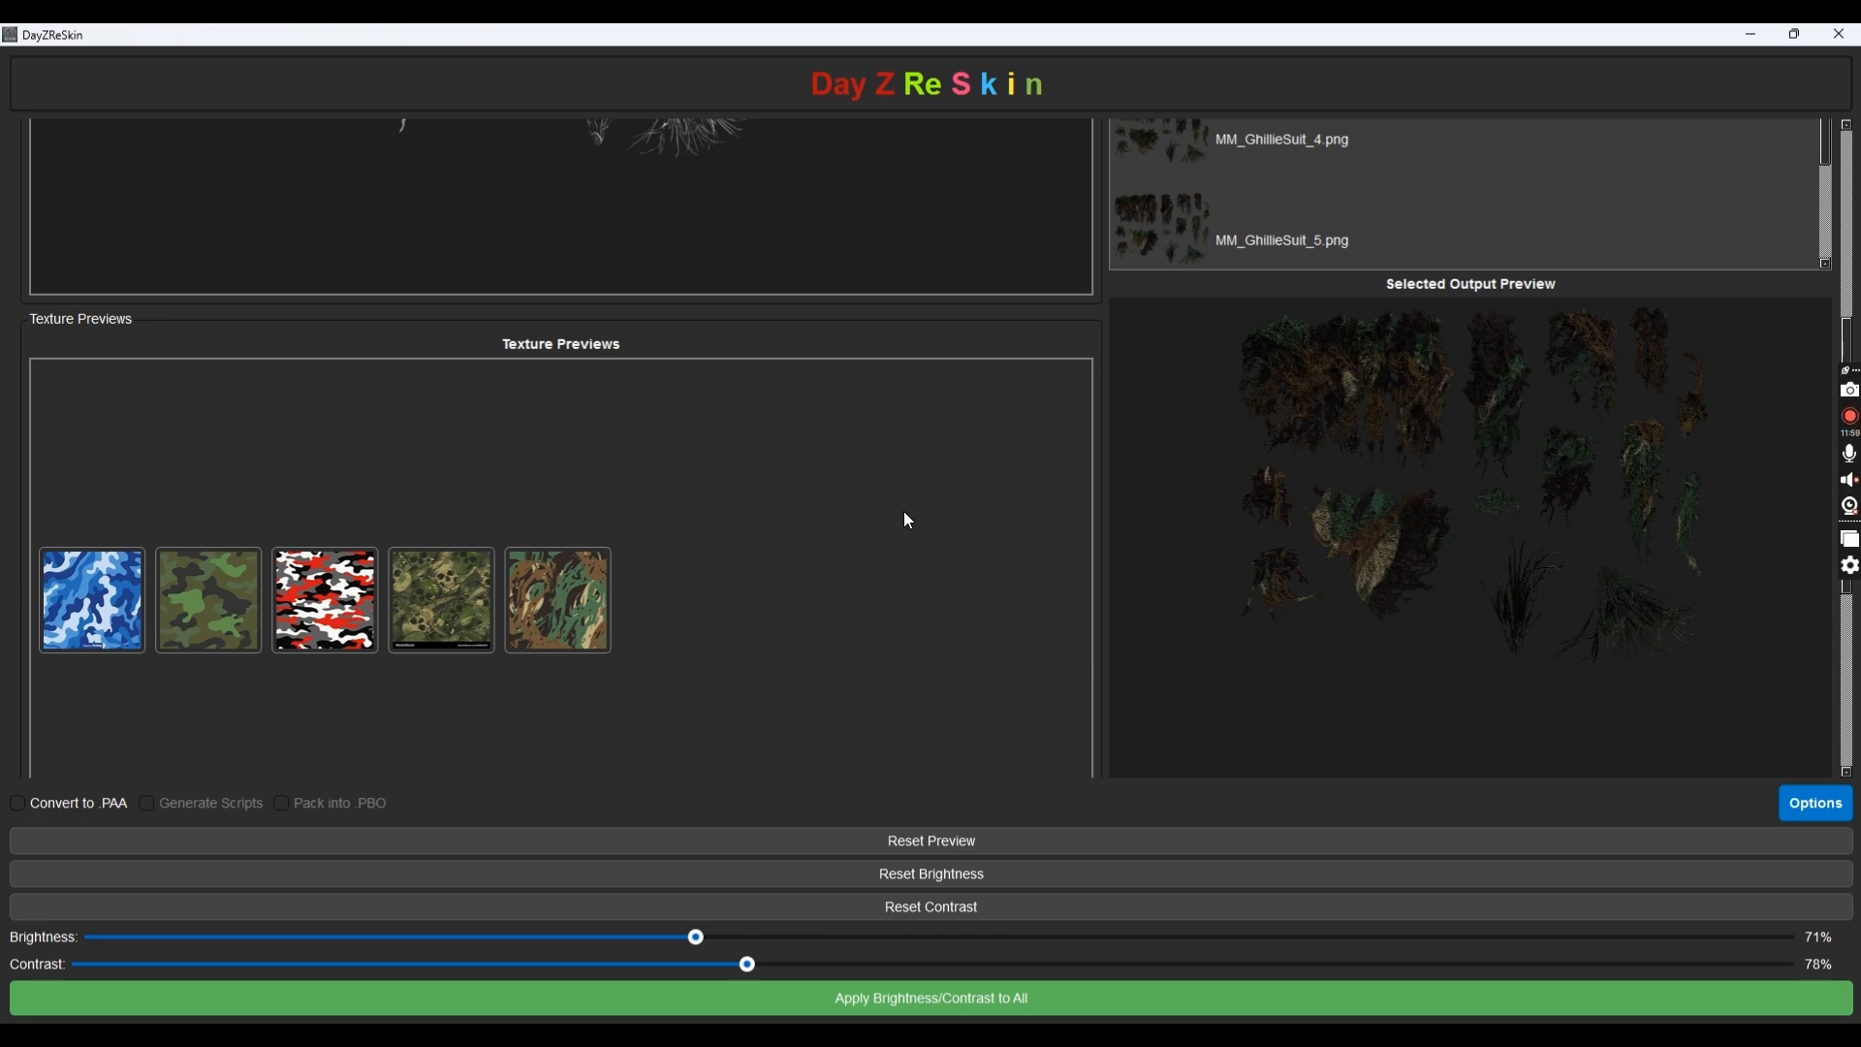
{"action": "scroll", "coordinate": [824, 528], "scroll_direction": "down", "scroll_amount": 5}
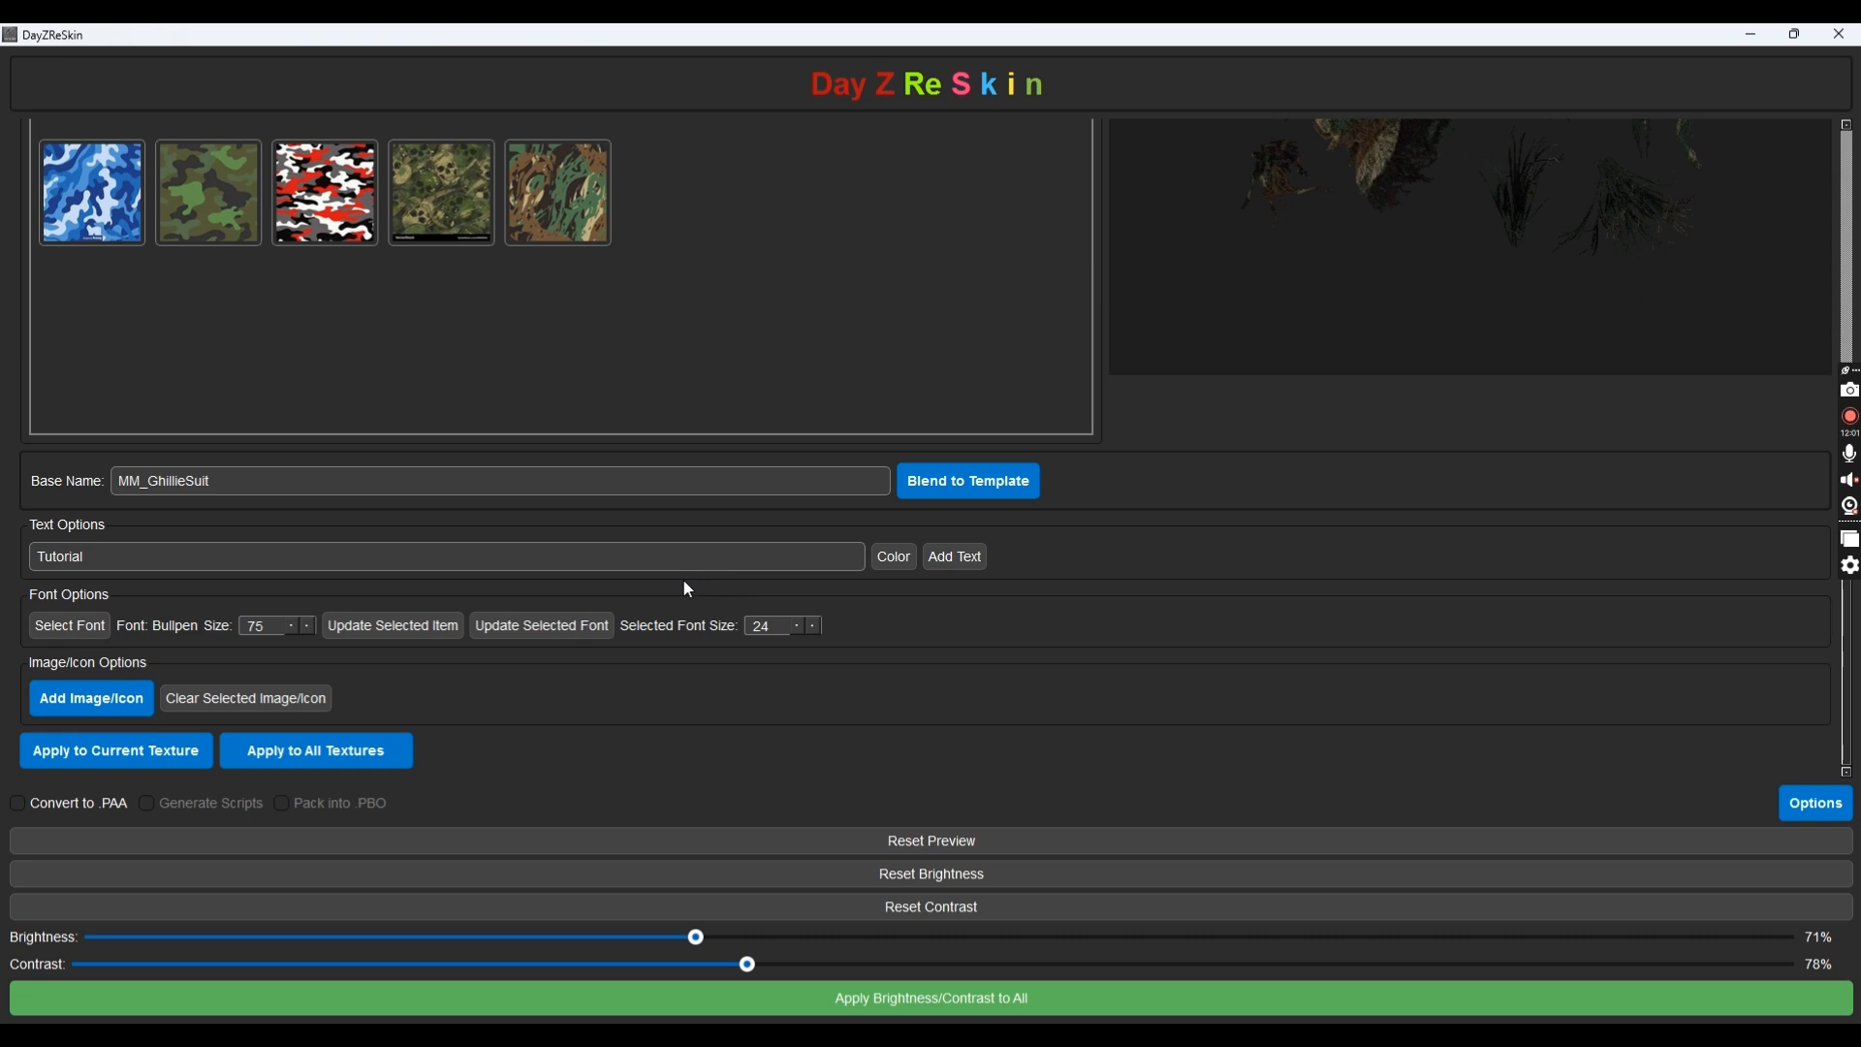
{"action": "left_click", "coordinate": [273, 619]}
Add the Tutorial label, drag it onto the upper-left foliage piece and rotate it
{"action": "left_click", "coordinate": [981, 560]}
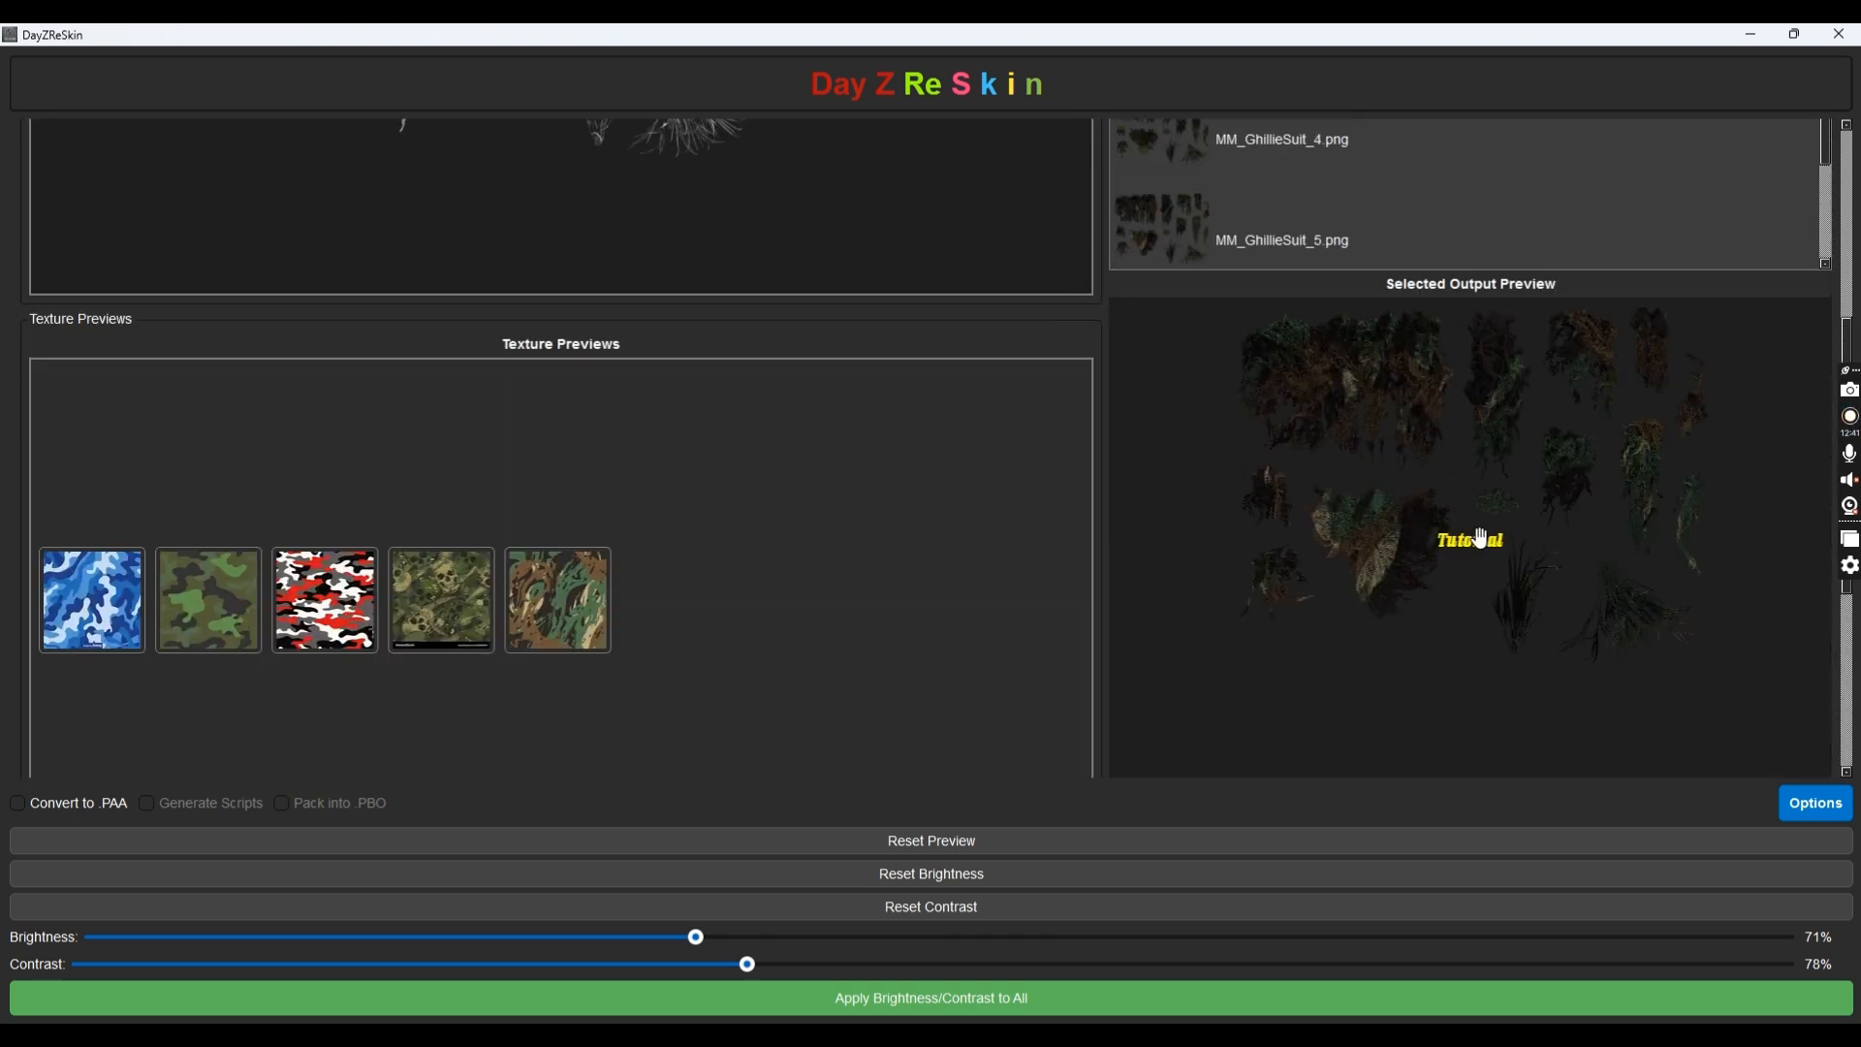
{"action": "left_click", "coordinate": [1474, 543]}
{"action": "left_click_drag", "start_coordinate": [1474, 544], "coordinate": [1306, 364]}
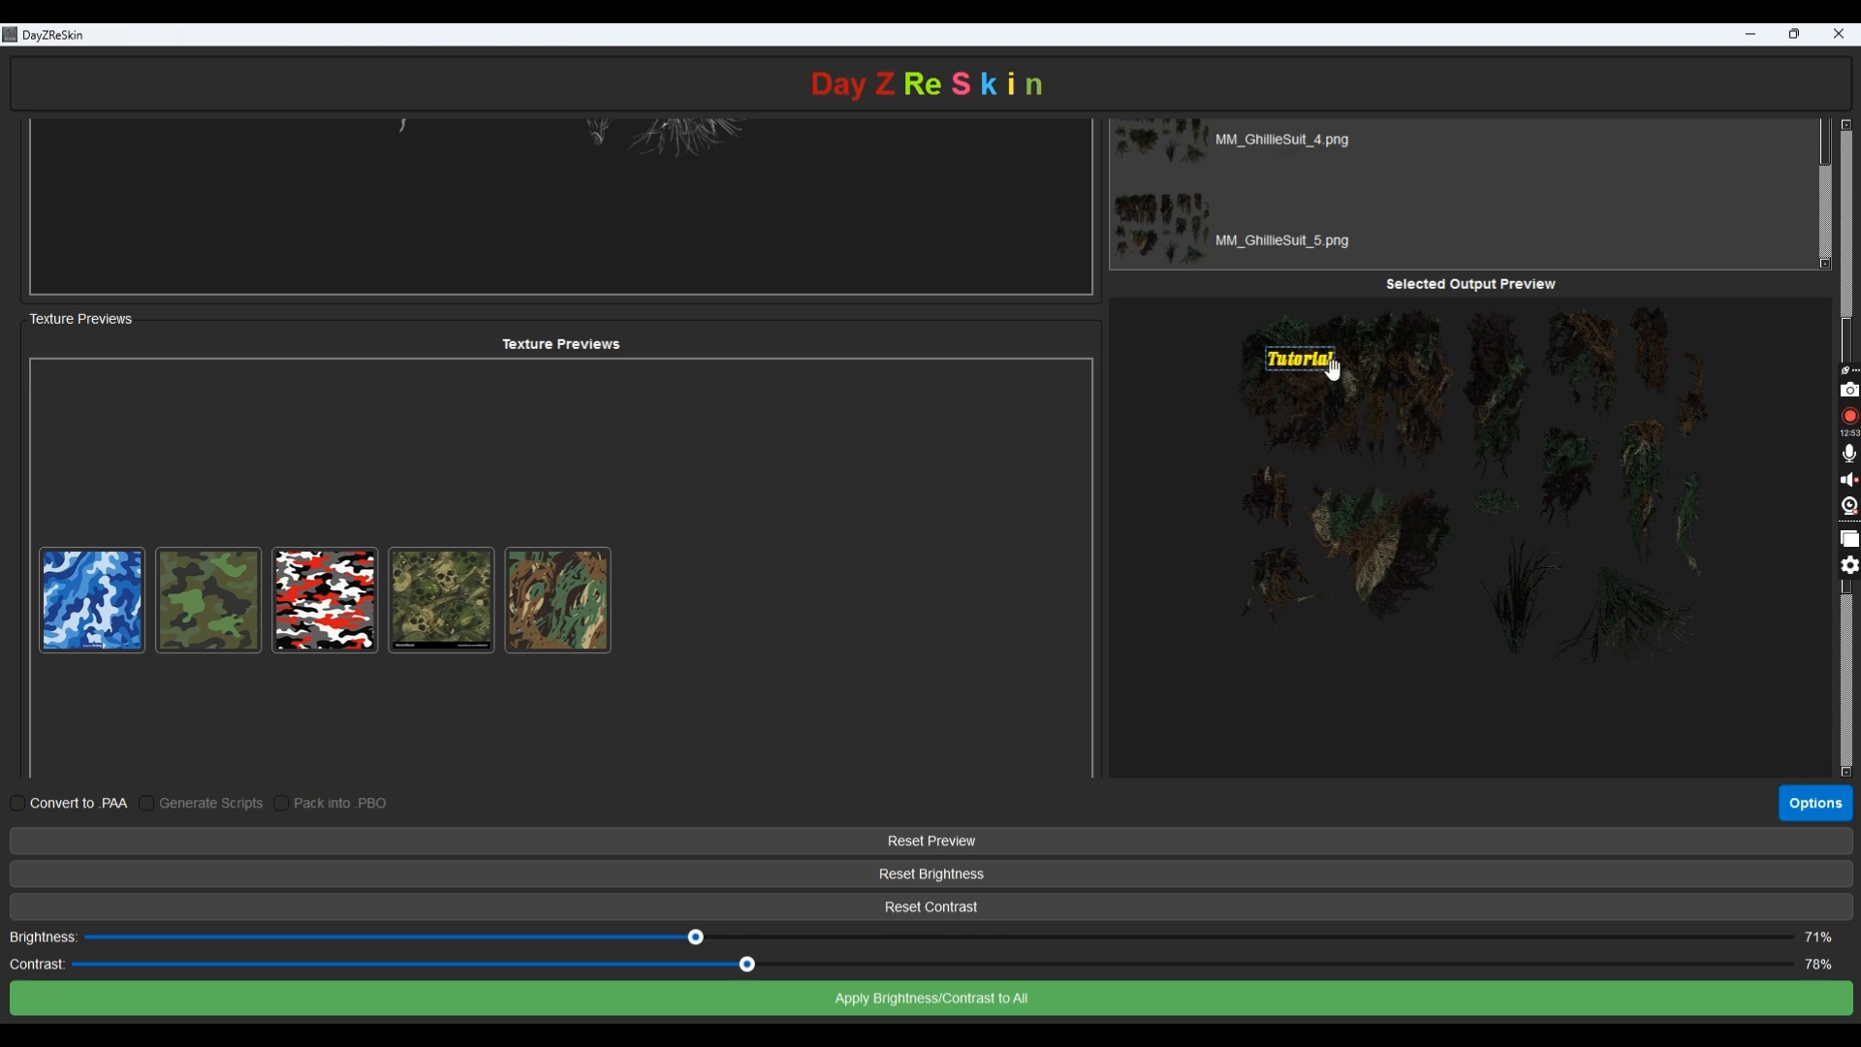
{"action": "scroll", "coordinate": [1327, 370], "scroll_direction": "up", "scroll_amount": 12}
{"action": "scroll", "coordinate": [1326, 369], "scroll_direction": "up", "scroll_amount": 20}
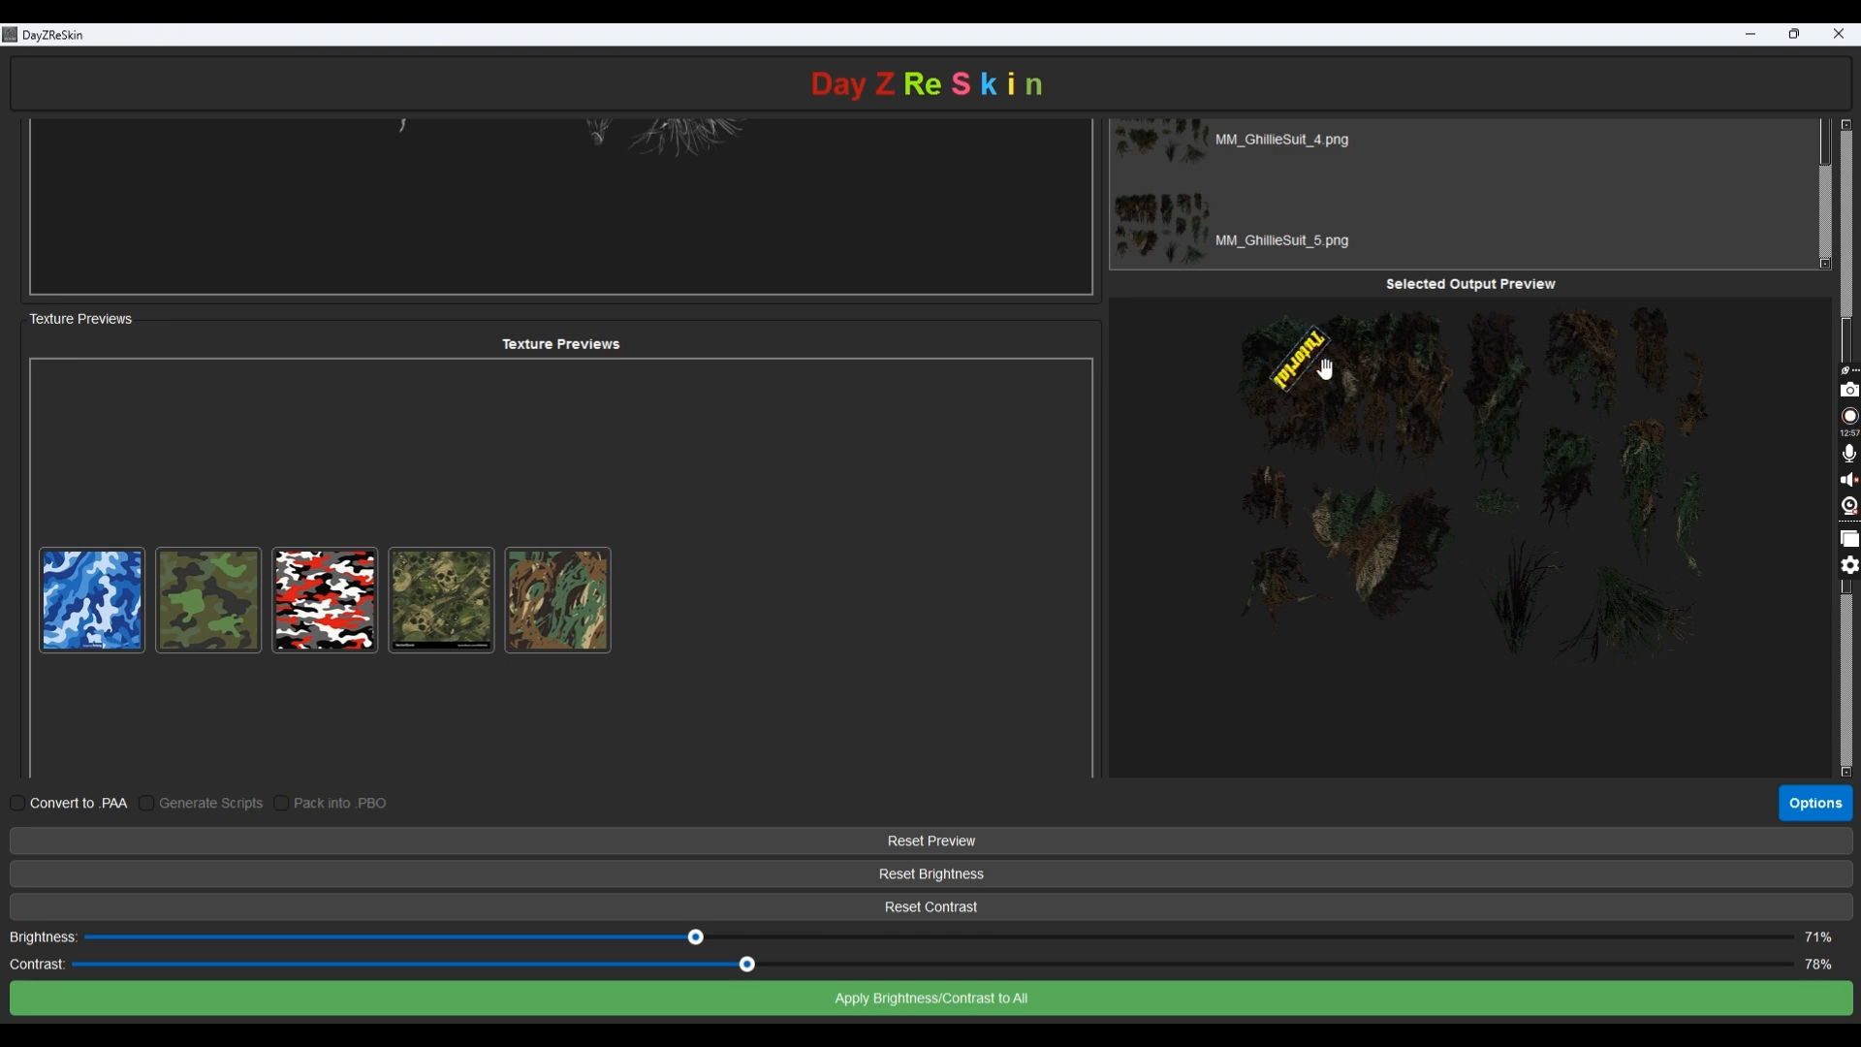
{"action": "scroll", "coordinate": [1326, 369], "scroll_direction": "up", "scroll_amount": 15}
{"action": "scroll", "coordinate": [1323, 369], "scroll_direction": "up", "scroll_amount": 15}
{"action": "scroll", "coordinate": [1324, 369], "scroll_direction": "up", "scroll_amount": 5}
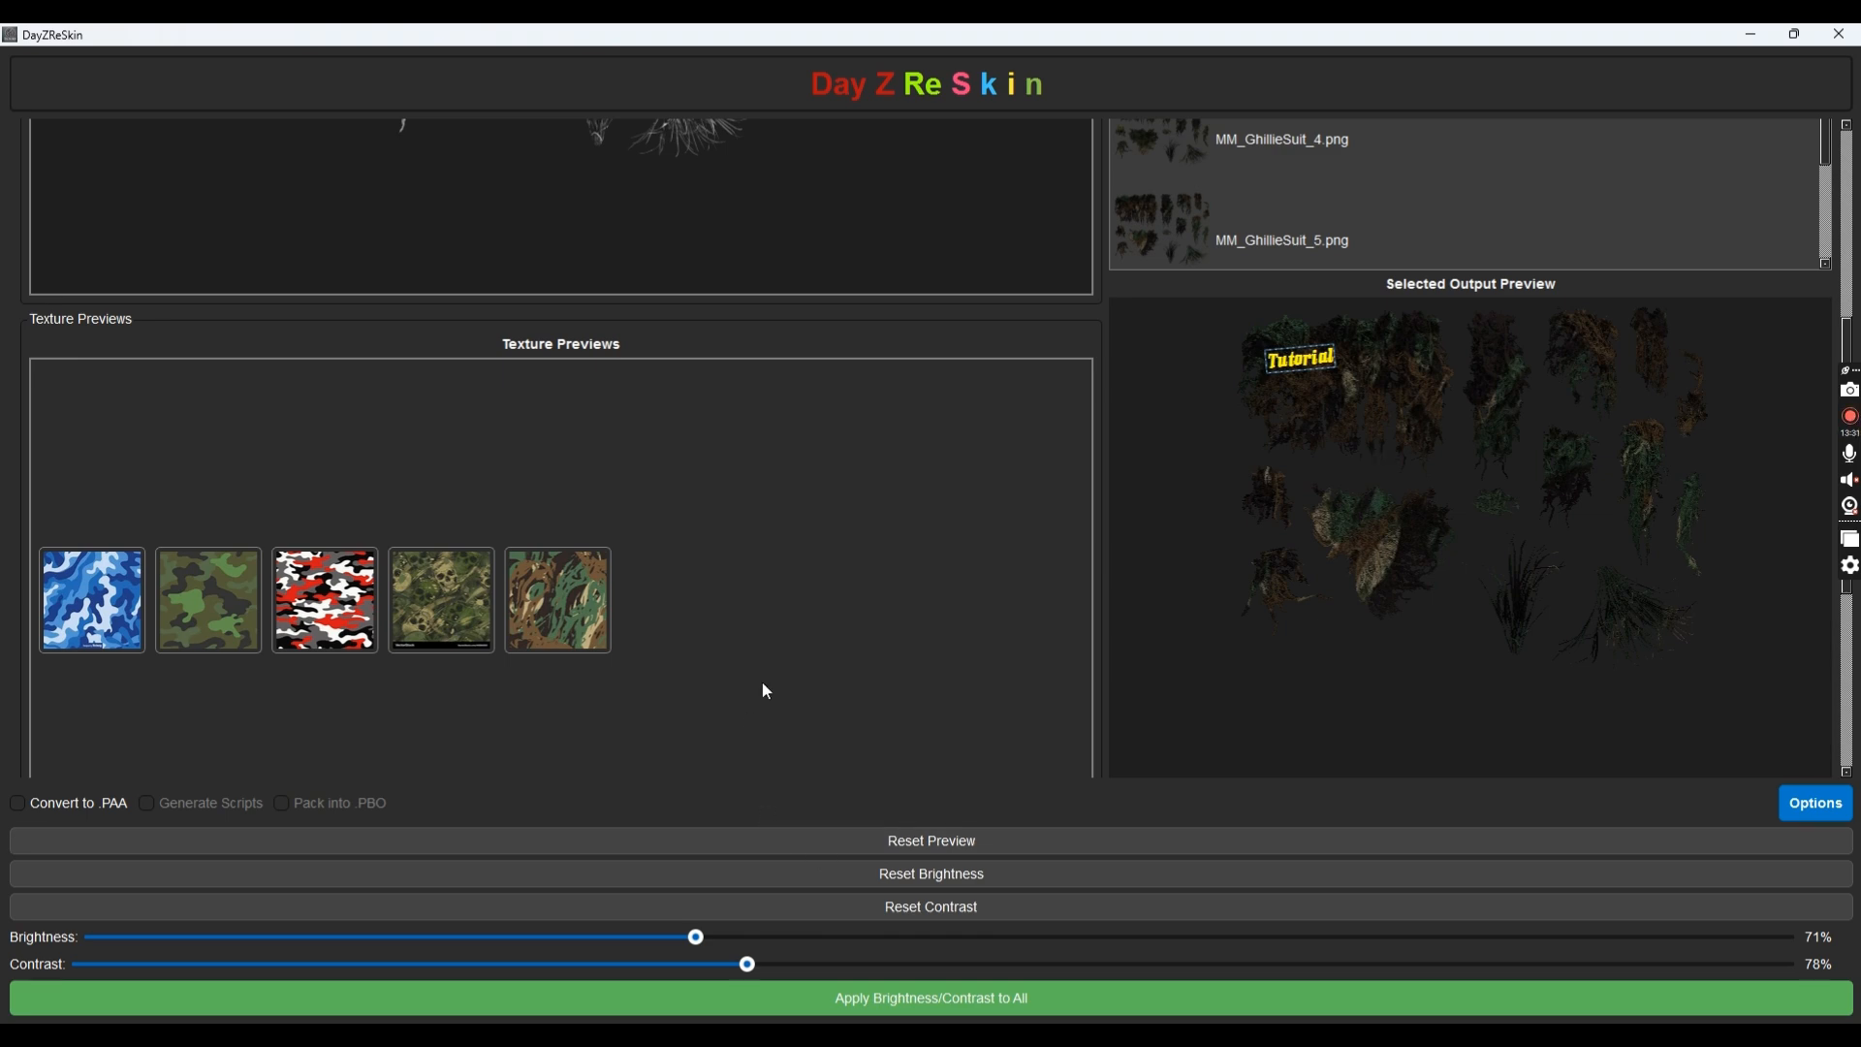
Change the placed label's Selected Font Size from 250 to 75
{"action": "scroll", "coordinate": [767, 691], "scroll_direction": "down", "scroll_amount": 1}
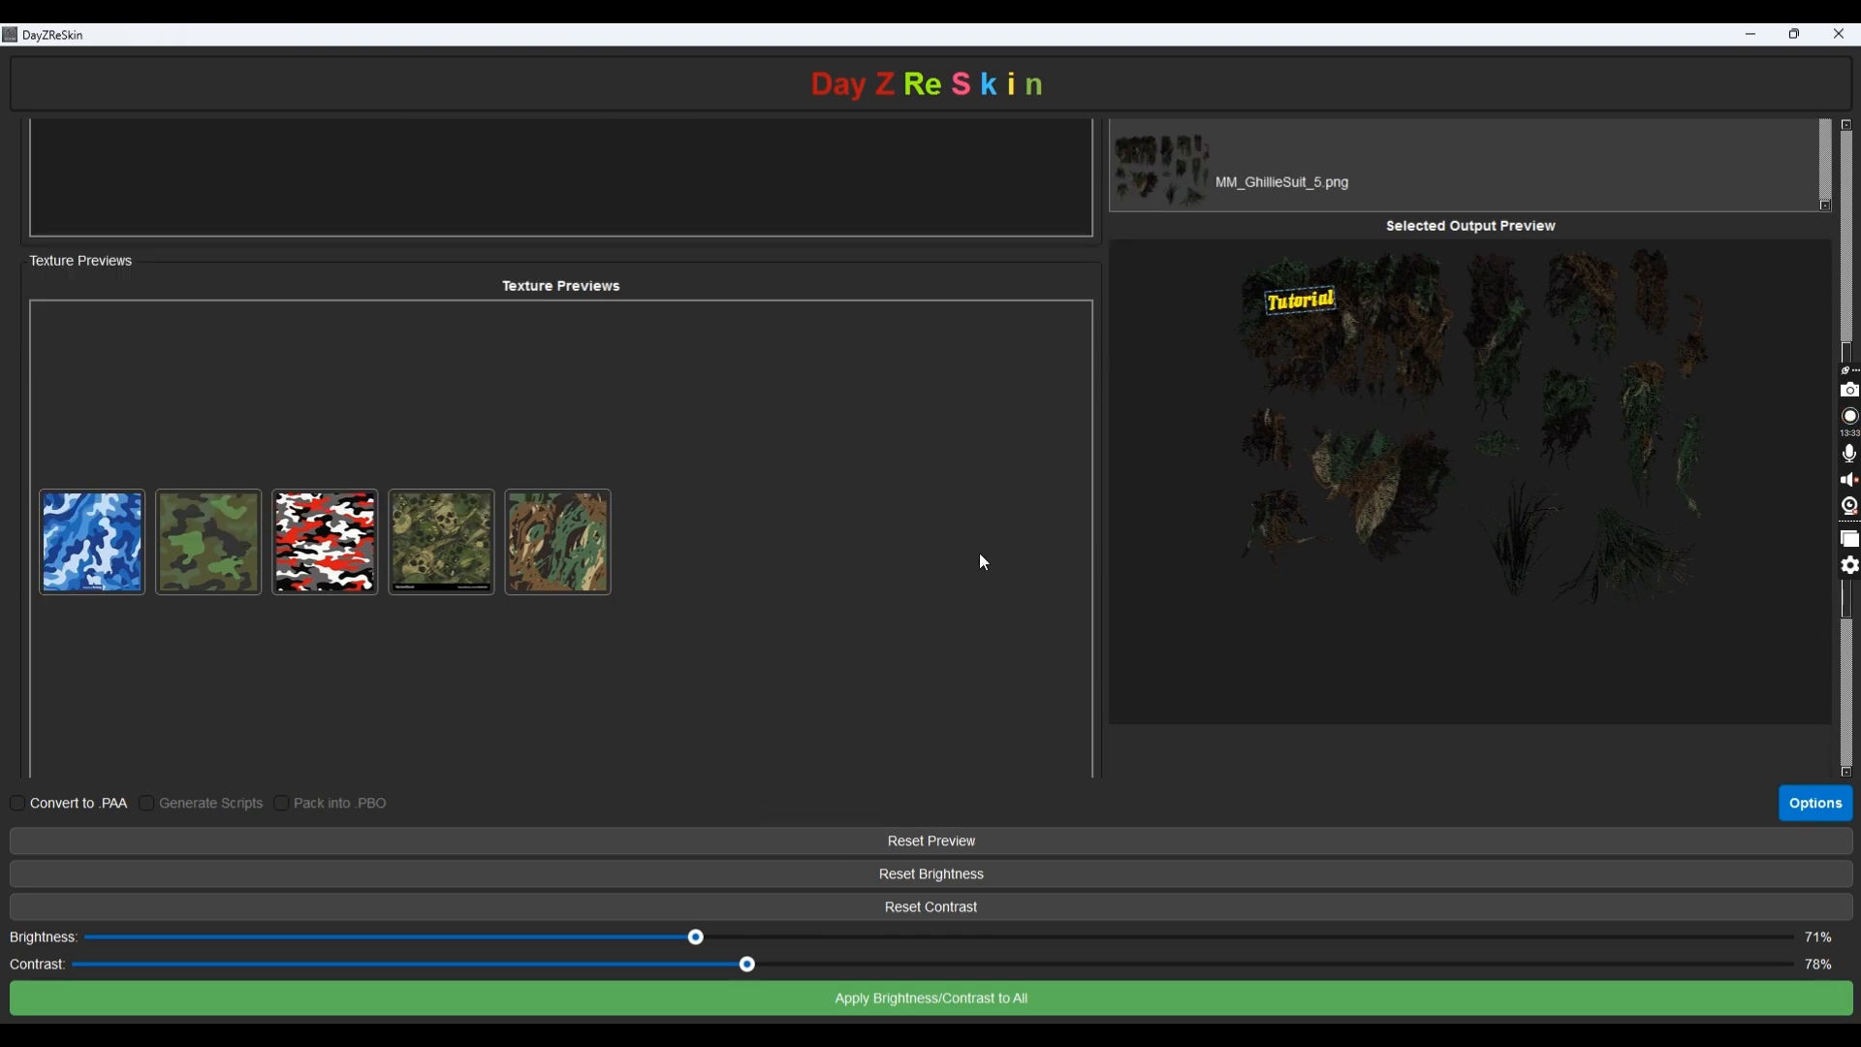
{"action": "scroll", "coordinate": [775, 531], "scroll_direction": "down", "scroll_amount": 6}
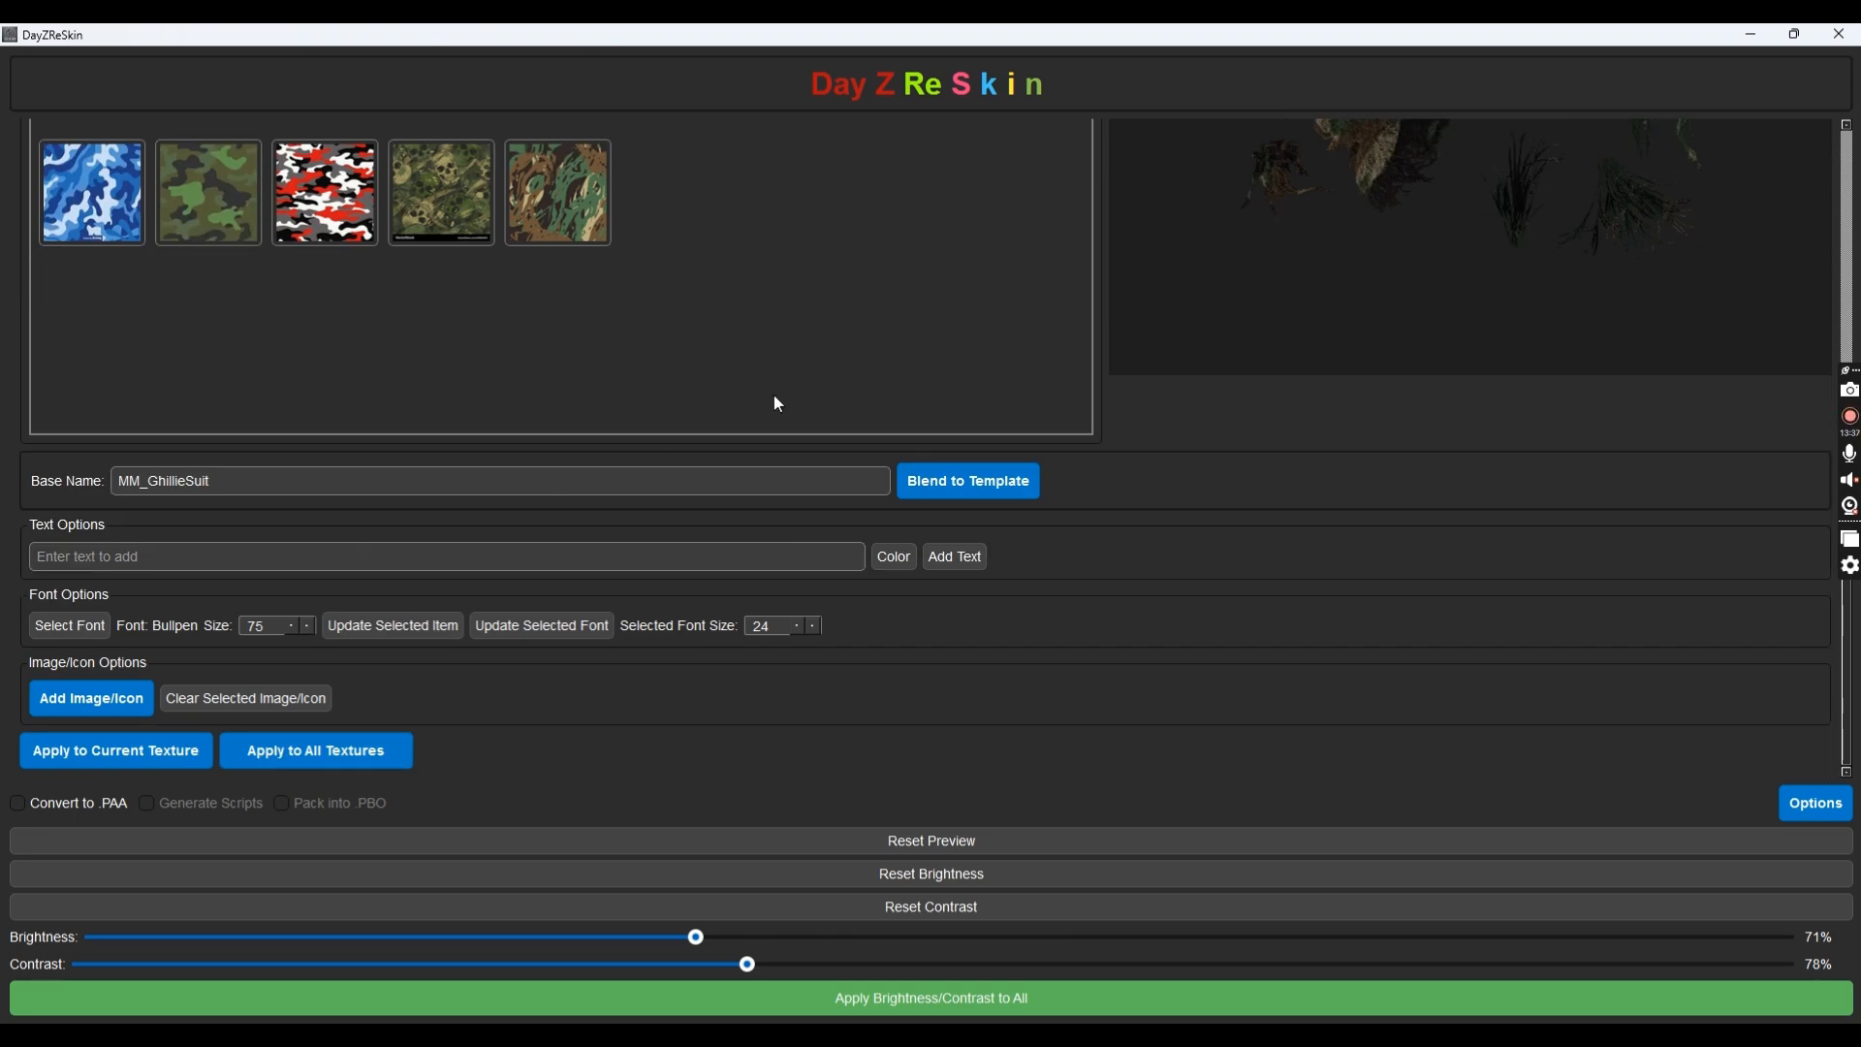
{"action": "scroll", "coordinate": [802, 465], "scroll_direction": "up", "scroll_amount": 3}
{"action": "scroll", "coordinate": [818, 669], "scroll_direction": "down", "scroll_amount": 2}
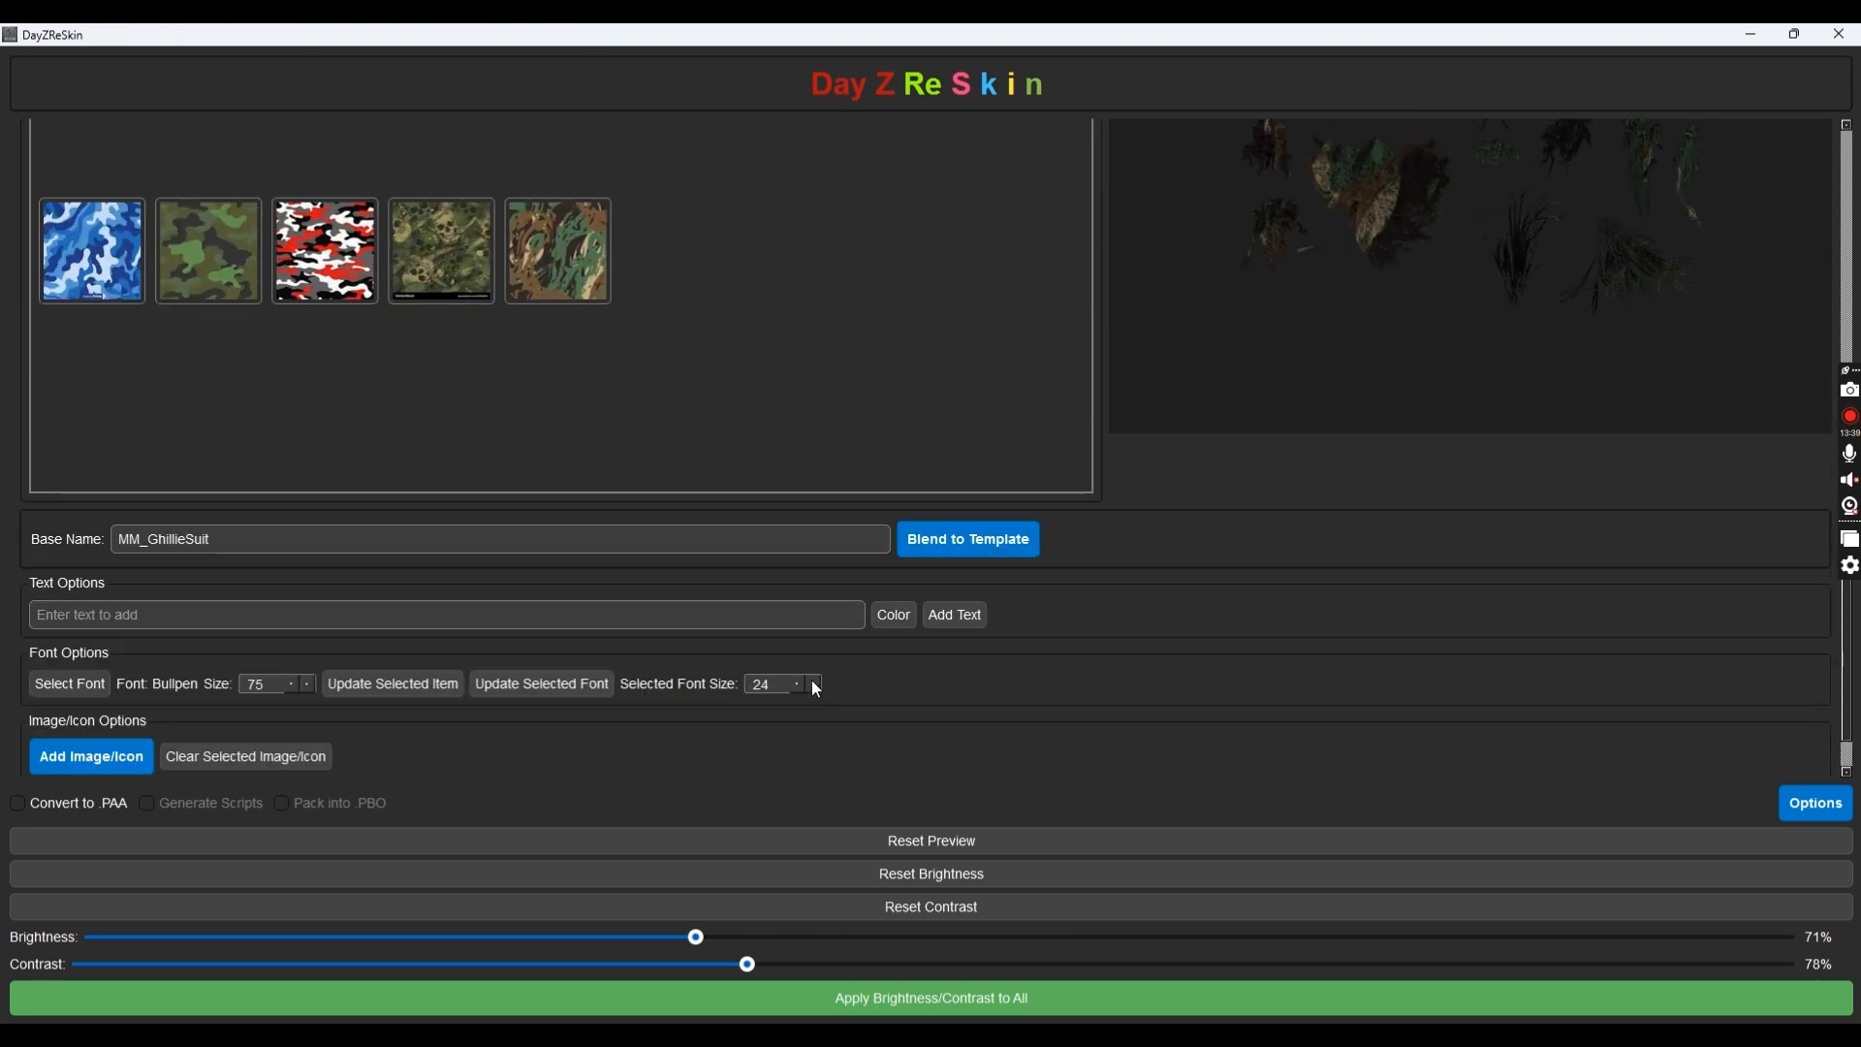
{"action": "left_click_drag", "start_coordinate": [783, 685], "coordinate": [603, 667]}
{"action": "type", "text": "2"}
{"action": "scroll", "coordinate": [1067, 290], "scroll_direction": "up", "scroll_amount": 5}
{"action": "scroll", "coordinate": [926, 460], "scroll_direction": "down", "scroll_amount": 1}
{"action": "scroll", "coordinate": [926, 461], "scroll_direction": "down", "scroll_amount": 3}
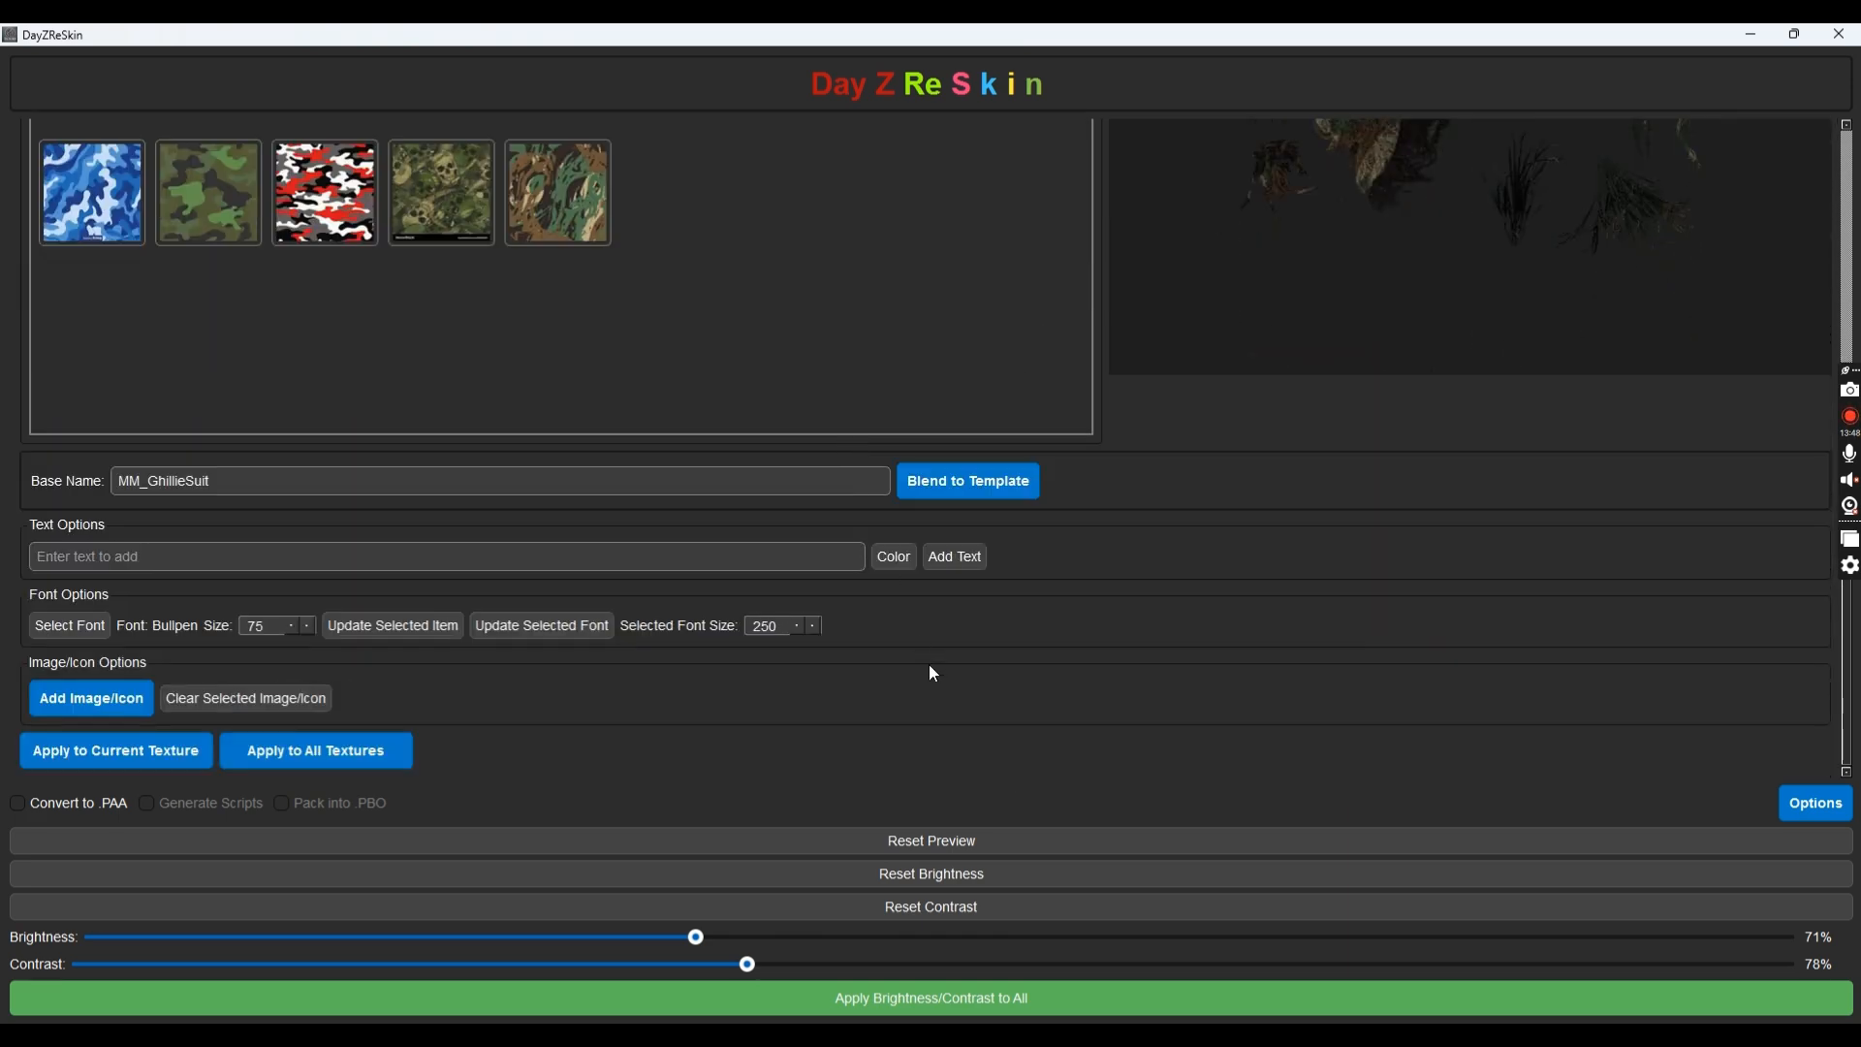
{"action": "double_click", "coordinate": [792, 631]}
{"action": "type", "text": "75"}
{"action": "scroll", "coordinate": [897, 262], "scroll_direction": "up", "scroll_amount": 2}
{"action": "scroll", "coordinate": [678, 320], "scroll_direction": "down", "scroll_amount": 2}
Overlay DrewsToolsVIP.png from the DayZReSkin Icon folder onto the output texture and select it
{"action": "left_click", "coordinate": [95, 713]}
{"action": "scroll", "coordinate": [106, 242], "scroll_direction": "up", "scroll_amount": 4}
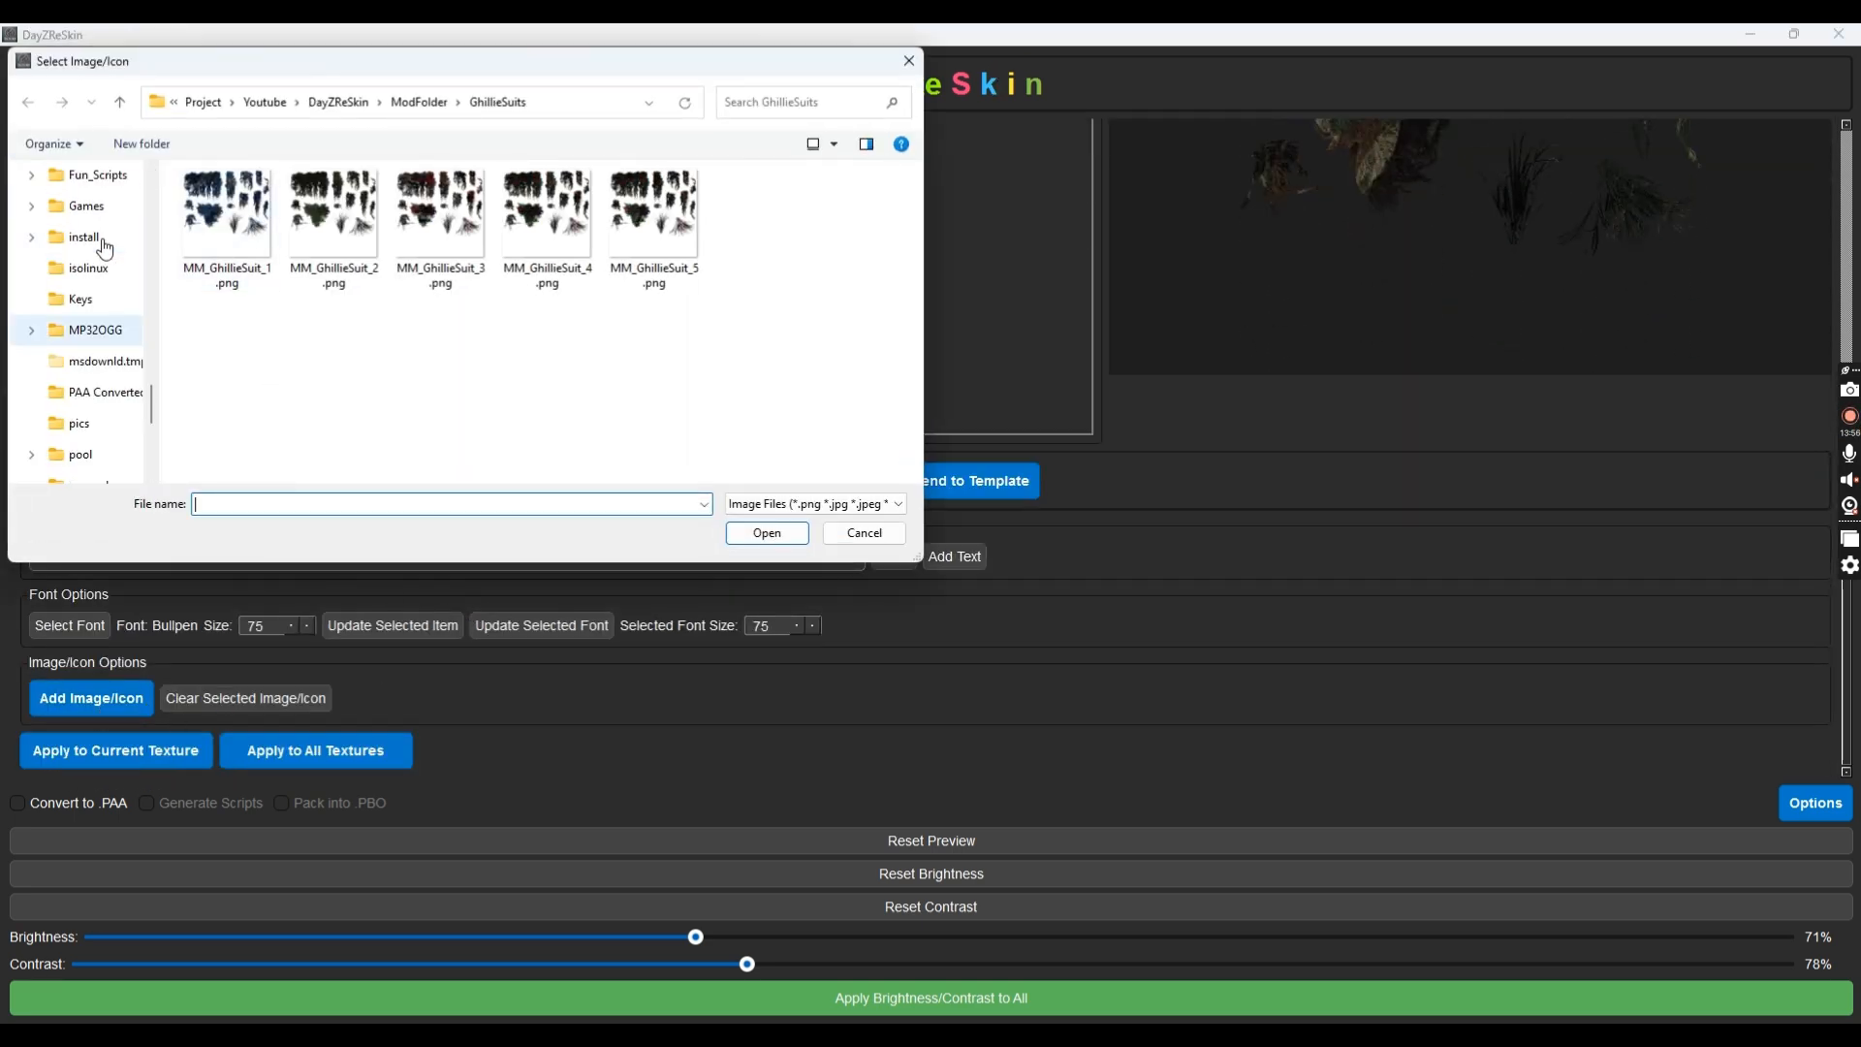
{"action": "left_click", "coordinate": [412, 103]}
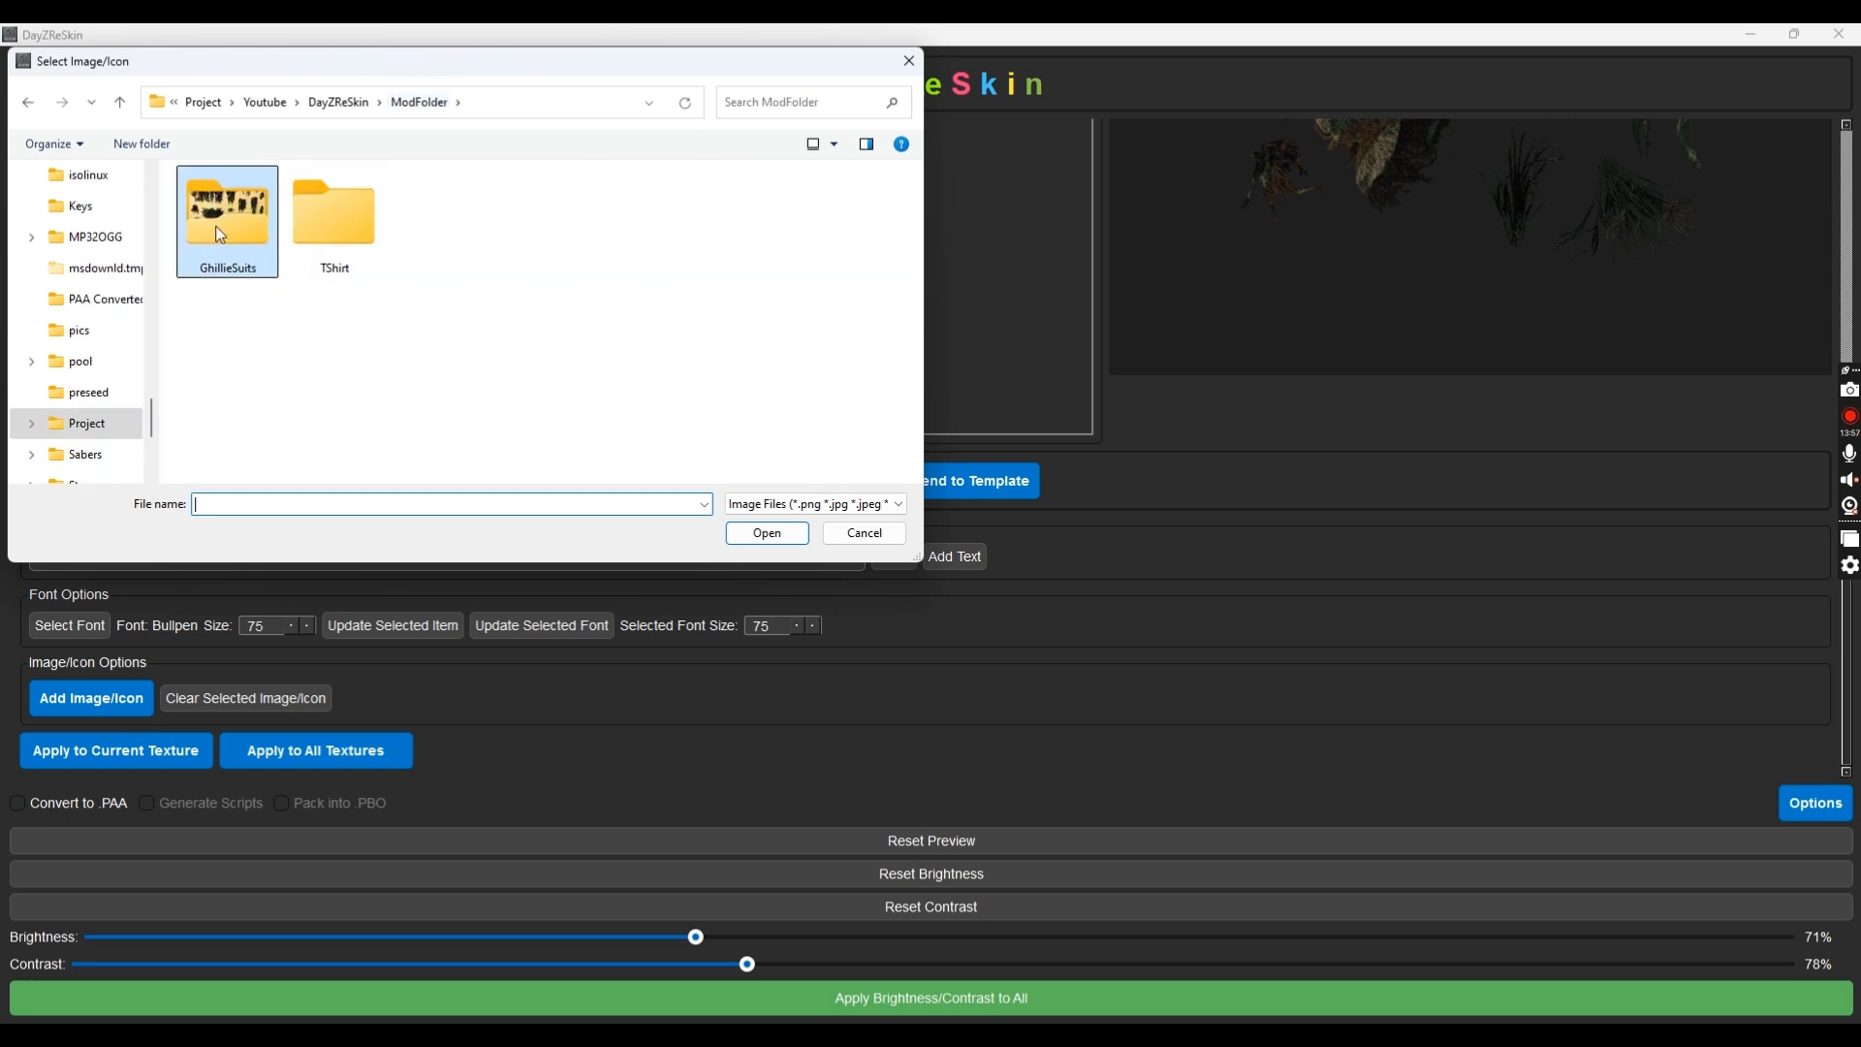
{"action": "left_click", "coordinate": [341, 103]}
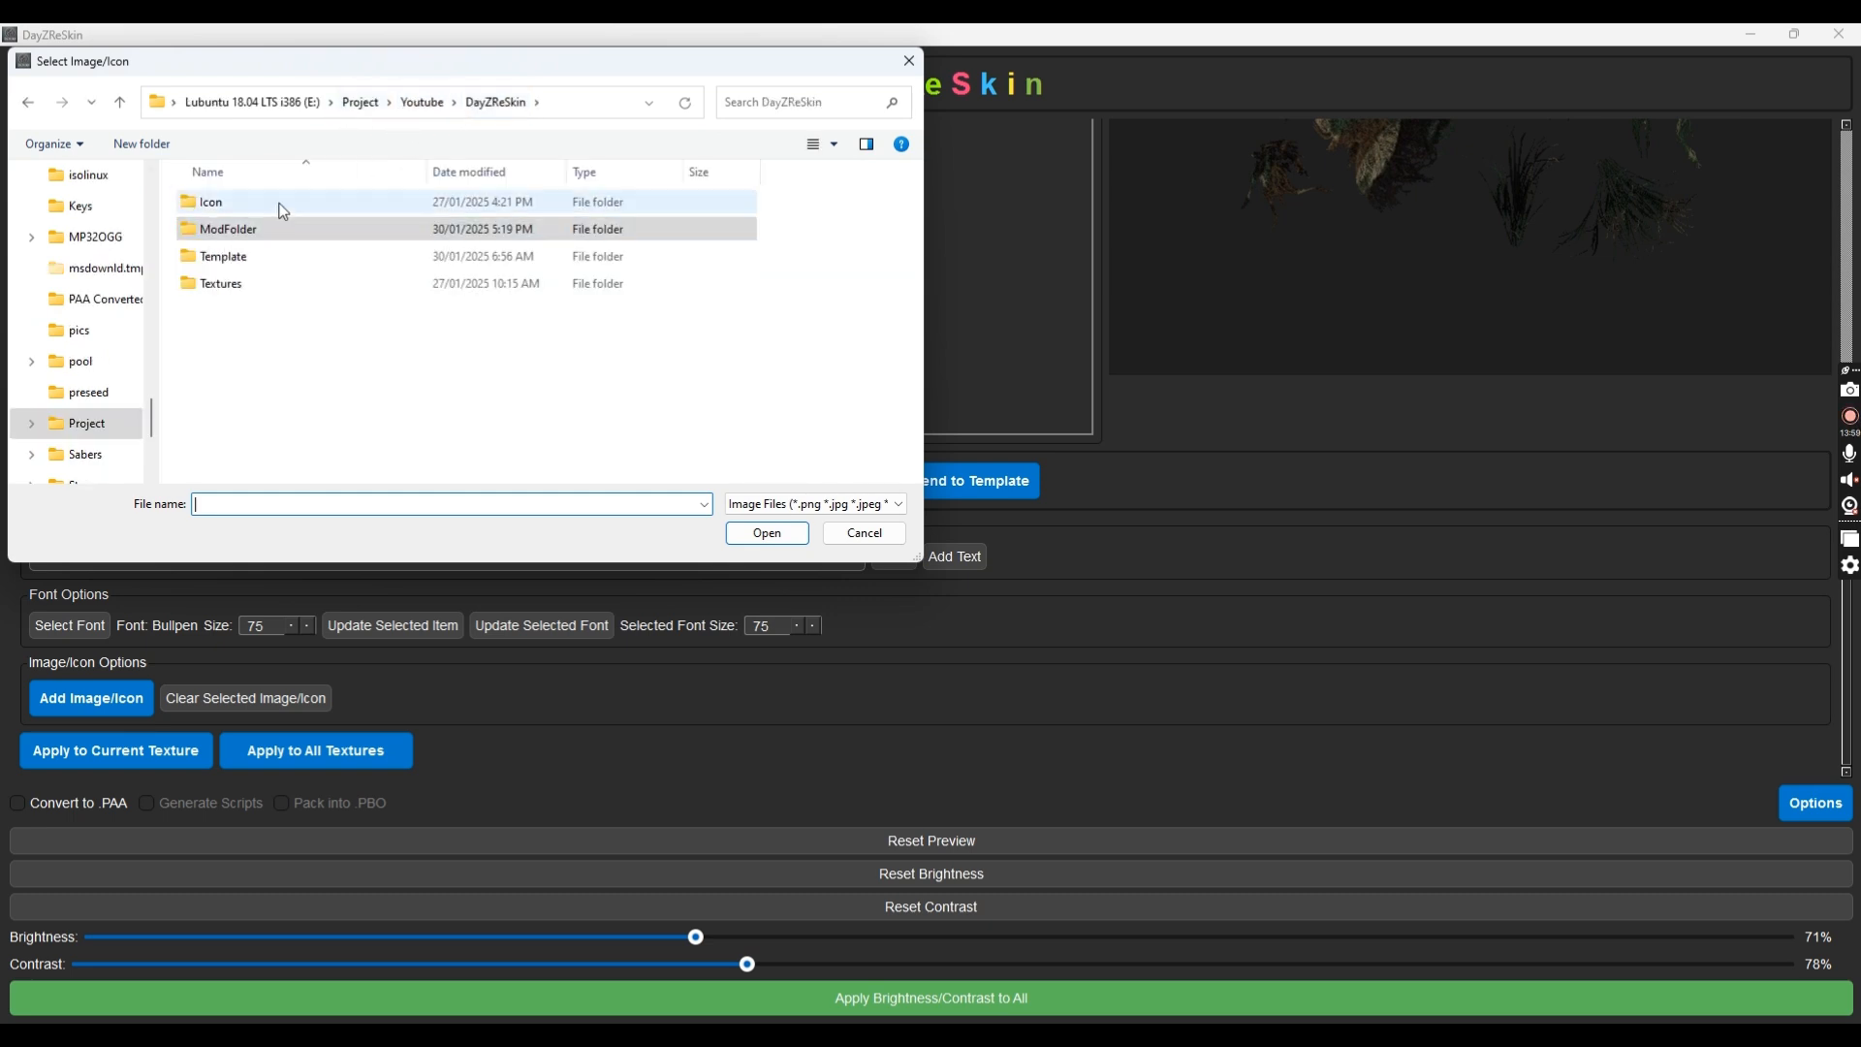
{"action": "double_click", "coordinate": [278, 204]}
{"action": "left_click", "coordinate": [223, 211]}
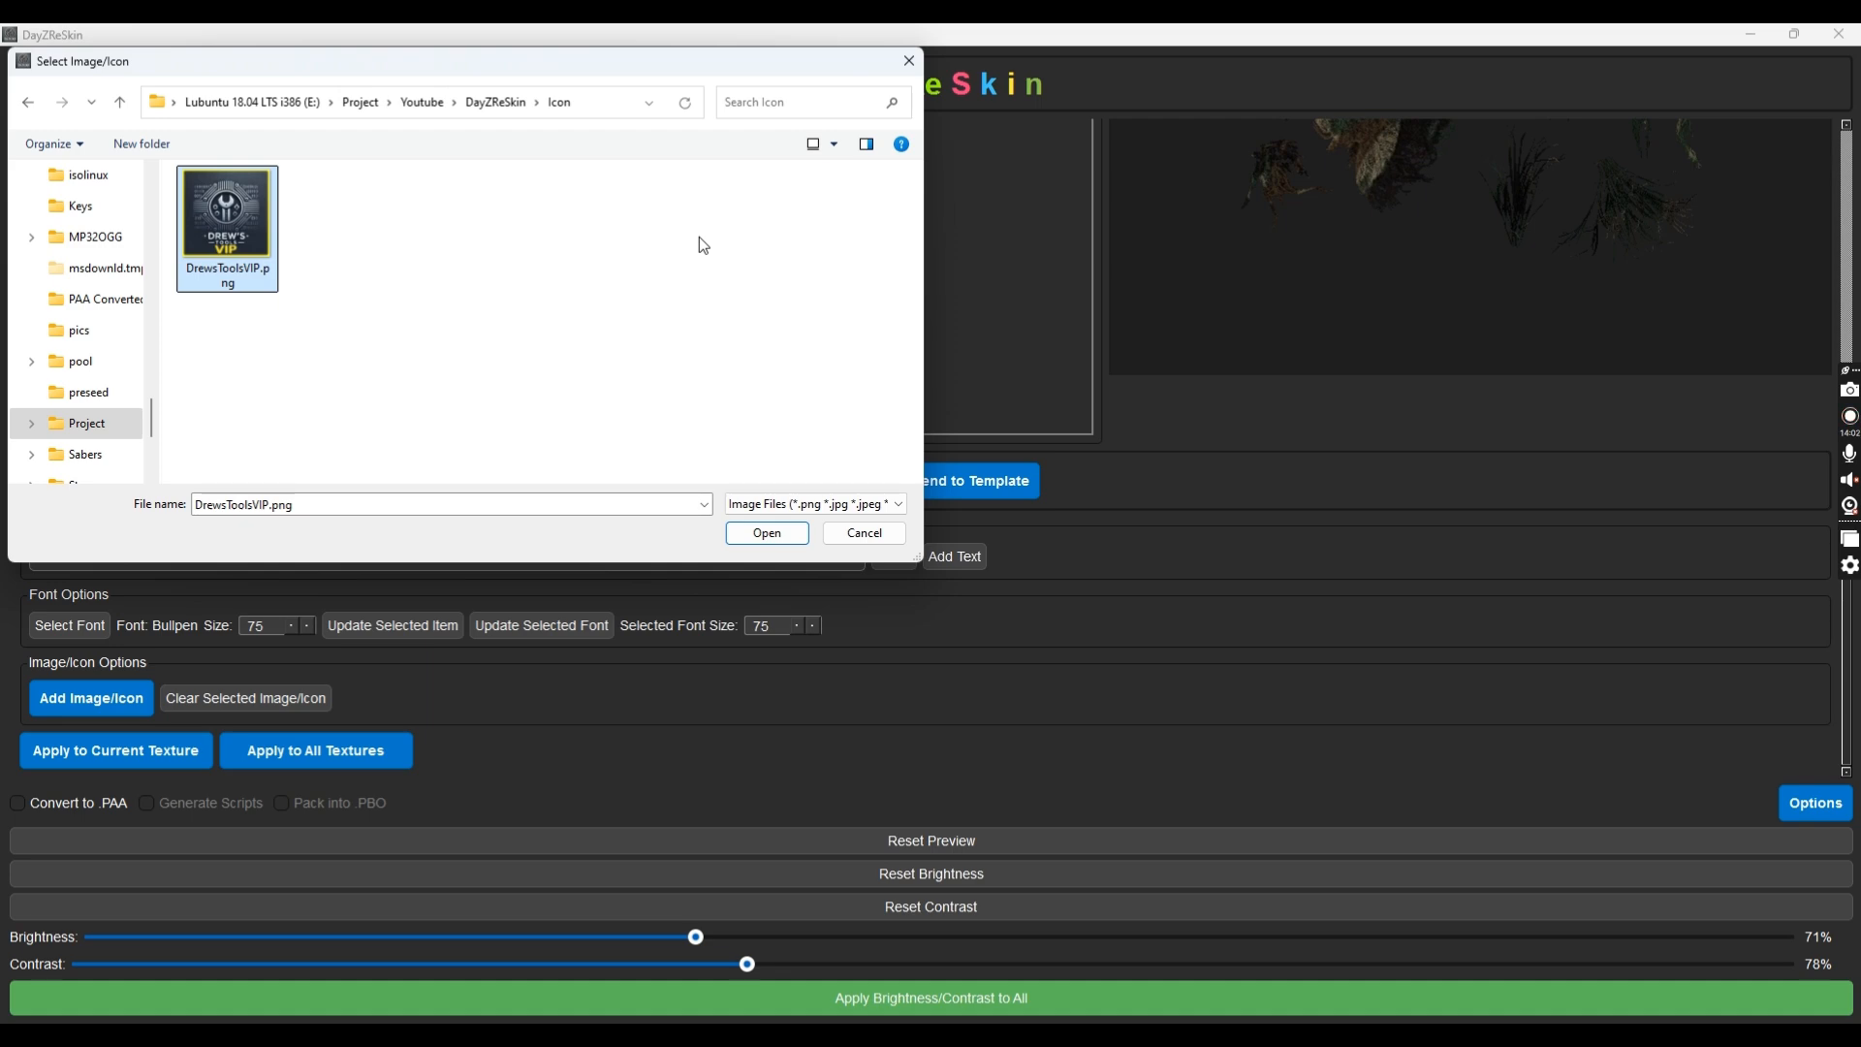
{"action": "key", "text": "Return"}
{"action": "scroll", "coordinate": [844, 171], "scroll_direction": "up", "scroll_amount": 6}
{"action": "left_click", "coordinate": [1491, 506]}
Scroll over the DrewsToolsVIP logo to shrink it and tilt it into a small badge
{"action": "scroll", "coordinate": [1478, 539], "scroll_direction": "up", "scroll_amount": 2}
{"action": "scroll", "coordinate": [1477, 539], "scroll_direction": "down", "scroll_amount": 6}
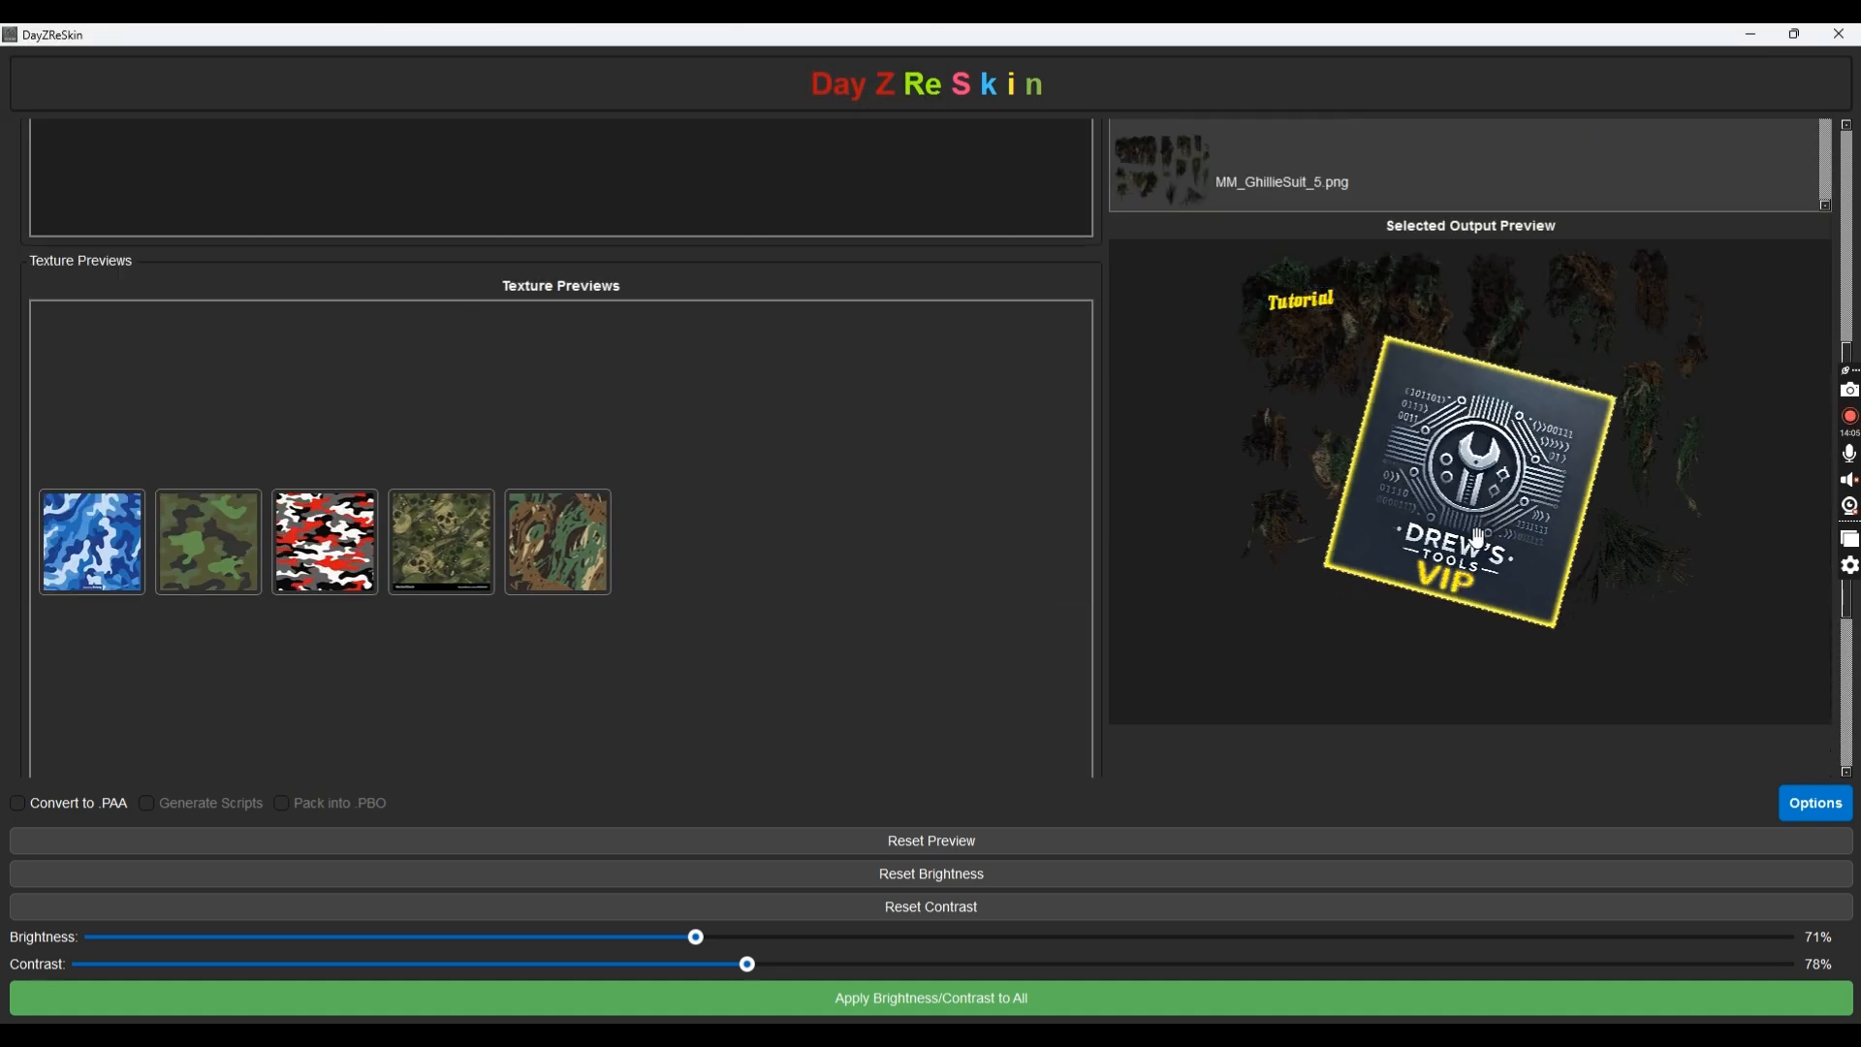
{"action": "scroll", "coordinate": [1477, 539], "scroll_direction": "down", "scroll_amount": 4}
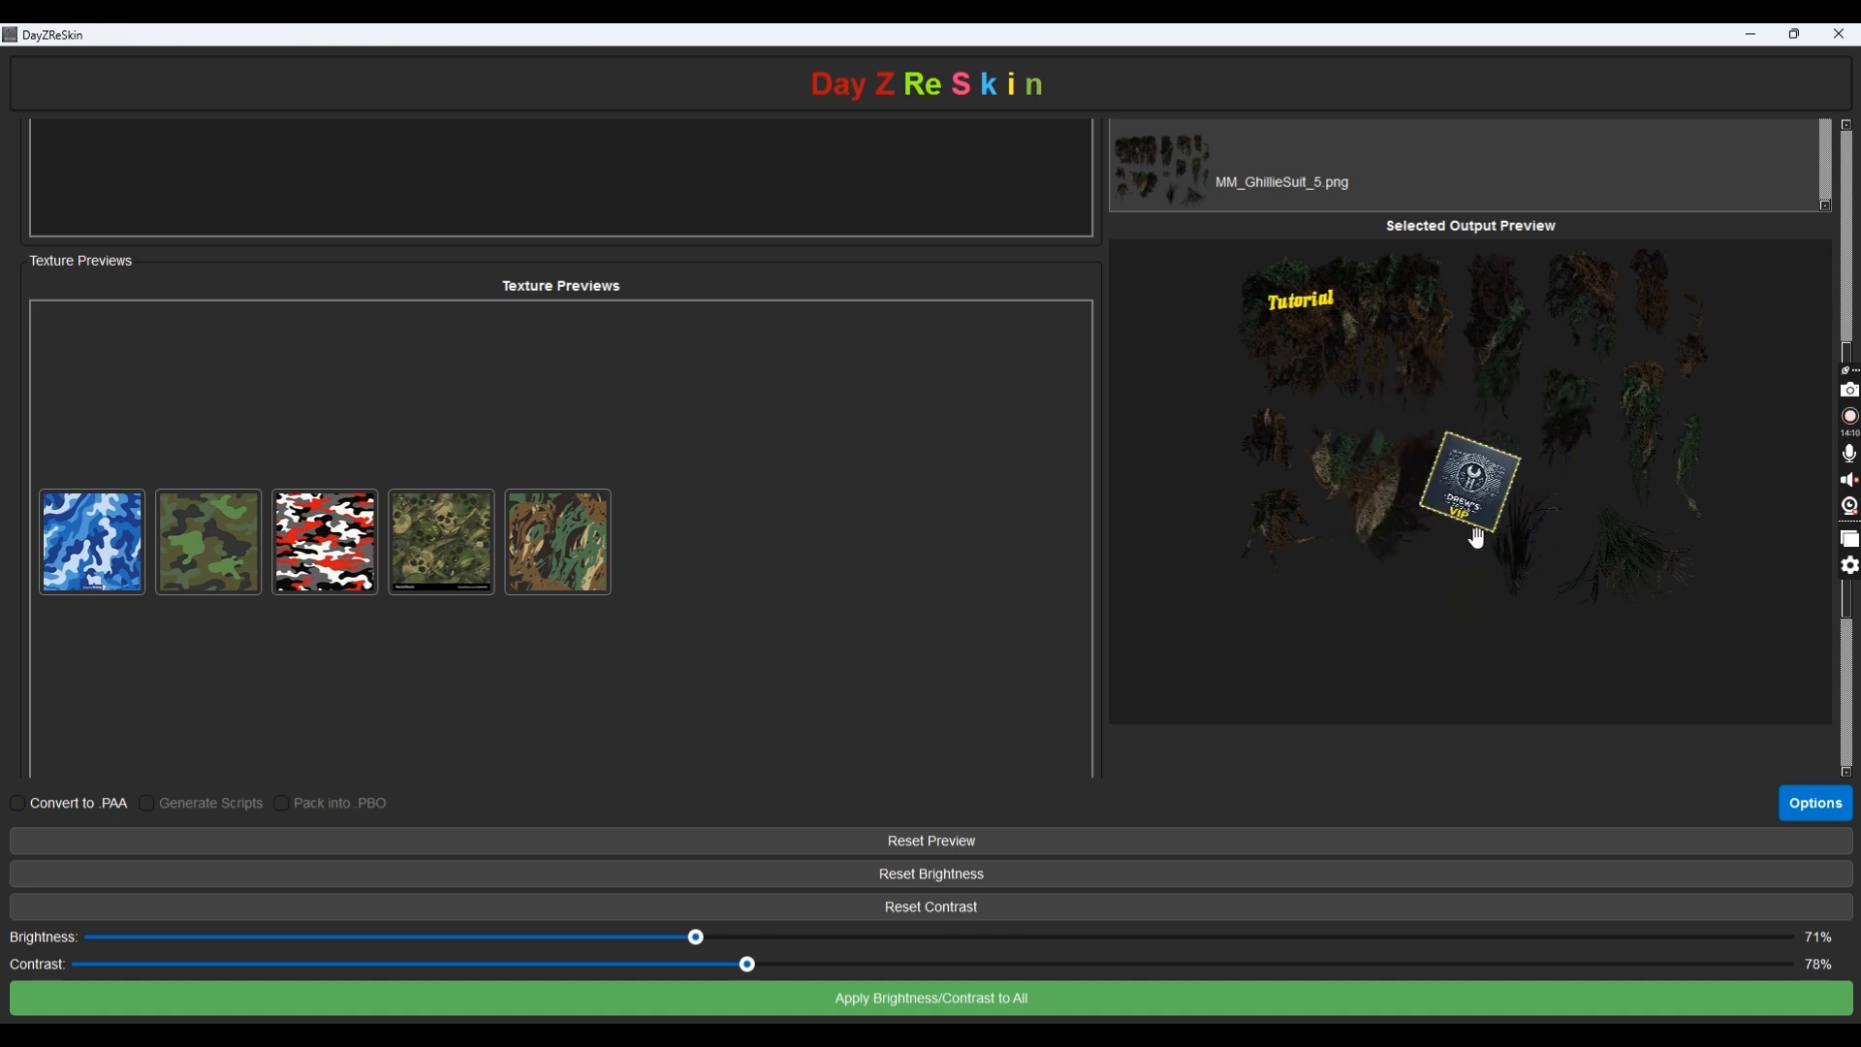
{"action": "scroll", "coordinate": [1477, 539], "scroll_direction": "up", "scroll_amount": 6}
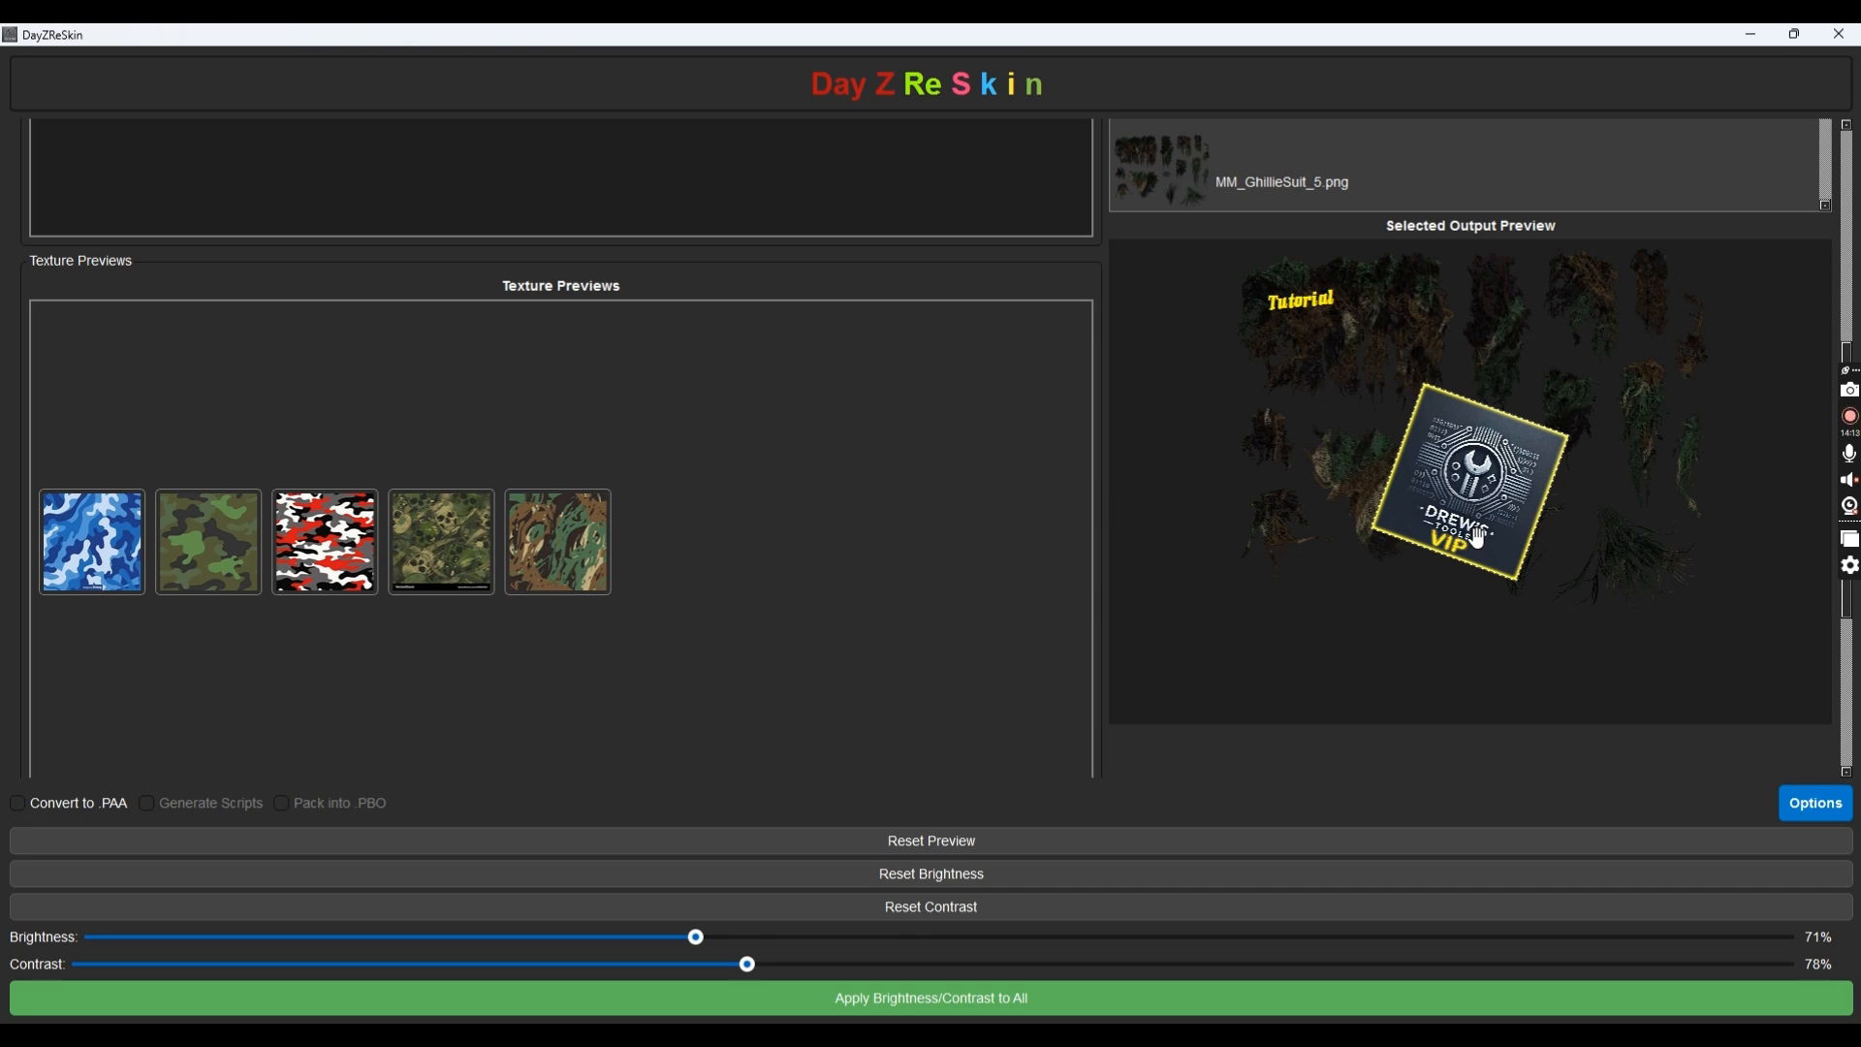
{"action": "scroll", "coordinate": [1478, 539], "scroll_direction": "down", "scroll_amount": 2}
{"action": "scroll", "coordinate": [1478, 539], "scroll_direction": "up", "scroll_amount": 3}
{"action": "scroll", "coordinate": [1478, 539], "scroll_direction": "up", "scroll_amount": 2}
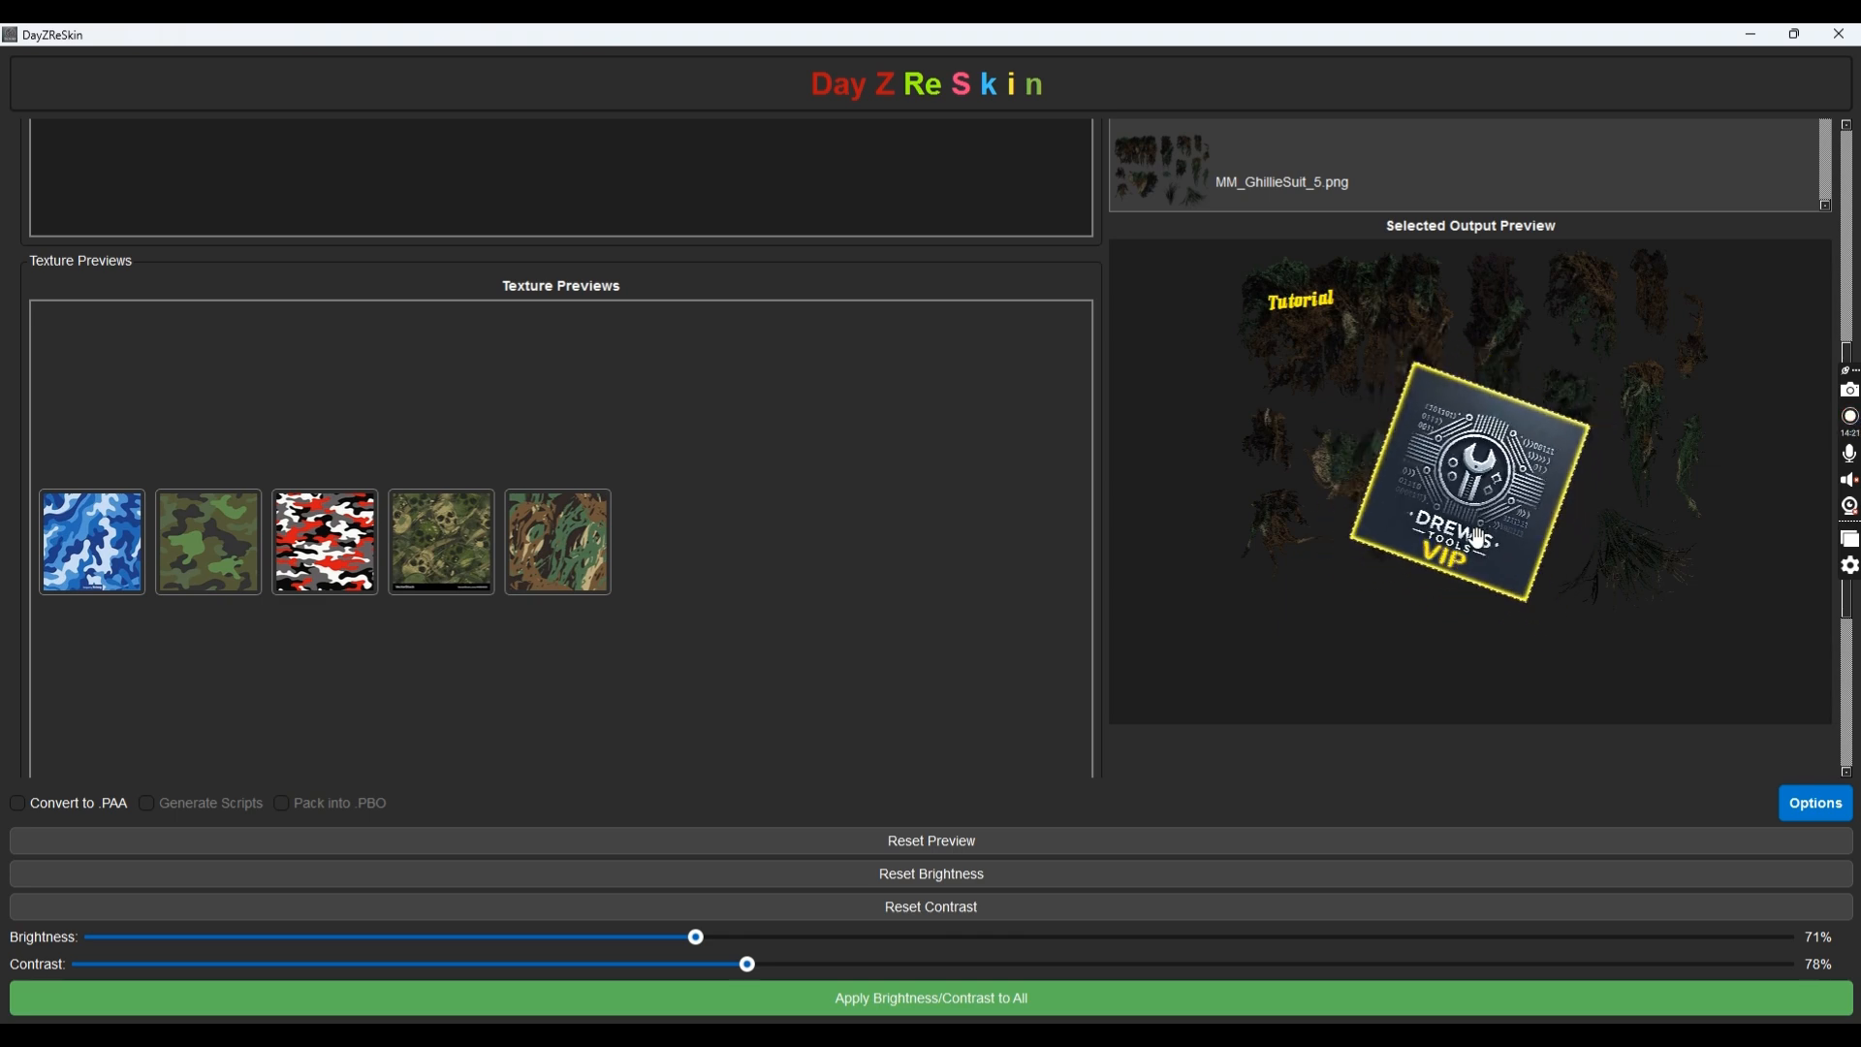
{"action": "scroll", "coordinate": [1478, 539], "scroll_direction": "up", "scroll_amount": 20}
{"action": "scroll", "coordinate": [1473, 528], "scroll_direction": "up", "scroll_amount": 20}
{"action": "scroll", "coordinate": [1433, 507], "scroll_direction": "up", "scroll_amount": 4}
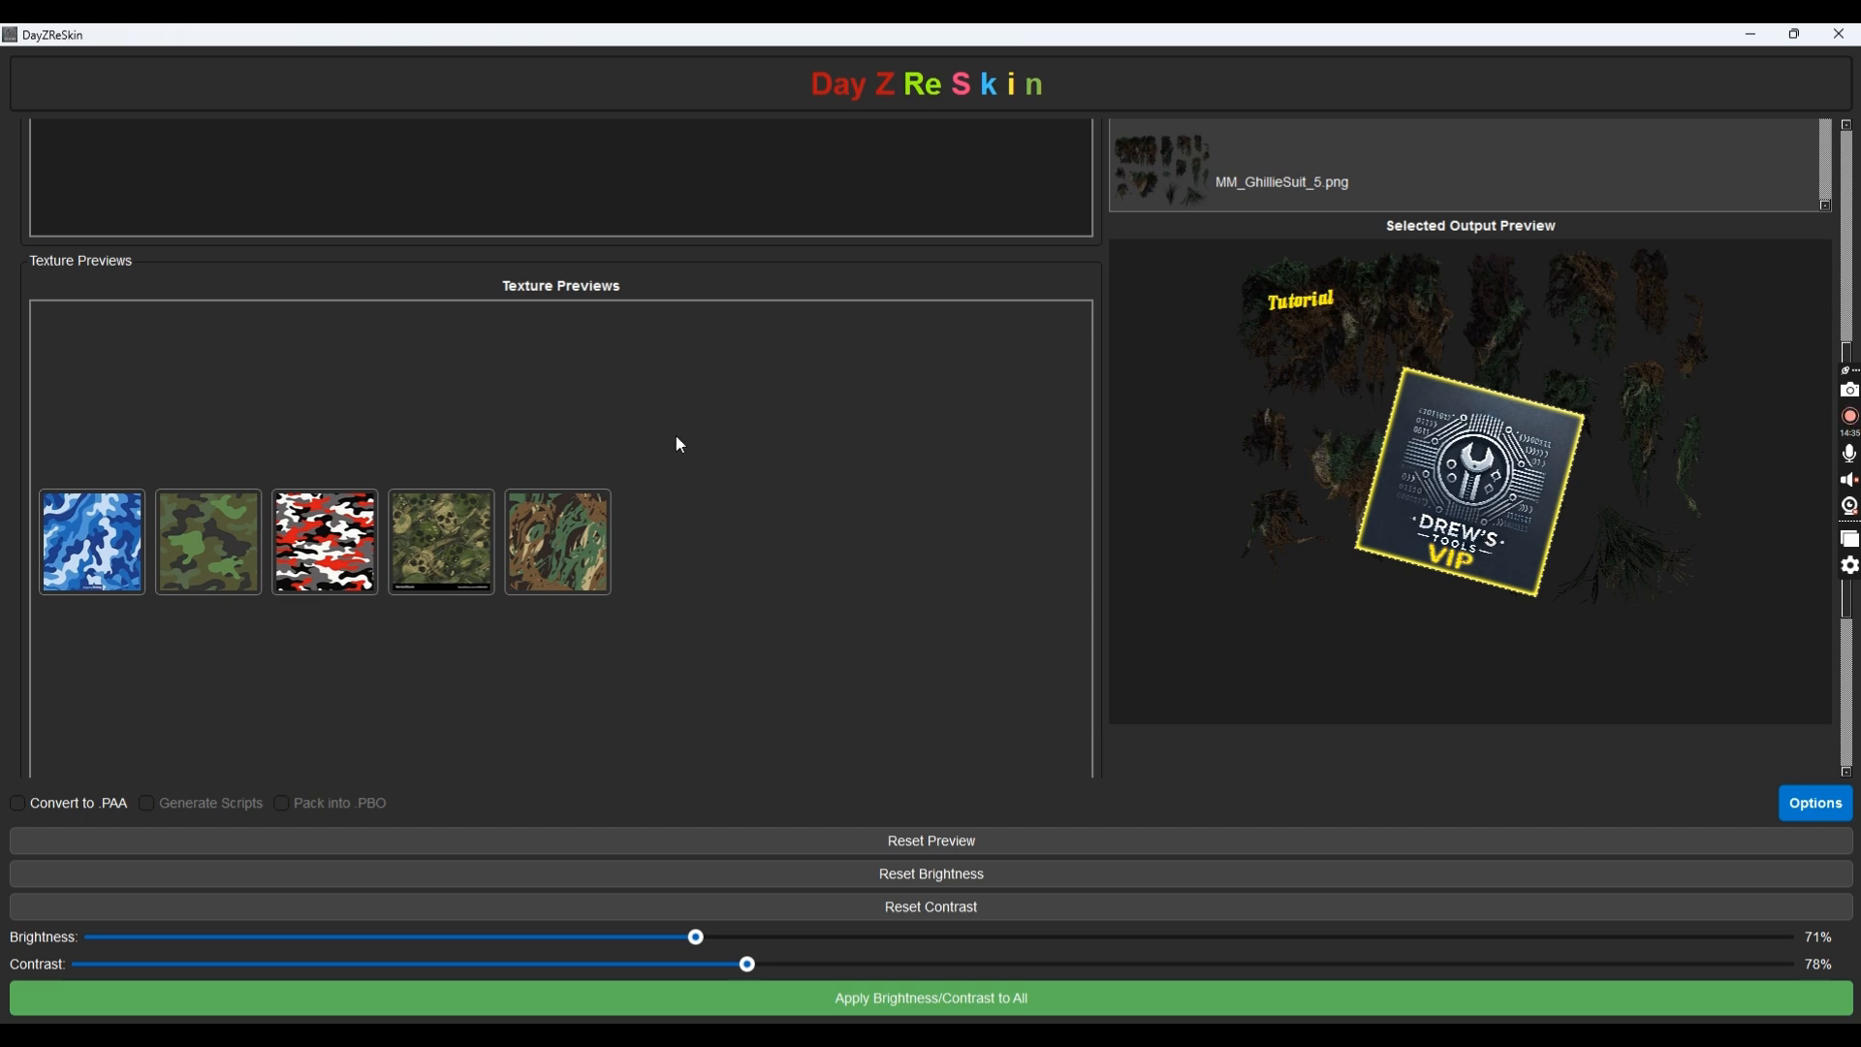
{"action": "scroll", "coordinate": [677, 436], "scroll_direction": "down", "scroll_amount": 5}
{"action": "scroll", "coordinate": [436, 704], "scroll_direction": "up", "scroll_amount": 5}
{"action": "scroll", "coordinate": [1466, 453], "scroll_direction": "down", "scroll_amount": 10}
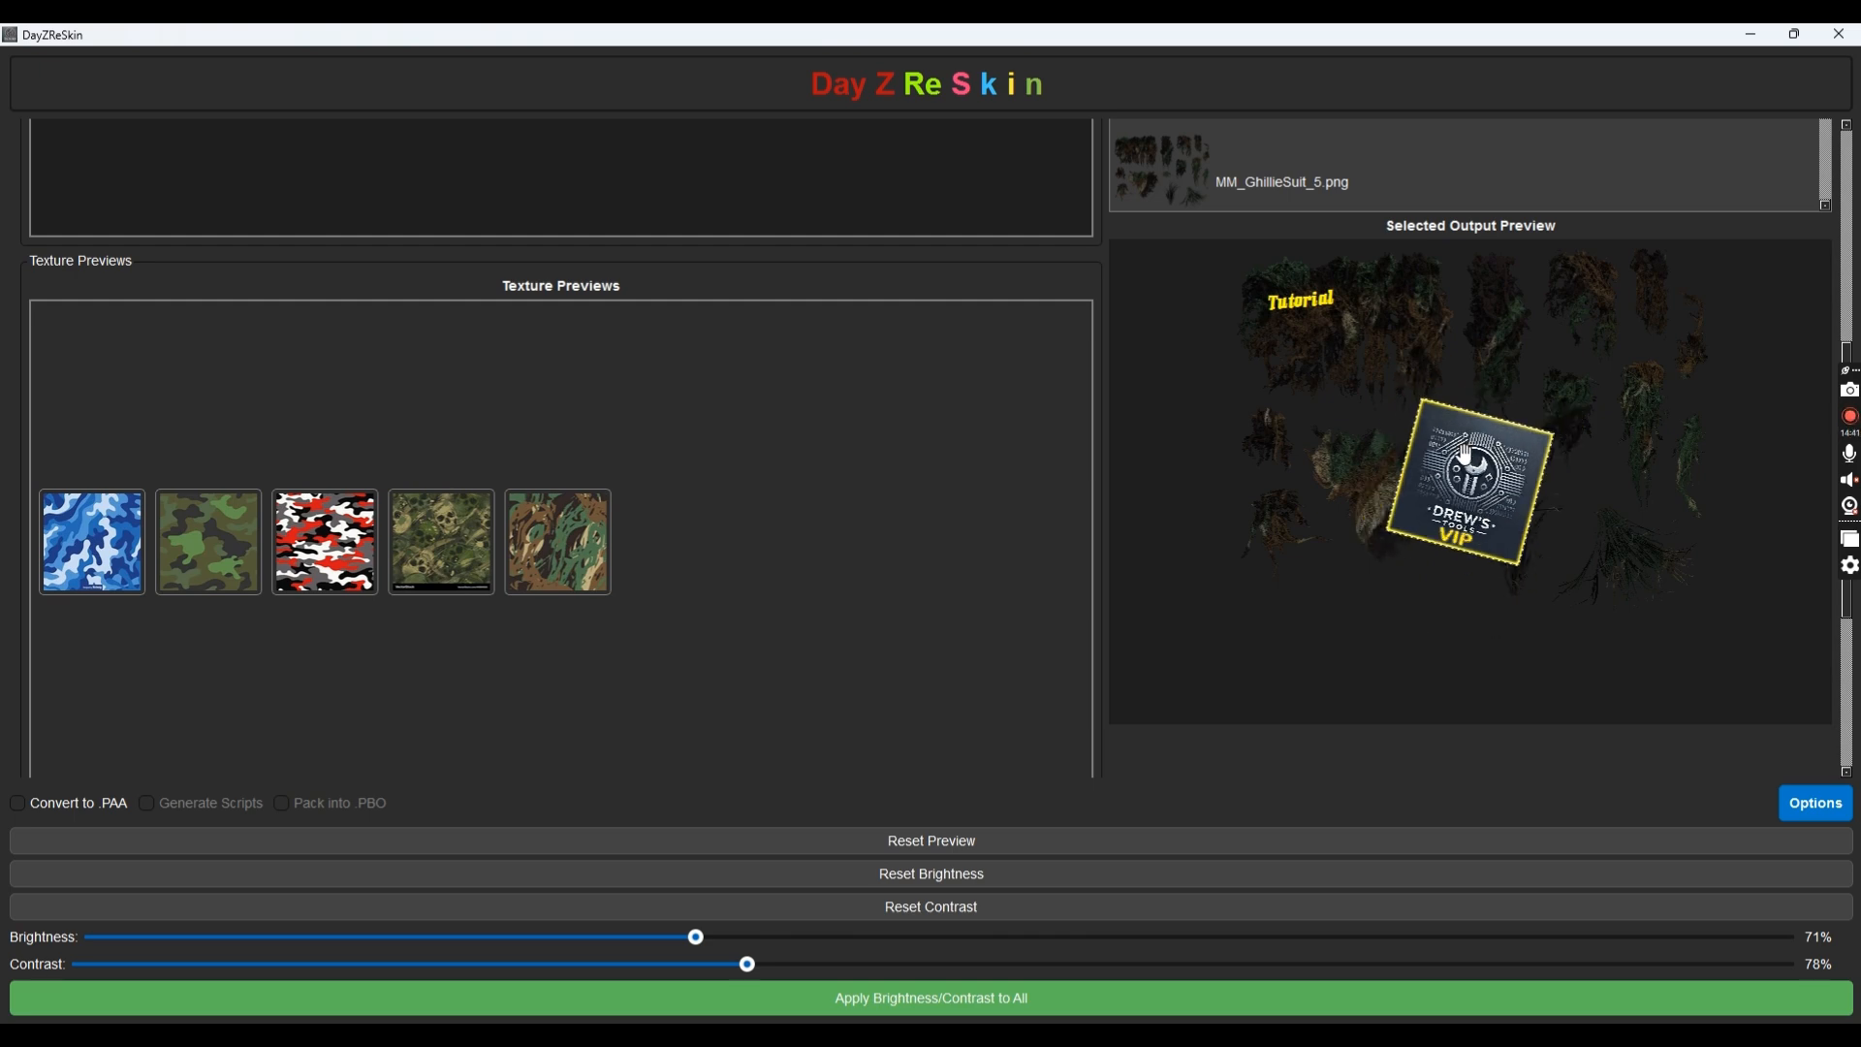
Drag the VIP logo beside the Tutorial label, rotate it, and zoom the preview to check placement
{"action": "left_click_drag", "start_coordinate": [1455, 495], "coordinate": [1393, 323]}
{"action": "scroll", "coordinate": [1392, 322], "scroll_direction": "up", "scroll_amount": 2}
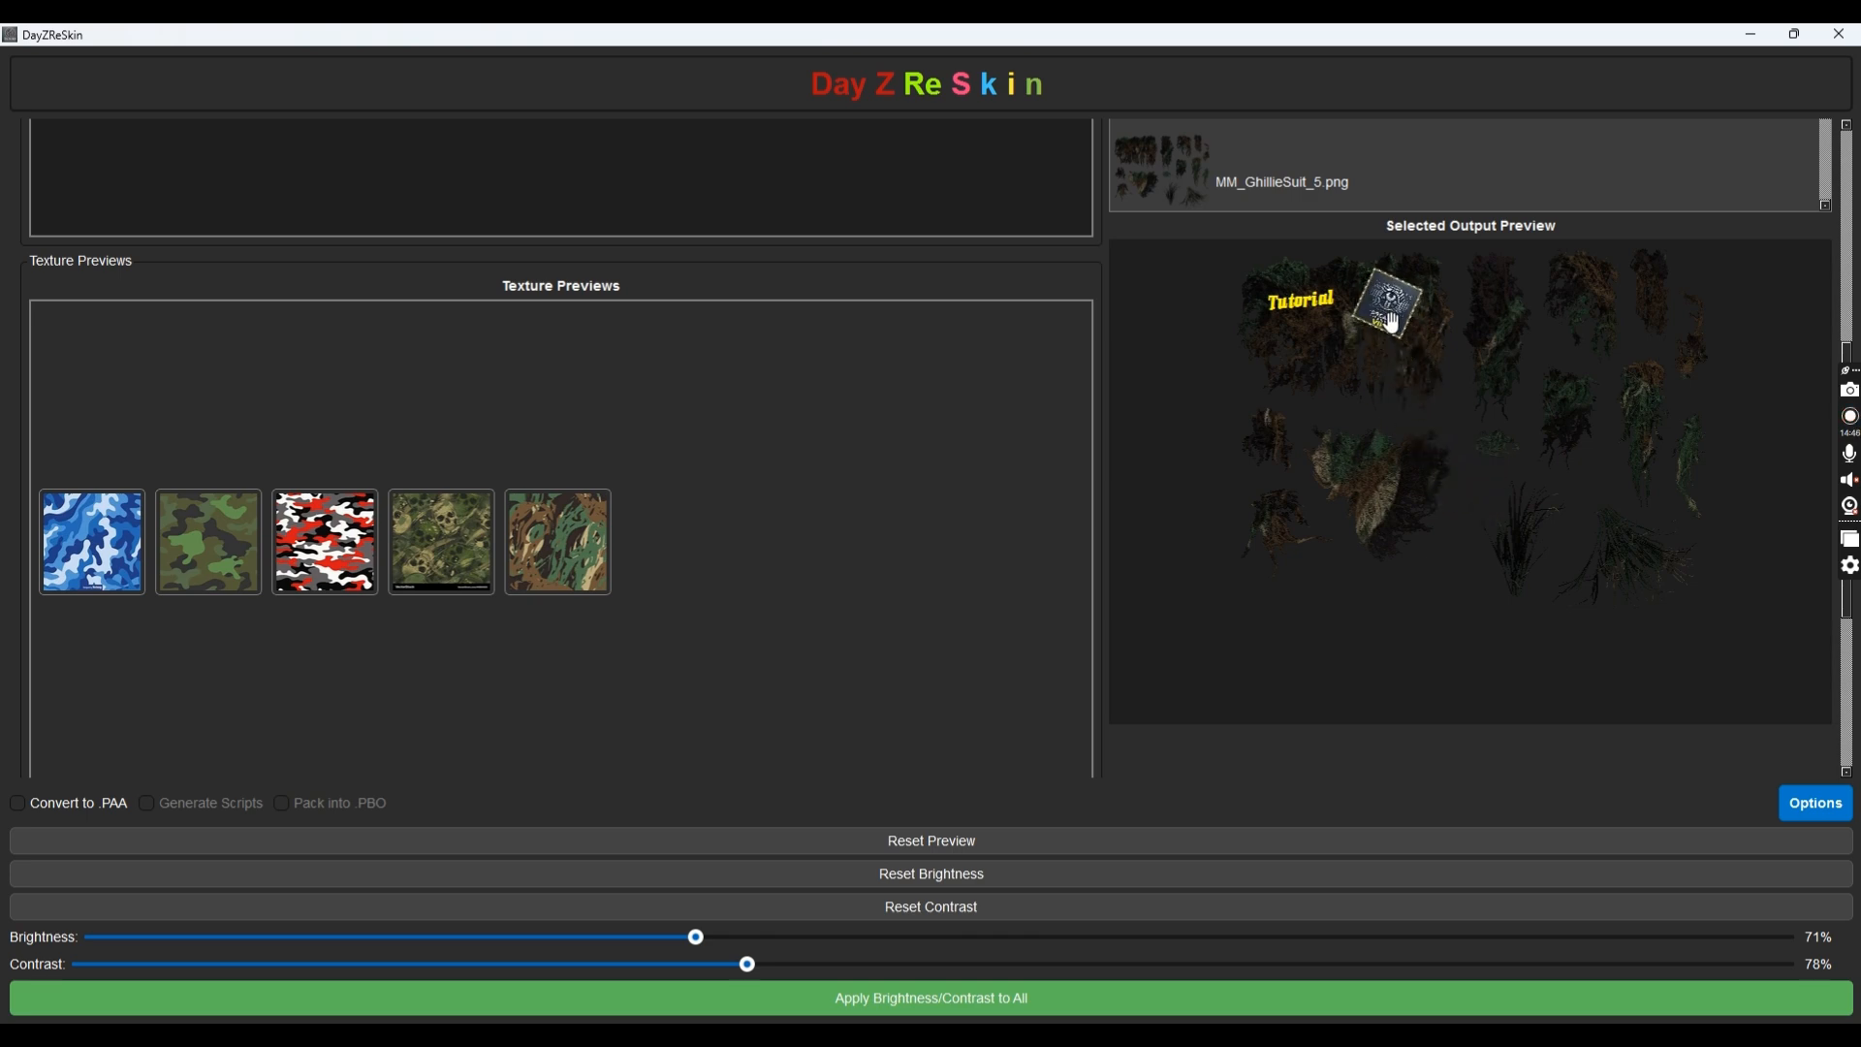
{"action": "scroll", "coordinate": [1334, 303], "scroll_direction": "up", "scroll_amount": 5}
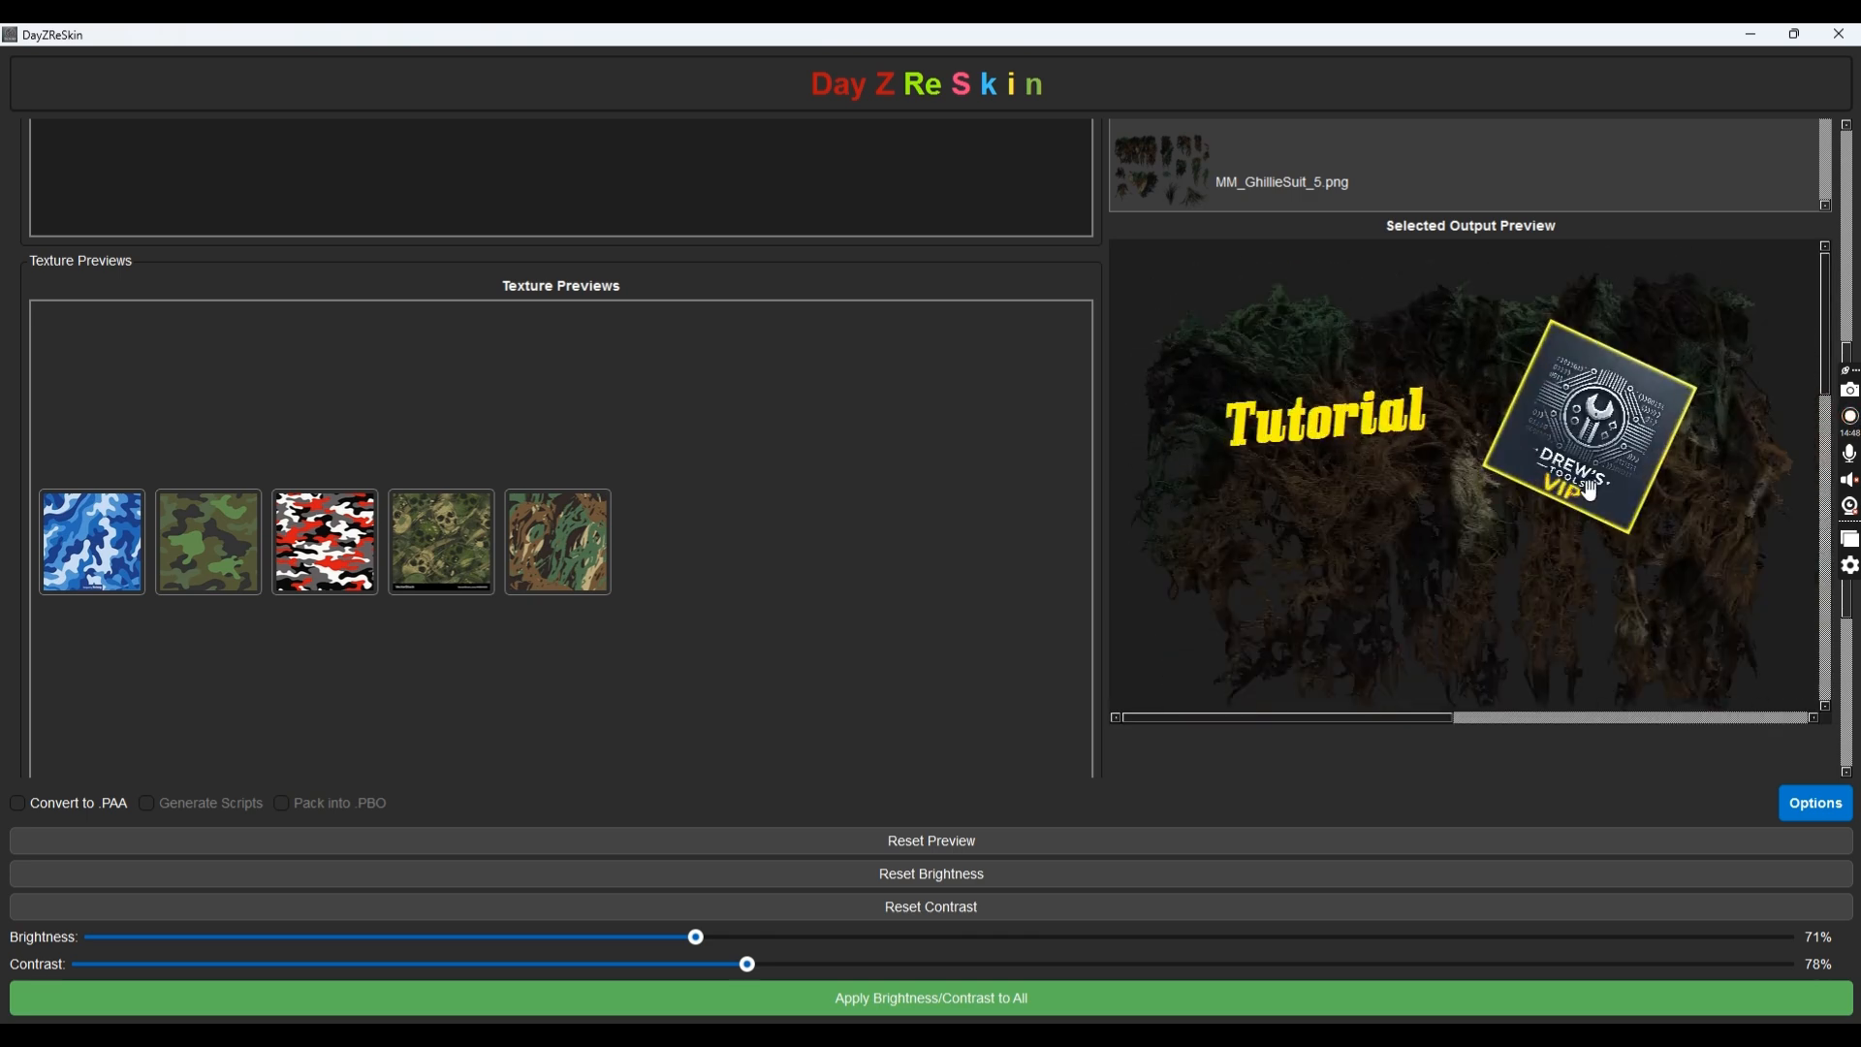
{"action": "scroll", "coordinate": [1332, 301], "scroll_direction": "up", "scroll_amount": 2}
{"action": "scroll", "coordinate": [1211, 339], "scroll_direction": "down", "scroll_amount": 8}
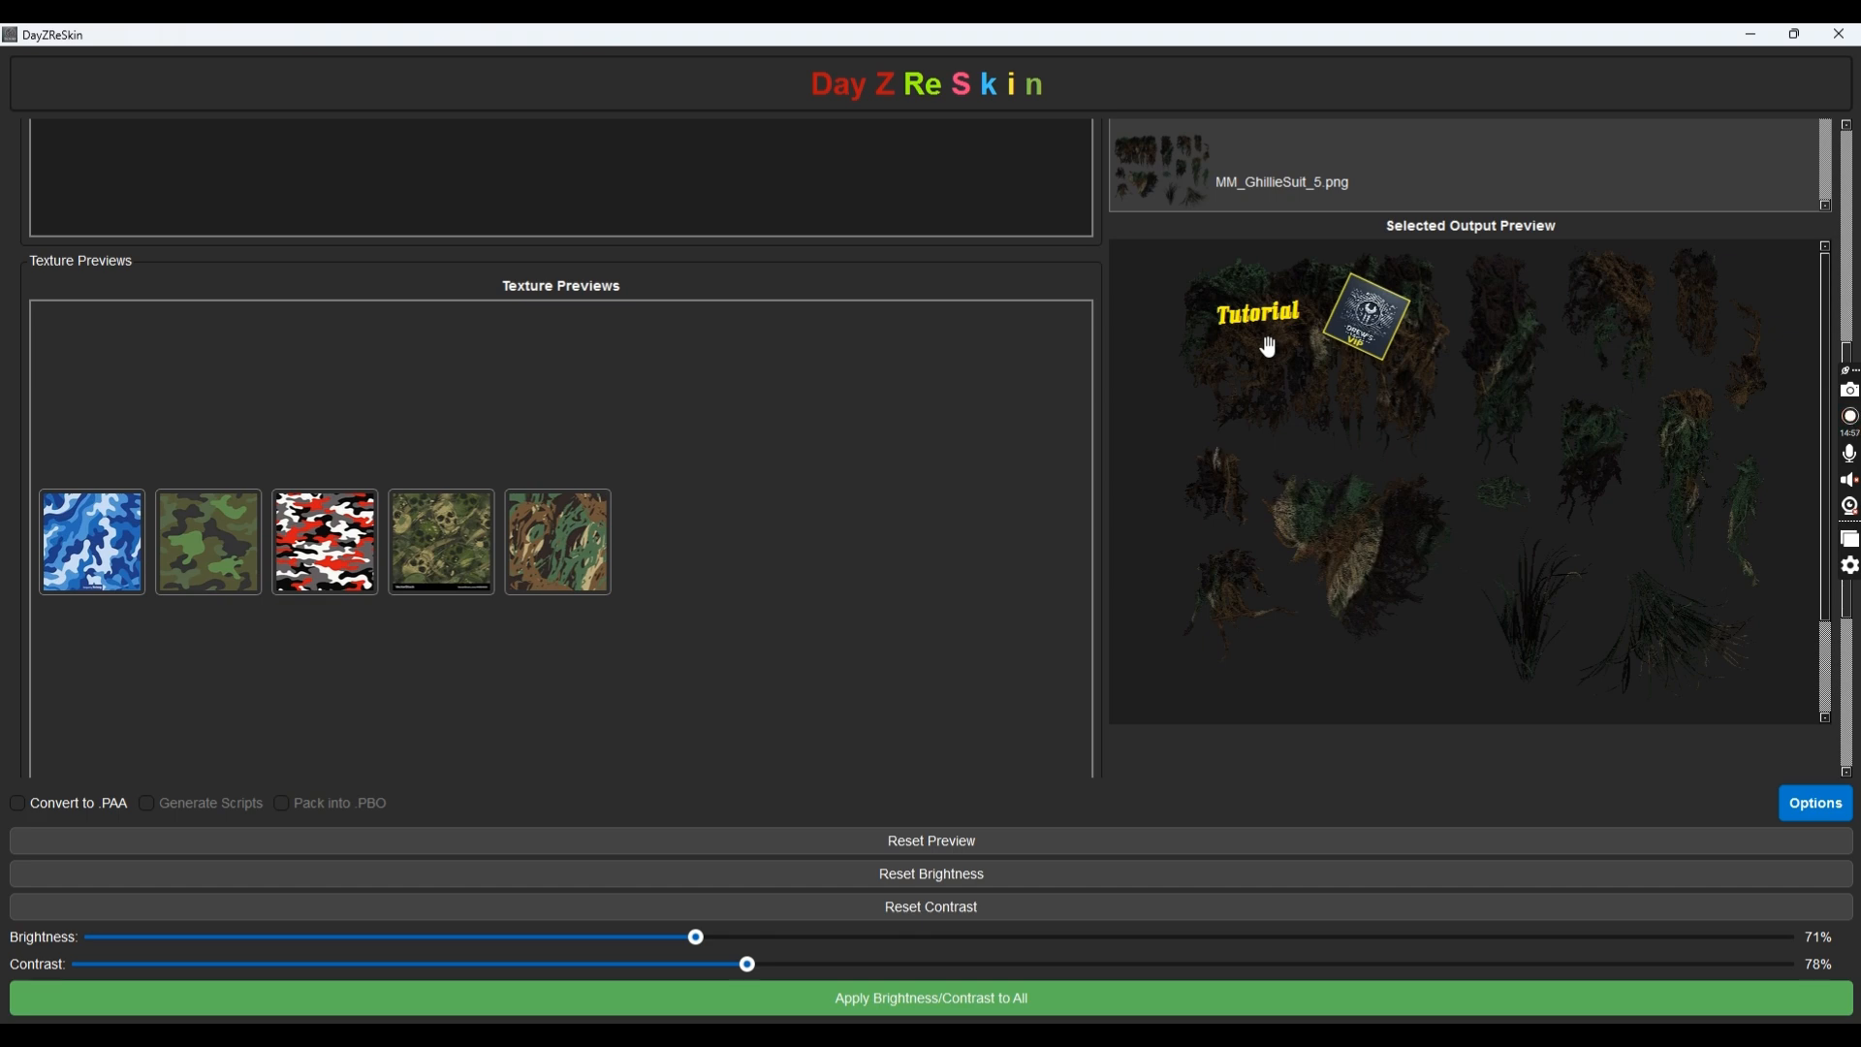
{"action": "scroll", "coordinate": [1272, 349], "scroll_direction": "down", "scroll_amount": 2}
{"action": "scroll", "coordinate": [1275, 353], "scroll_direction": "down", "scroll_amount": 1}
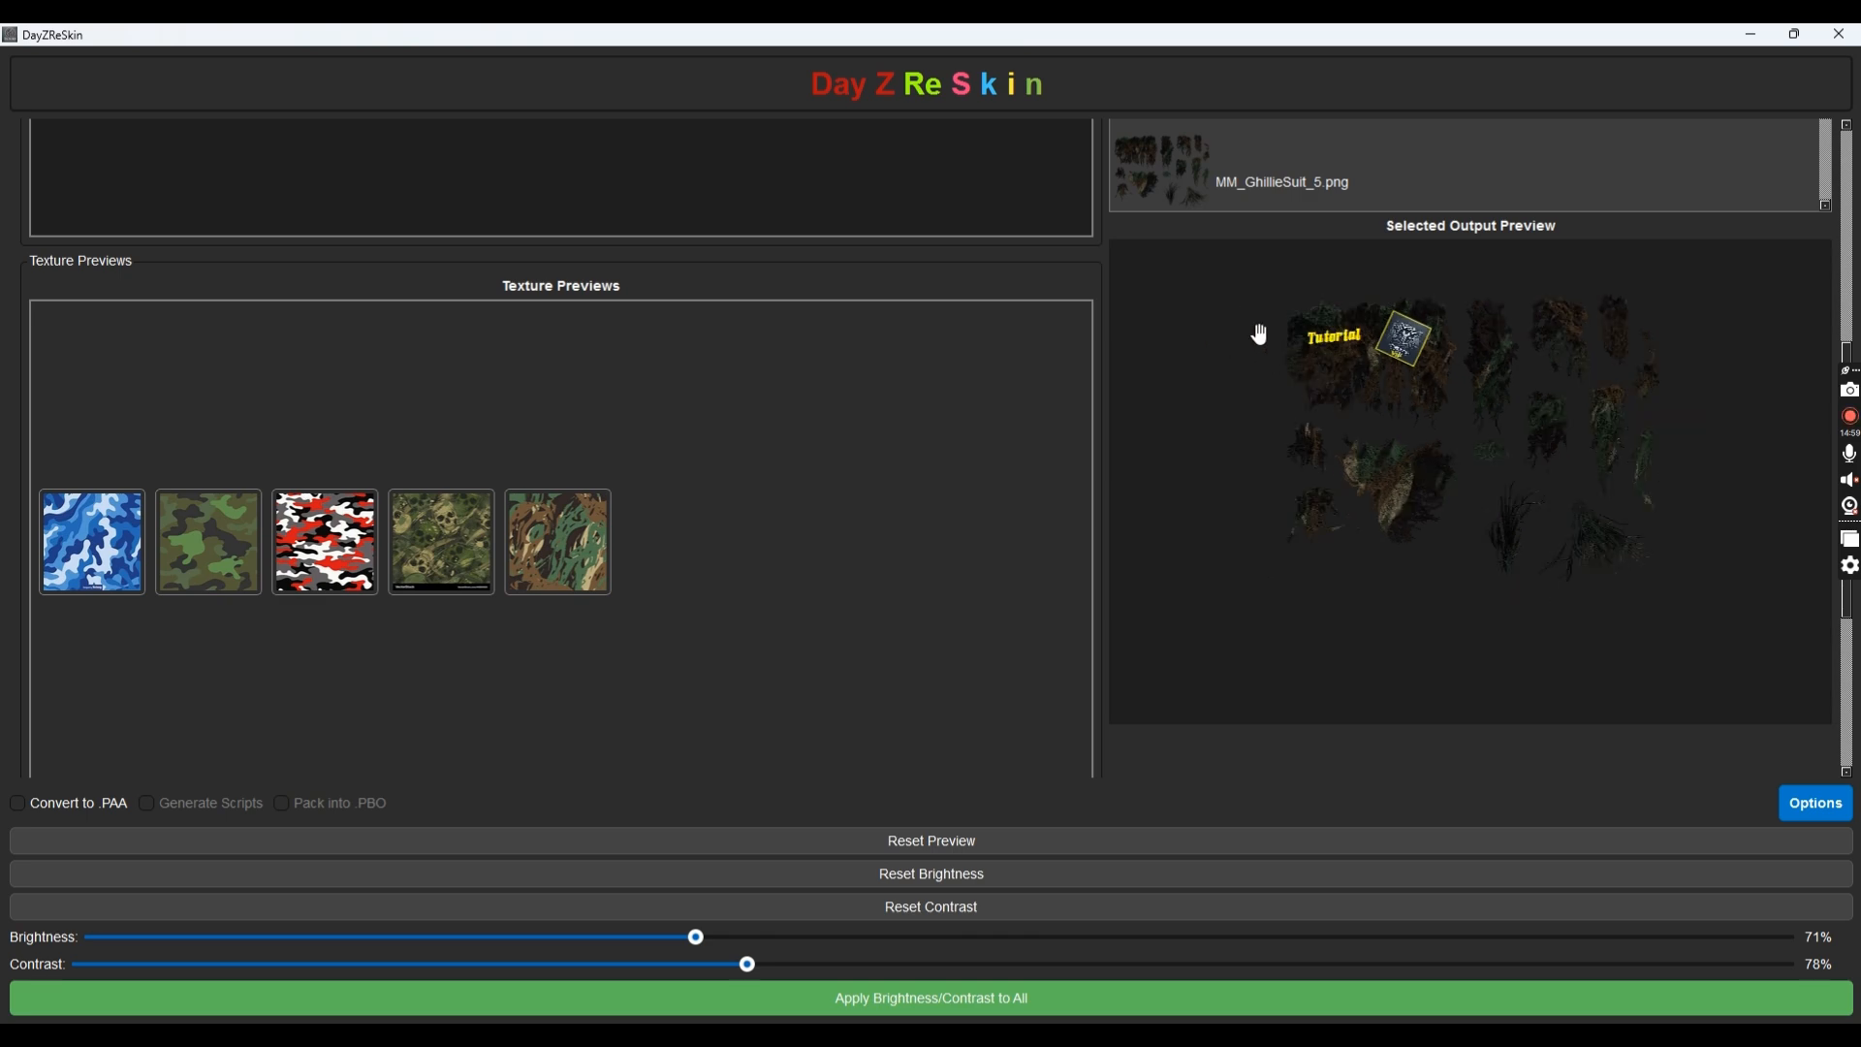
{"action": "scroll", "coordinate": [1444, 467], "scroll_direction": "up", "scroll_amount": 3}
{"action": "scroll", "coordinate": [1462, 436], "scroll_direction": "down", "scroll_amount": 3}
{"action": "scroll", "coordinate": [1307, 432], "scroll_direction": "down", "scroll_amount": 1}
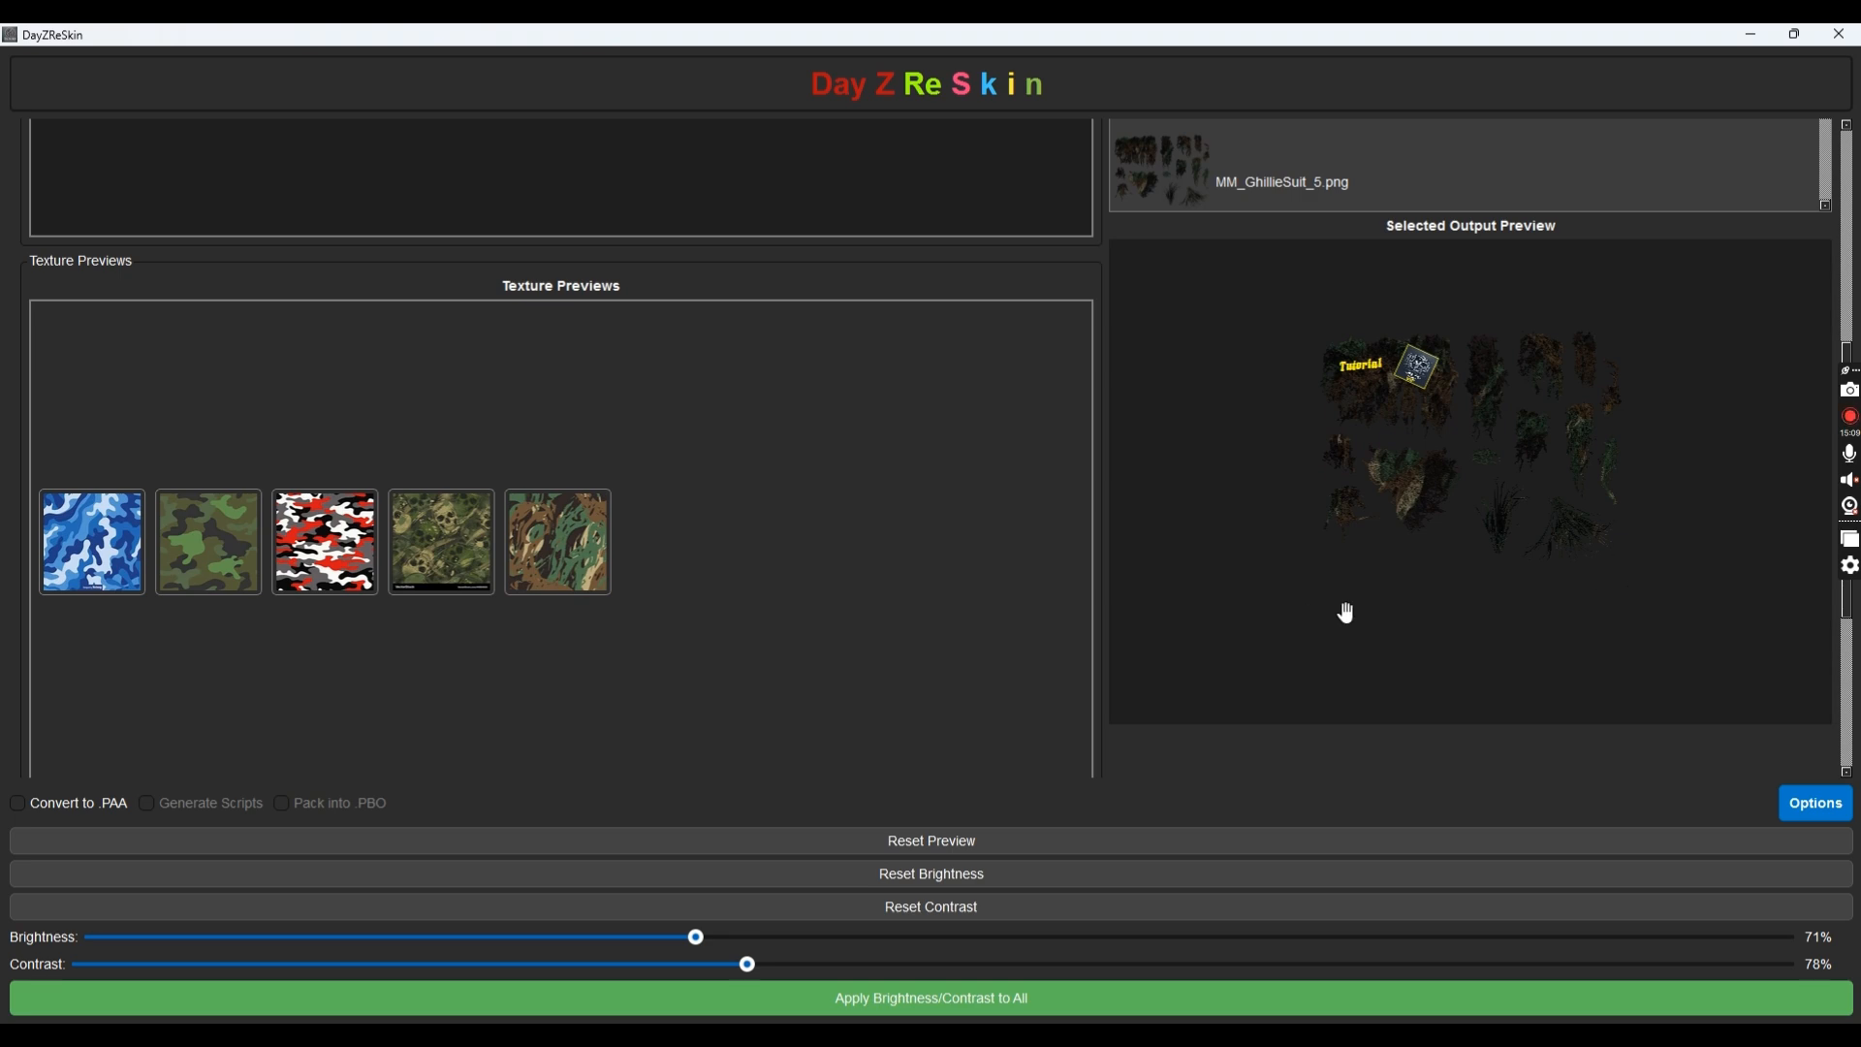
{"action": "scroll", "coordinate": [1425, 429], "scroll_direction": "up", "scroll_amount": 2}
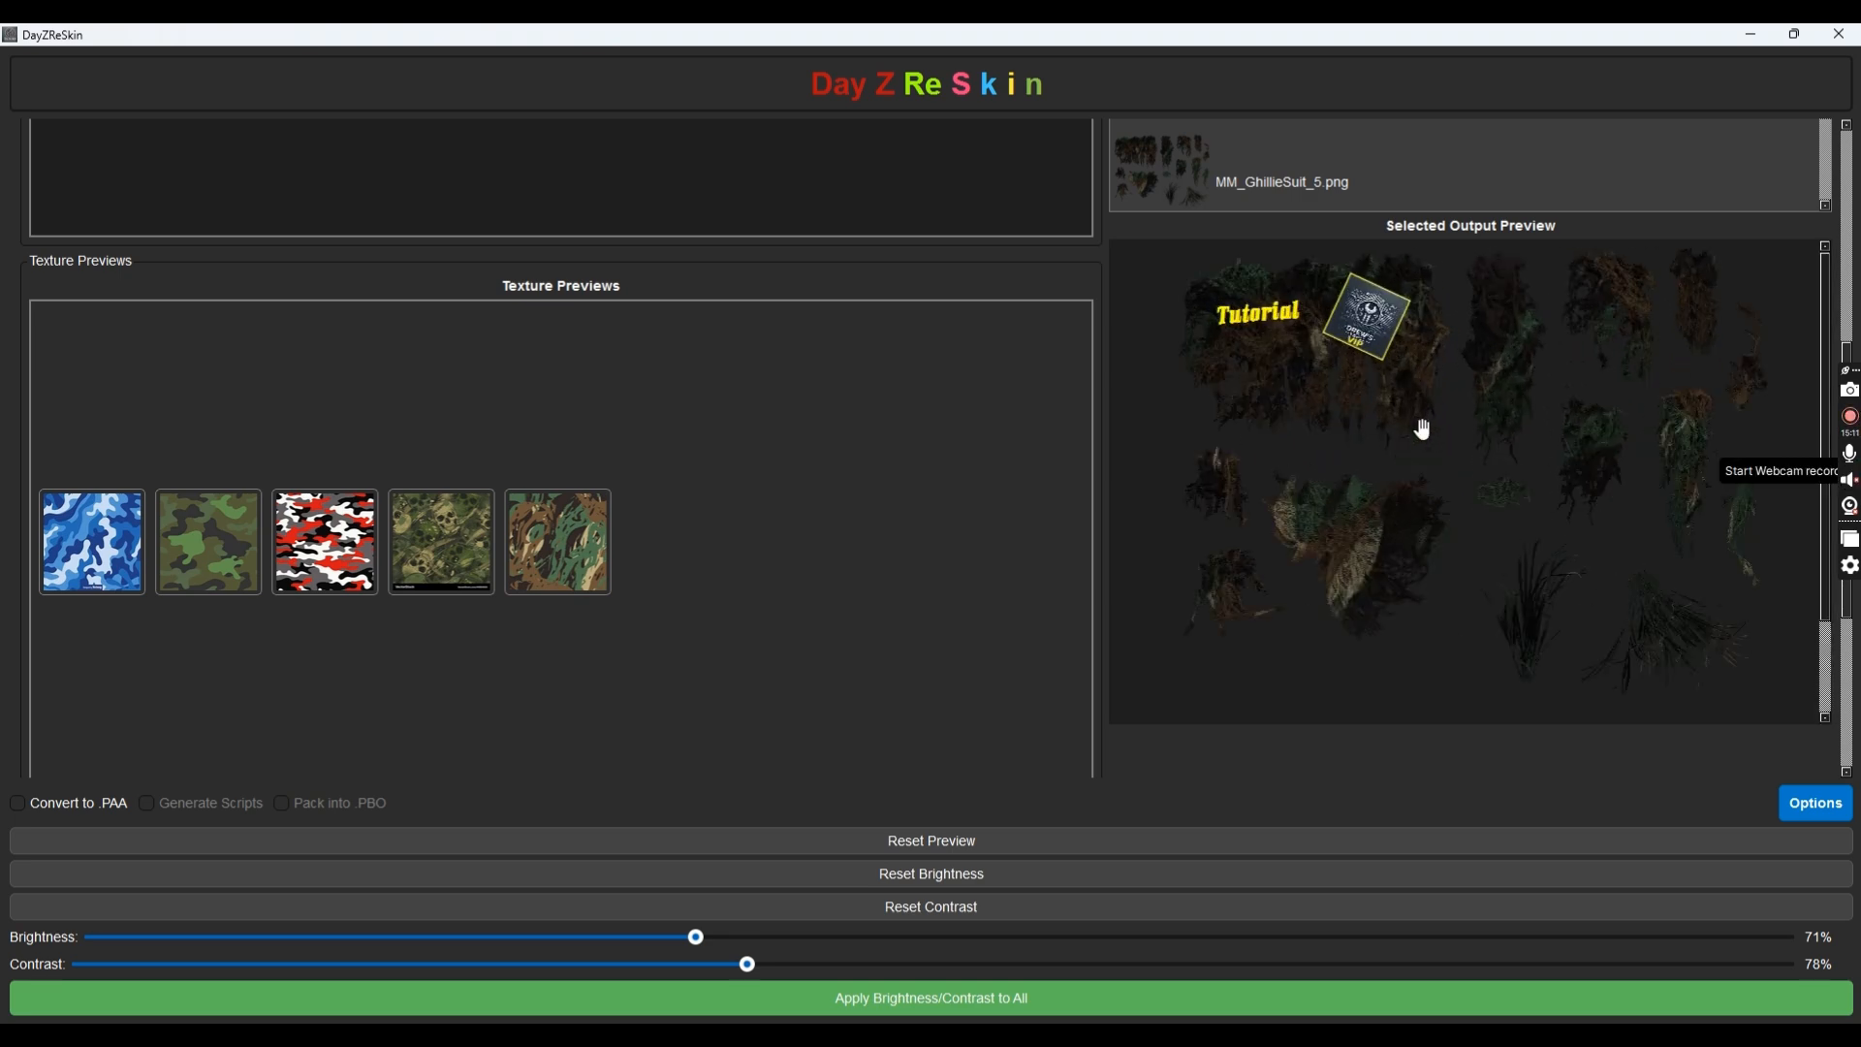
{"action": "scroll", "coordinate": [1357, 349], "scroll_direction": "up", "scroll_amount": 3}
{"action": "scroll", "coordinate": [1224, 305], "scroll_direction": "down", "scroll_amount": 2}
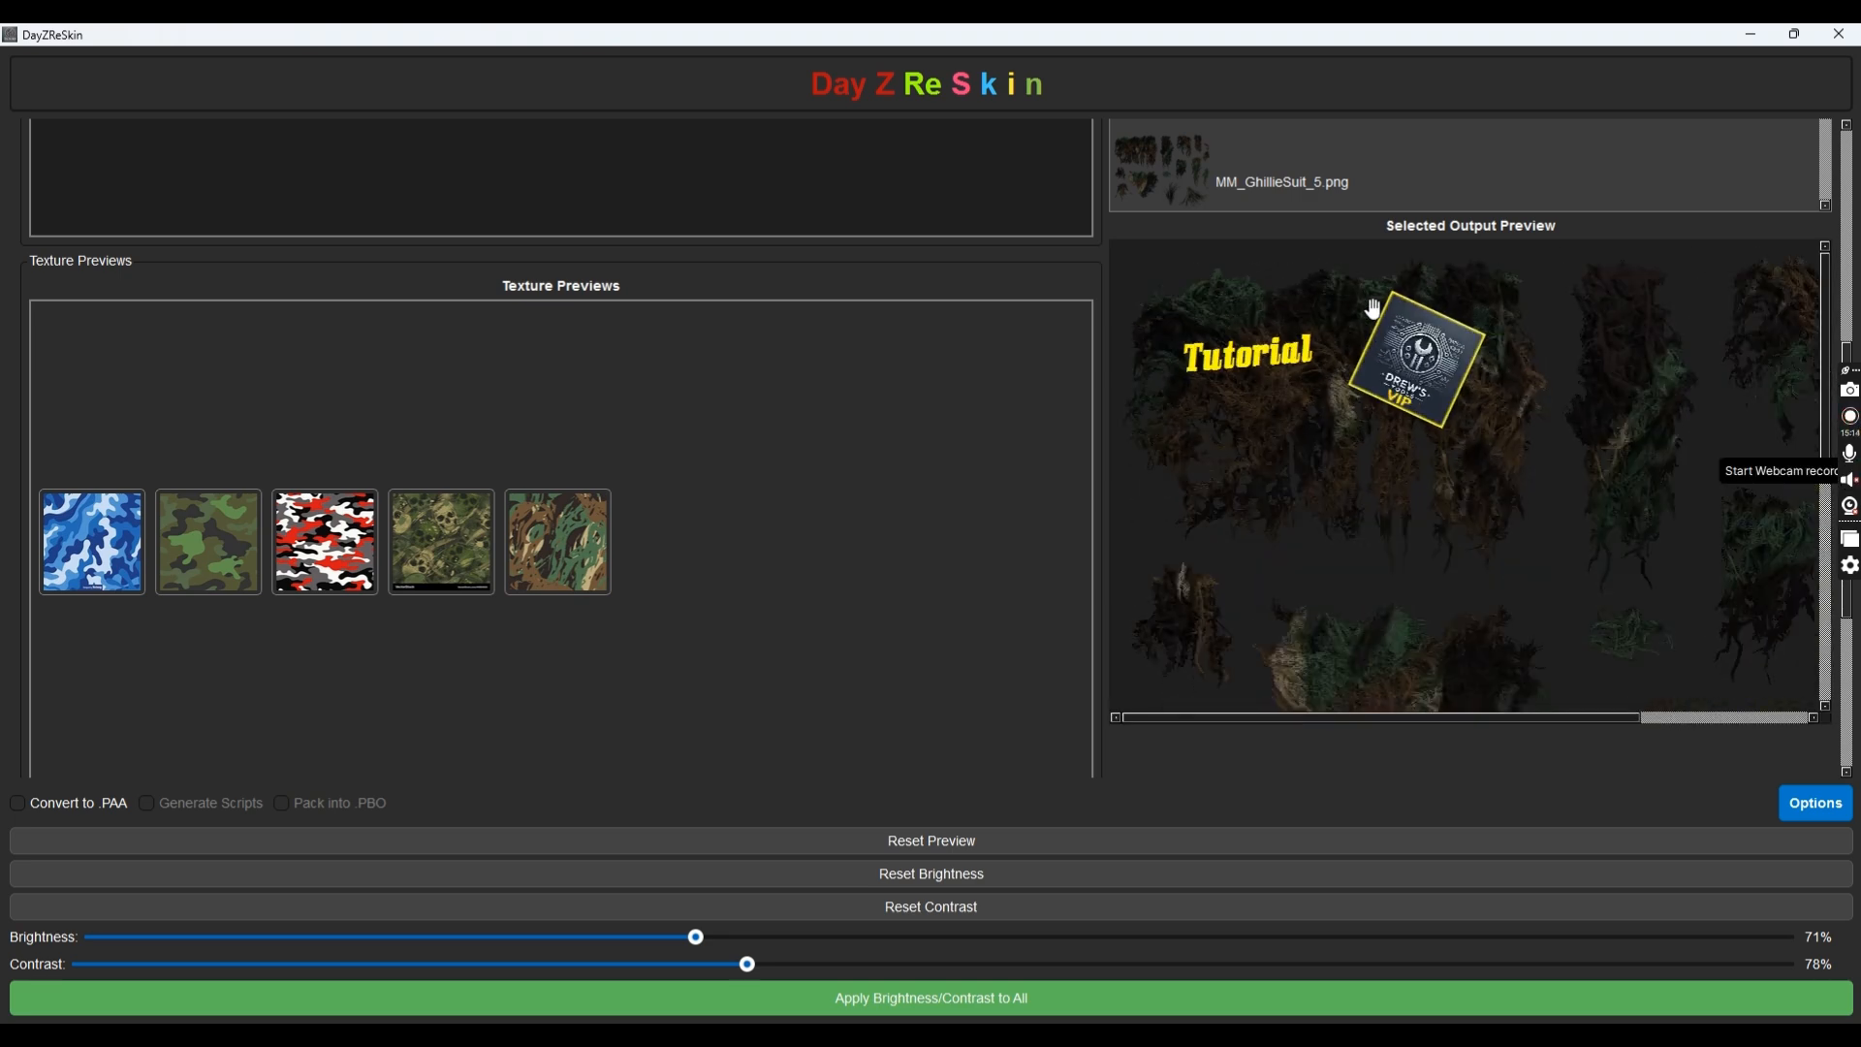
{"action": "scroll", "coordinate": [1457, 418], "scroll_direction": "up", "scroll_amount": 2}
{"action": "scroll", "coordinate": [1451, 500], "scroll_direction": "up", "scroll_amount": 2}
{"action": "scroll", "coordinate": [1665, 547], "scroll_direction": "up", "scroll_amount": 2}
{"action": "scroll", "coordinate": [1367, 474], "scroll_direction": "down", "scroll_amount": 3}
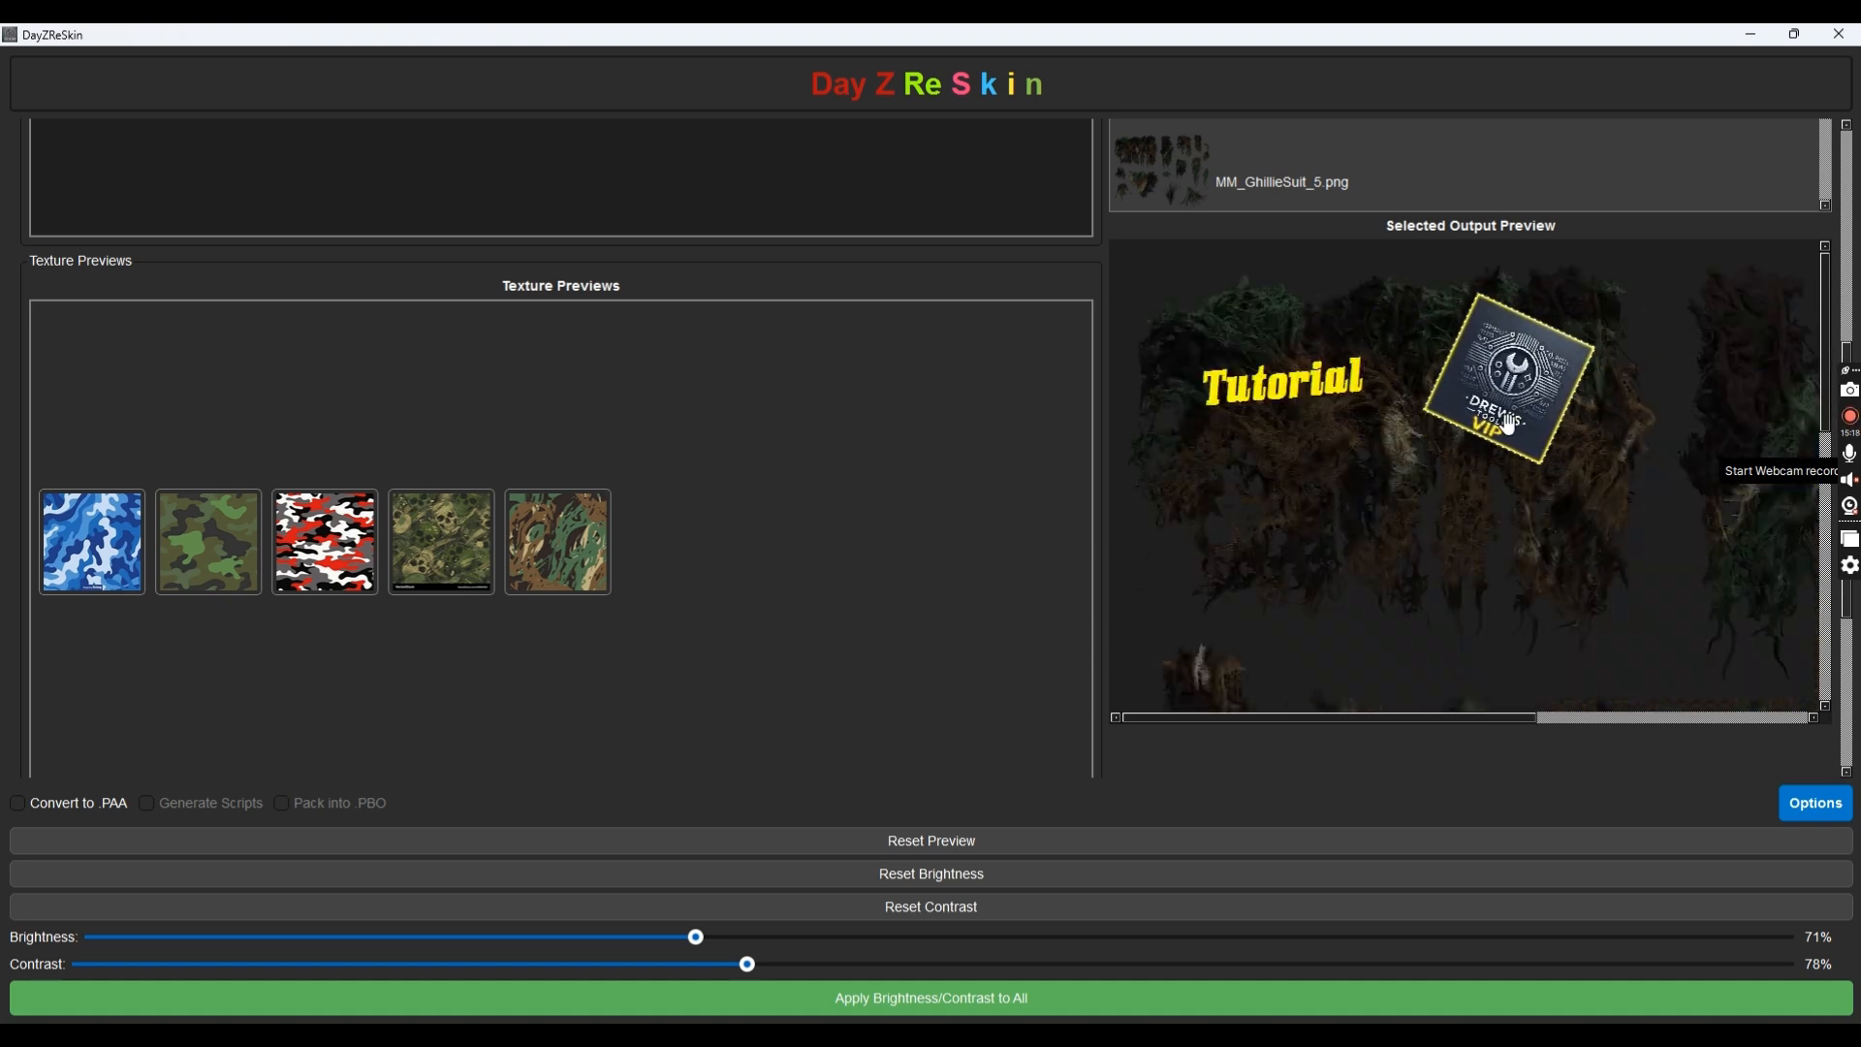
Zoom into the preview and reposition the VIP logo toward the upper left
{"action": "left_click_drag", "start_coordinate": [1413, 482], "coordinate": [1272, 469]}
{"action": "scroll", "coordinate": [1304, 514], "scroll_direction": "up", "scroll_amount": 5}
{"action": "left_click_drag", "start_coordinate": [1442, 505], "coordinate": [1077, 38]}
{"action": "mouse_move", "coordinate": [1555, 423]}
{"action": "left_mouse_down"}
{"action": "mouse_move", "coordinate": [1278, 421]}
{"action": "mouse_move", "coordinate": [1188, 565]}
{"action": "mouse_move", "coordinate": [1288, 387]}
{"action": "mouse_move", "coordinate": [1234, 553]}
{"action": "left_mouse_up"}
{"action": "left_click_drag", "start_coordinate": [1361, 440], "coordinate": [1650, 397]}
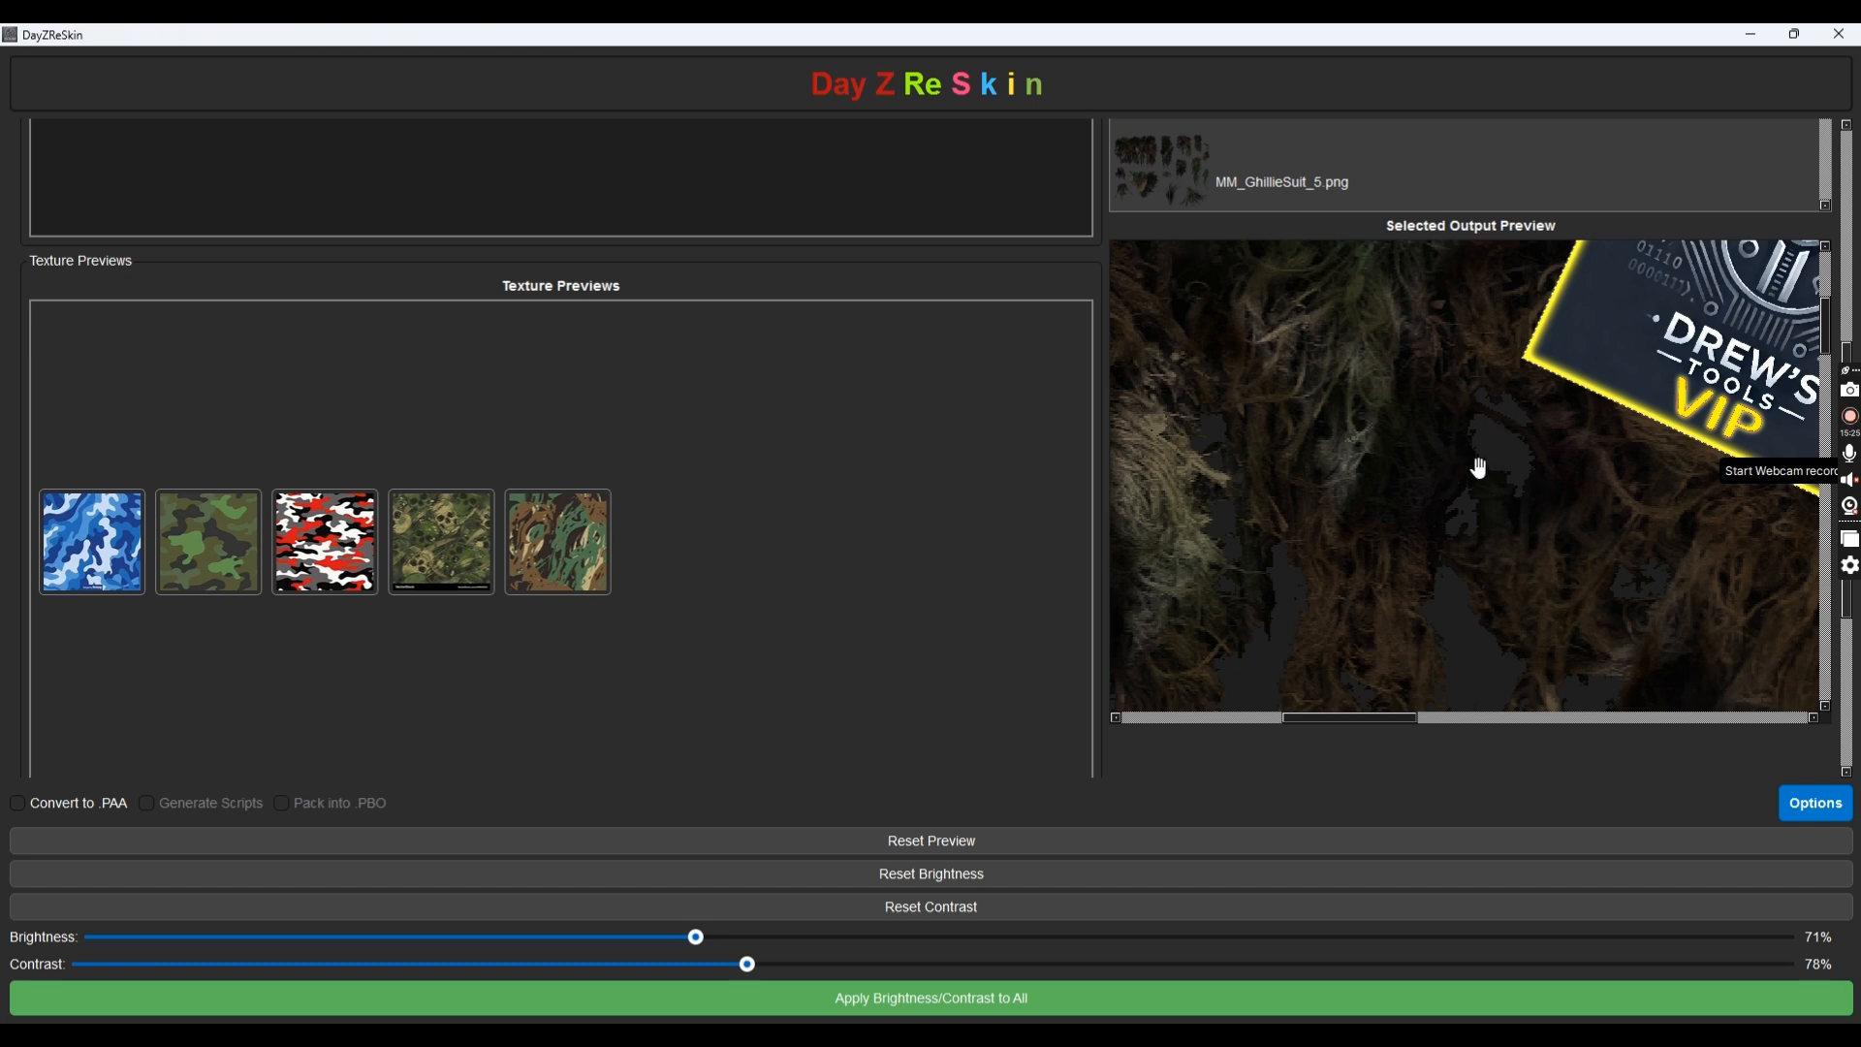
{"action": "left_click_drag", "start_coordinate": [1588, 343], "coordinate": [1305, 367]}
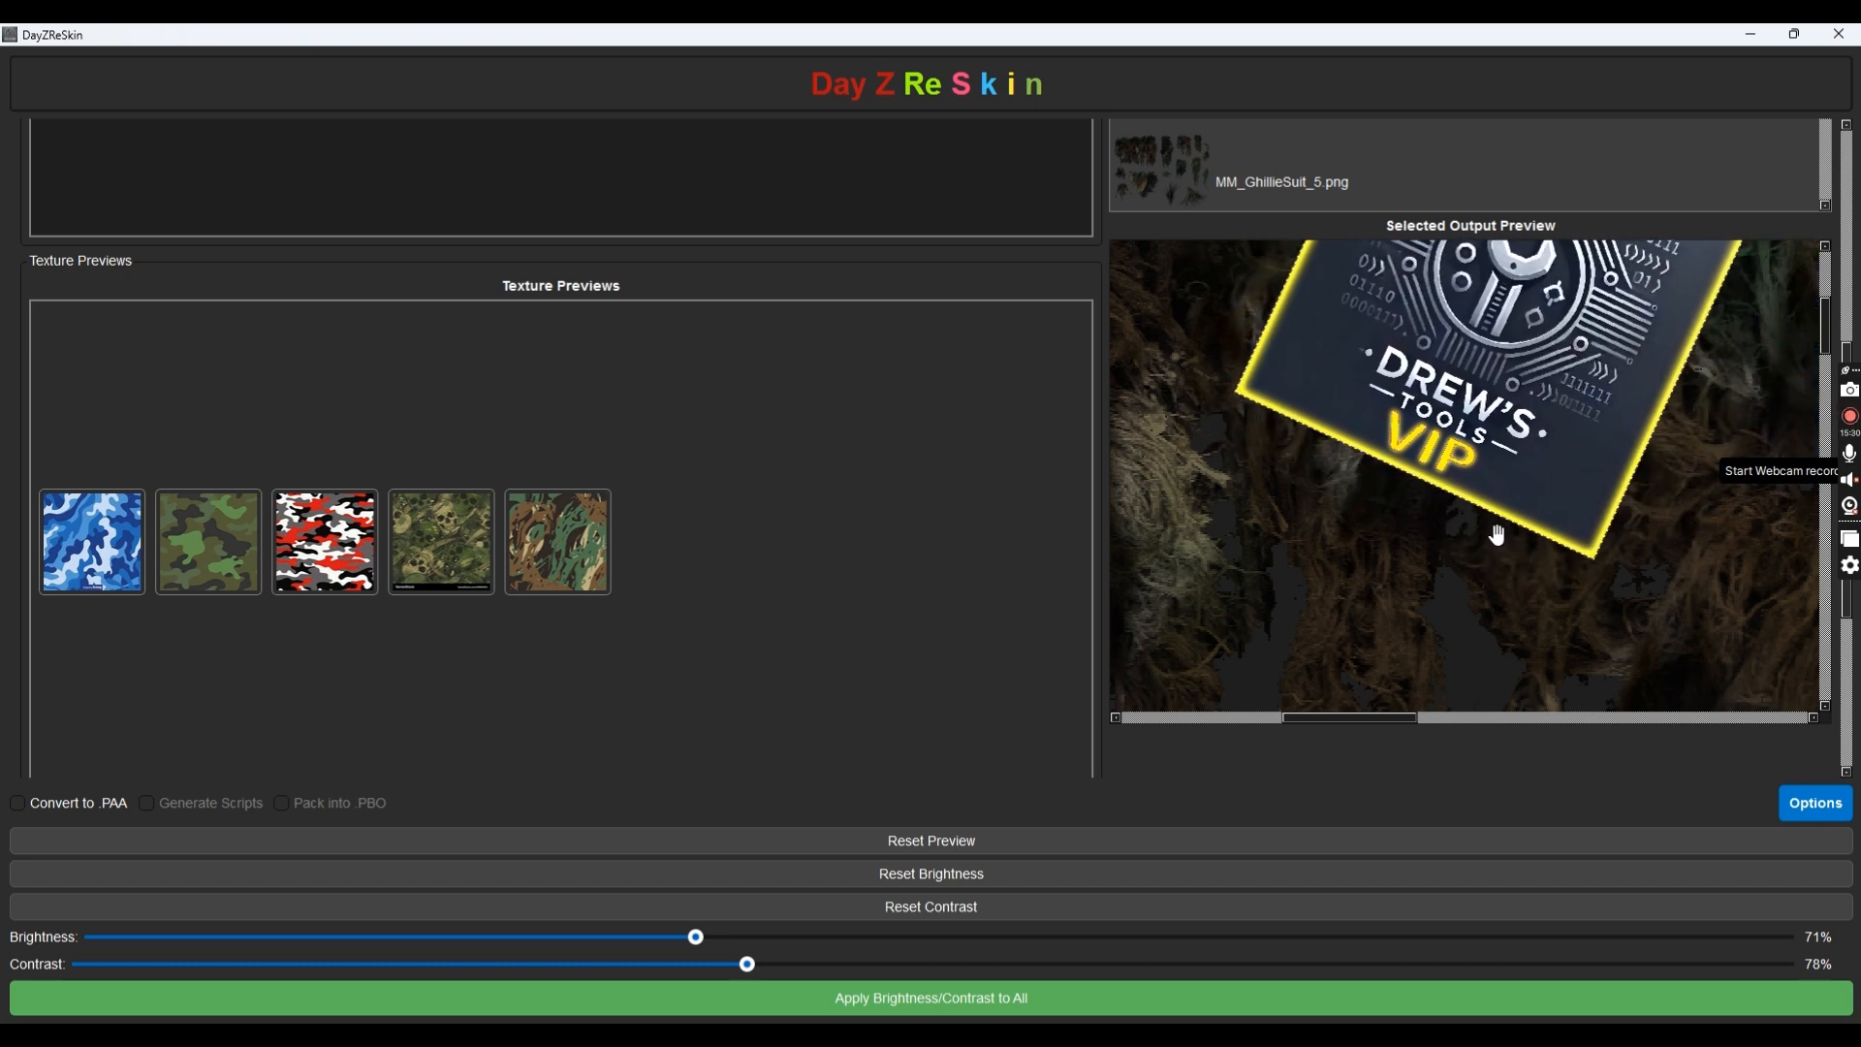
{"action": "left_click_drag", "start_coordinate": [1483, 515], "coordinate": [1453, 464]}
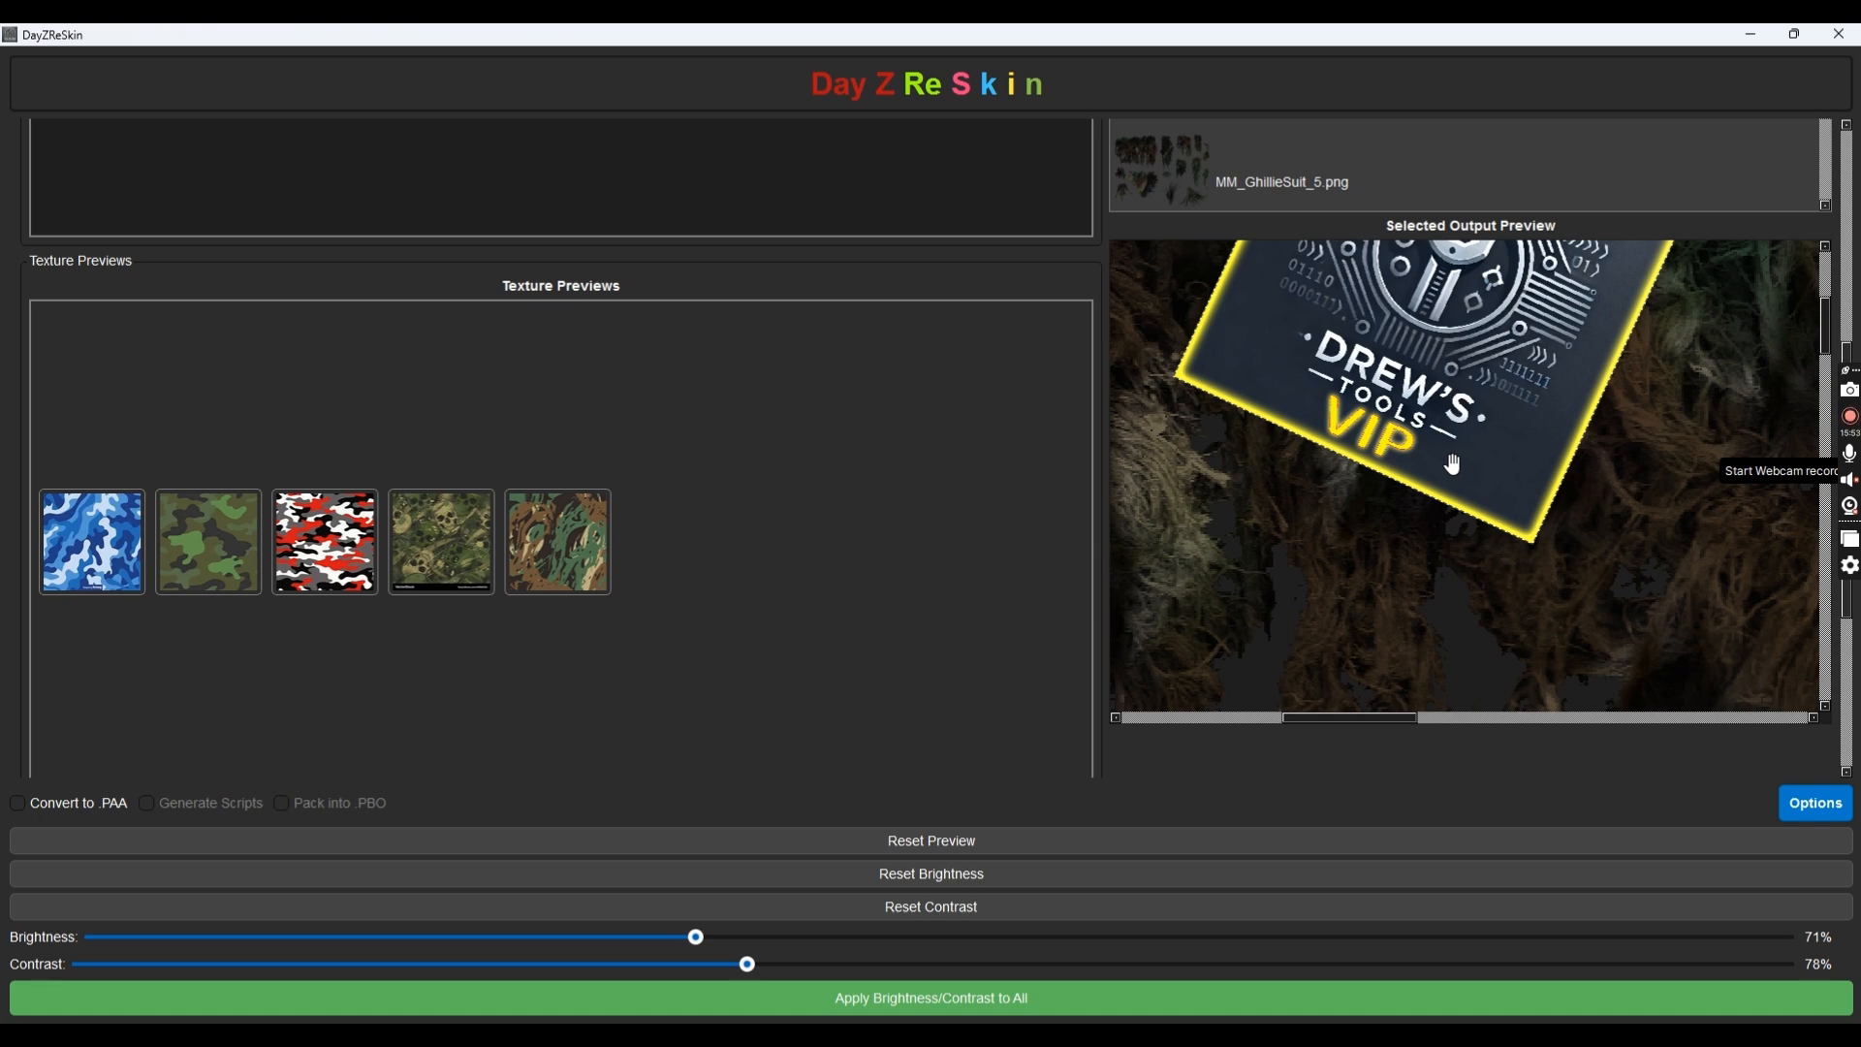
Give the VIP logo a steeper tilt, zoom back out, and nudge it slightly down-right
{"action": "scroll", "coordinate": [1440, 464], "scroll_direction": "up", "scroll_amount": 15}
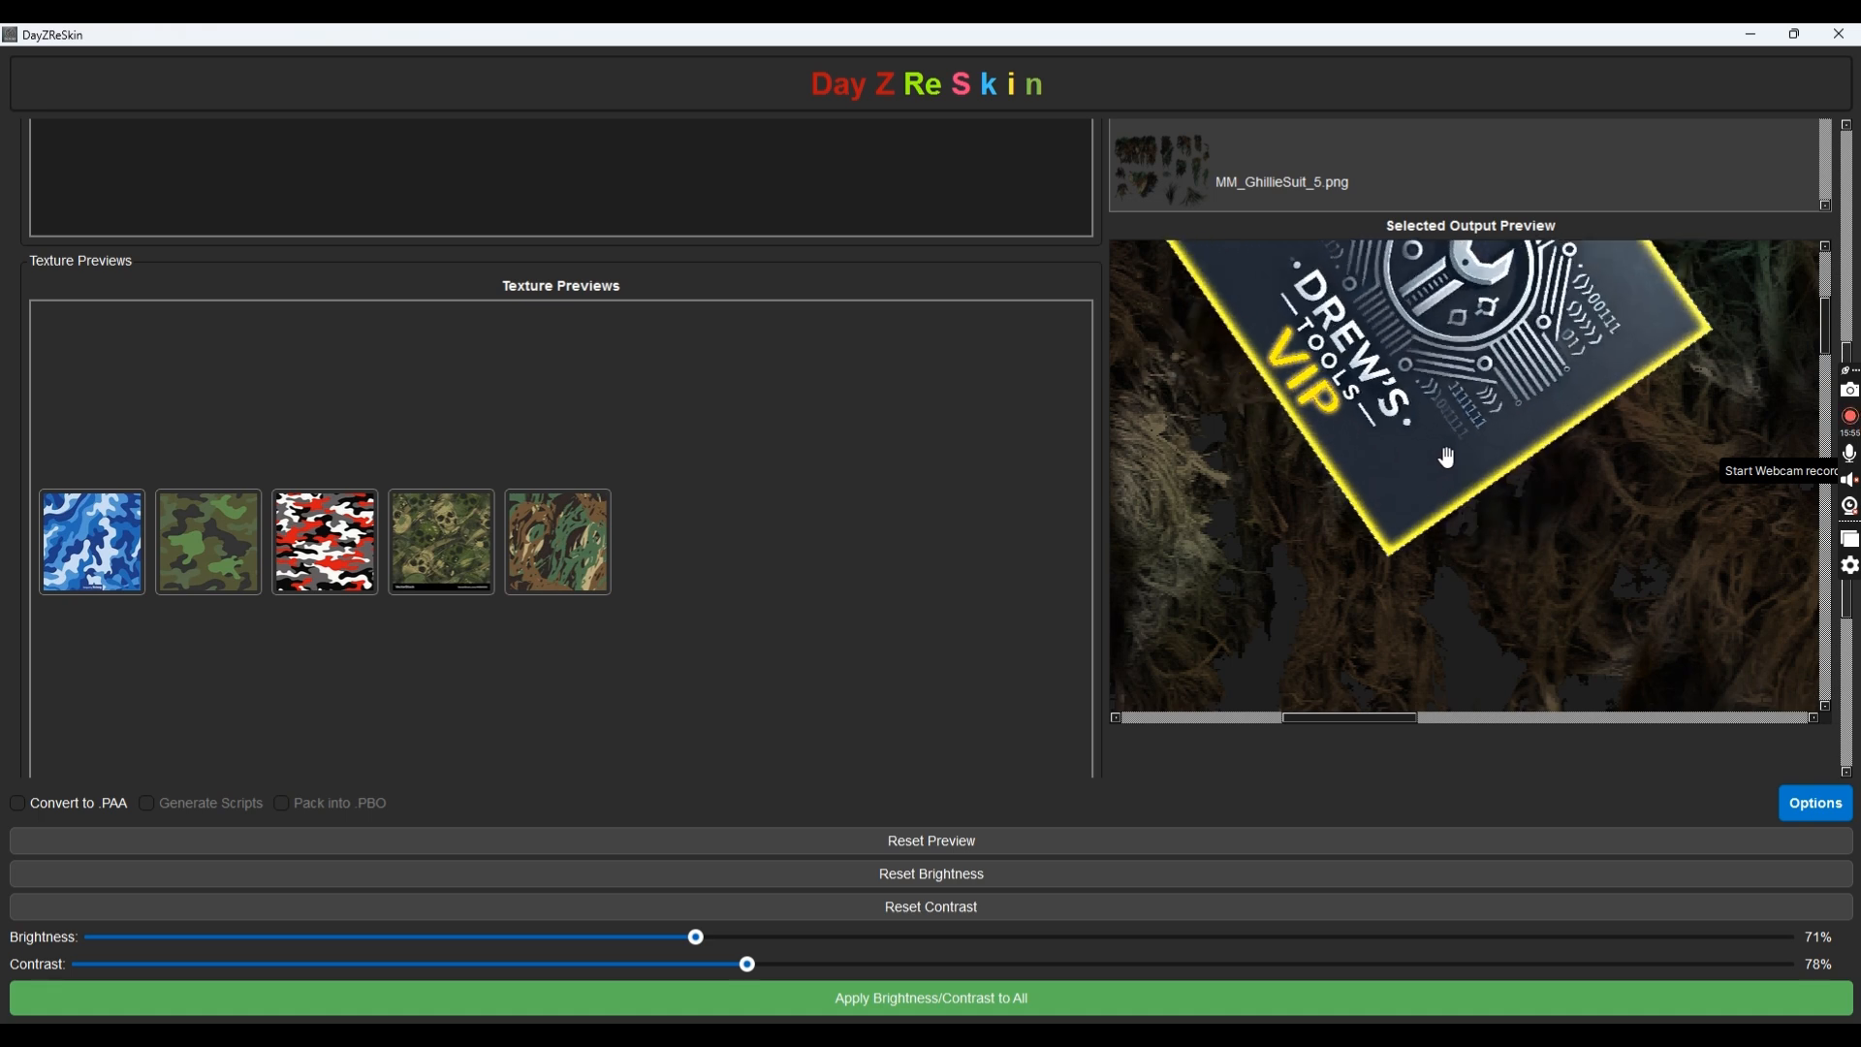
{"action": "scroll", "coordinate": [1447, 463], "scroll_direction": "up", "scroll_amount": 15}
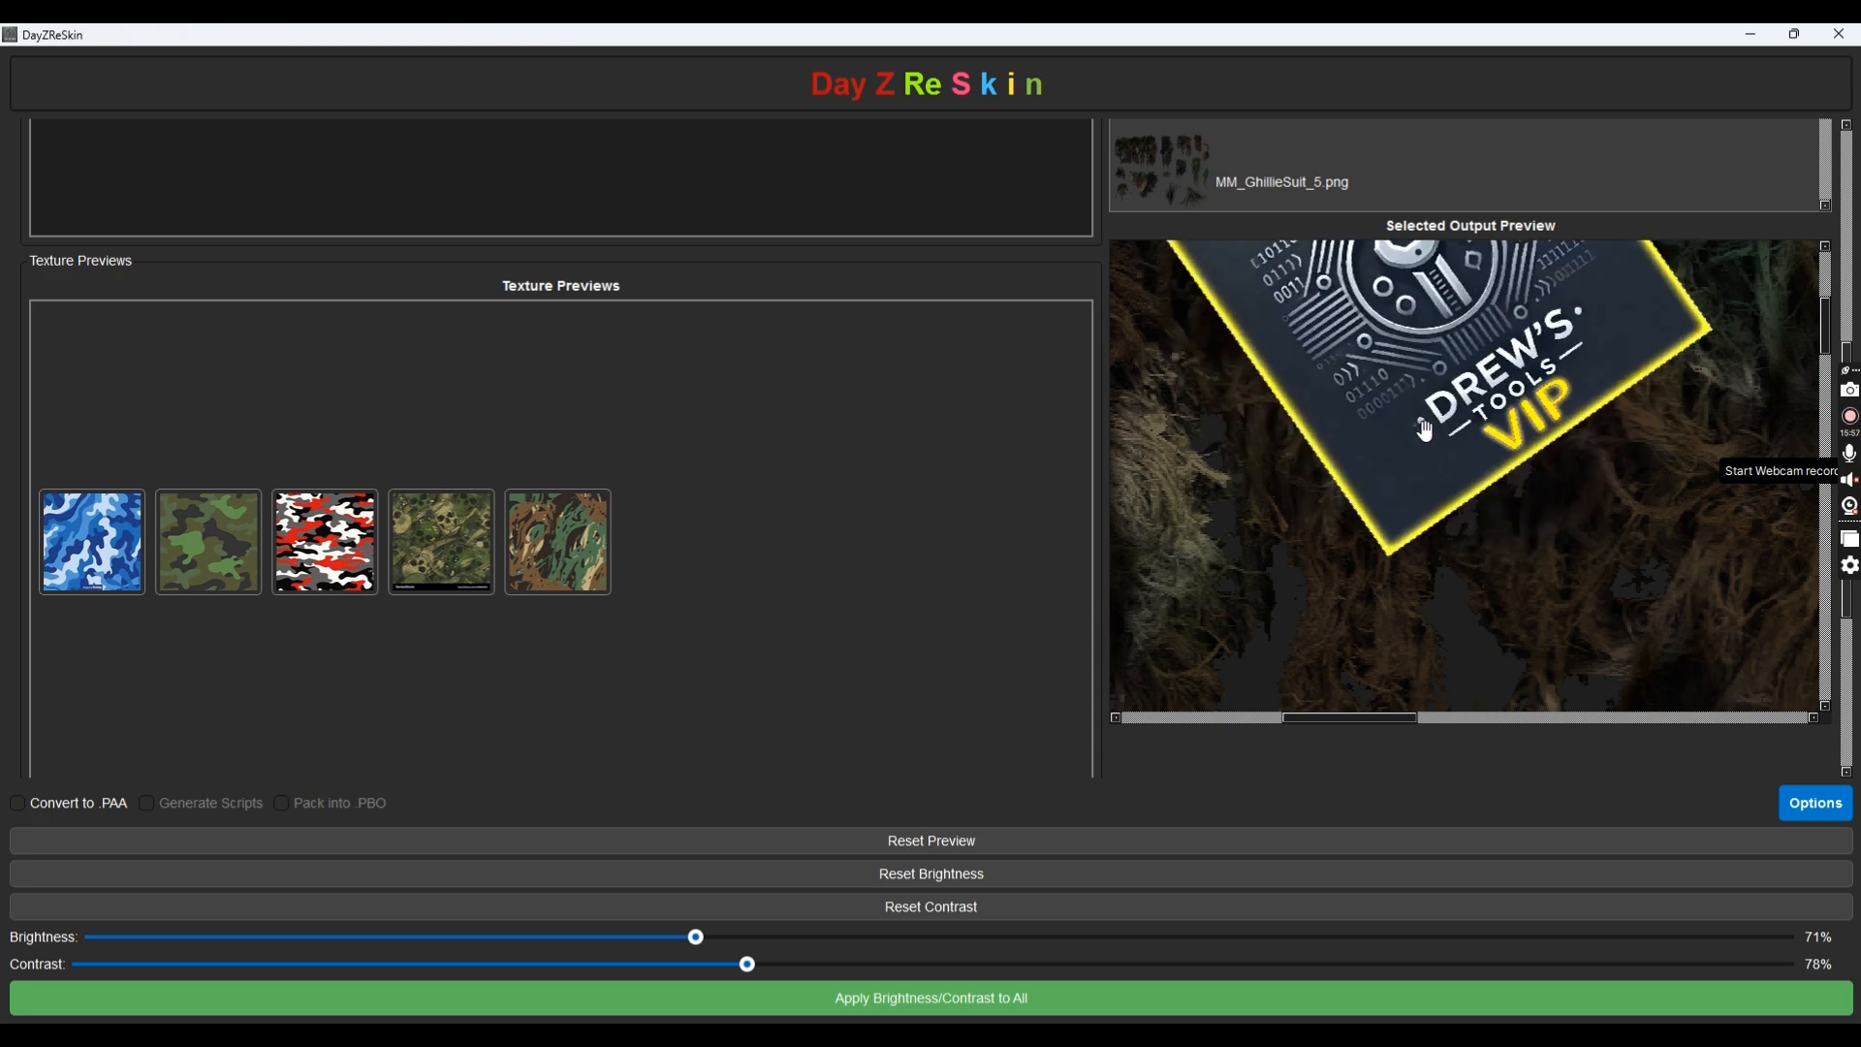
{"action": "scroll", "coordinate": [1423, 427], "scroll_direction": "up", "scroll_amount": 3}
{"action": "scroll", "coordinate": [1321, 591], "scroll_direction": "down", "scroll_amount": 4}
{"action": "scroll", "coordinate": [1333, 579], "scroll_direction": "up", "scroll_amount": 4}
{"action": "scroll", "coordinate": [1338, 576], "scroll_direction": "down", "scroll_amount": 5}
{"action": "scroll", "coordinate": [1341, 576], "scroll_direction": "down", "scroll_amount": 5}
{"action": "scroll", "coordinate": [1343, 570], "scroll_direction": "up", "scroll_amount": 3}
{"action": "scroll", "coordinate": [1348, 567], "scroll_direction": "down", "scroll_amount": 2}
{"action": "left_click_drag", "start_coordinate": [1377, 306], "coordinate": [1392, 312]}
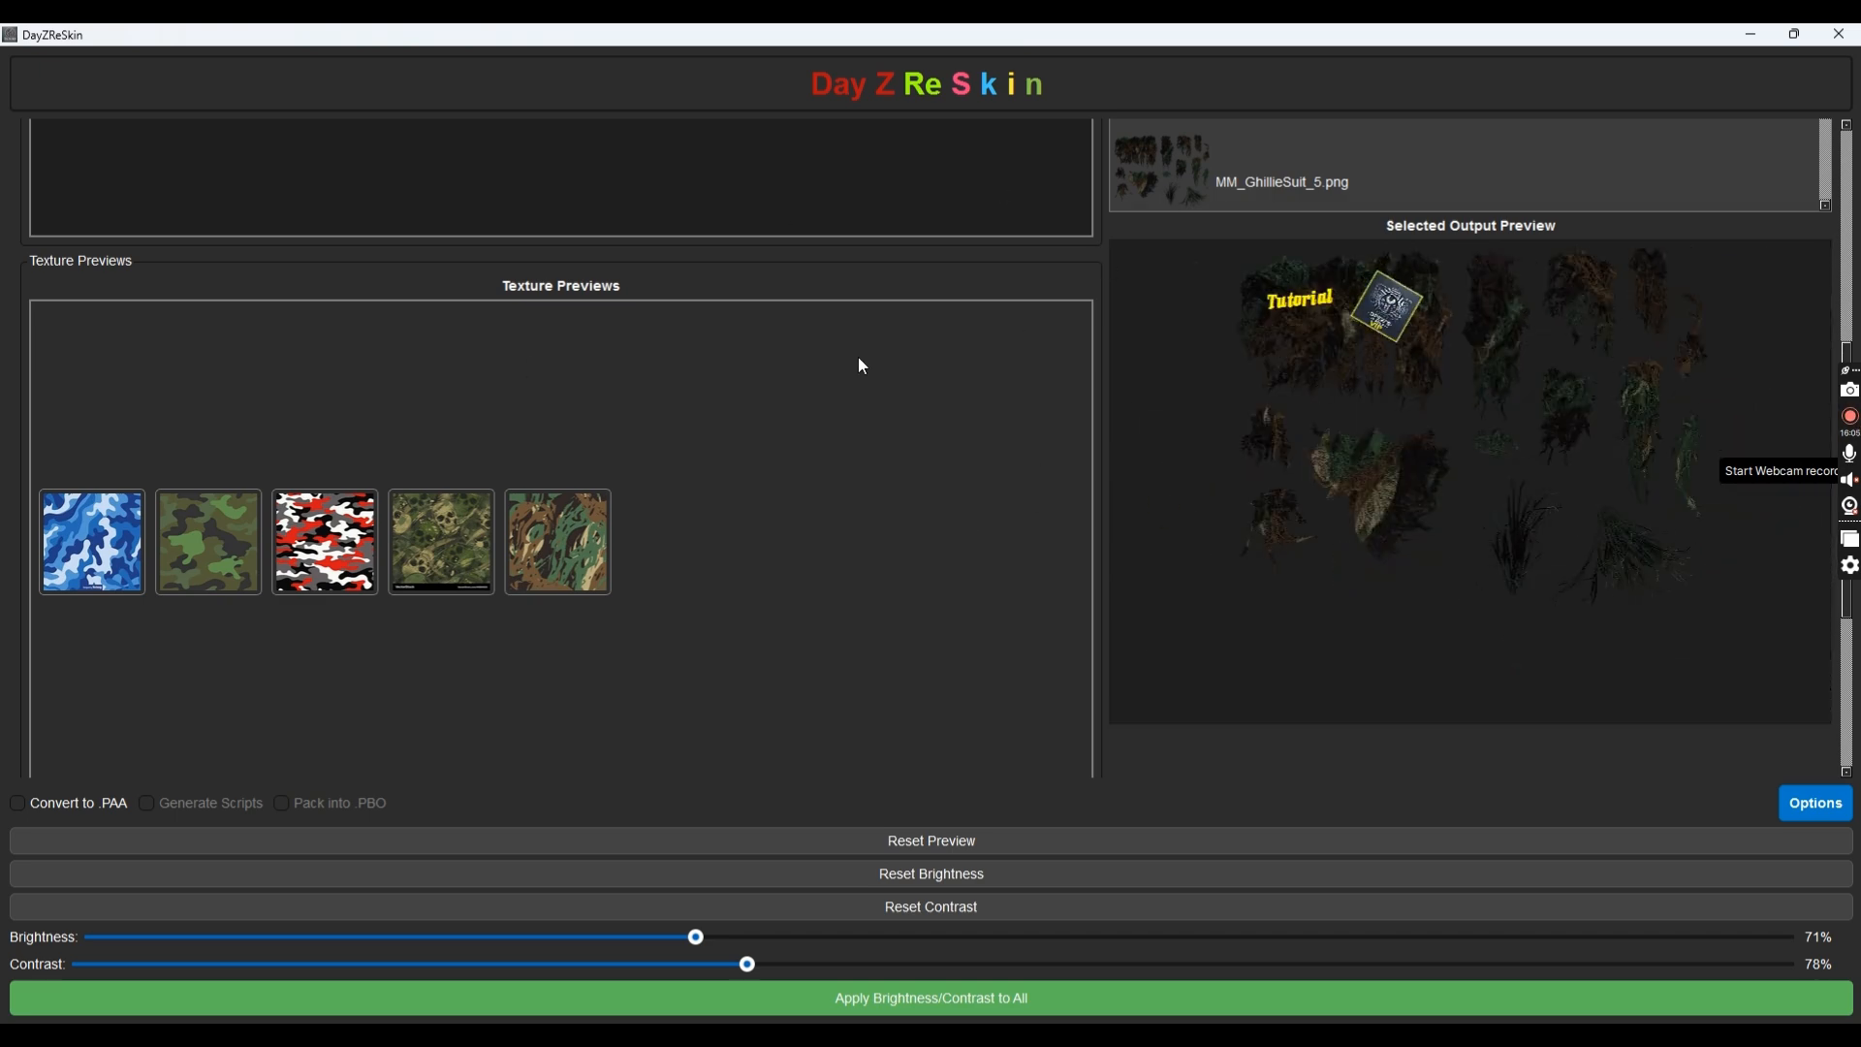
Cycle through the four ghillie output previews, ending on the red MM_GhillieSuit_3
{"action": "scroll", "coordinate": [863, 367], "scroll_direction": "up", "scroll_amount": 3}
{"action": "left_click", "coordinate": [1161, 359]}
{"action": "left_click", "coordinate": [1167, 229]}
{"action": "left_click", "coordinate": [1171, 138]}
{"action": "left_click", "coordinate": [1162, 435]}
{"action": "left_click", "coordinate": [1200, 264]}
{"action": "left_click", "coordinate": [1184, 155]}
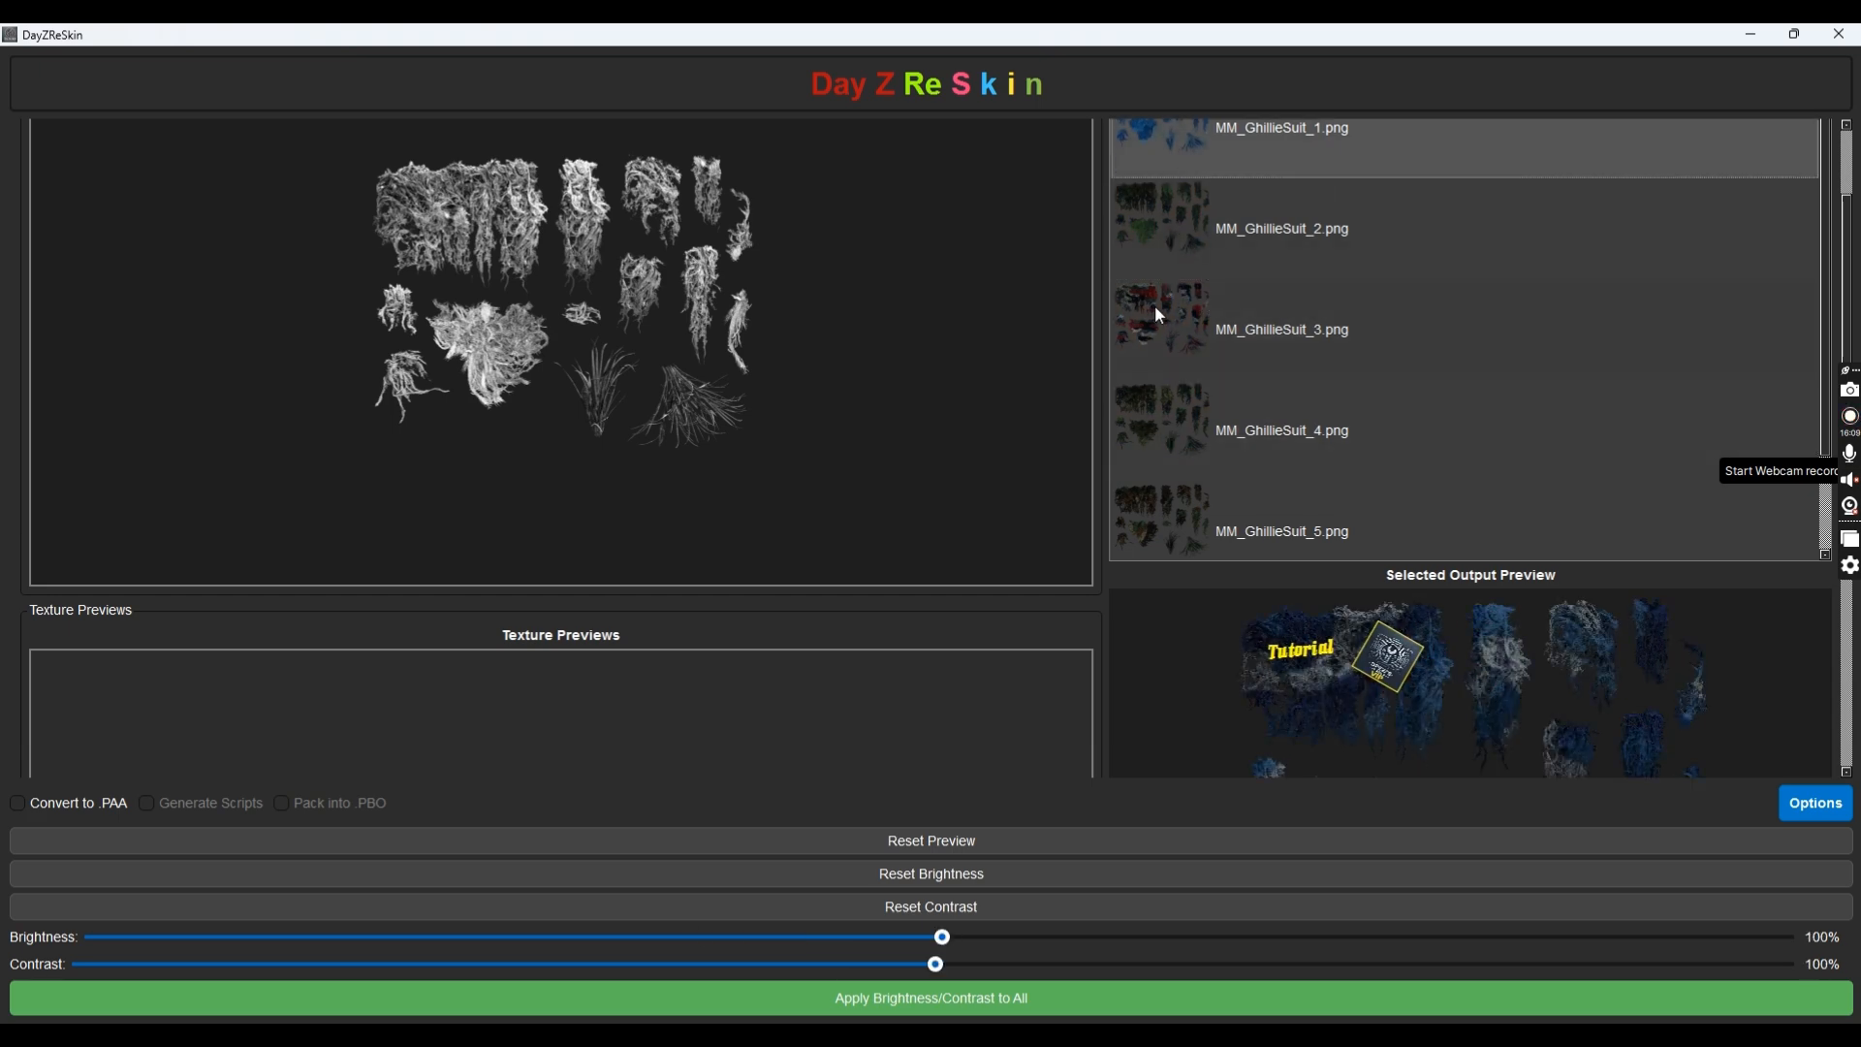
{"action": "left_click", "coordinate": [1160, 316]}
{"action": "left_click", "coordinate": [1192, 428]}
{"action": "left_click", "coordinate": [1176, 245]}
{"action": "left_click", "coordinate": [1171, 133]}
{"action": "left_click", "coordinate": [1163, 326]}
Compare MM_GhillieSuit_2 and MM_GhillieSuit_3, then scroll down to the Text, Font and Image/Icon Options
{"action": "scroll", "coordinate": [1178, 387], "scroll_direction": "down", "scroll_amount": 6}
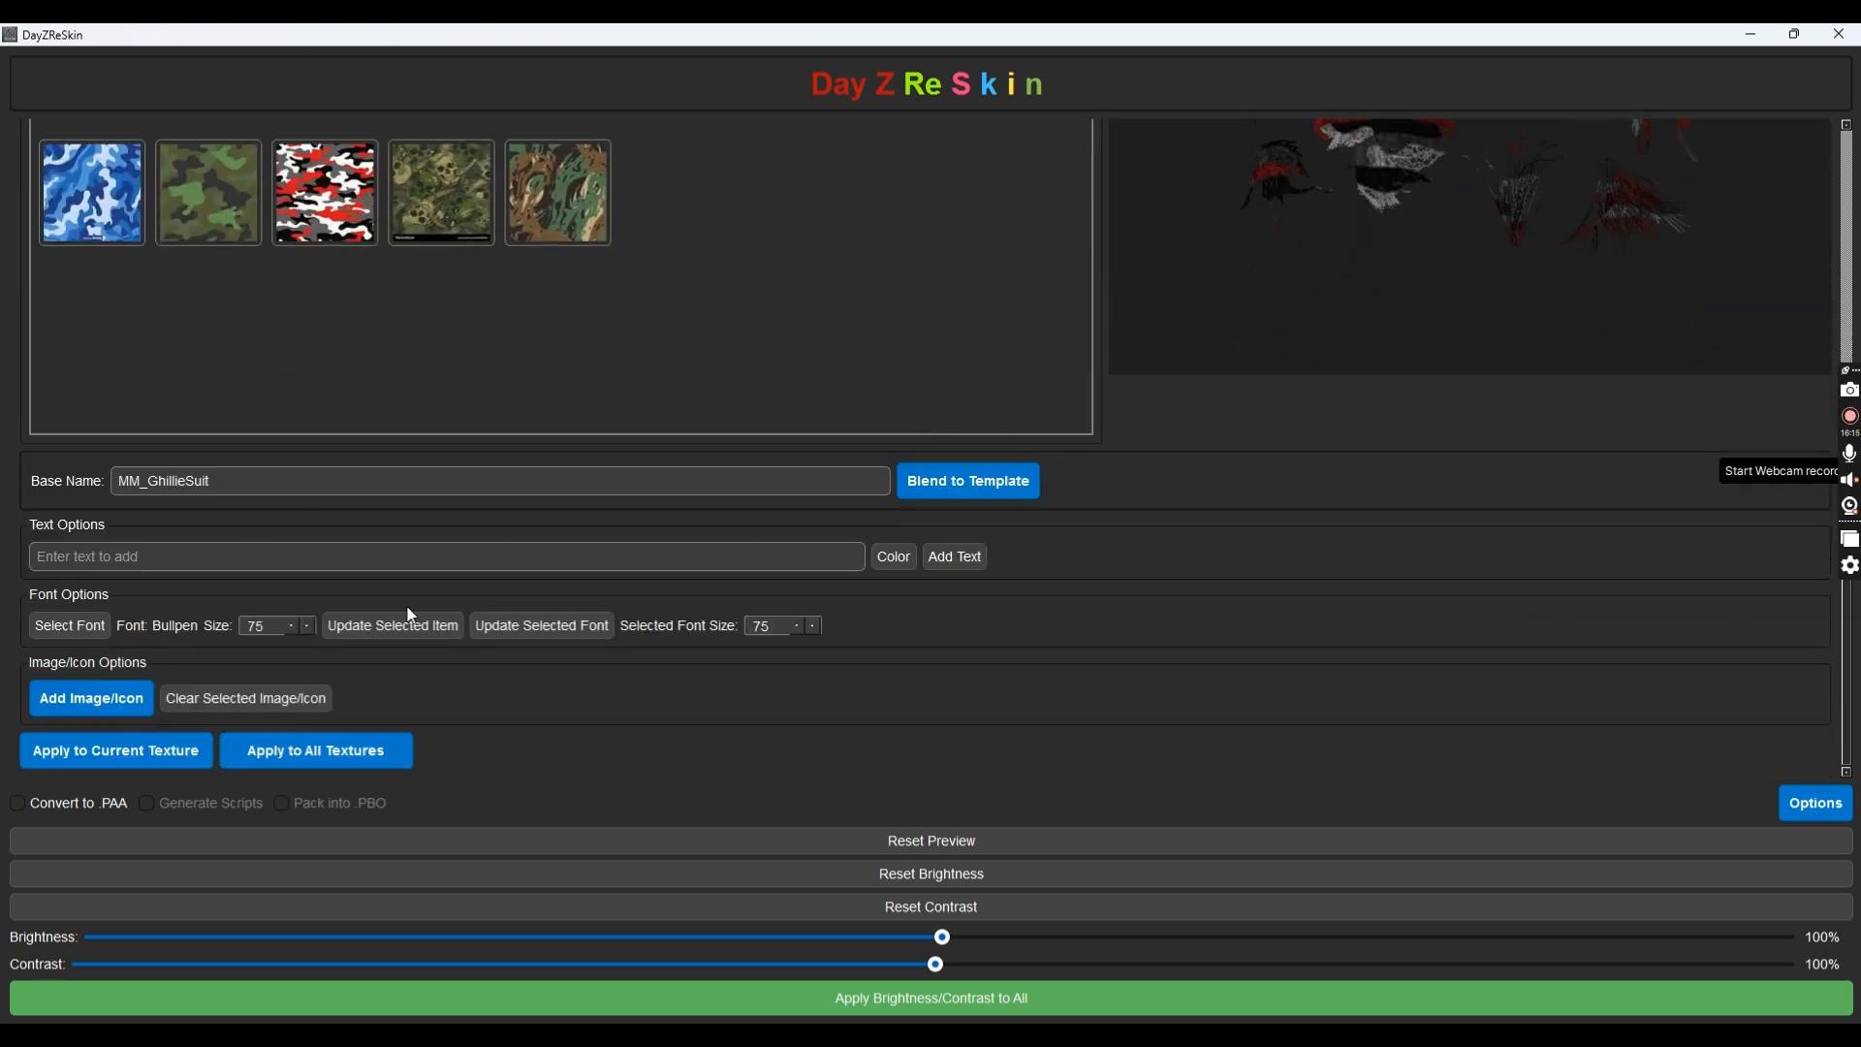
{"action": "scroll", "coordinate": [980, 270], "scroll_direction": "up", "scroll_amount": 5}
{"action": "scroll", "coordinate": [982, 271], "scroll_direction": "up", "scroll_amount": 3}
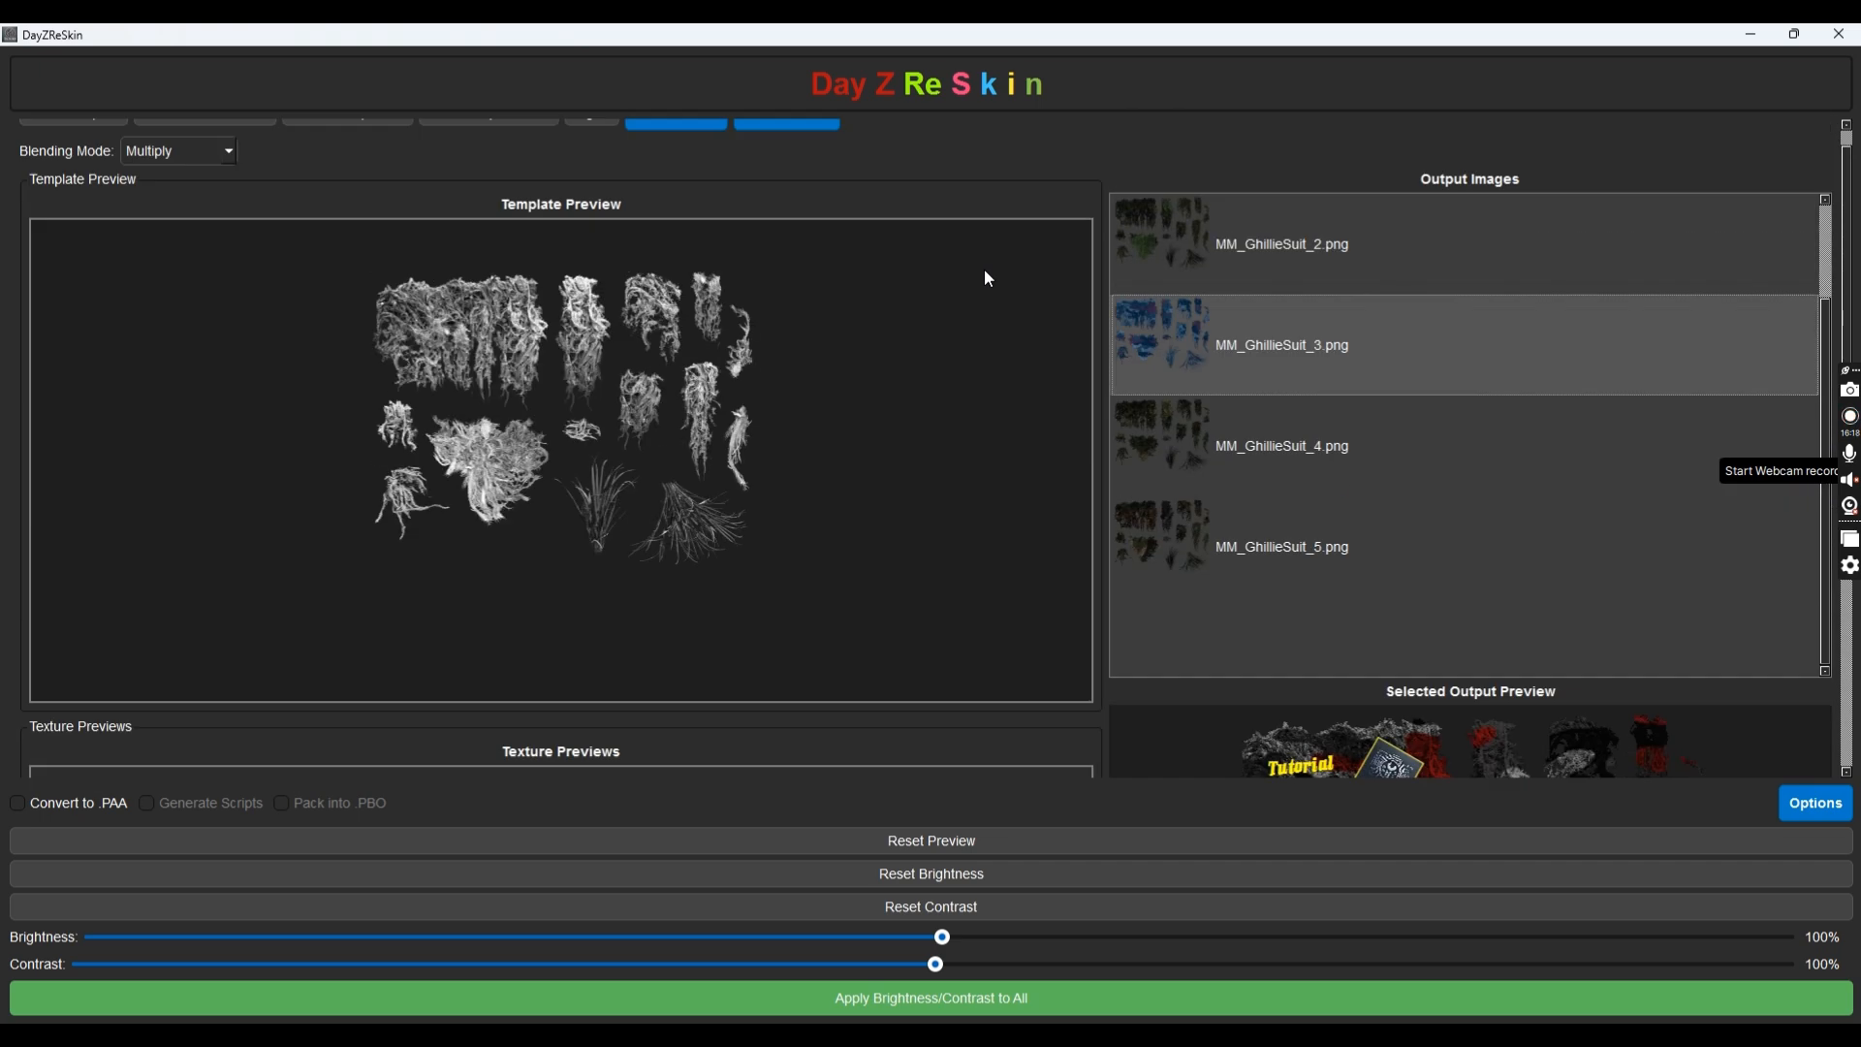
{"action": "left_click", "coordinate": [1166, 254]}
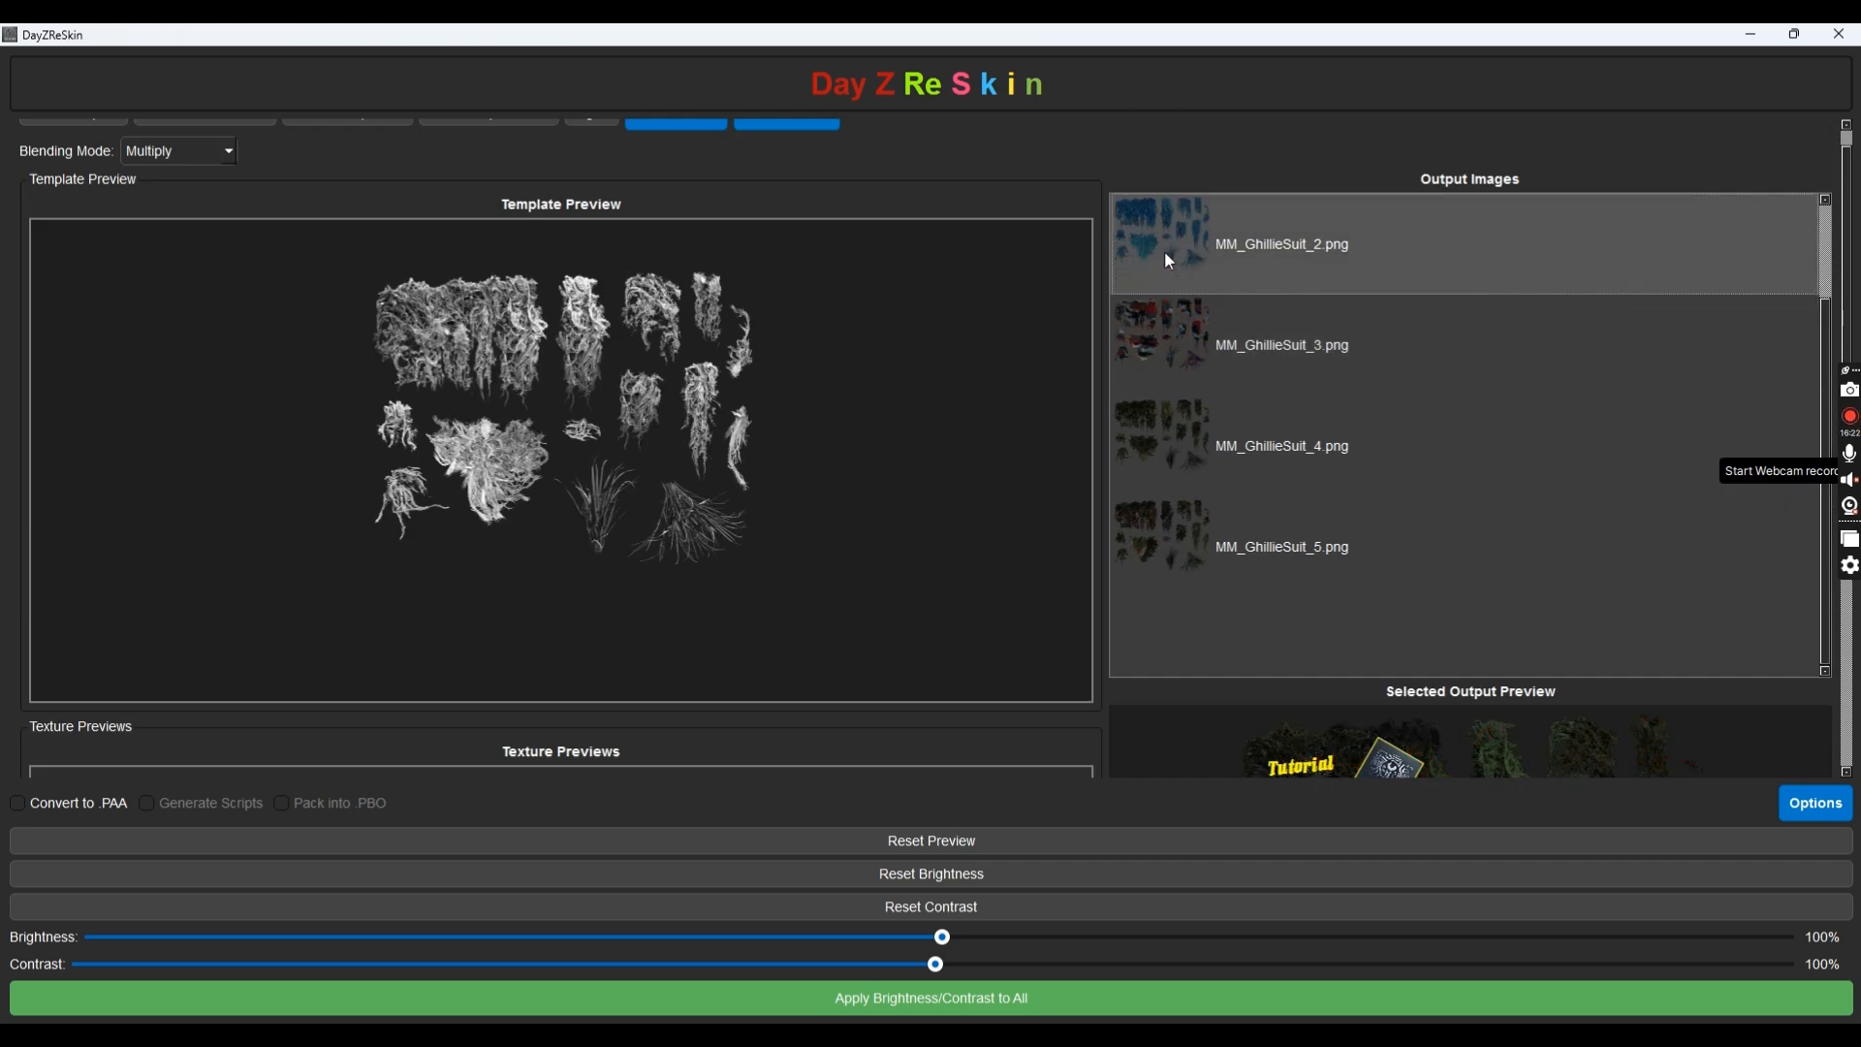
{"action": "left_click", "coordinate": [1184, 329]}
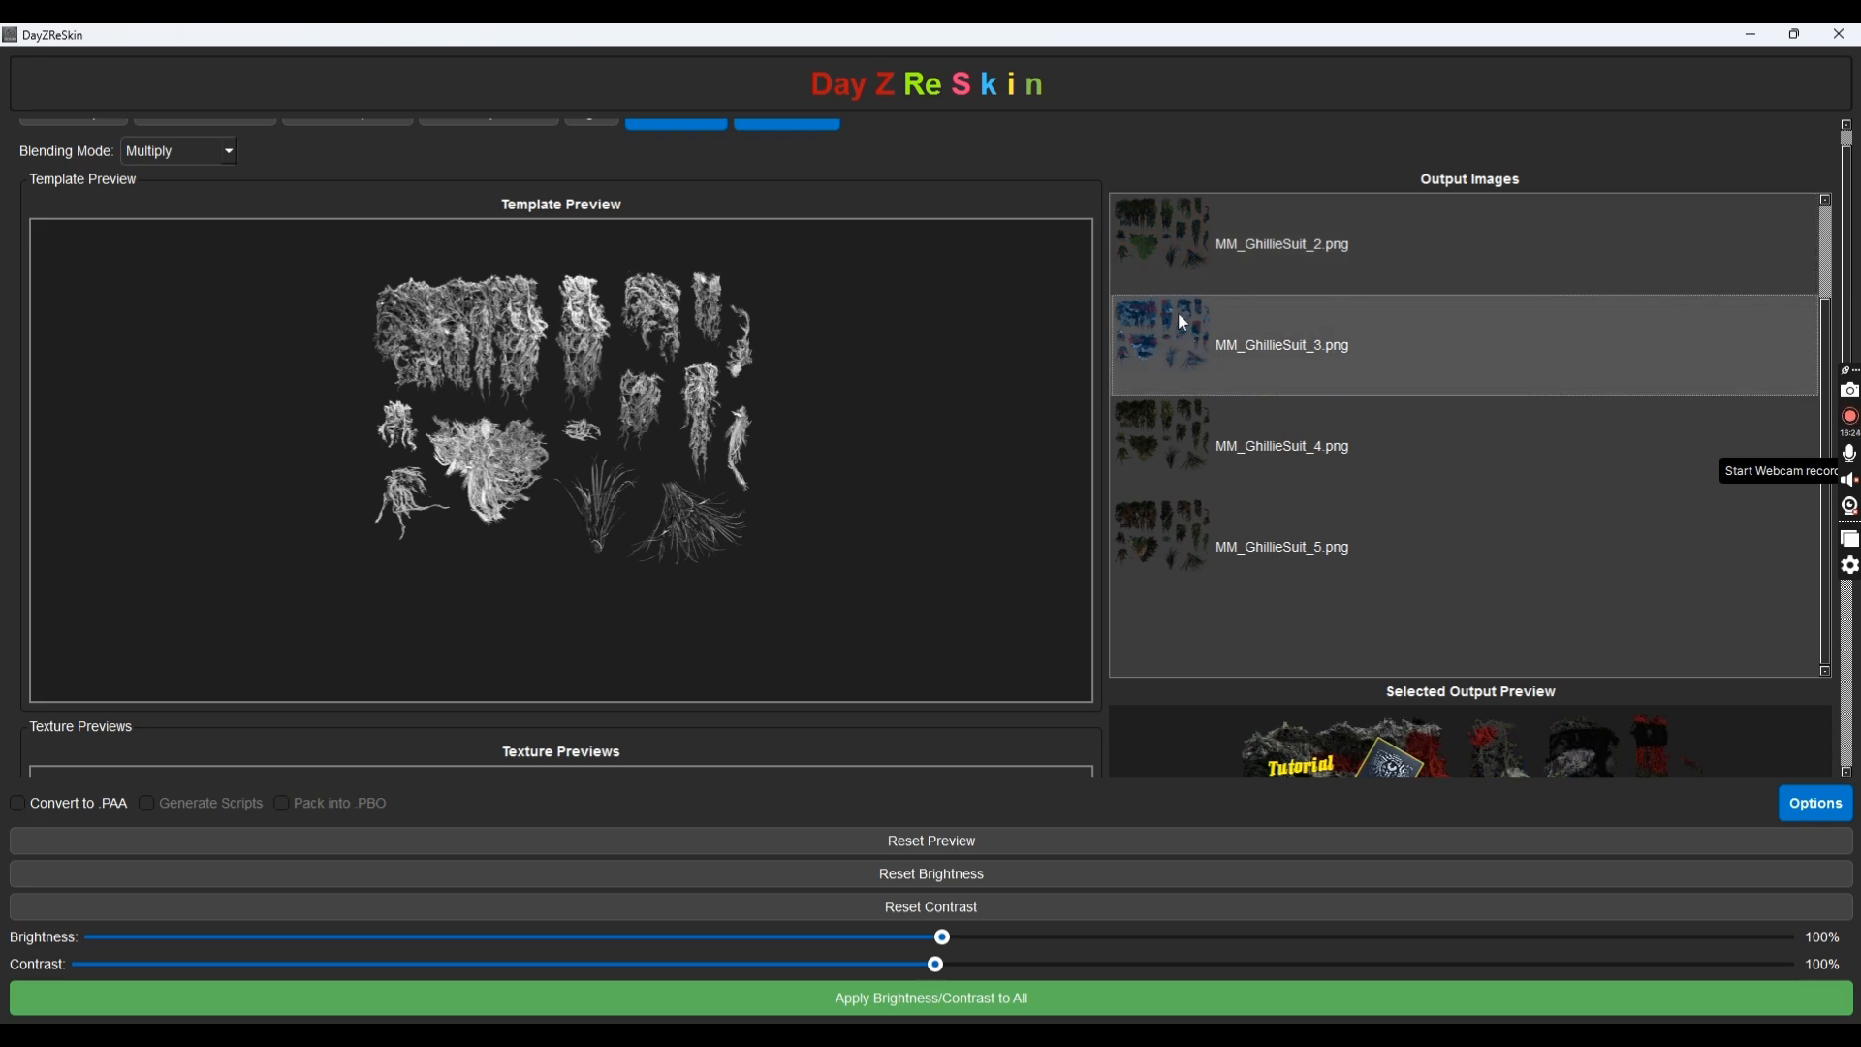
{"action": "left_click", "coordinate": [1161, 219]}
{"action": "scroll", "coordinate": [943, 393], "scroll_direction": "down", "scroll_amount": 6}
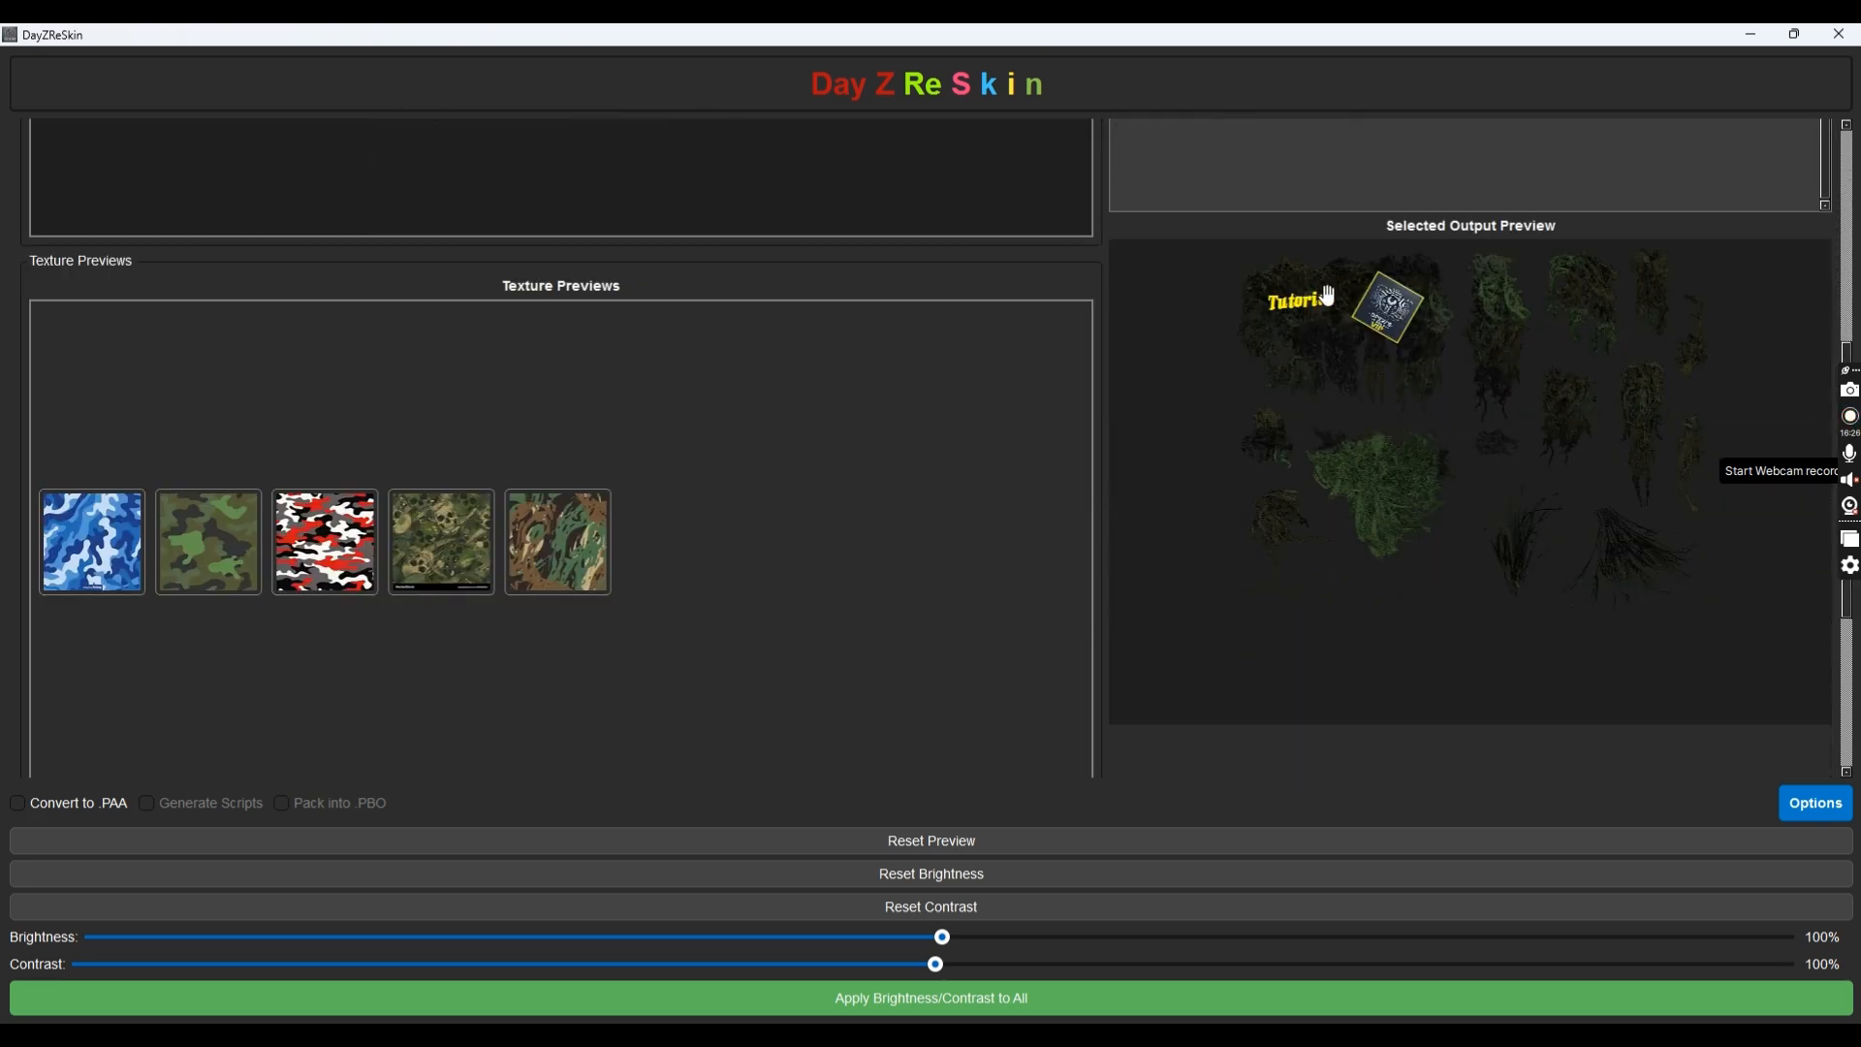
{"action": "scroll", "coordinate": [840, 460], "scroll_direction": "down", "scroll_amount": 3}
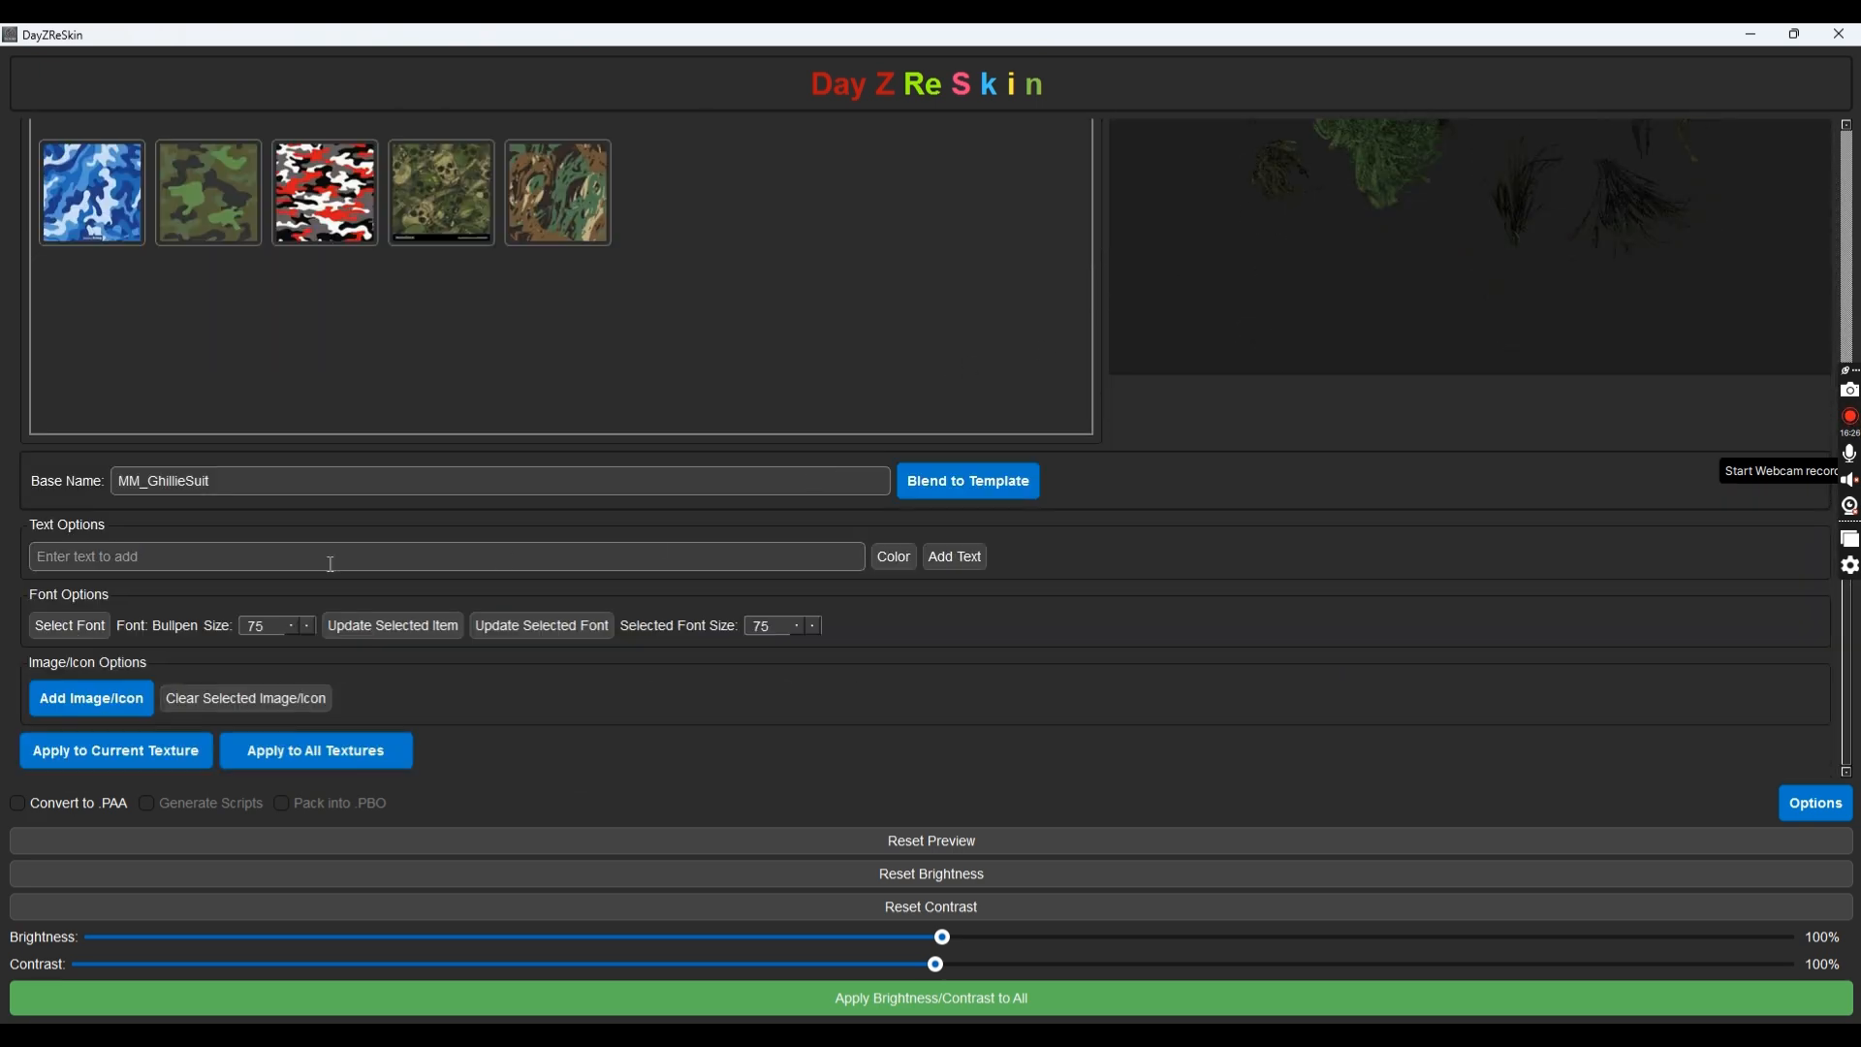
Apply the Tutorial text and VIP logo to the current texture
{"action": "left_click", "coordinate": [55, 759]}
{"action": "scroll", "coordinate": [799, 279], "scroll_direction": "up", "scroll_amount": 4}
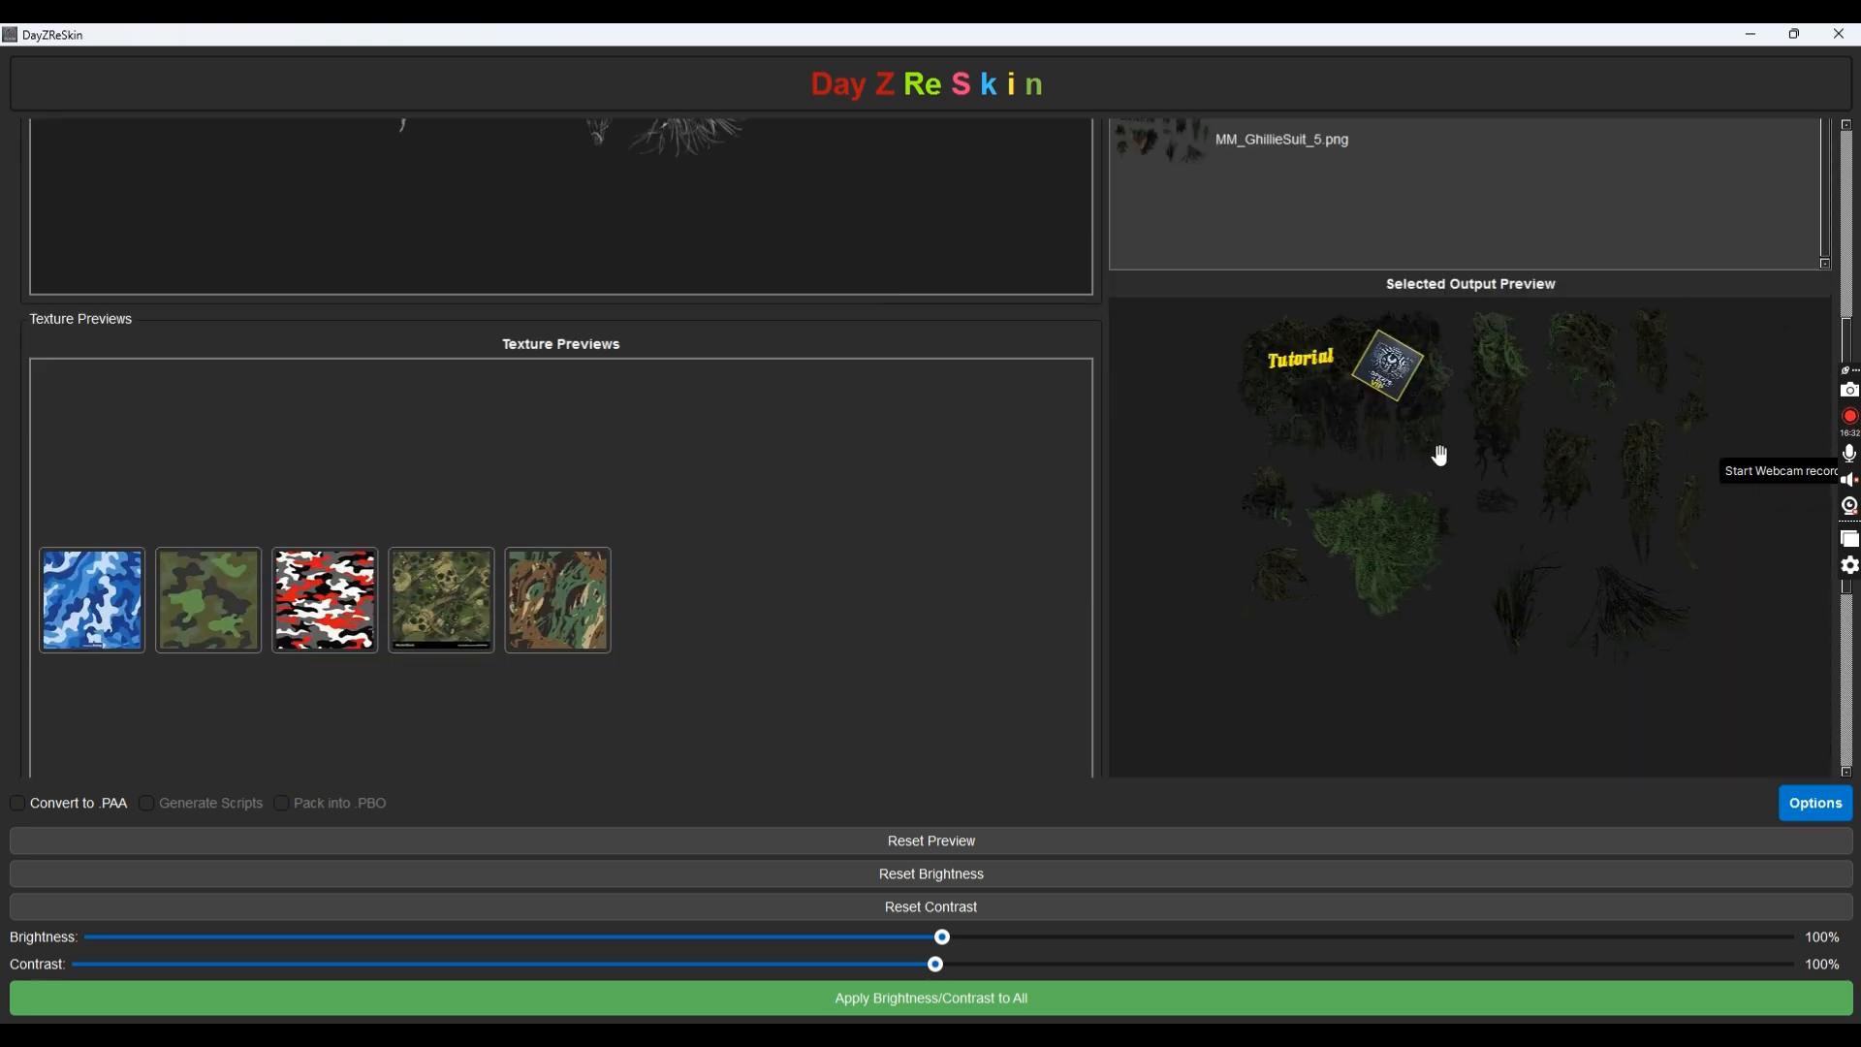
{"action": "scroll", "coordinate": [881, 486], "scroll_direction": "up", "scroll_amount": 5}
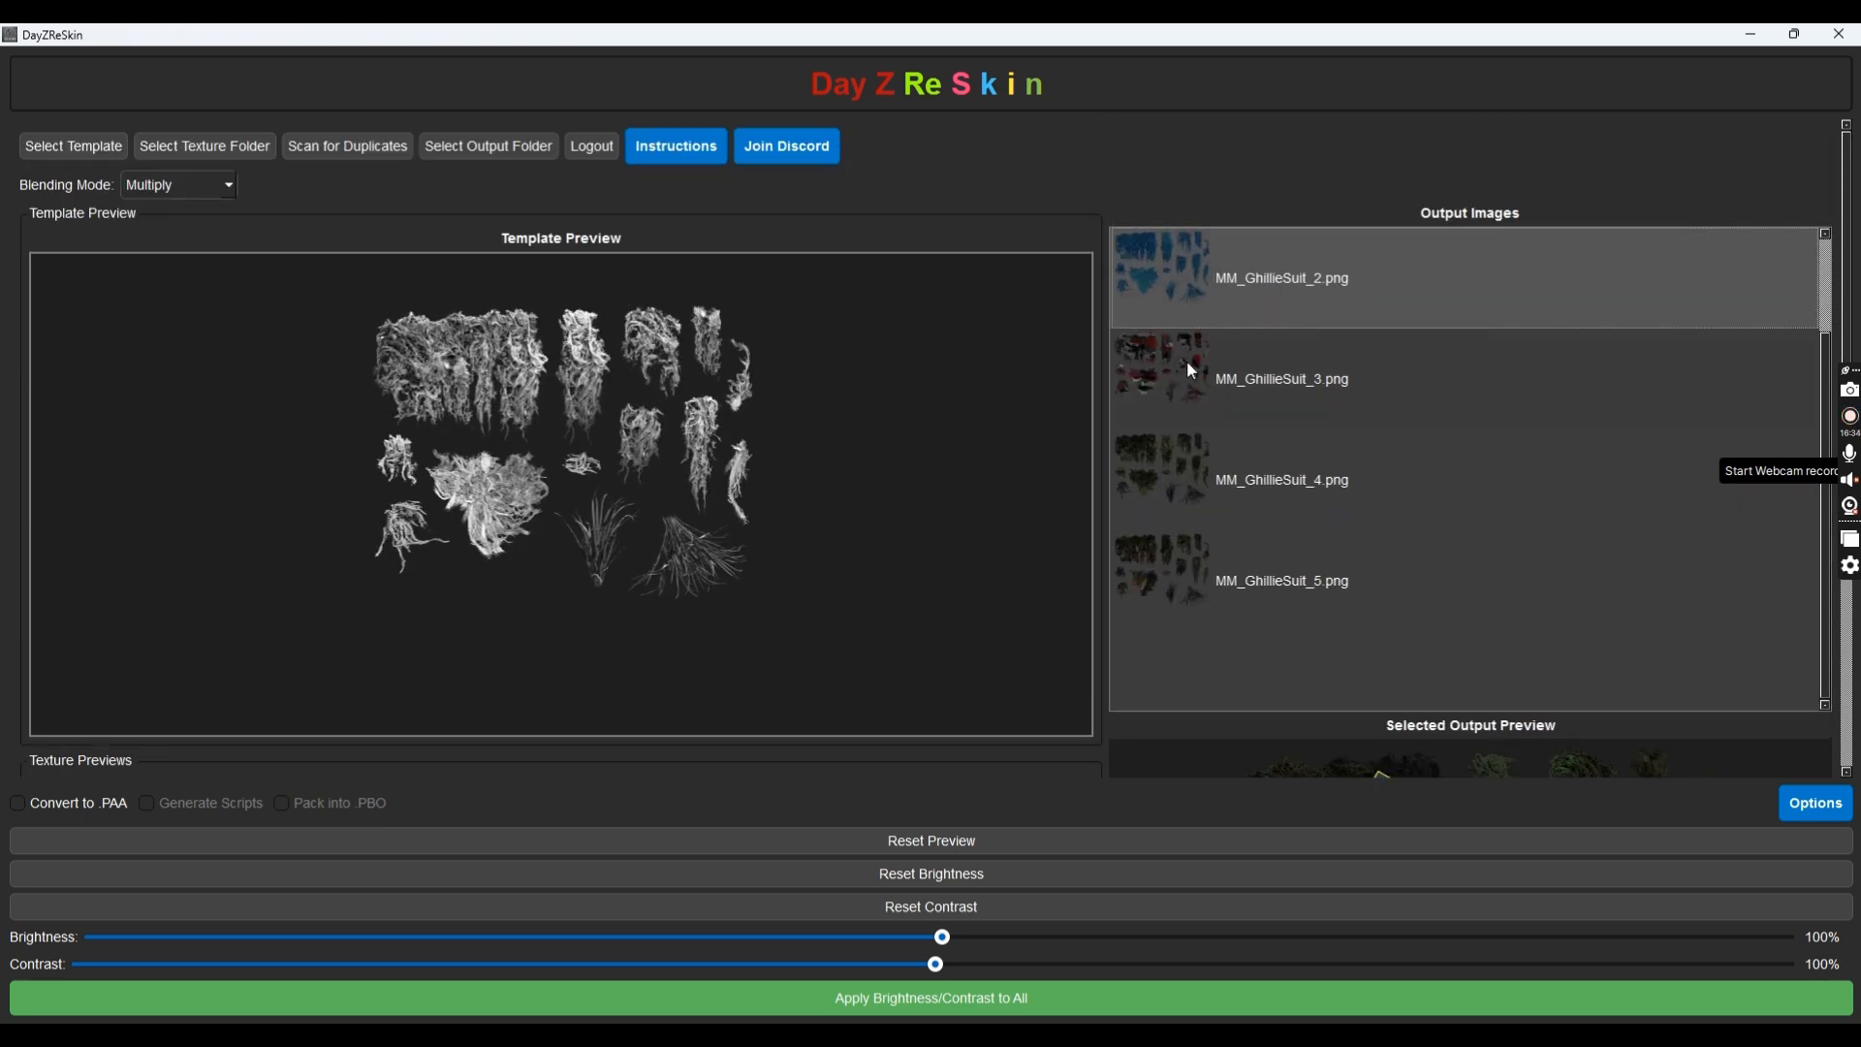
Preview output MM_GhillieSuit_3.png to confirm it carries the Tutorial label and VIP logo
{"action": "left_click", "coordinate": [1192, 371]}
{"action": "scroll", "coordinate": [761, 479], "scroll_direction": "down", "scroll_amount": 8}
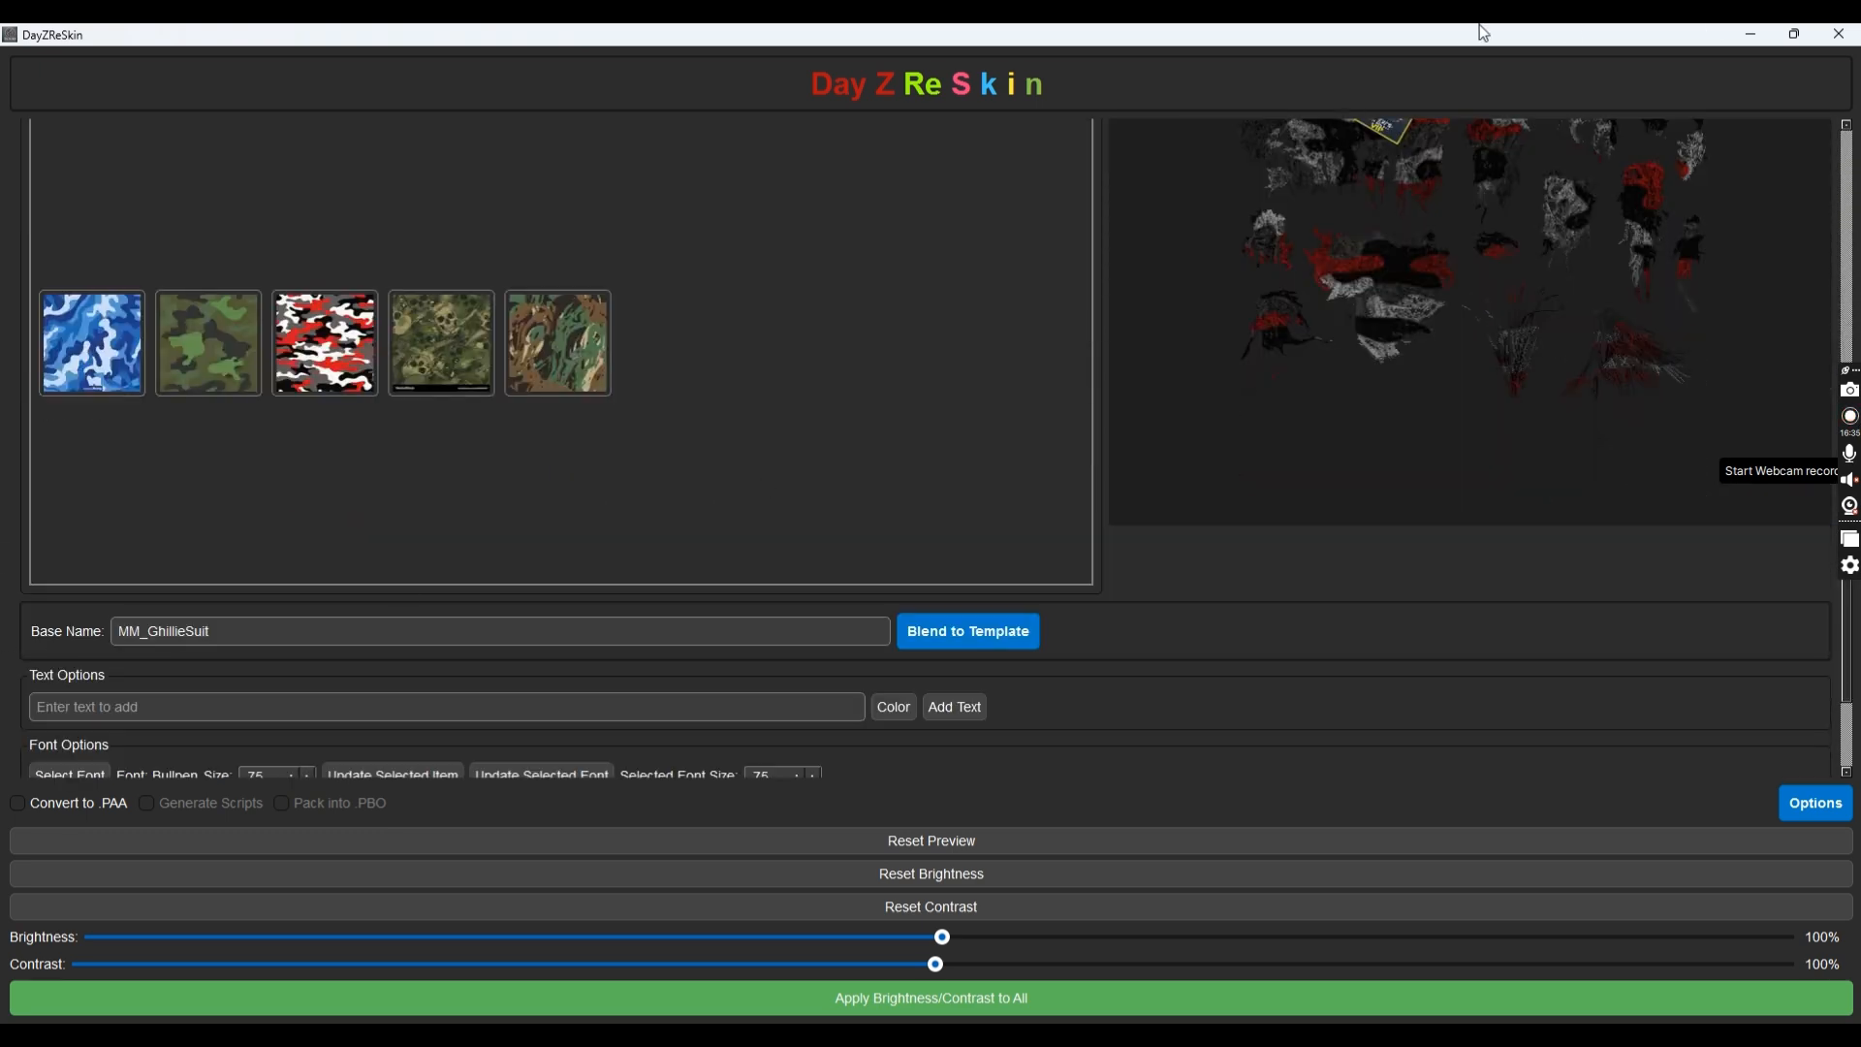
{"action": "scroll", "coordinate": [864, 631], "scroll_direction": "down", "scroll_amount": 2}
{"action": "scroll", "coordinate": [955, 439], "scroll_direction": "up", "scroll_amount": 2}
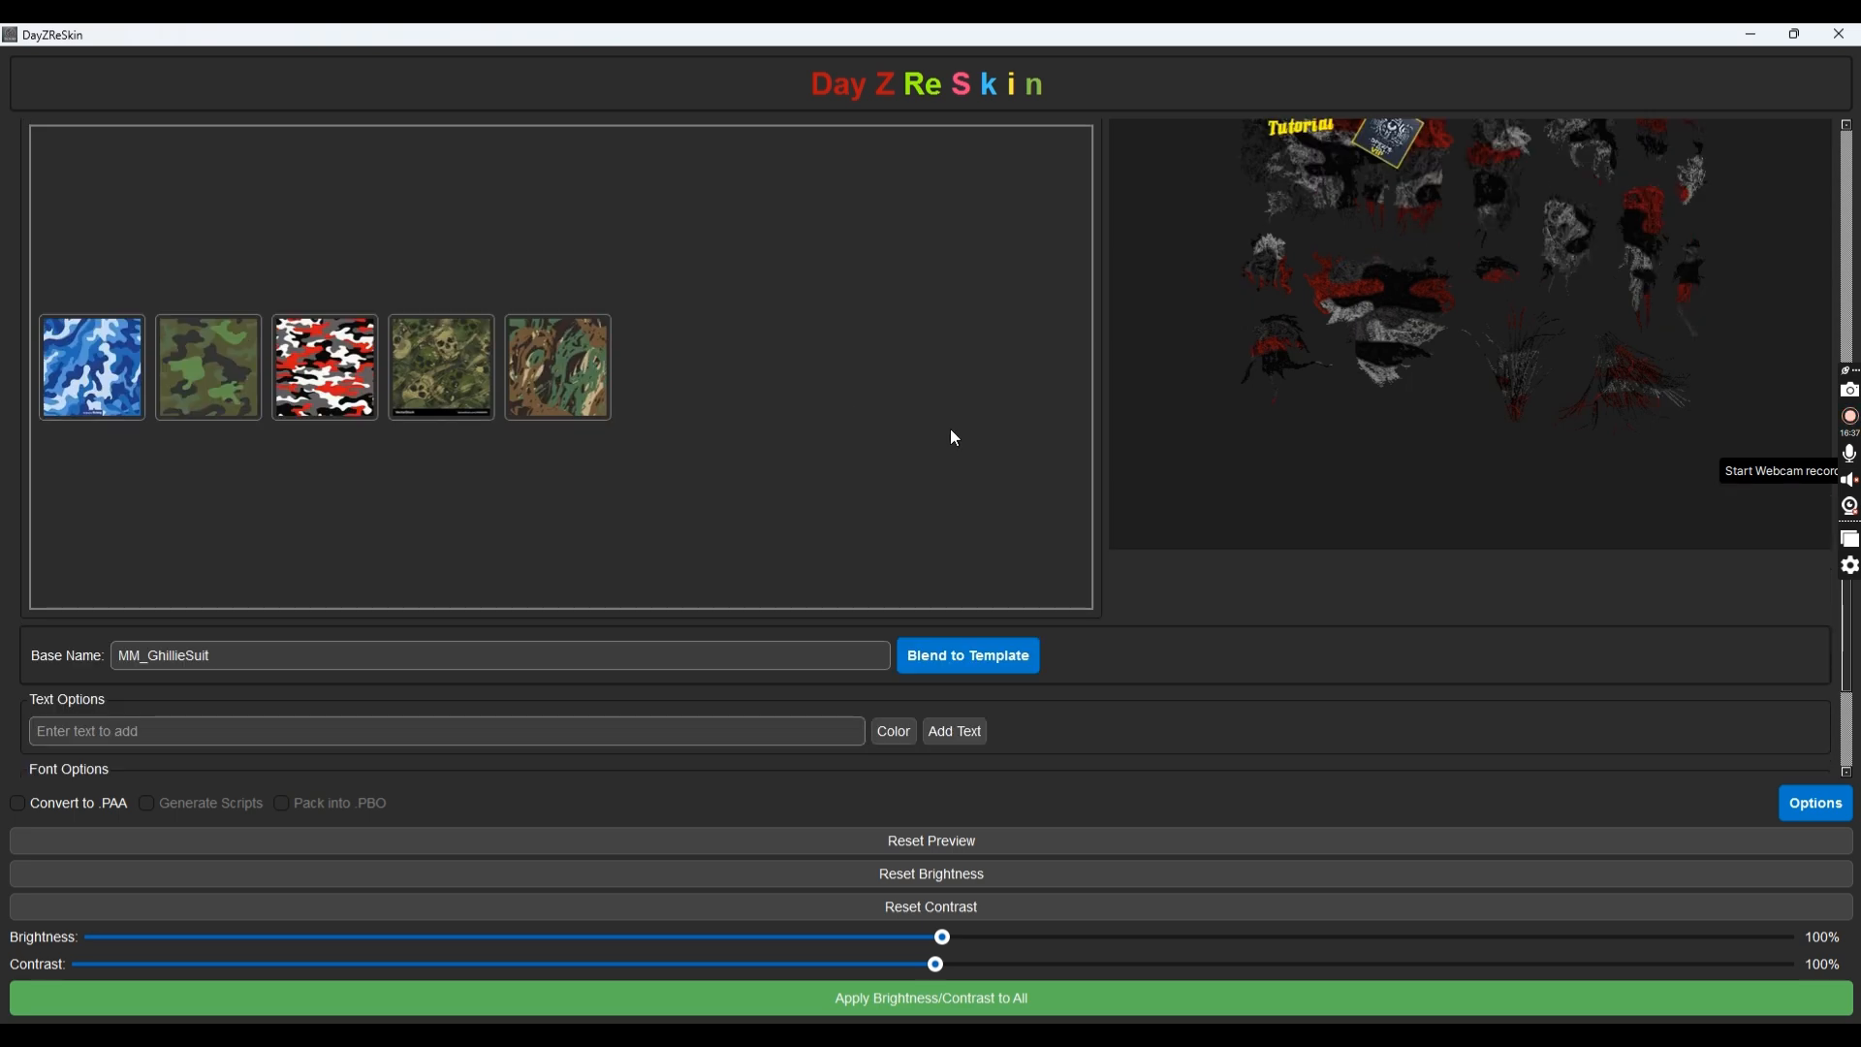
{"action": "scroll", "coordinate": [955, 438], "scroll_direction": "up", "scroll_amount": 2}
{"action": "scroll", "coordinate": [1049, 174], "scroll_direction": "up", "scroll_amount": 2}
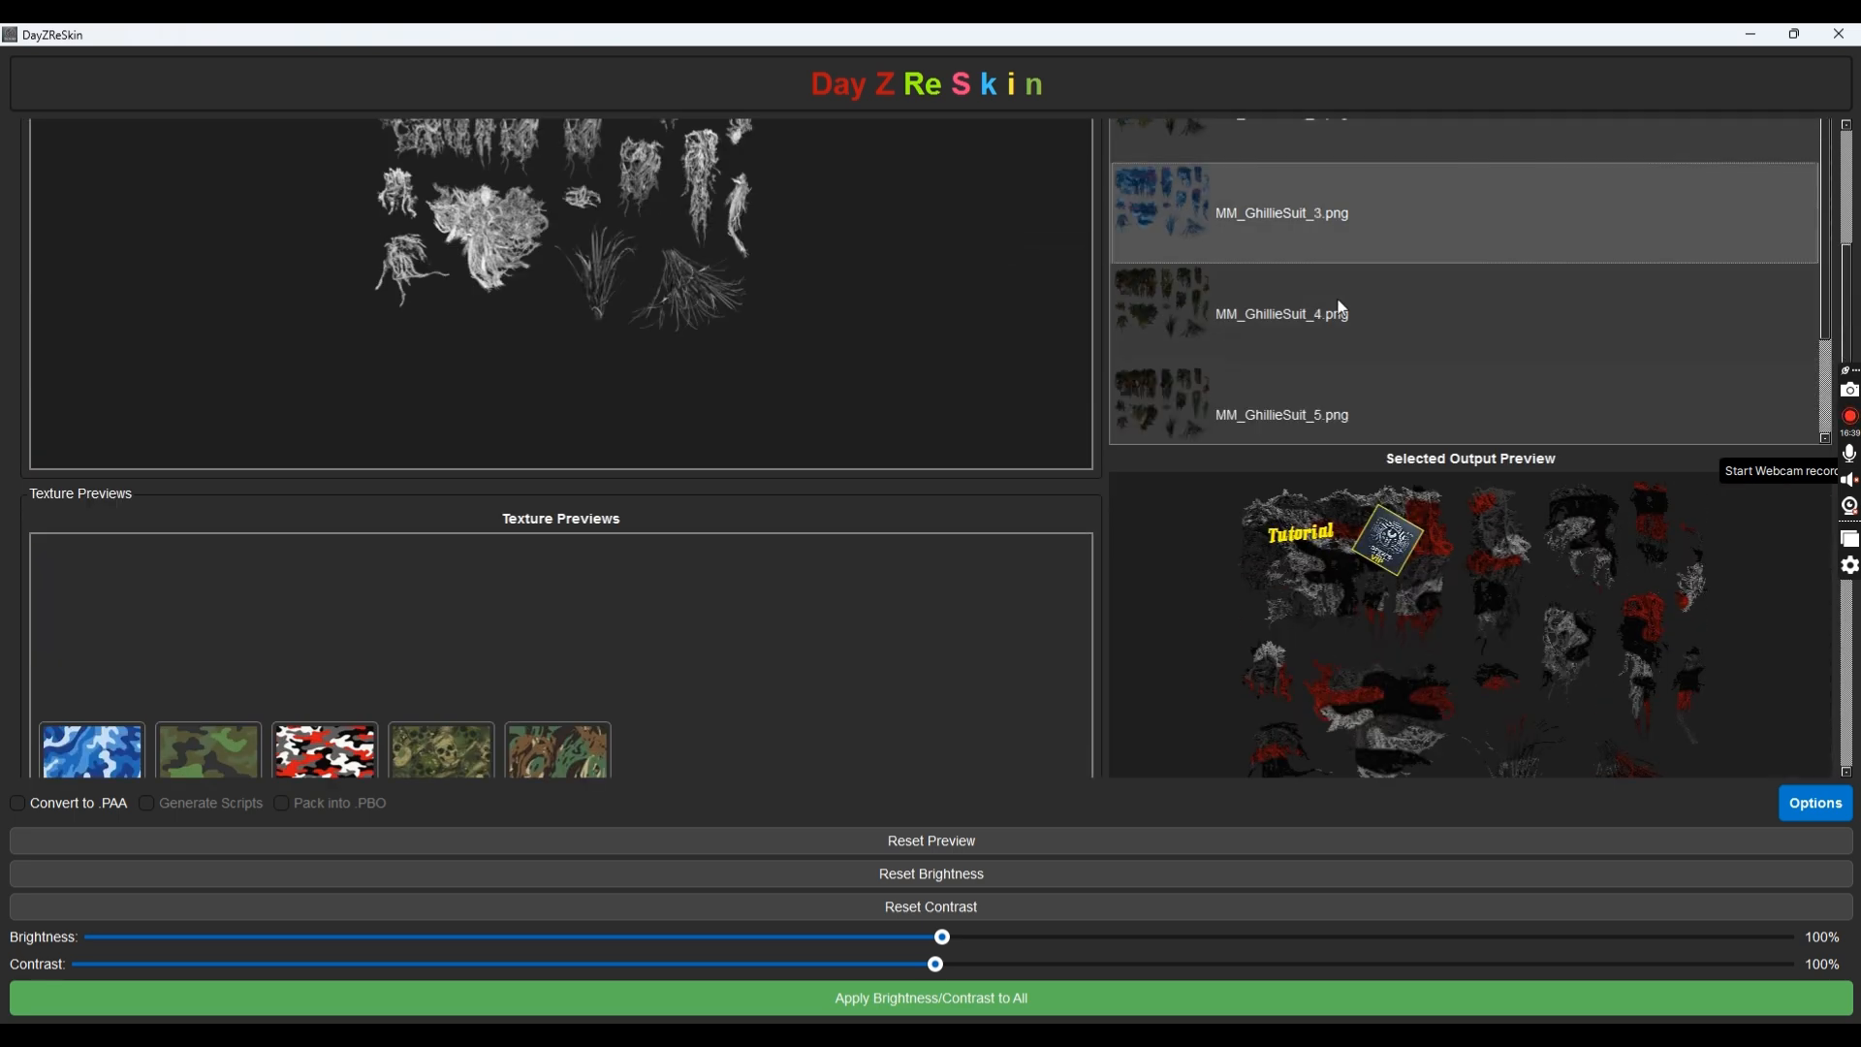
{"action": "scroll", "coordinate": [1310, 289], "scroll_direction": "down", "scroll_amount": 1}
{"action": "scroll", "coordinate": [1102, 572], "scroll_direction": "up", "scroll_amount": 2}
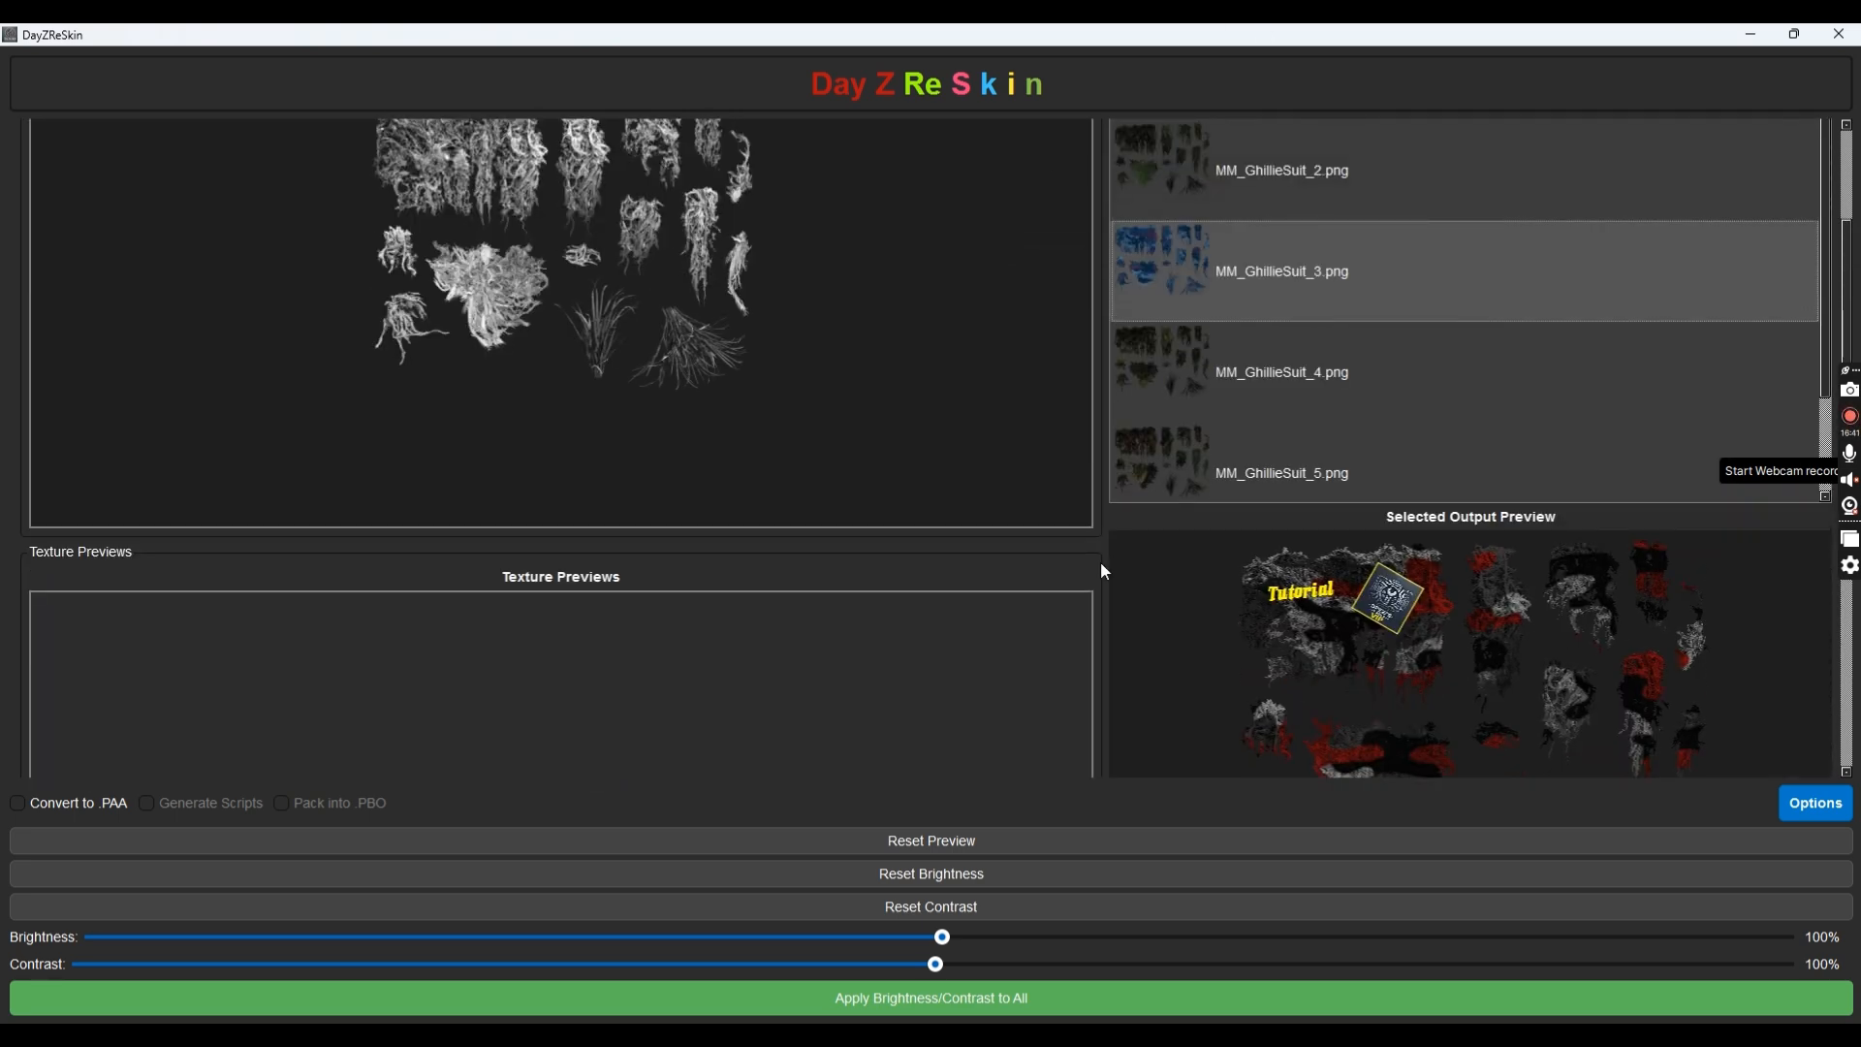
{"action": "scroll", "coordinate": [956, 441], "scroll_direction": "down", "scroll_amount": 4}
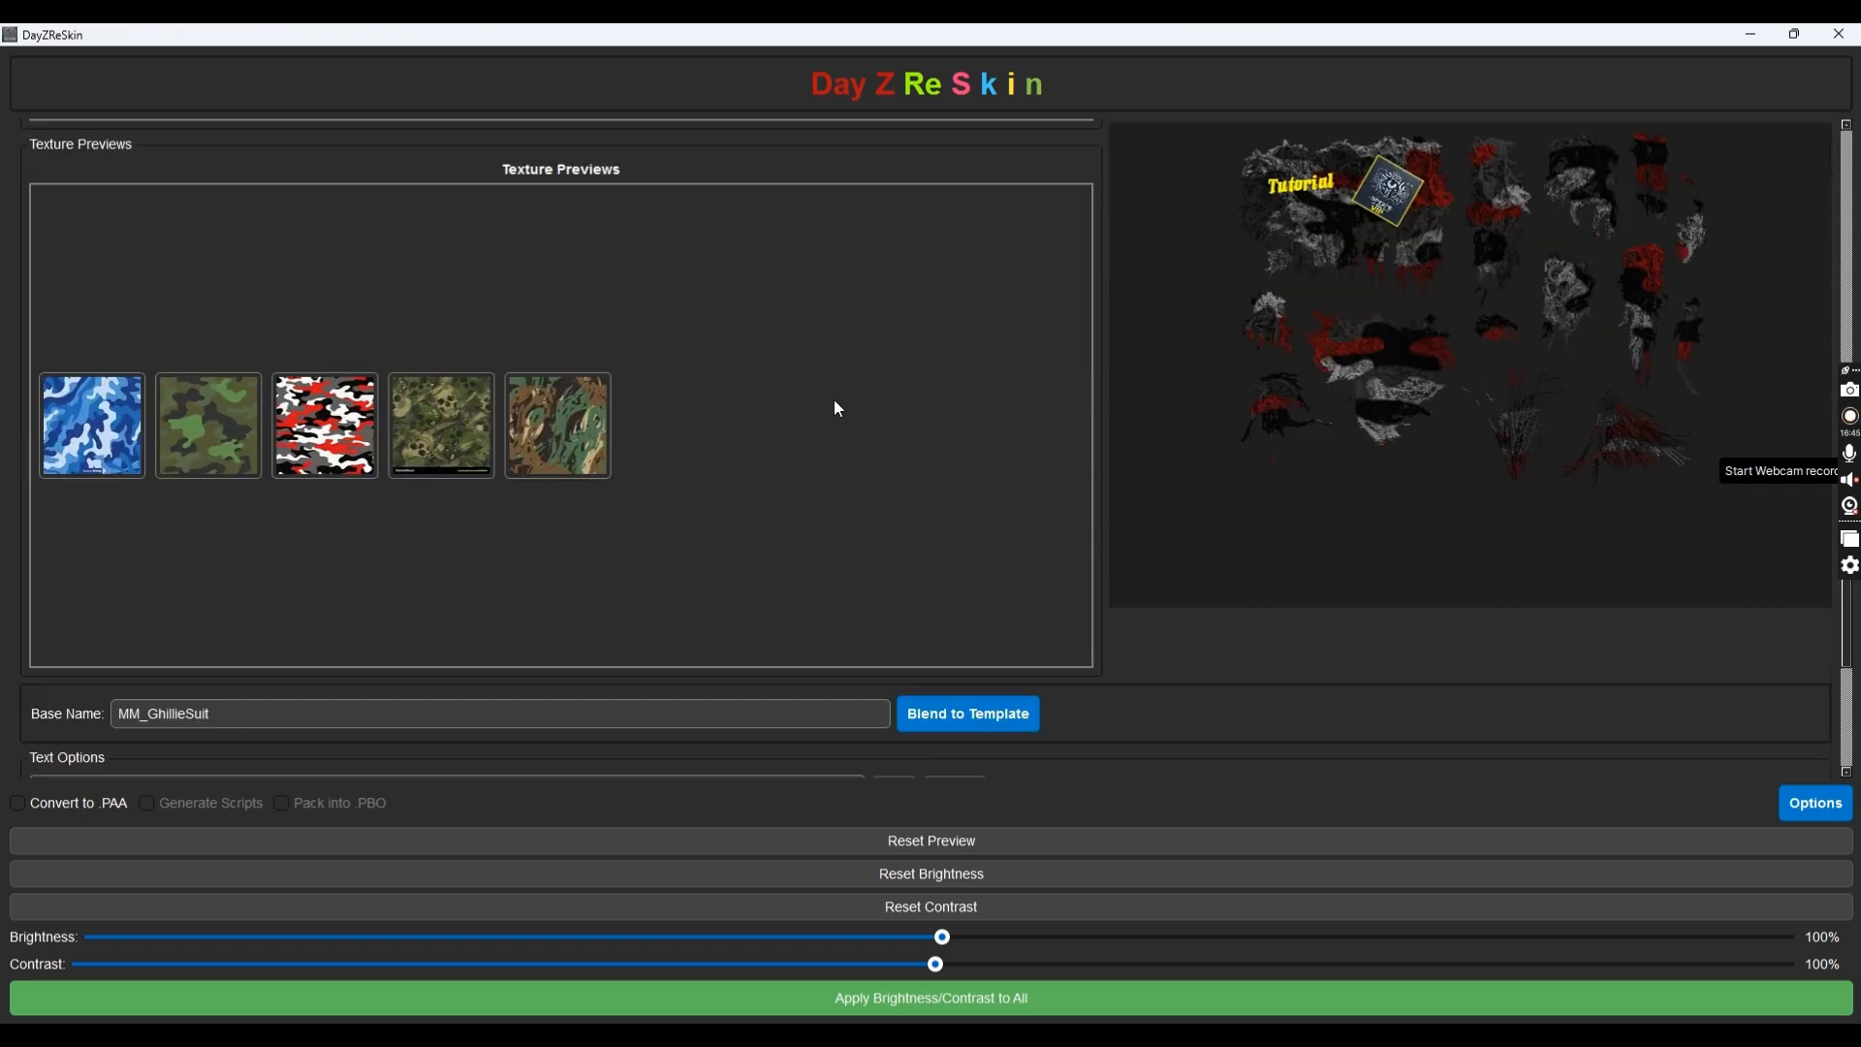
{"action": "scroll", "coordinate": [833, 401], "scroll_direction": "down", "scroll_amount": 2}
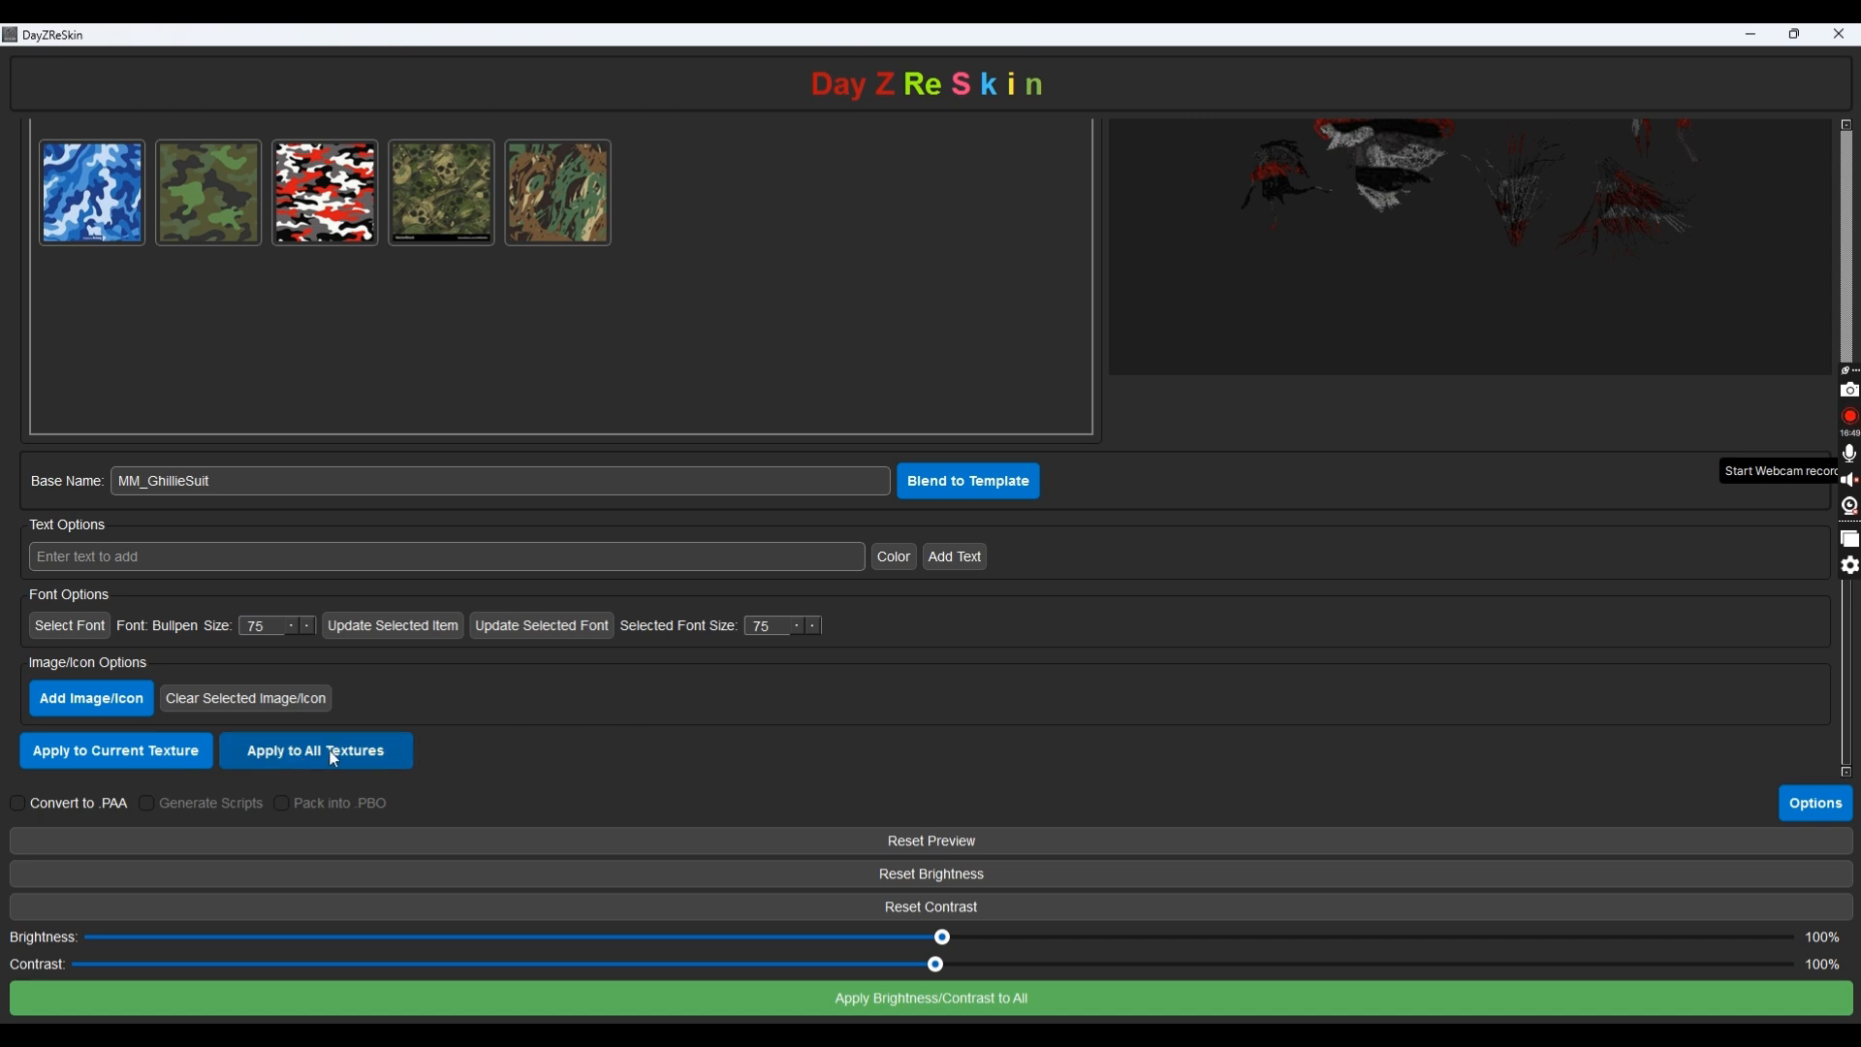
Apply the Tutorial text and VIP logo to all five ghillie textures and acknowledge the Done message
{"action": "left_click", "coordinate": [380, 752]}
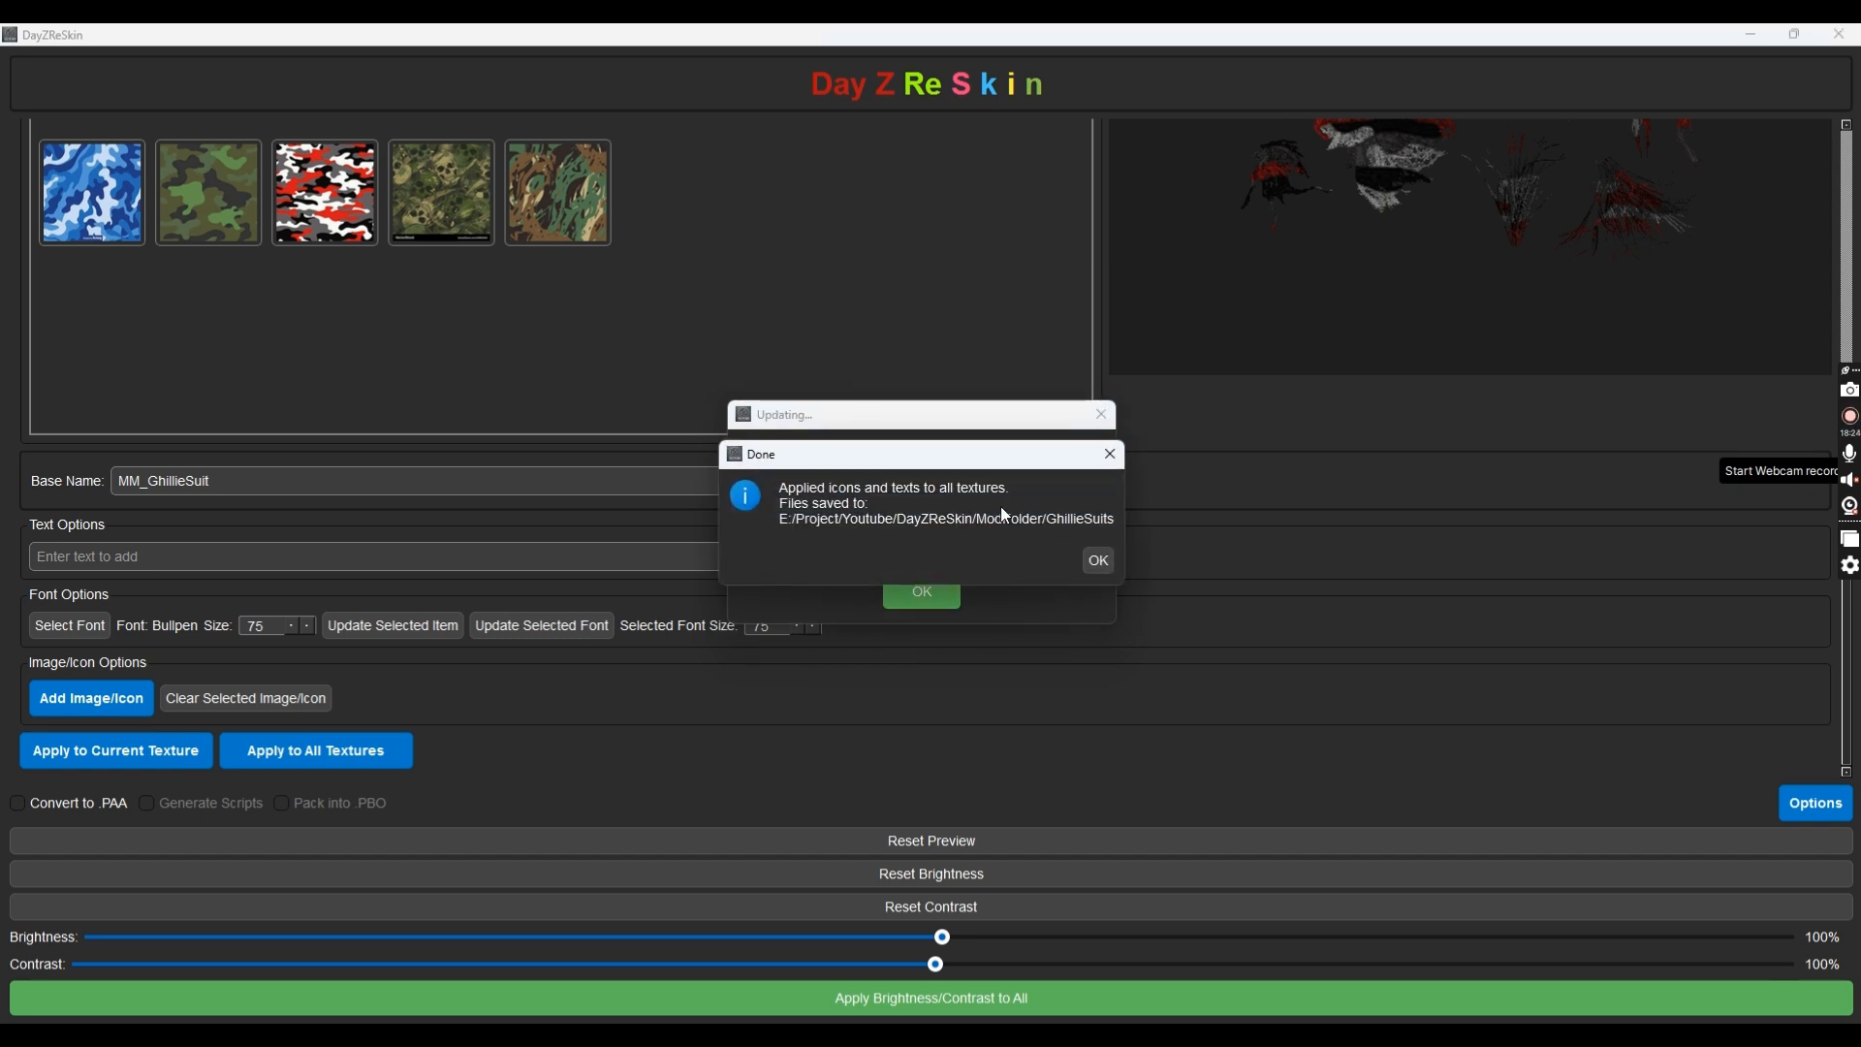
{"action": "left_click", "coordinate": [1097, 568]}
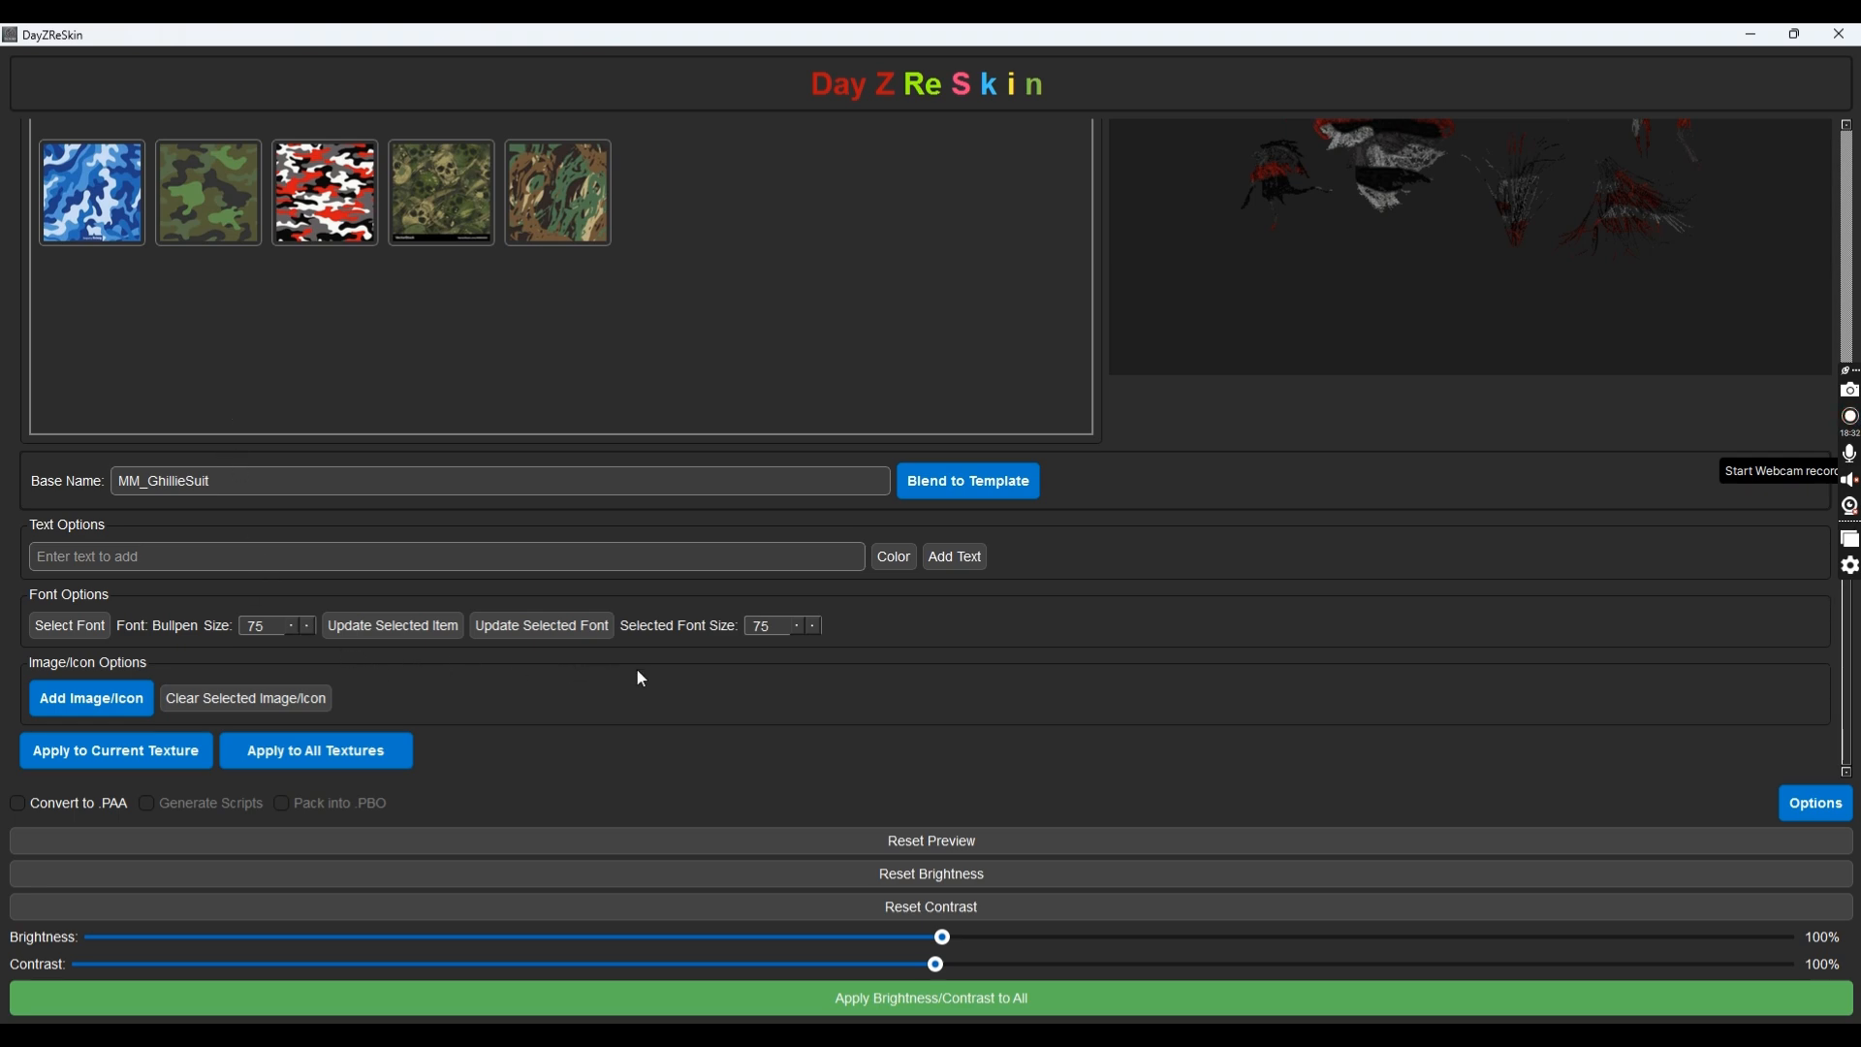
{"action": "scroll", "coordinate": [782, 667], "scroll_direction": "up", "scroll_amount": 5}
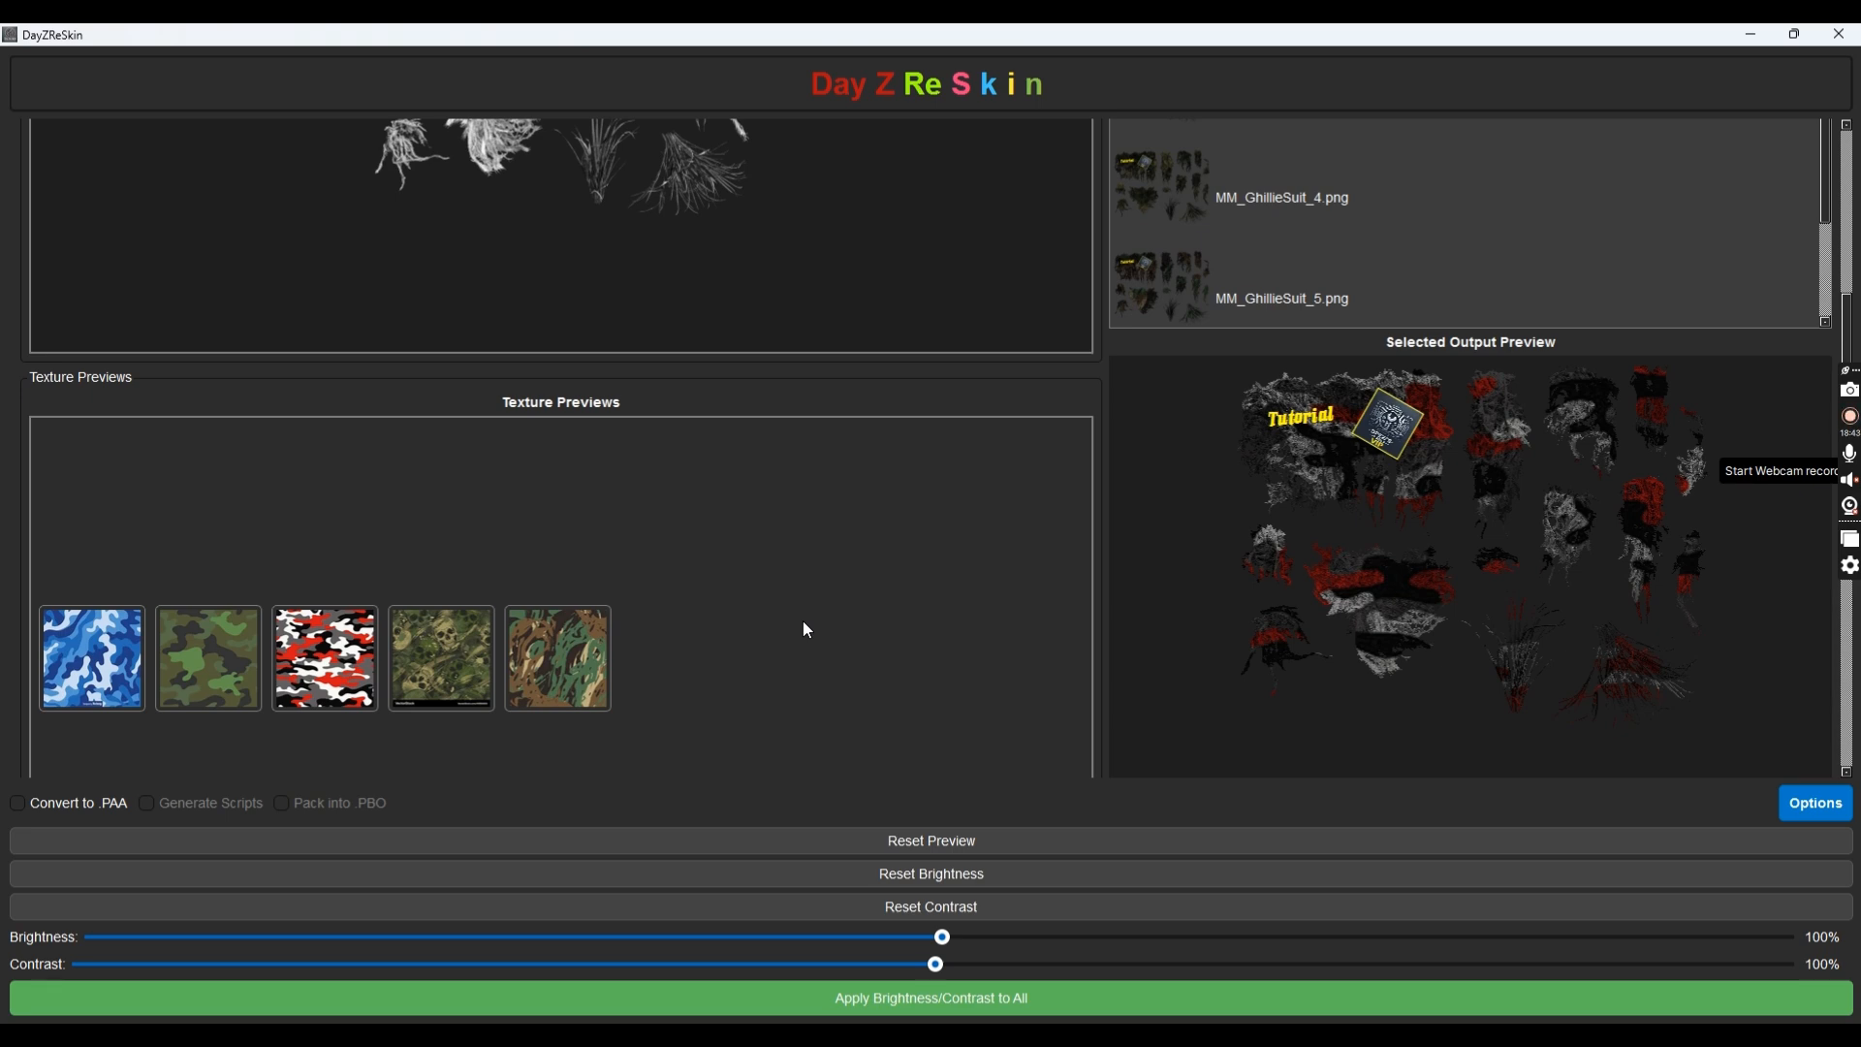
{"action": "scroll", "coordinate": [802, 625], "scroll_direction": "down", "scroll_amount": 5}
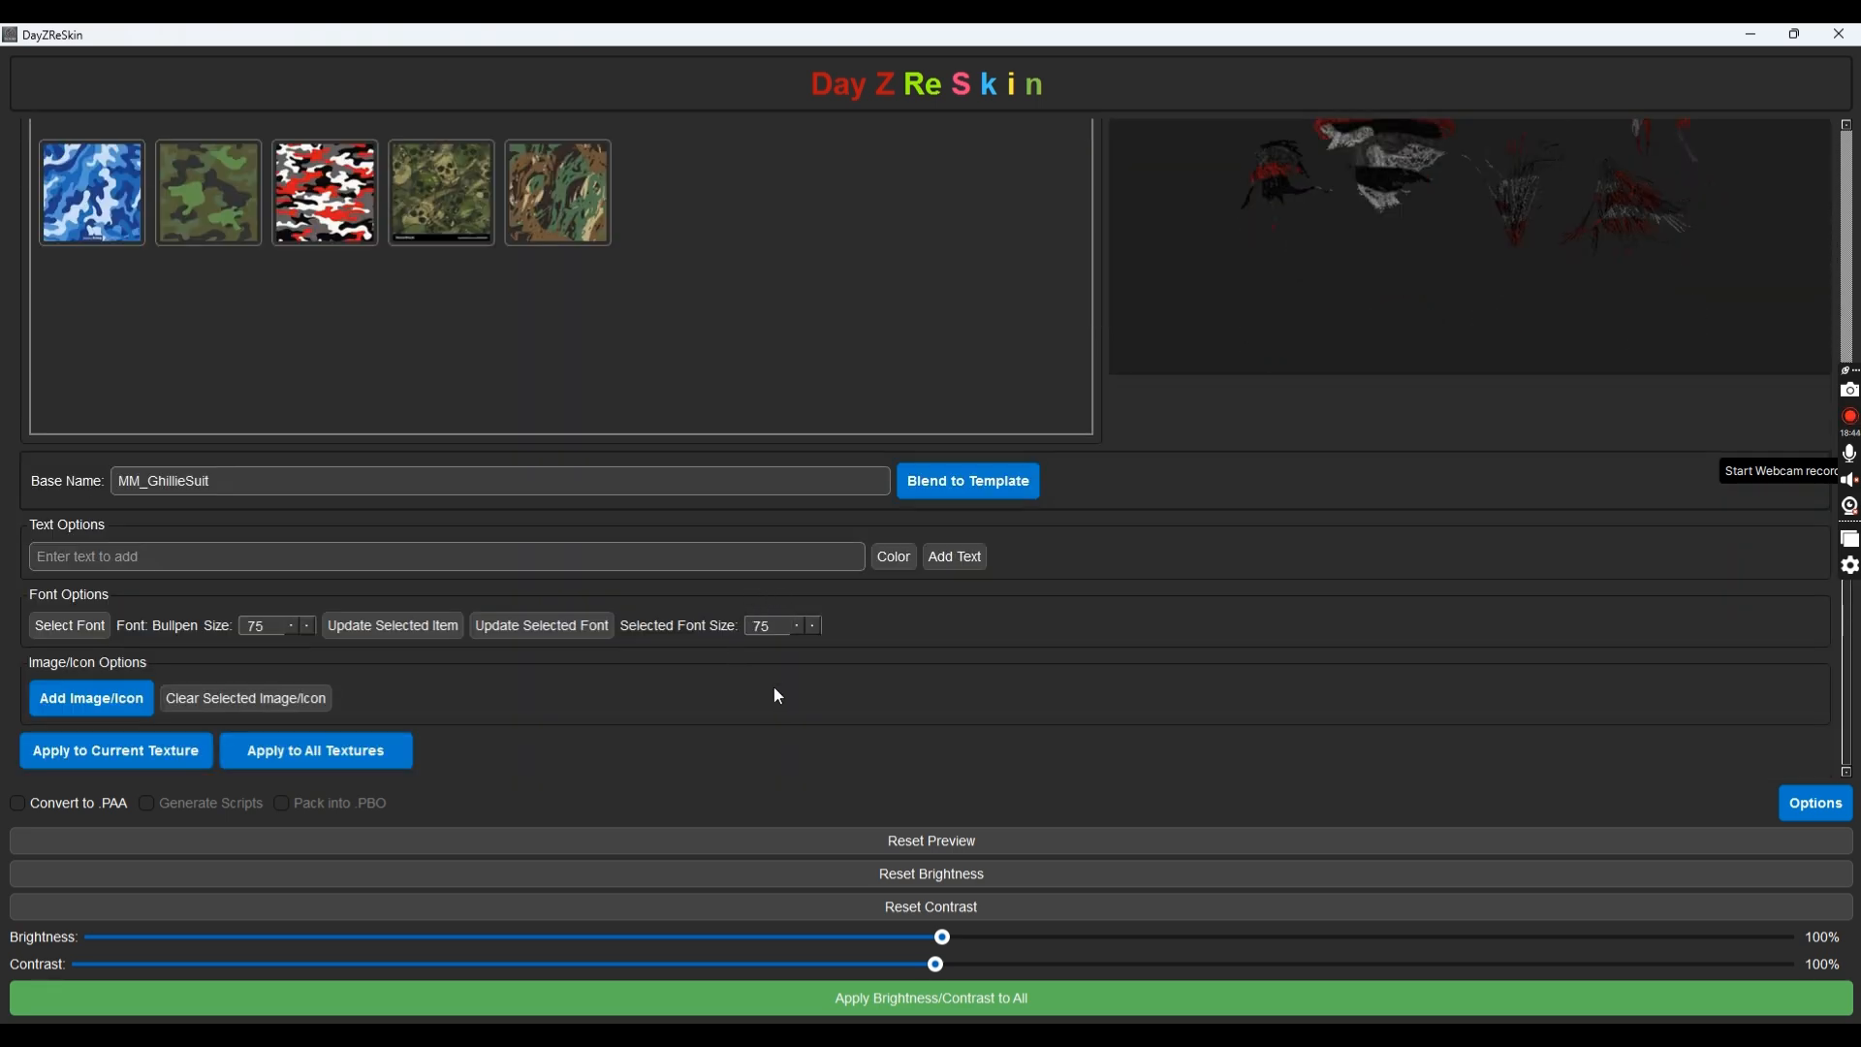
Enable Convert to .PAA, Generate Scripts and Pack into .PBO in the export settings
{"action": "left_click", "coordinate": [60, 805]}
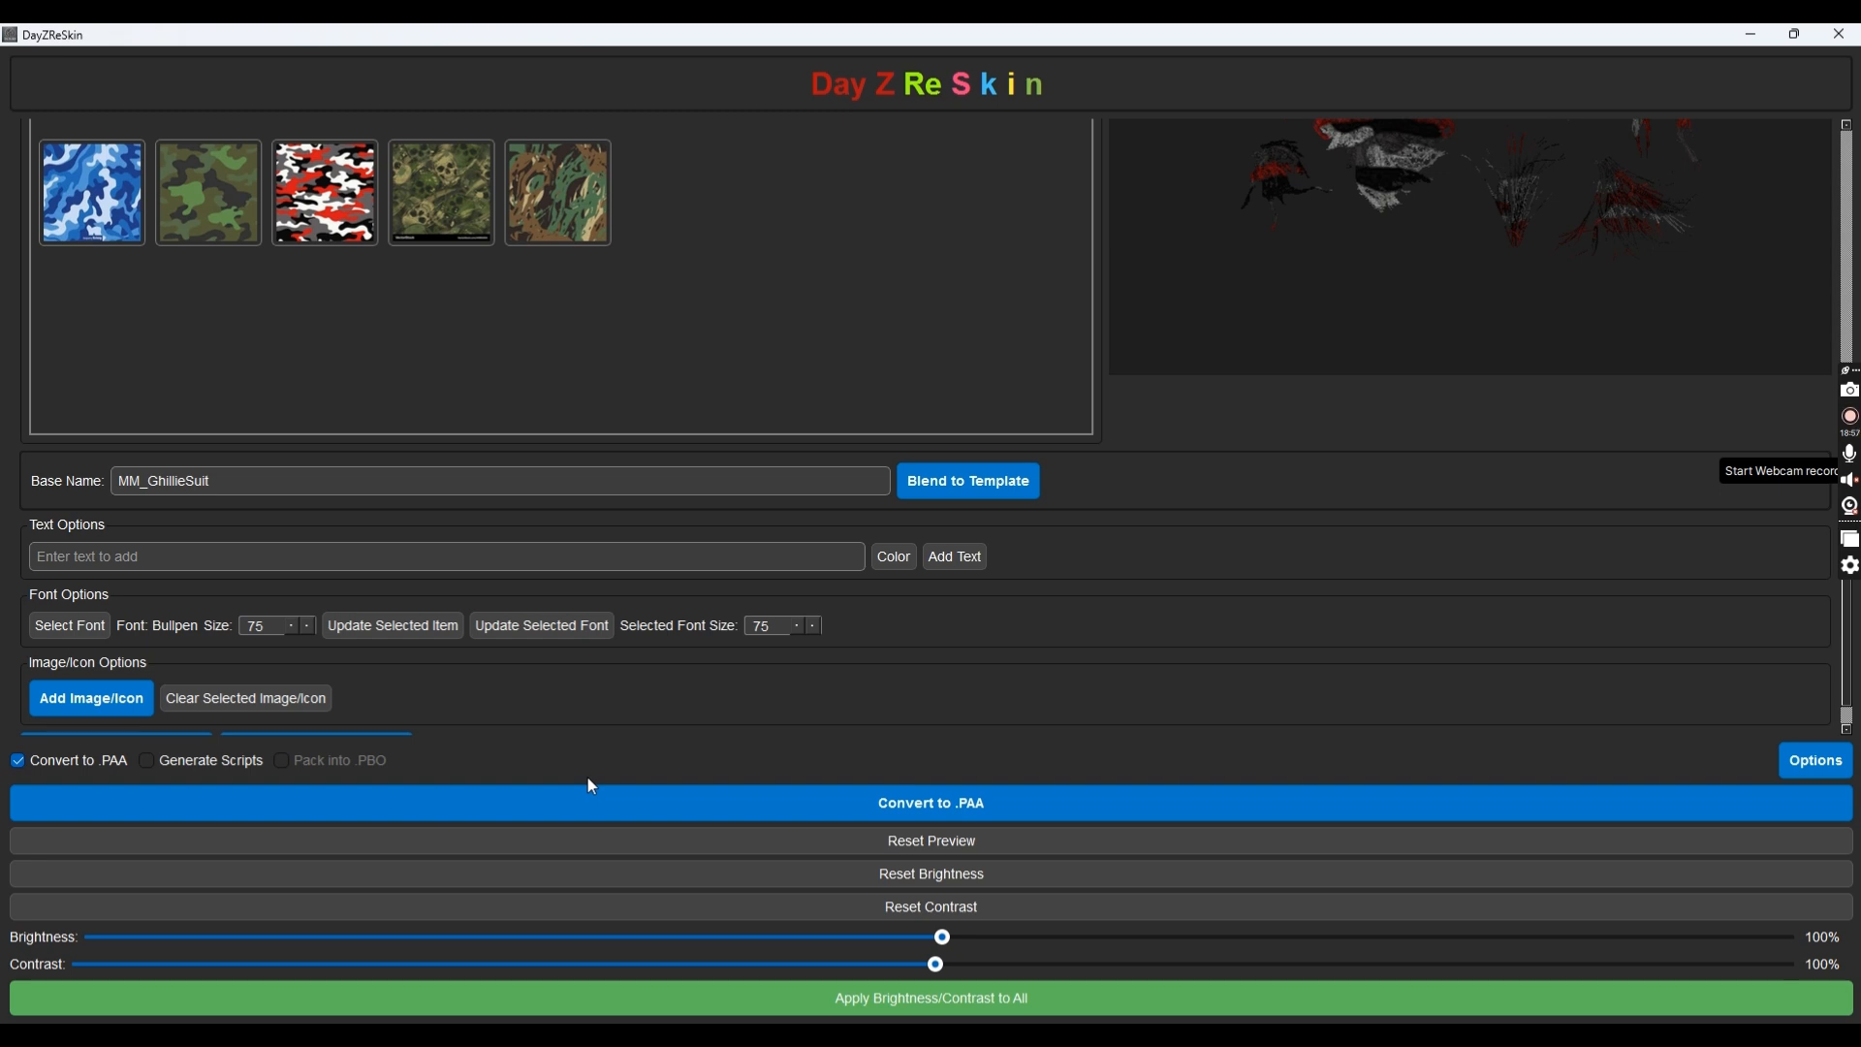
{"action": "left_click", "coordinate": [161, 761]}
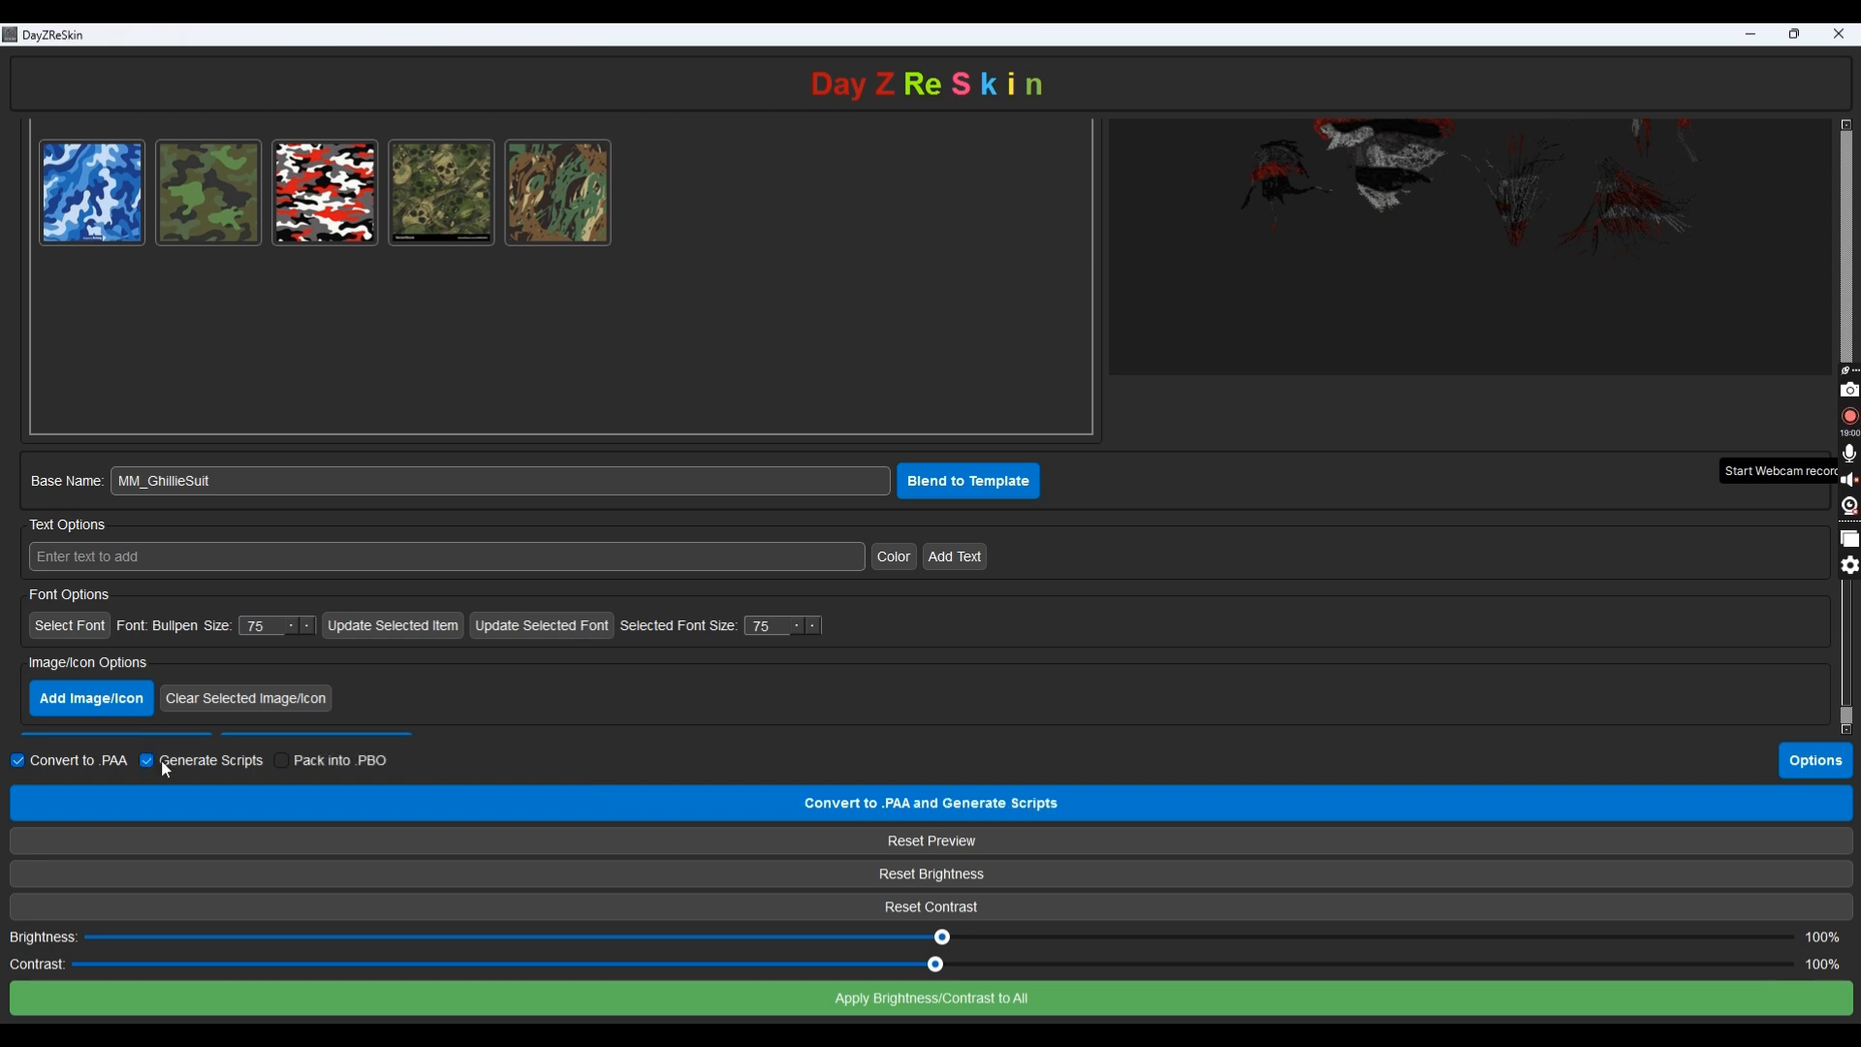
{"action": "left_click", "coordinate": [284, 762]}
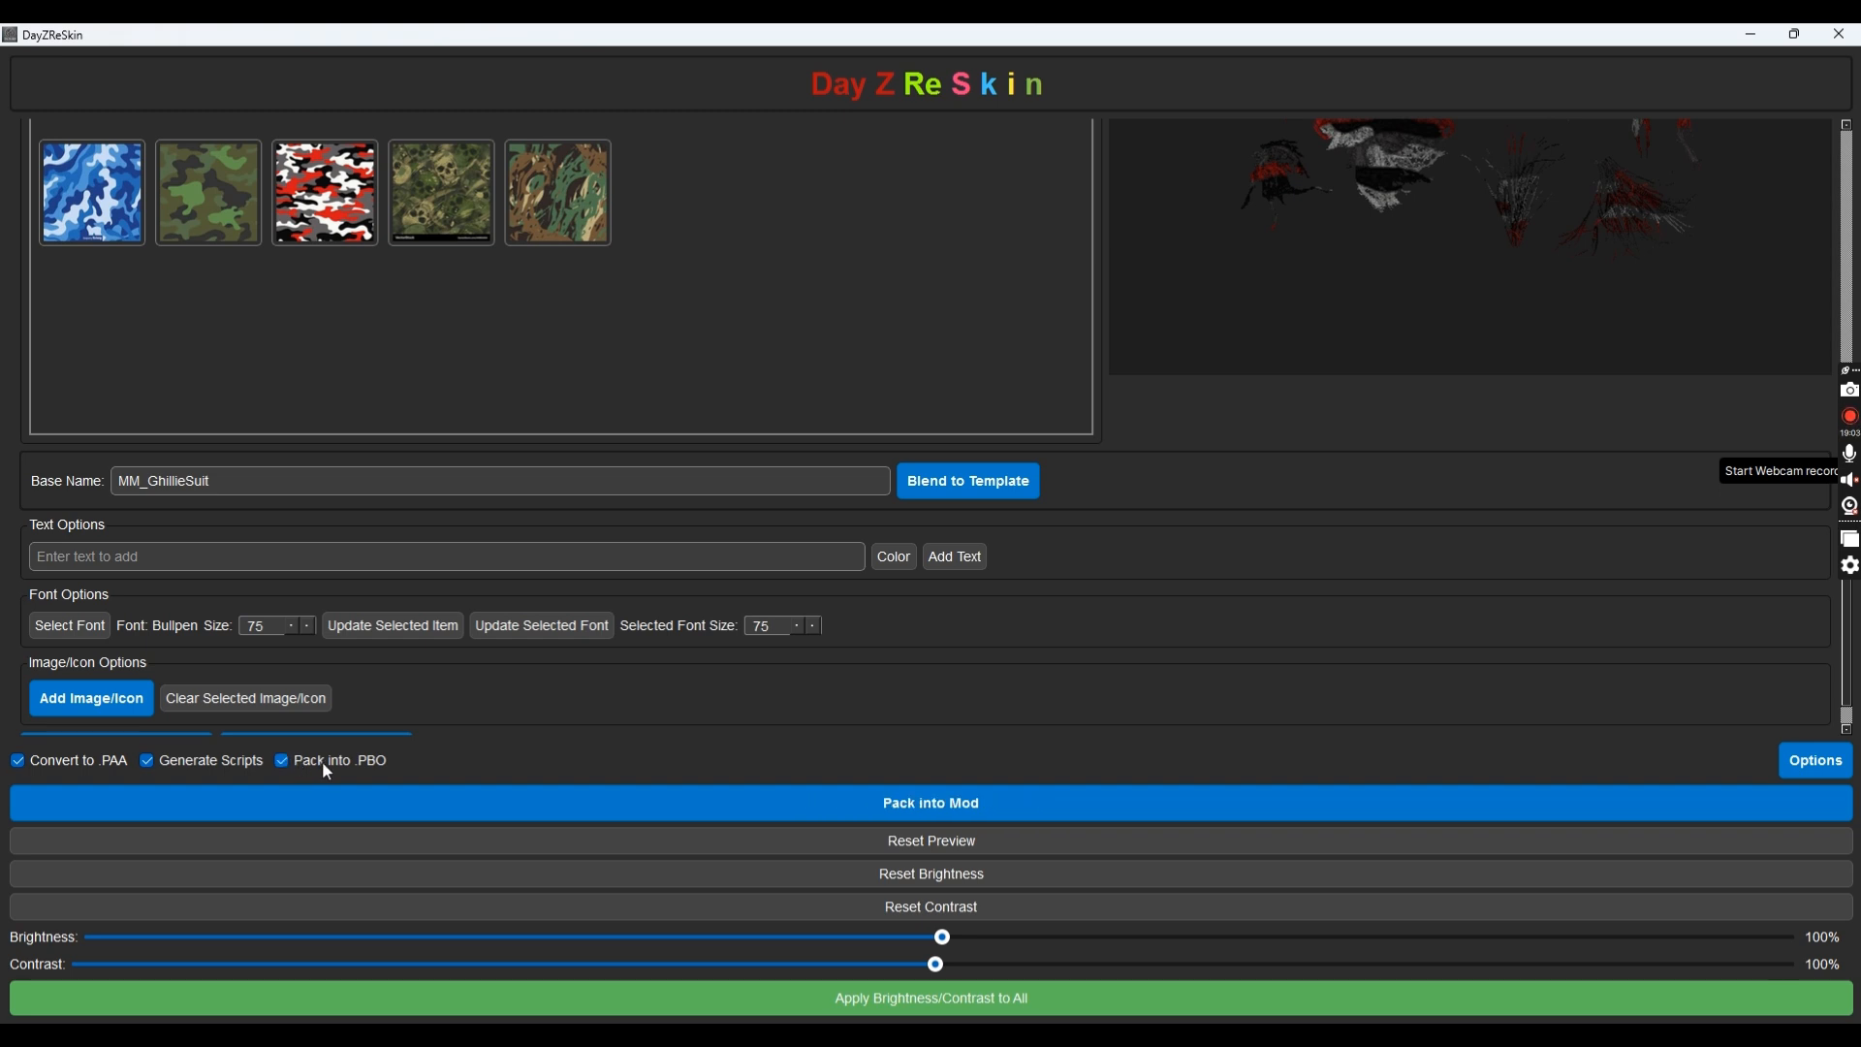
{"action": "left_click", "coordinate": [325, 764]}
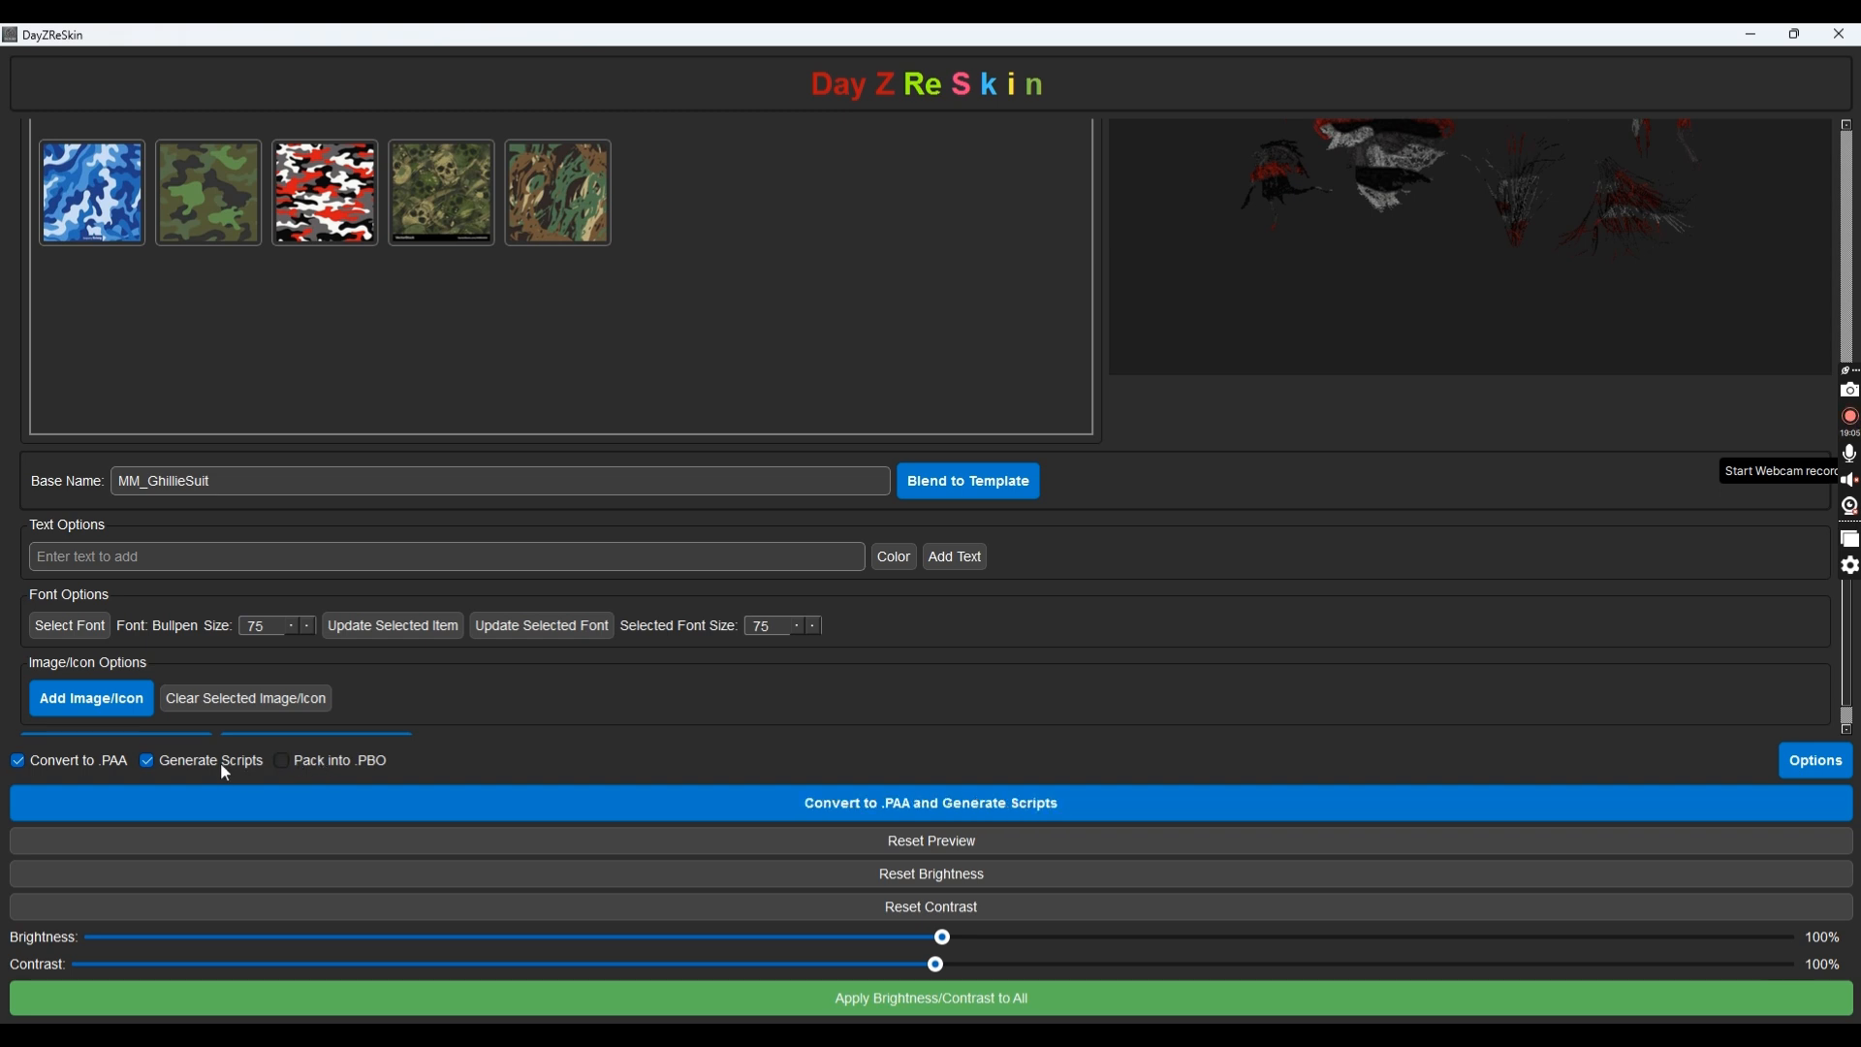
{"action": "left_click", "coordinate": [246, 767]}
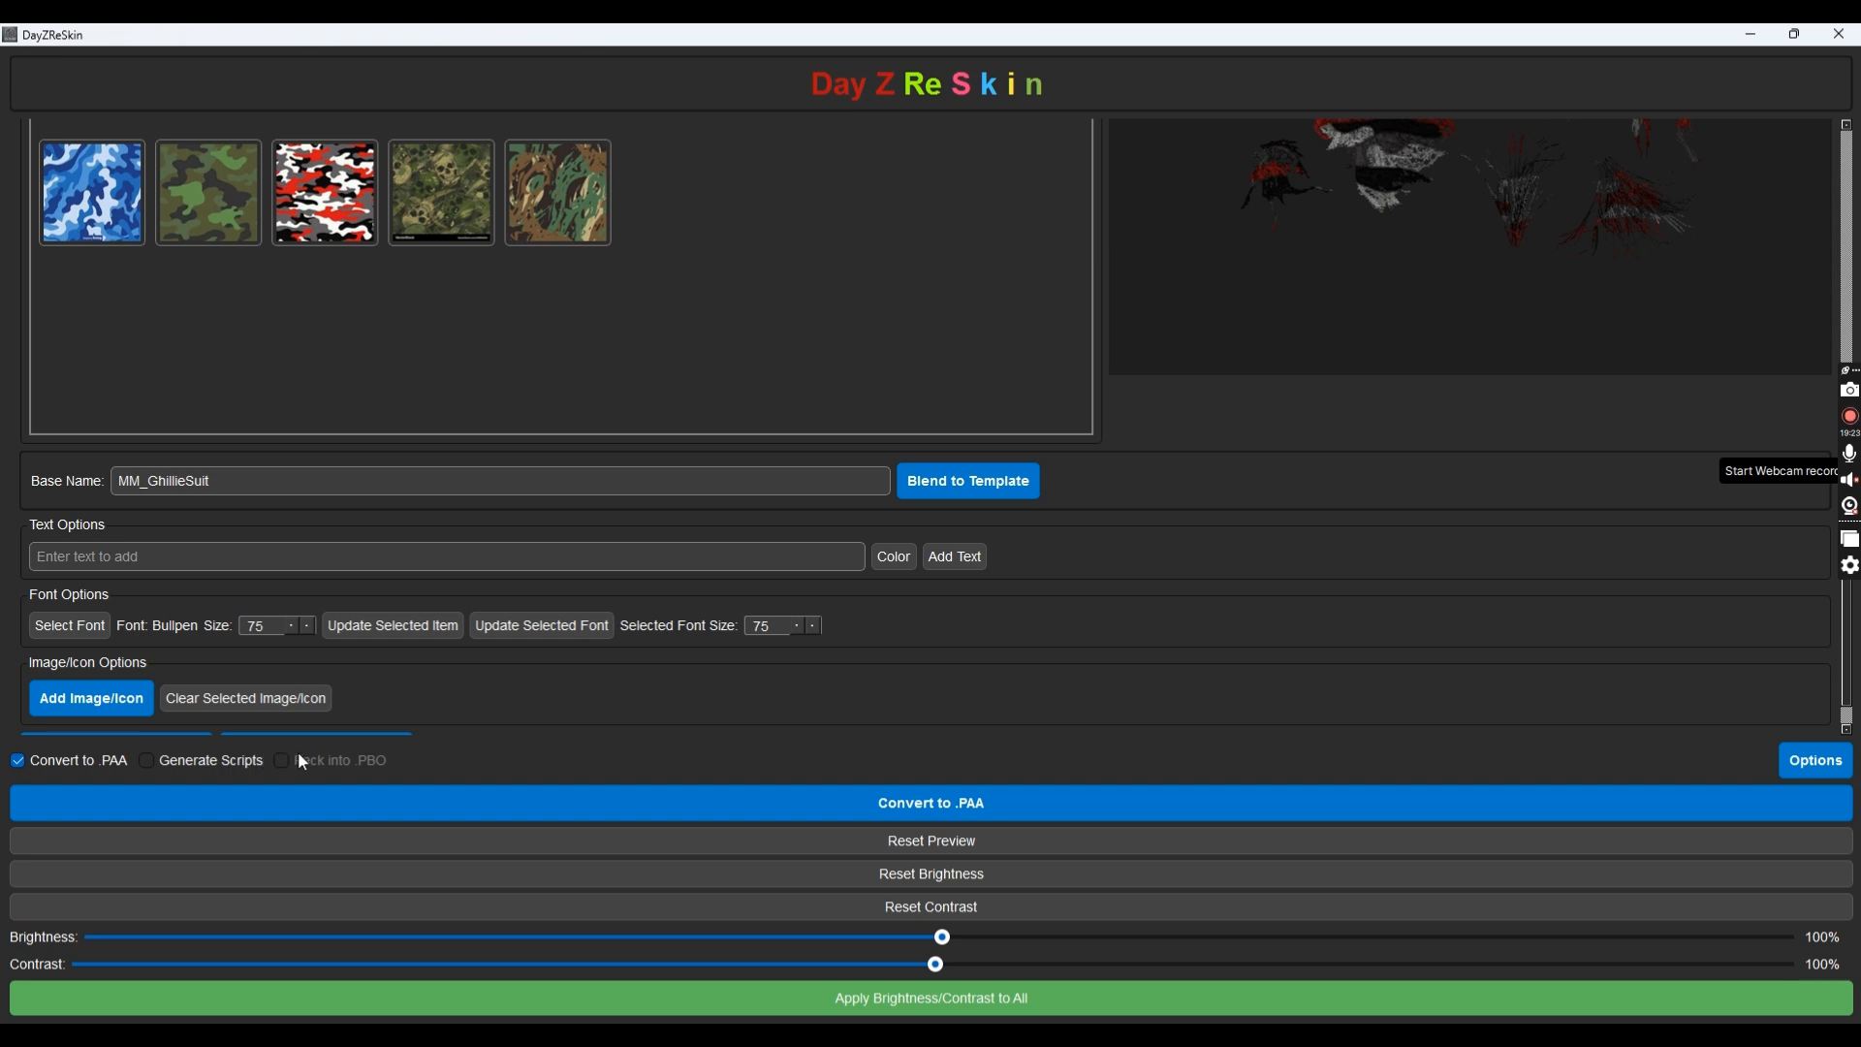
{"action": "left_click", "coordinate": [199, 765]}
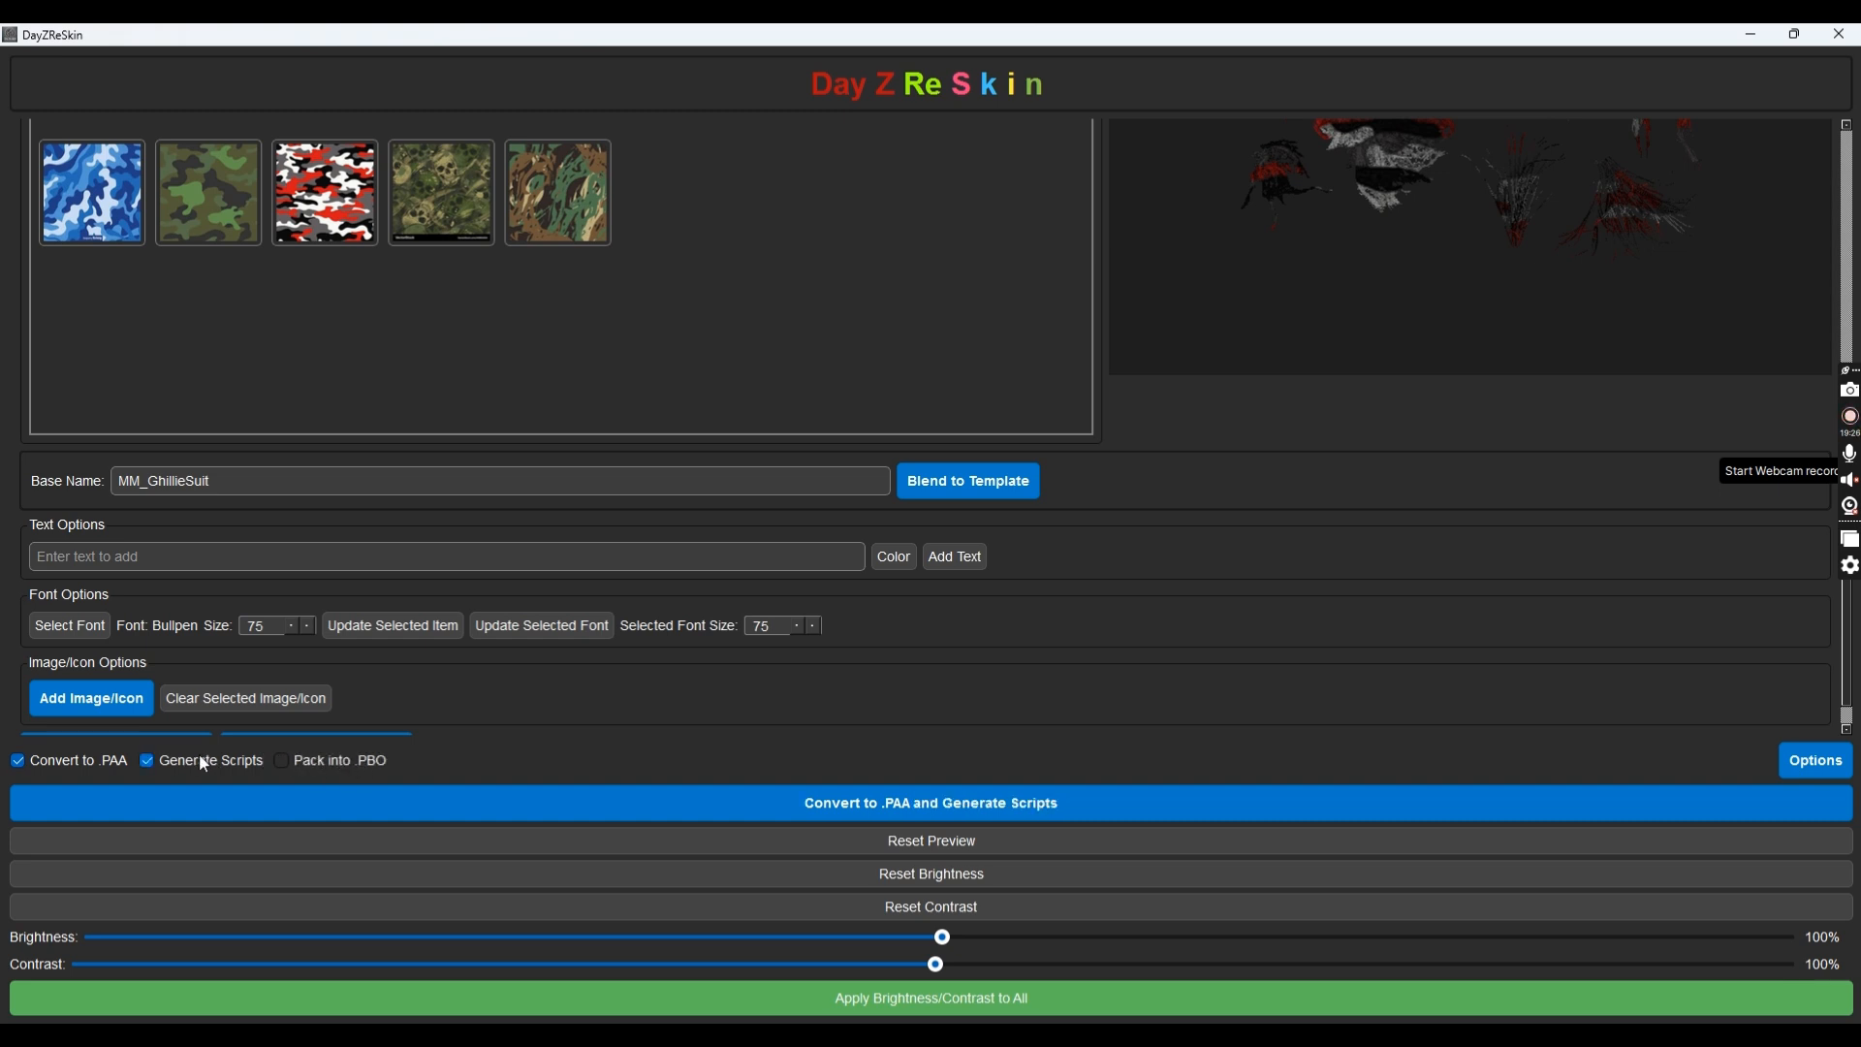
{"action": "left_click", "coordinate": [310, 768]}
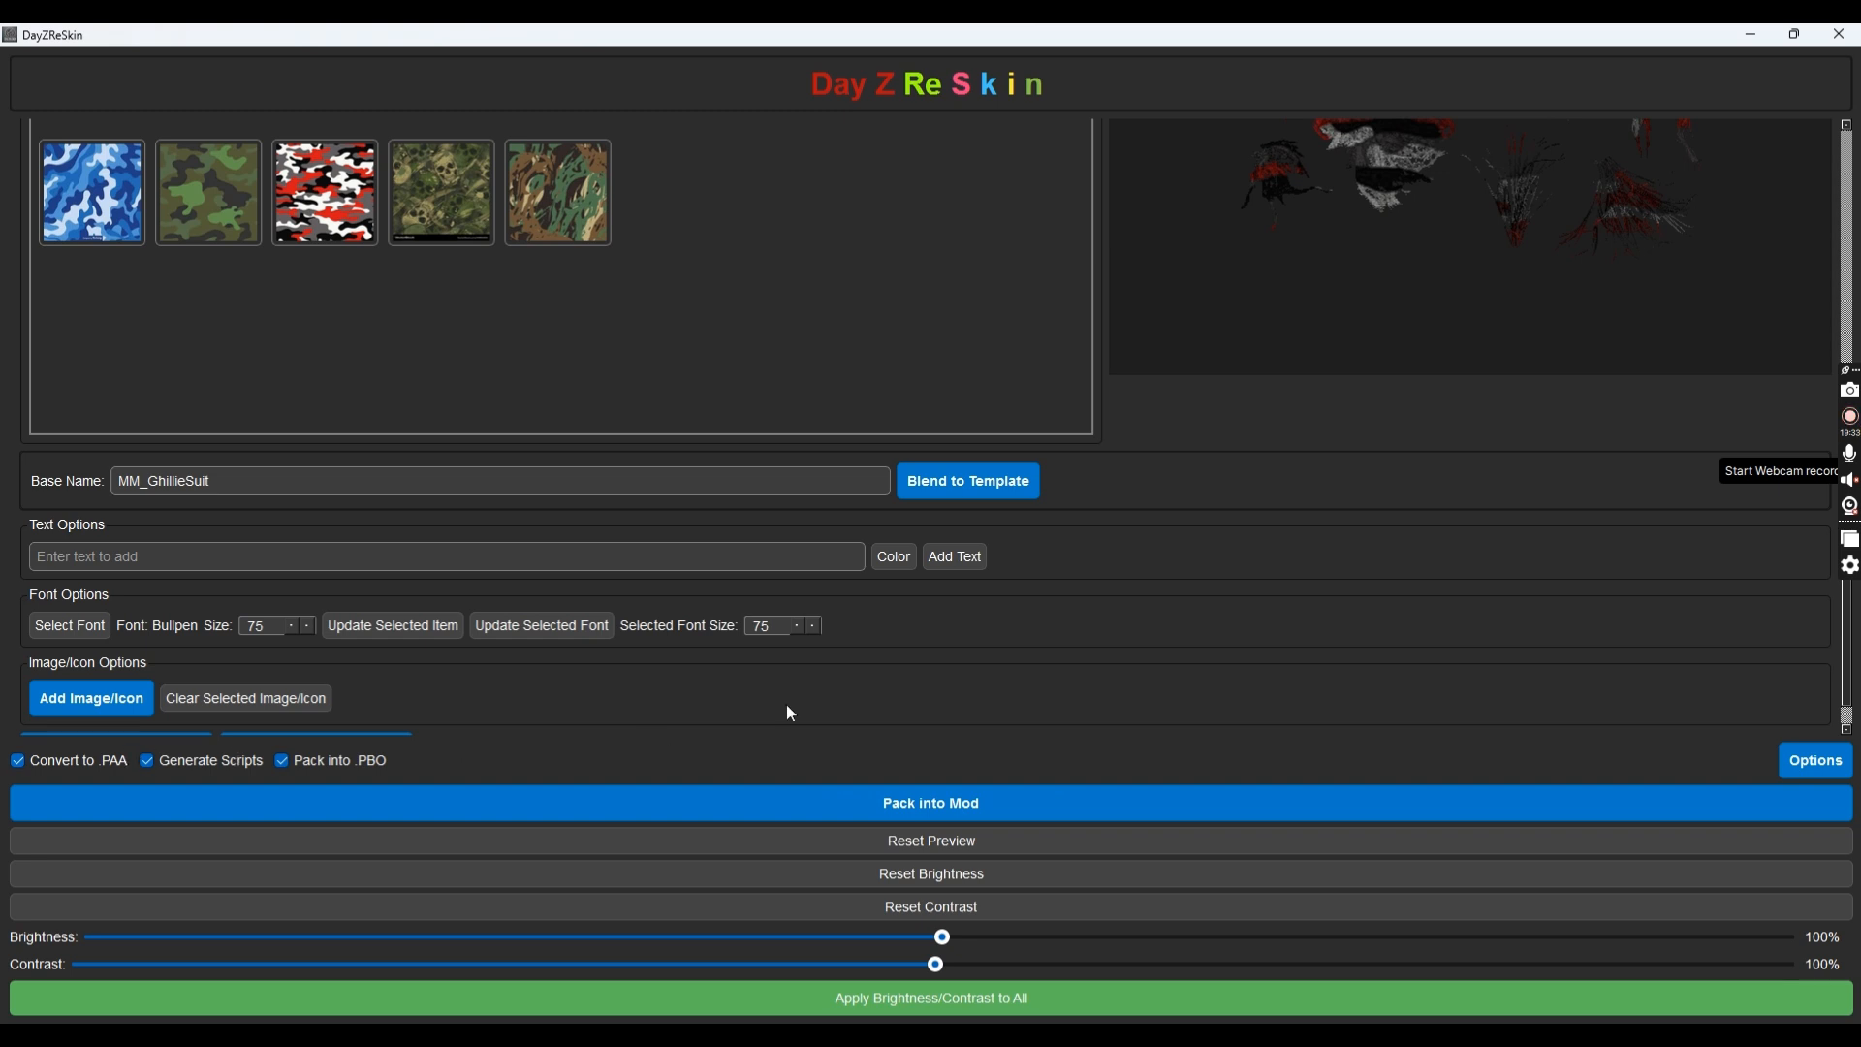
{"action": "scroll", "coordinate": [1525, 671], "scroll_direction": "down", "scroll_amount": 1}
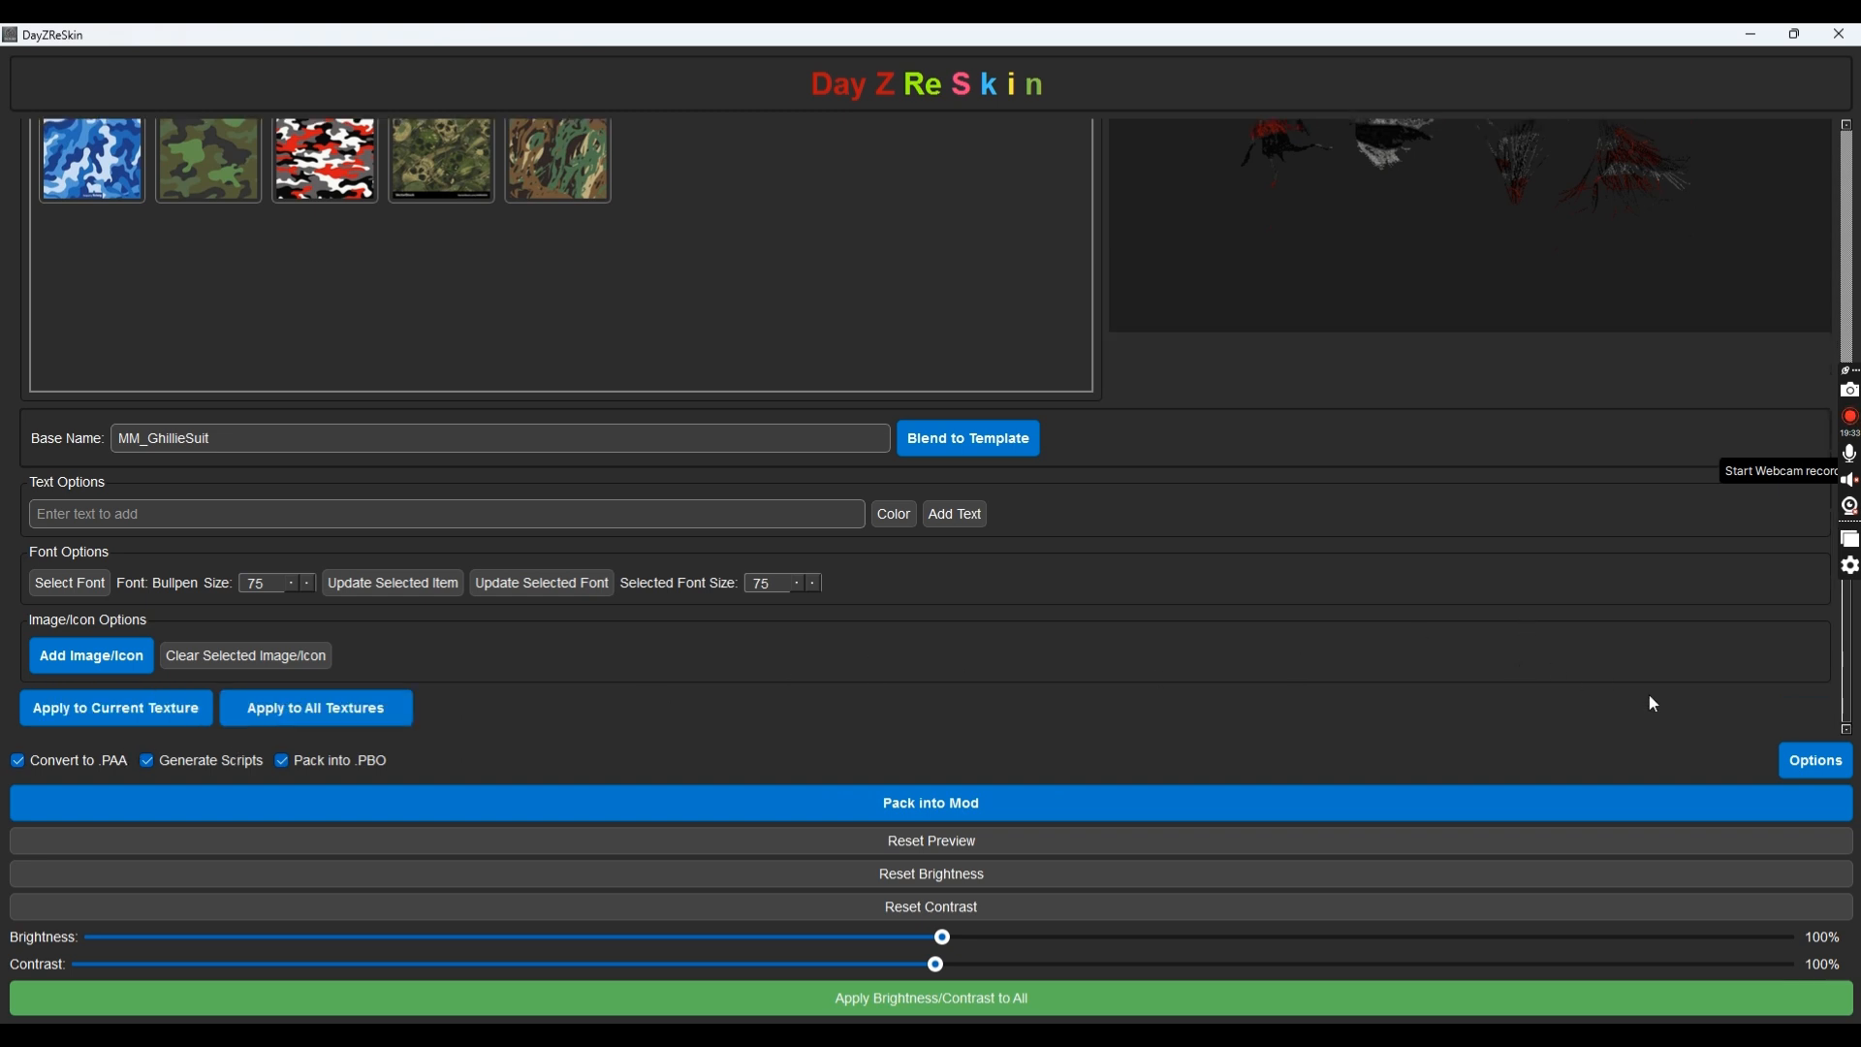
Open the Options dialog and review its mod-script, types and PBO fields
{"action": "left_click", "coordinate": [1805, 759]}
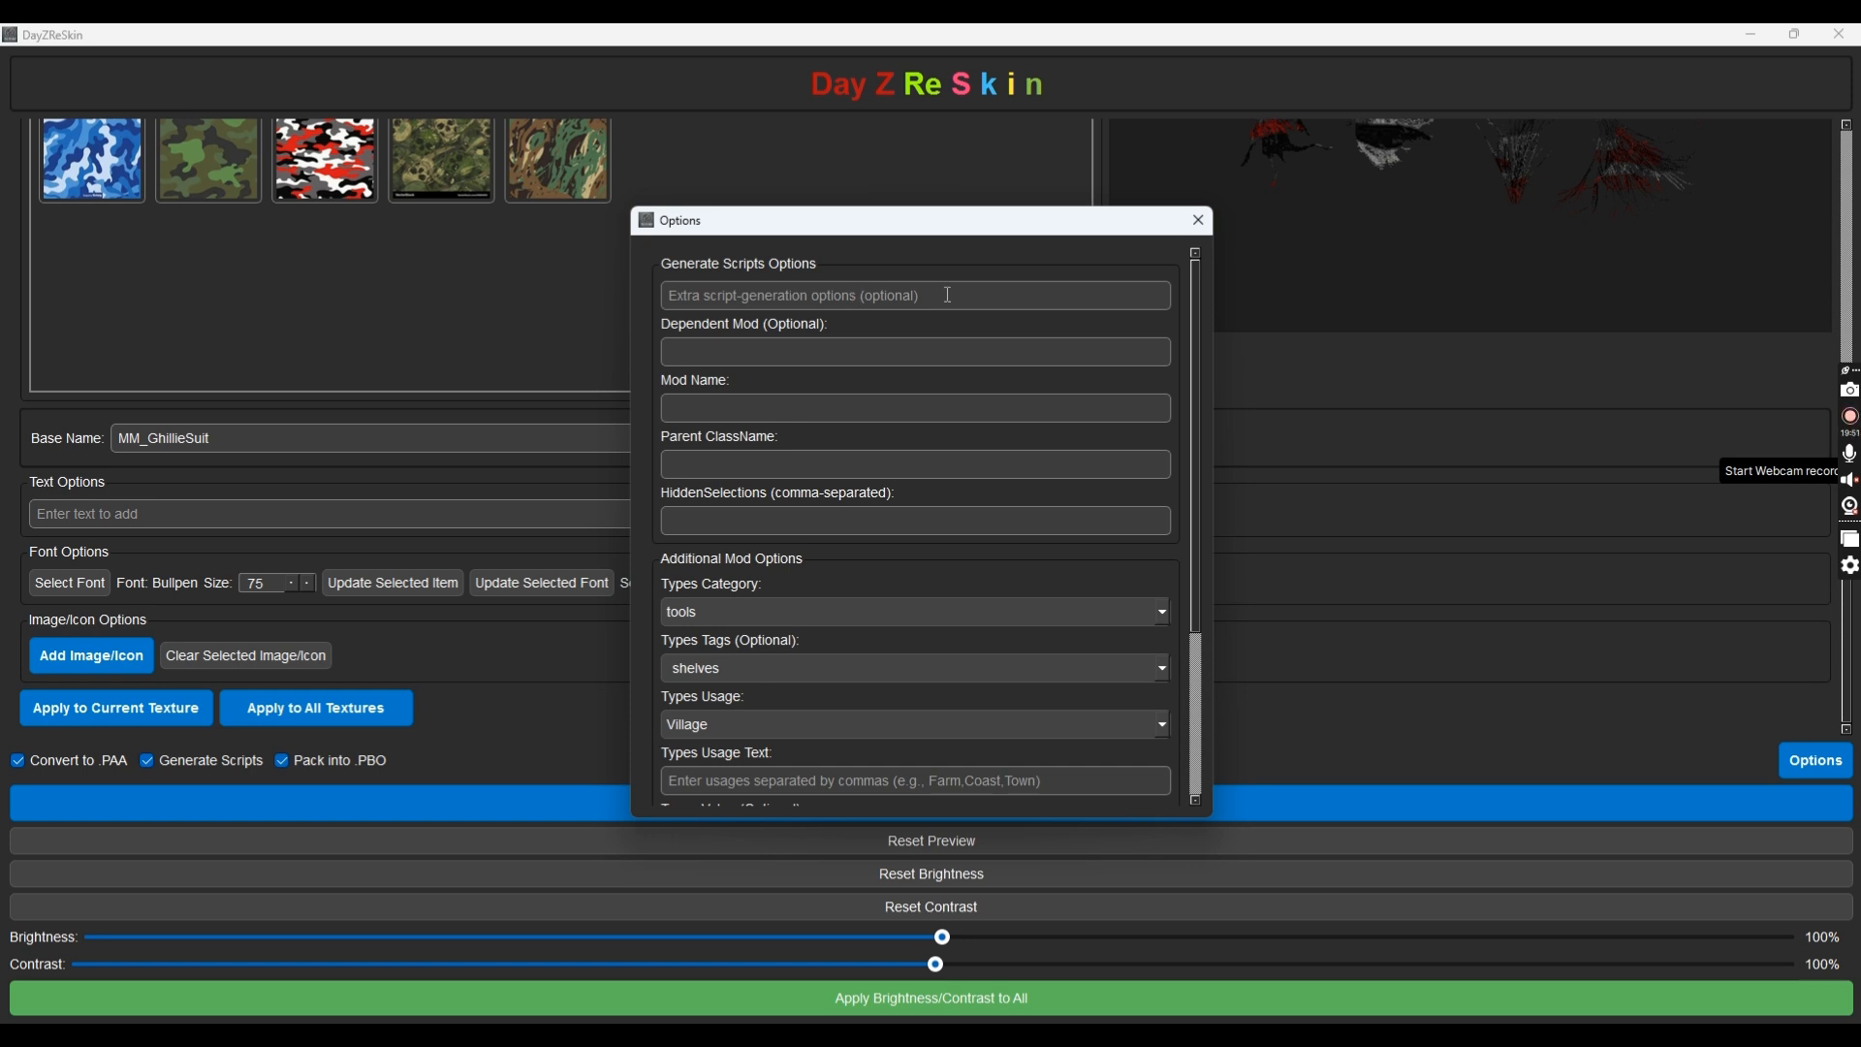
{"action": "scroll", "coordinate": [836, 707], "scroll_direction": "down", "scroll_amount": 5}
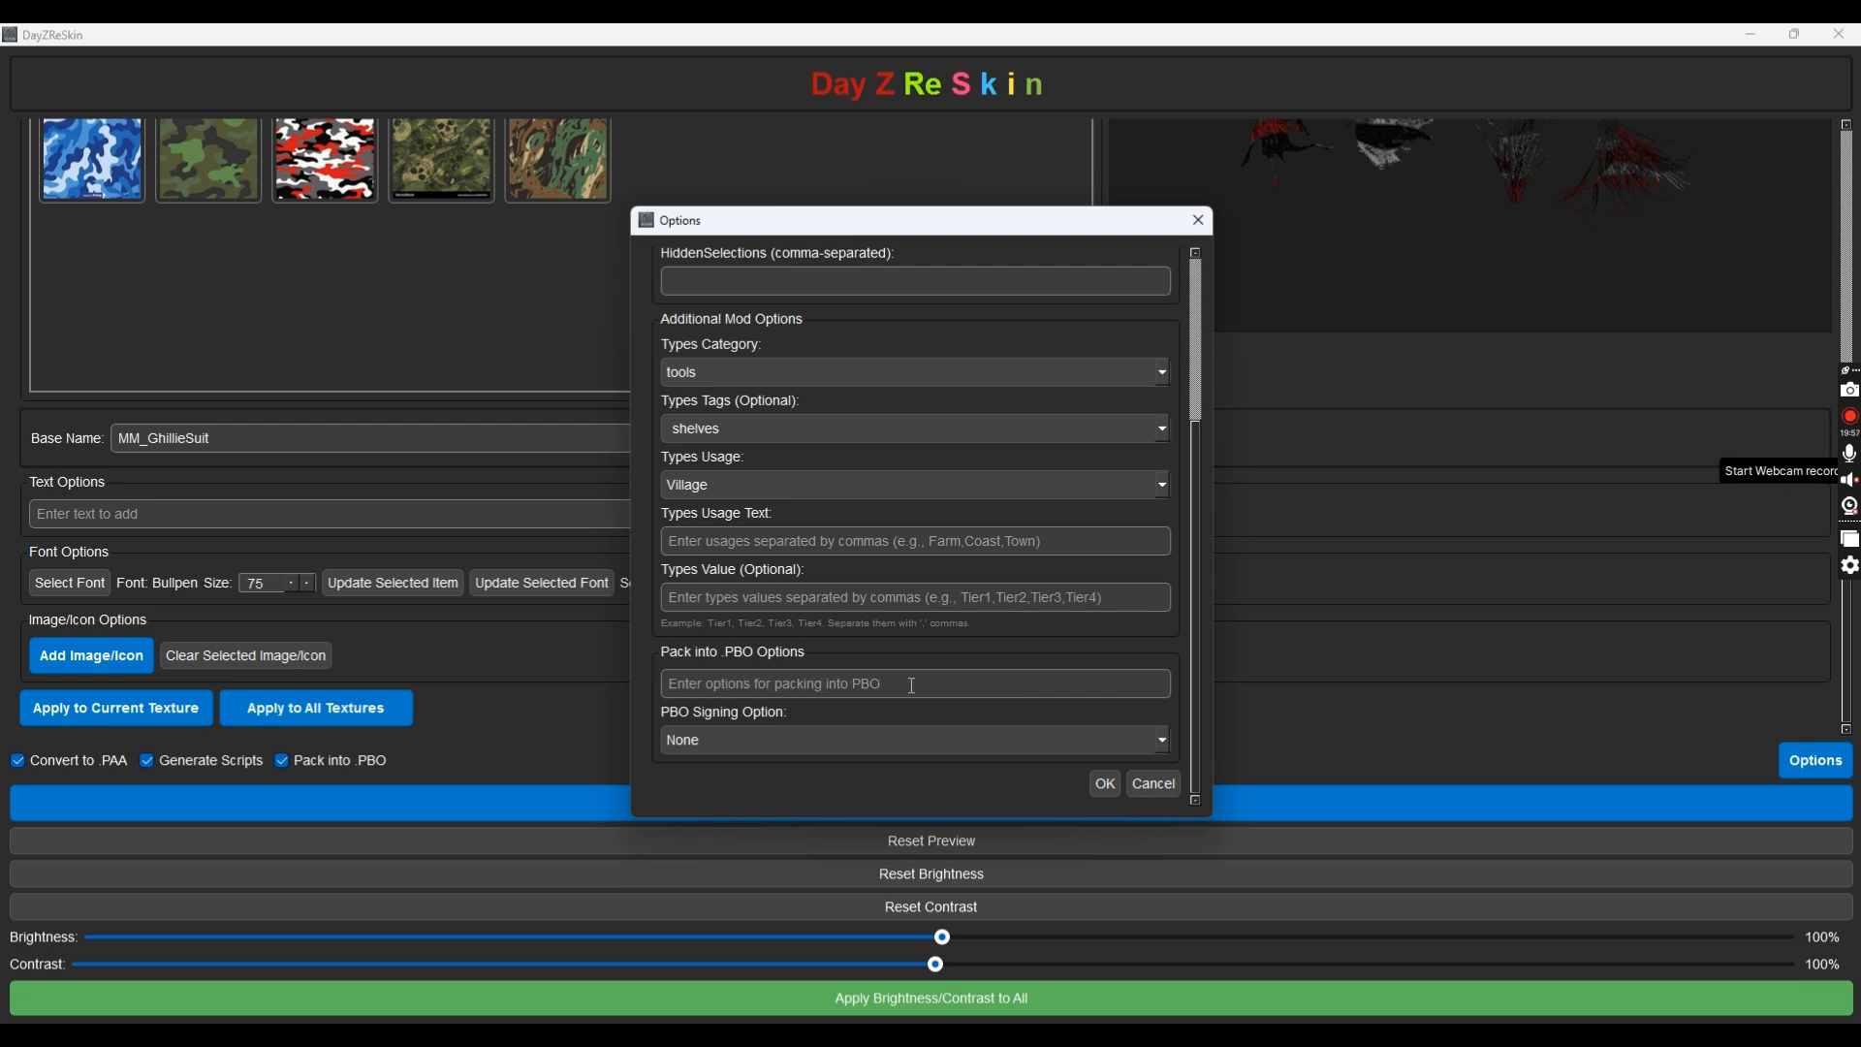
{"action": "scroll", "coordinate": [911, 684], "scroll_direction": "up", "scroll_amount": 3}
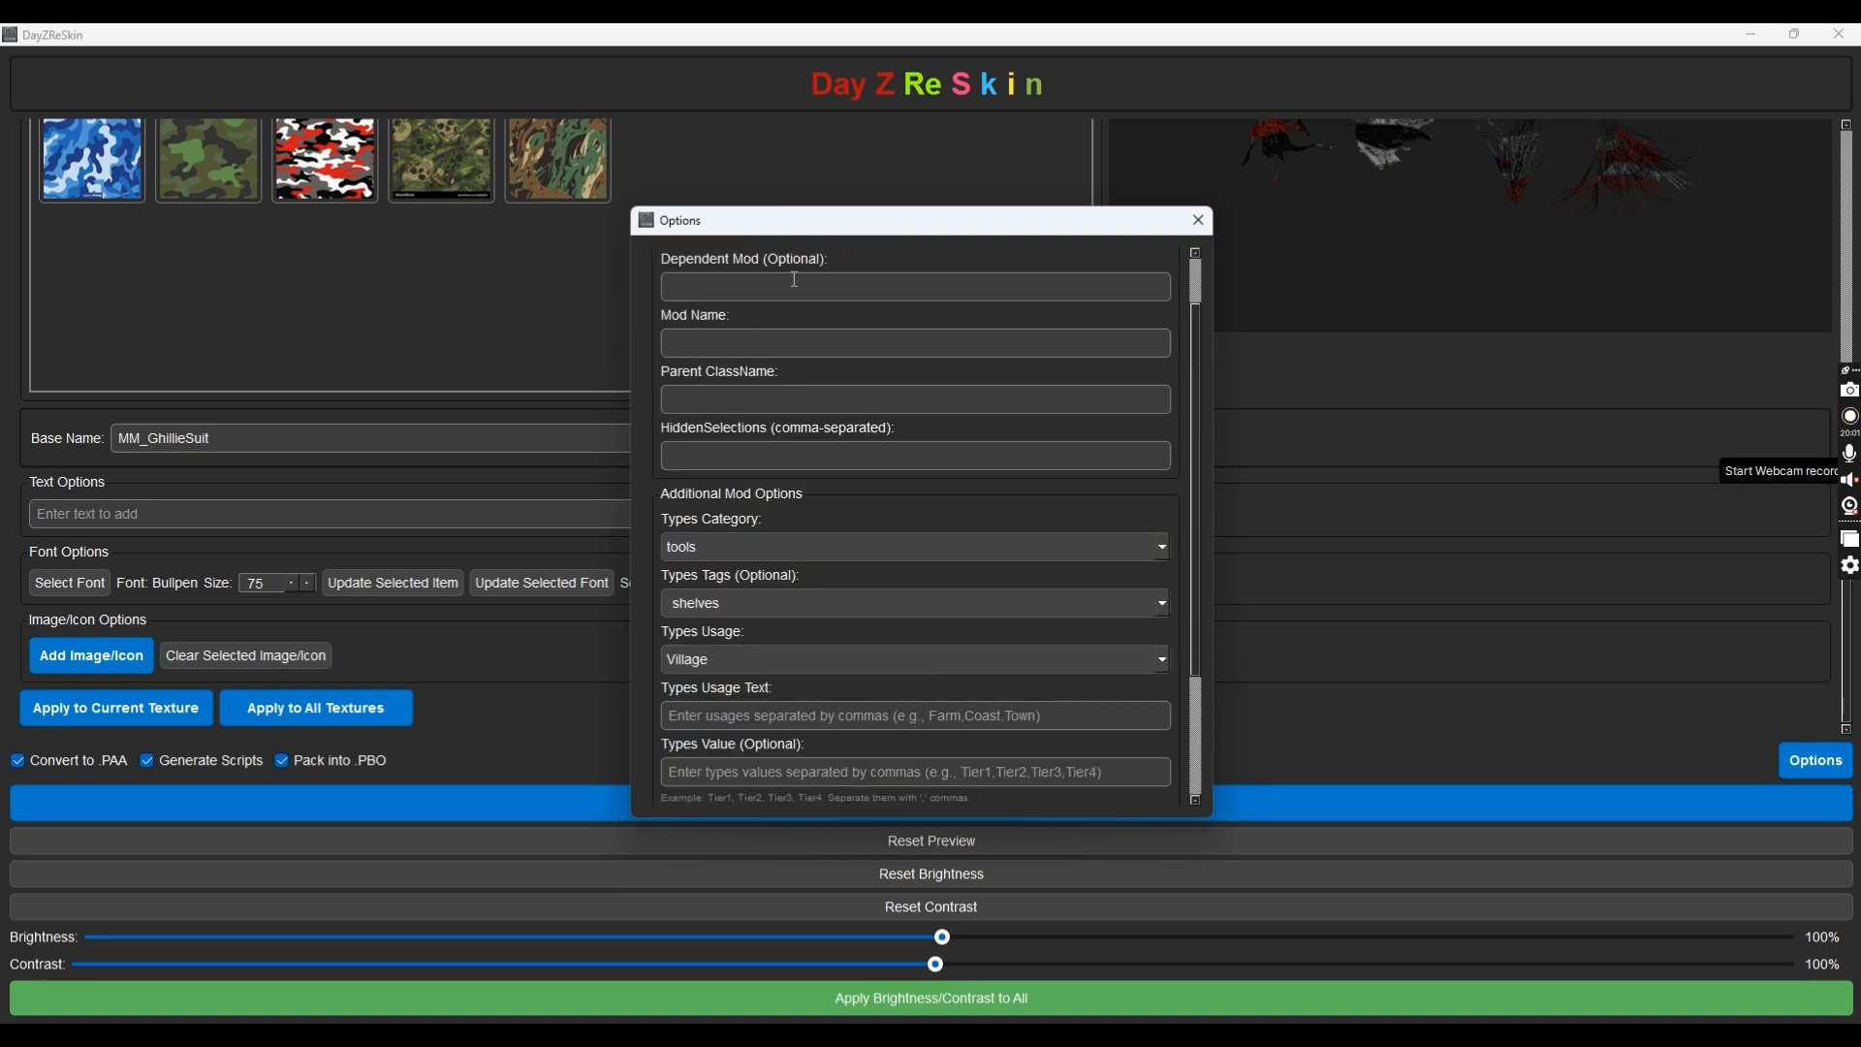
{"action": "scroll", "coordinate": [792, 291], "scroll_direction": "up", "scroll_amount": 1}
{"action": "scroll", "coordinate": [813, 439], "scroll_direction": "down", "scroll_amount": 1}
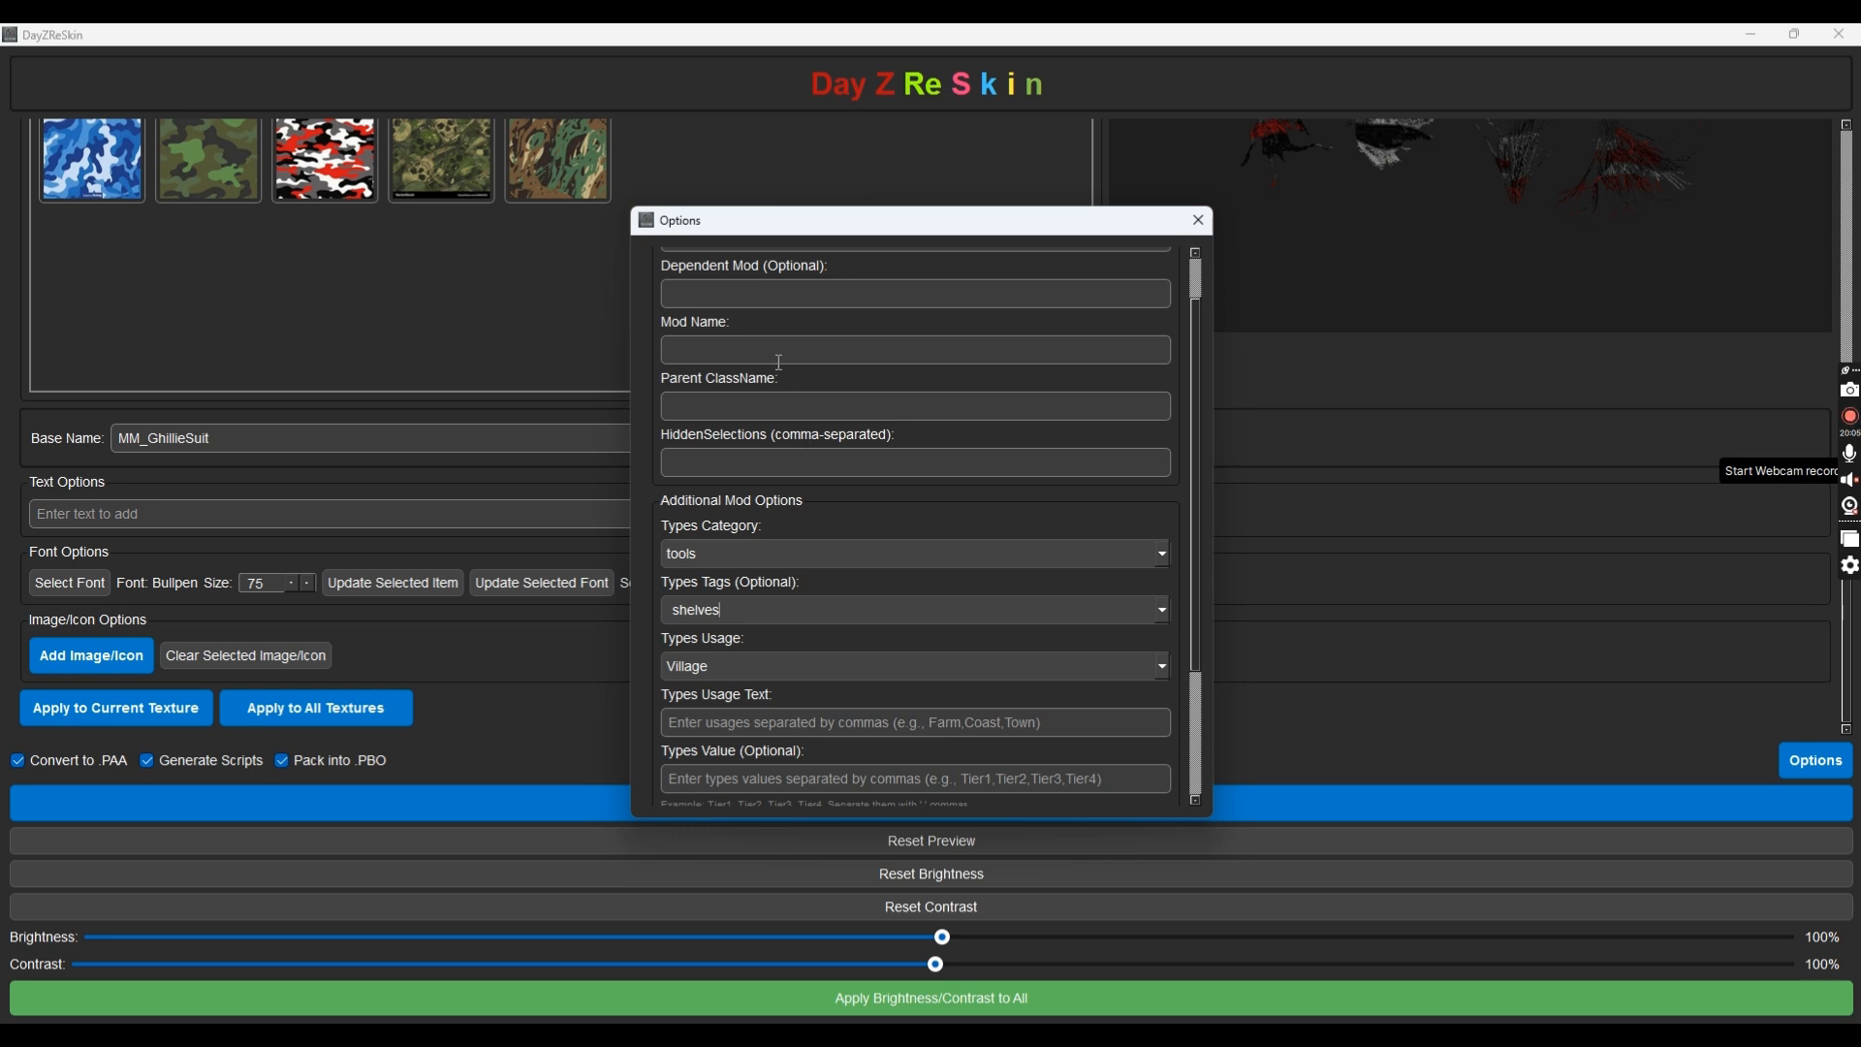
{"action": "scroll", "coordinate": [775, 370], "scroll_direction": "up", "scroll_amount": 1}
{"action": "left_click", "coordinate": [676, 346]}
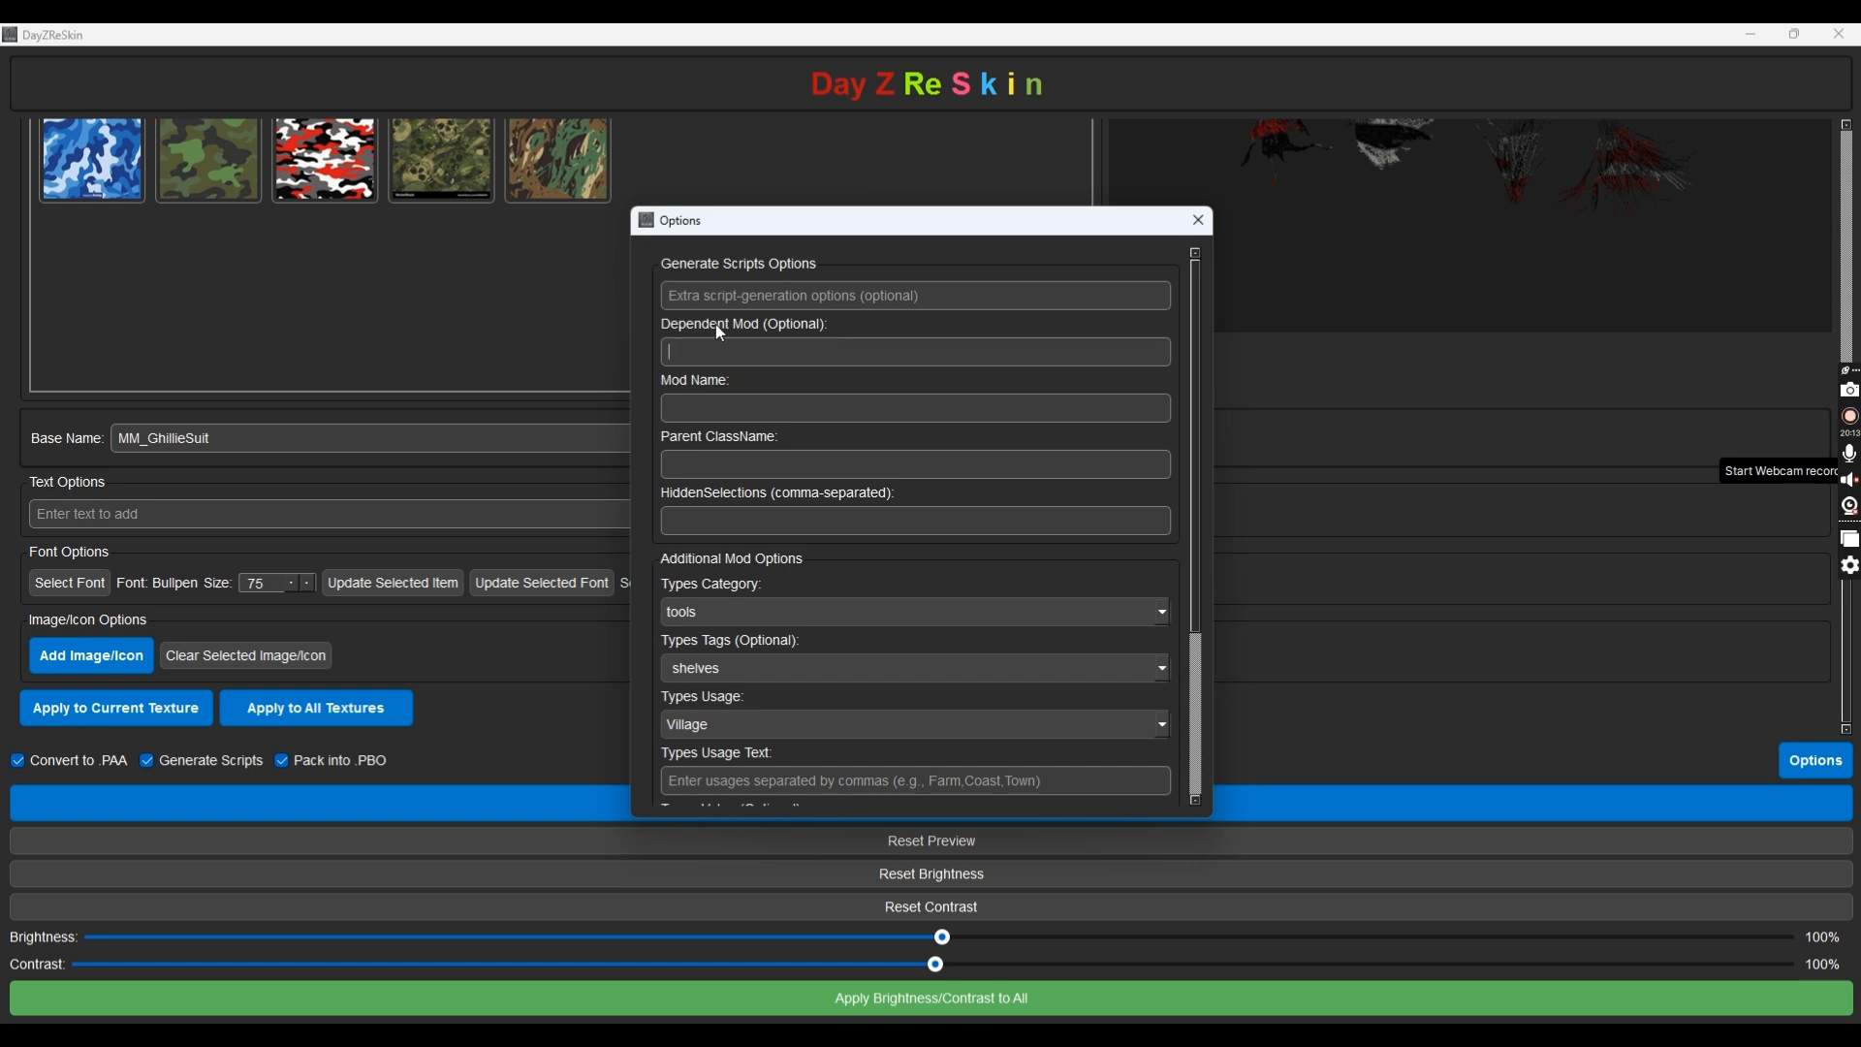
Enter MutatedGhilliePack as the Mod Name
{"action": "left_click", "coordinate": [727, 415]}
{"action": "type", "text": "G"}
{"action": "key", "text": "BackSpace"}
{"action": "type", "text": "G"}
{"action": "key", "text": "BackSpace"}
{"action": "type", "text": "<i"}
{"action": "key", "text": "BackSpace"}
{"action": "type", "text": "MutatedGhilliePack"}
{"action": "key", "text": "BackSpace"}
{"action": "type", "text": "k"}
{"action": "left_click", "coordinate": [752, 470]}
Copy GhillieSuit_ColorBase from the Notepad notes into the Parent ClassName field
{"action": "left_click", "coordinate": [1236, 1037]}
{"action": "left_click", "coordinate": [669, 143]}
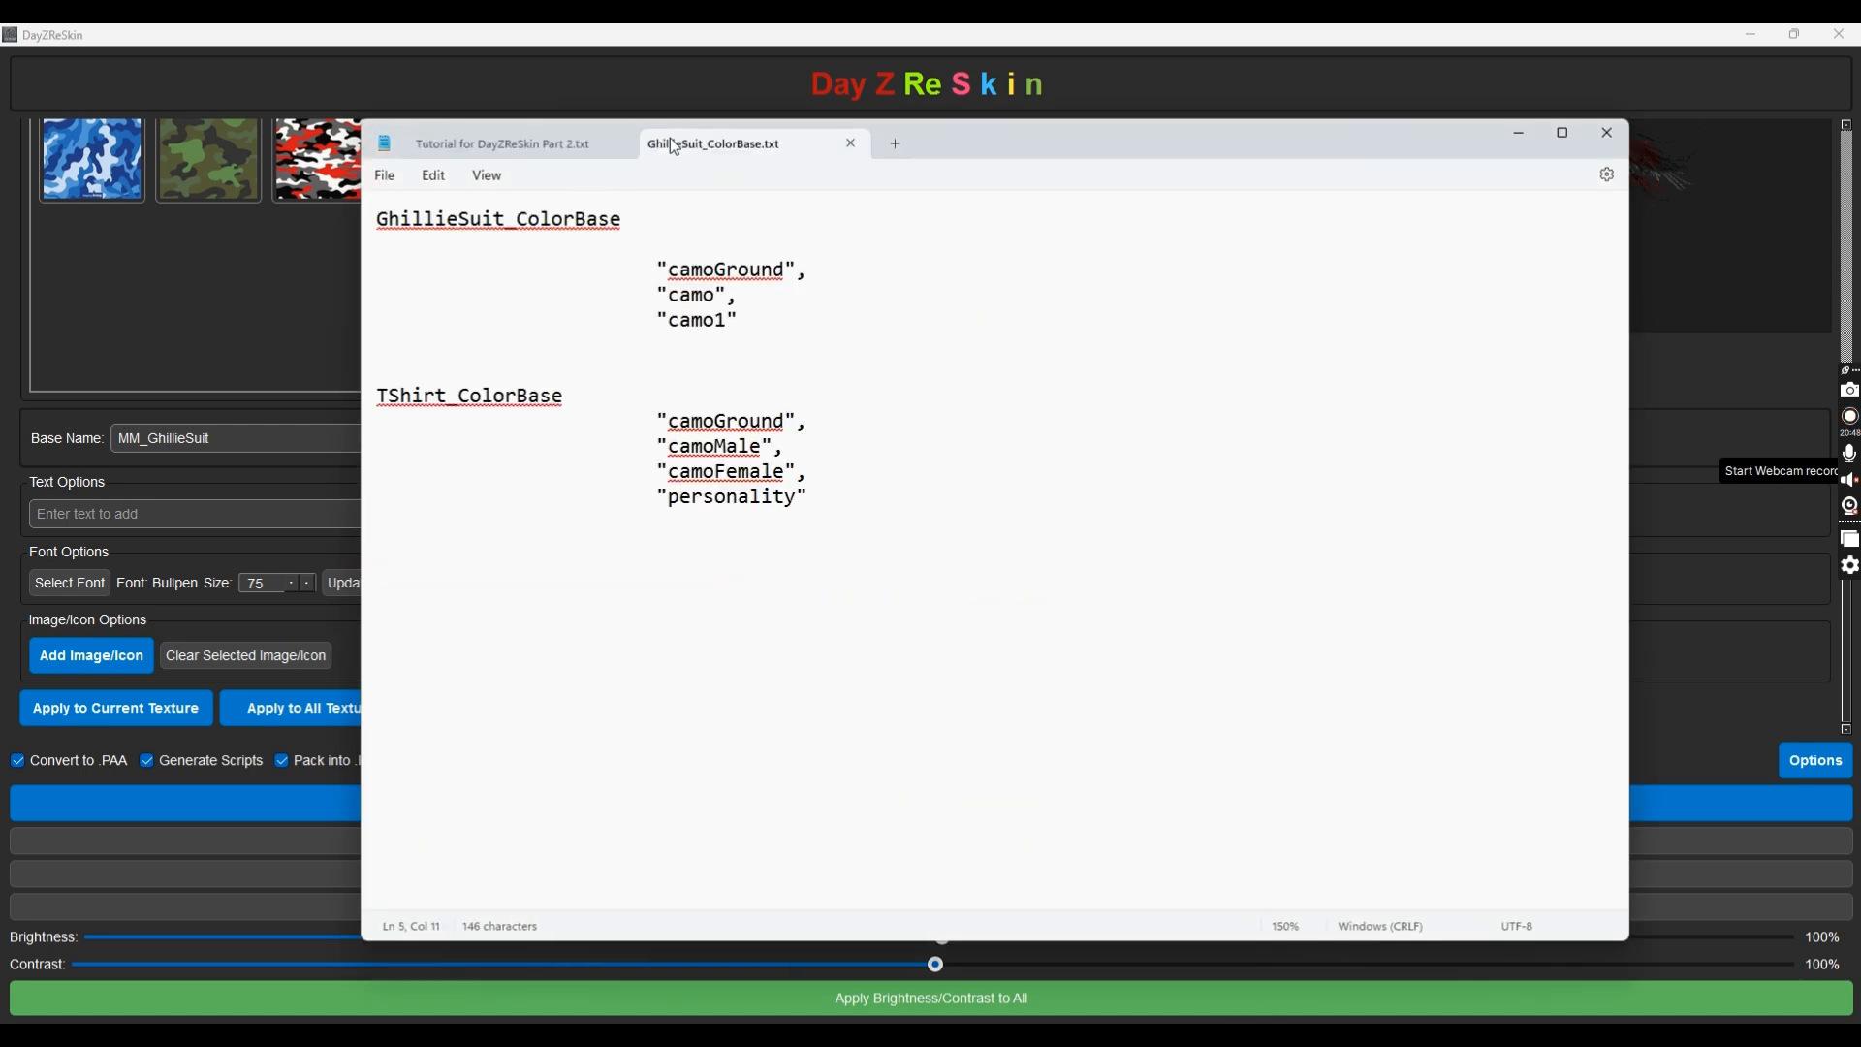
{"action": "left_click_drag", "start_coordinate": [627, 217], "coordinate": [374, 233]}
{"action": "key", "text": "ctrl+c"}
{"action": "left_click", "coordinate": [337, 283]}
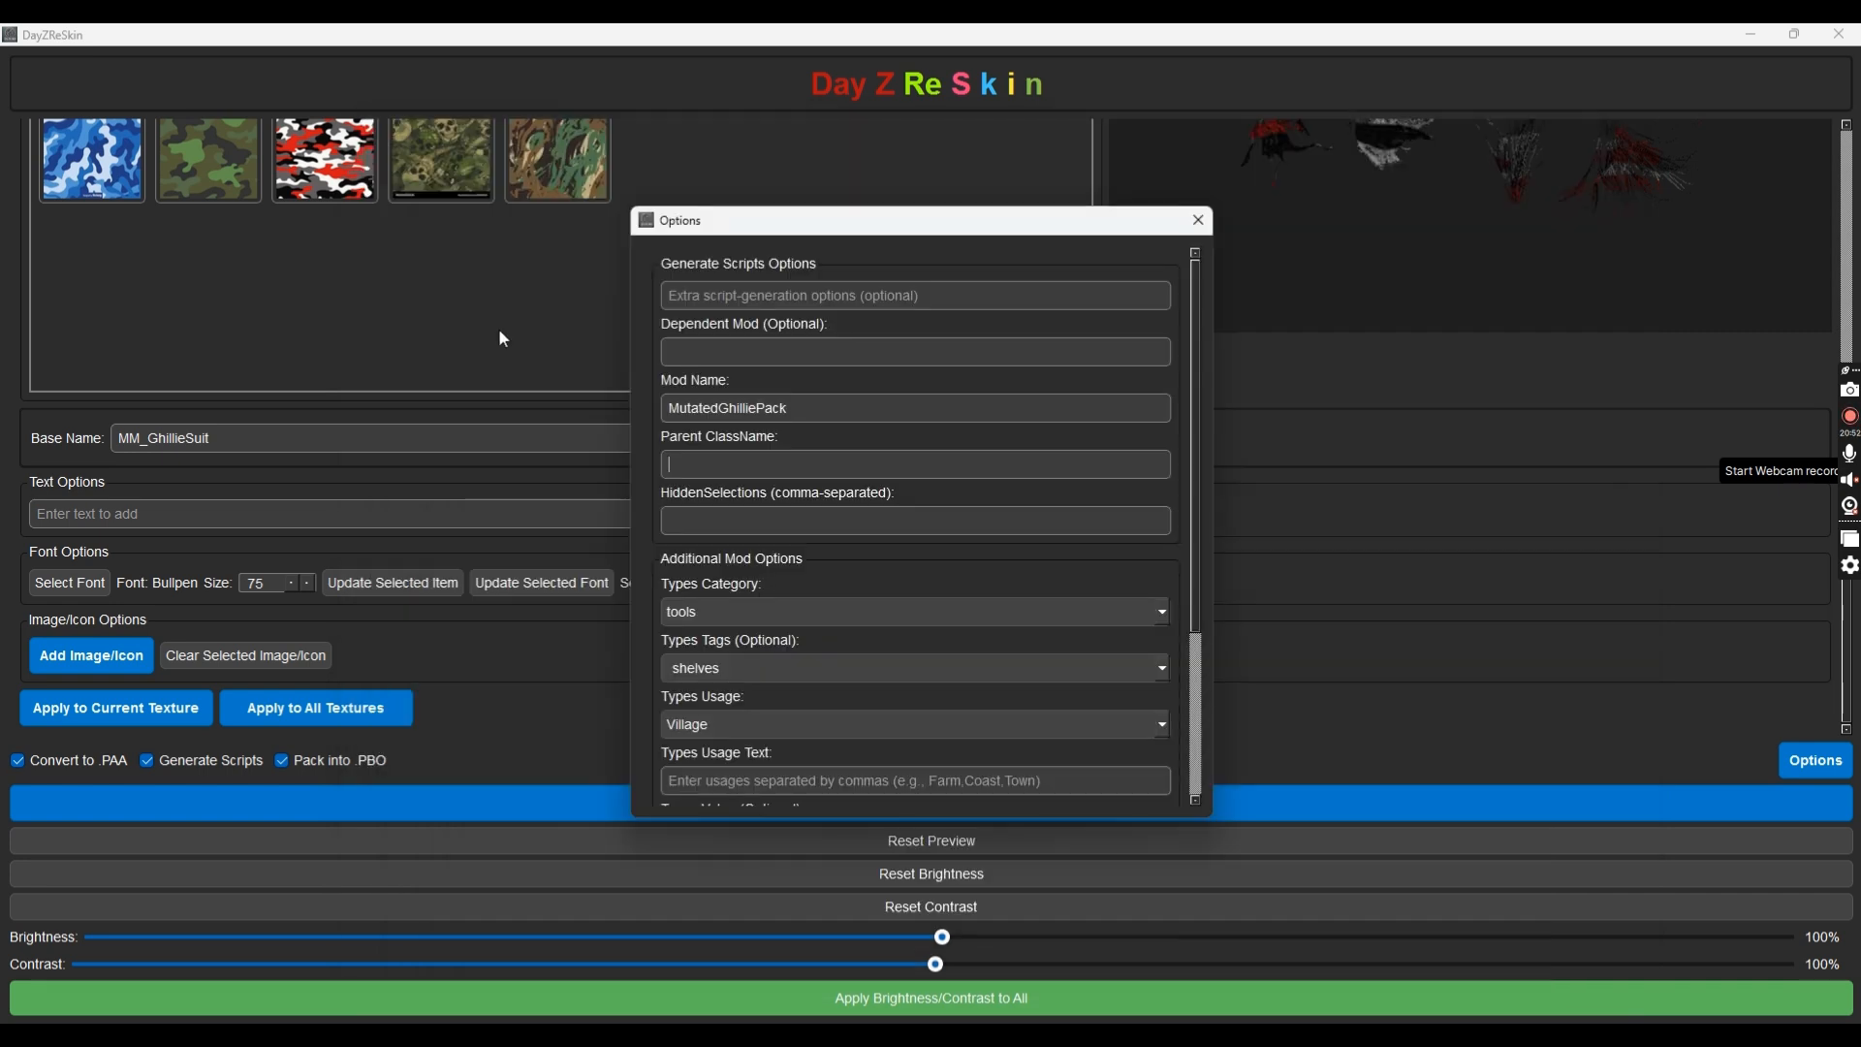
{"action": "left_click", "coordinate": [741, 470]}
{"action": "key", "text": "ctrl+v"}
{"action": "left_click", "coordinate": [665, 468]}
Fill HiddenSelections with camoGround, camo, camo1 from the Notepad list
{"action": "left_click", "coordinate": [804, 527]}
{"action": "key", "text": "alt+Tab"}
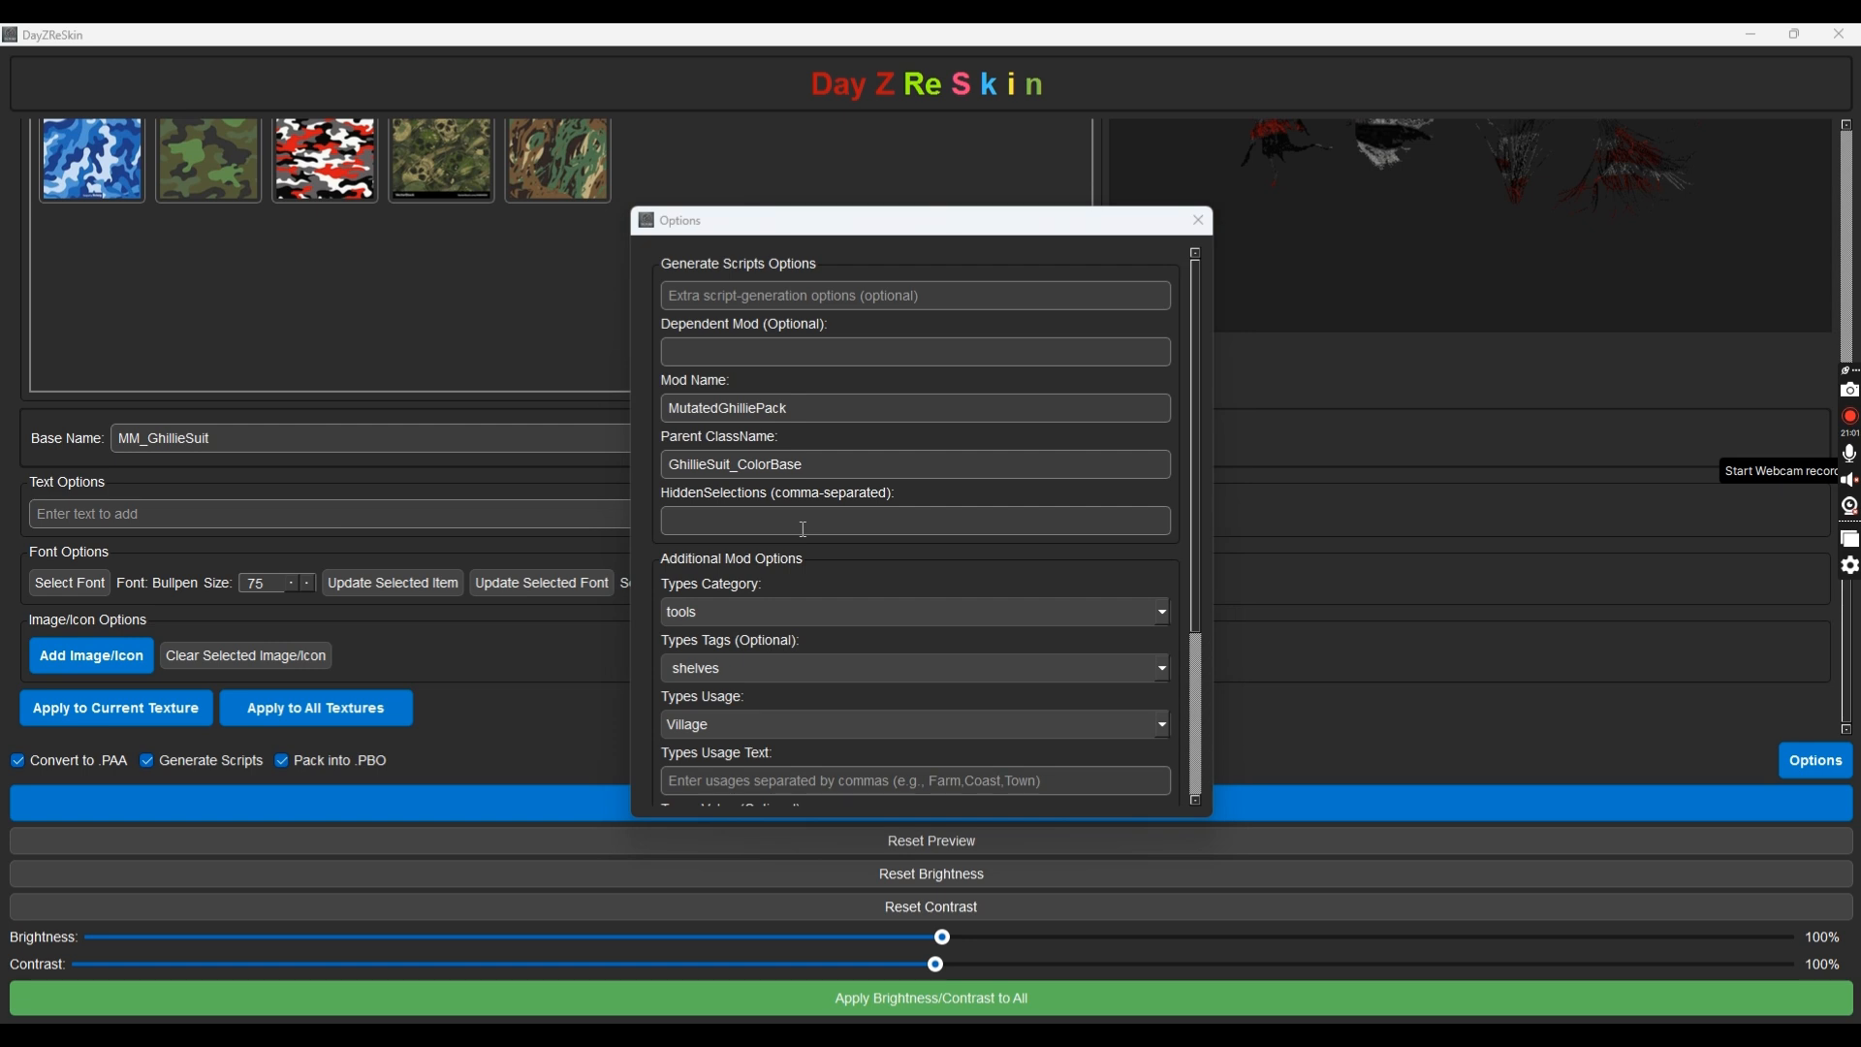
{"action": "left_click_drag", "start_coordinate": [739, 320], "coordinate": [281, 278]}
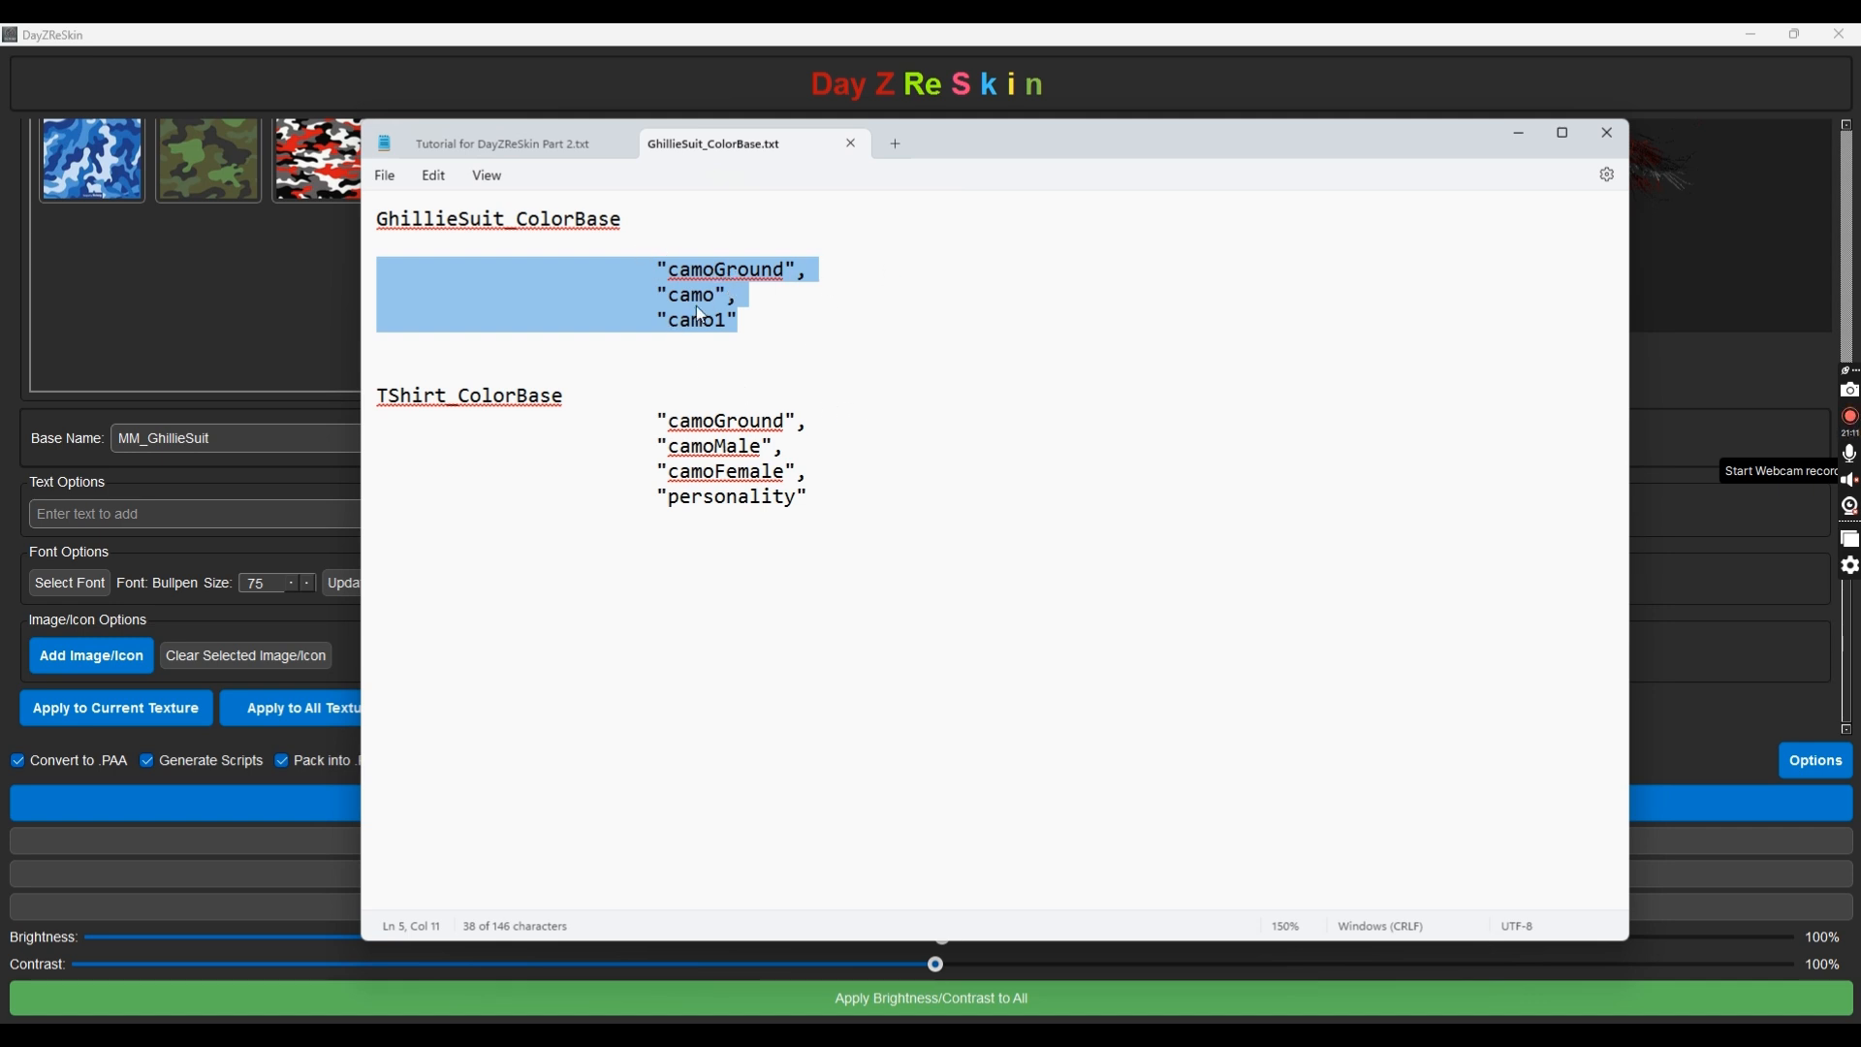
{"action": "key", "text": "alt"}
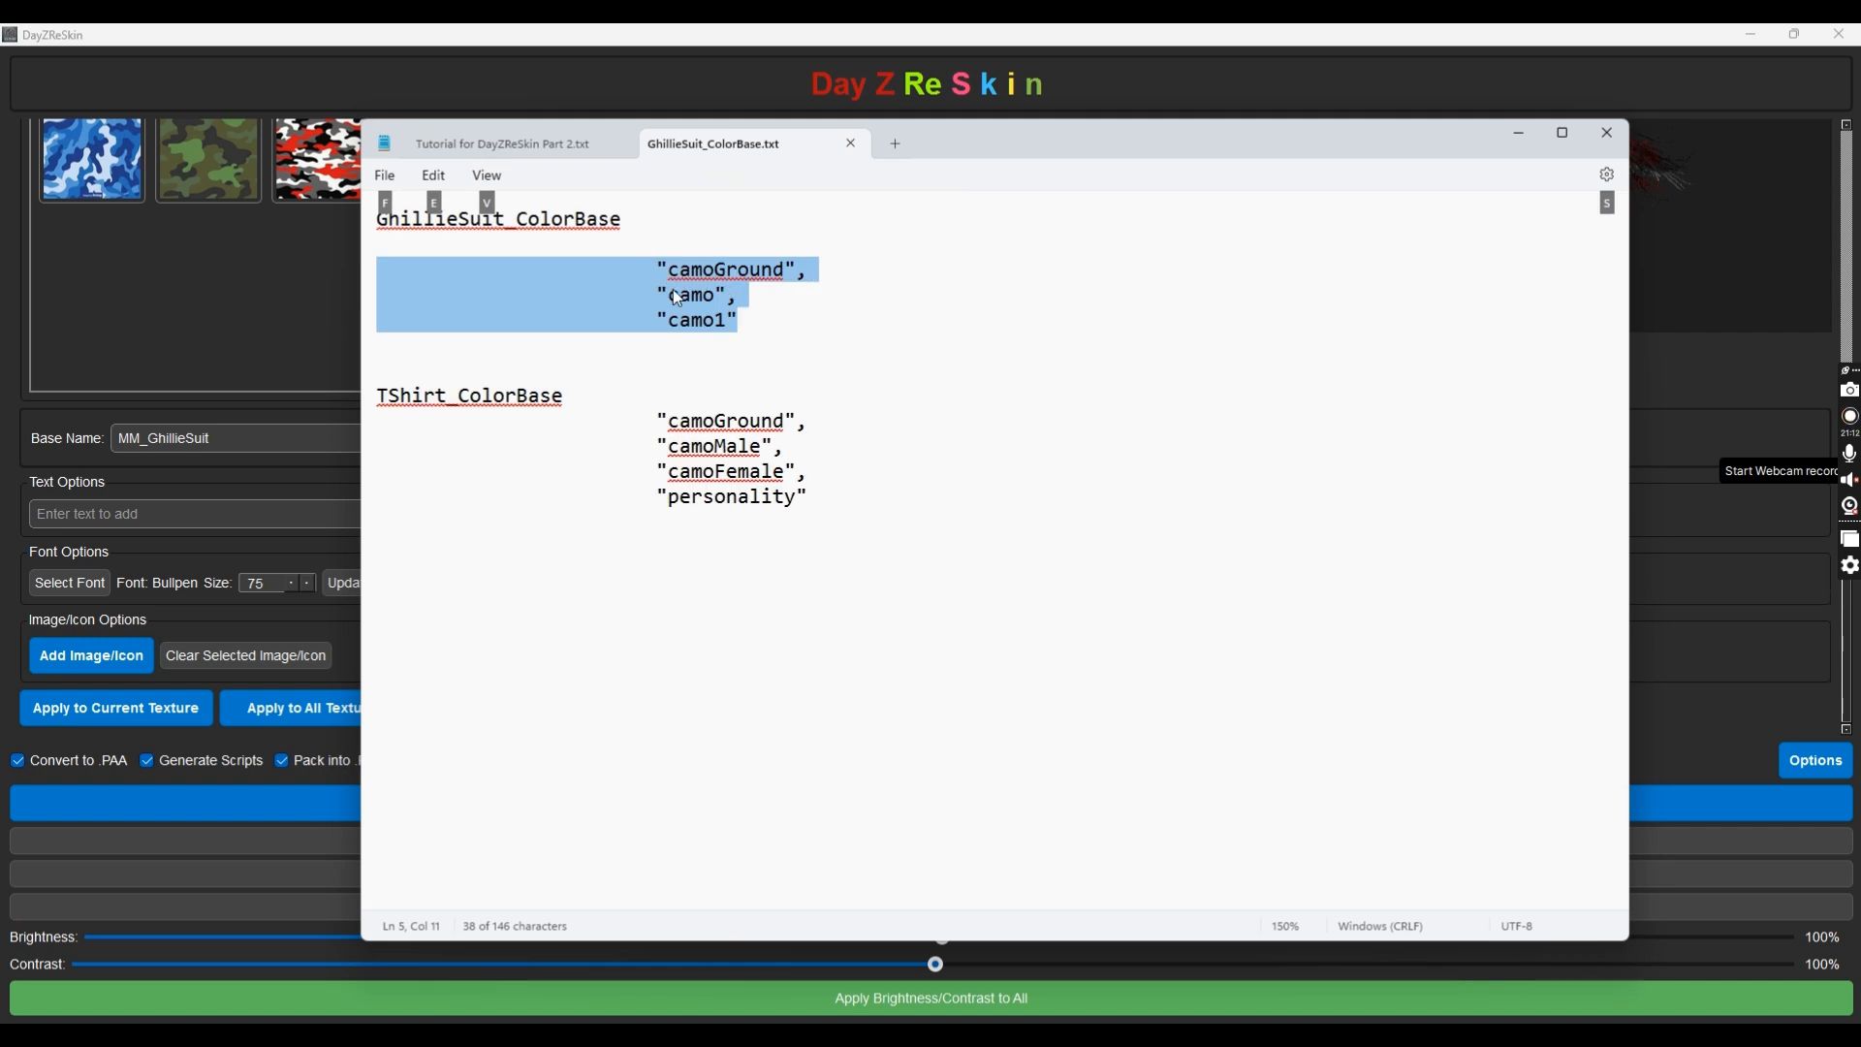
{"action": "key", "text": "alt+Tab"}
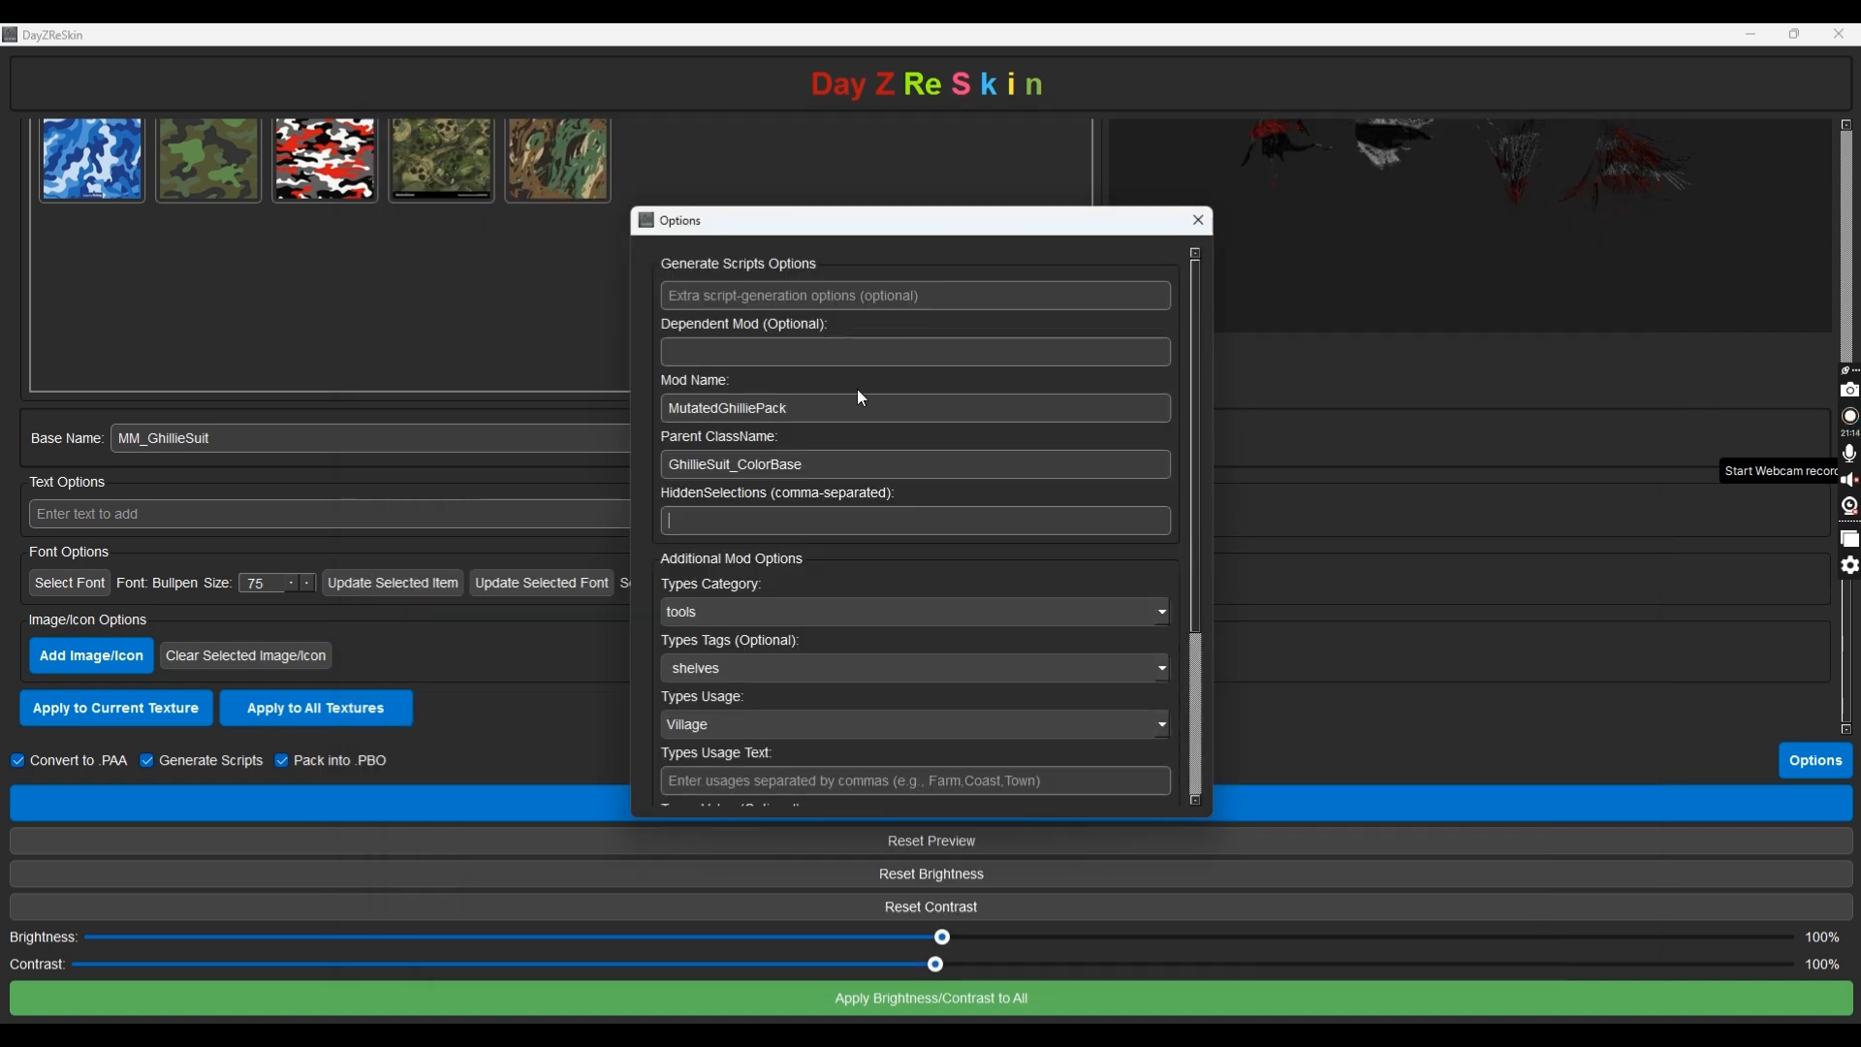
{"action": "type", "text": "camoGround, camo, camo1"}
Choose clothes as Types Category, floor as Types Tags and Military as Types Usage
{"action": "scroll", "coordinate": [748, 580], "scroll_direction": "down", "scroll_amount": 1}
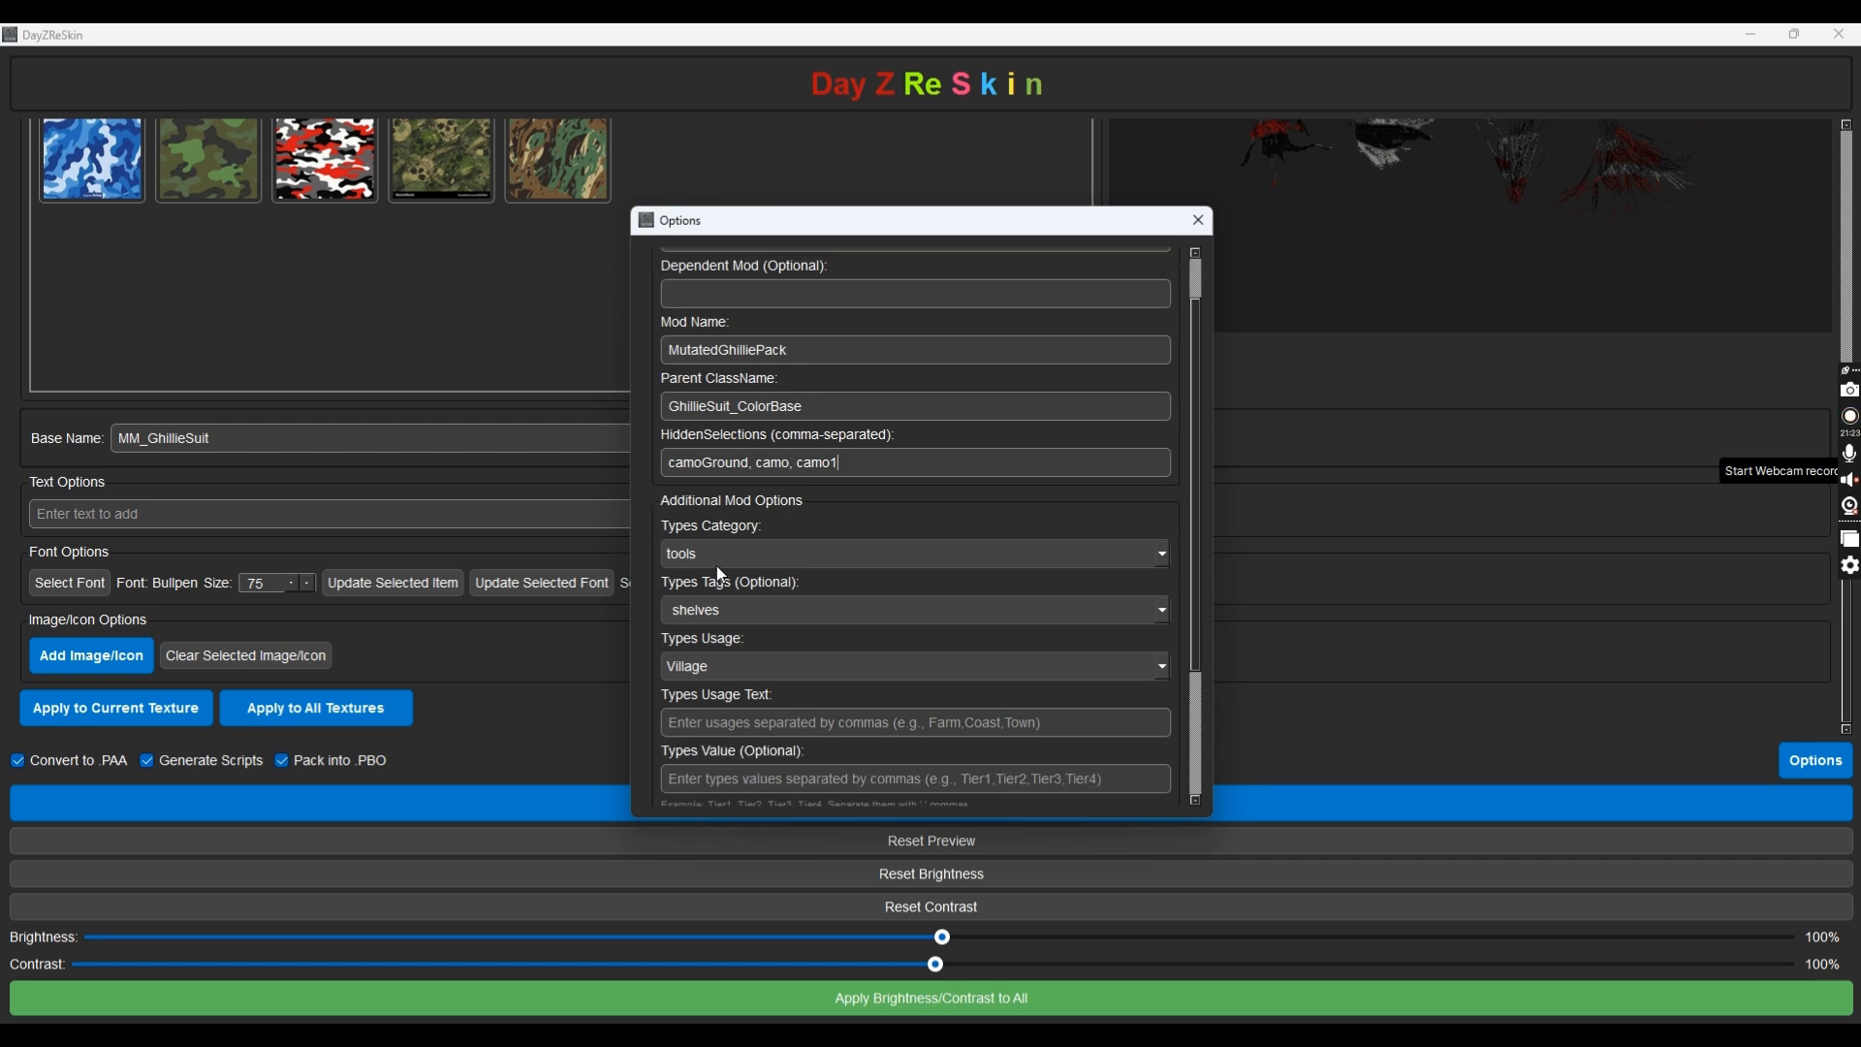
{"action": "left_click", "coordinate": [772, 547]}
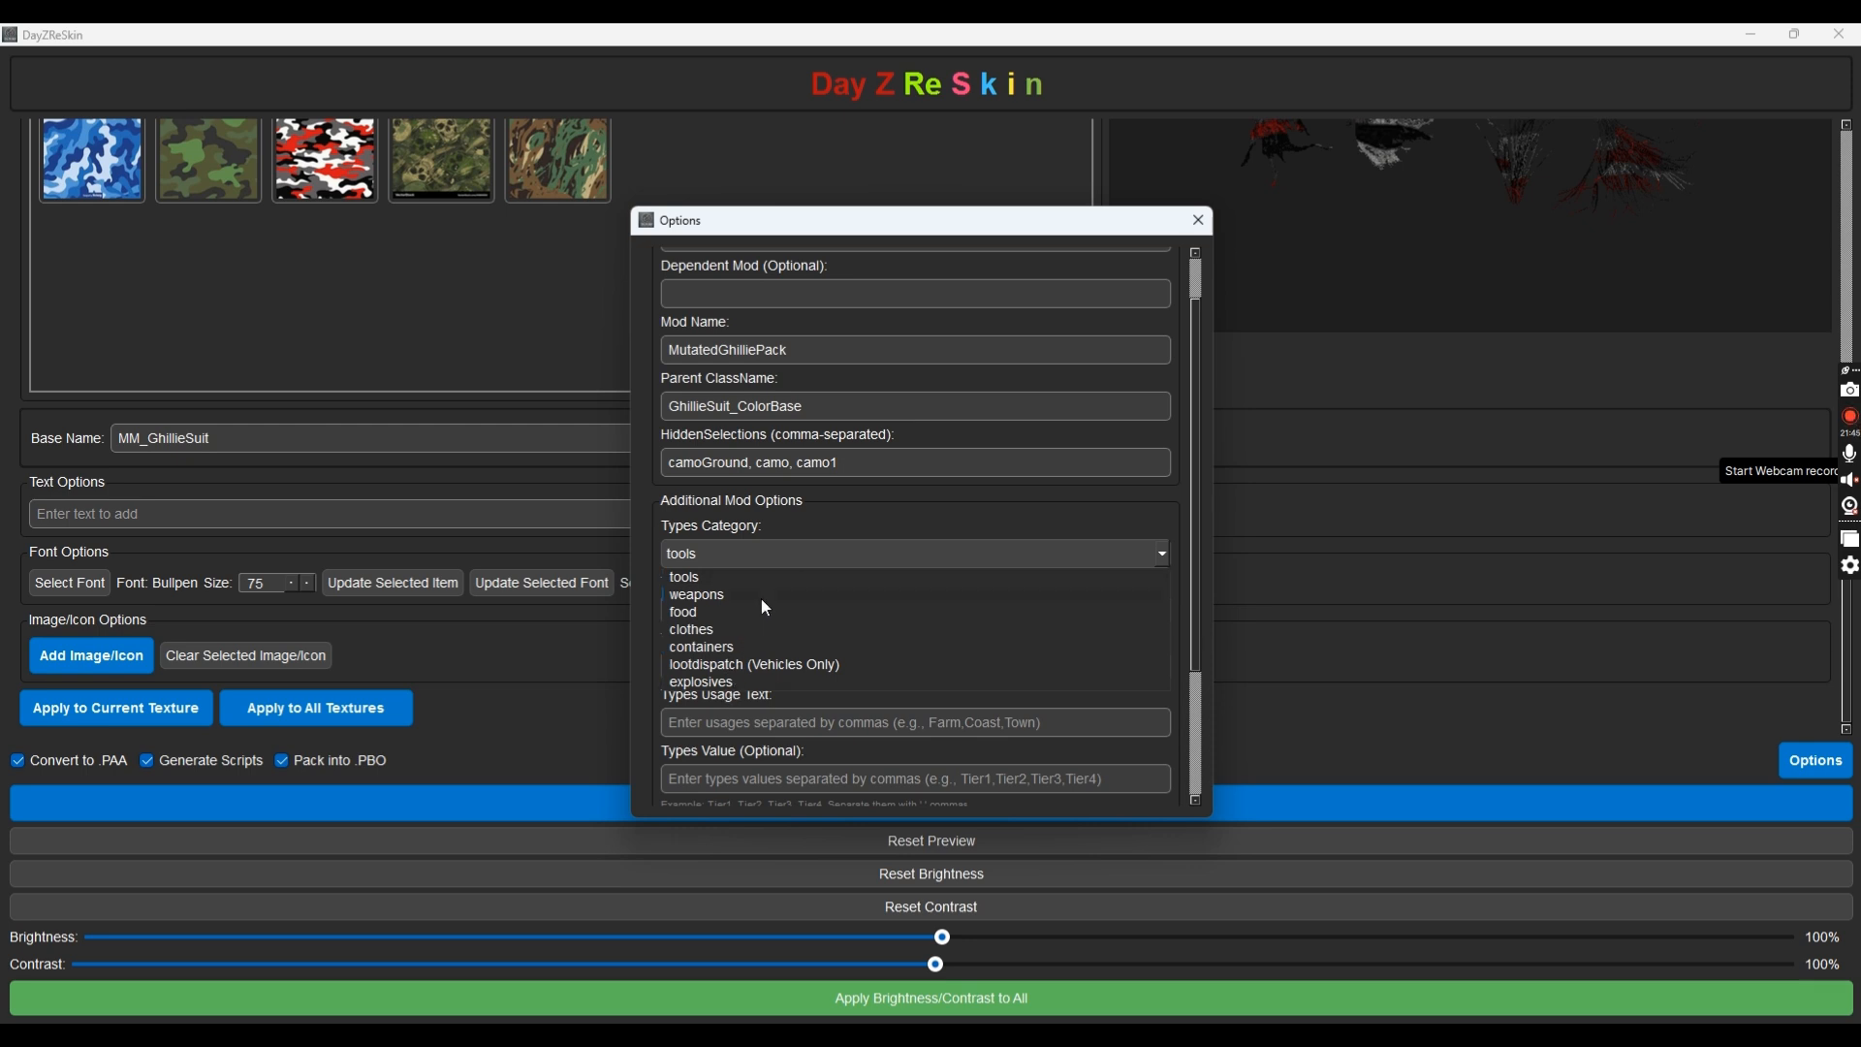
{"action": "left_click", "coordinate": [764, 630]}
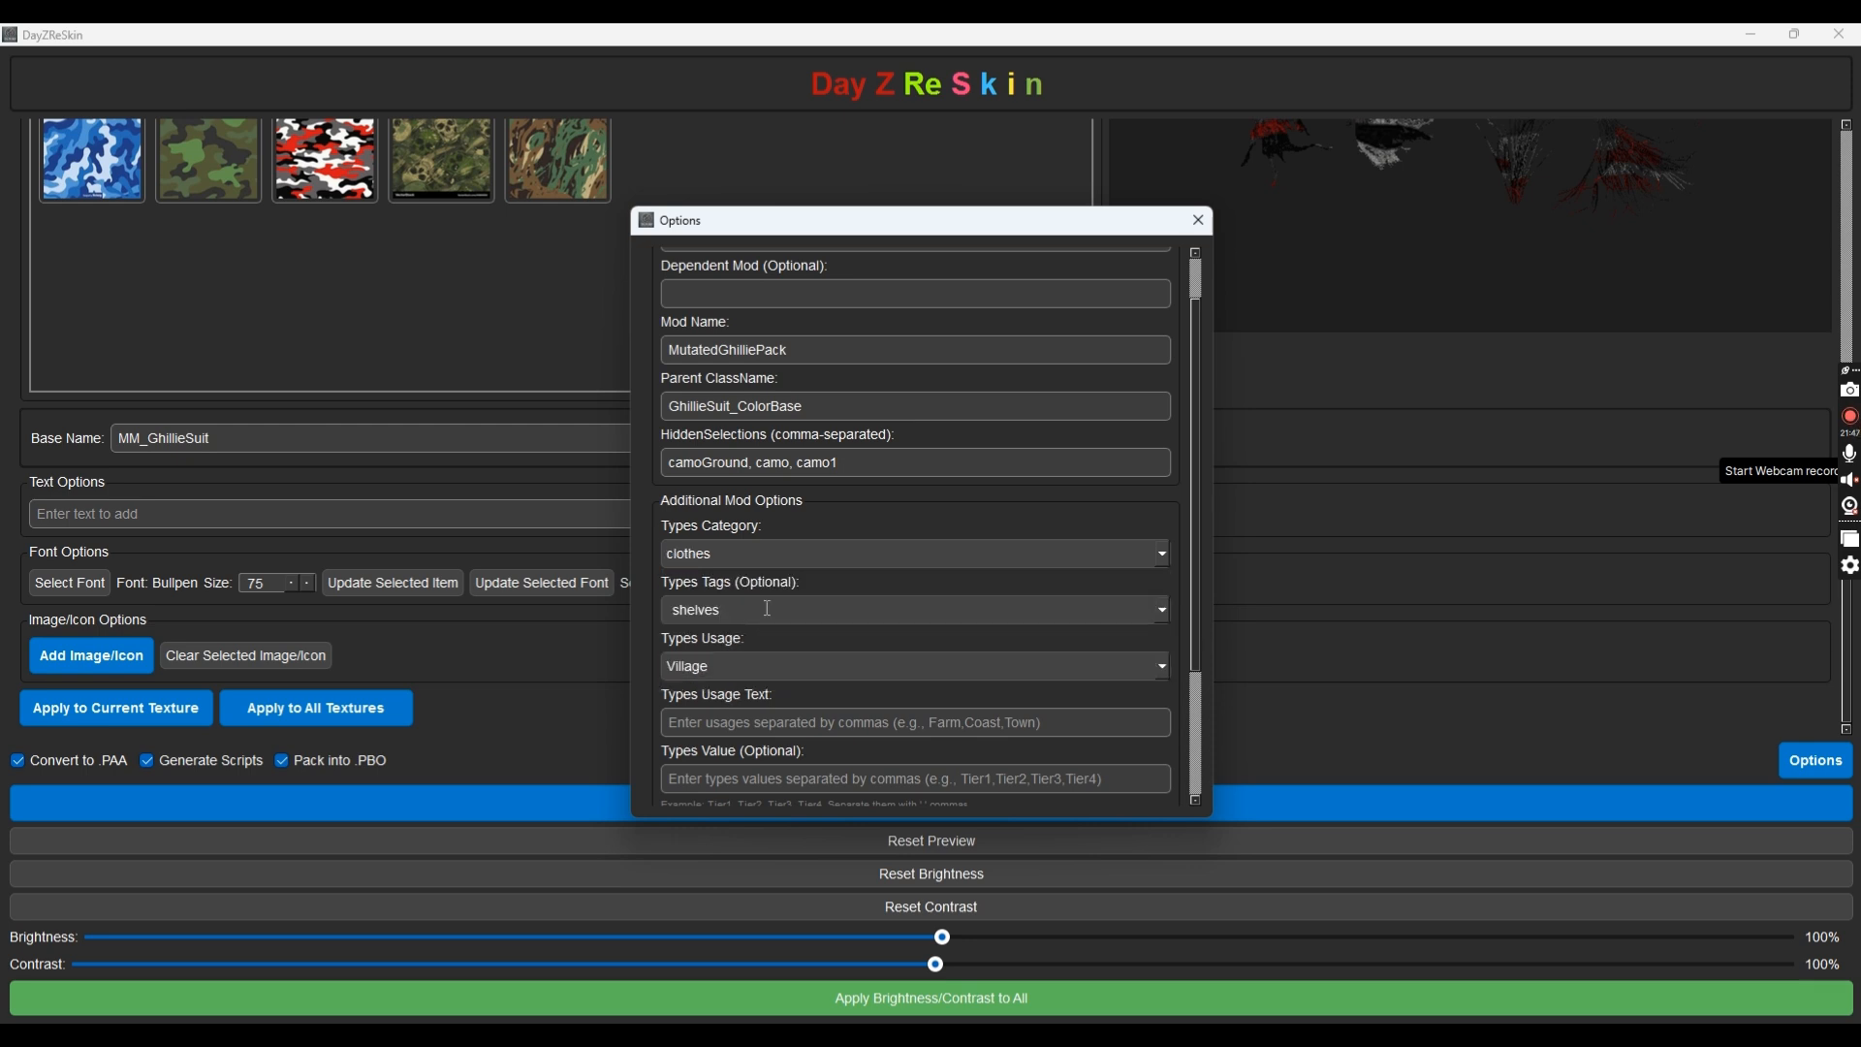
{"action": "scroll", "coordinate": [767, 609], "scroll_direction": "up", "scroll_amount": 1}
{"action": "left_click", "coordinate": [1164, 611]}
{"action": "left_click", "coordinate": [1164, 612]}
{"action": "scroll", "coordinate": [765, 668], "scroll_direction": "up", "scroll_amount": 1}
{"action": "scroll", "coordinate": [765, 668], "scroll_direction": "down", "scroll_amount": 2}
{"action": "left_click", "coordinate": [1161, 667]}
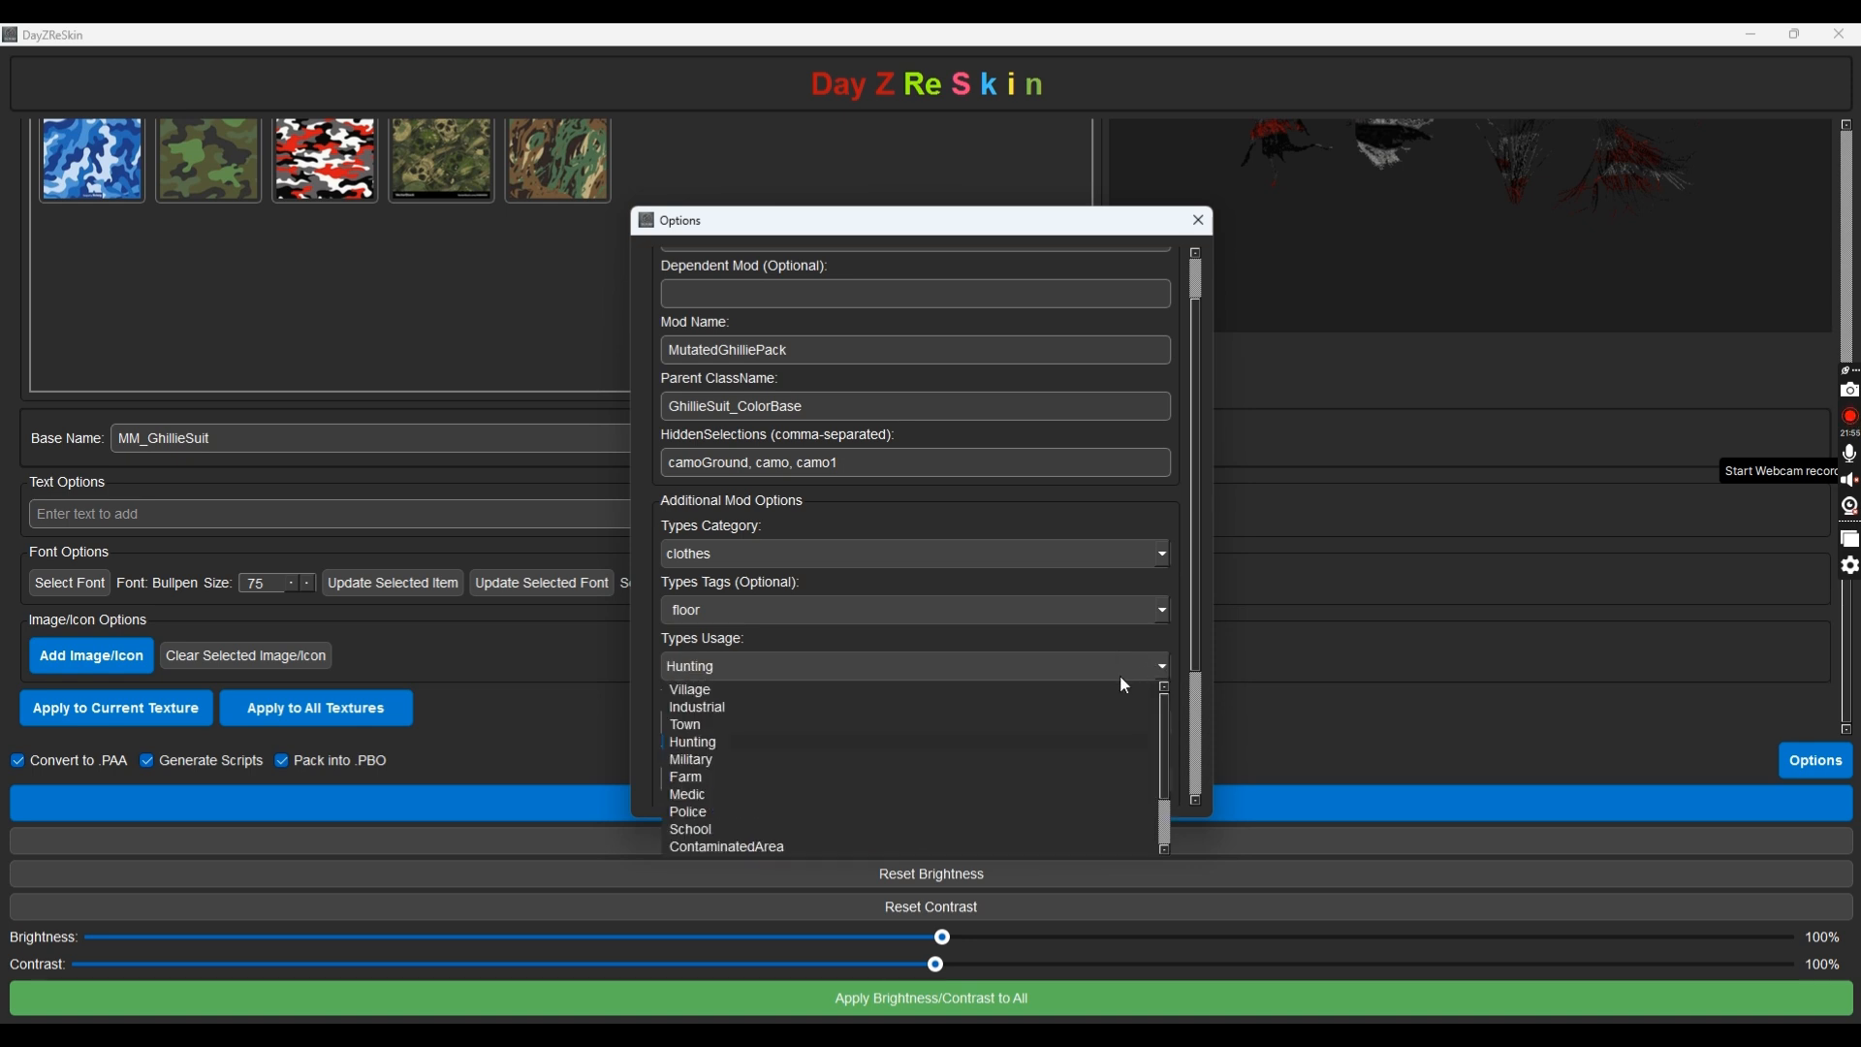
{"action": "left_click", "coordinate": [890, 762]}
{"action": "scroll", "coordinate": [875, 694], "scroll_direction": "down", "scroll_amount": 2}
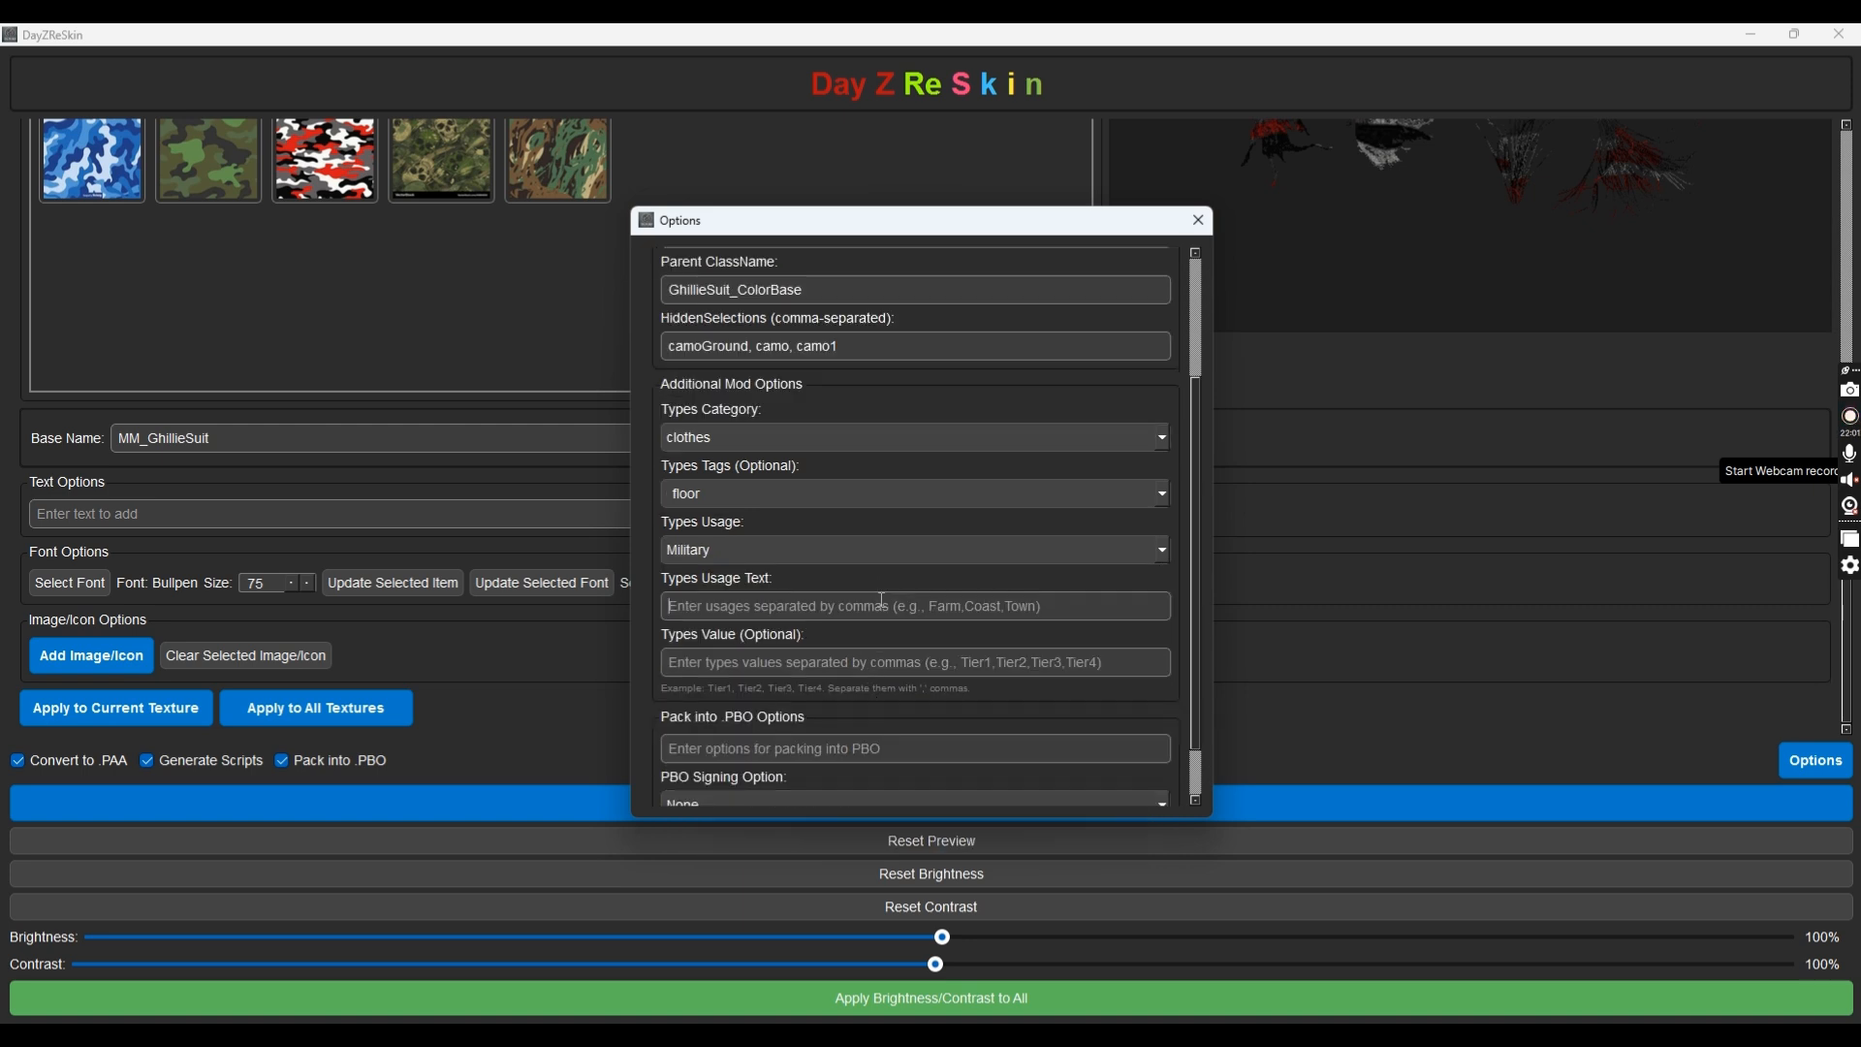
Set Types Value to Tier1, Tier4 and Types Usage Text to Farm, Town
{"action": "left_click", "coordinate": [891, 616]}
{"action": "type", "text": "Farm"}
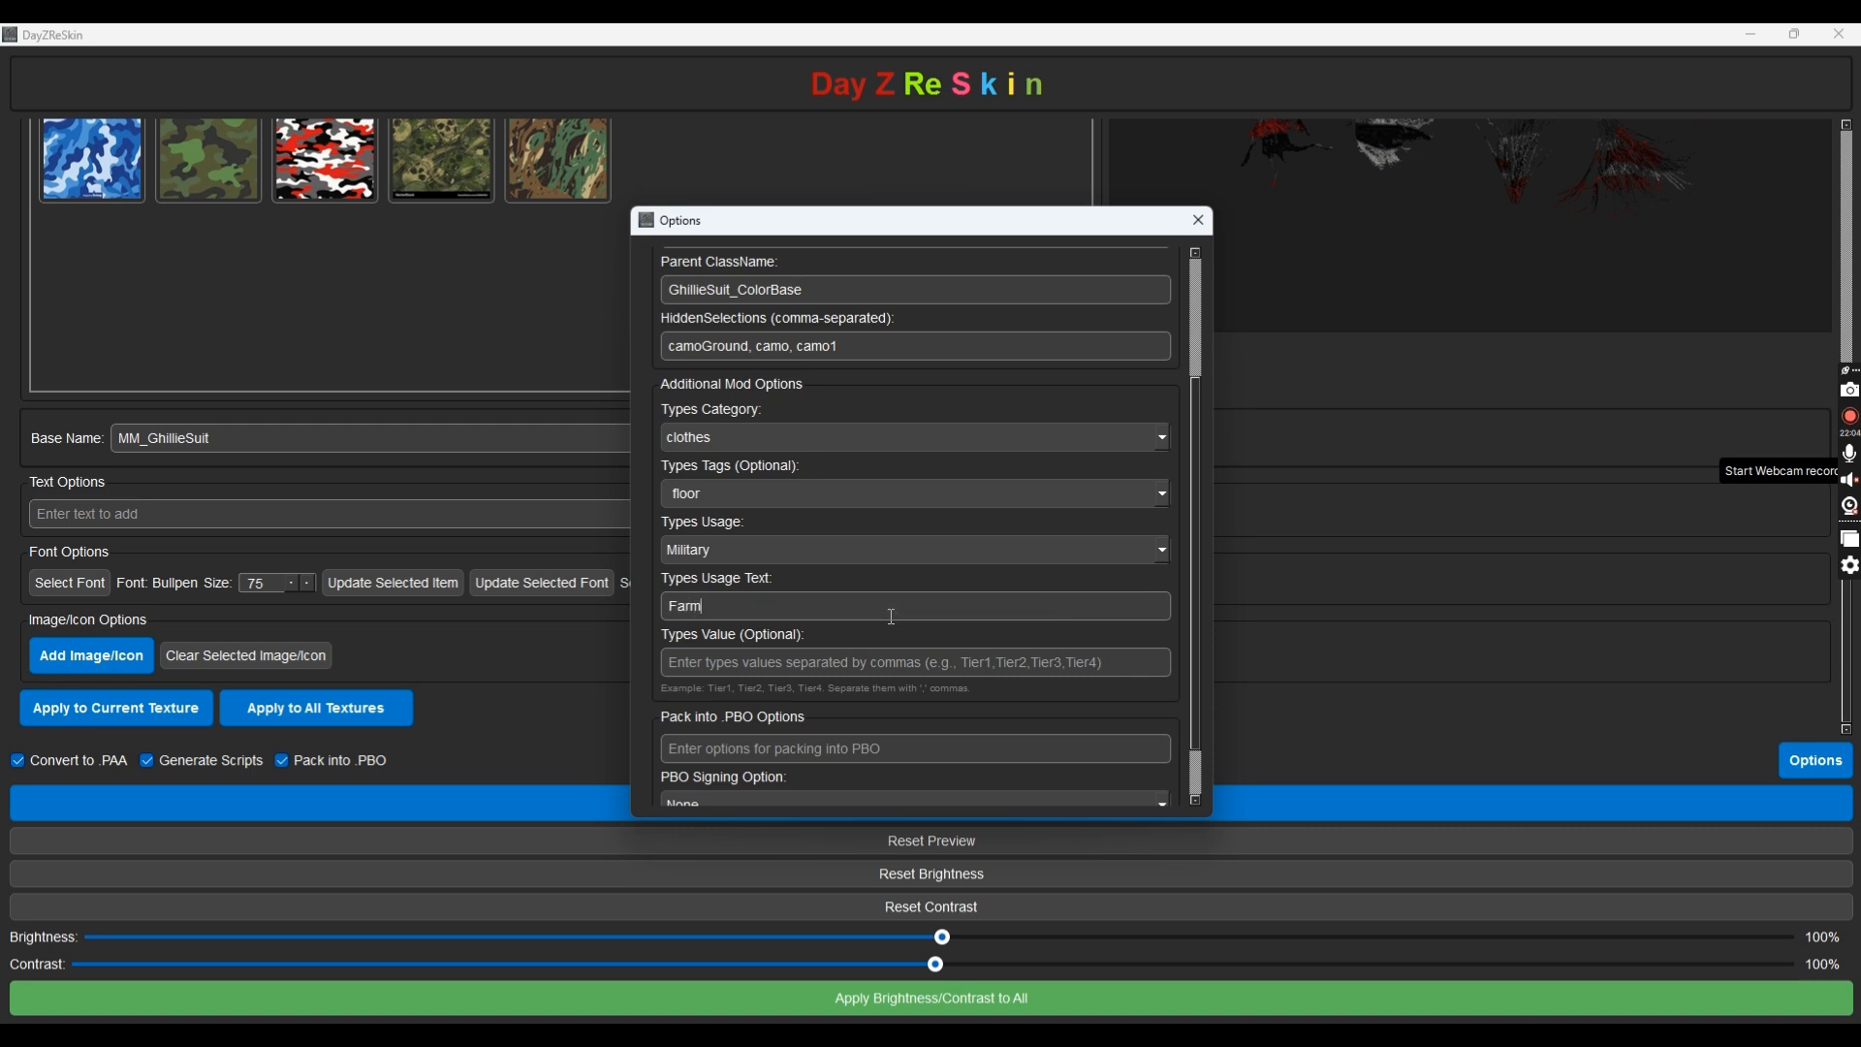
{"action": "type", "text": ", Town"}
{"action": "key", "text": "ctrl+a"}
{"action": "key", "text": "BackSpace"}
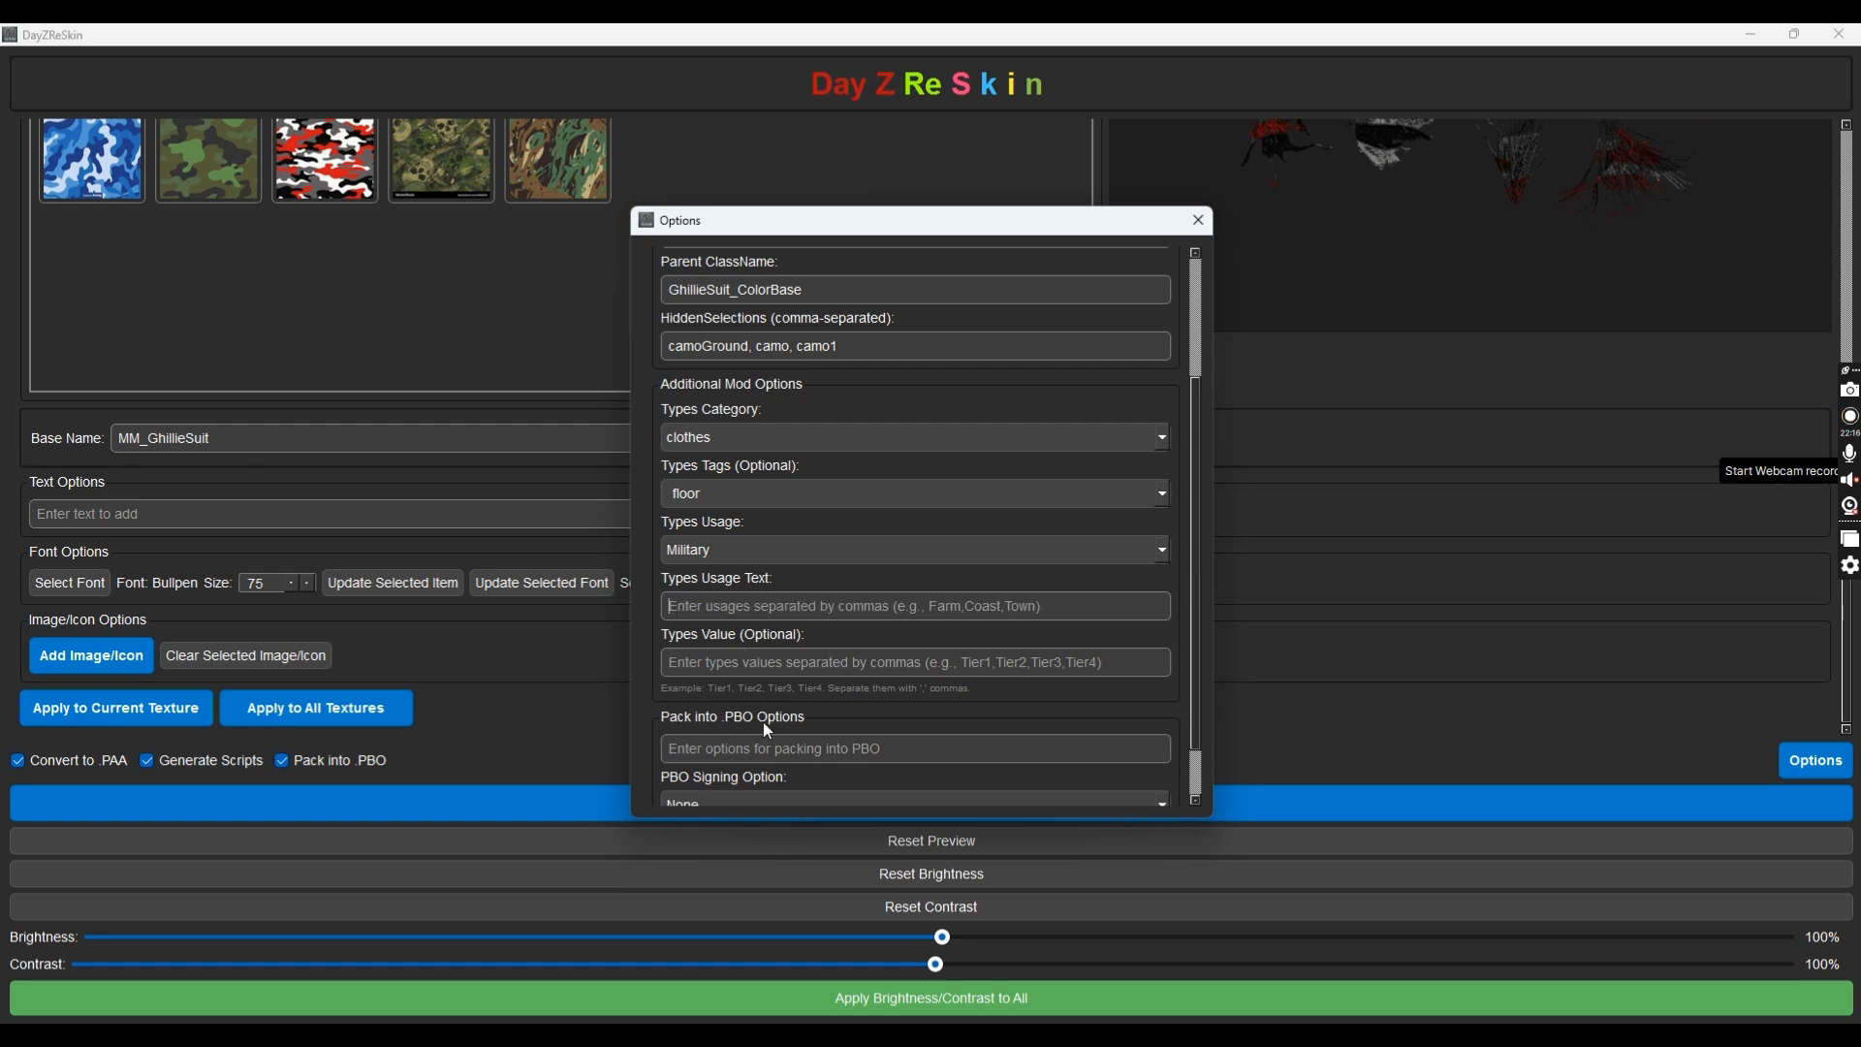
{"action": "type", "text": "Tier"}
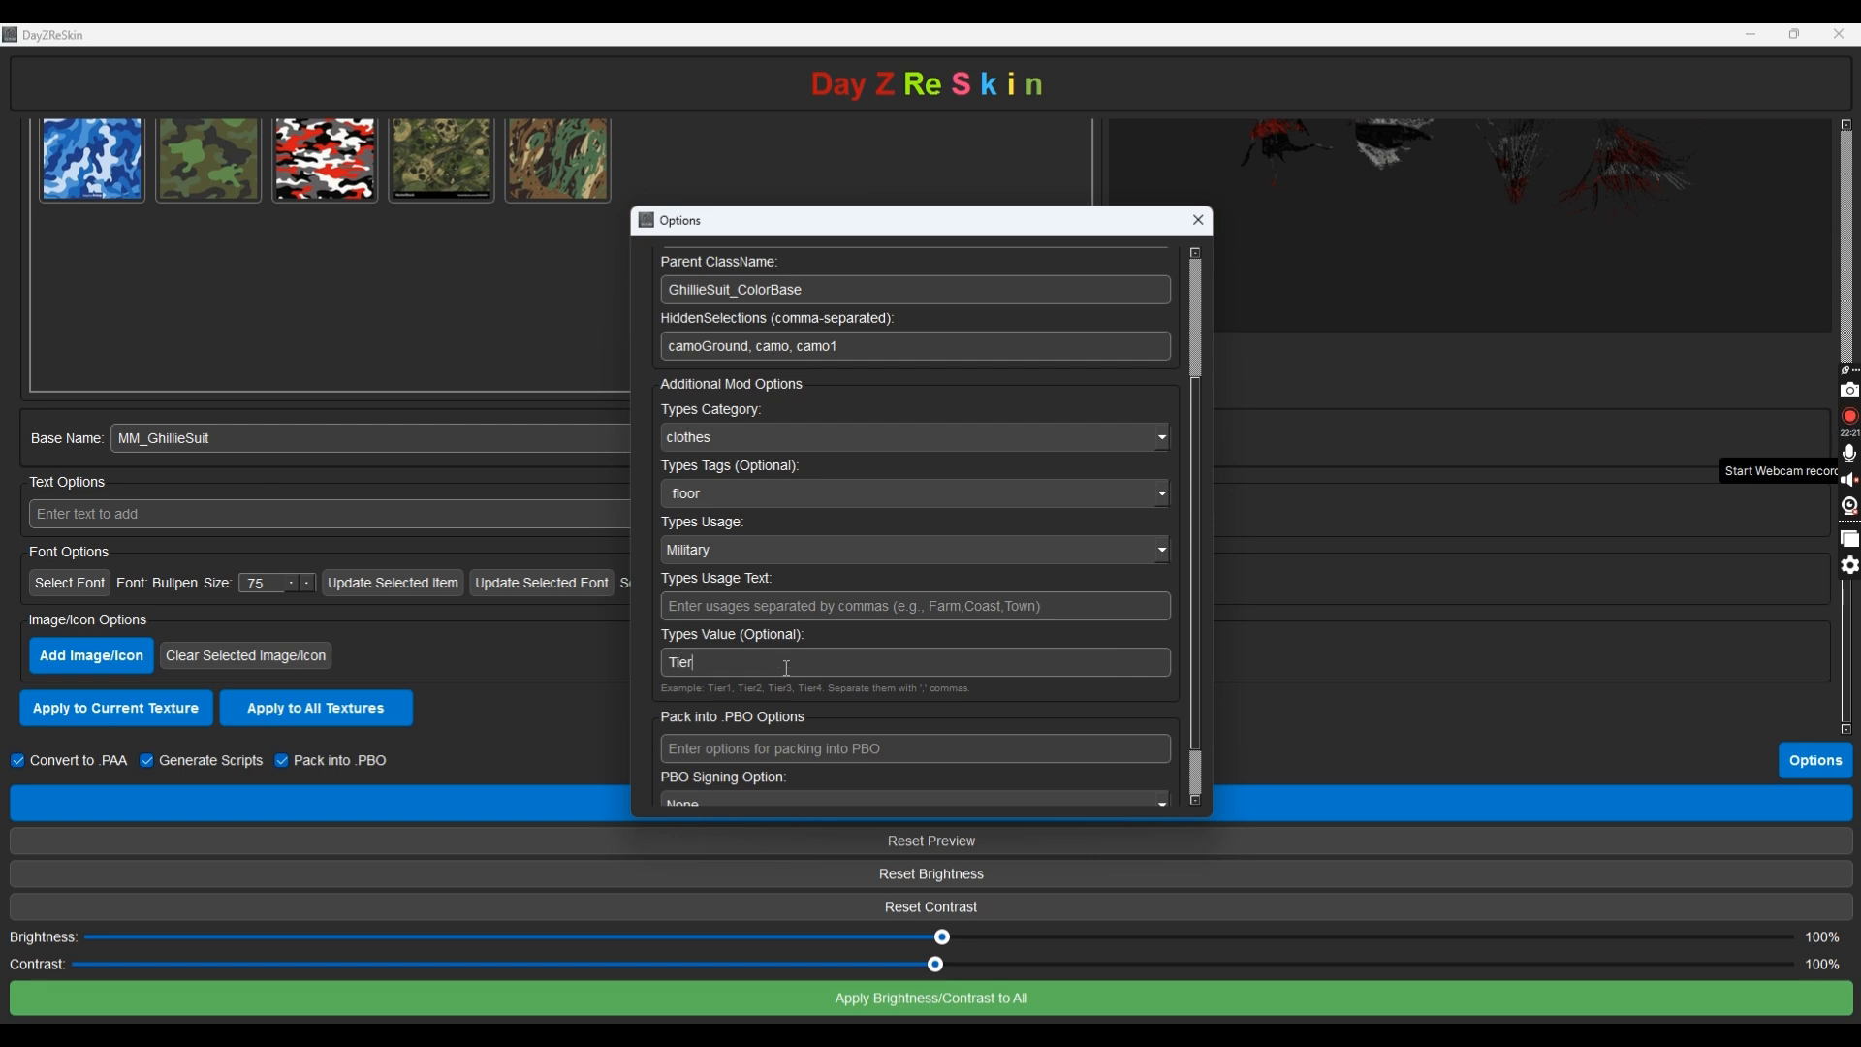
{"action": "type", "text": "1, Tier23"}
{"action": "key", "text": "BackSpace"}
{"action": "key", "text": "BackSpace"}
{"action": "key", "text": "BackSpace"}
{"action": "key", "text": "BackSpace"}
{"action": "key", "text": "BackSpace"}
{"action": "key", "text": "BackSpace"}
{"action": "key", "text": "BackSpace"}
{"action": "key", "text": "BackSpace"}
{"action": "key", "text": "BackSpace"}
{"action": "key", "text": "BackSpace"}
{"action": "key", "text": "BackSpace"}
{"action": "key", "text": "BackSpace"}
{"action": "key", "text": "BackSpace"}
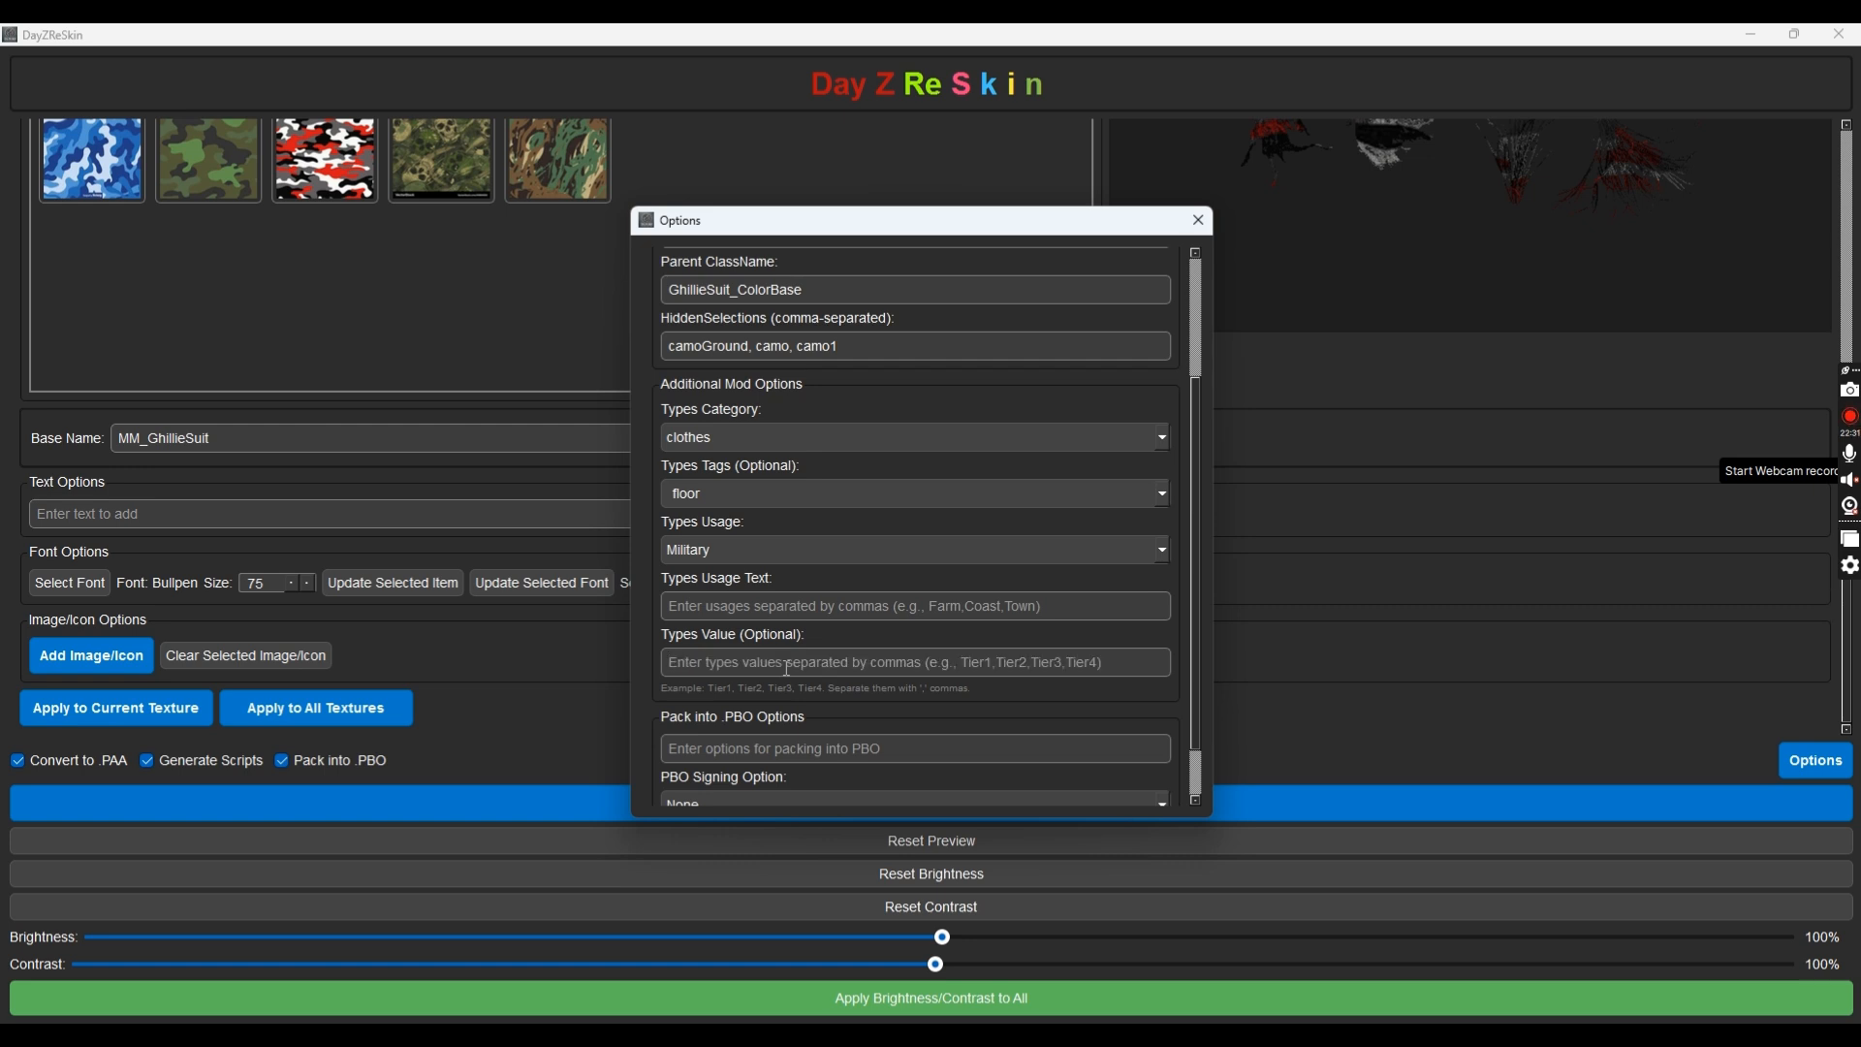
{"action": "type", "text": "T"}
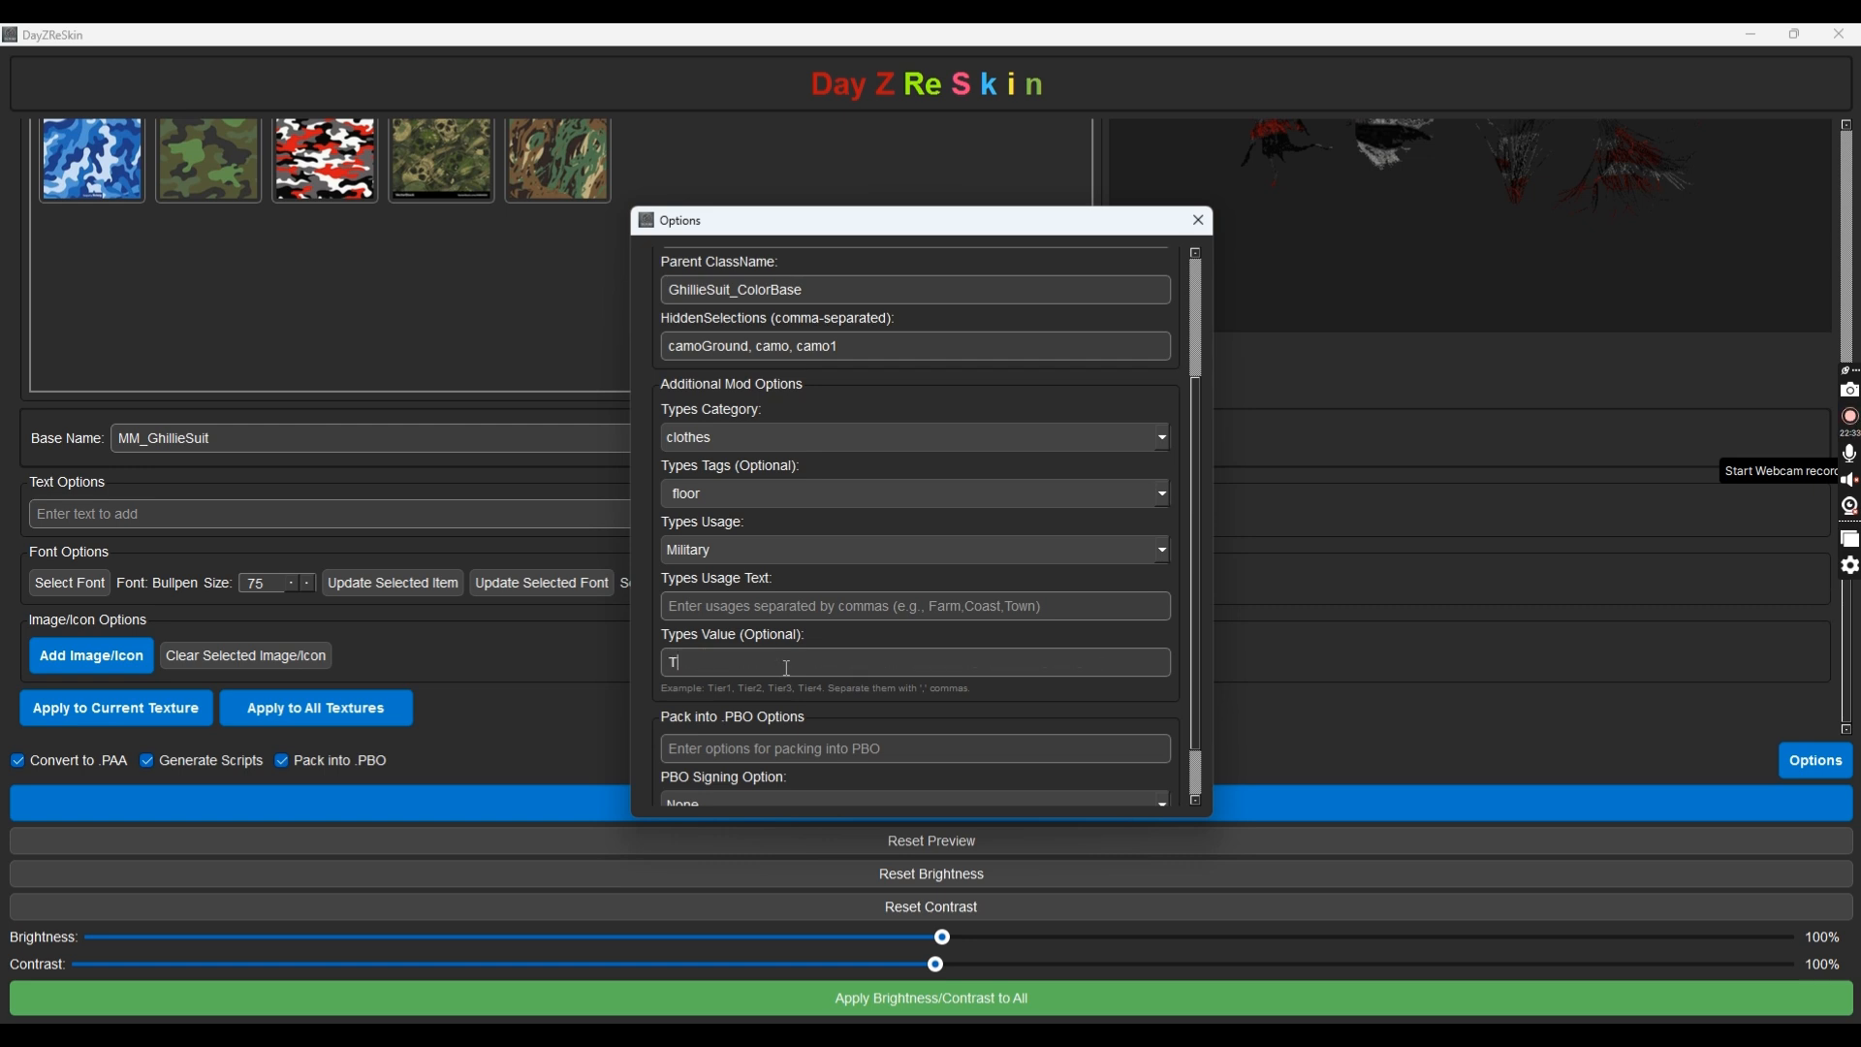
{"action": "type", "text": "ier1, ti"}
{"action": "key", "text": "BackSpace"}
{"action": "key", "text": "BackSpace"}
{"action": "type", "text": "Tier4"}
{"action": "left_click", "coordinate": [705, 599]}
{"action": "type", "text": "Farm,"}
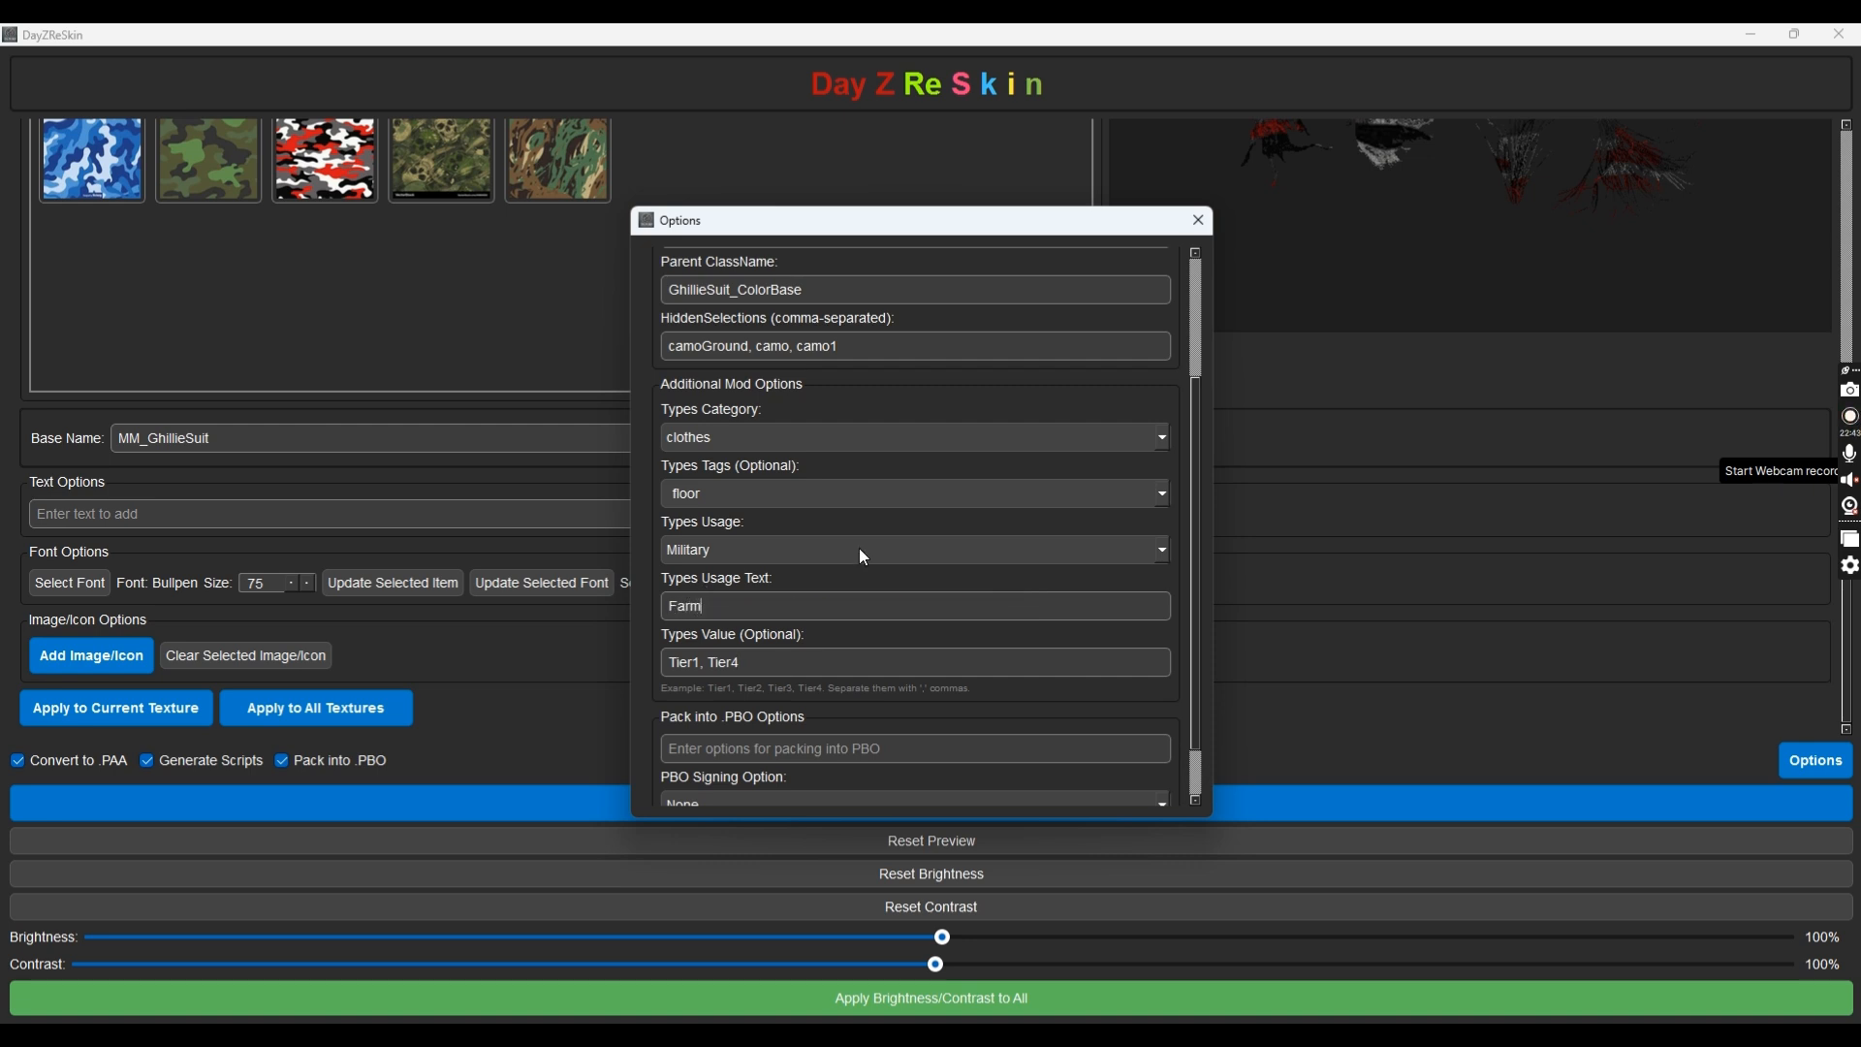
{"action": "type", "text": " Town"}
{"action": "scroll", "coordinate": [705, 593], "scroll_direction": "down", "scroll_amount": 2}
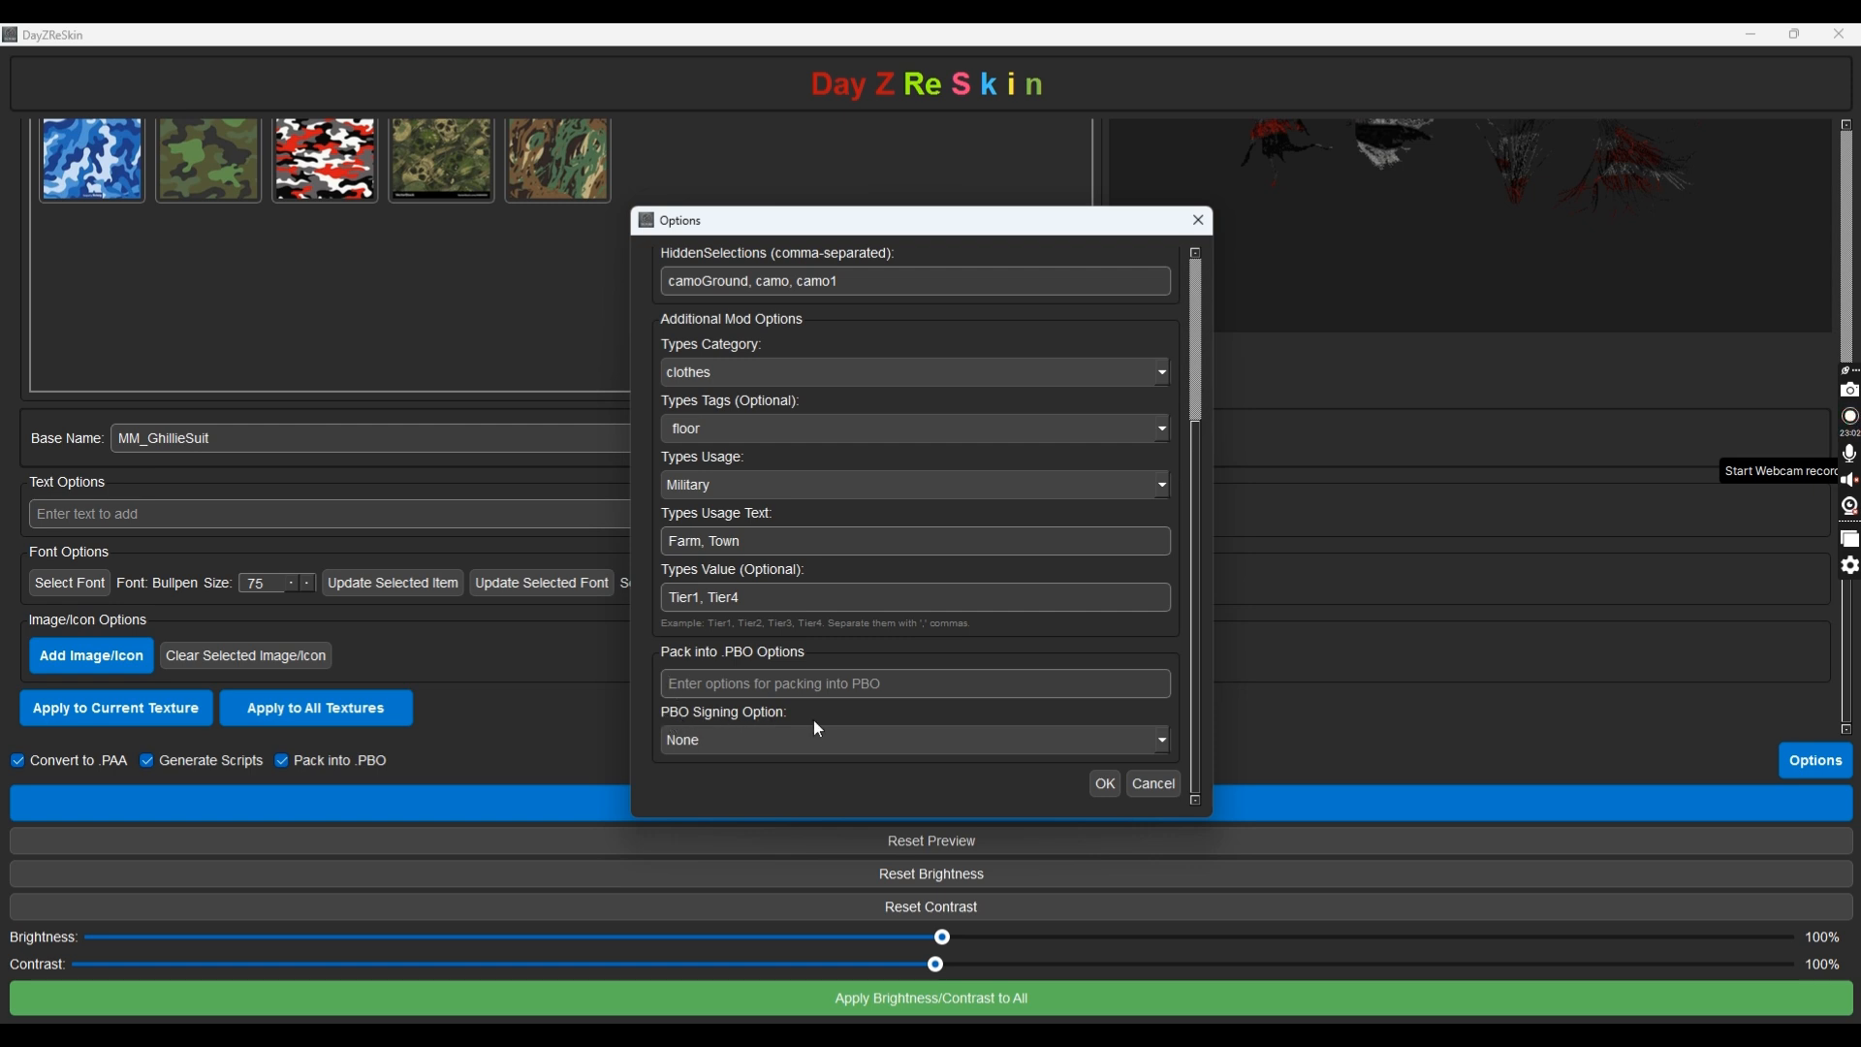
Select Create New Key for PBO signing, leaving New Key Name empty after trial entries
{"action": "left_click", "coordinate": [732, 742]}
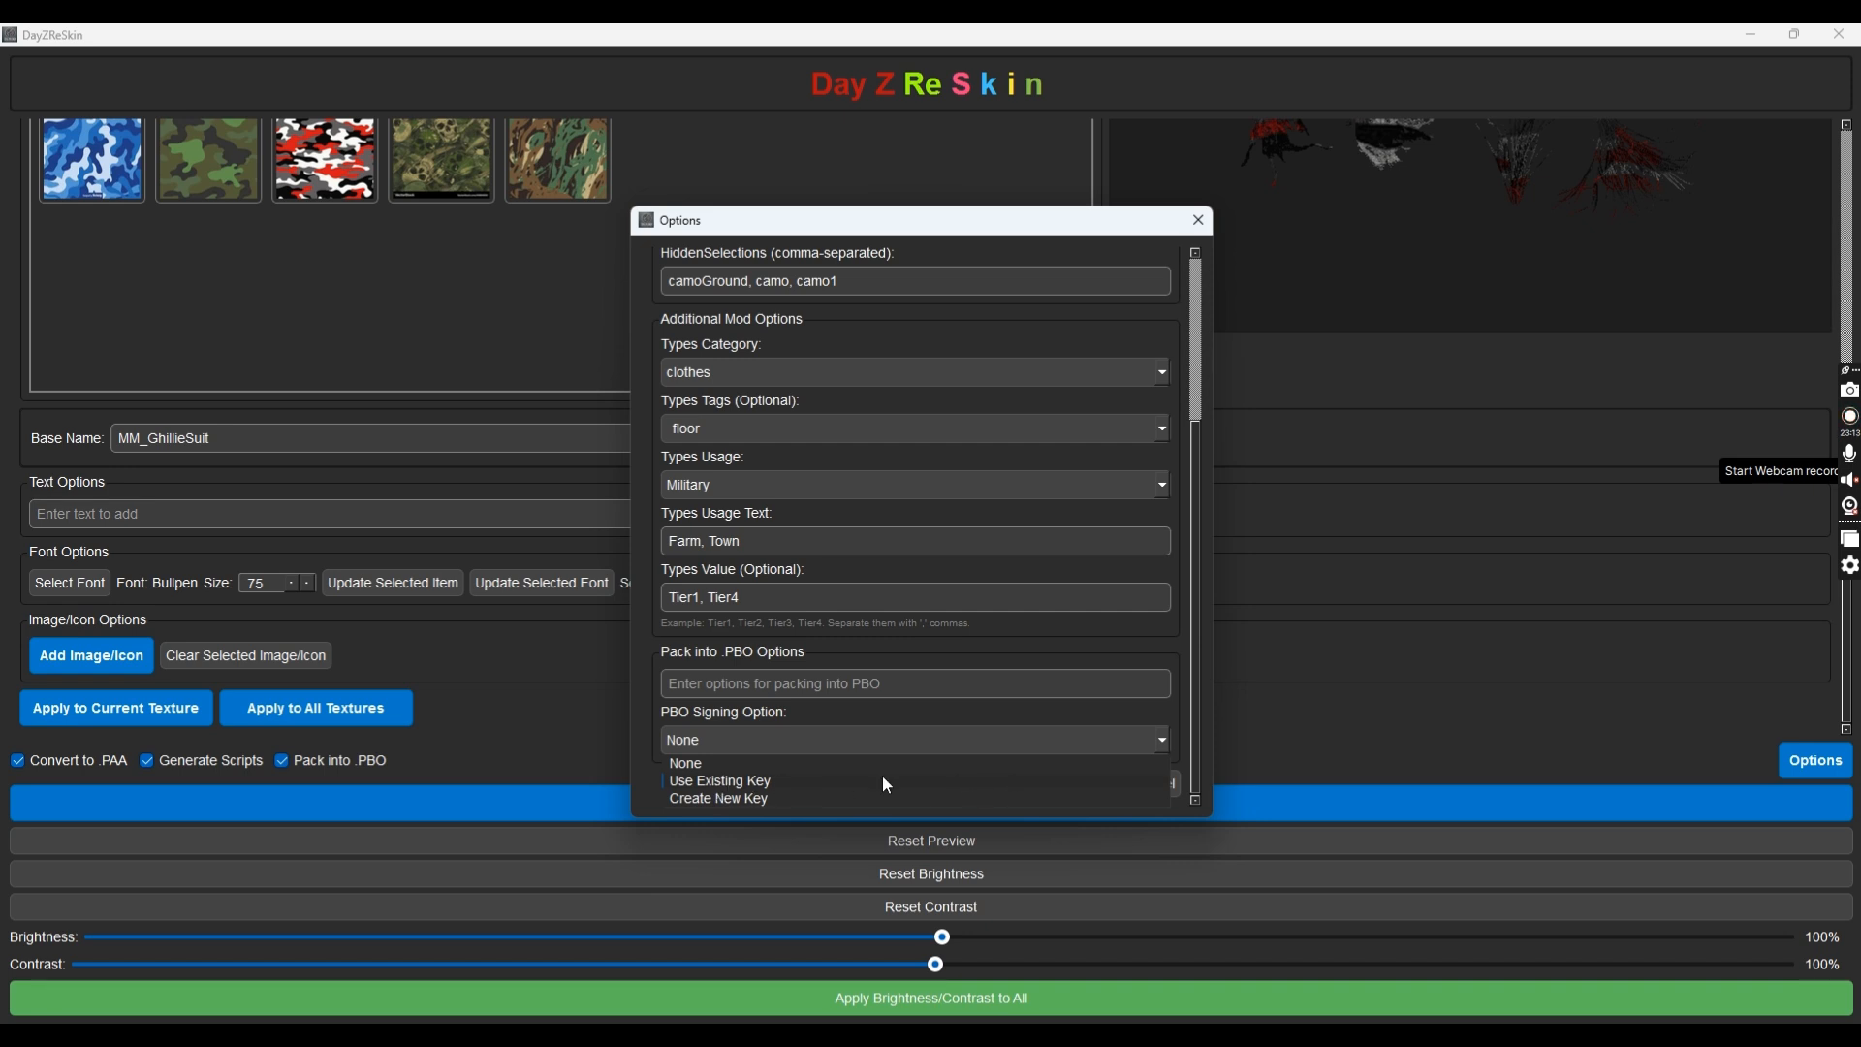
{"action": "left_click", "coordinate": [728, 800]}
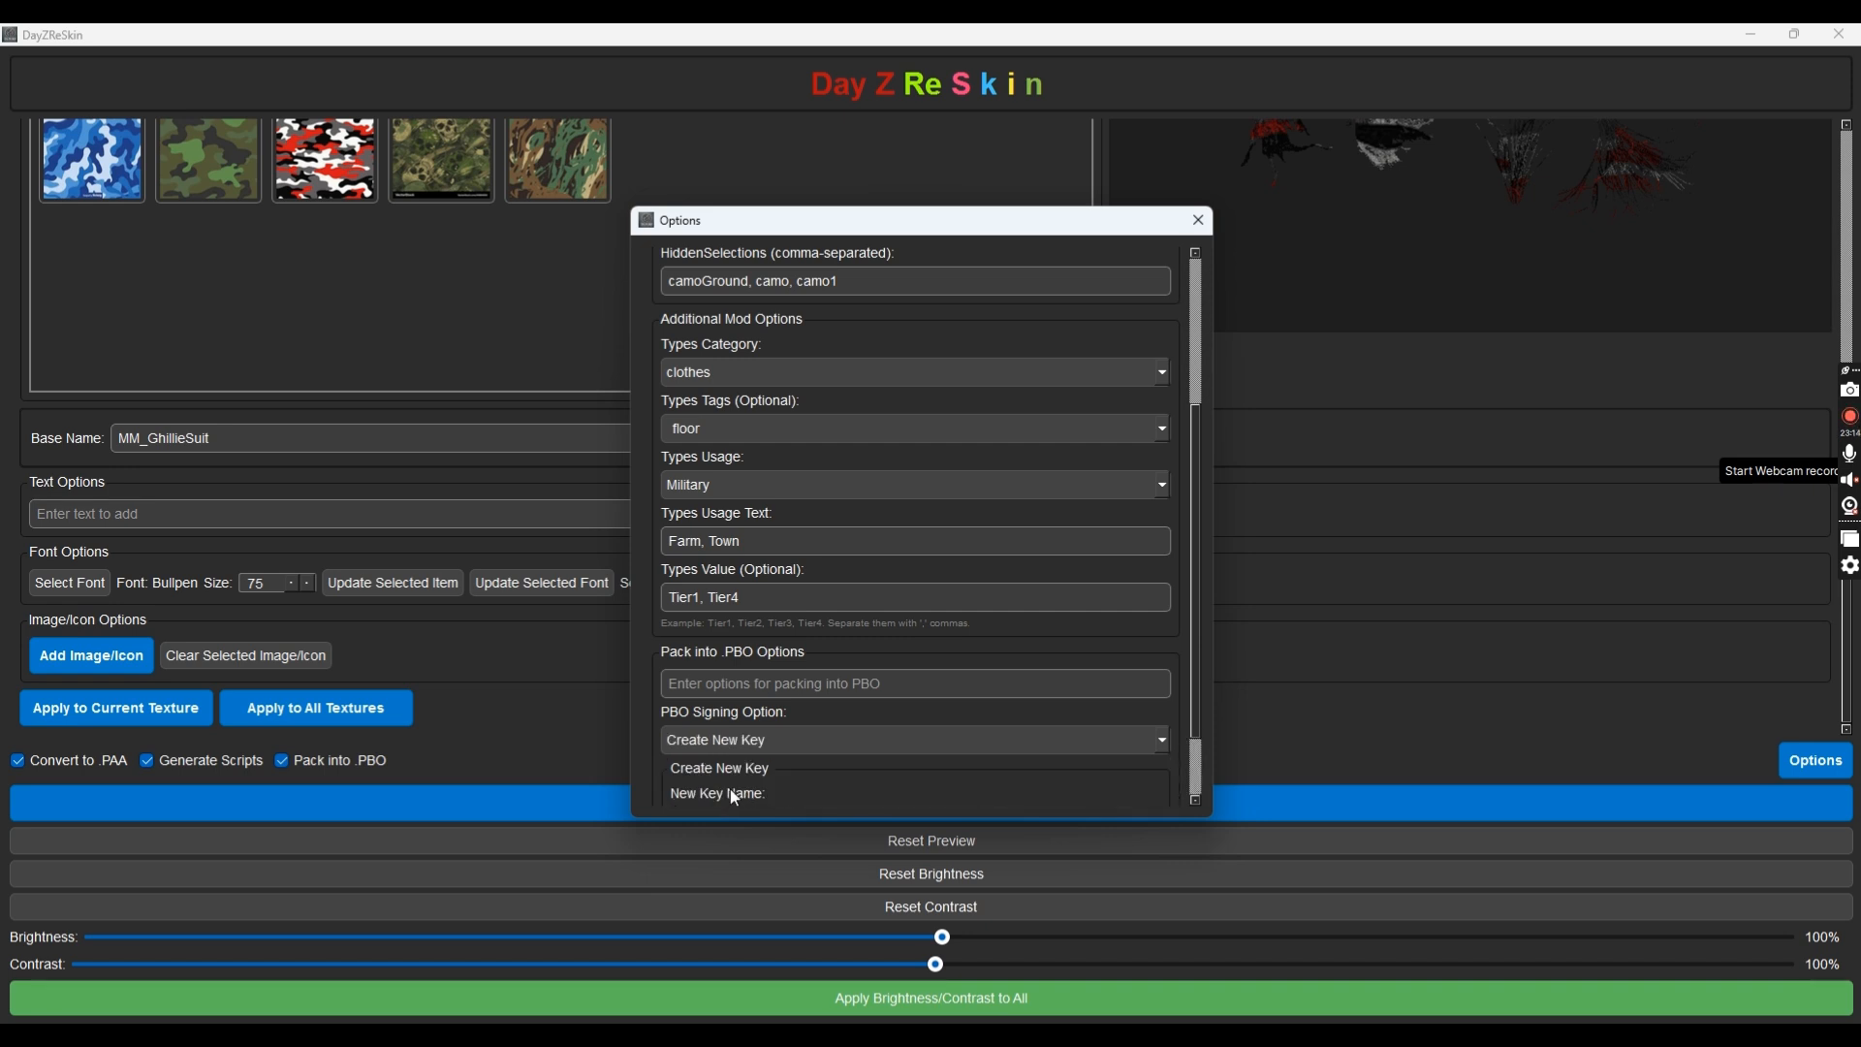
{"action": "scroll", "coordinate": [815, 775], "scroll_direction": "down", "scroll_amount": 2}
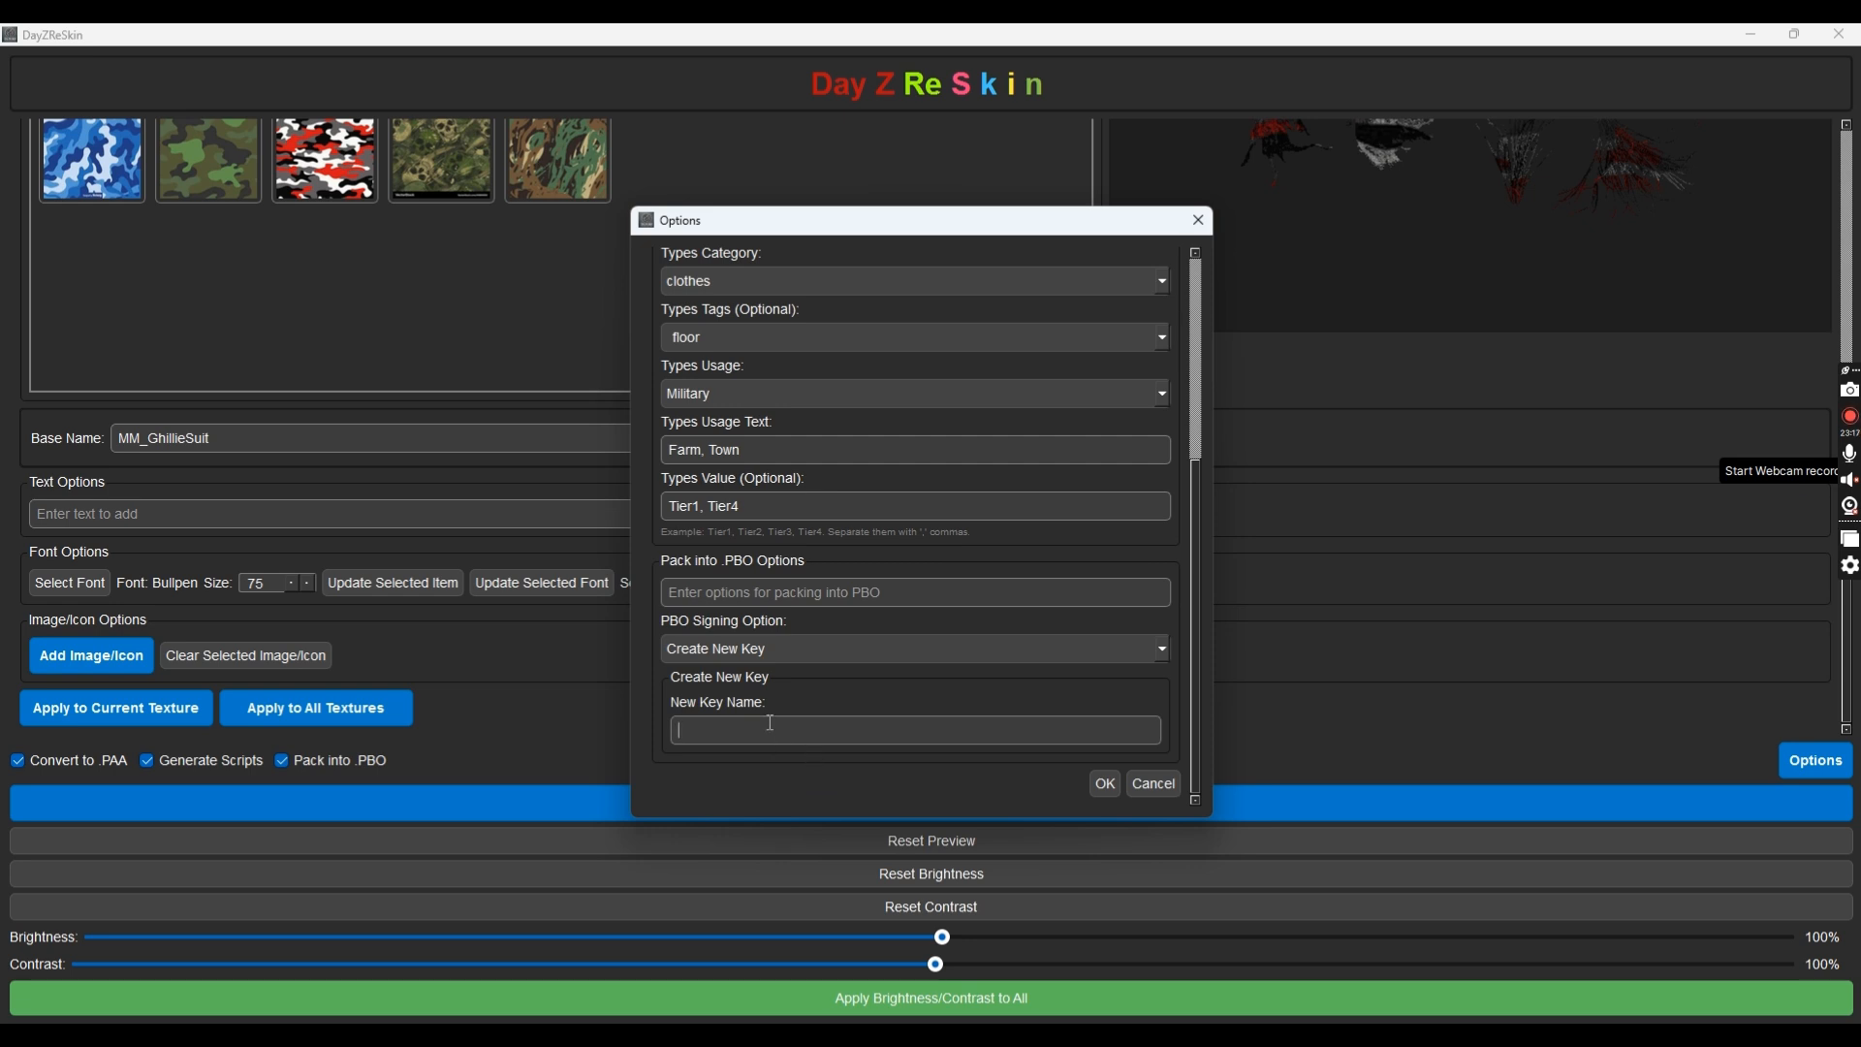
{"action": "type", "text": "Mutated"}
{"action": "key", "text": "BackSpace"}
{"action": "key", "text": "BackSpace"}
{"action": "key", "text": "BackSpace"}
{"action": "key", "text": "BackSpace"}
{"action": "key", "text": "BackSpace"}
{"action": "key", "text": "BackSpace"}
{"action": "type", "text": "Derkason"}
{"action": "key", "text": "BackSpace"}
{"action": "key", "text": "BackSpace"}
{"action": "key", "text": "BackSpace"}
{"action": "key", "text": "BackSpace"}
{"action": "key", "text": "BackSpace"}
{"action": "key", "text": "BackSpace"}
{"action": "key", "text": "BackSpace"}
{"action": "key", "text": "BackSpace"}
{"action": "type", "text": "Yogfuhaeurgthaeiy"}
{"action": "key", "text": "BackSpace"}
{"action": "key", "text": "BackSpace"}
{"action": "key", "text": "BackSpace"}
{"action": "key", "text": "BackSpace"}
{"action": "key", "text": "BackSpace"}
{"action": "key", "text": "BackSpace"}
{"action": "key", "text": "BackSpace"}
{"action": "key", "text": "BackSpace"}
{"action": "key", "text": "BackSpace"}
{"action": "key", "text": "BackSpace"}
{"action": "key", "text": "BackSpace"}
{"action": "key", "text": "BackSpace"}
{"action": "key", "text": "BackSpace"}
{"action": "key", "text": "BackSpace"}
{"action": "key", "text": "BackSpace"}
{"action": "key", "text": "BackSpace"}
{"action": "key", "text": "BackSpace"}
Switch the PBO Signing Option to Use Existing Key
{"action": "left_click", "coordinate": [776, 721]}
{"action": "left_click", "coordinate": [1029, 650]}
{"action": "left_click", "coordinate": [834, 692]}
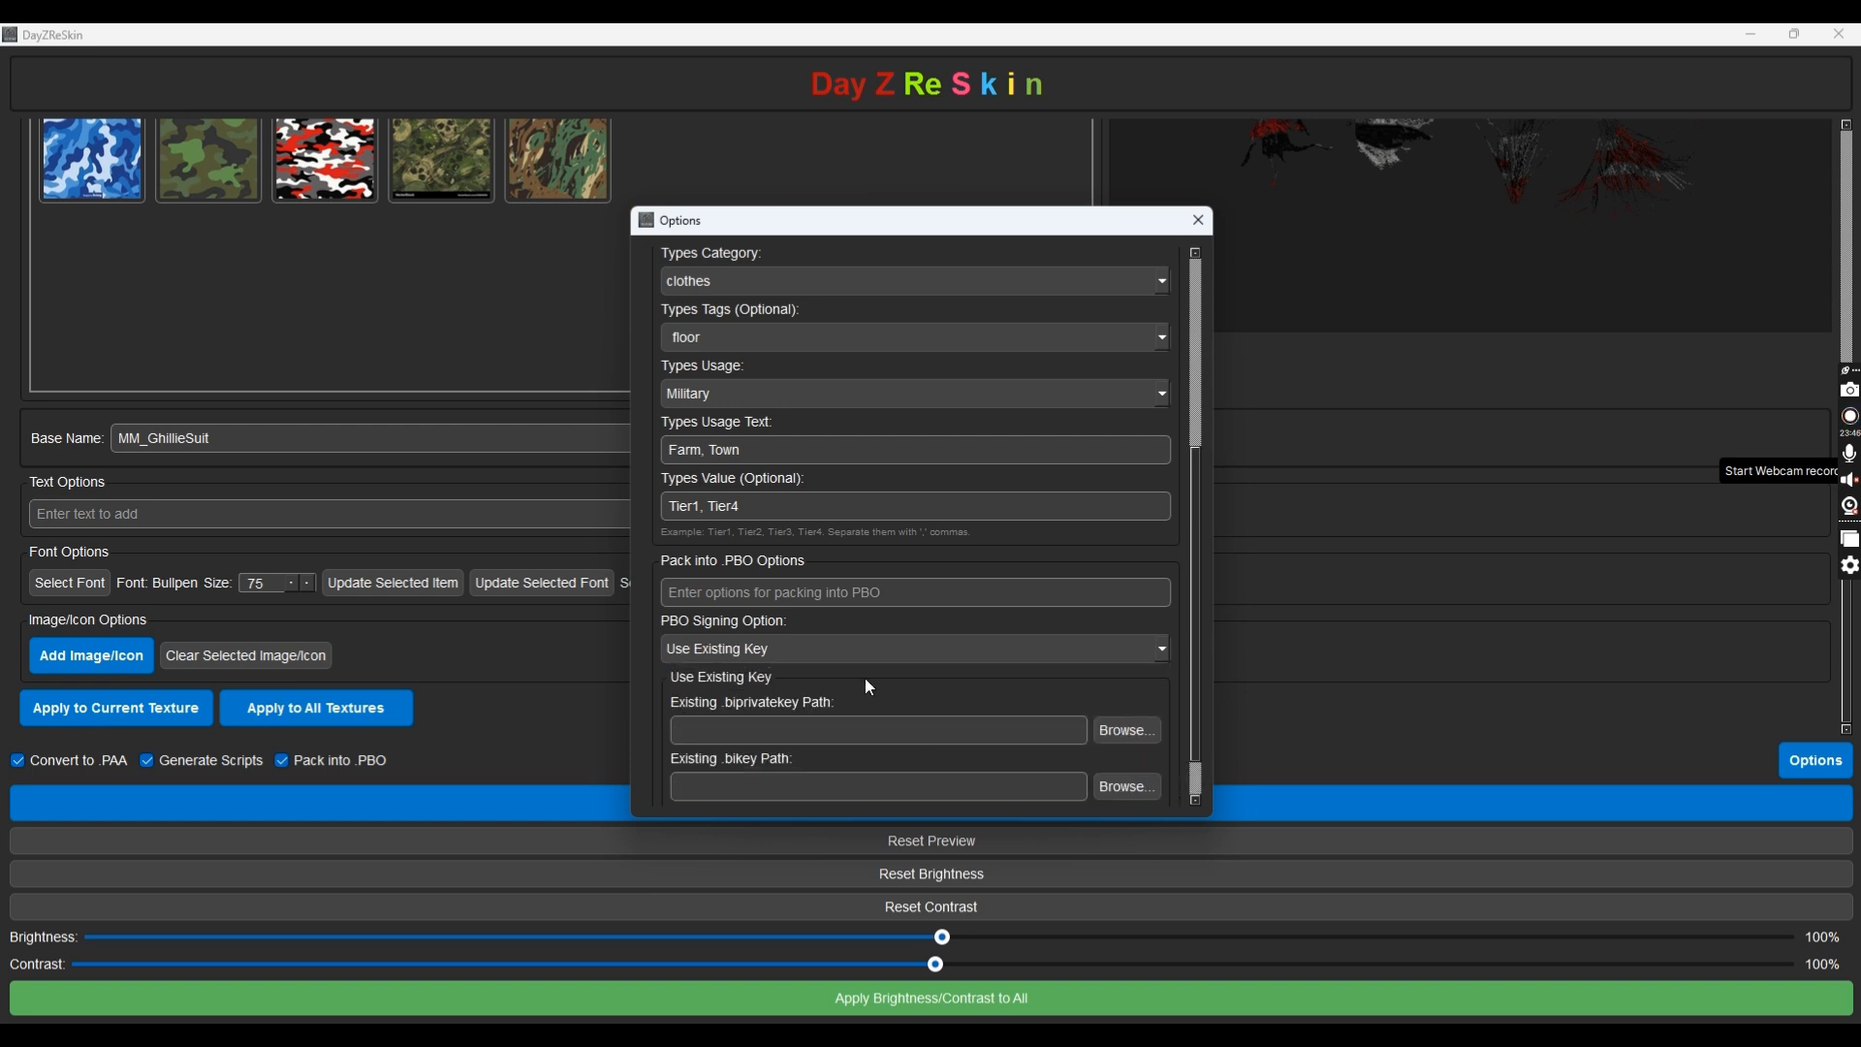
{"action": "scroll", "coordinate": [1023, 658], "scroll_direction": "down", "scroll_amount": 1}
{"action": "scroll", "coordinate": [1024, 681], "scroll_direction": "up", "scroll_amount": 1}
{"action": "scroll", "coordinate": [986, 709], "scroll_direction": "up", "scroll_amount": 1}
Point the key paths to E:/Keys/Mutated.biprivatekey and E:/Keys/Mutated.bikey
{"action": "left_click", "coordinate": [1124, 788]}
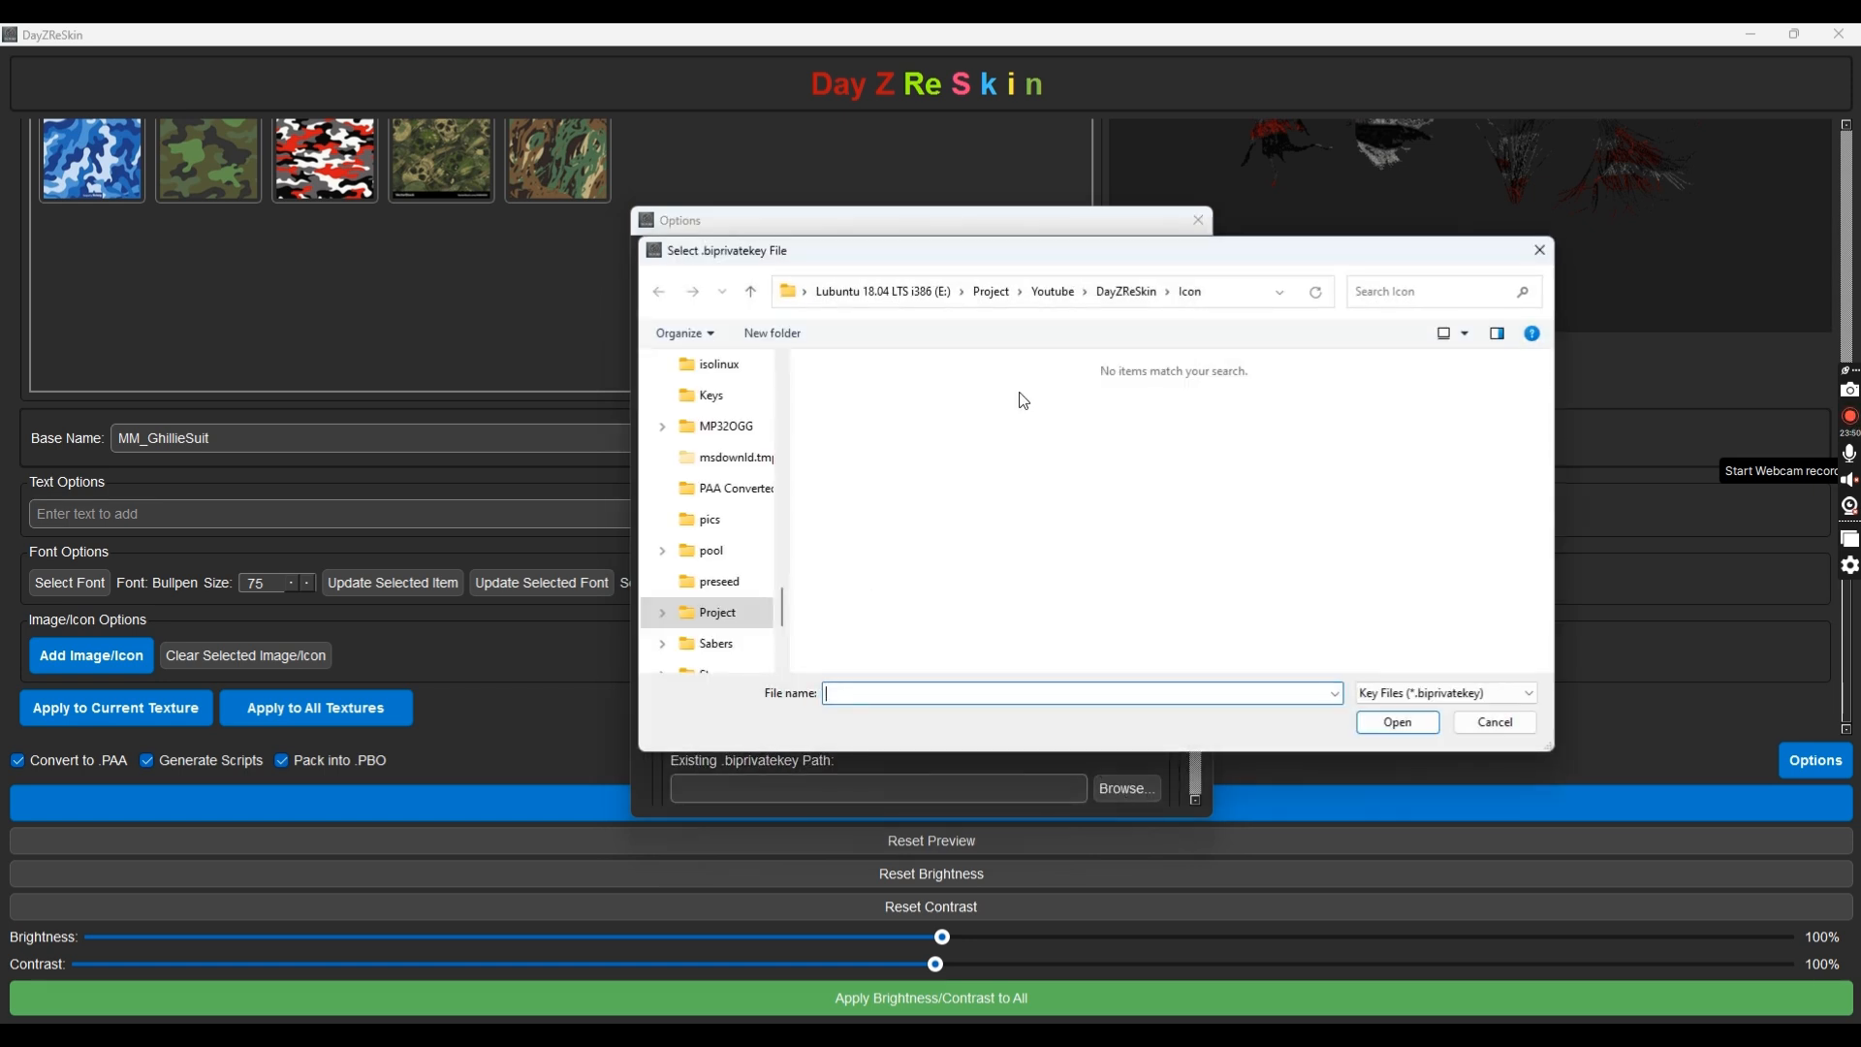
{"action": "scroll", "coordinate": [723, 587], "scroll_direction": "up", "scroll_amount": 4}
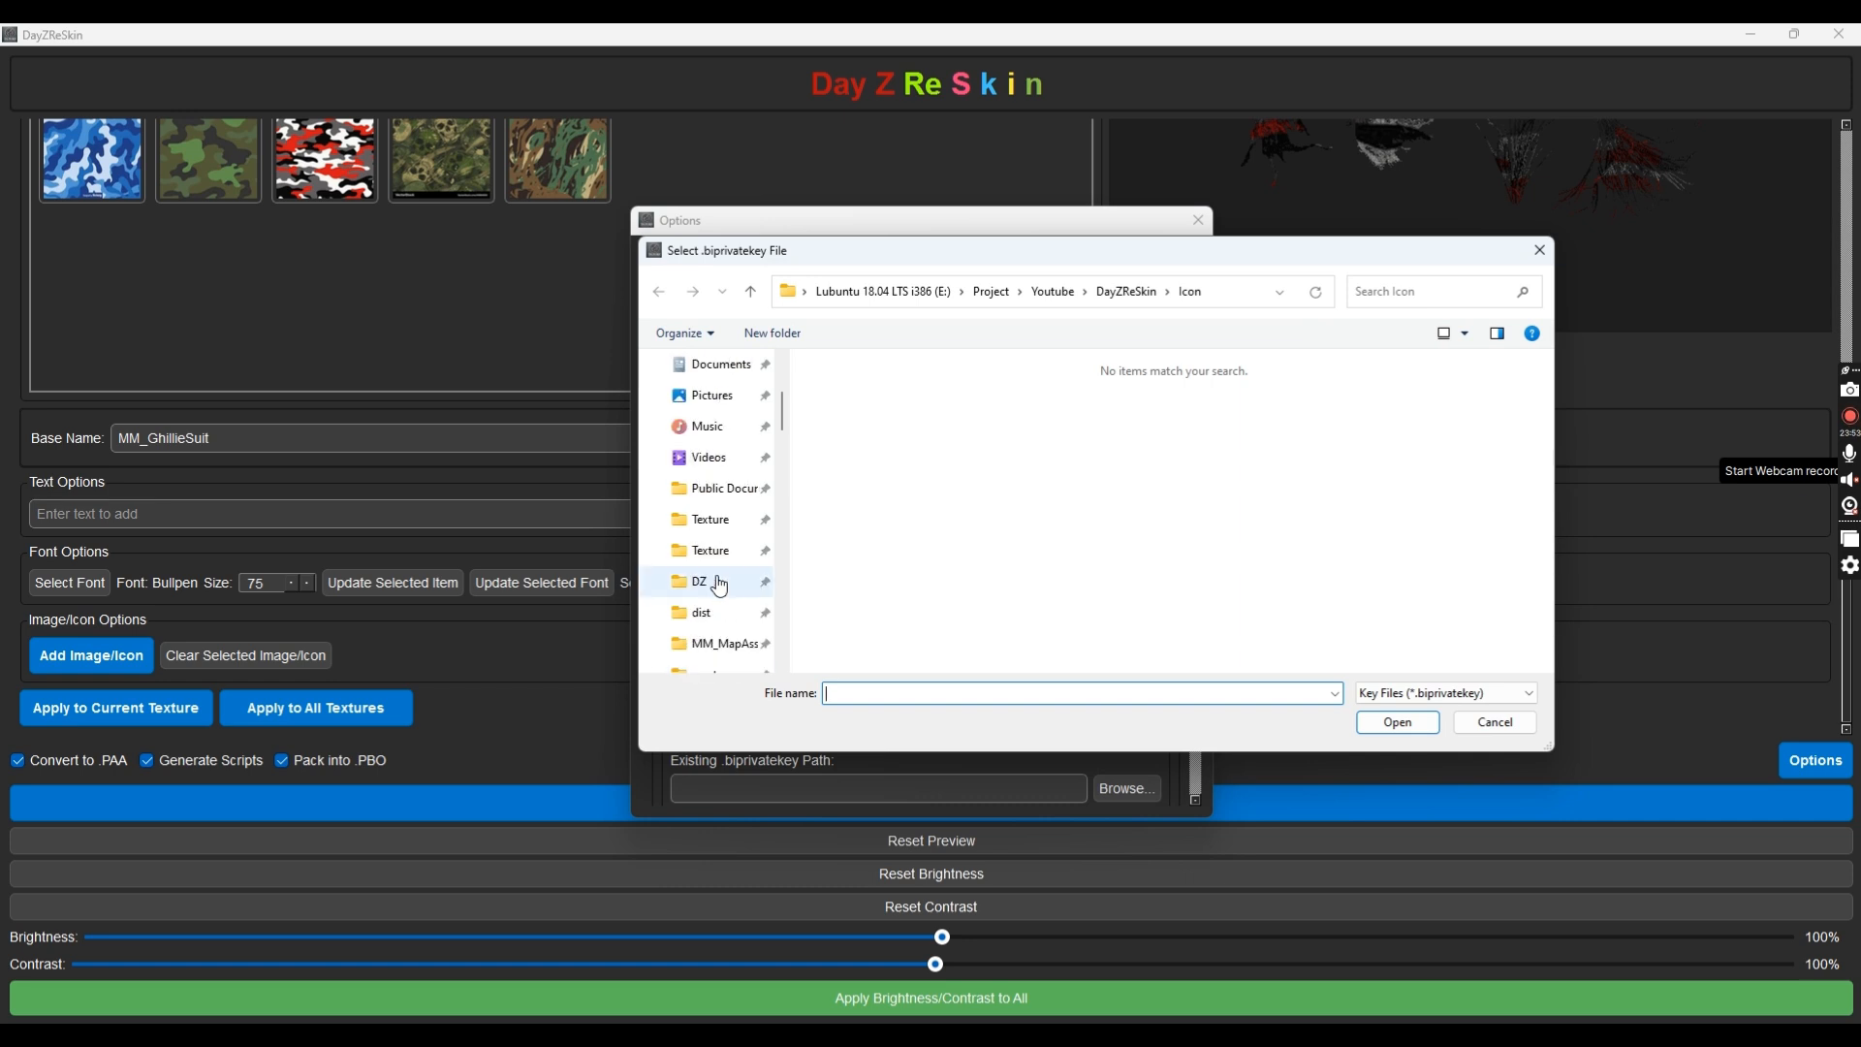
{"action": "scroll", "coordinate": [714, 597], "scroll_direction": "down", "scroll_amount": 1}
{"action": "scroll", "coordinate": [714, 597], "scroll_direction": "down", "scroll_amount": 2}
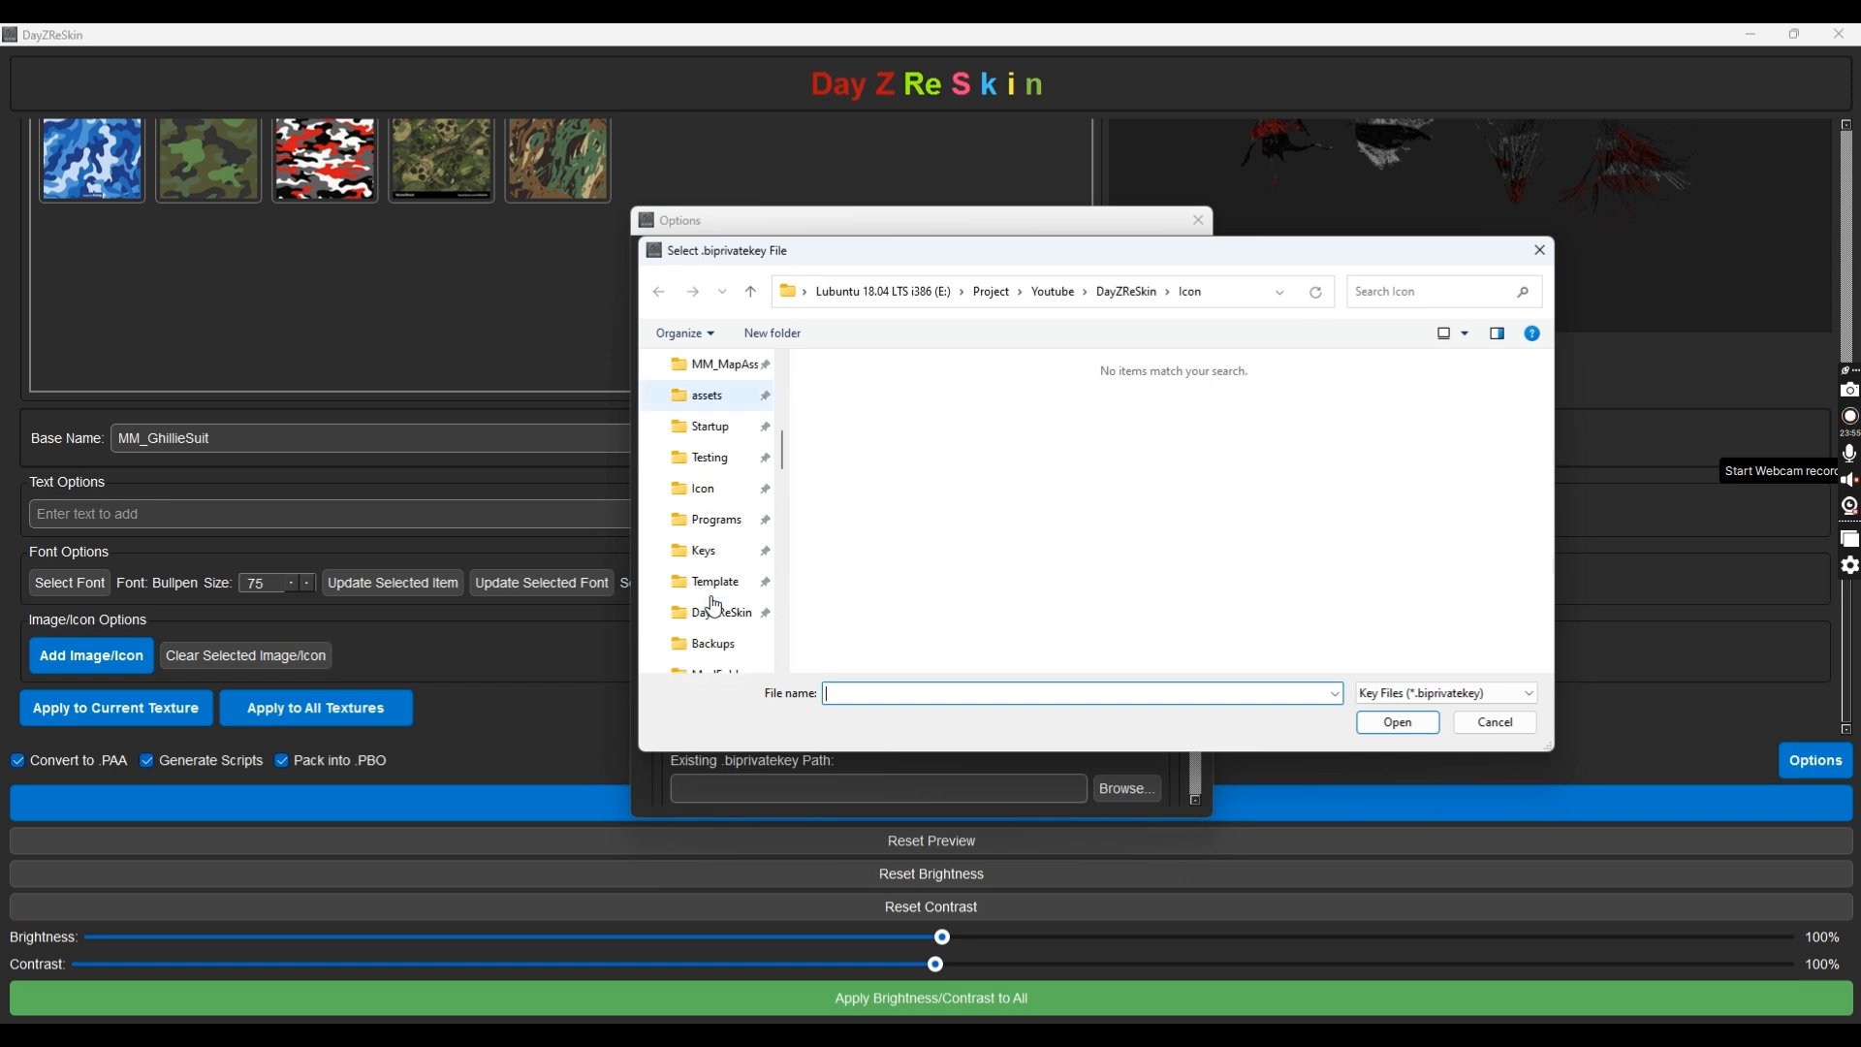
{"action": "left_click", "coordinate": [706, 551]}
{"action": "double_click", "coordinate": [957, 389]}
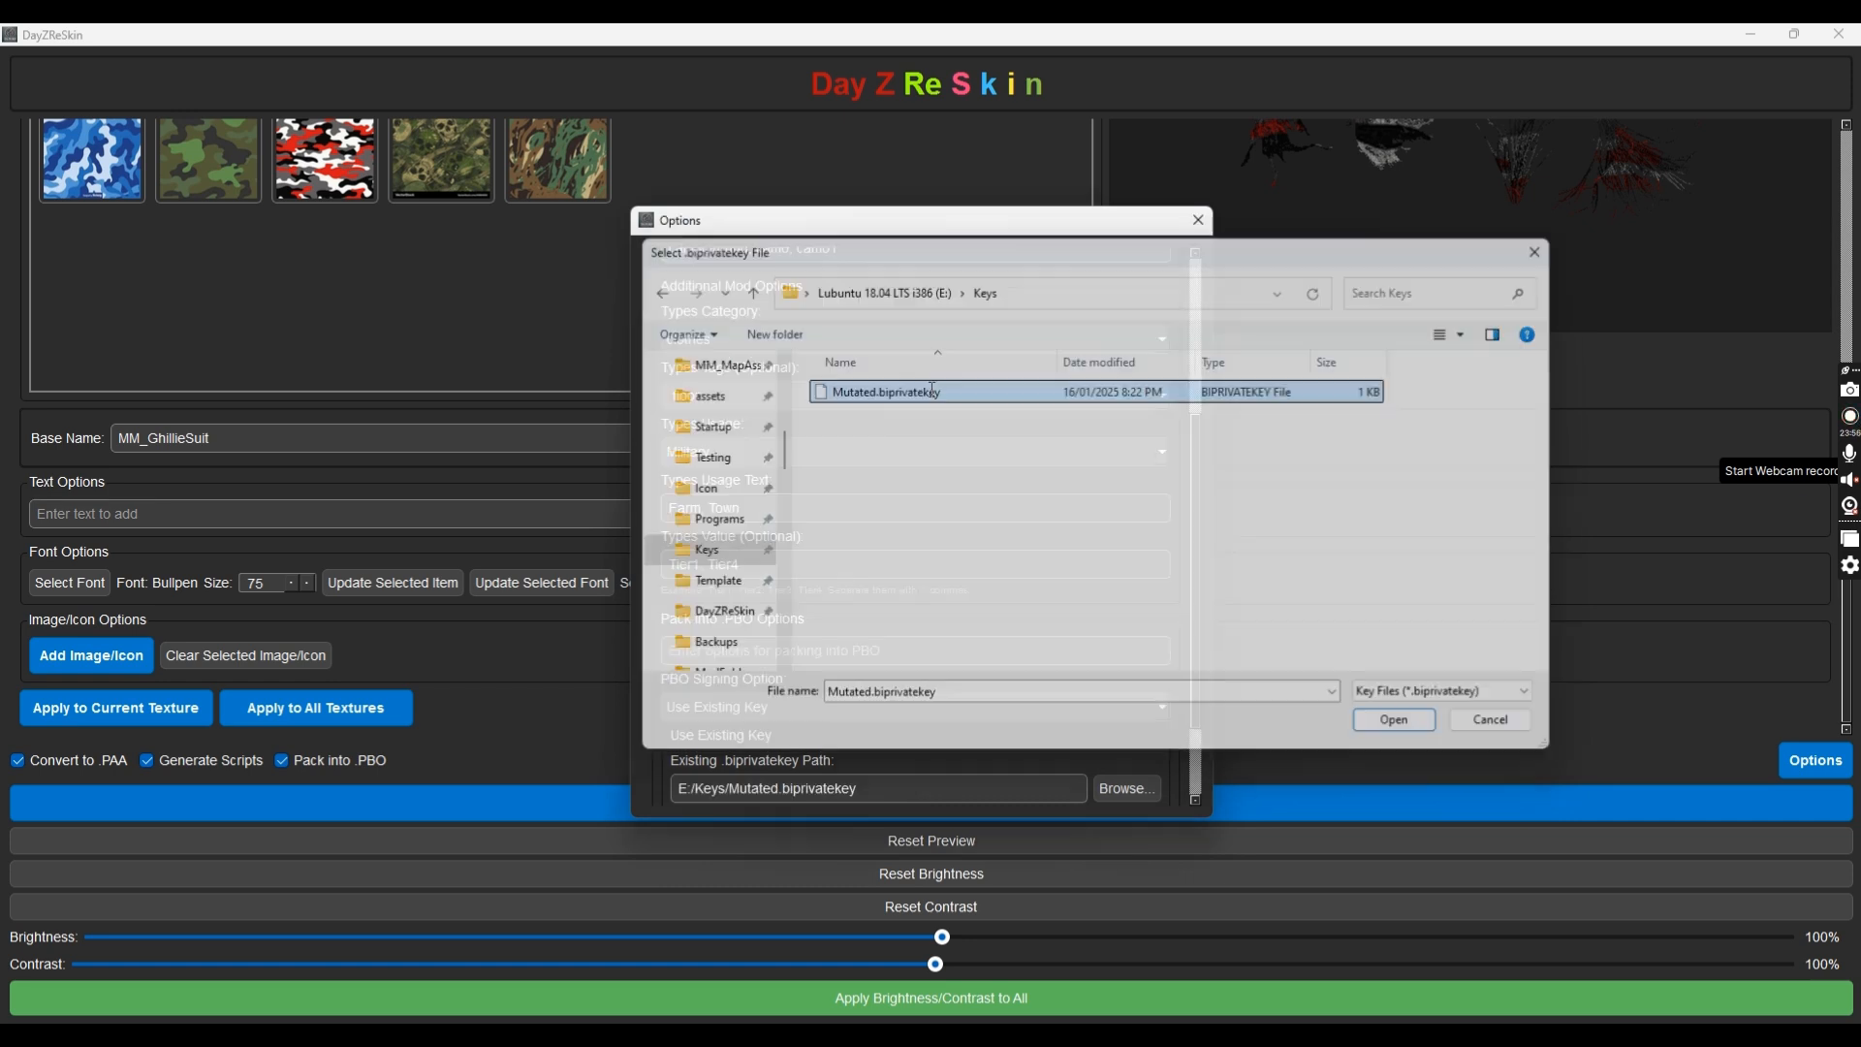
{"action": "scroll", "coordinate": [1148, 753], "scroll_direction": "down", "scroll_amount": 2}
{"action": "left_click", "coordinate": [1128, 733]}
{"action": "double_click", "coordinate": [851, 392]}
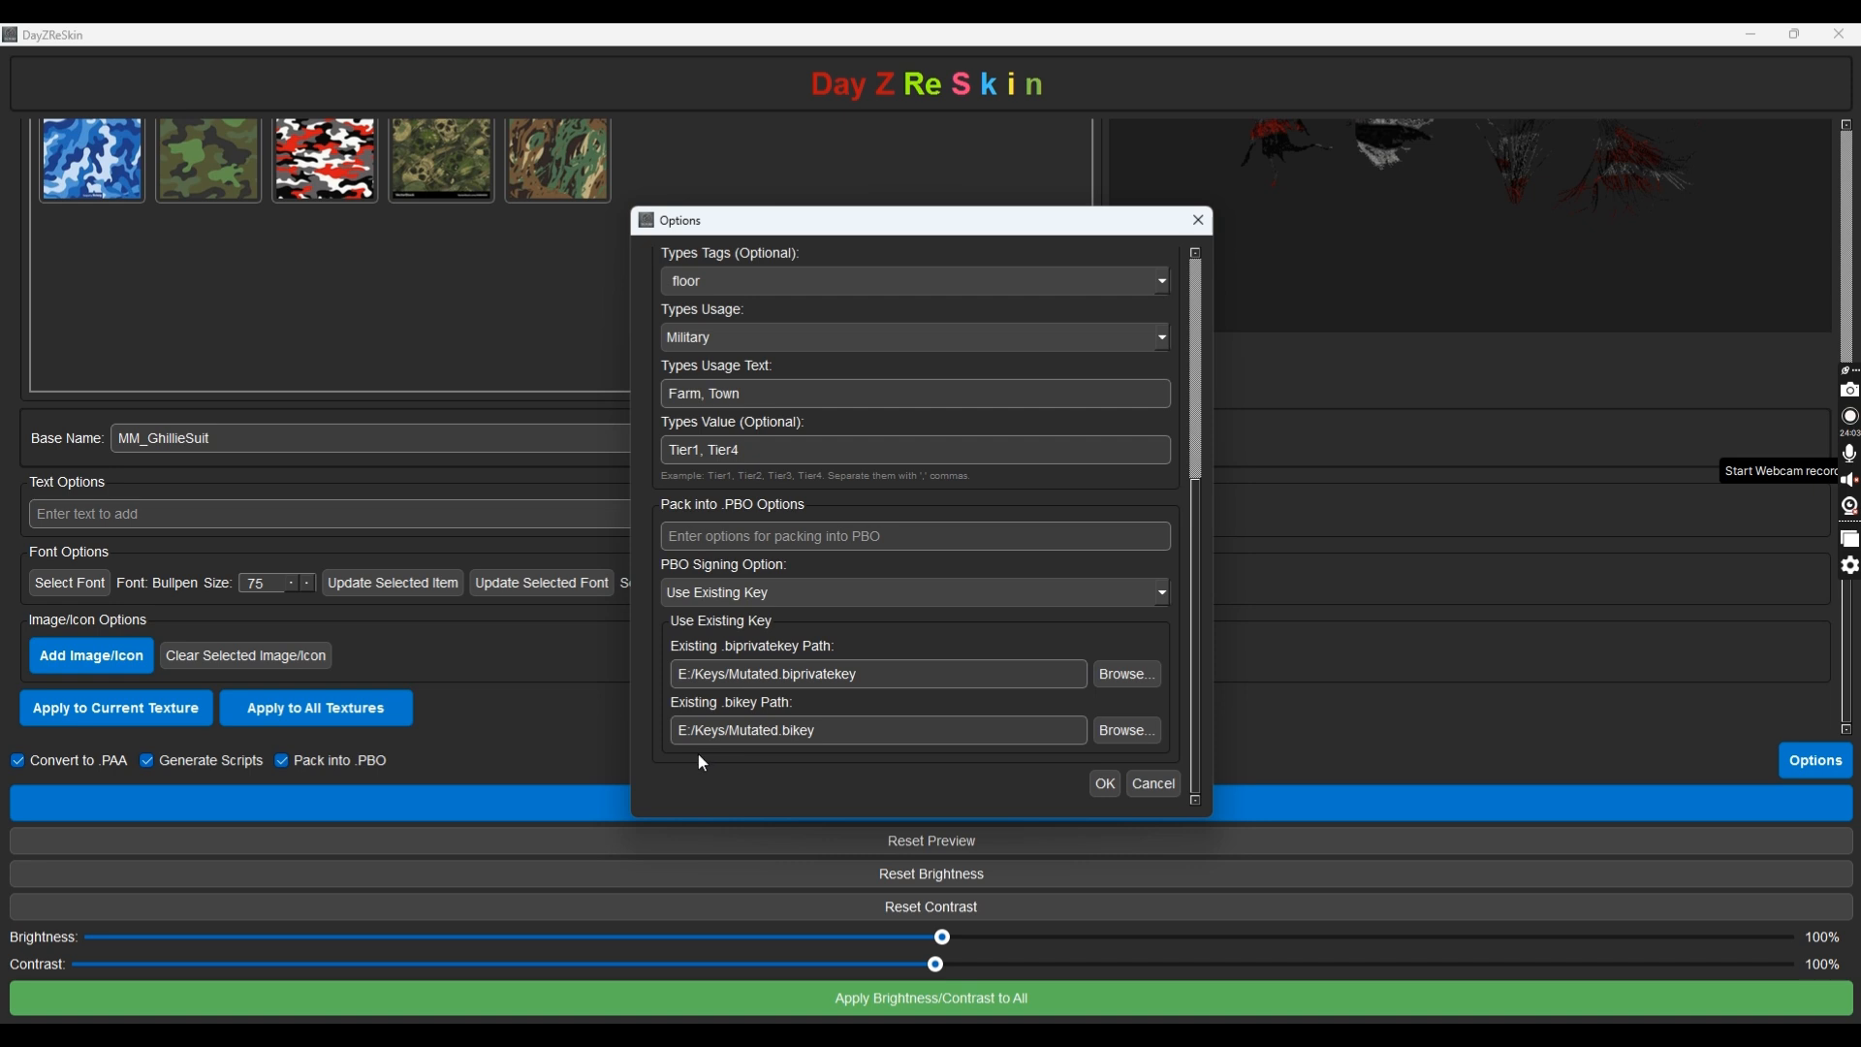
Save the options, then pack the ghillie textures into the mod and continue past conversion
{"action": "left_click", "coordinate": [1103, 787]}
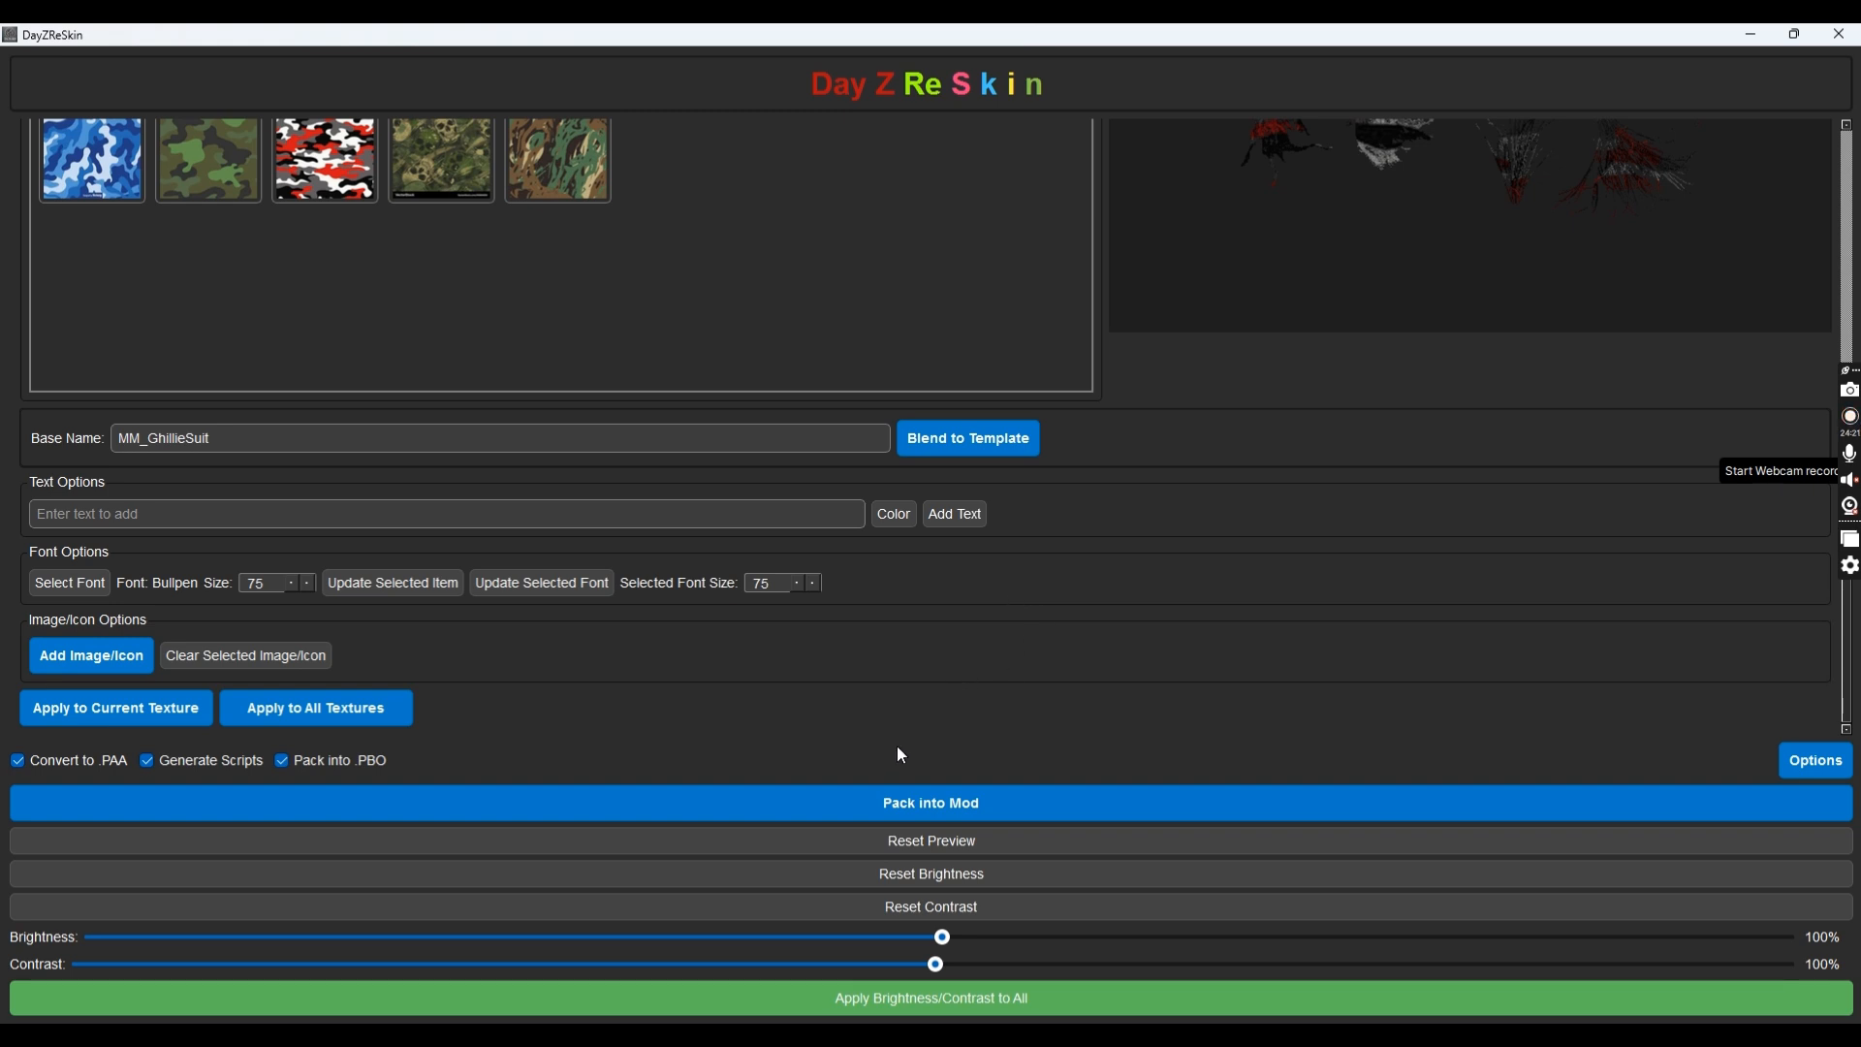
{"action": "left_click", "coordinate": [900, 796]}
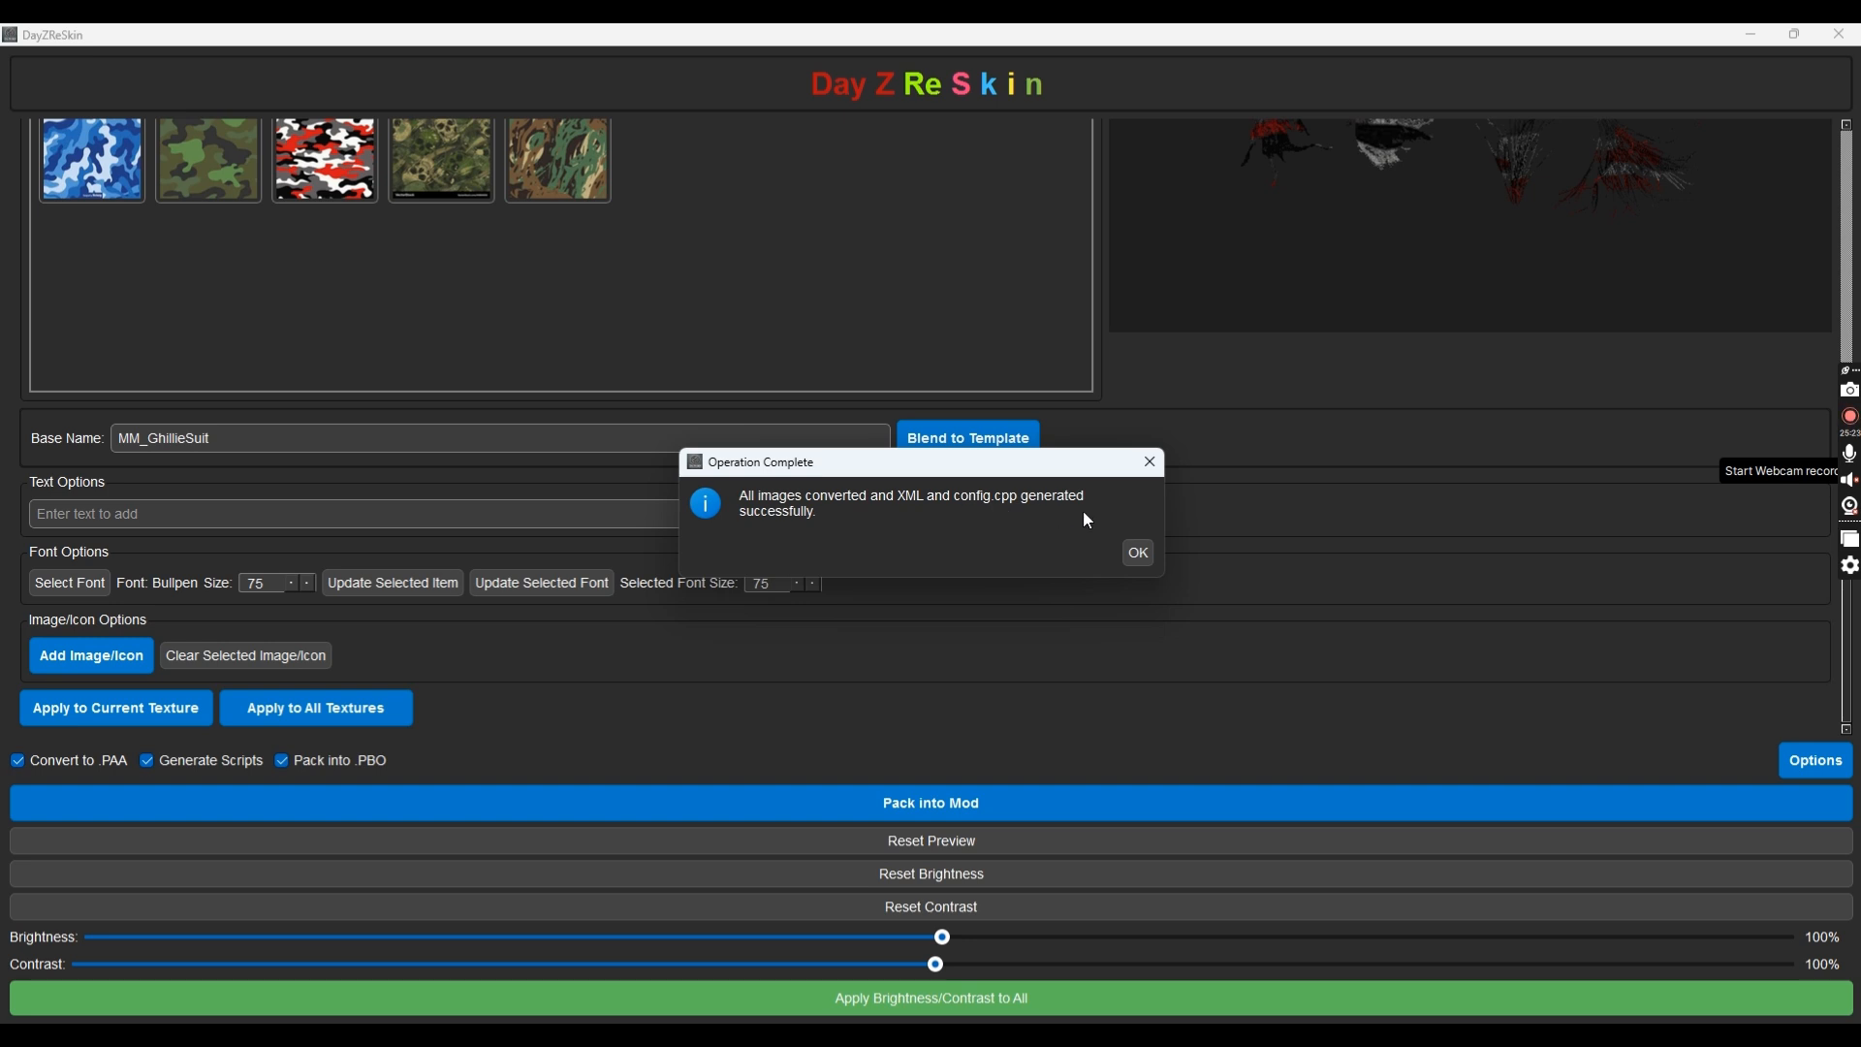
{"action": "left_click", "coordinate": [1143, 551]}
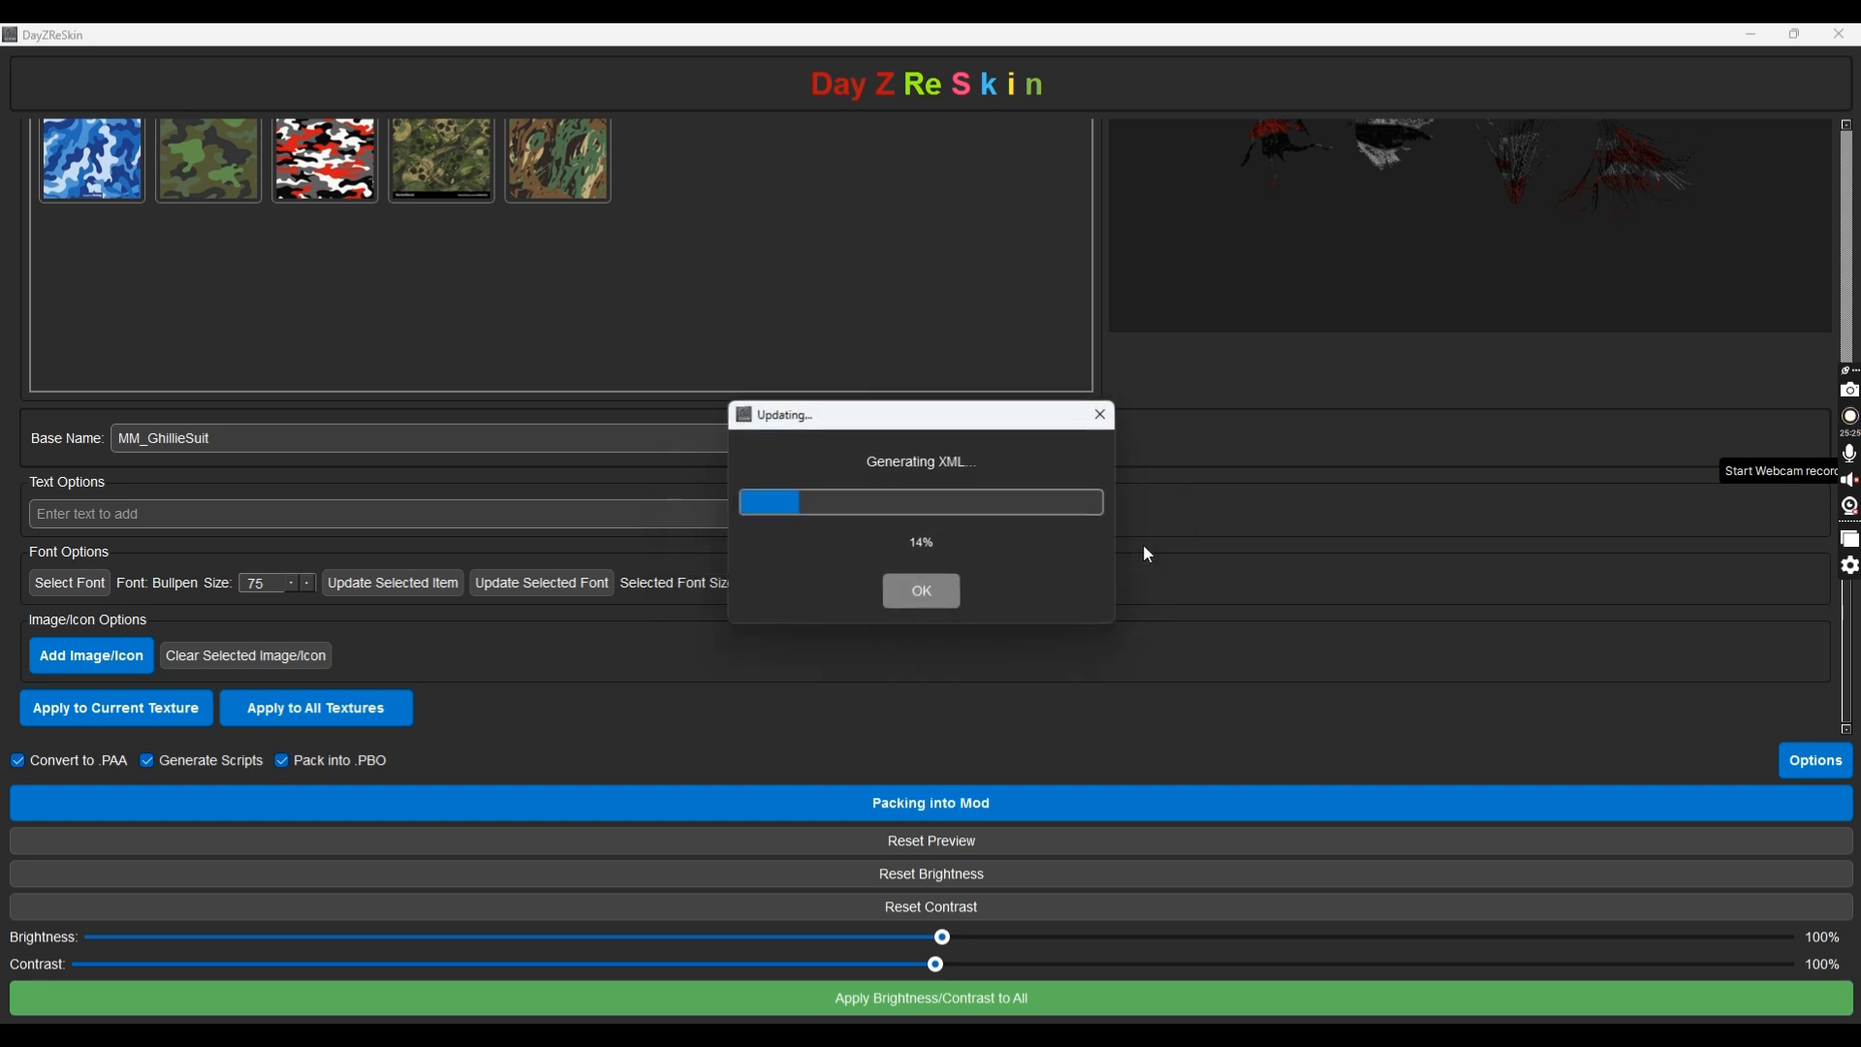
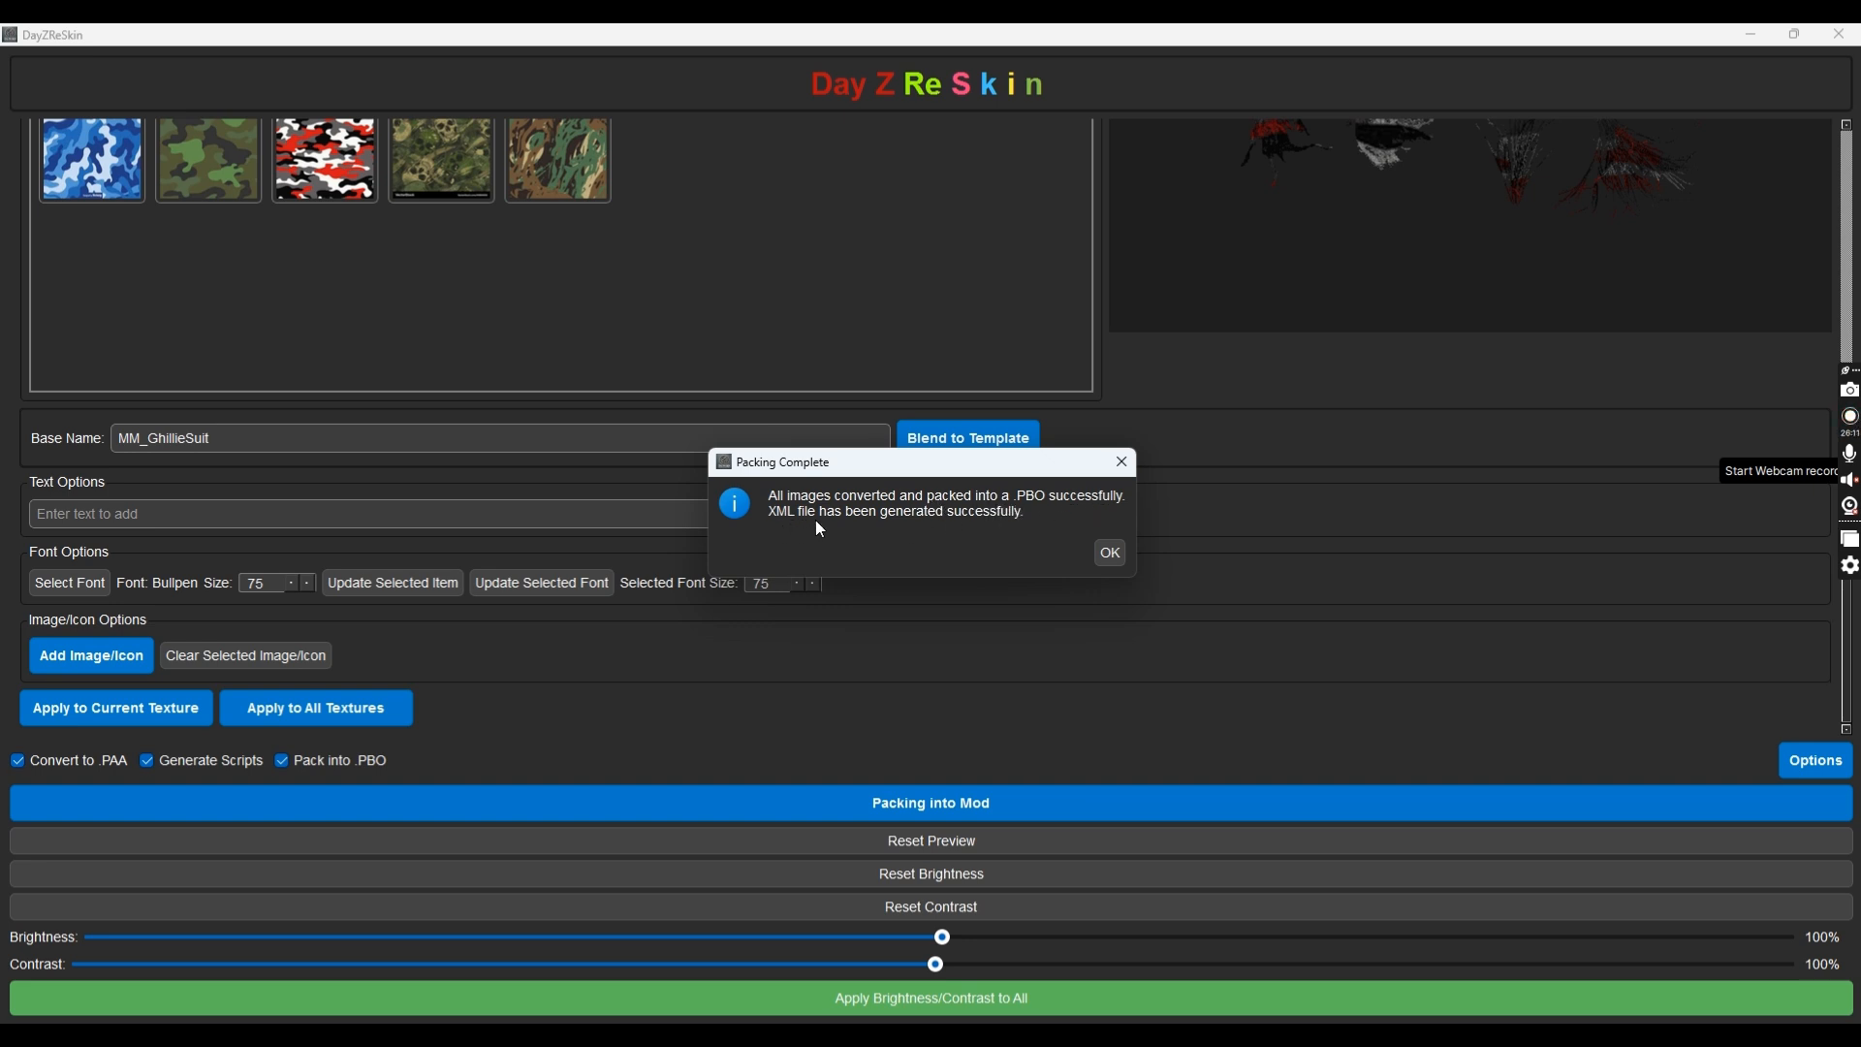
Dismiss the Packing Complete message for the ghillie suit PBO
{"action": "left_click", "coordinate": [1108, 555]}
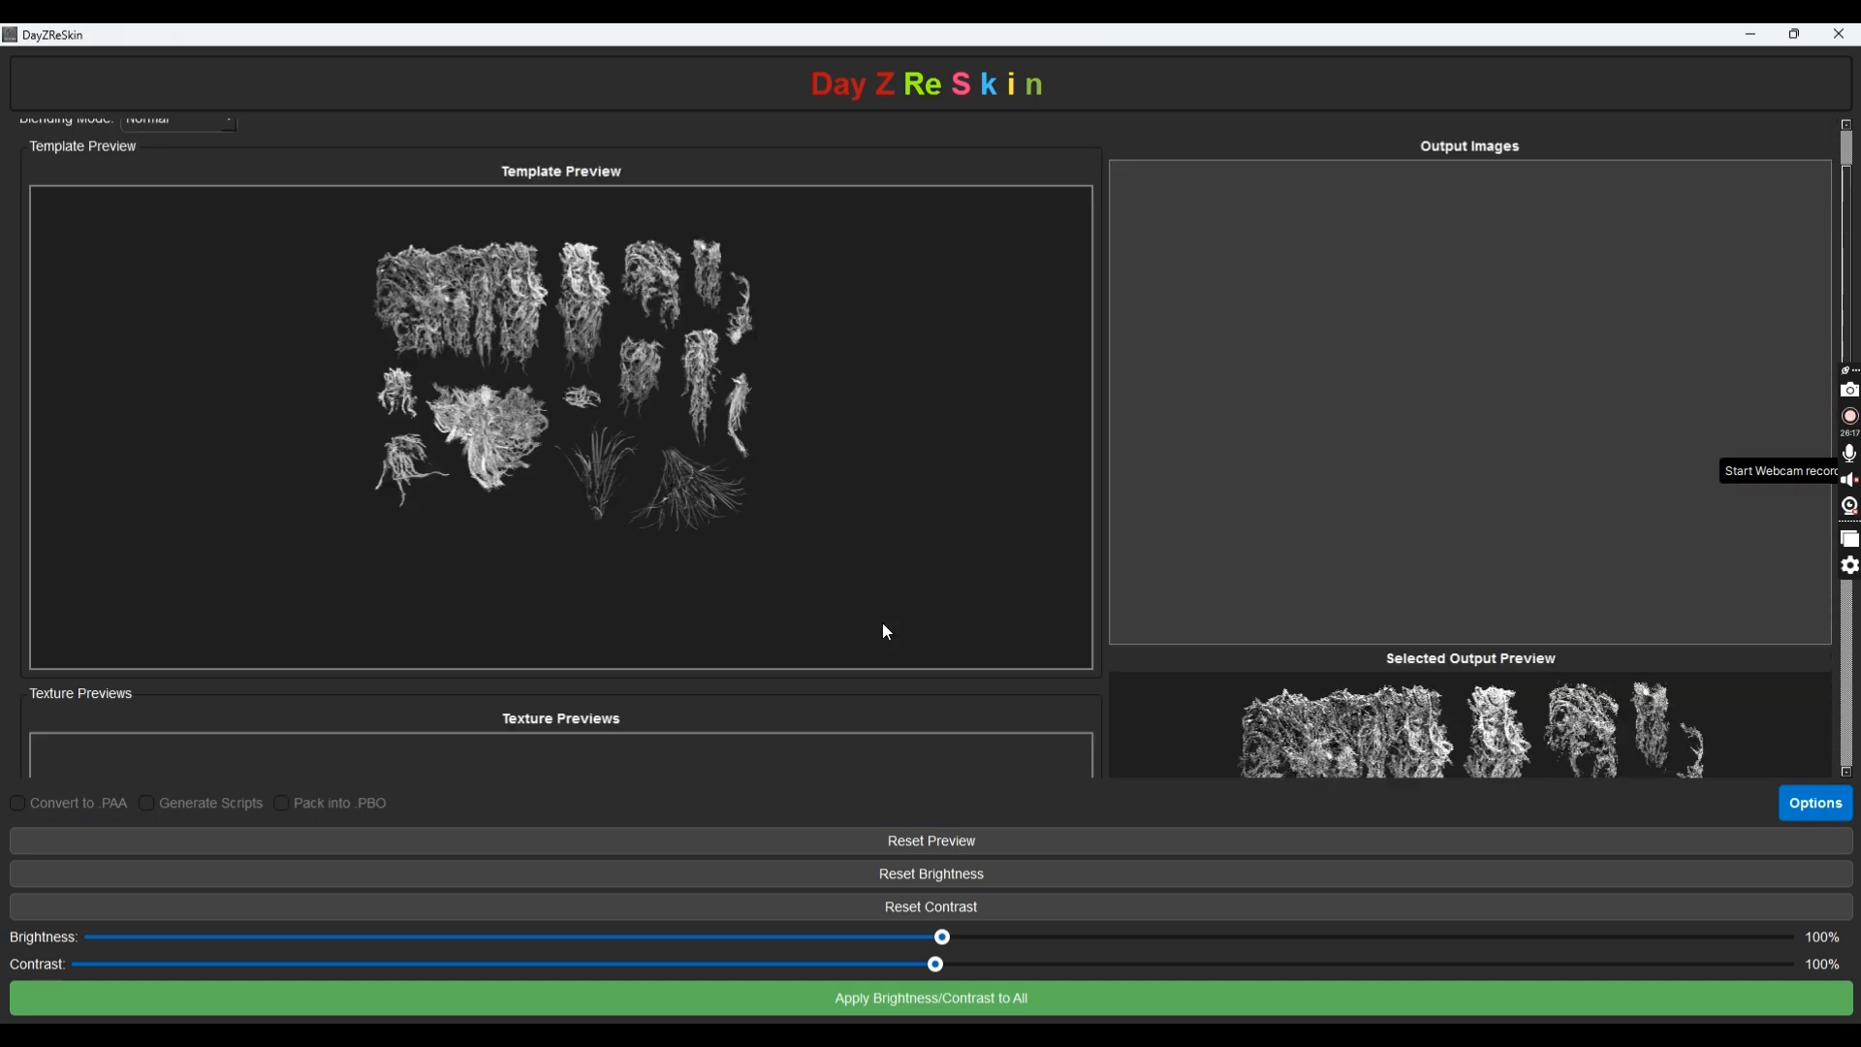
Bring the DayZReSkin window back into focus
{"action": "scroll", "coordinate": [877, 630], "scroll_direction": "down", "scroll_amount": 7}
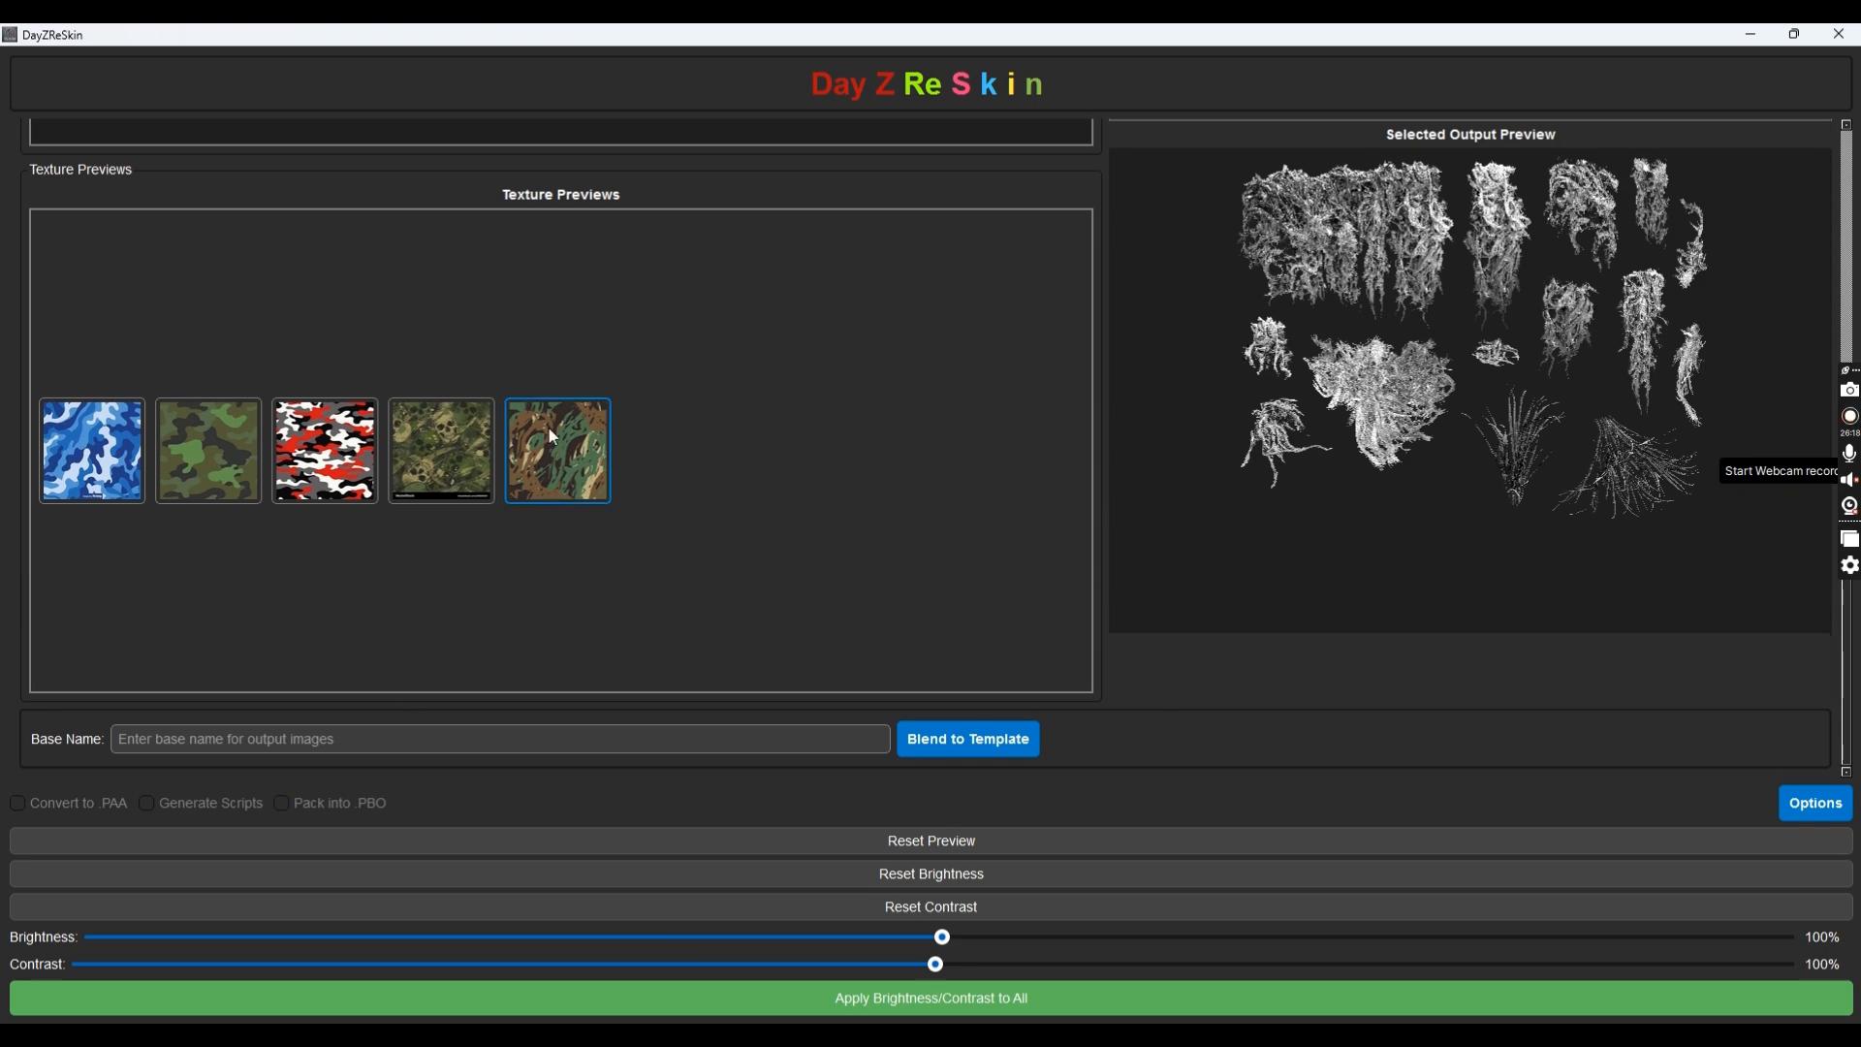
{"action": "scroll", "coordinate": [514, 446], "scroll_direction": "up", "scroll_amount": 8}
{"action": "scroll", "coordinate": [500, 454], "scroll_direction": "up", "scroll_amount": 2}
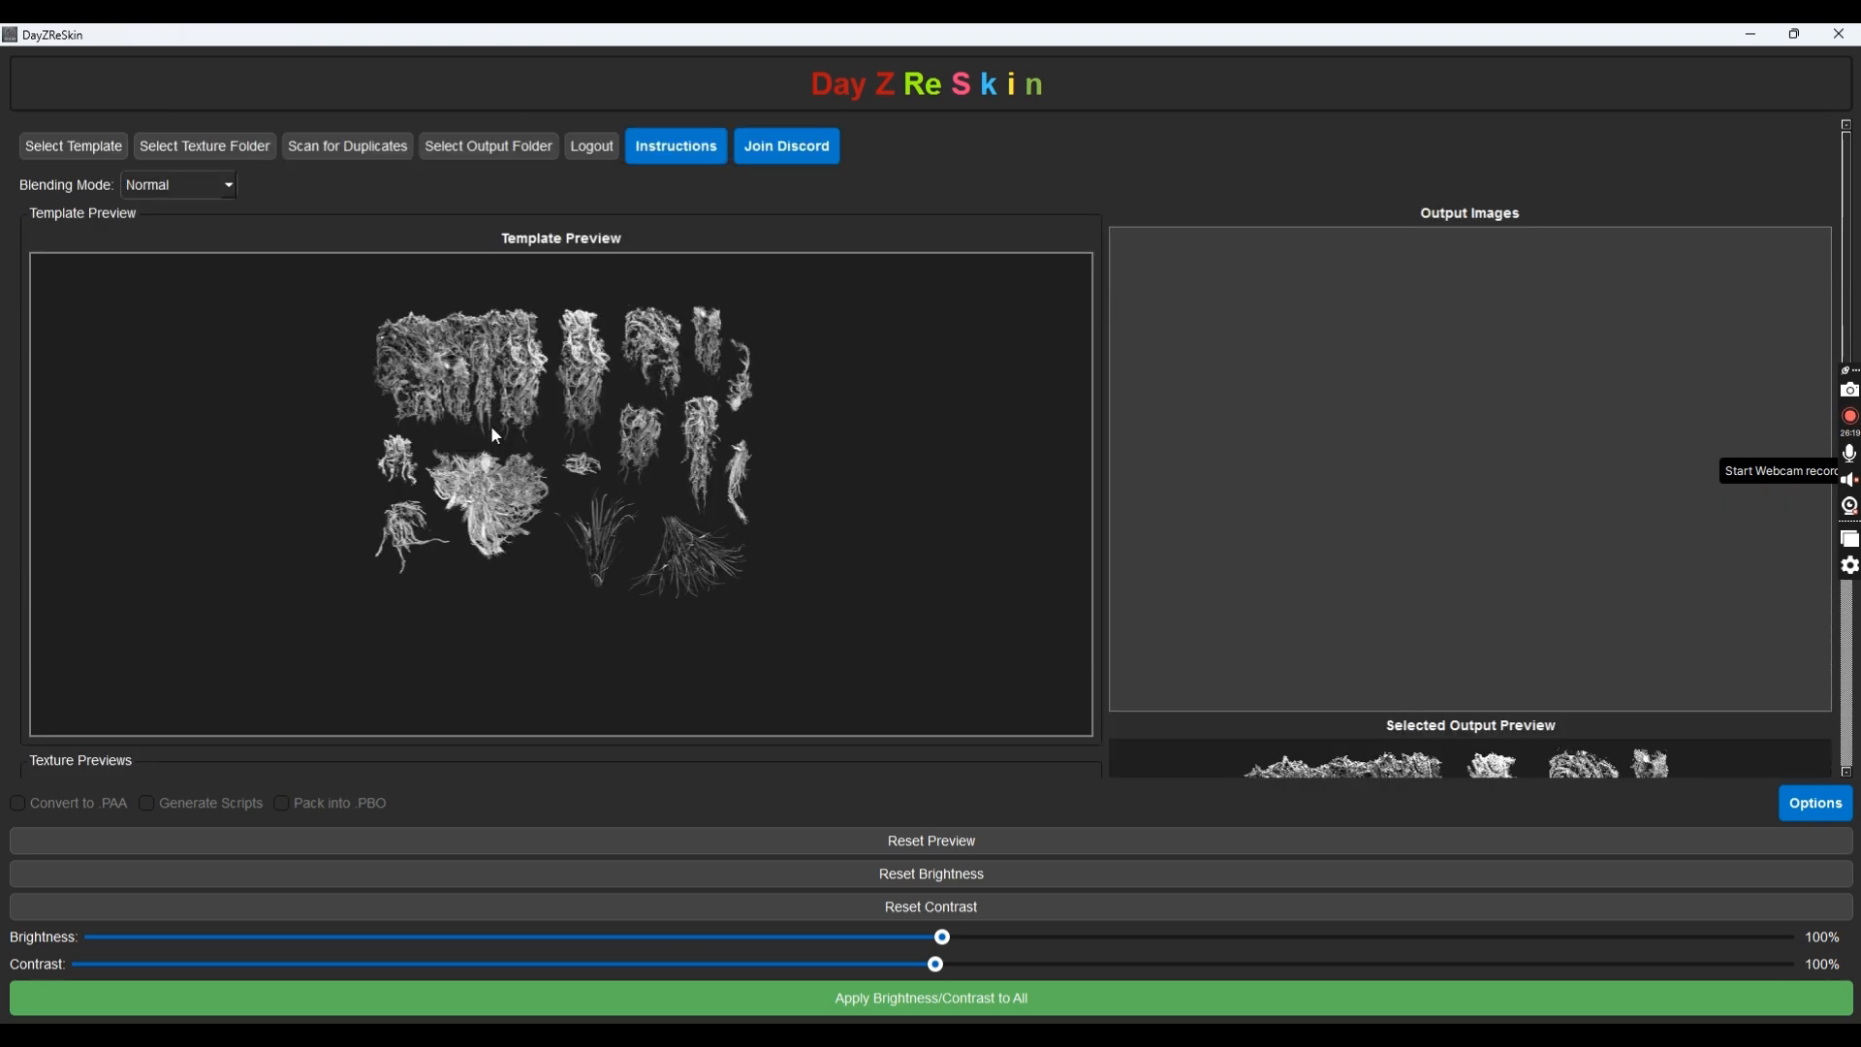
{"action": "left_click", "coordinate": [63, 147]}
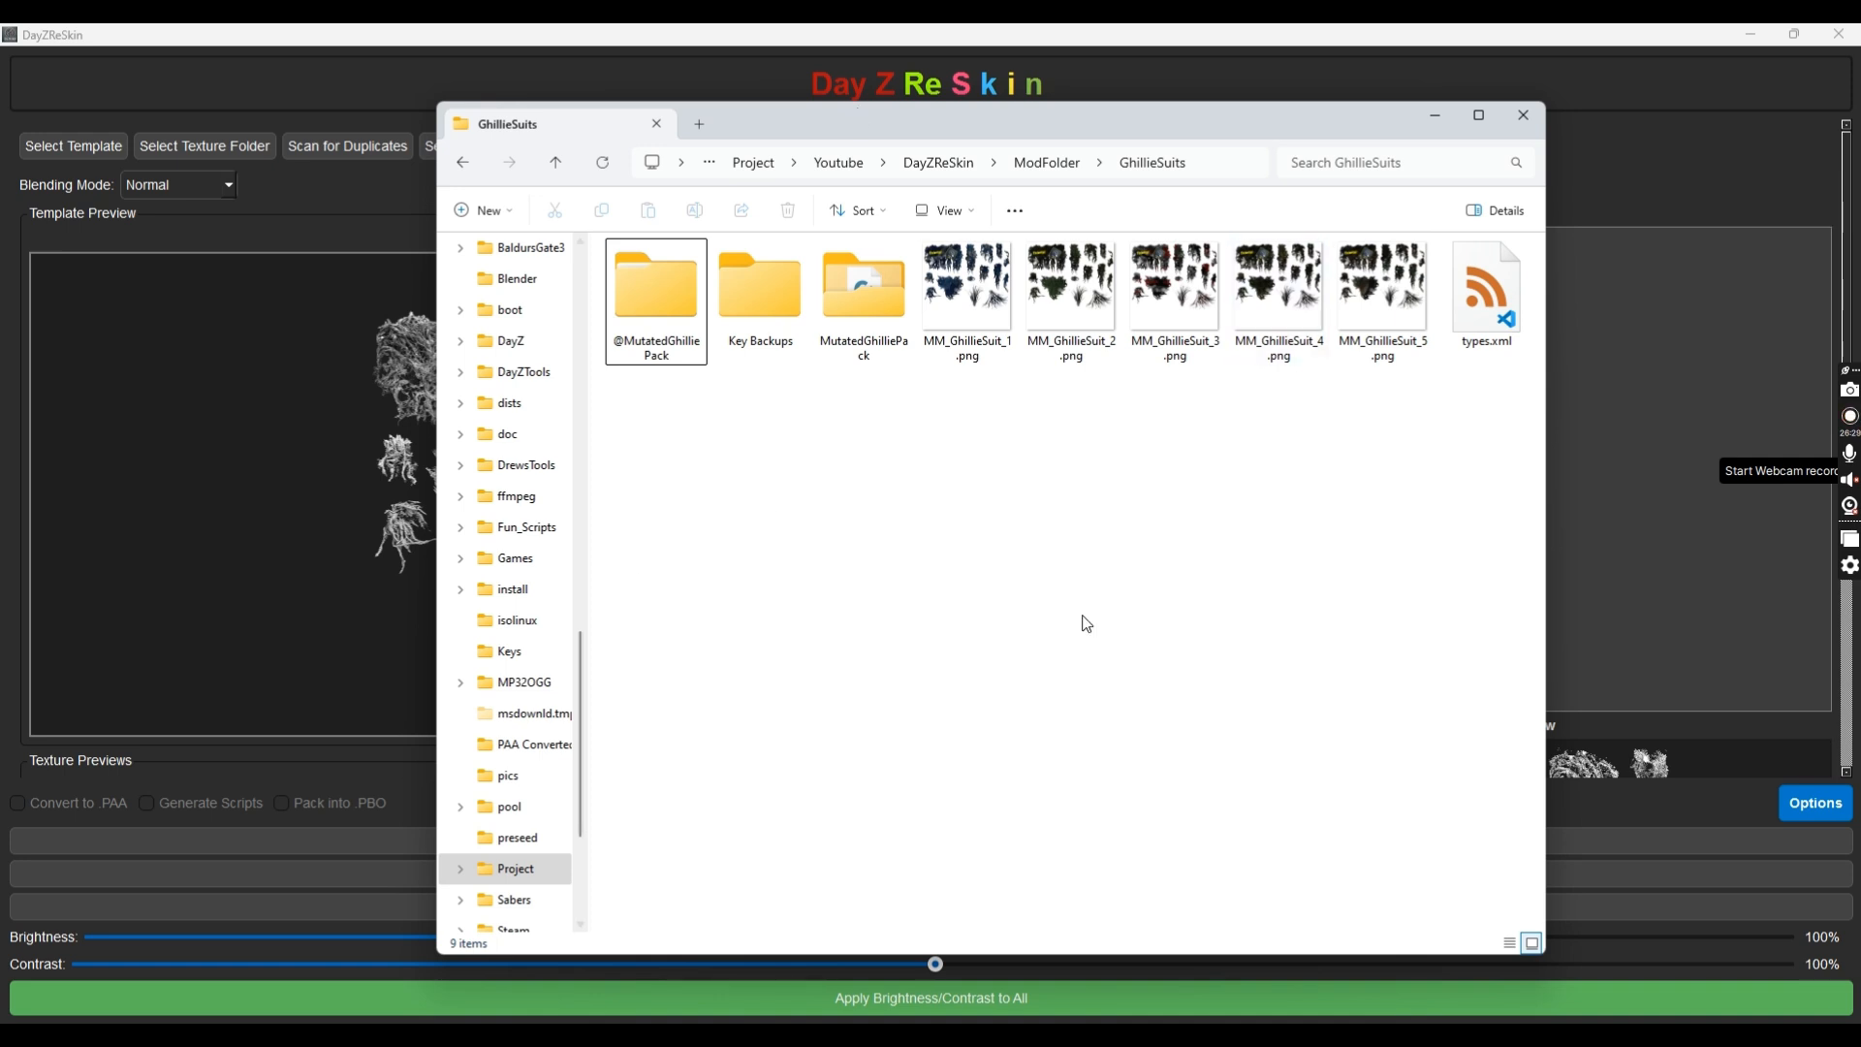
{"action": "left_click", "coordinate": [277, 558]}
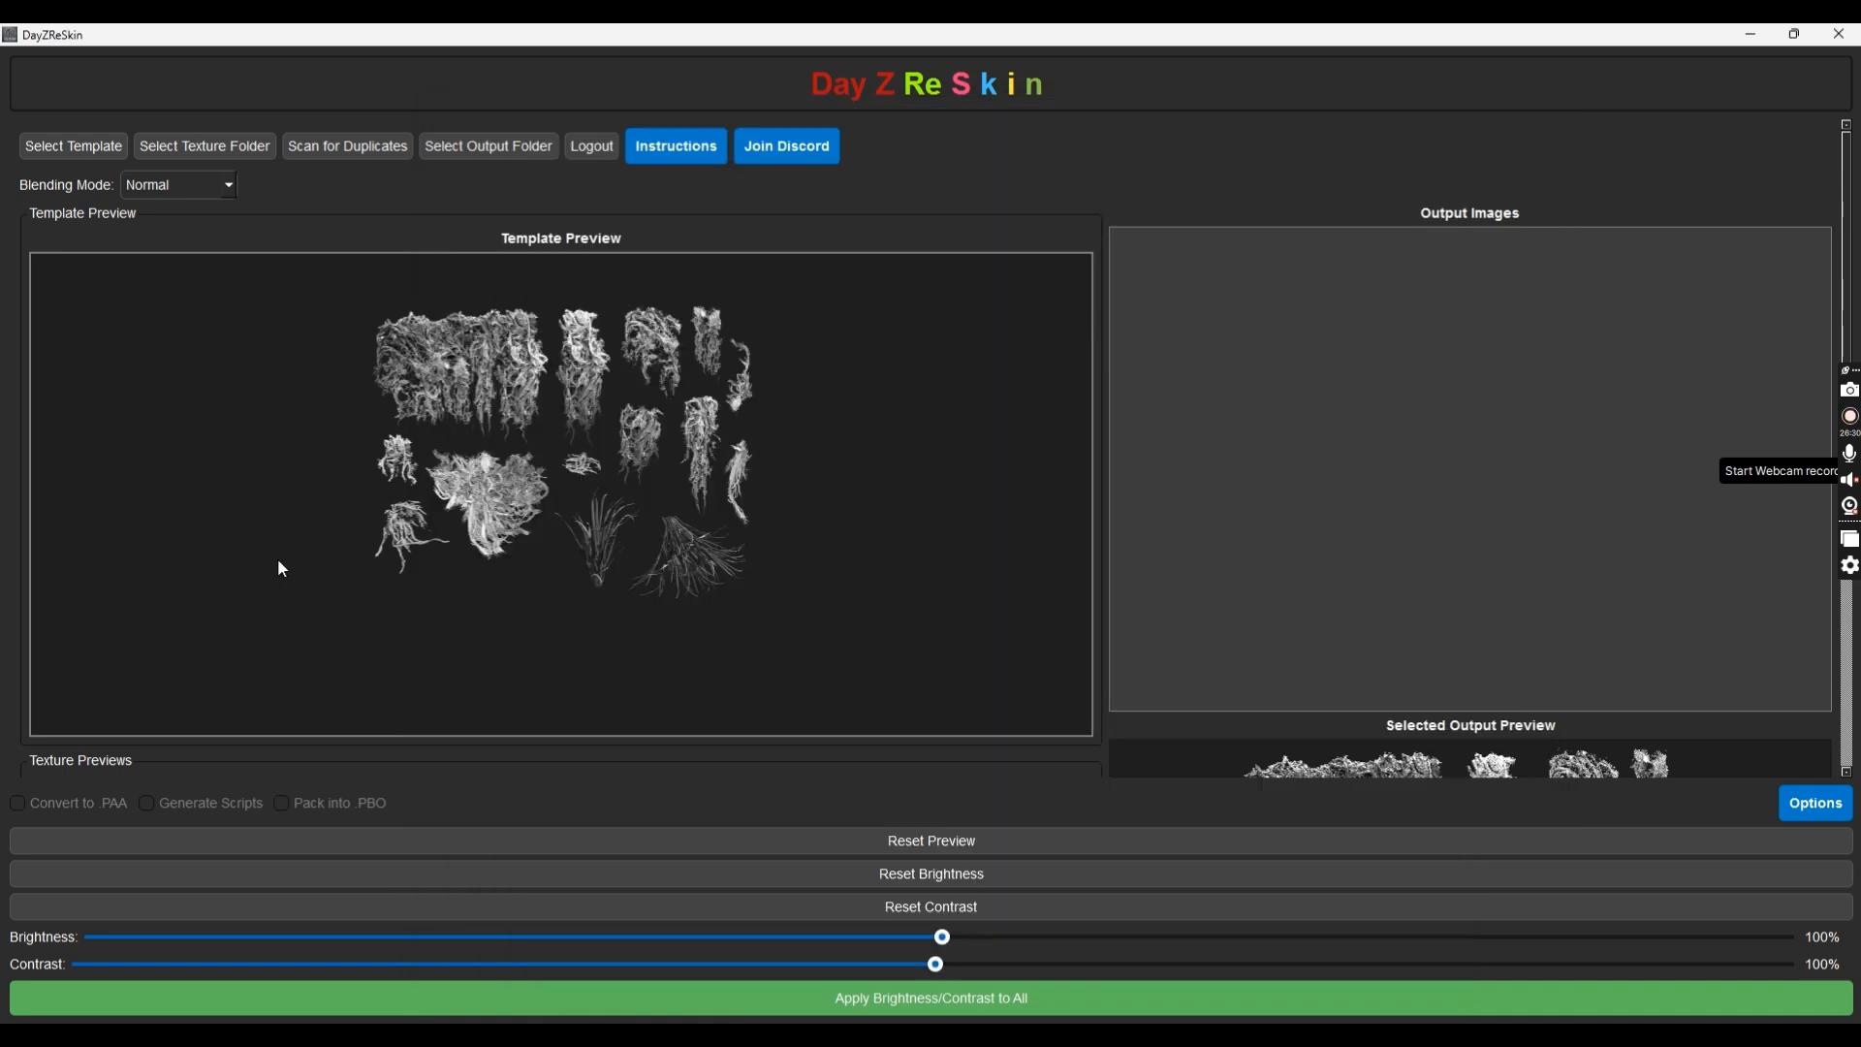
Load tshirt_white_co.png from the DayZReSkin Template folder as the new template
{"action": "left_click", "coordinate": [61, 155]}
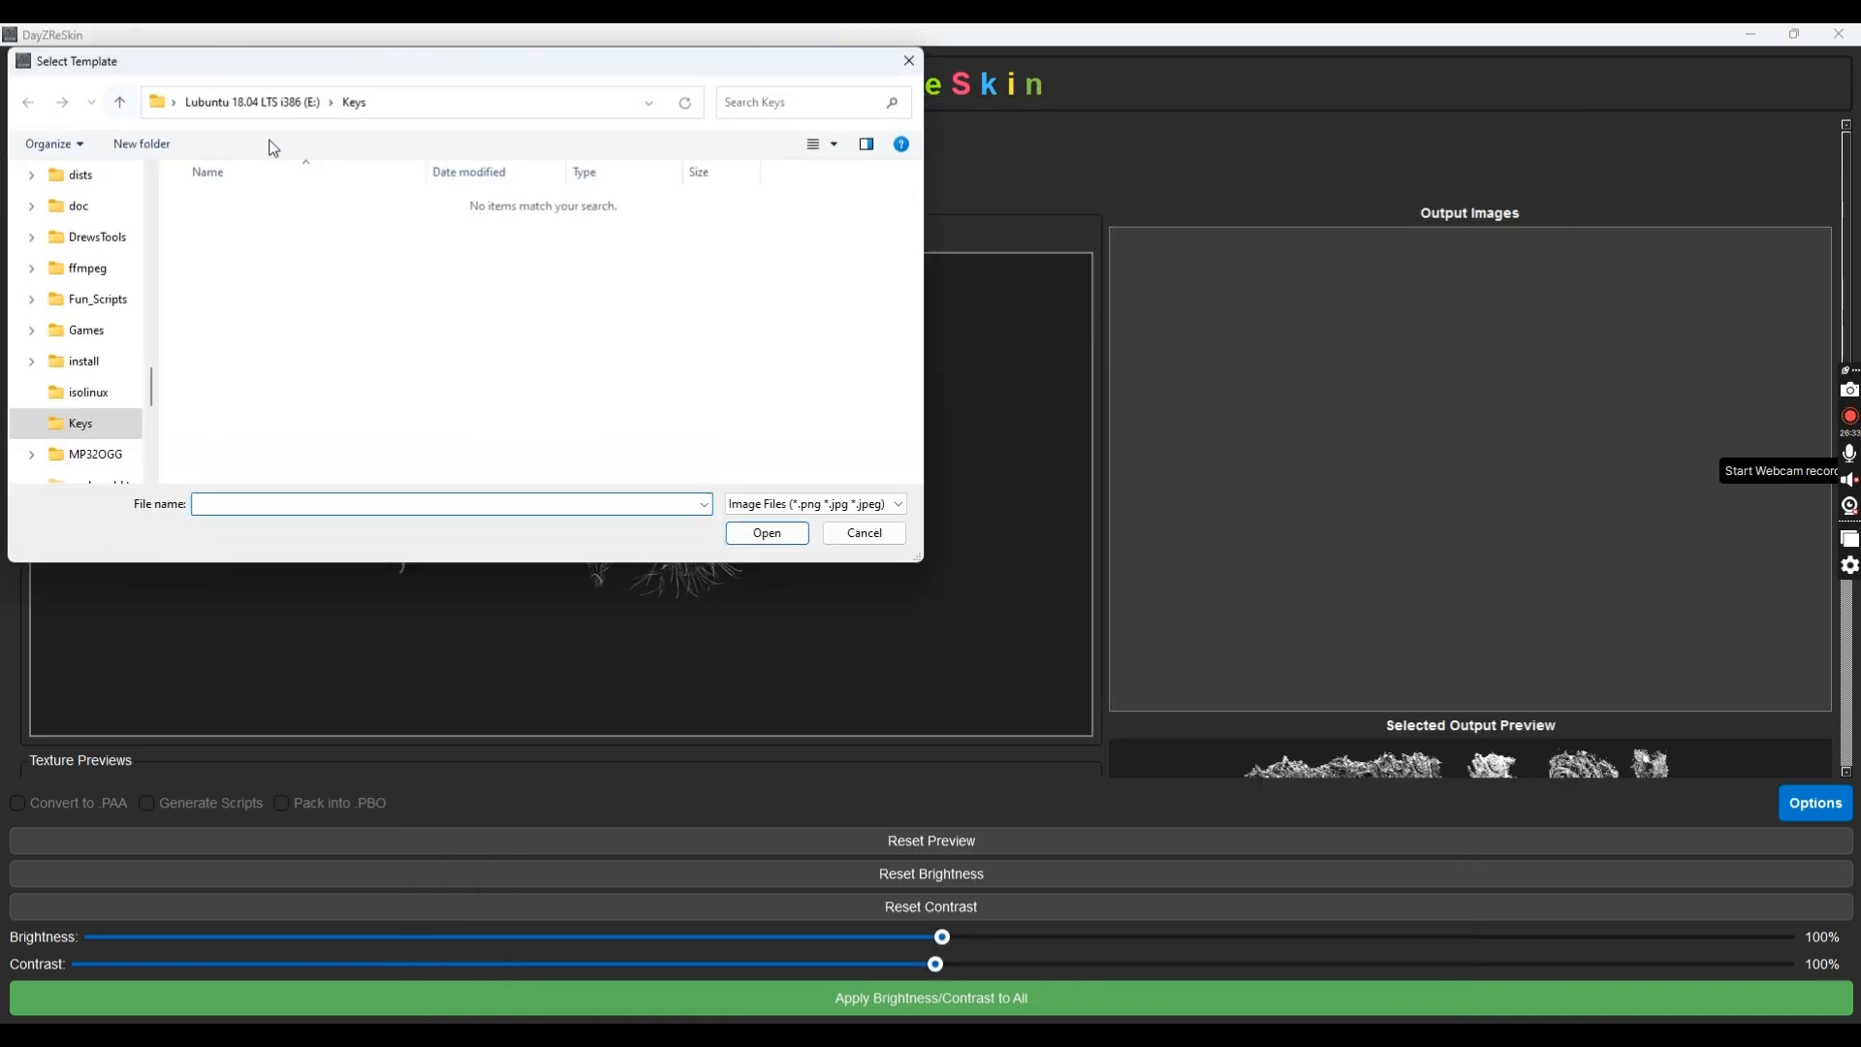
{"action": "scroll", "coordinate": [35, 376], "scroll_direction": "up", "scroll_amount": 3}
{"action": "scroll", "coordinate": [51, 385], "scroll_direction": "down", "scroll_amount": 2}
{"action": "scroll", "coordinate": [84, 346], "scroll_direction": "down", "scroll_amount": 2}
{"action": "scroll", "coordinate": [85, 357], "scroll_direction": "down", "scroll_amount": 1}
{"action": "scroll", "coordinate": [102, 242], "scroll_direction": "up", "scroll_amount": 10}
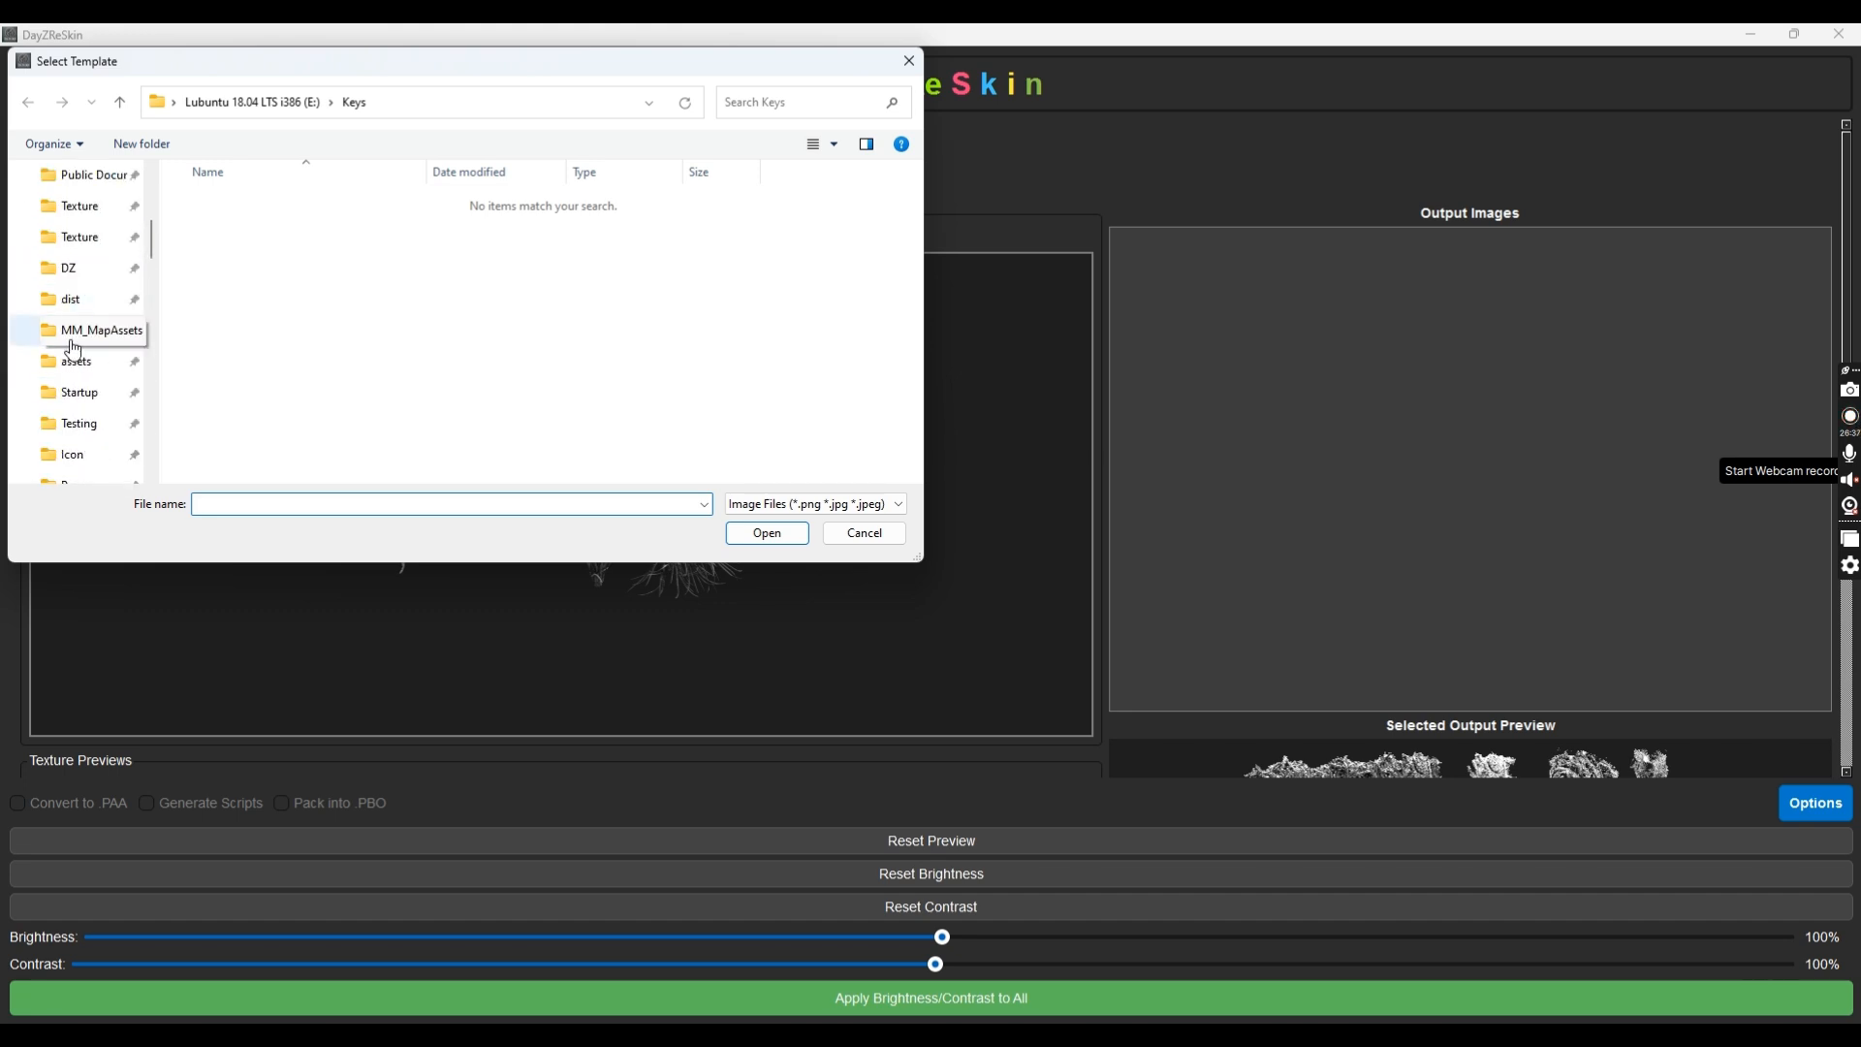
{"action": "left_click", "coordinate": [107, 243]}
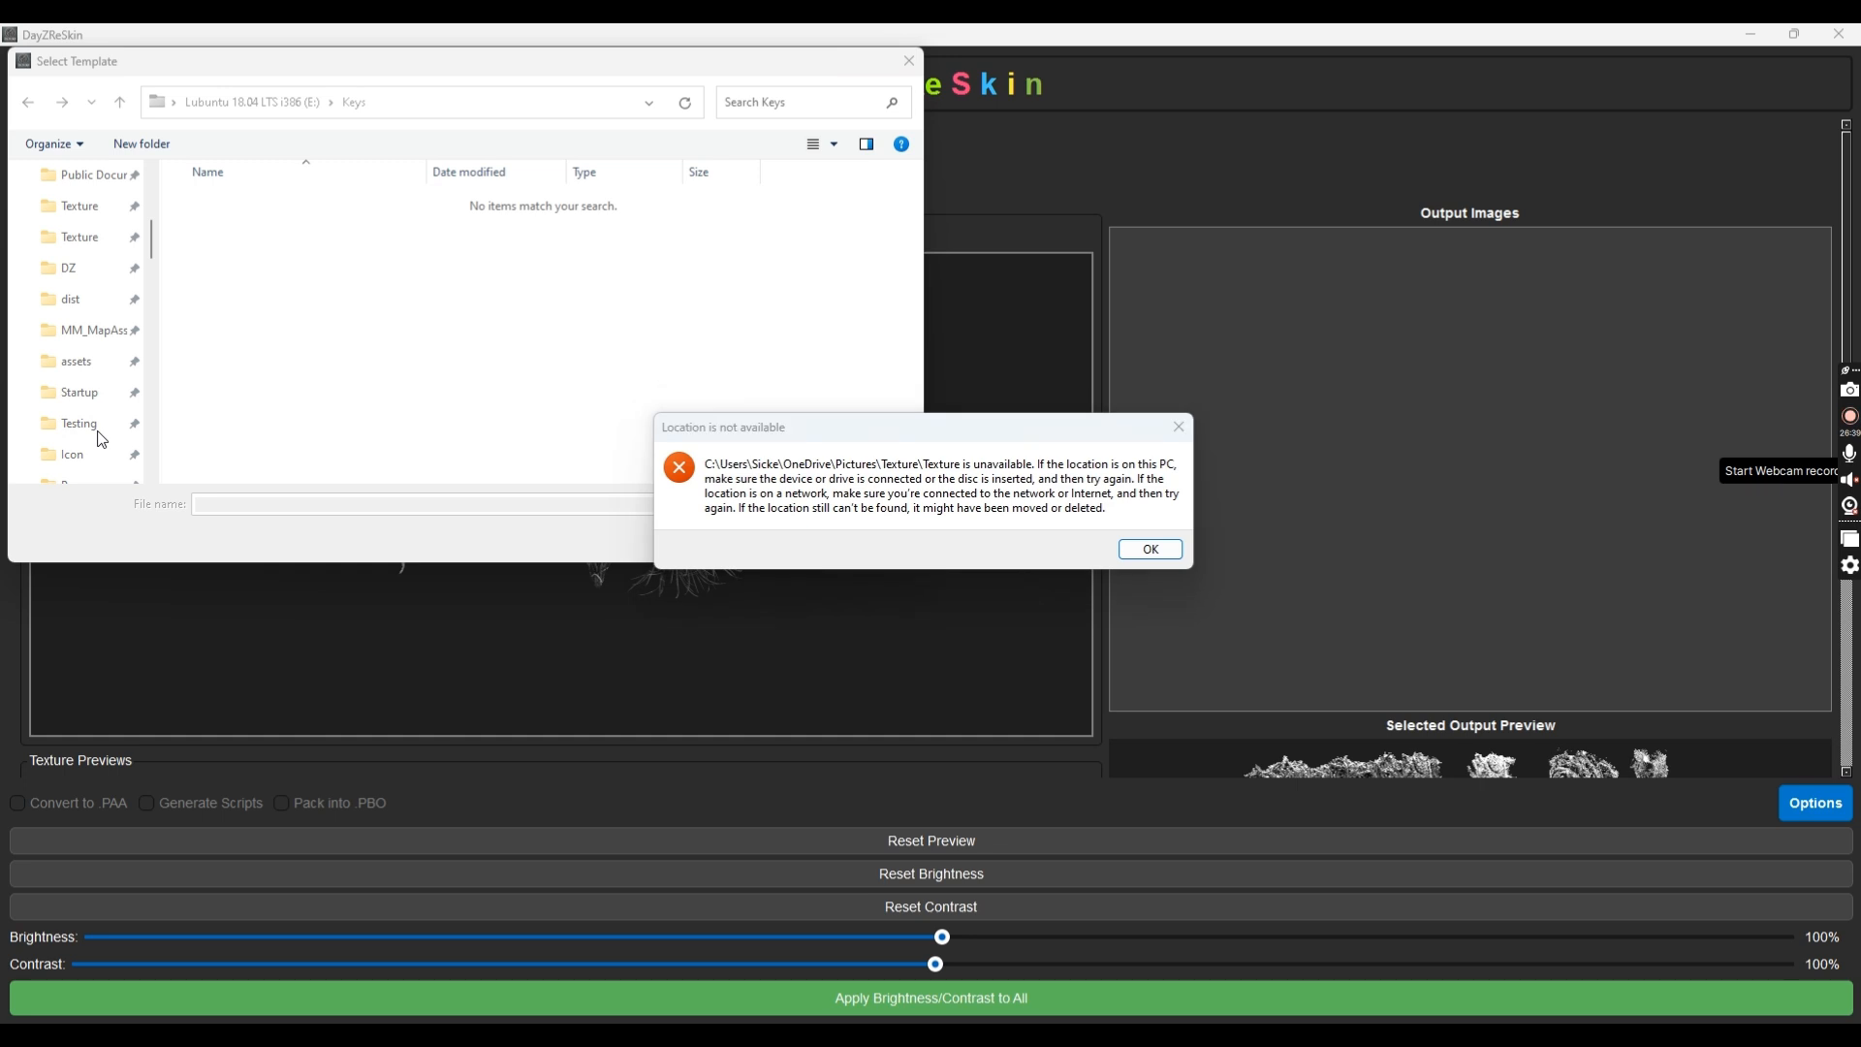
{"action": "left_click", "coordinate": [1151, 549]}
{"action": "scroll", "coordinate": [87, 426], "scroll_direction": "down", "scroll_amount": 1}
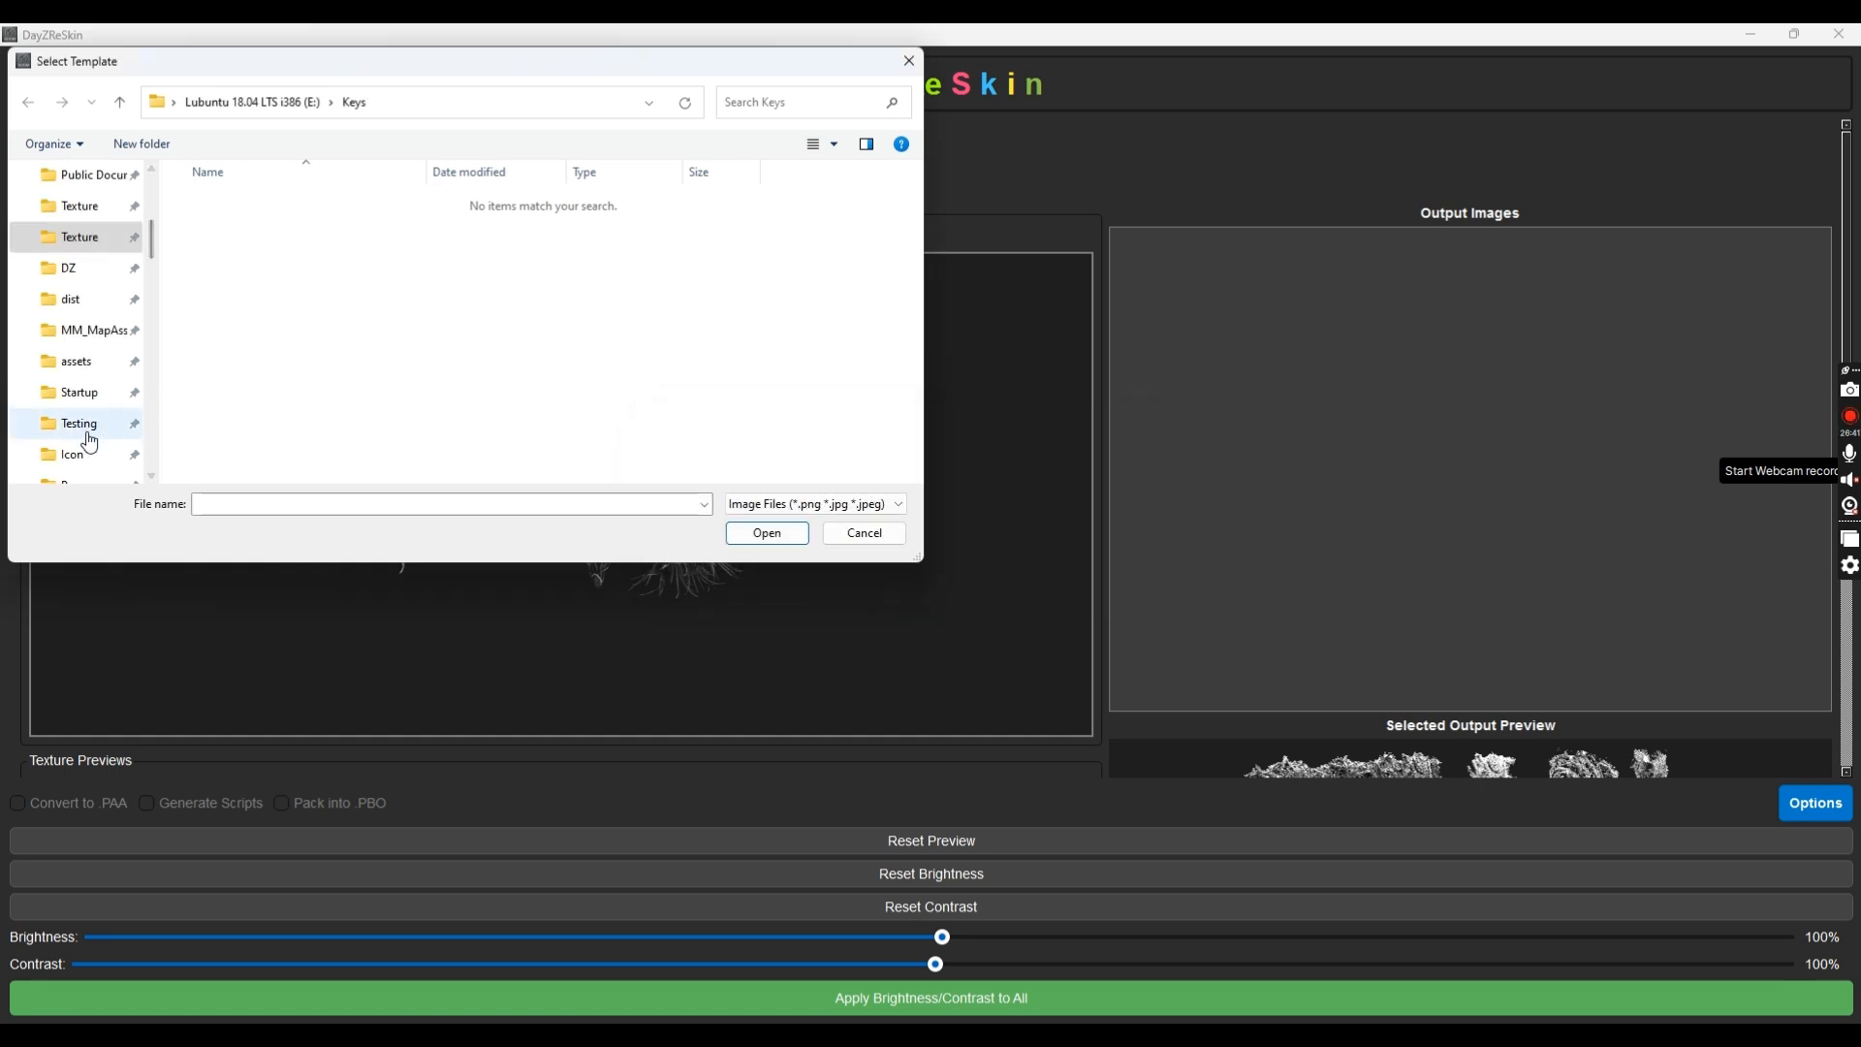
{"action": "scroll", "coordinate": [90, 442], "scroll_direction": "down", "scroll_amount": 1}
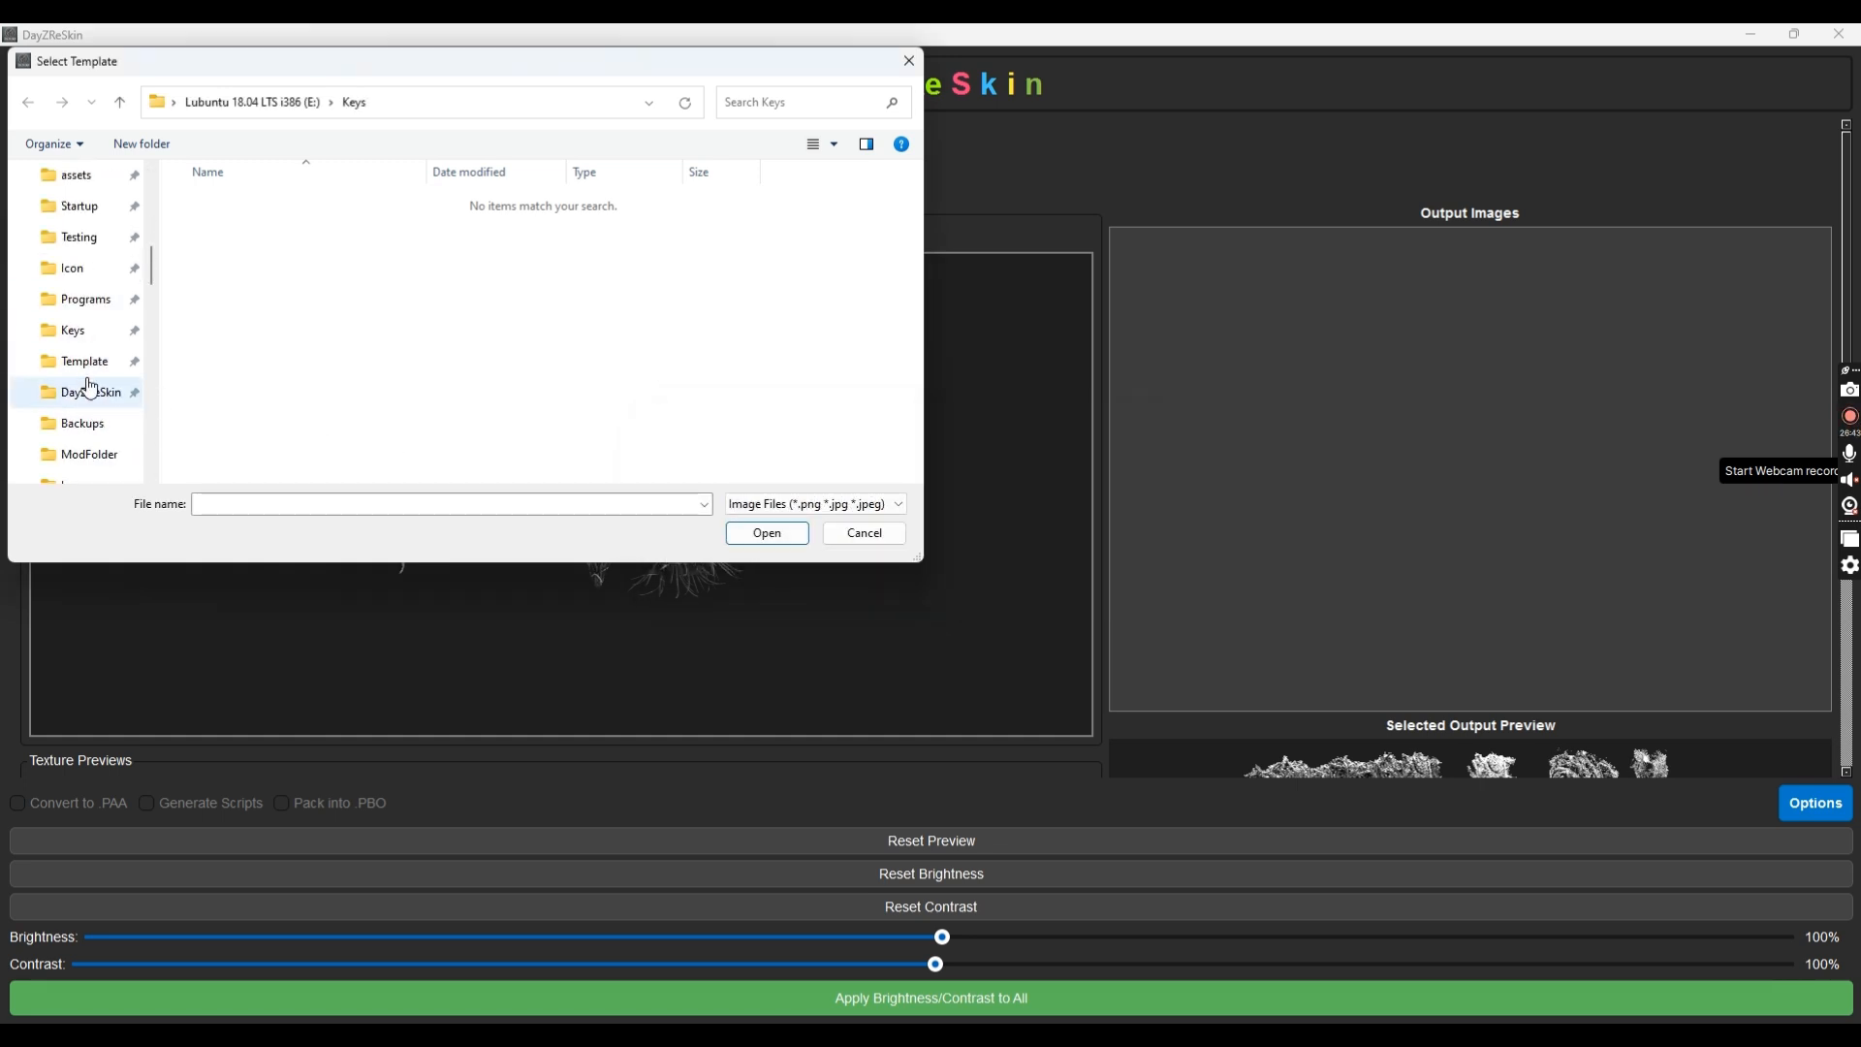
{"action": "left_click", "coordinate": [85, 360]}
{"action": "left_click", "coordinate": [330, 238]}
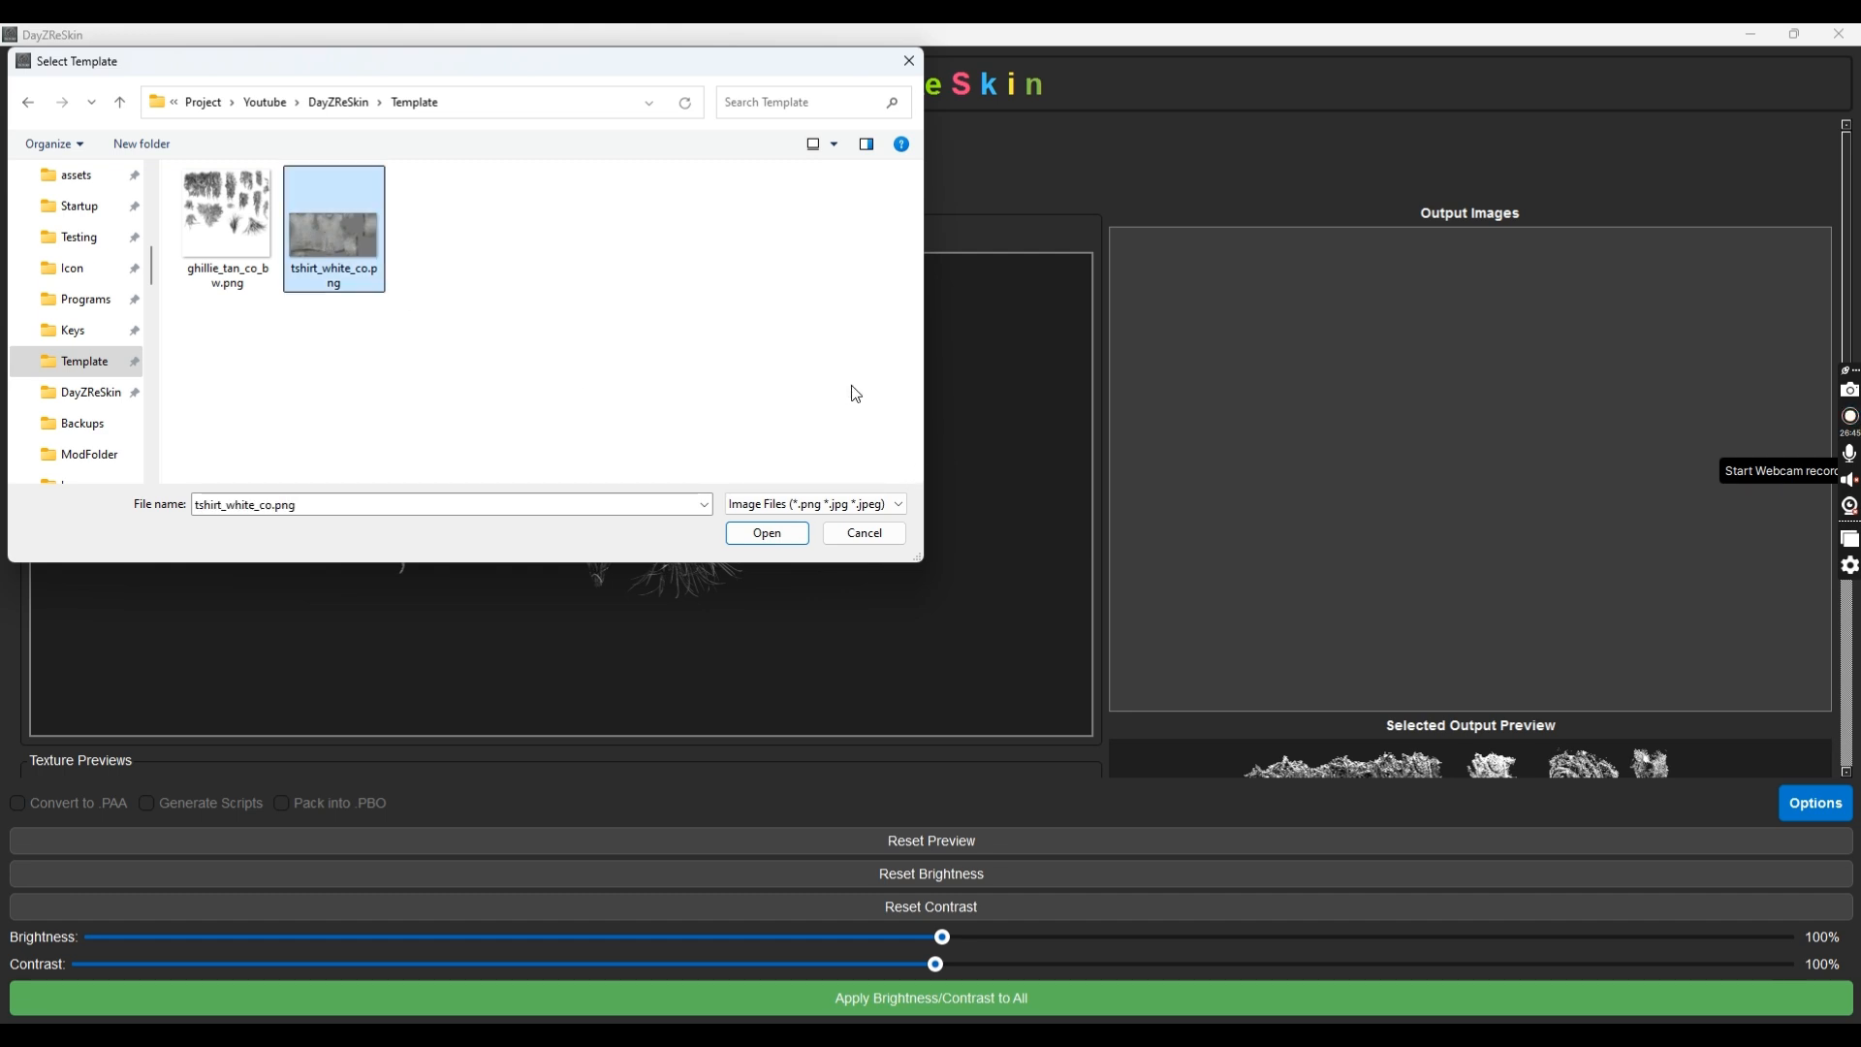
{"action": "left_click", "coordinate": [764, 532]}
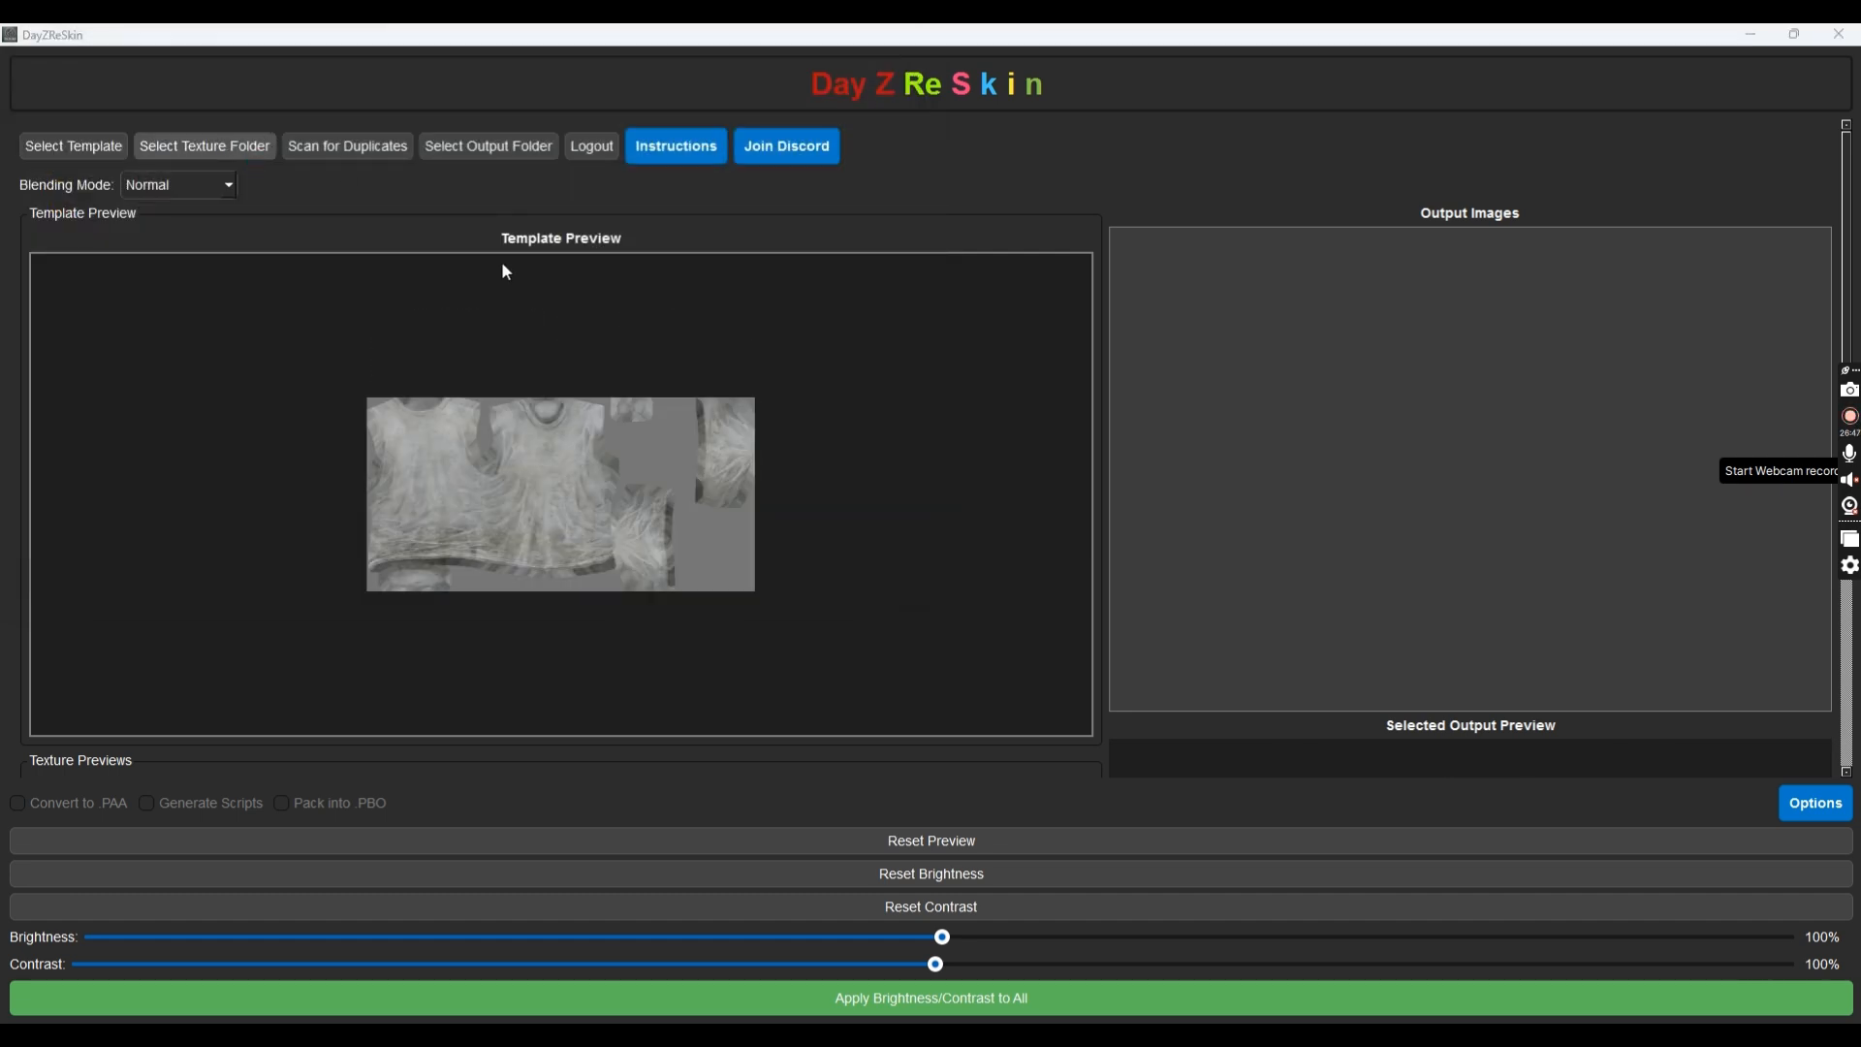
Use the project's Textures folder as the texture source
{"action": "left_click", "coordinate": [252, 154]}
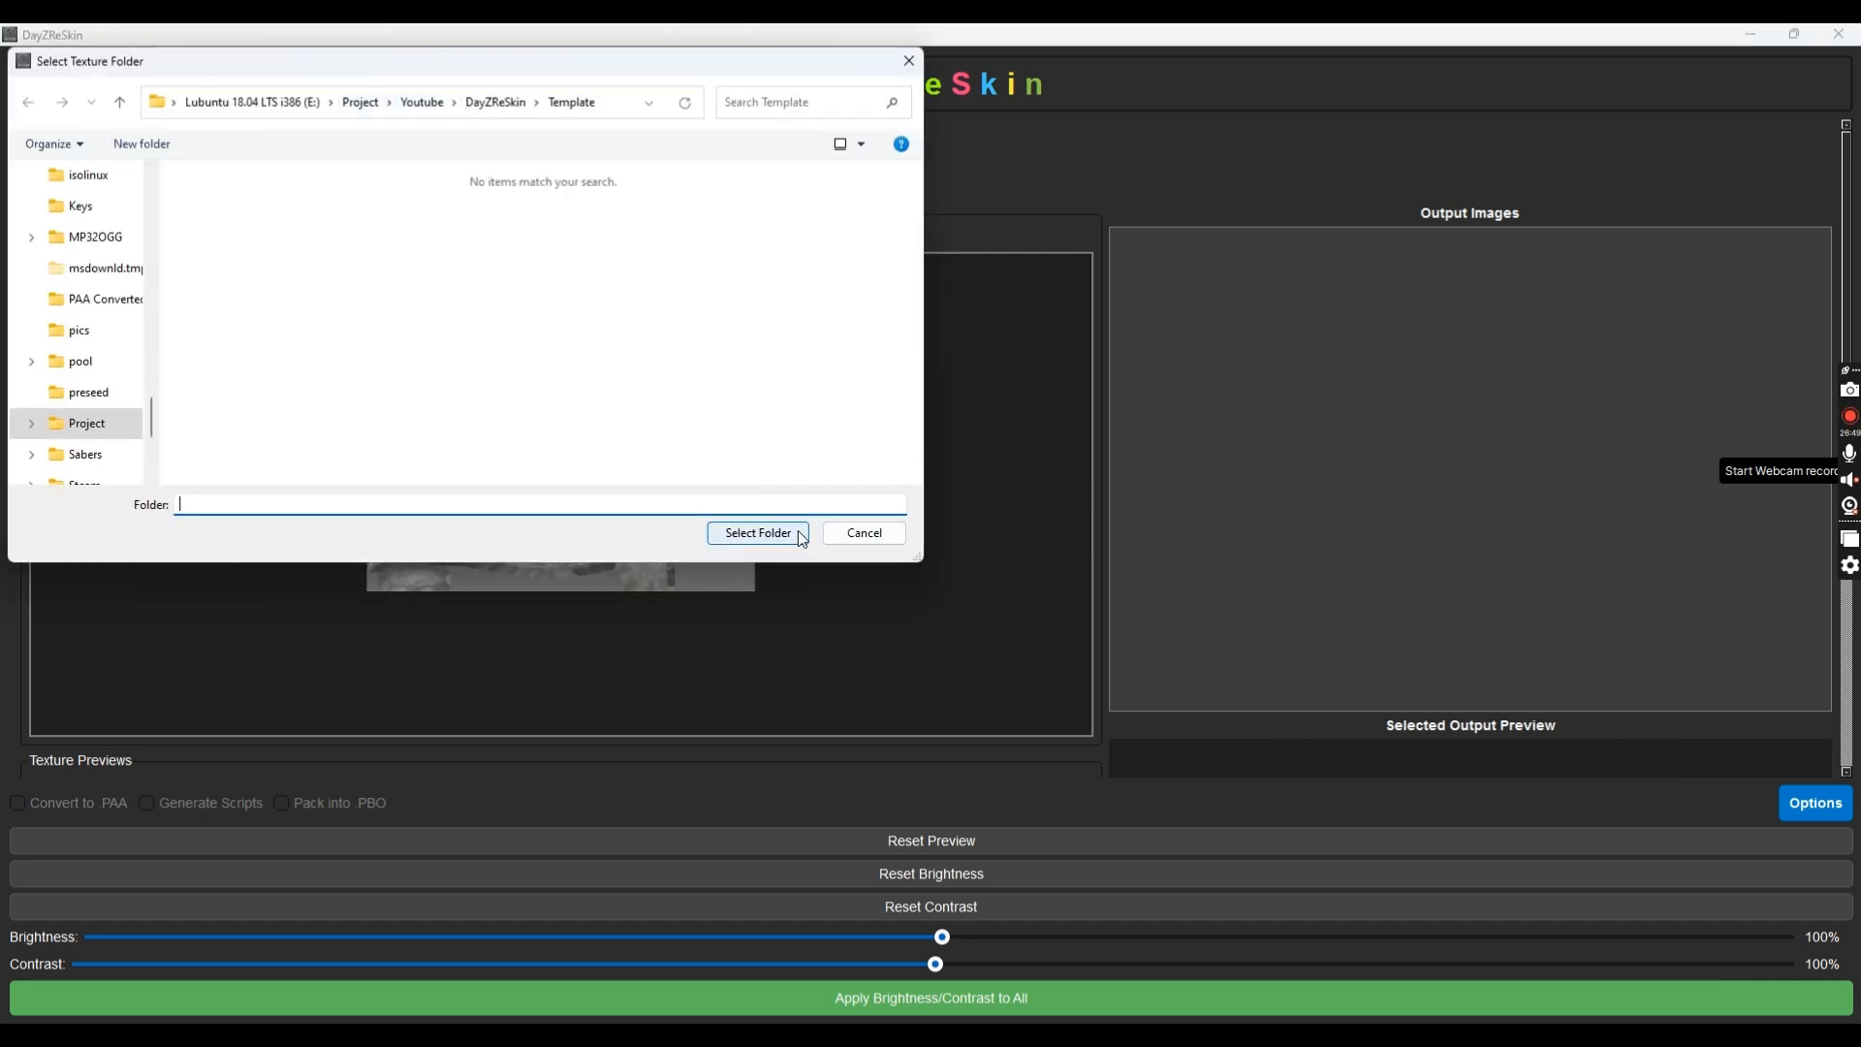
{"action": "left_click", "coordinate": [497, 101]}
{"action": "double_click", "coordinate": [271, 289]}
{"action": "left_click", "coordinate": [762, 535]}
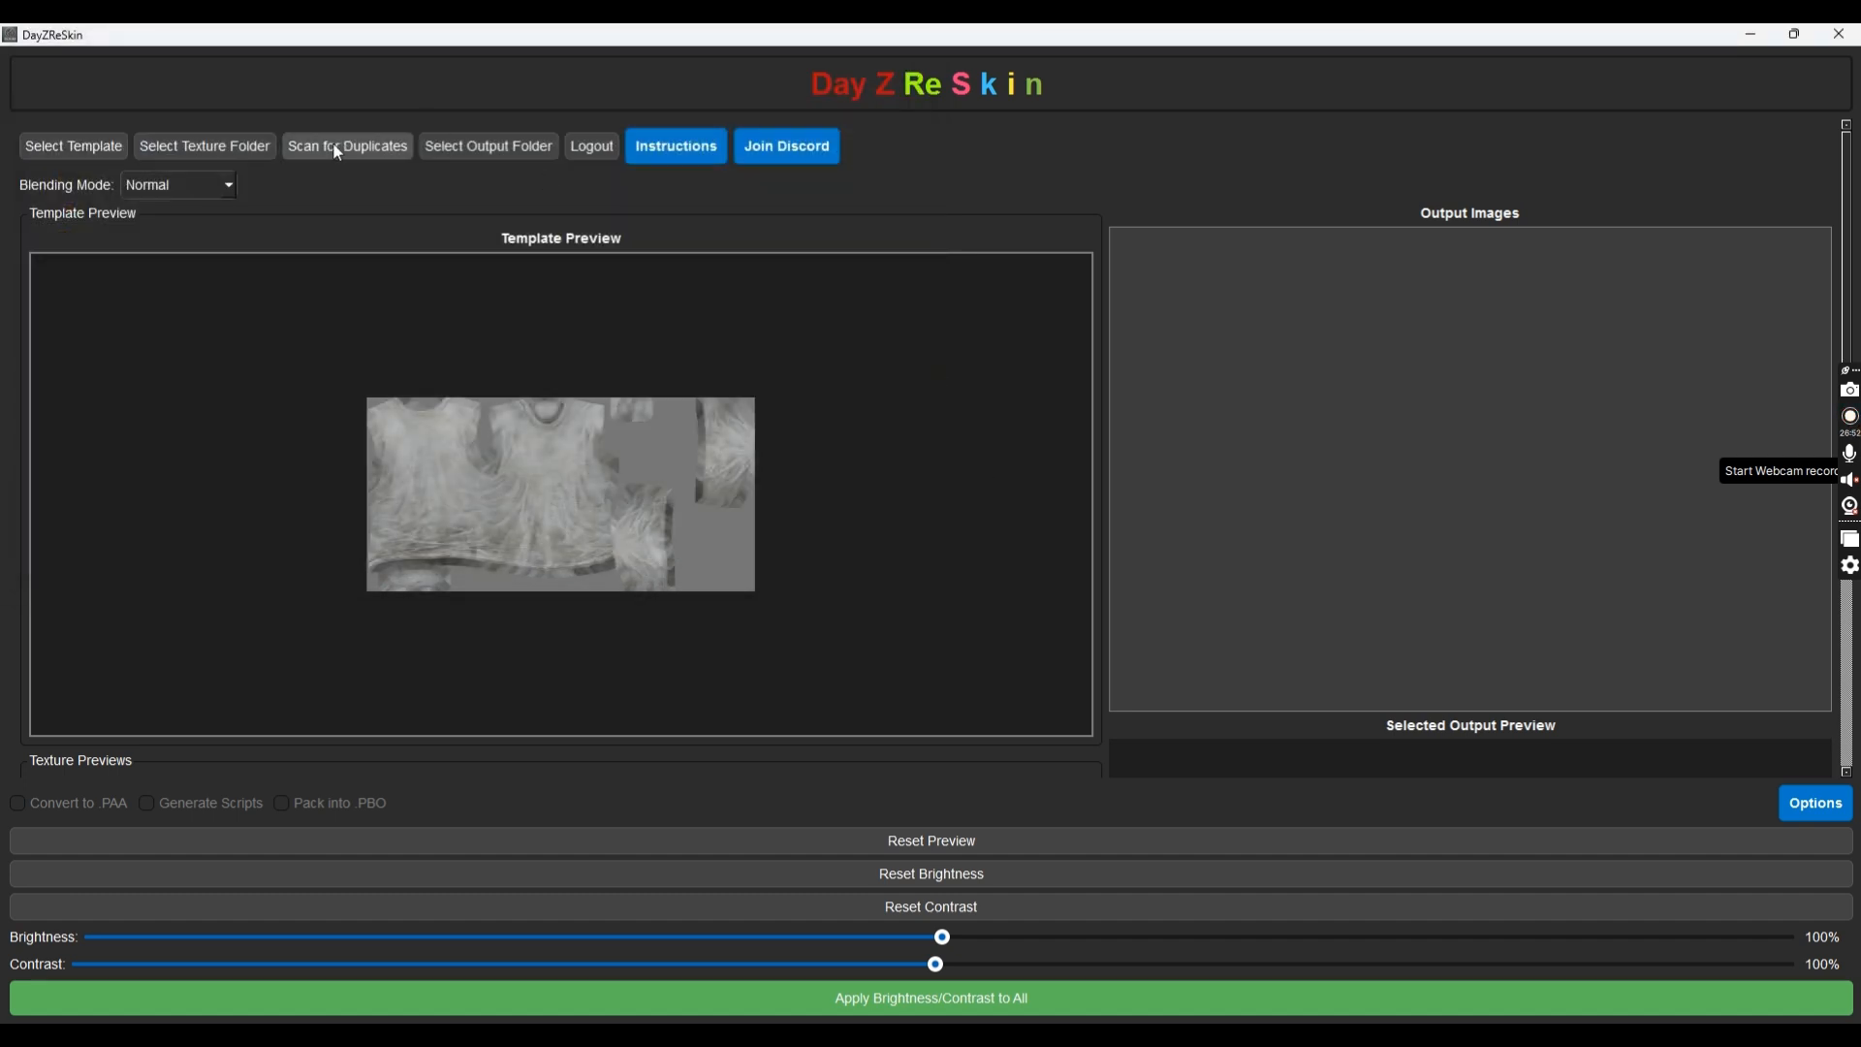
Send output to ModFolder\TShirt and set the blending mode to Multiply
{"action": "left_click", "coordinate": [503, 155]}
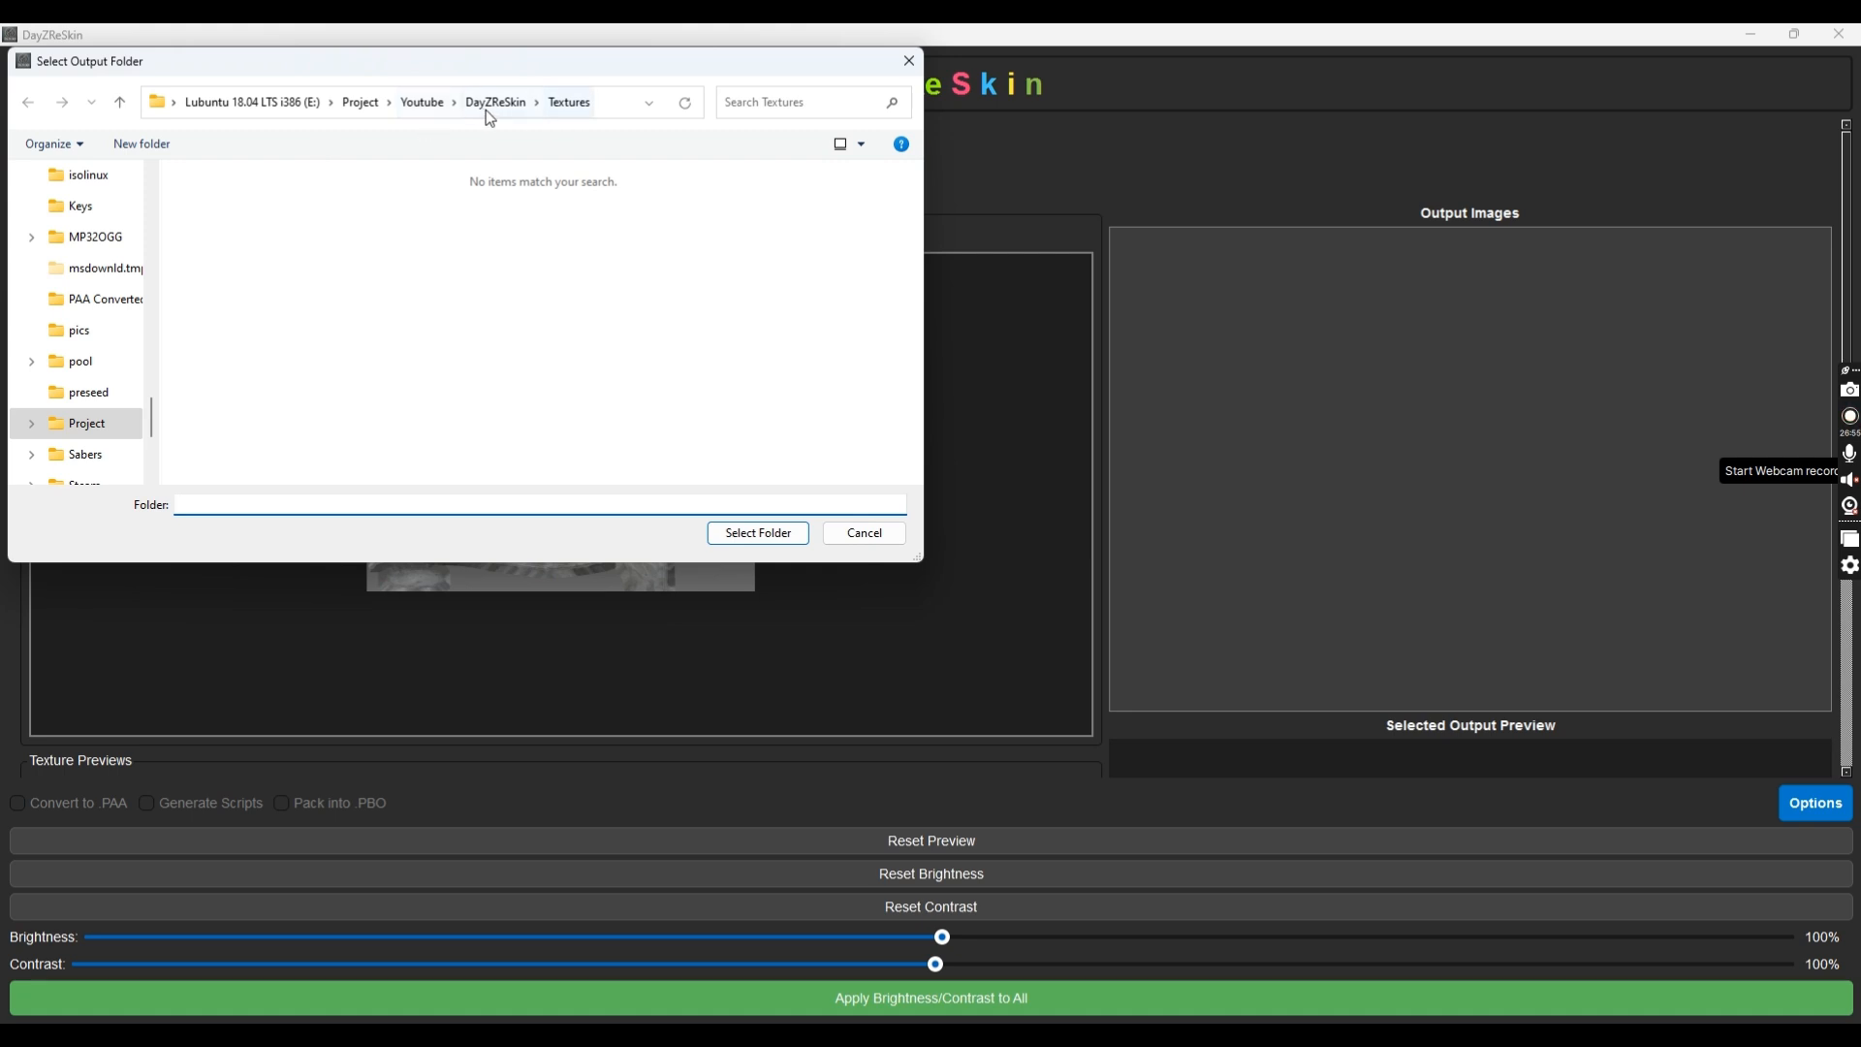
{"action": "left_click", "coordinate": [501, 110]}
{"action": "left_click", "coordinate": [249, 241]}
{"action": "double_click", "coordinate": [249, 242]}
{"action": "double_click", "coordinate": [334, 222]}
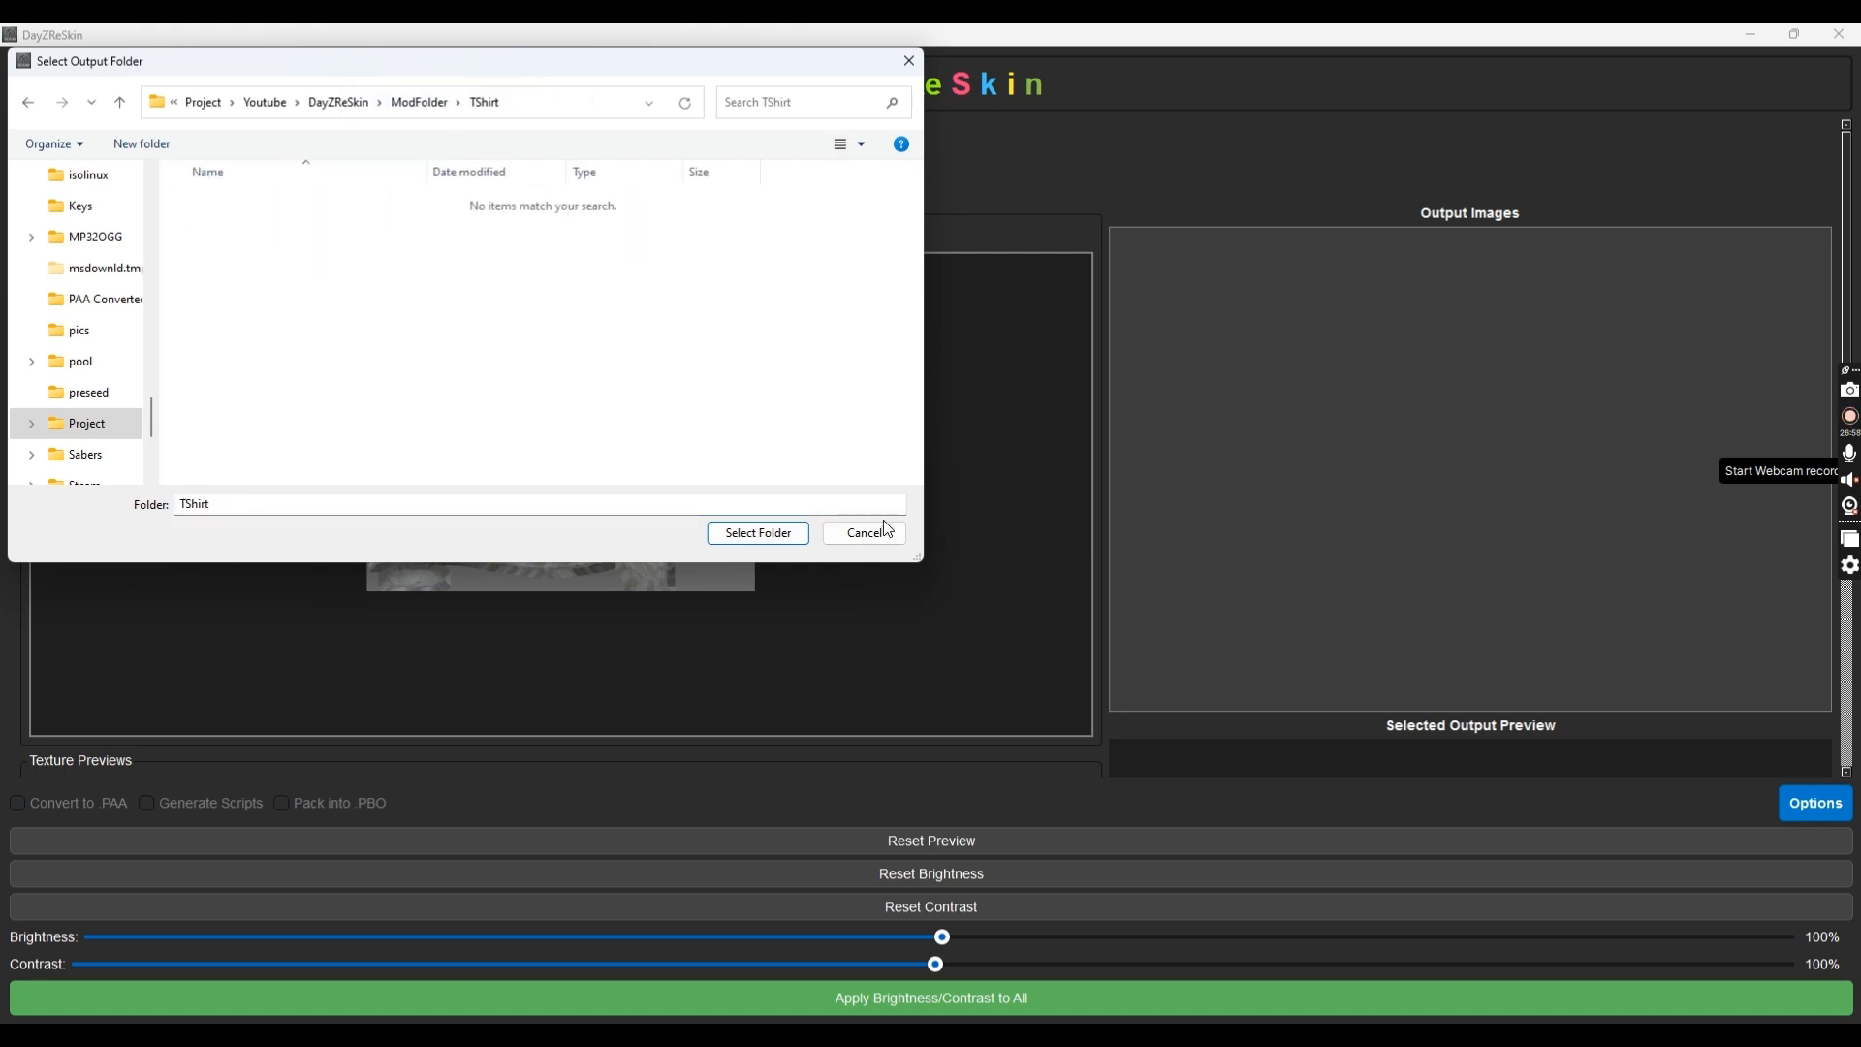
{"action": "left_click", "coordinate": [758, 533]}
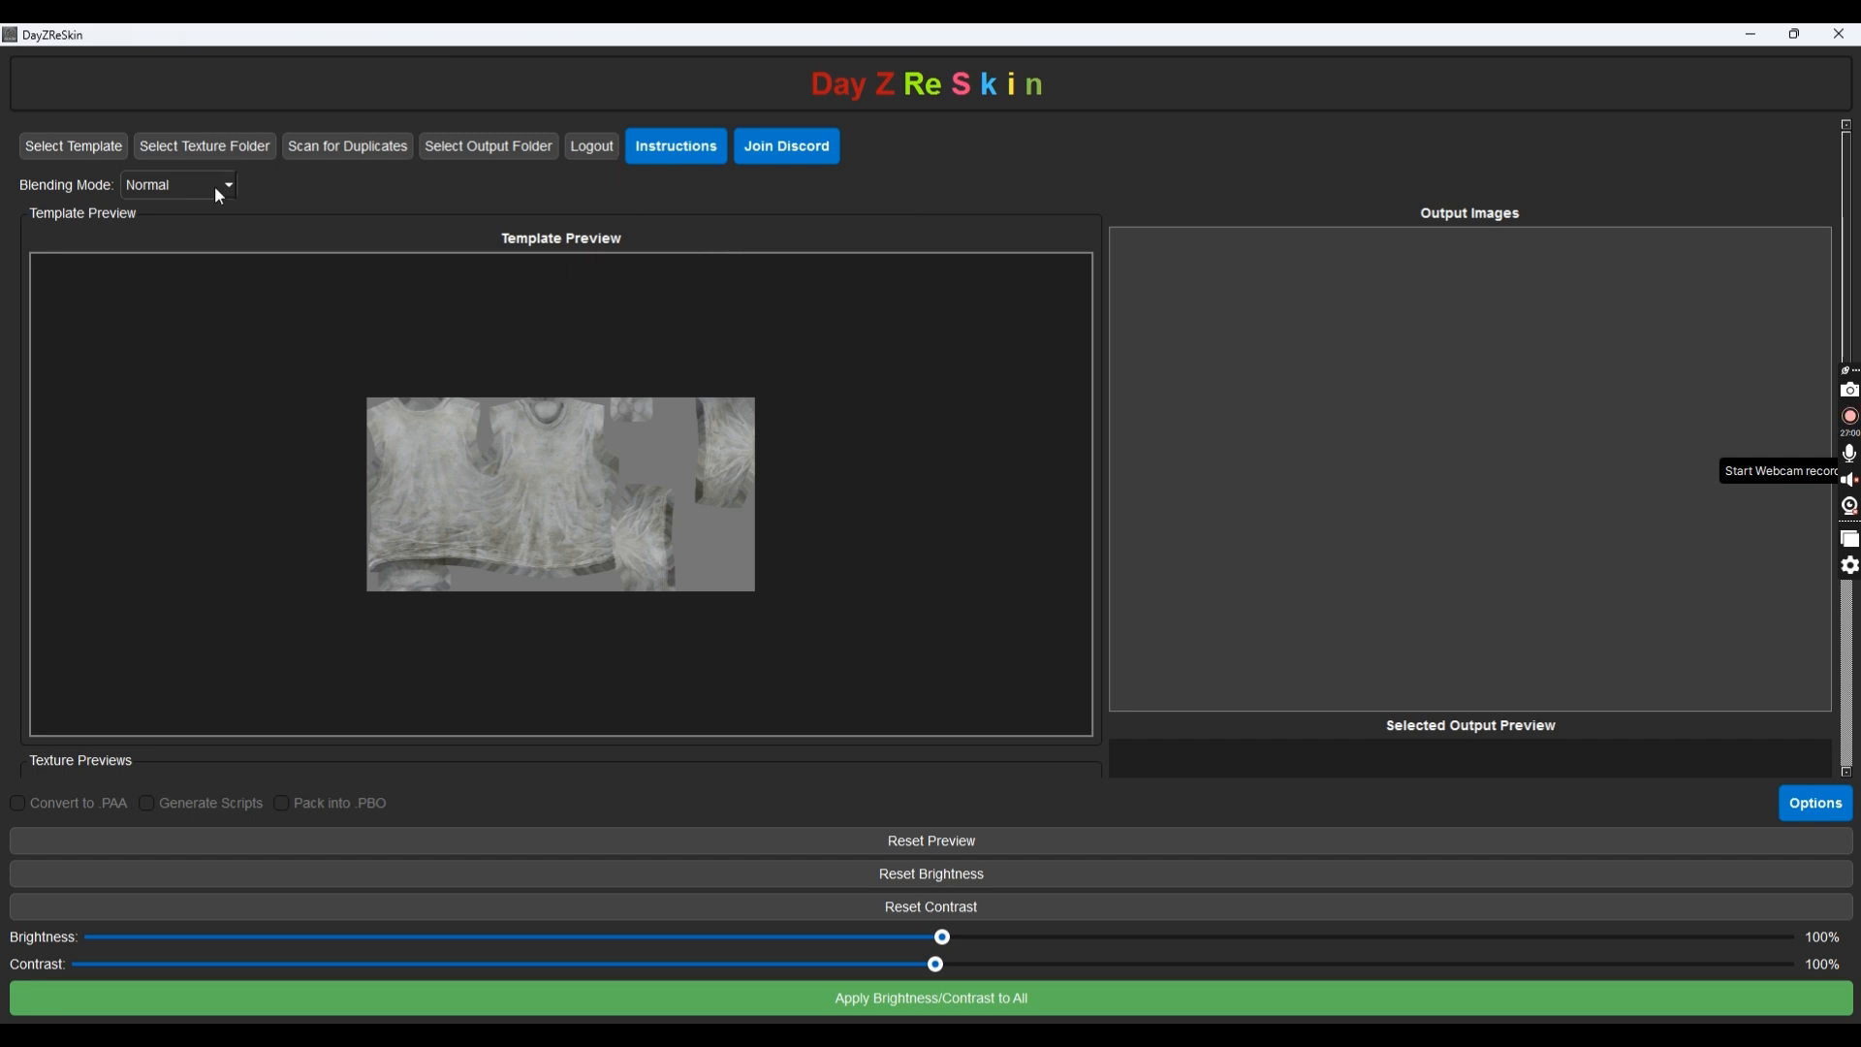
{"action": "left_click", "coordinate": [219, 189]}
{"action": "left_click", "coordinate": [160, 226]}
Set base name MM_TShirt and blend the five camo textures onto the T-shirt template
{"action": "scroll", "coordinate": [777, 399], "scroll_direction": "down", "scroll_amount": 5}
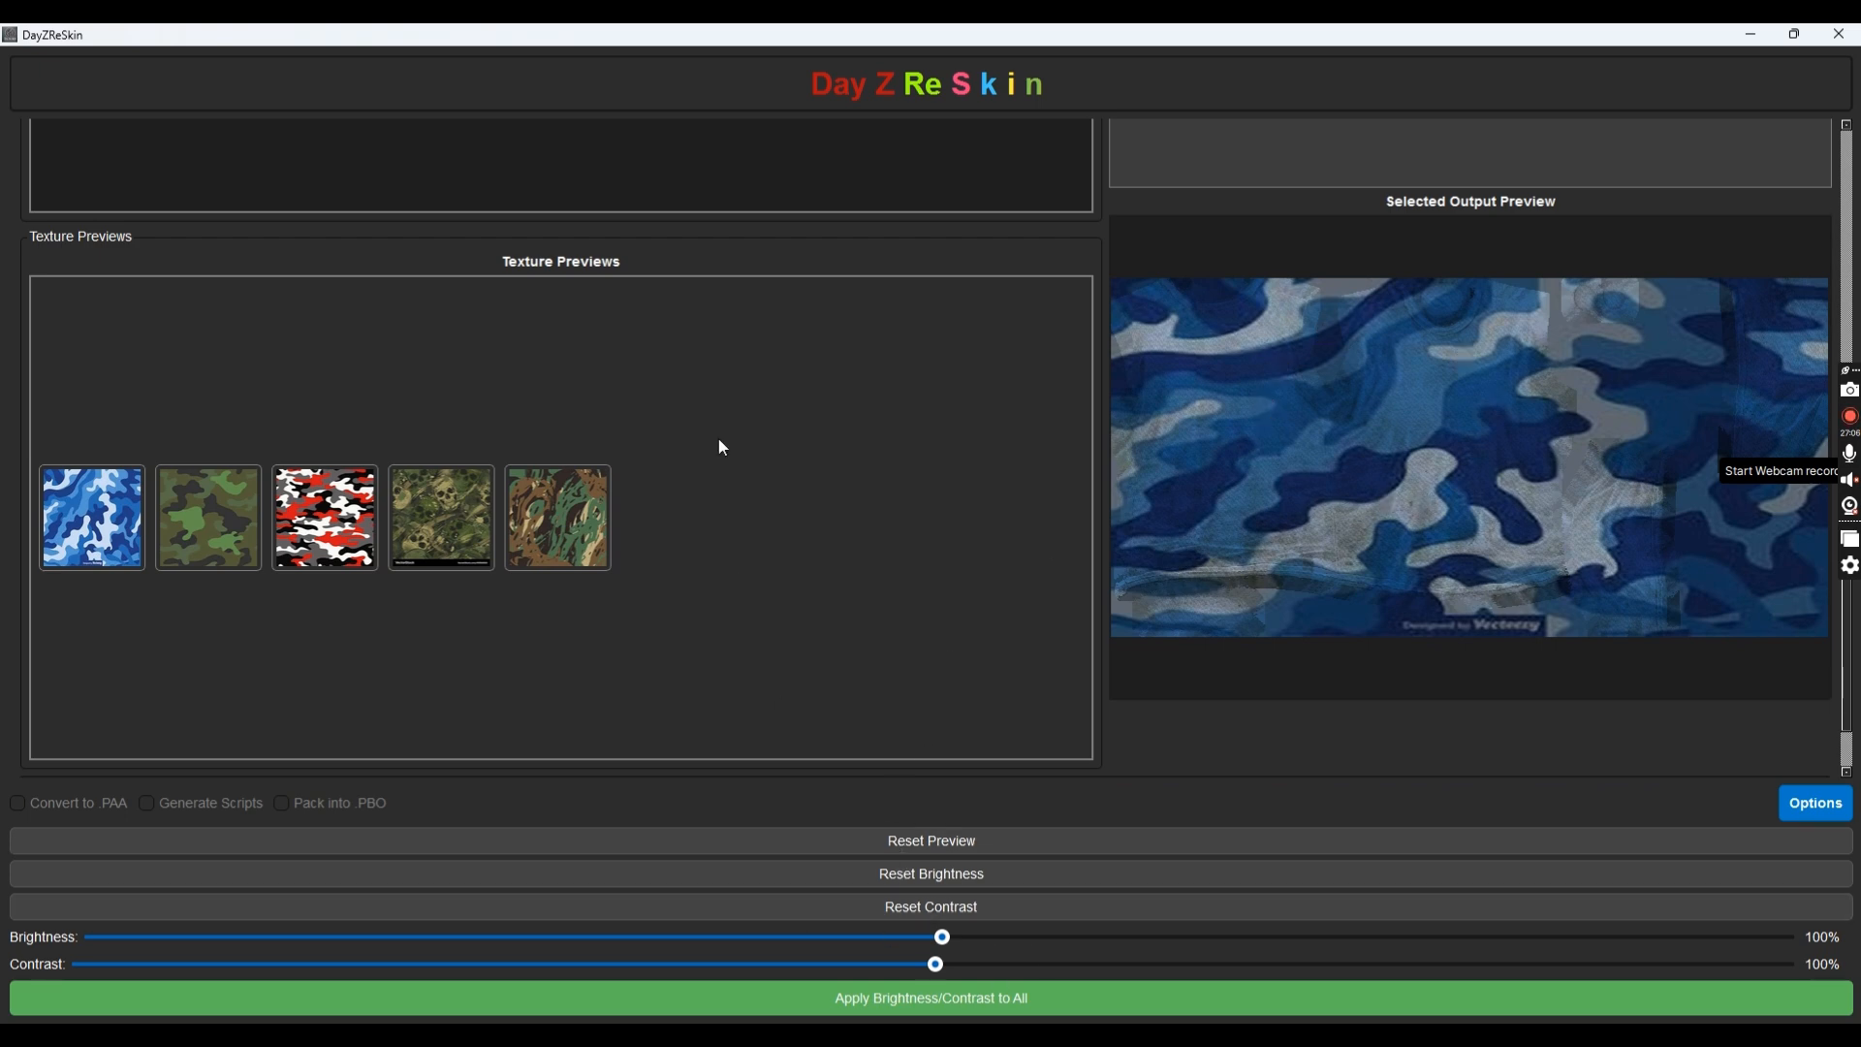
{"action": "scroll", "coordinate": [642, 461], "scroll_direction": "down", "scroll_amount": 1}
{"action": "left_click", "coordinate": [432, 740]}
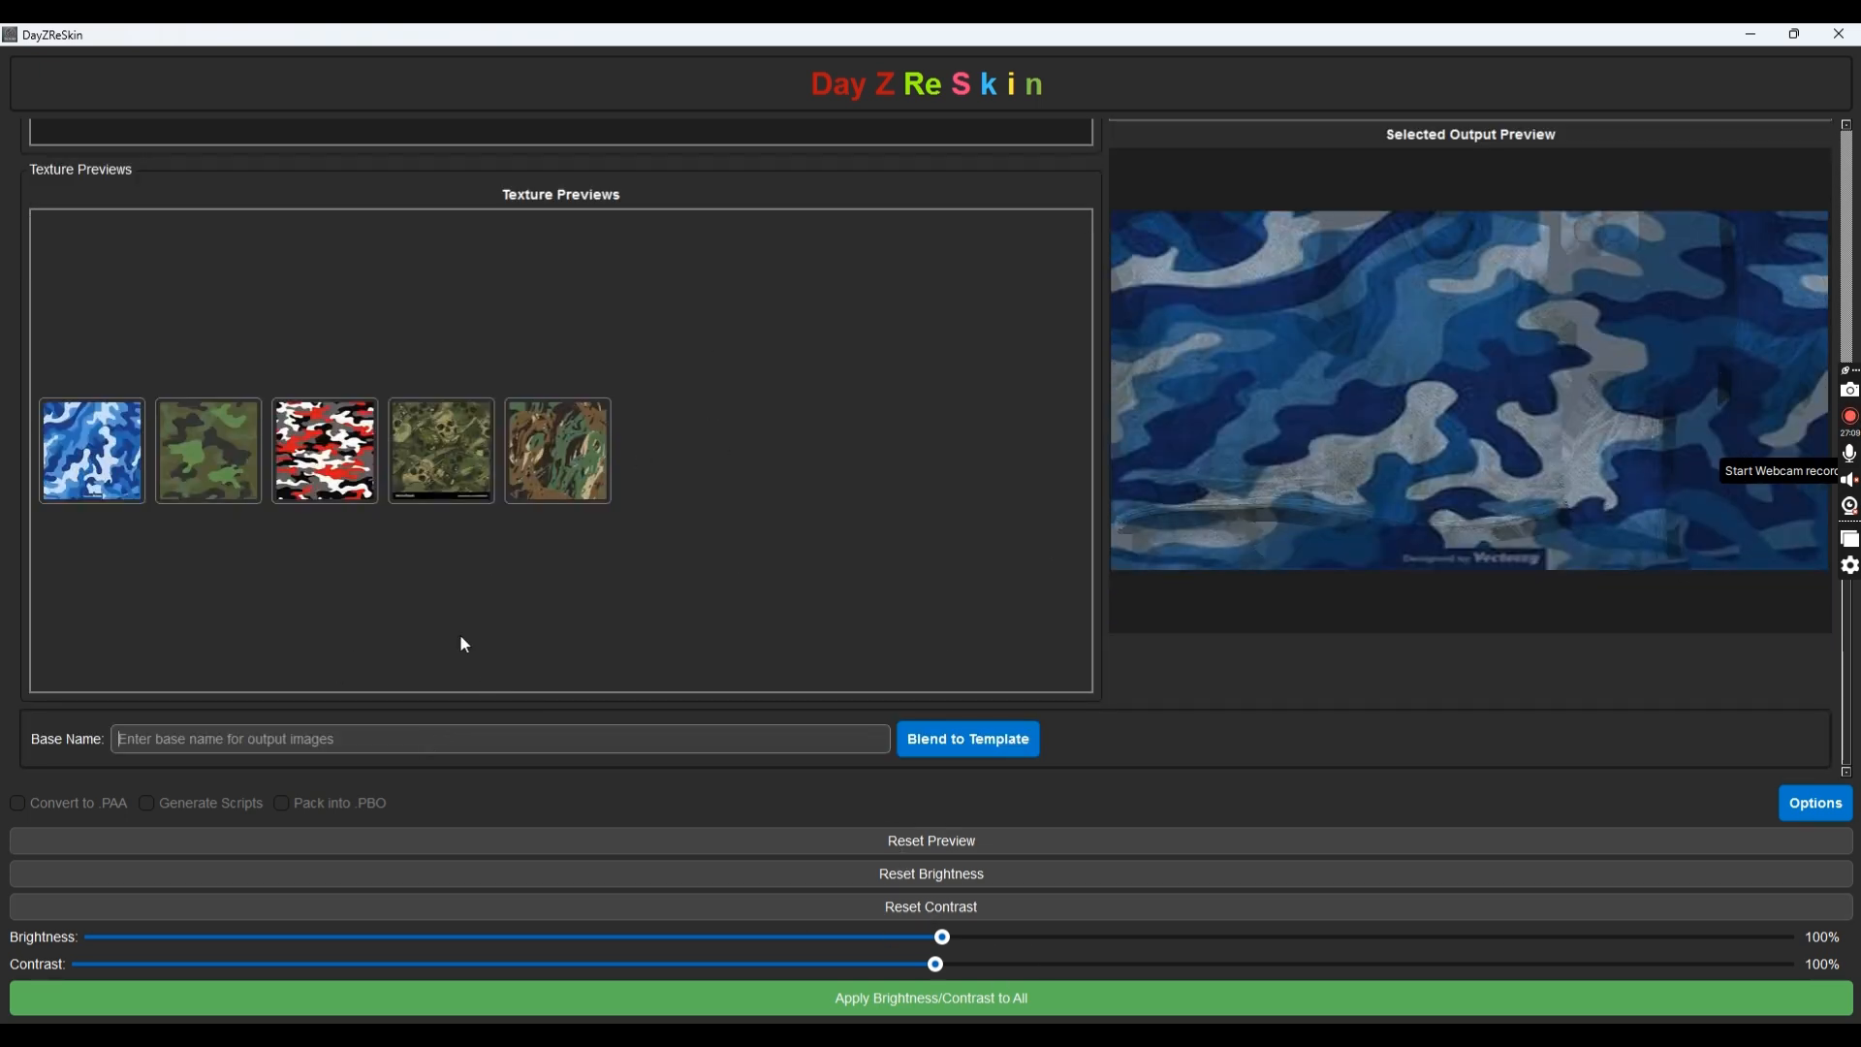
{"action": "type", "text": "MM_T"}
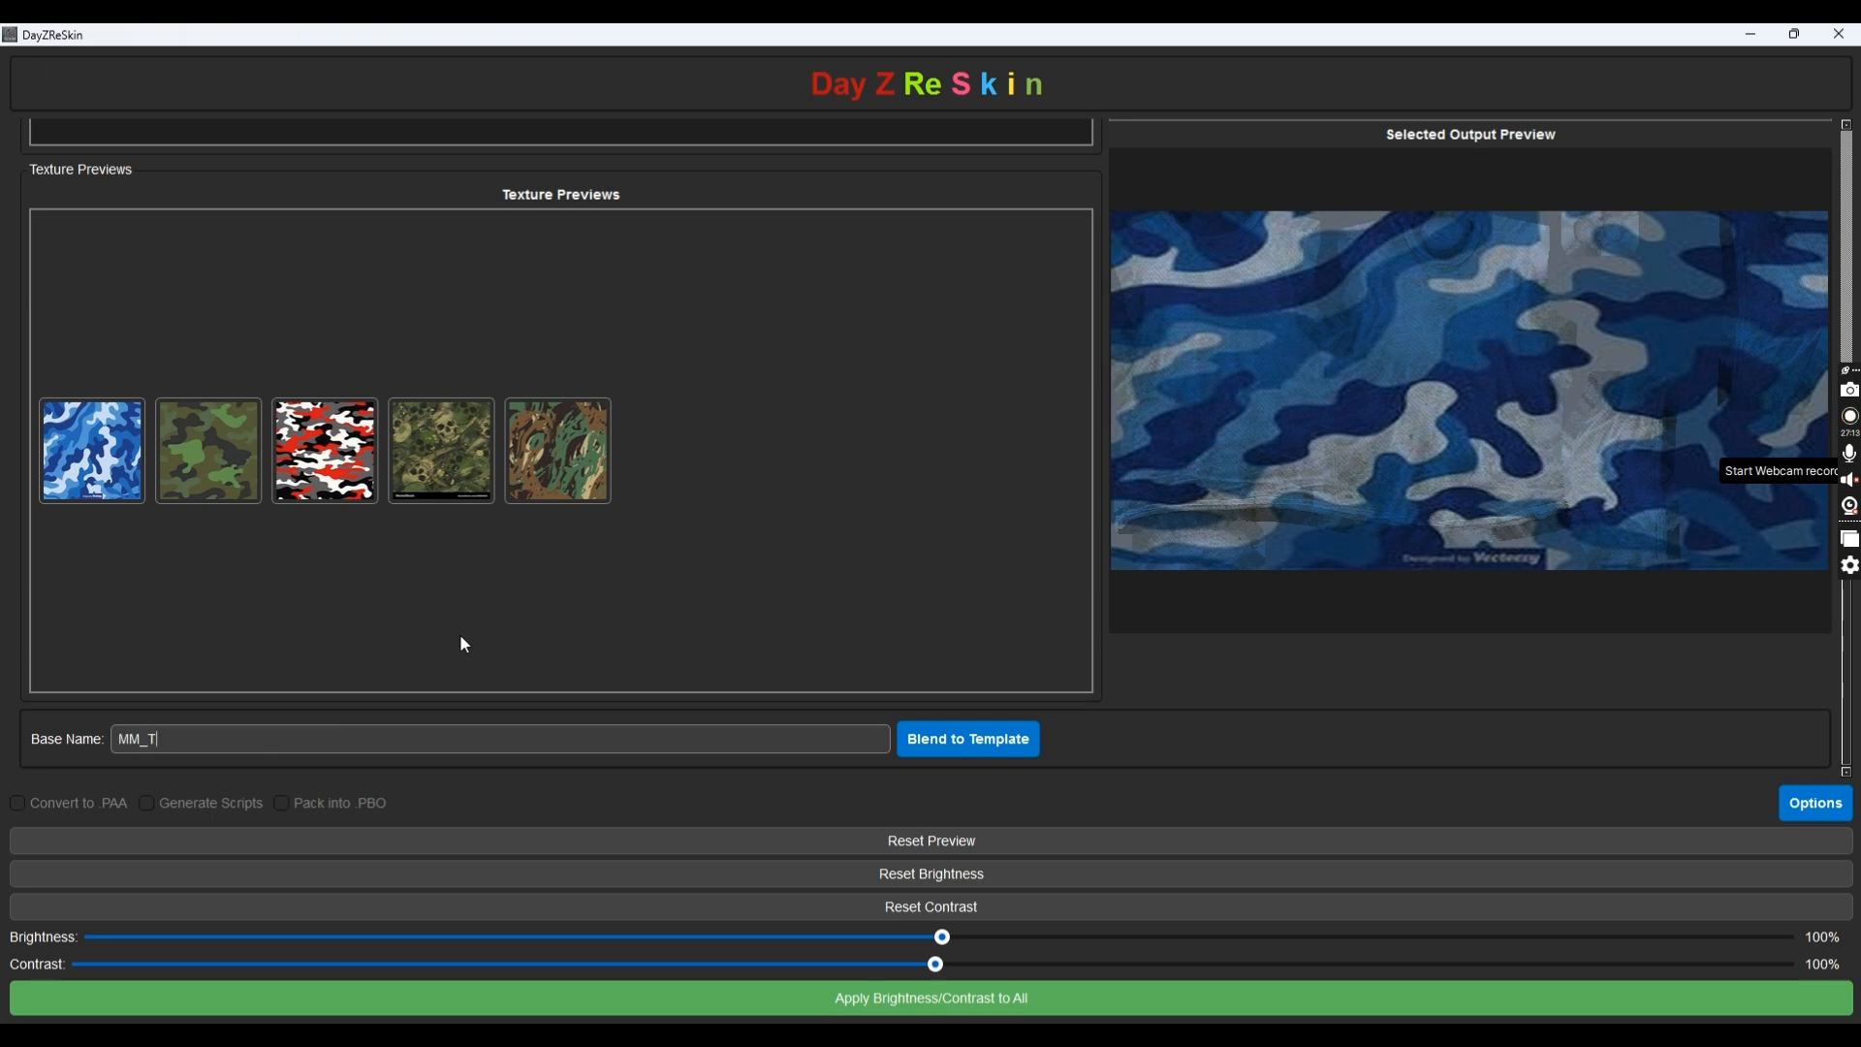
{"action": "type", "text": "Shirt"}
{"action": "left_click", "coordinate": [979, 737]}
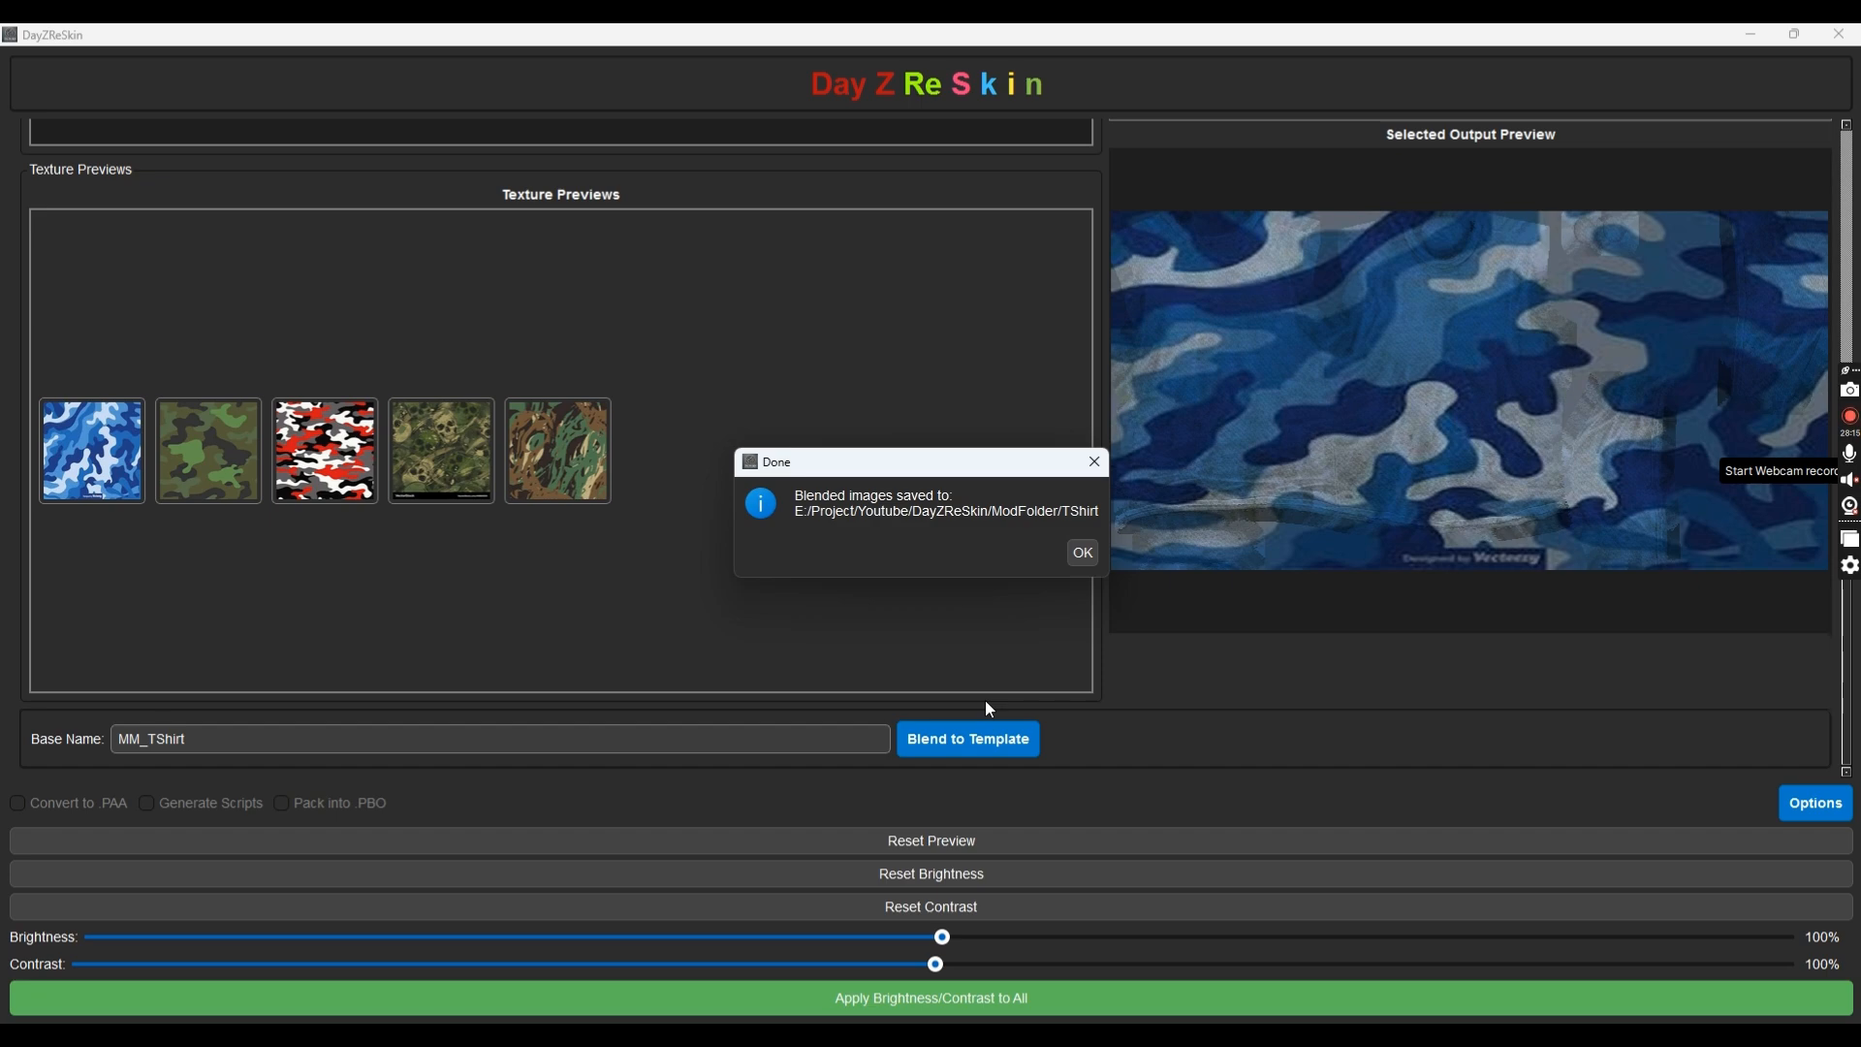
Add yellow 'Test' text to the T-shirt preview and position it
{"action": "left_click", "coordinate": [1086, 556]}
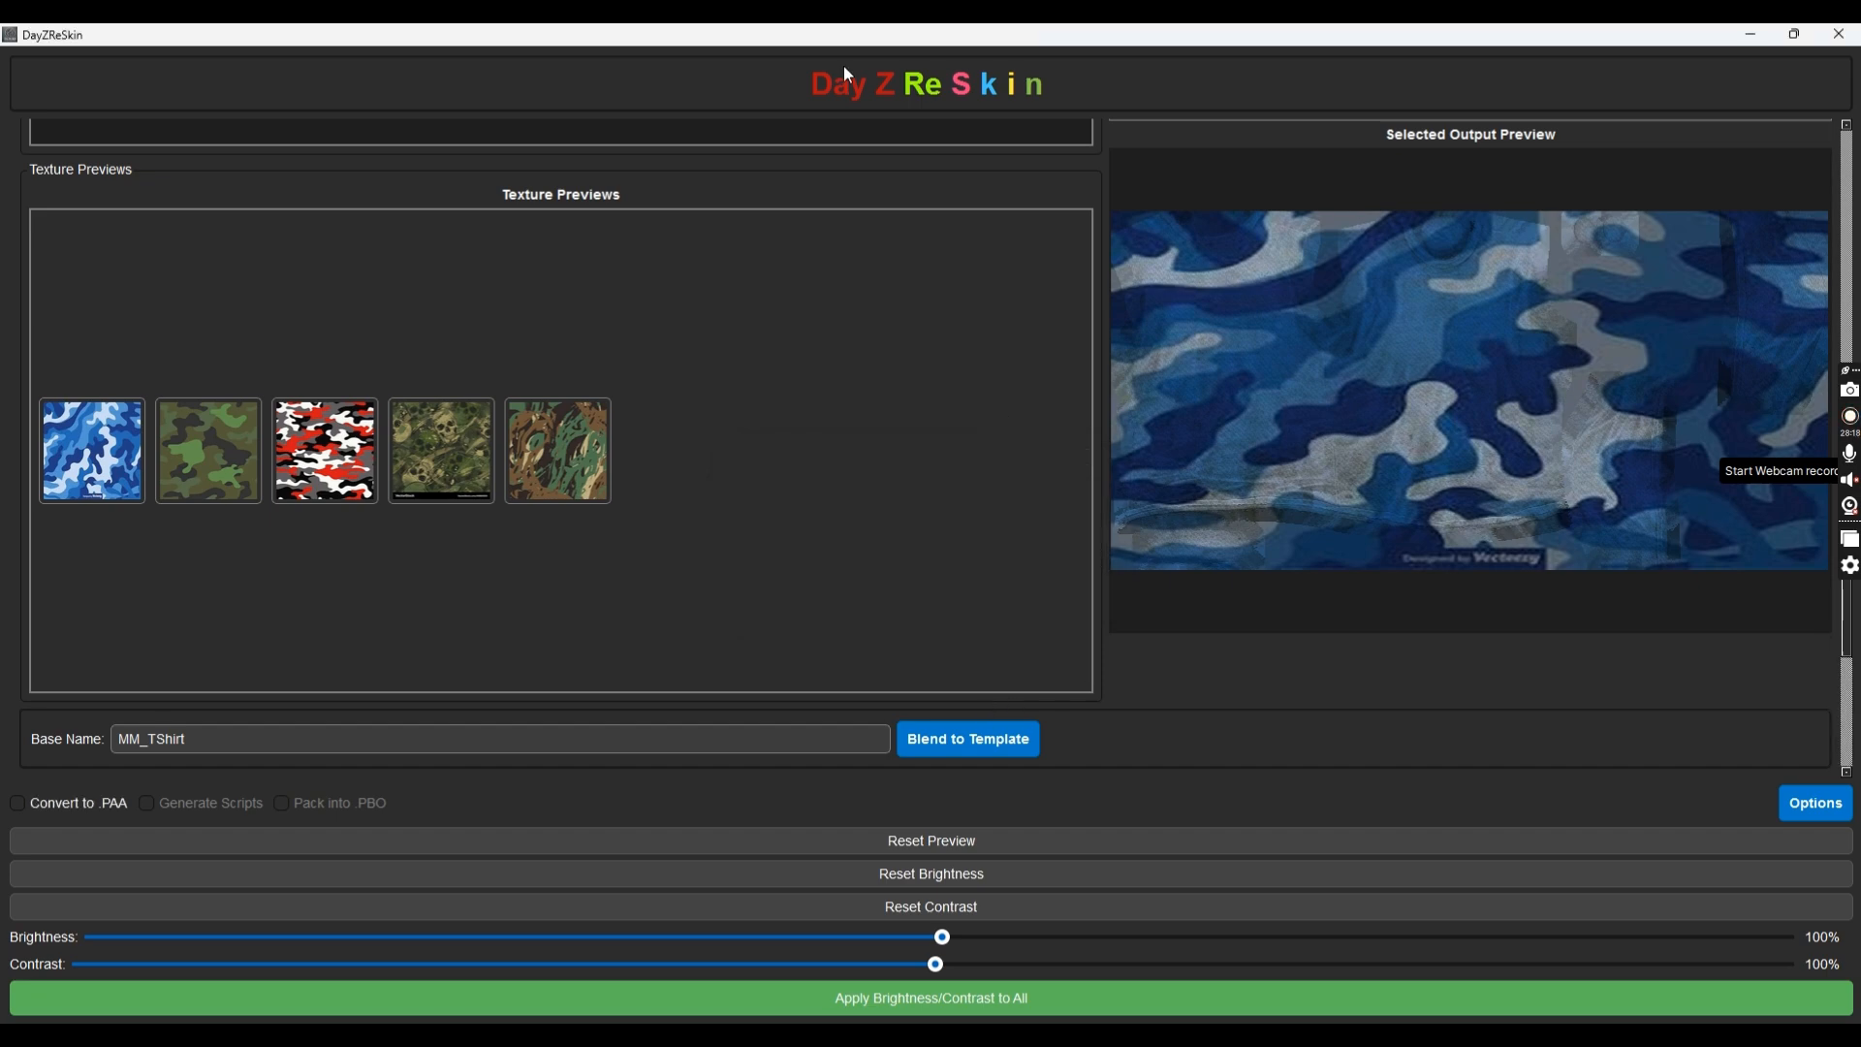
{"action": "scroll", "coordinate": [455, 506], "scroll_direction": "up", "scroll_amount": 5}
{"action": "scroll", "coordinate": [334, 460], "scroll_direction": "down", "scroll_amount": 8}
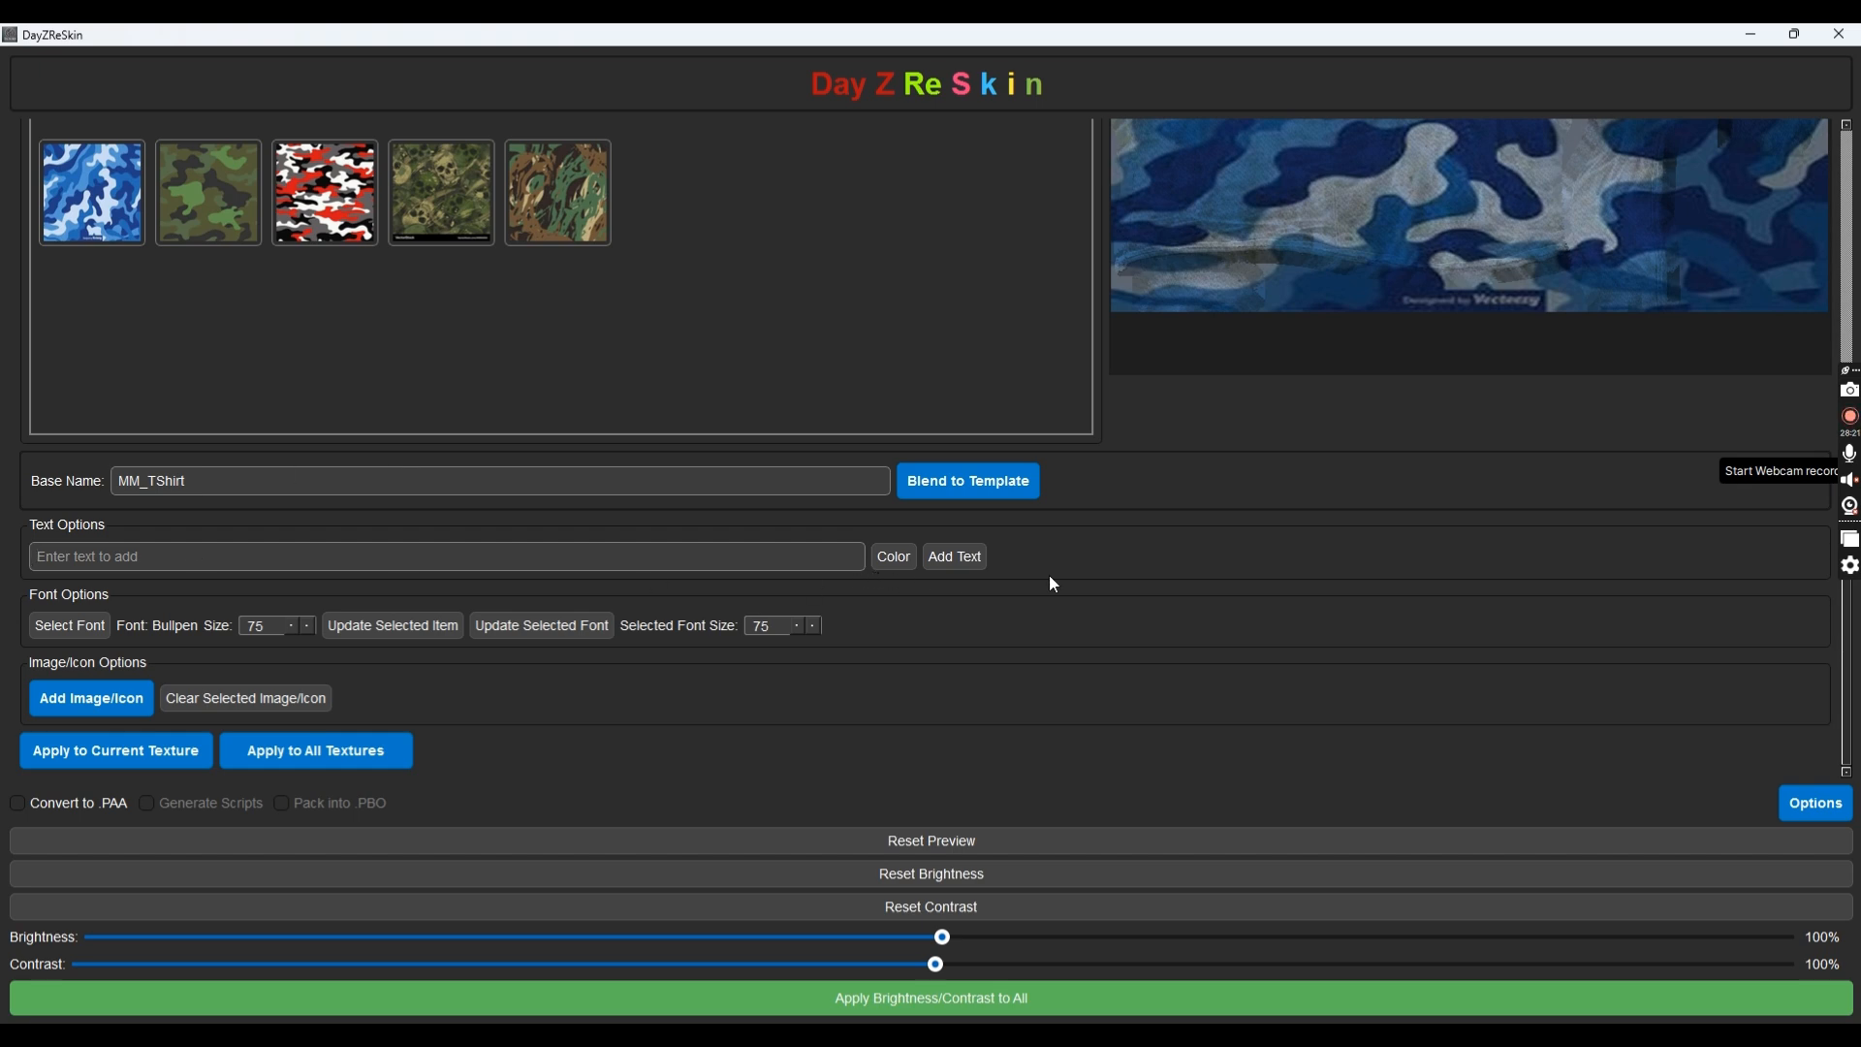
{"action": "type", "text": "Test"}
{"action": "left_click", "coordinate": [894, 556]}
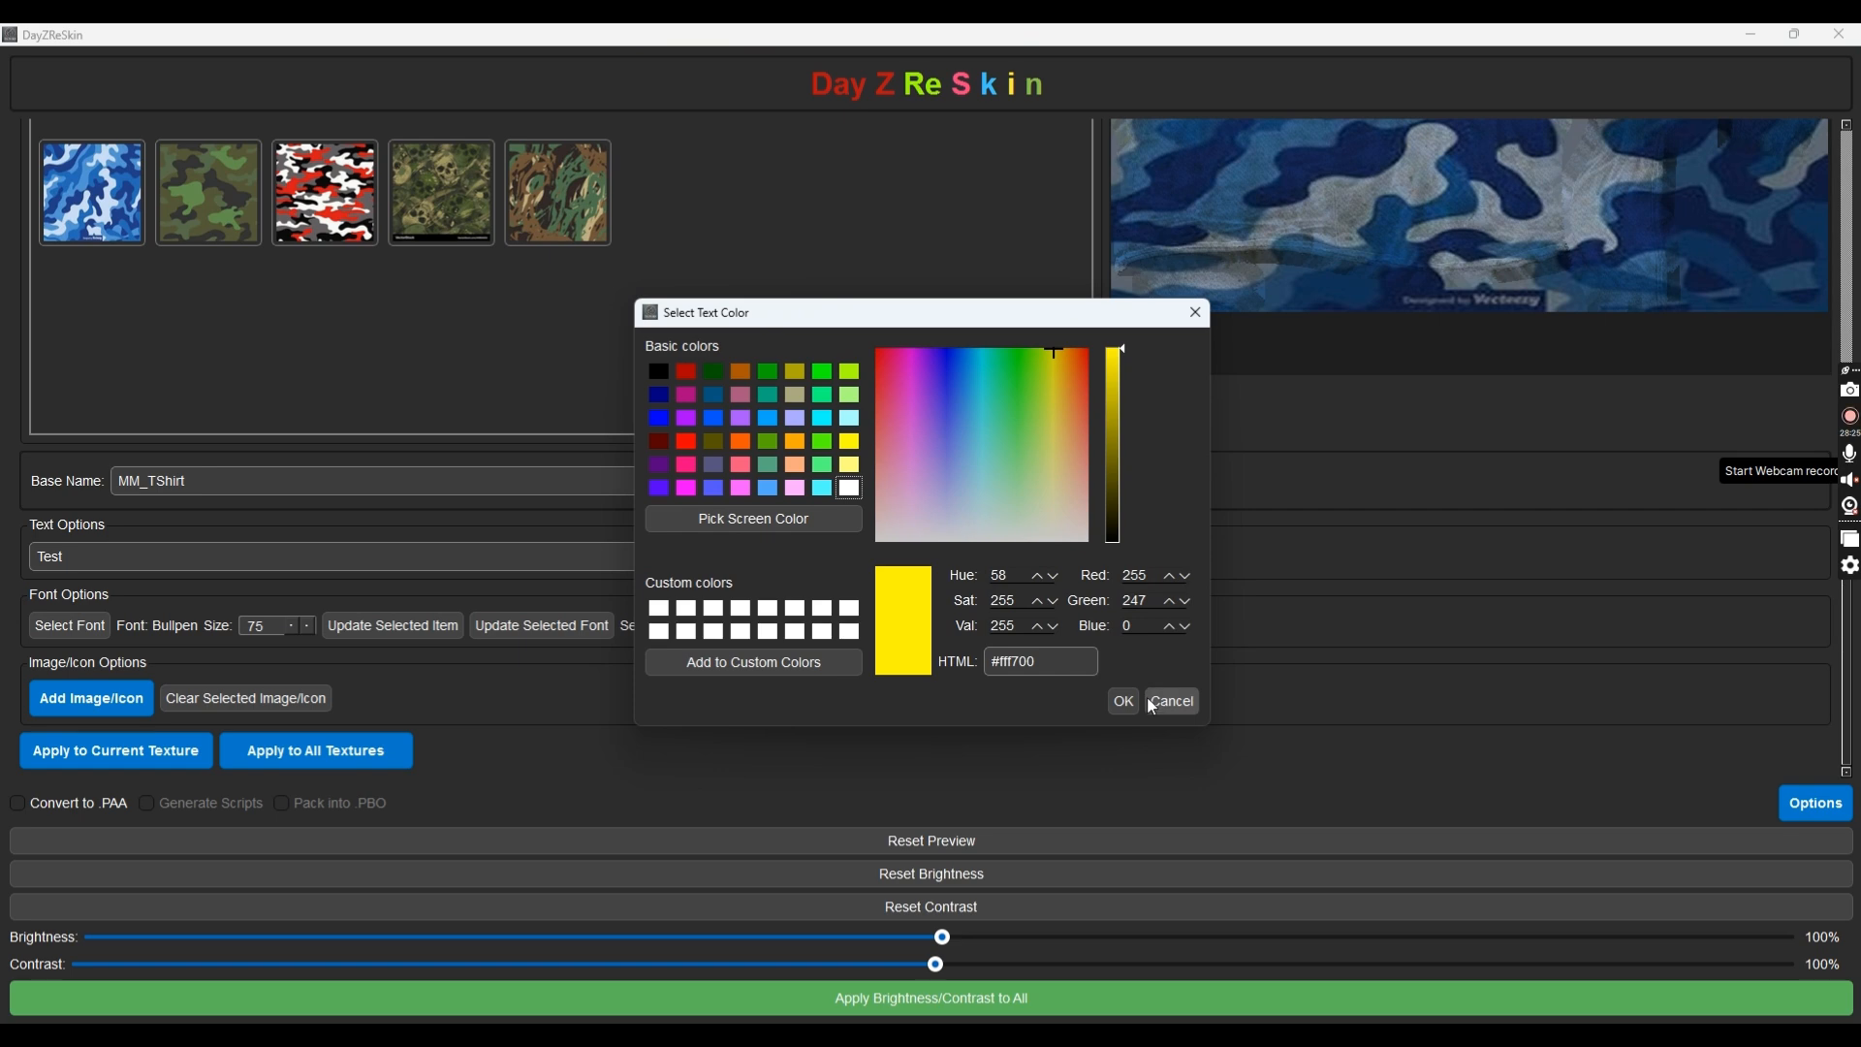
{"action": "left_click", "coordinate": [1124, 701]}
{"action": "left_click", "coordinate": [956, 557]}
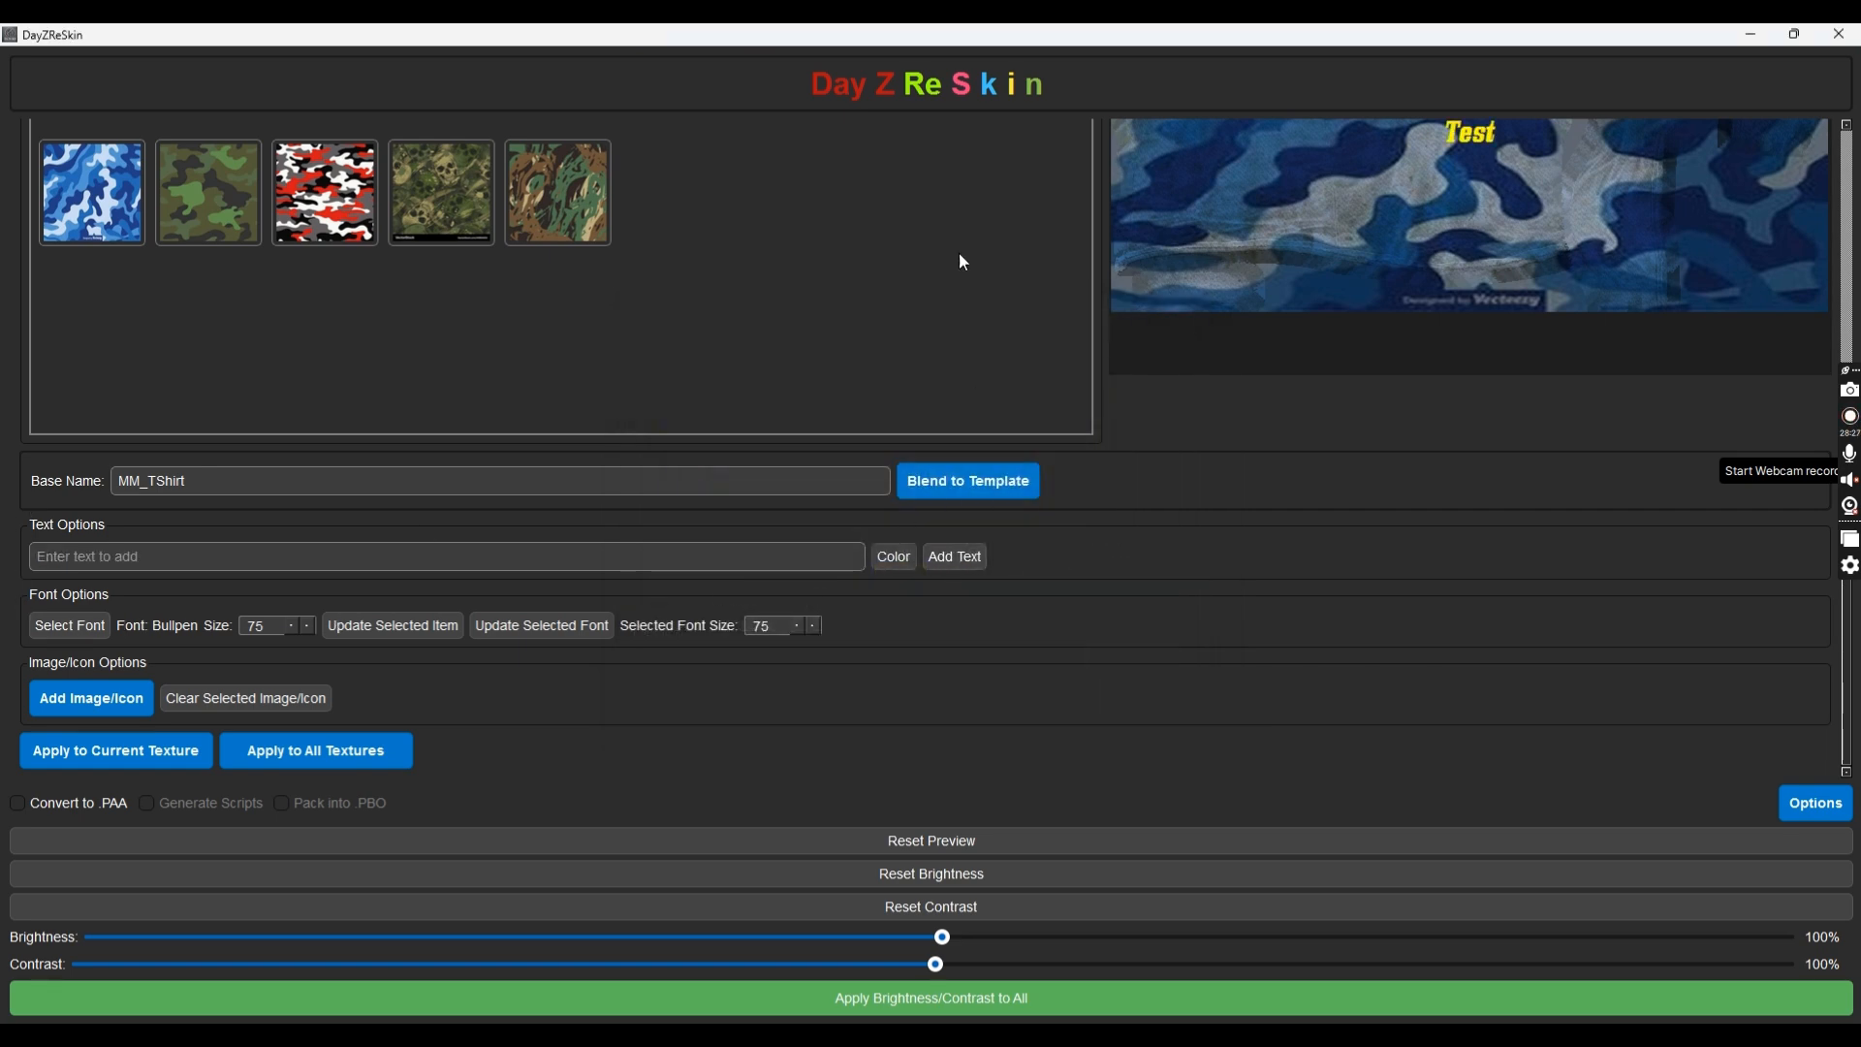
{"action": "scroll", "coordinate": [979, 398], "scroll_direction": "up", "scroll_amount": 3}
{"action": "left_click_drag", "start_coordinate": [1468, 425], "coordinate": [1401, 331]}
Apply the Test text to all five T-shirt textures in ModFolder/TShirt
{"action": "scroll", "coordinate": [1401, 332], "scroll_direction": "up", "scroll_amount": 11}
{"action": "scroll", "coordinate": [1401, 332], "scroll_direction": "up", "scroll_amount": 12}
{"action": "scroll", "coordinate": [1399, 327], "scroll_direction": "up", "scroll_amount": 12}
{"action": "scroll", "coordinate": [1392, 323], "scroll_direction": "up", "scroll_amount": 12}
{"action": "scroll", "coordinate": [1389, 321], "scroll_direction": "up", "scroll_amount": 2}
{"action": "scroll", "coordinate": [786, 515], "scroll_direction": "down", "scroll_amount": 3}
{"action": "left_click", "coordinate": [368, 763]}
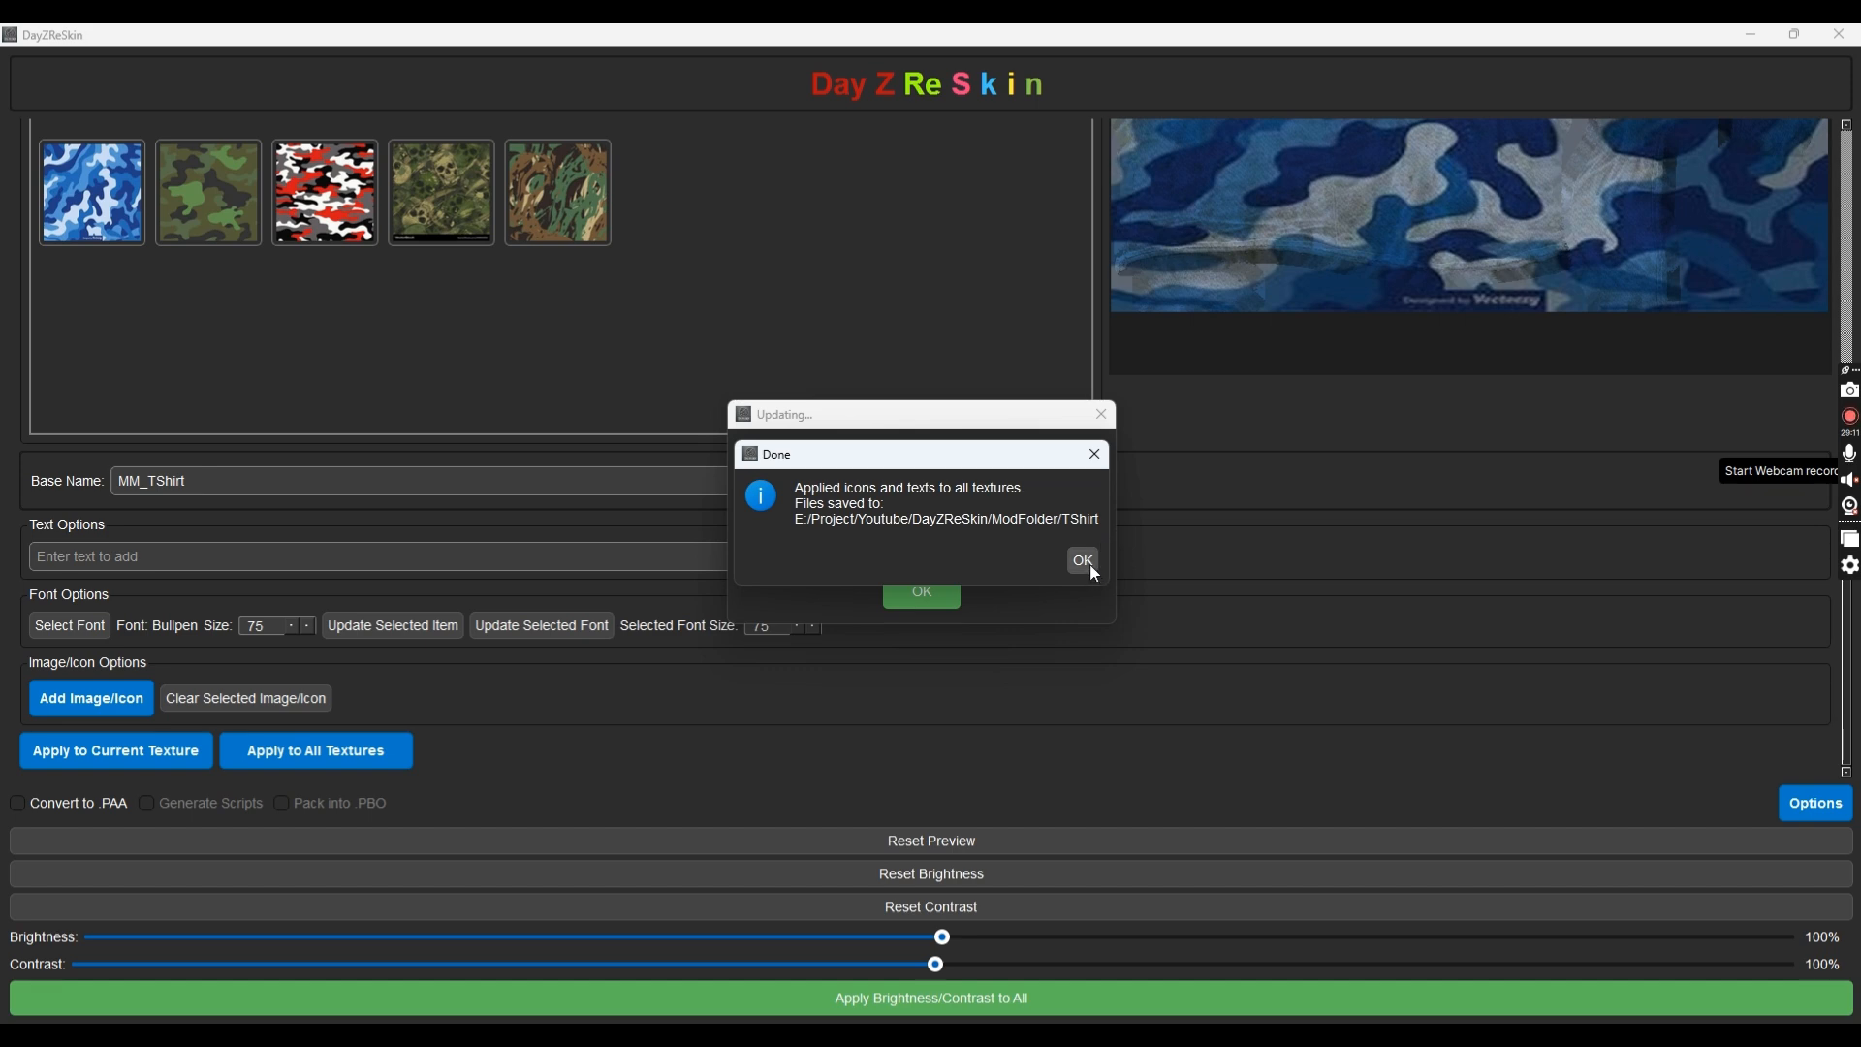
{"action": "left_click", "coordinate": [1083, 561]}
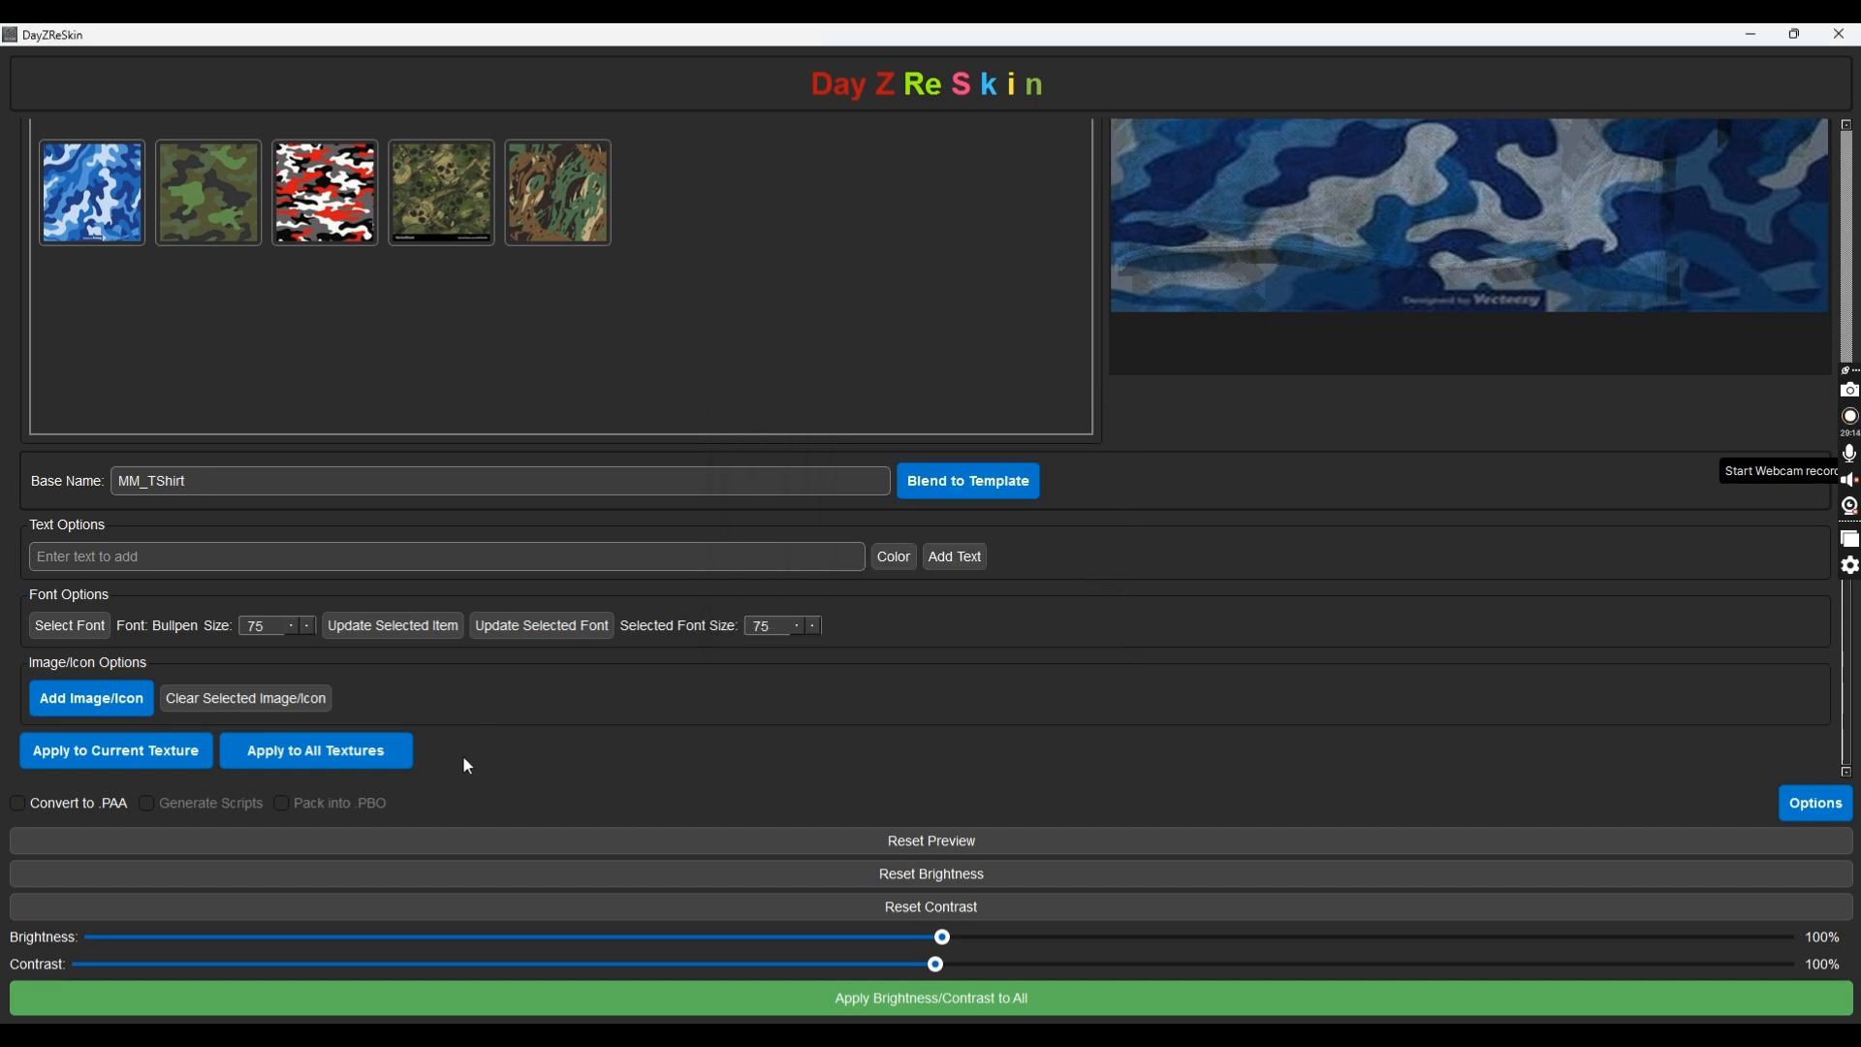
Enable Convert to .PAA, Generate Scripts and Pack into .PBO
{"action": "left_click", "coordinate": [124, 805]}
{"action": "left_click", "coordinate": [253, 761]}
{"action": "left_click", "coordinate": [312, 766]}
Name the mod MutatedTShirt with parent class TShirt_ColorBase
{"action": "left_click", "coordinate": [1814, 762]}
{"action": "left_click", "coordinate": [729, 407]}
{"action": "type", "text": "Mutat"}
{"action": "key", "text": "BackSpace"}
{"action": "key", "text": "BackSpace"}
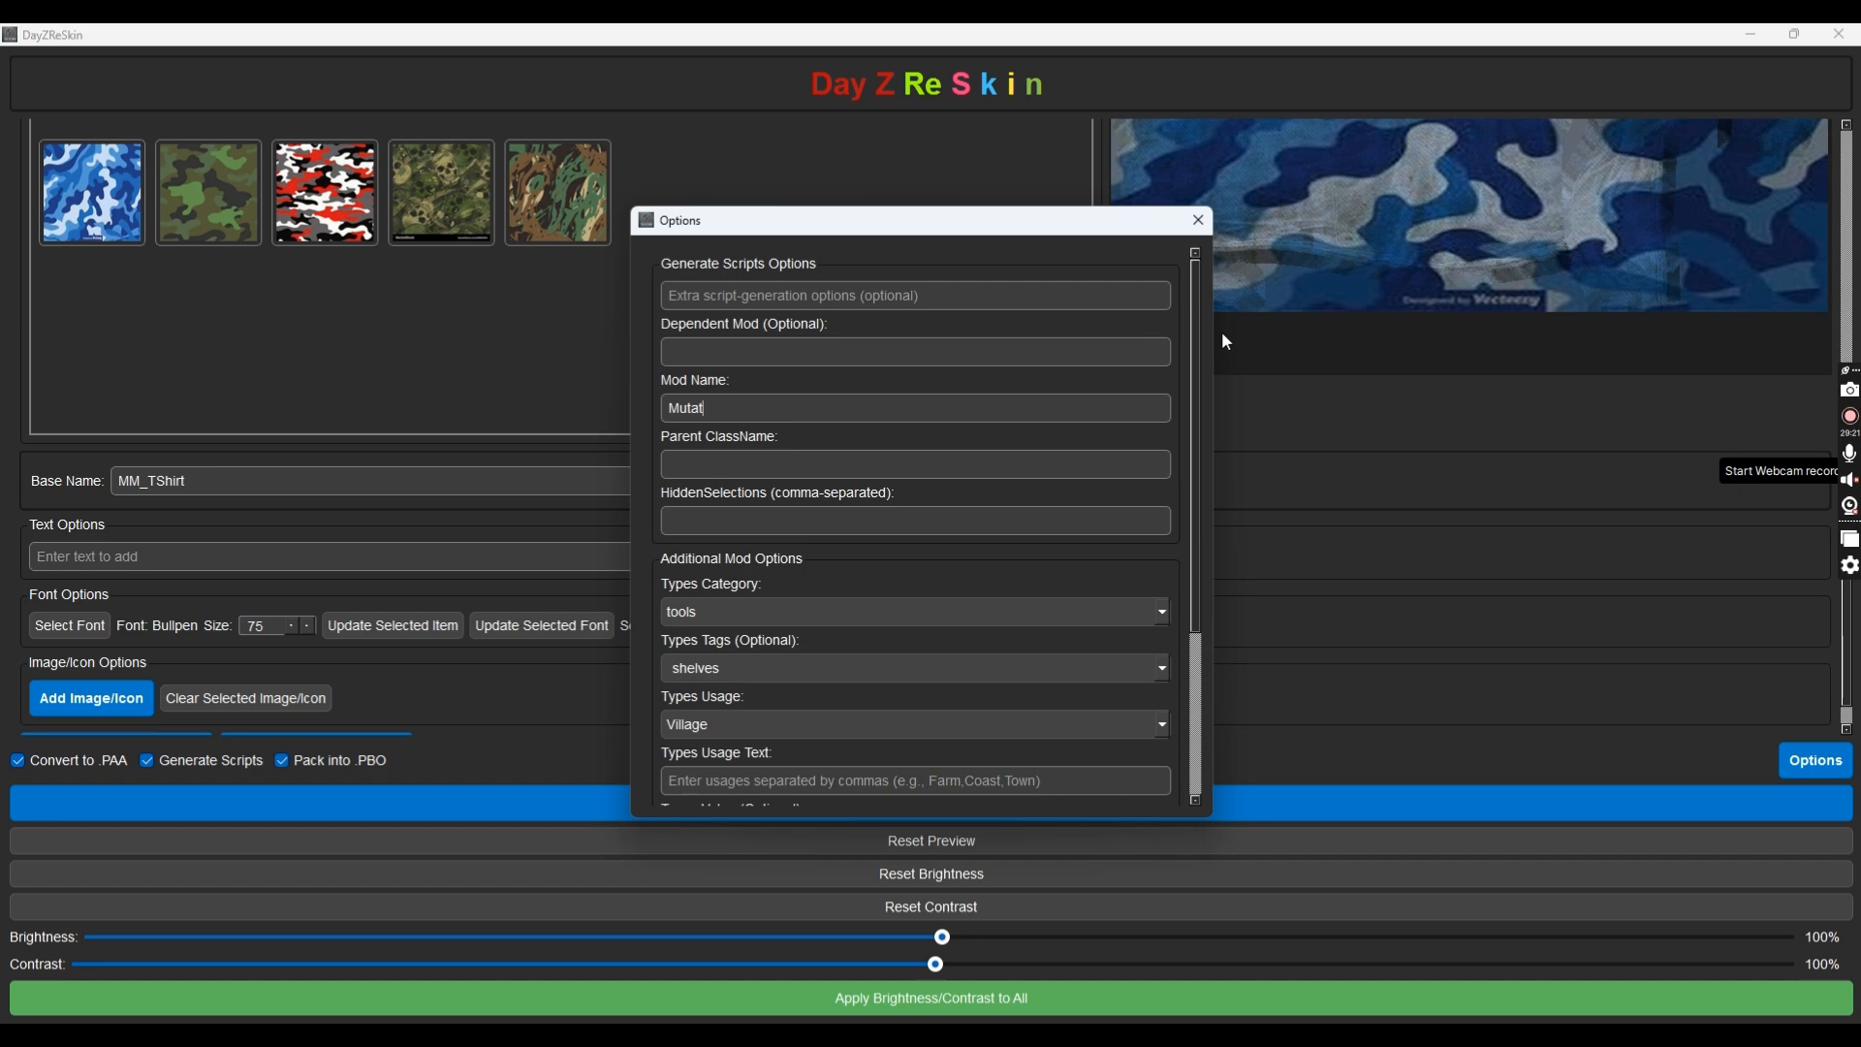
{"action": "type", "text": "tedTShirt"}
{"action": "key", "text": "Tab"}
{"action": "type", "text": "C"}
{"action": "key", "text": "BackSpace"}
{"action": "type", "text": "TShirt_ColorBase"}
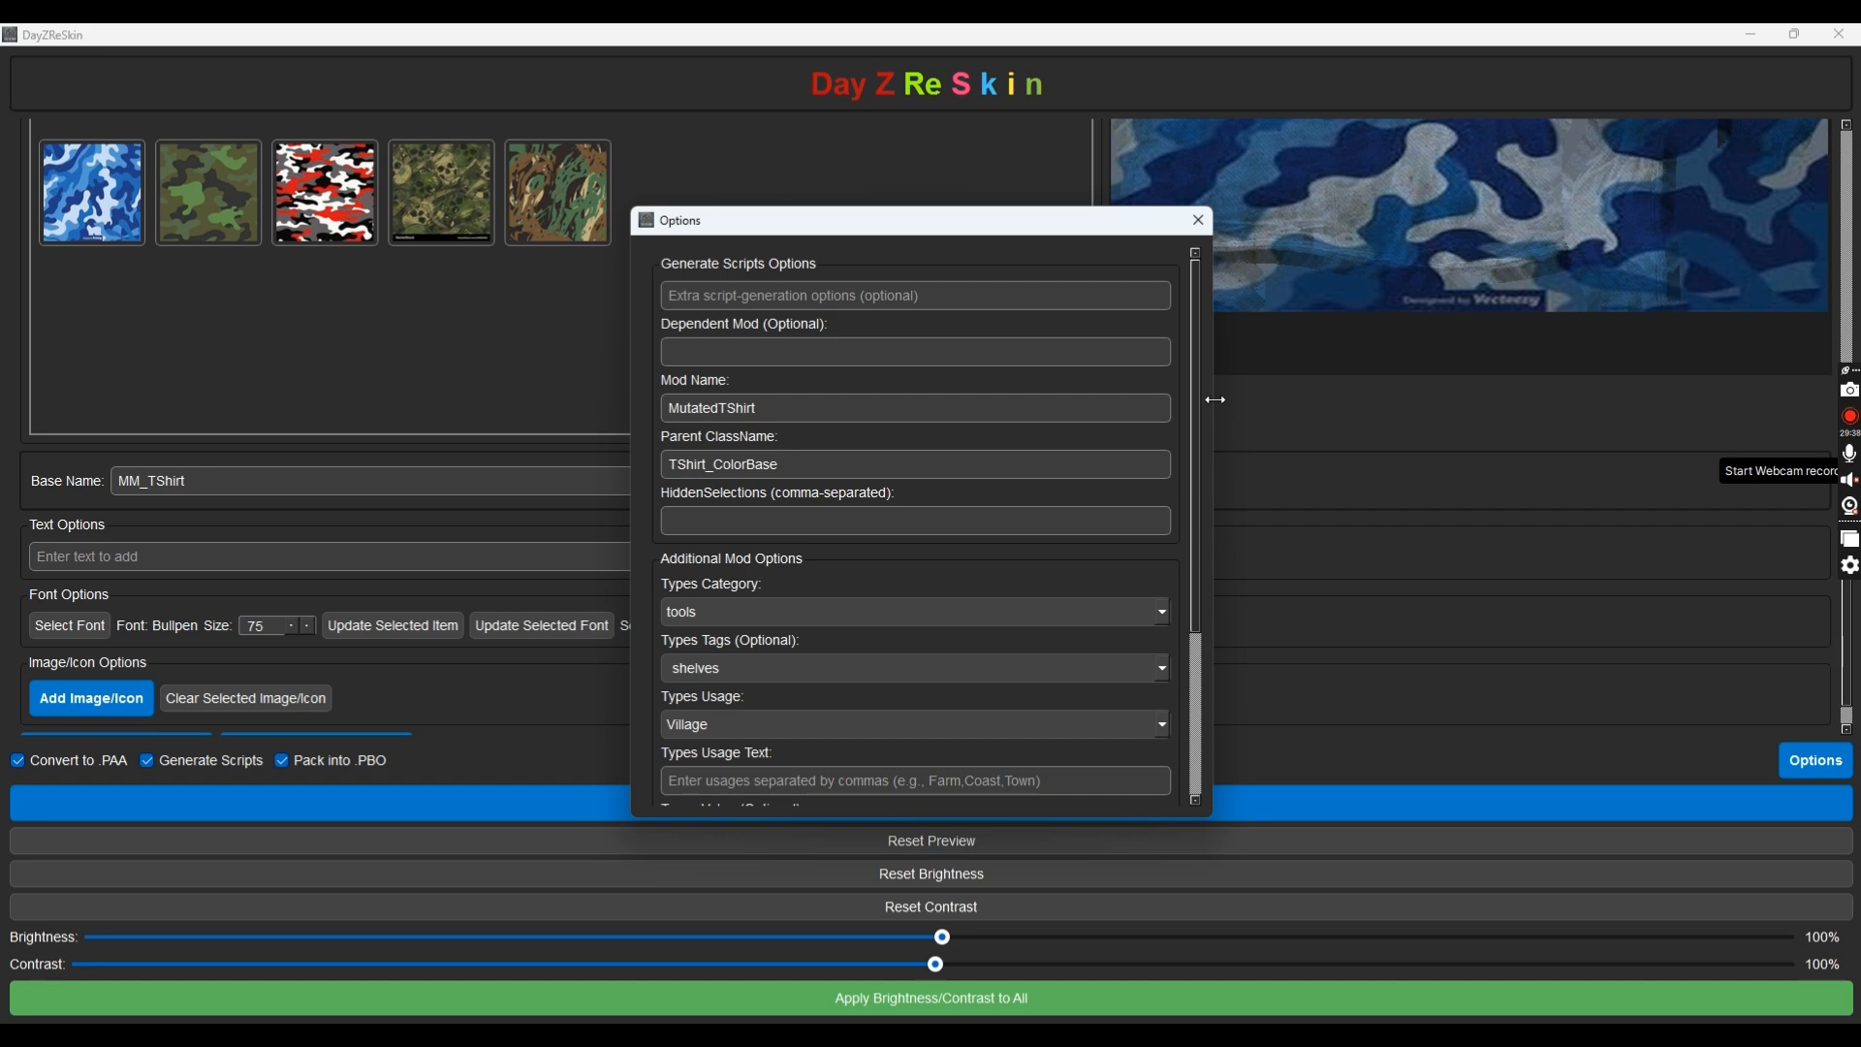
Set hidden selections to camoGround, camoMale, camoFemale, personality
{"action": "key", "text": "alt+Tab"}
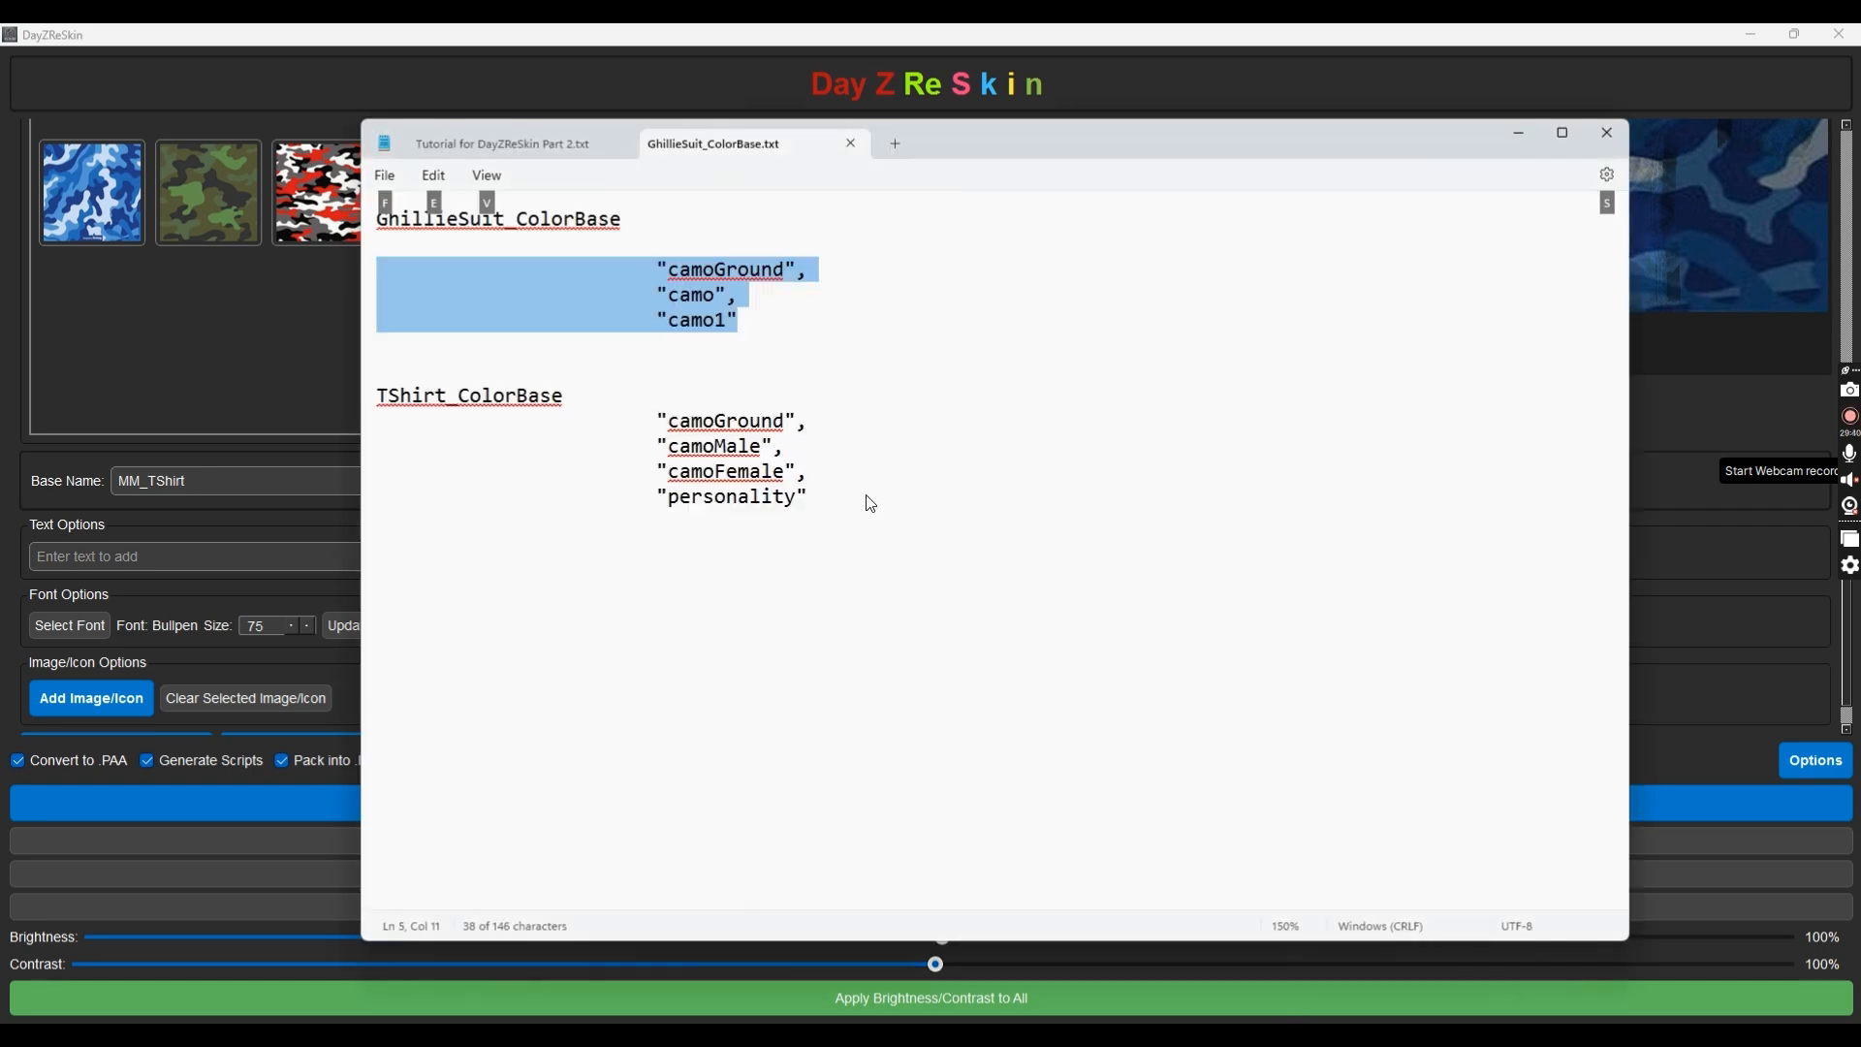
{"action": "left_click", "coordinate": [1520, 137]}
{"action": "left_click", "coordinate": [753, 511]}
{"action": "type", "text": "camoGrou"}
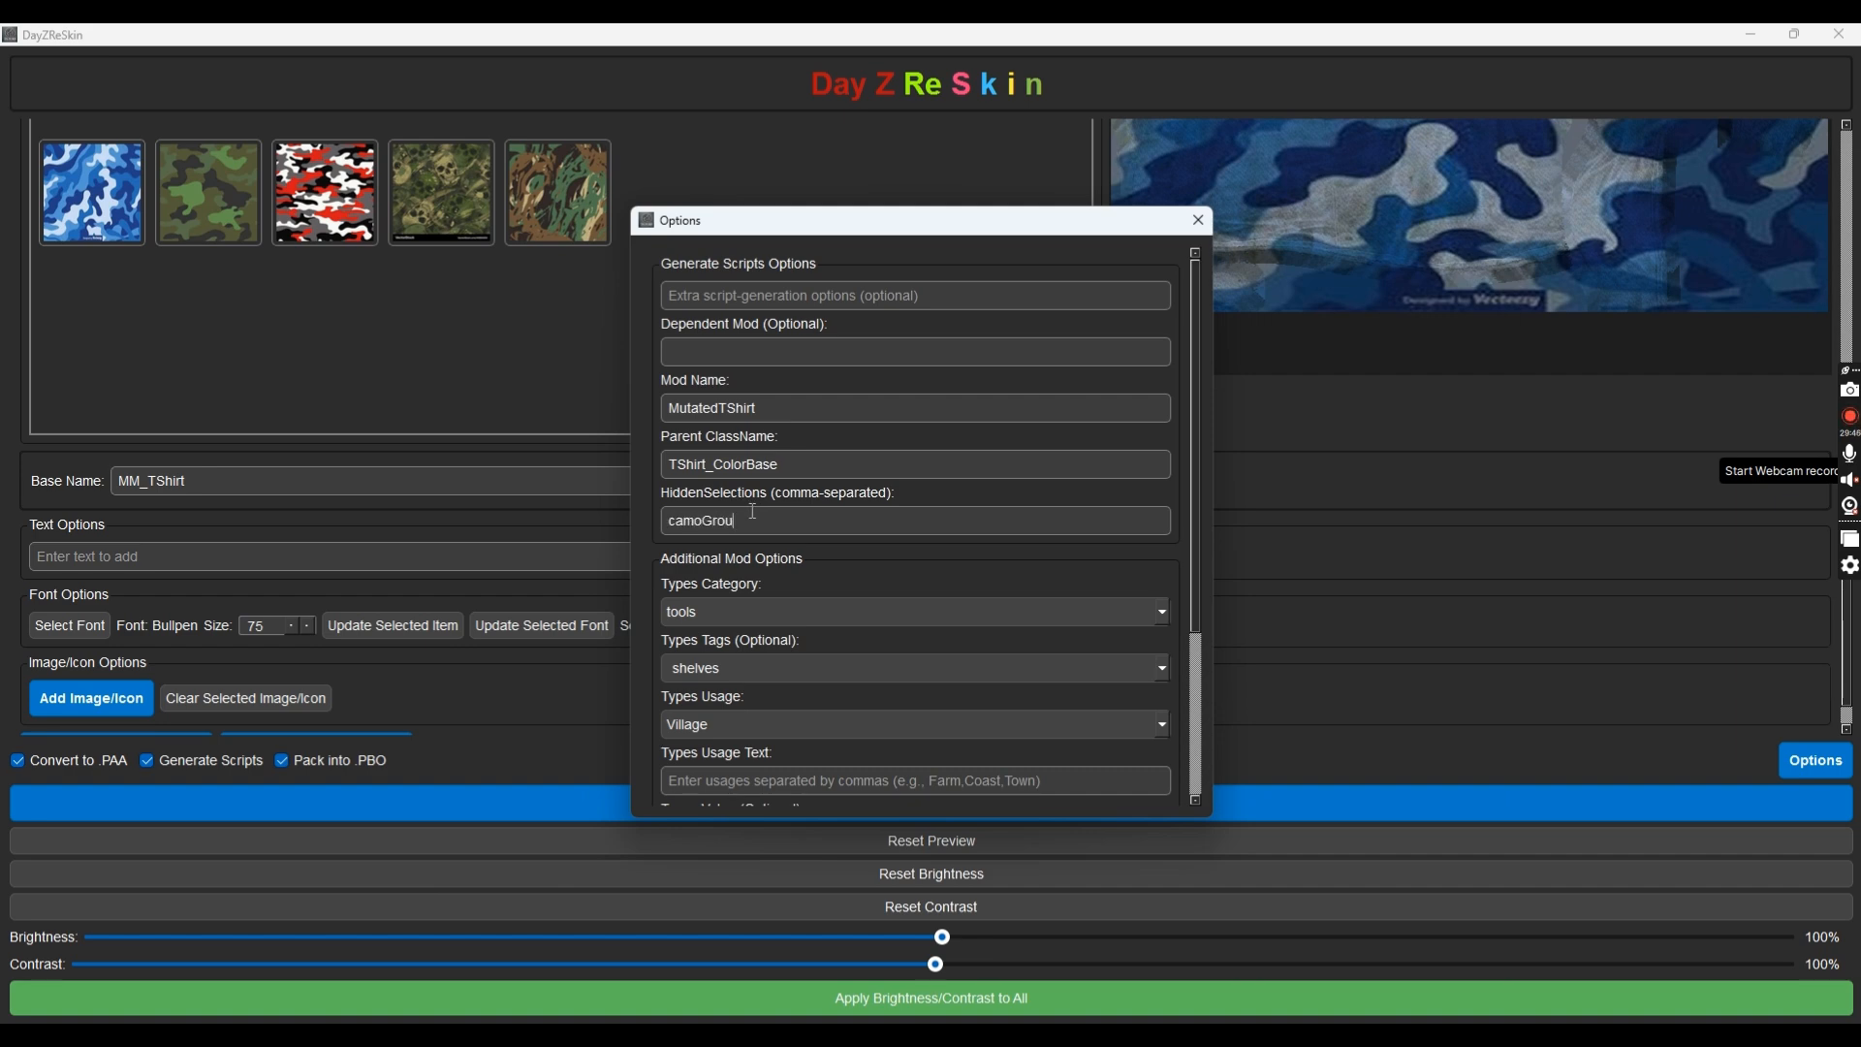
{"action": "type", "text": "nd, camoMale, camoFemale, perso"}
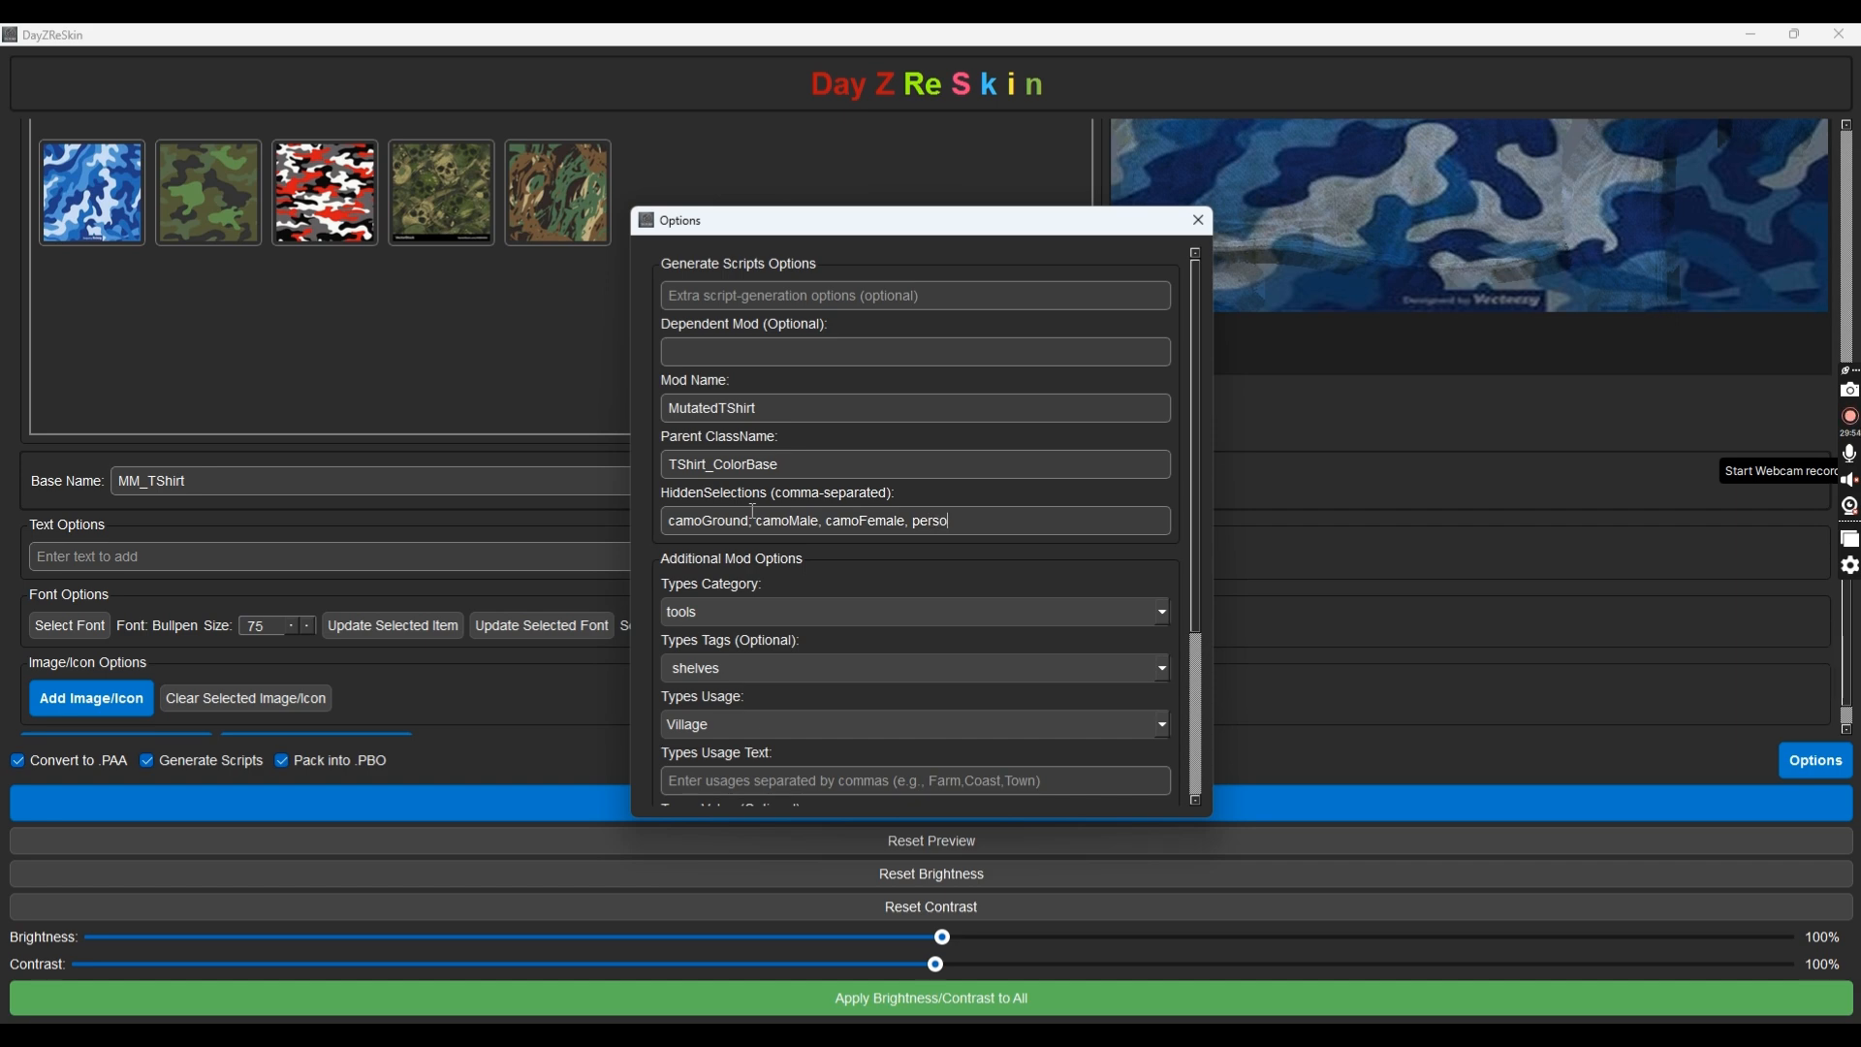
{"action": "type", "text": "nality"}
Set the usage text to 'Town, Farm, Military'
{"action": "scroll", "coordinate": [808, 618], "scroll_direction": "up", "scroll_amount": 1}
{"action": "scroll", "coordinate": [750, 669], "scroll_direction": "up", "scroll_amount": 1}
{"action": "scroll", "coordinate": [783, 723], "scroll_direction": "up", "scroll_amount": 4}
{"action": "scroll", "coordinate": [782, 723], "scroll_direction": "down", "scroll_amount": 4}
{"action": "scroll", "coordinate": [776, 746], "scroll_direction": "down", "scroll_amount": 1}
{"action": "scroll", "coordinate": [759, 758], "scroll_direction": "down", "scroll_amount": 1}
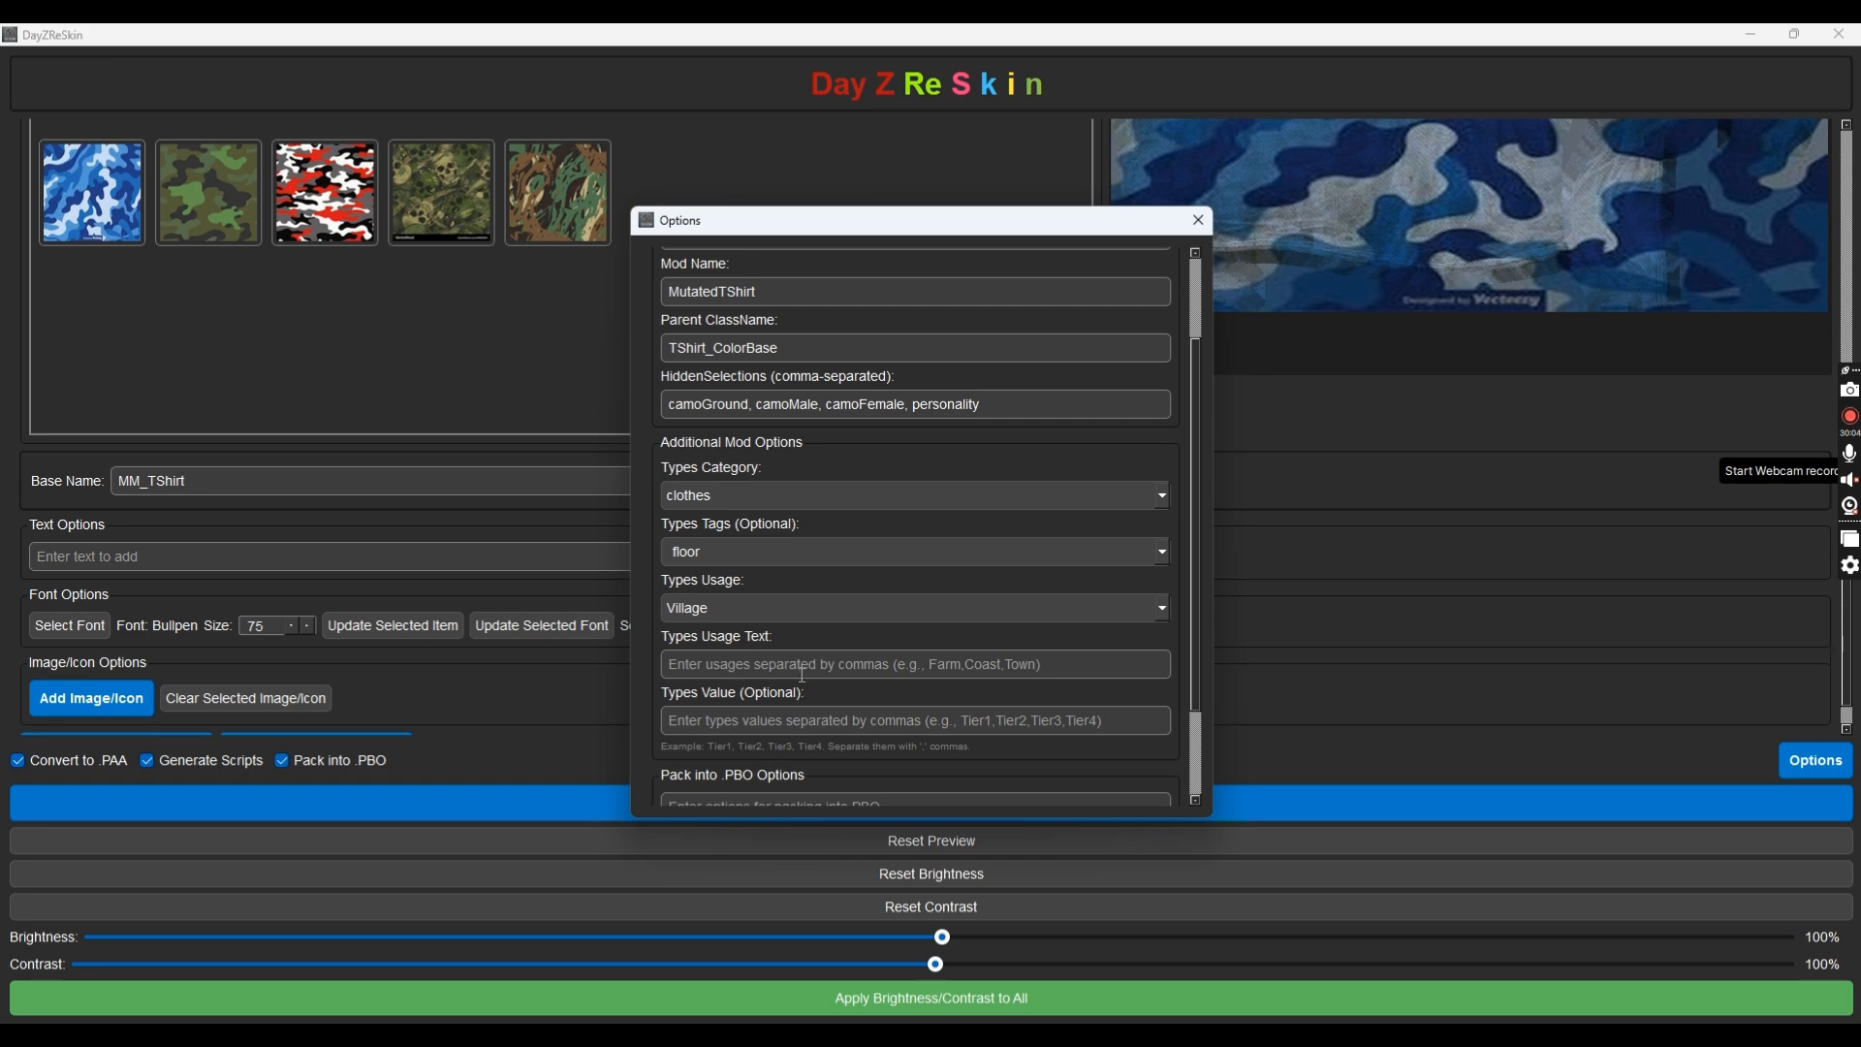
{"action": "left_click", "coordinate": [762, 667]}
{"action": "type", "text": "To"}
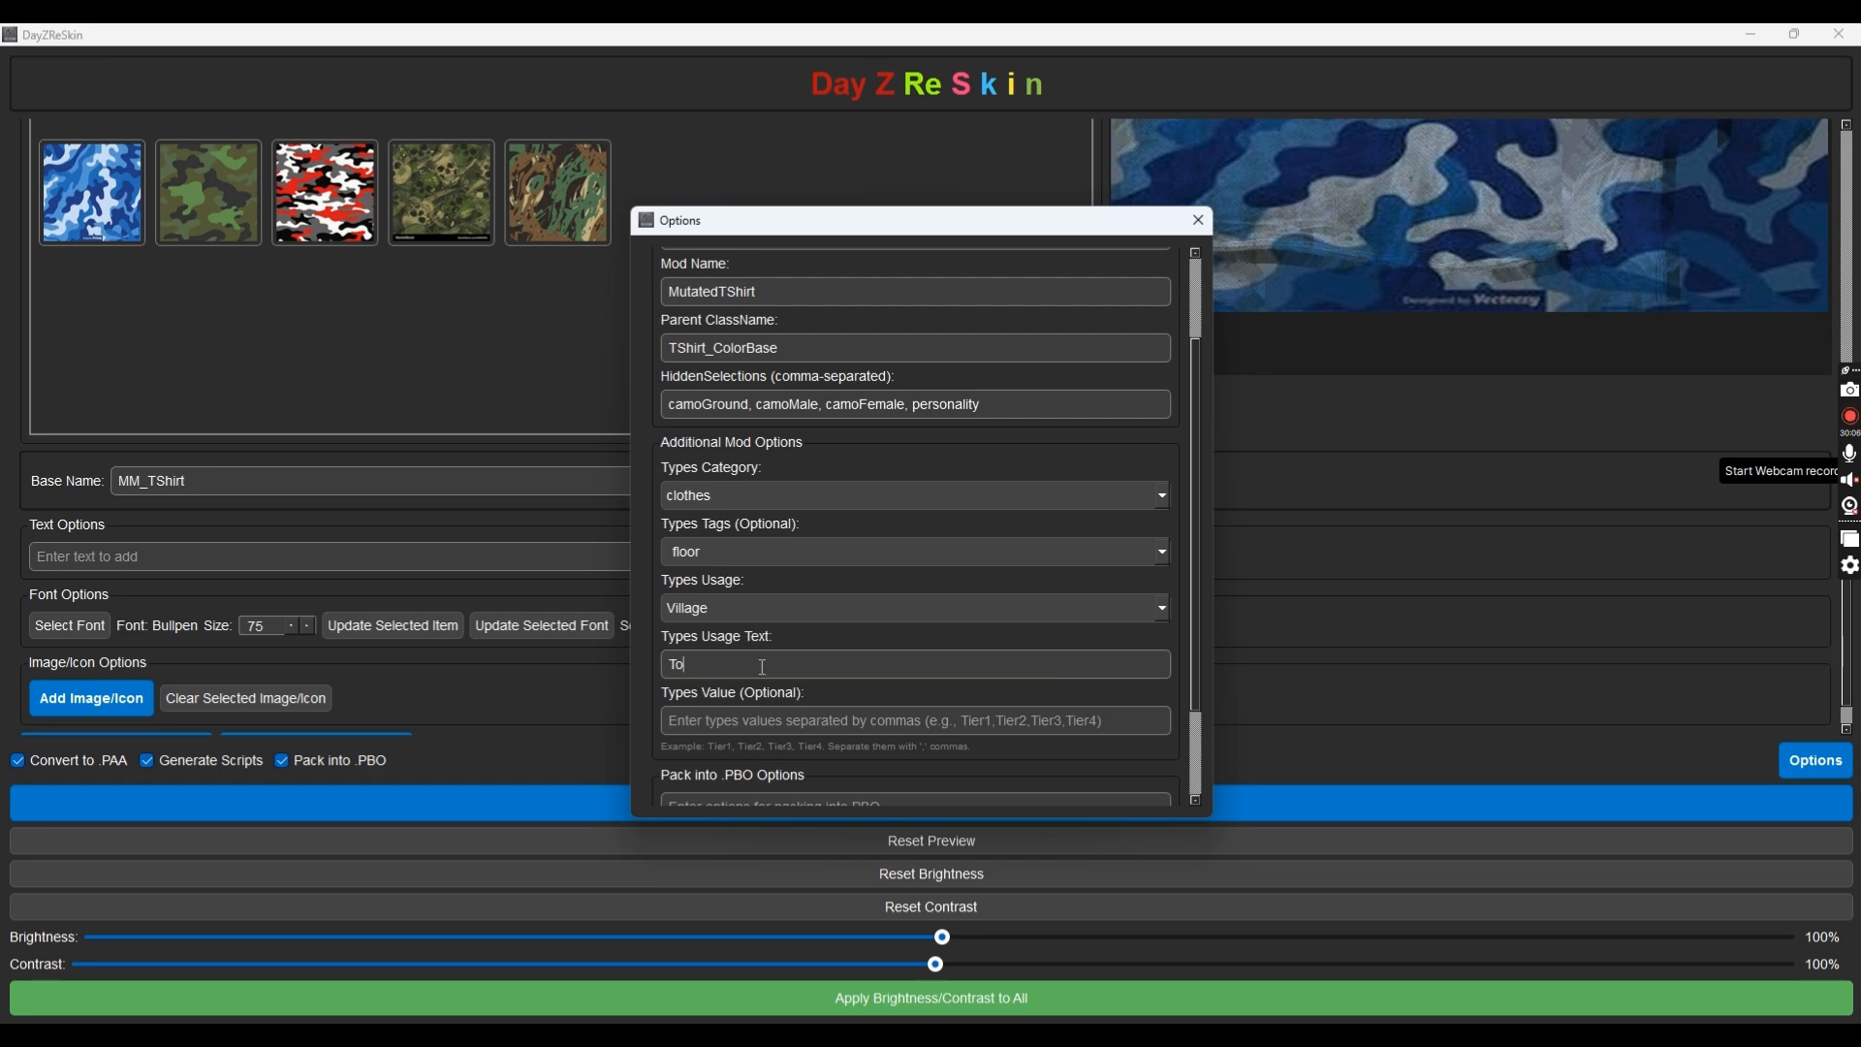
{"action": "type", "text": "wn, Farm, Military"}
{"action": "scroll", "coordinate": [1075, 748], "scroll_direction": "down", "scroll_amount": 2}
{"action": "scroll", "coordinate": [1009, 665], "scroll_direction": "down", "scroll_amount": 2}
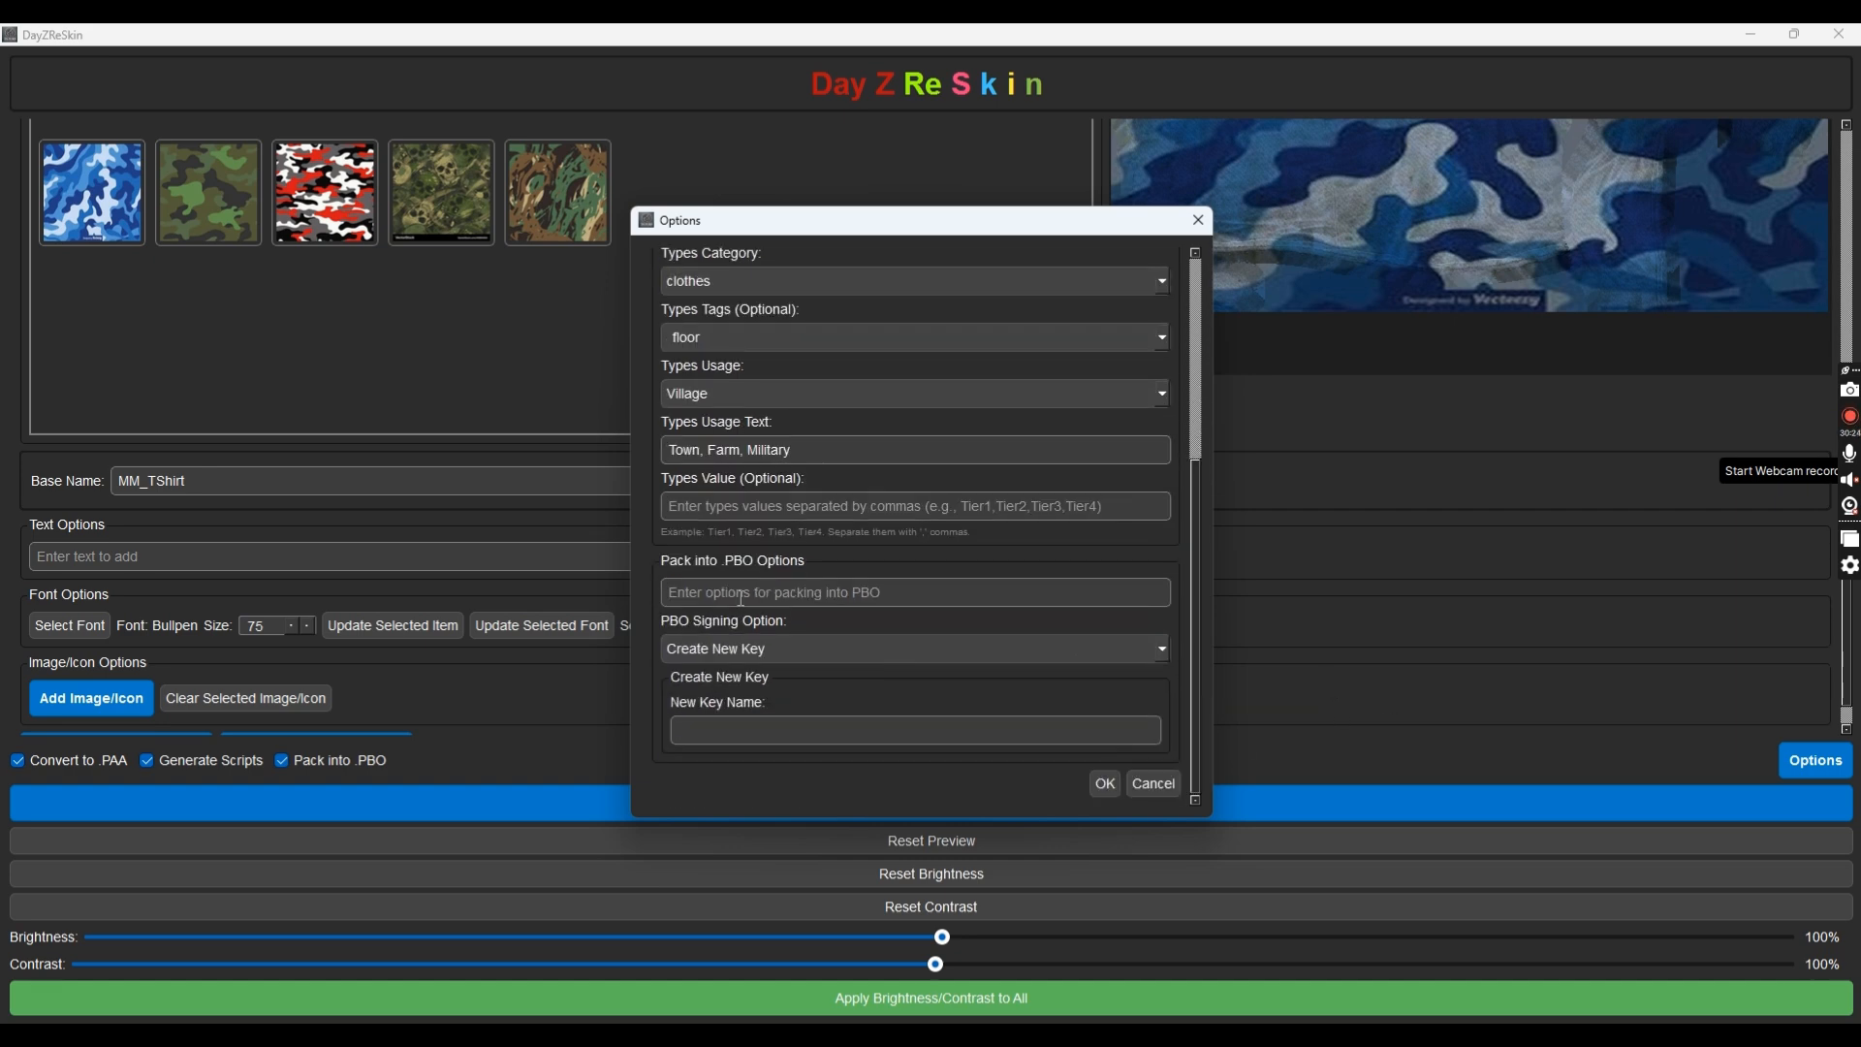
Sign with an existing key, using E:/Keys/Mutated.biprivatekey as the private key
{"action": "left_click", "coordinate": [805, 647]}
{"action": "left_click", "coordinate": [748, 686]}
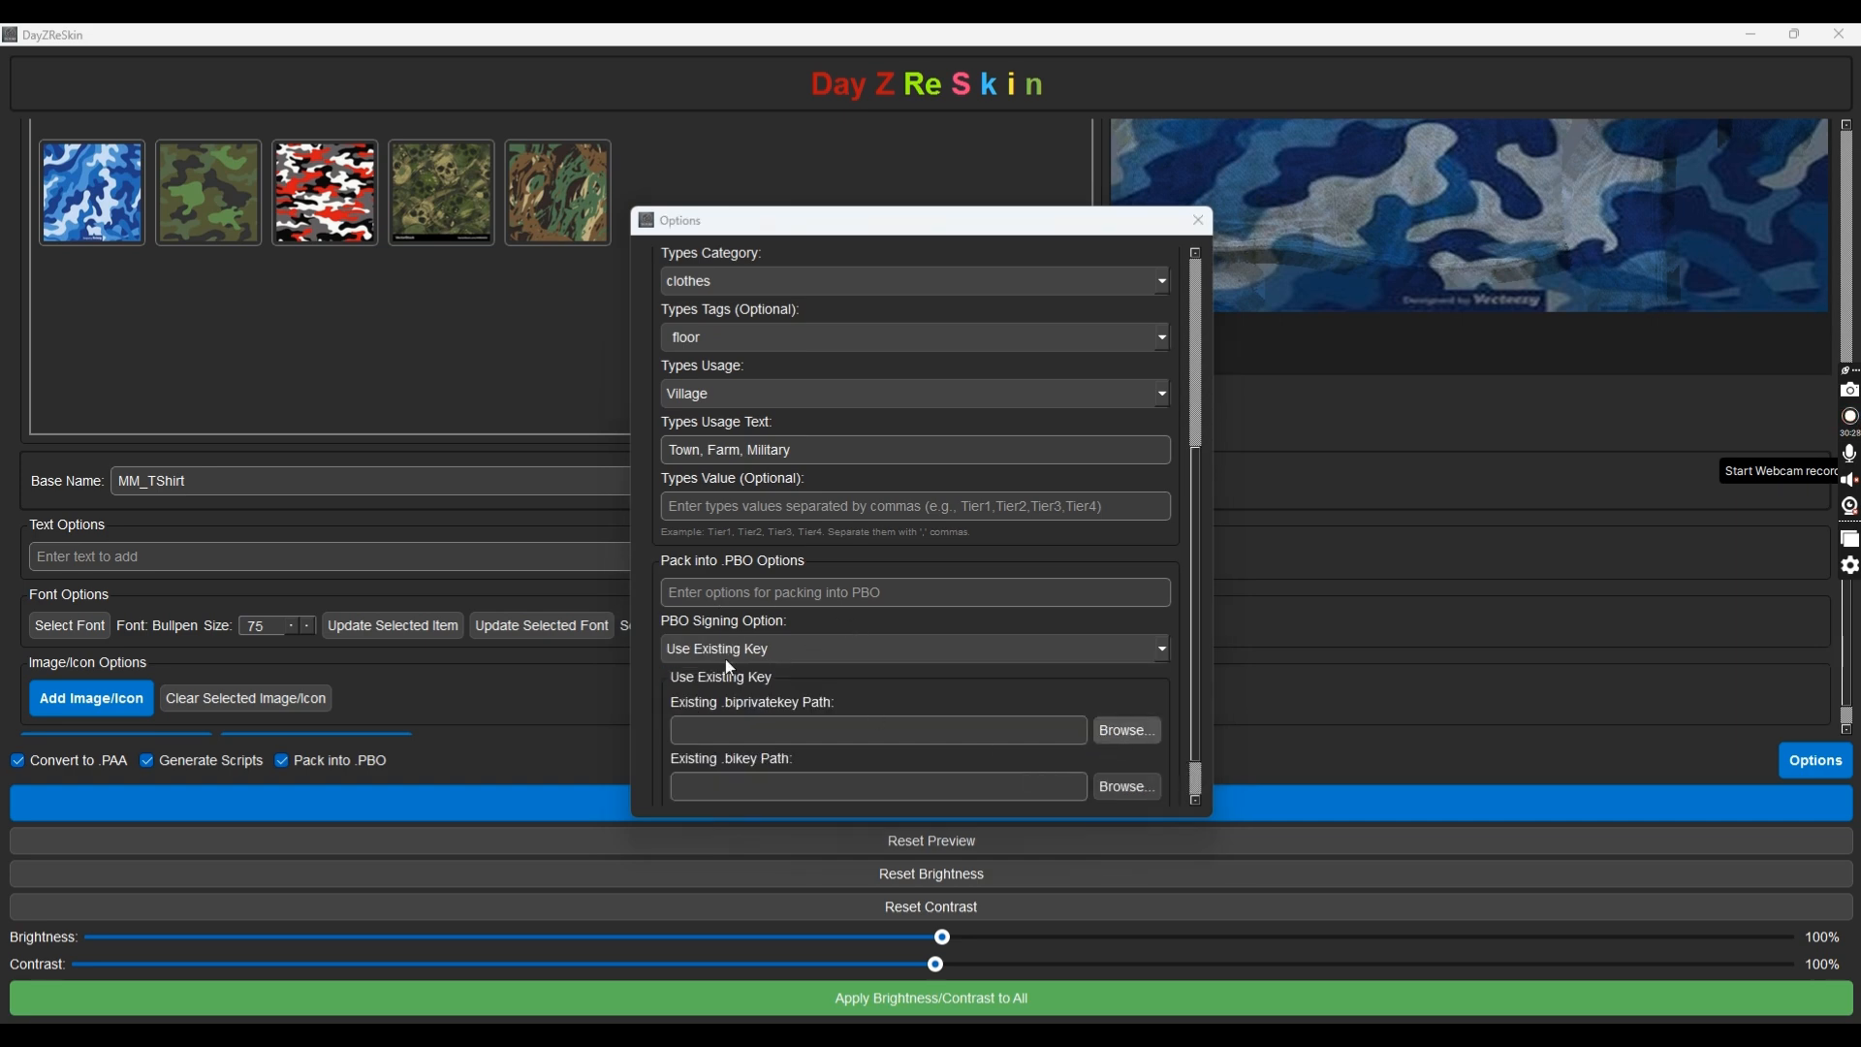
{"action": "left_click", "coordinate": [1128, 730]}
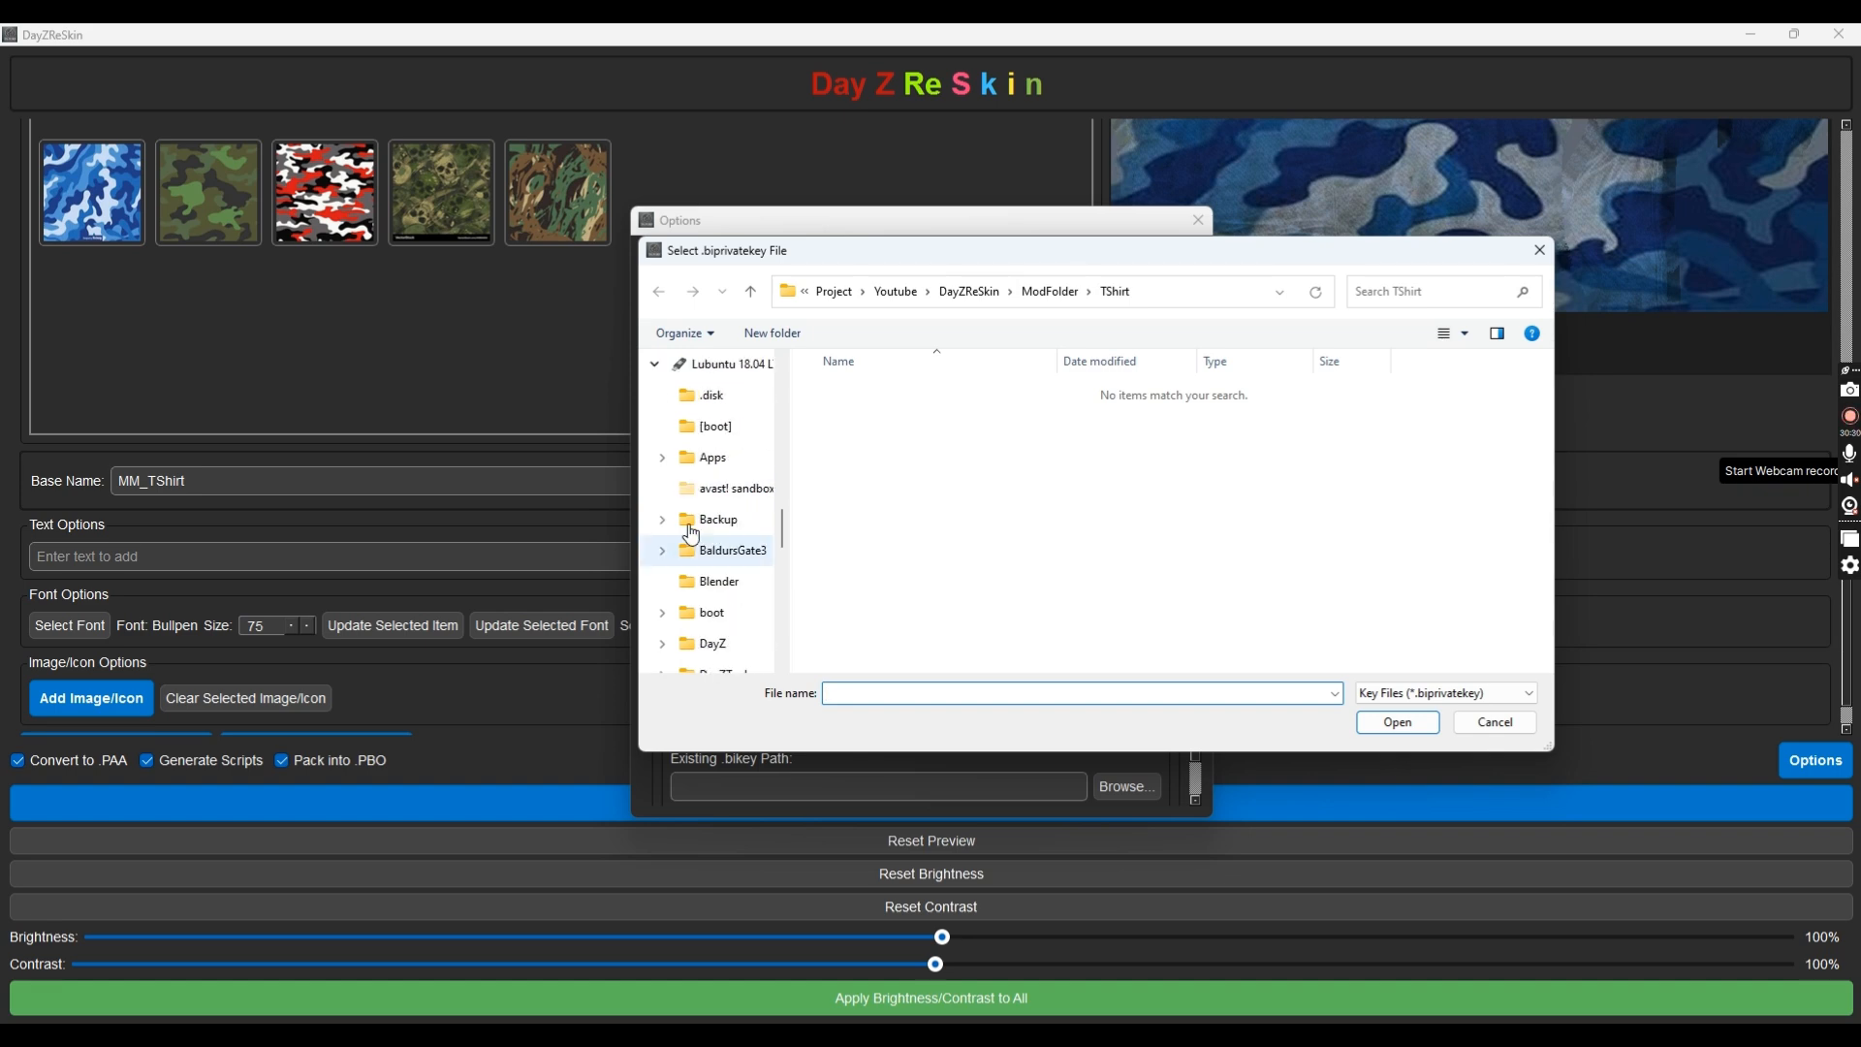
{"action": "scroll", "coordinate": [683, 556], "scroll_direction": "up", "scroll_amount": 10}
{"action": "left_click", "coordinate": [704, 611]}
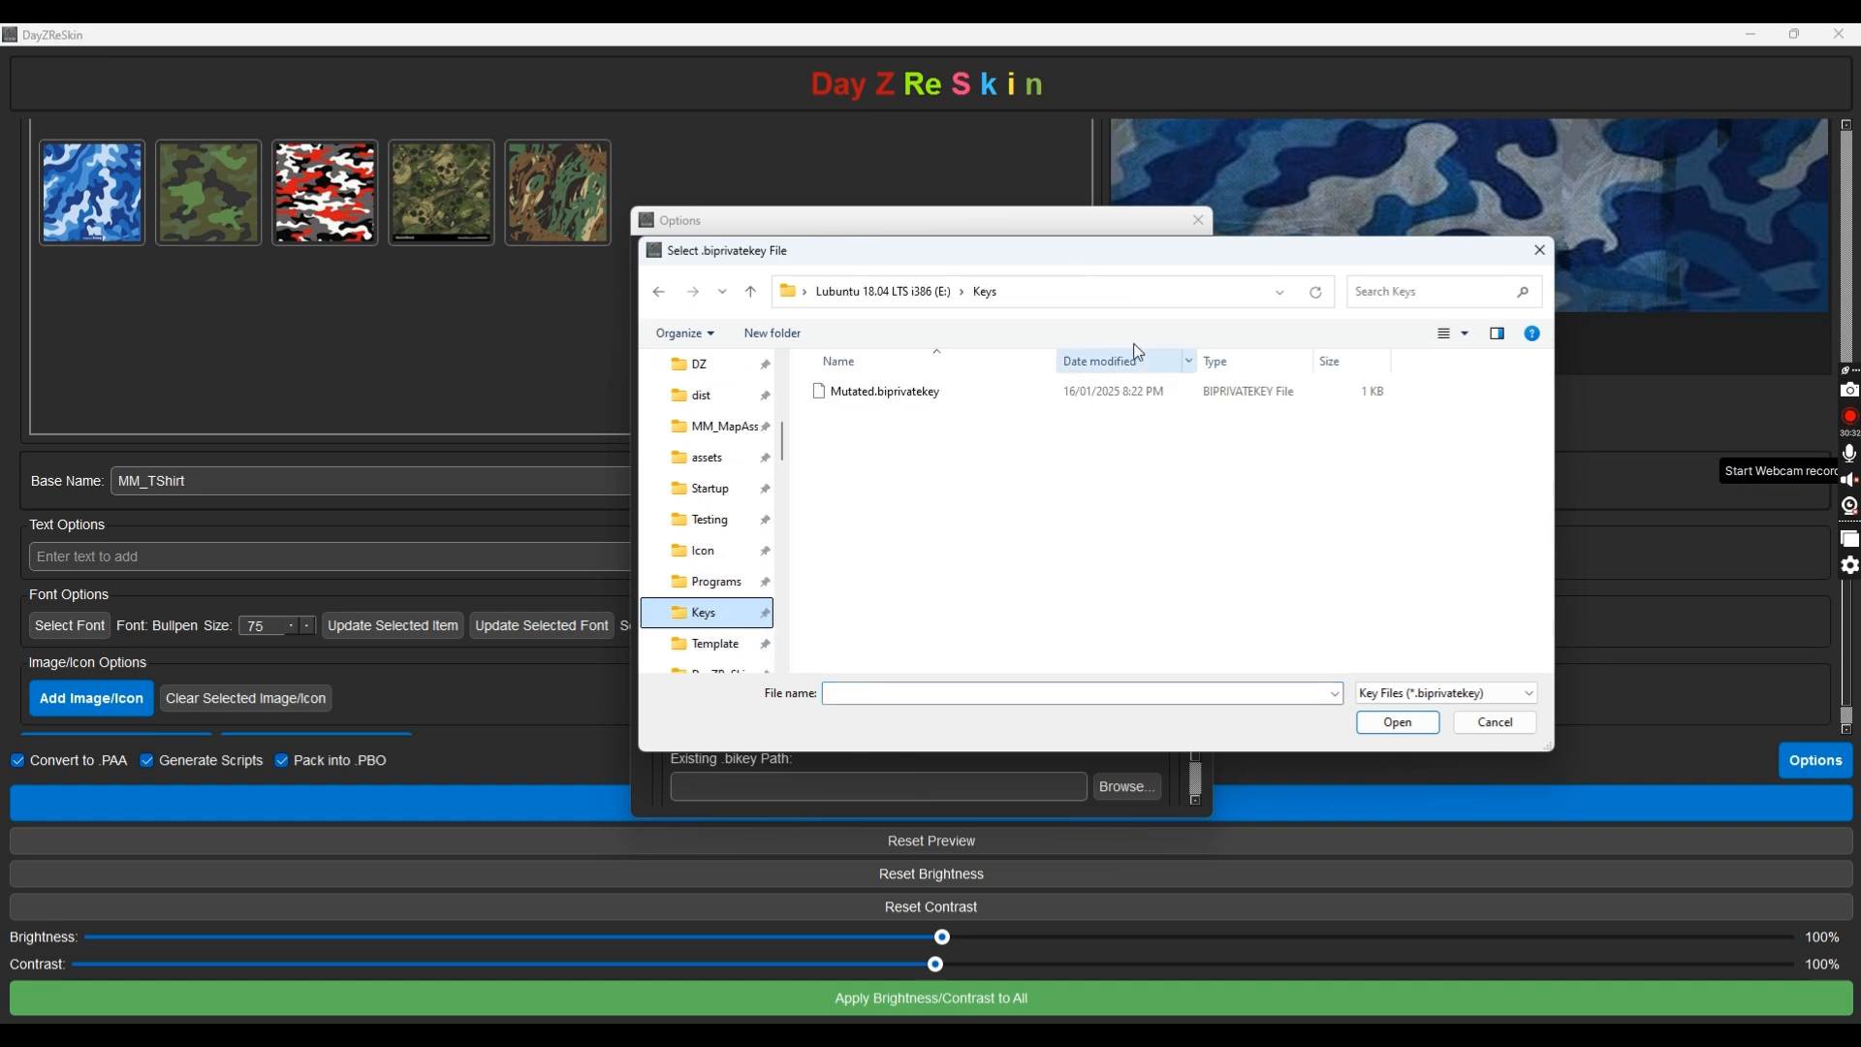
{"action": "double_click", "coordinate": [863, 391]}
Select Mutated.bikey as the public key and save the mod options
{"action": "left_click", "coordinate": [1112, 785]}
{"action": "left_click", "coordinate": [863, 391]}
{"action": "left_click", "coordinate": [1398, 718]}
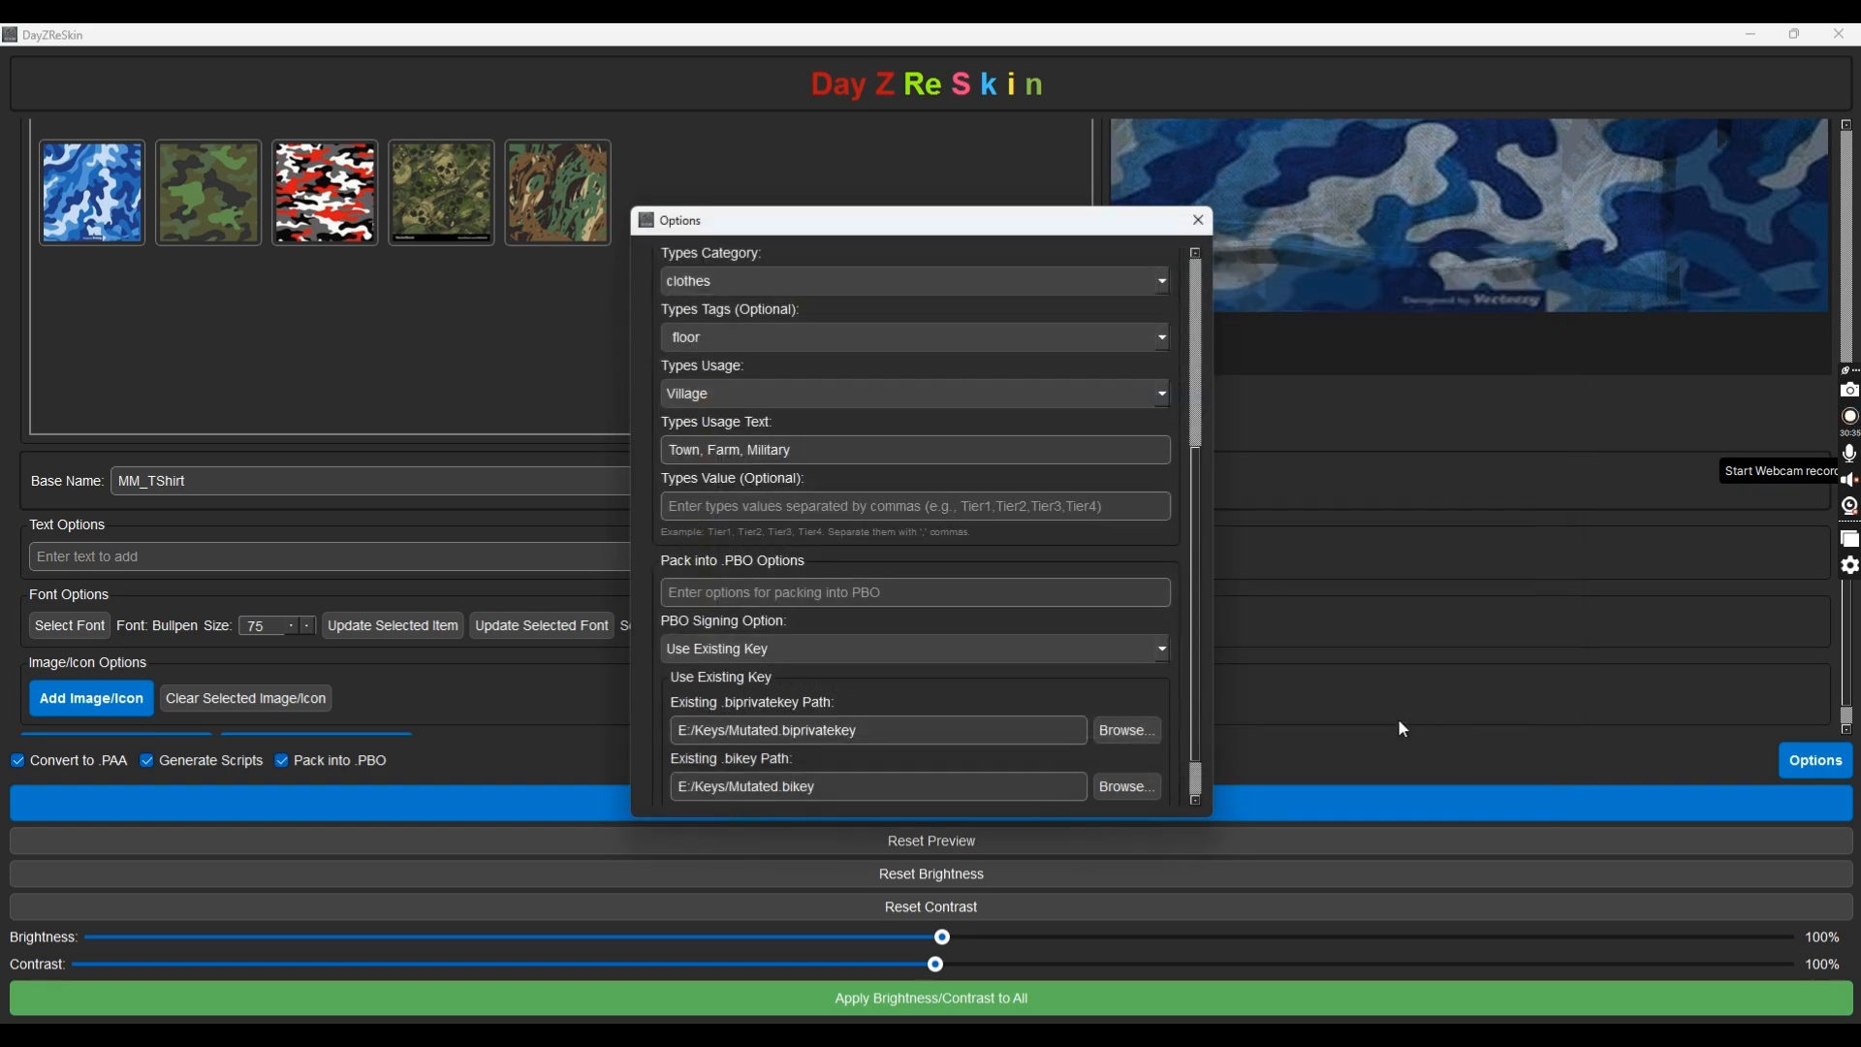
{"action": "scroll", "coordinate": [1179, 723], "scroll_direction": "down", "scroll_amount": 3}
{"action": "left_click", "coordinate": [1104, 779]}
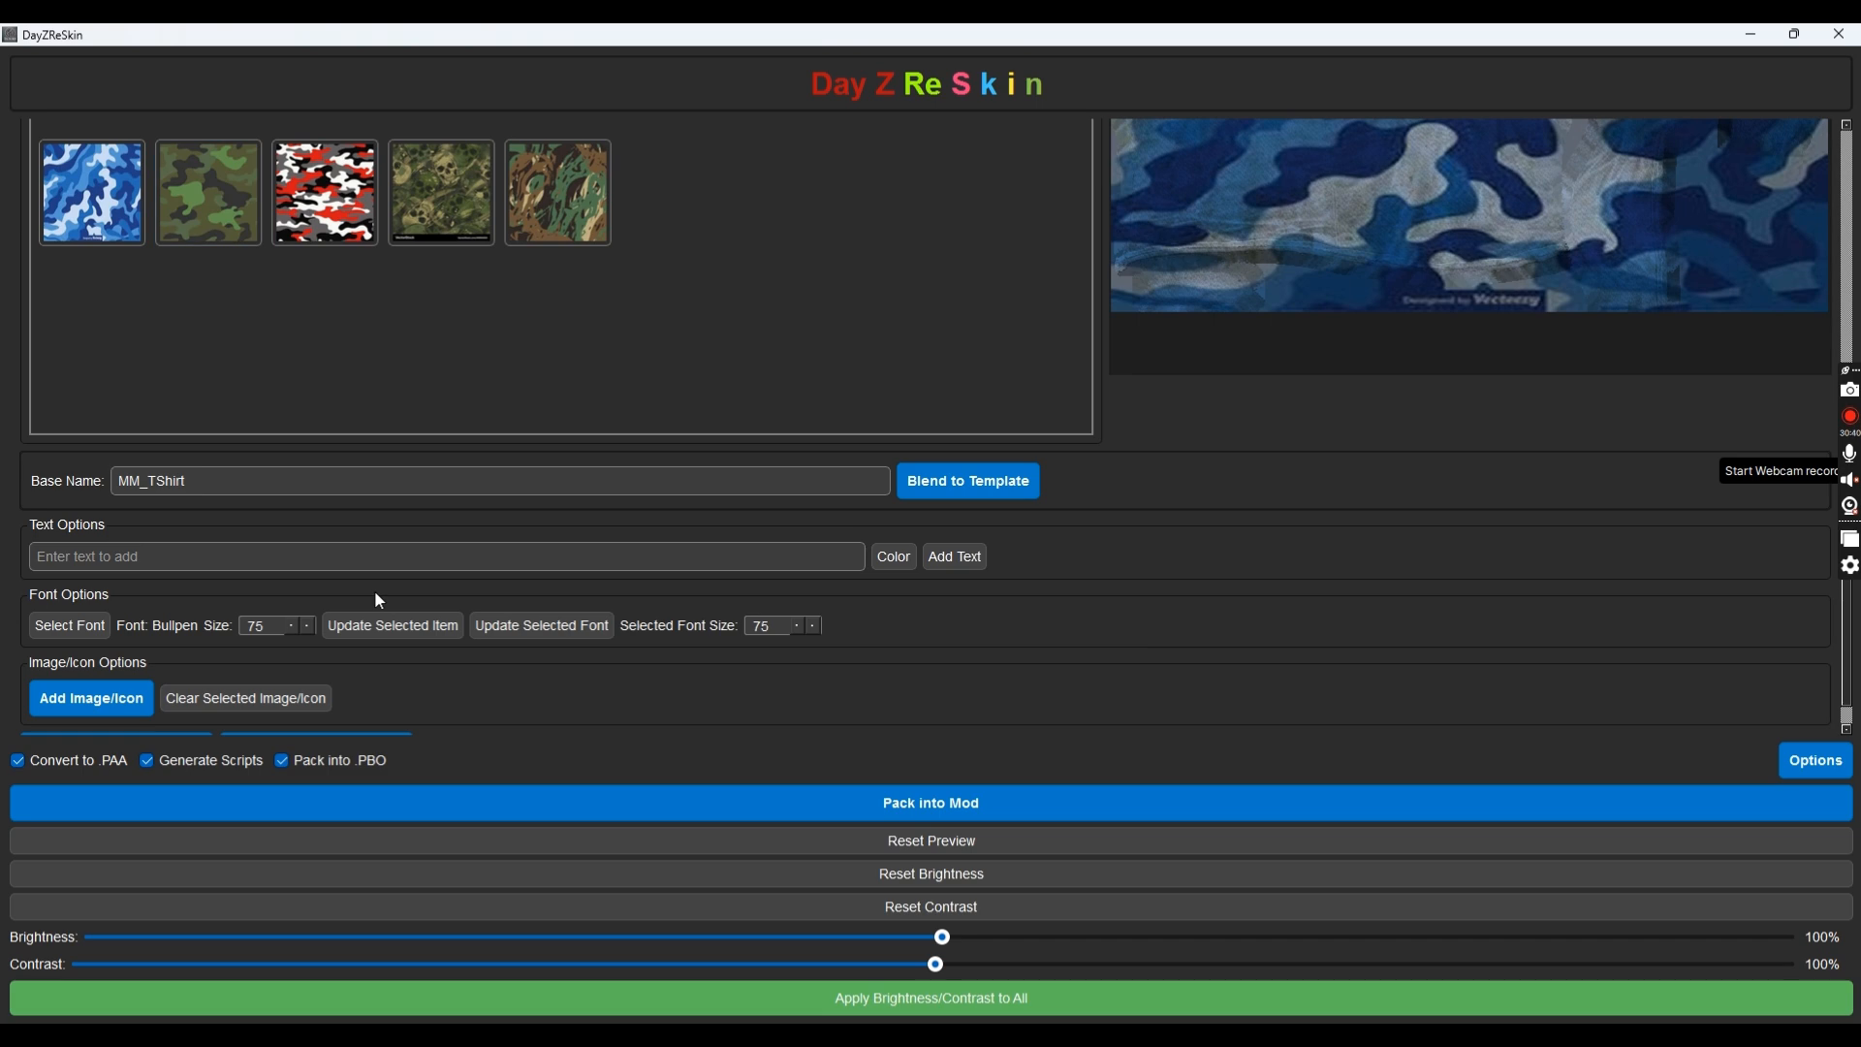
{"action": "scroll", "coordinate": [1223, 625], "scroll_direction": "down", "scroll_amount": 1}
{"action": "scroll", "coordinate": [1212, 638], "scroll_direction": "up", "scroll_amount": 4}
{"action": "scroll", "coordinate": [1176, 618], "scroll_direction": "down", "scroll_amount": 3}
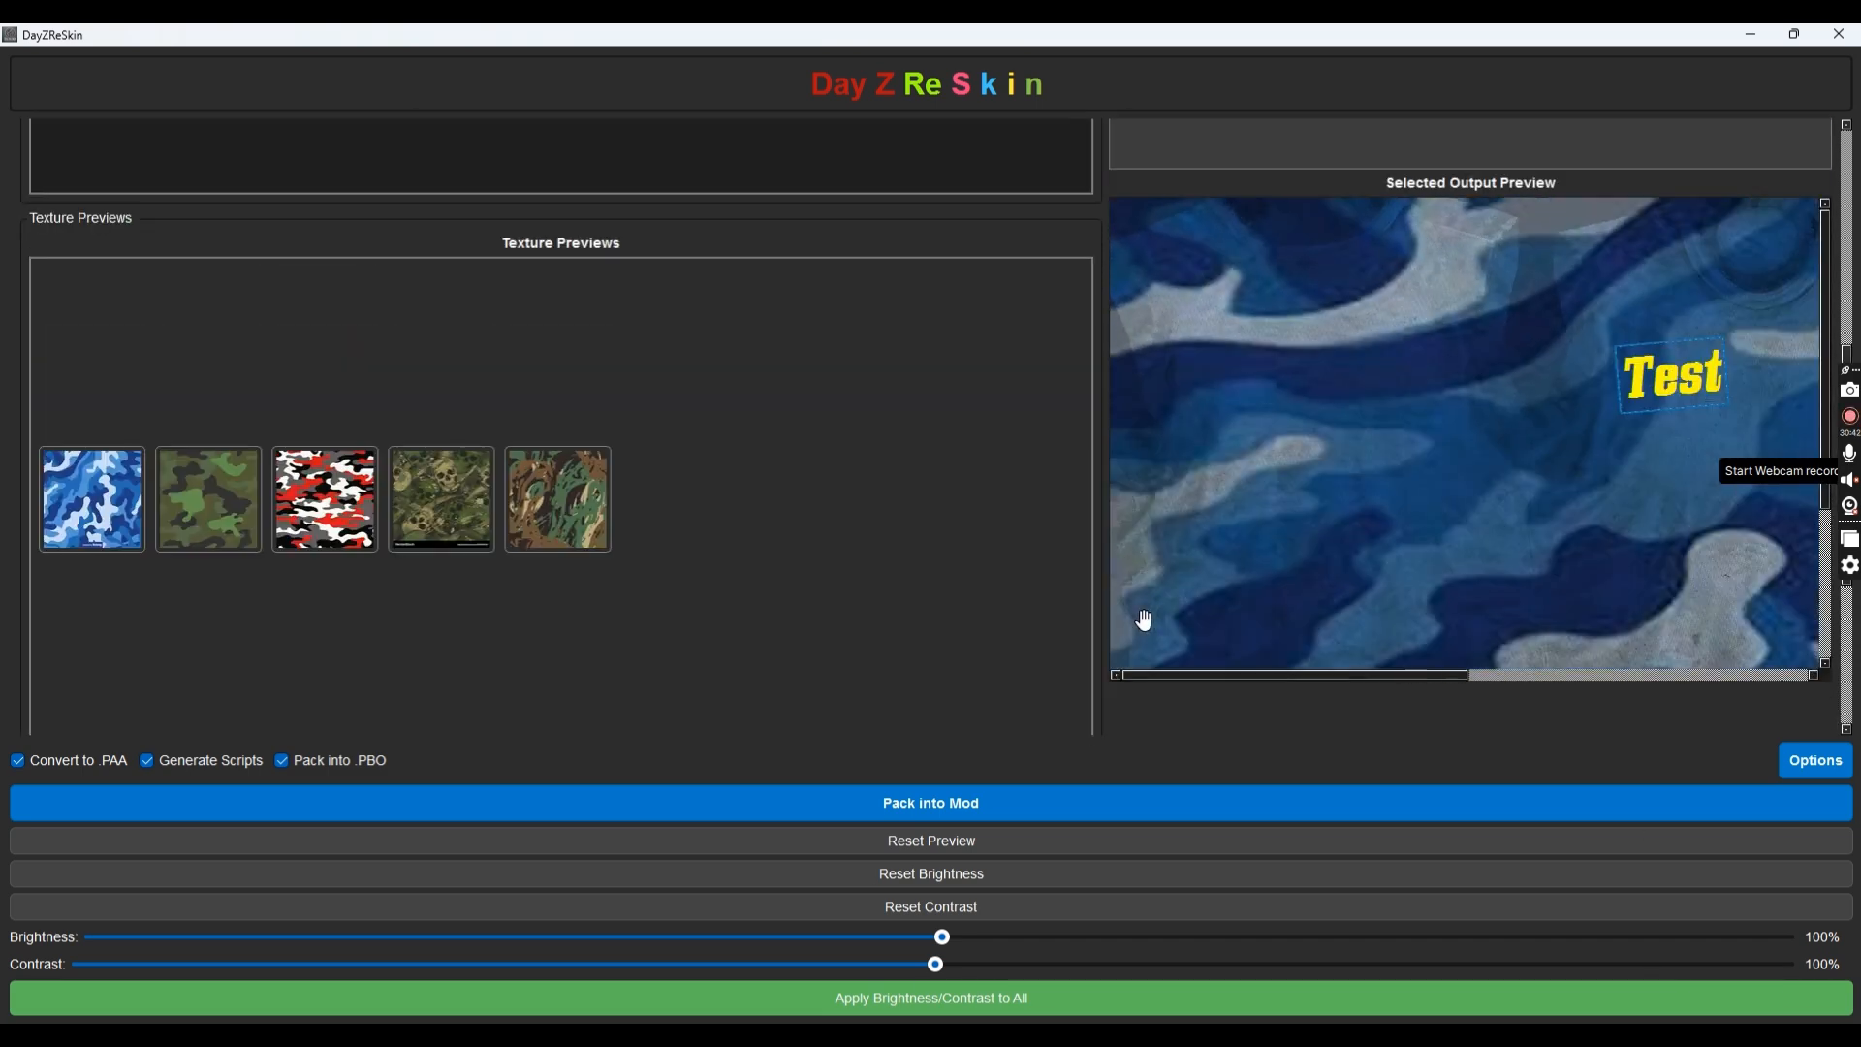
{"action": "scroll", "coordinate": [961, 574], "scroll_direction": "down", "scroll_amount": 4}
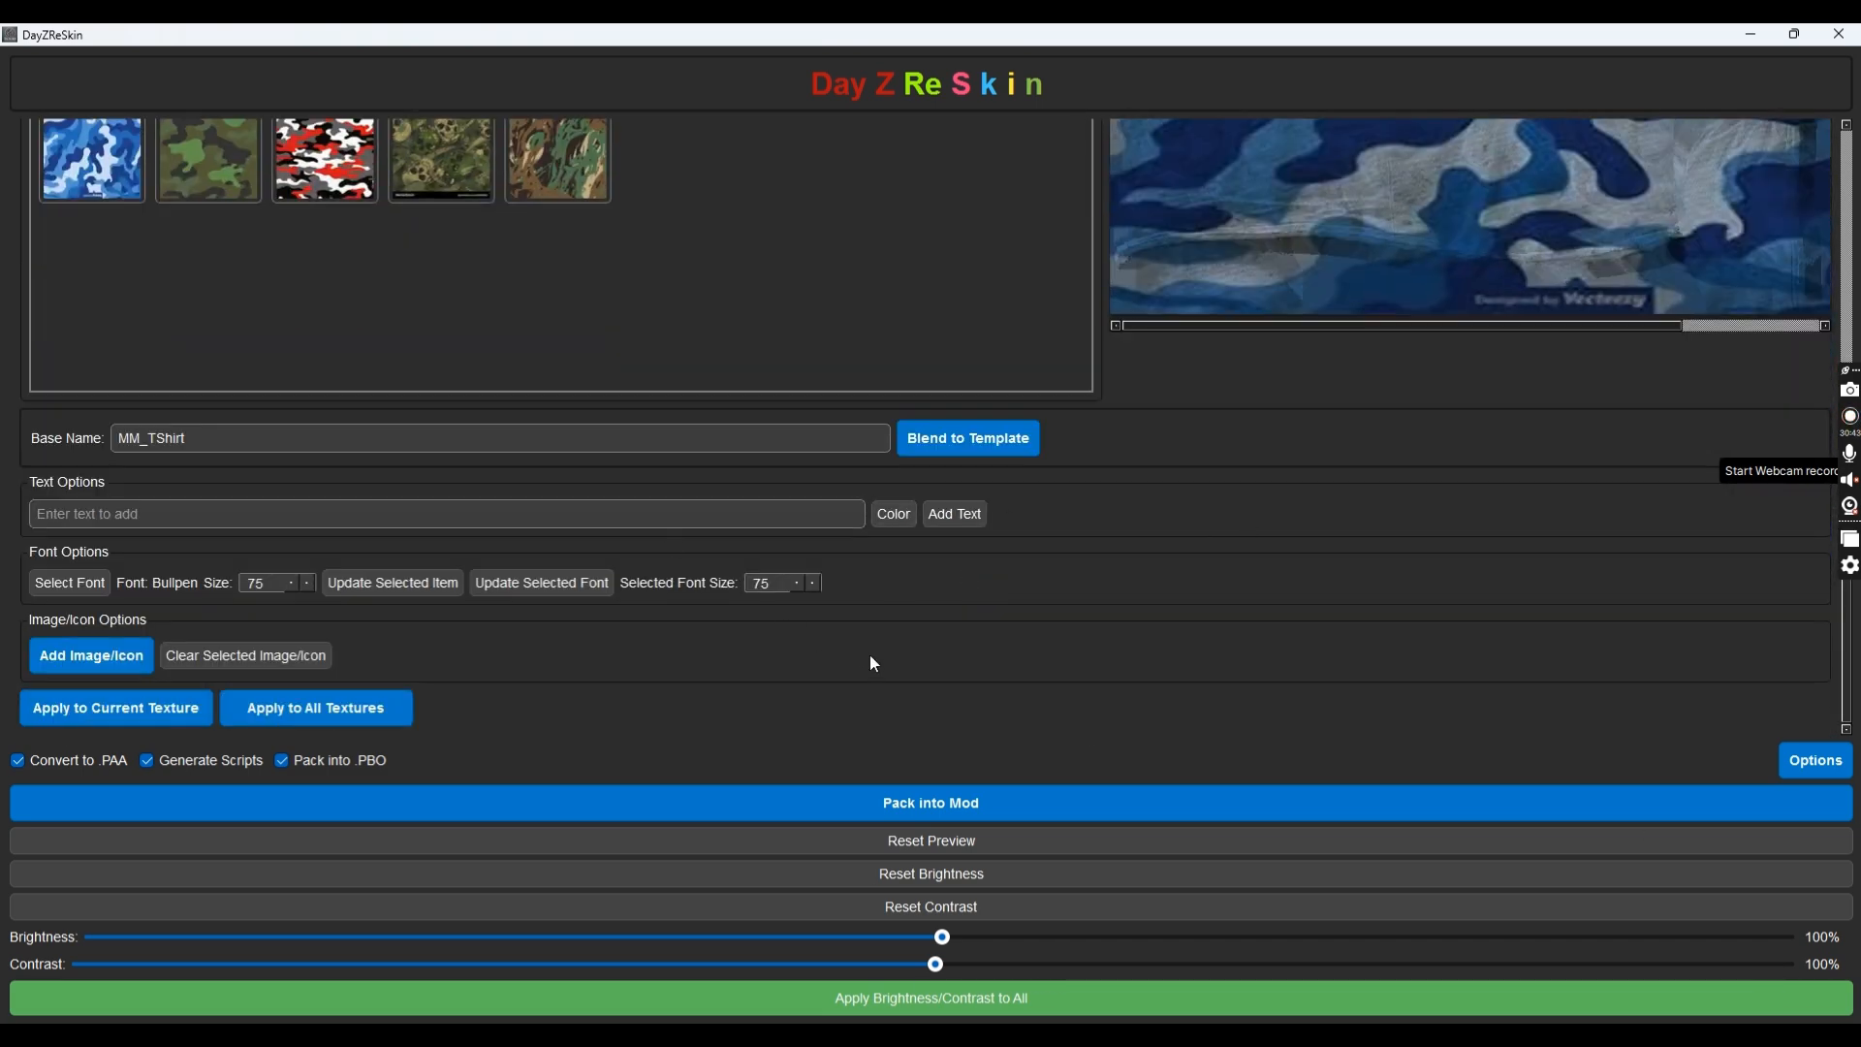
{"action": "scroll", "coordinate": [1152, 625], "scroll_direction": "up", "scroll_amount": 3}
{"action": "scroll", "coordinate": [1109, 611], "scroll_direction": "down", "scroll_amount": 1}
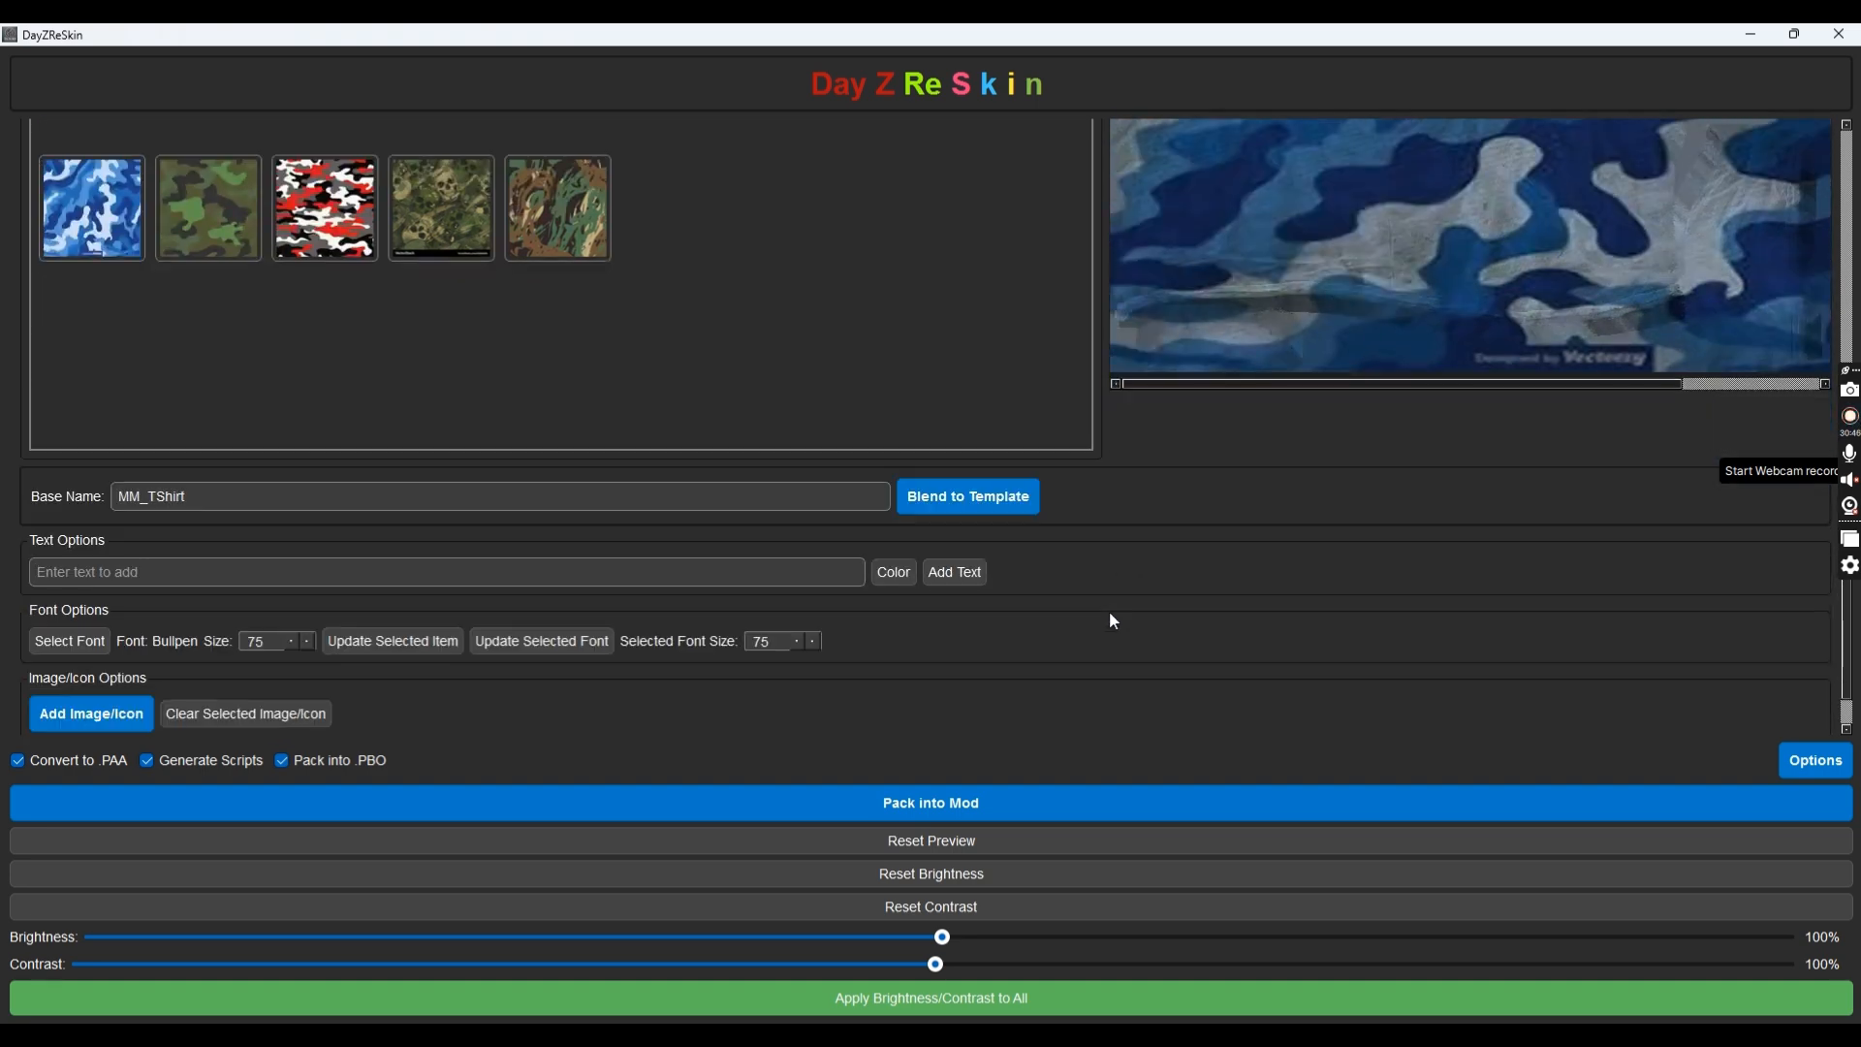
{"action": "scroll", "coordinate": [1116, 584], "scroll_direction": "up", "scroll_amount": 2}
{"action": "scroll", "coordinate": [1115, 584], "scroll_direction": "down", "scroll_amount": 2}
Convert the T-shirt textures to PAA and pack them into the PBO mod
{"action": "scroll", "coordinate": [979, 407], "scroll_direction": "down", "scroll_amount": 4}
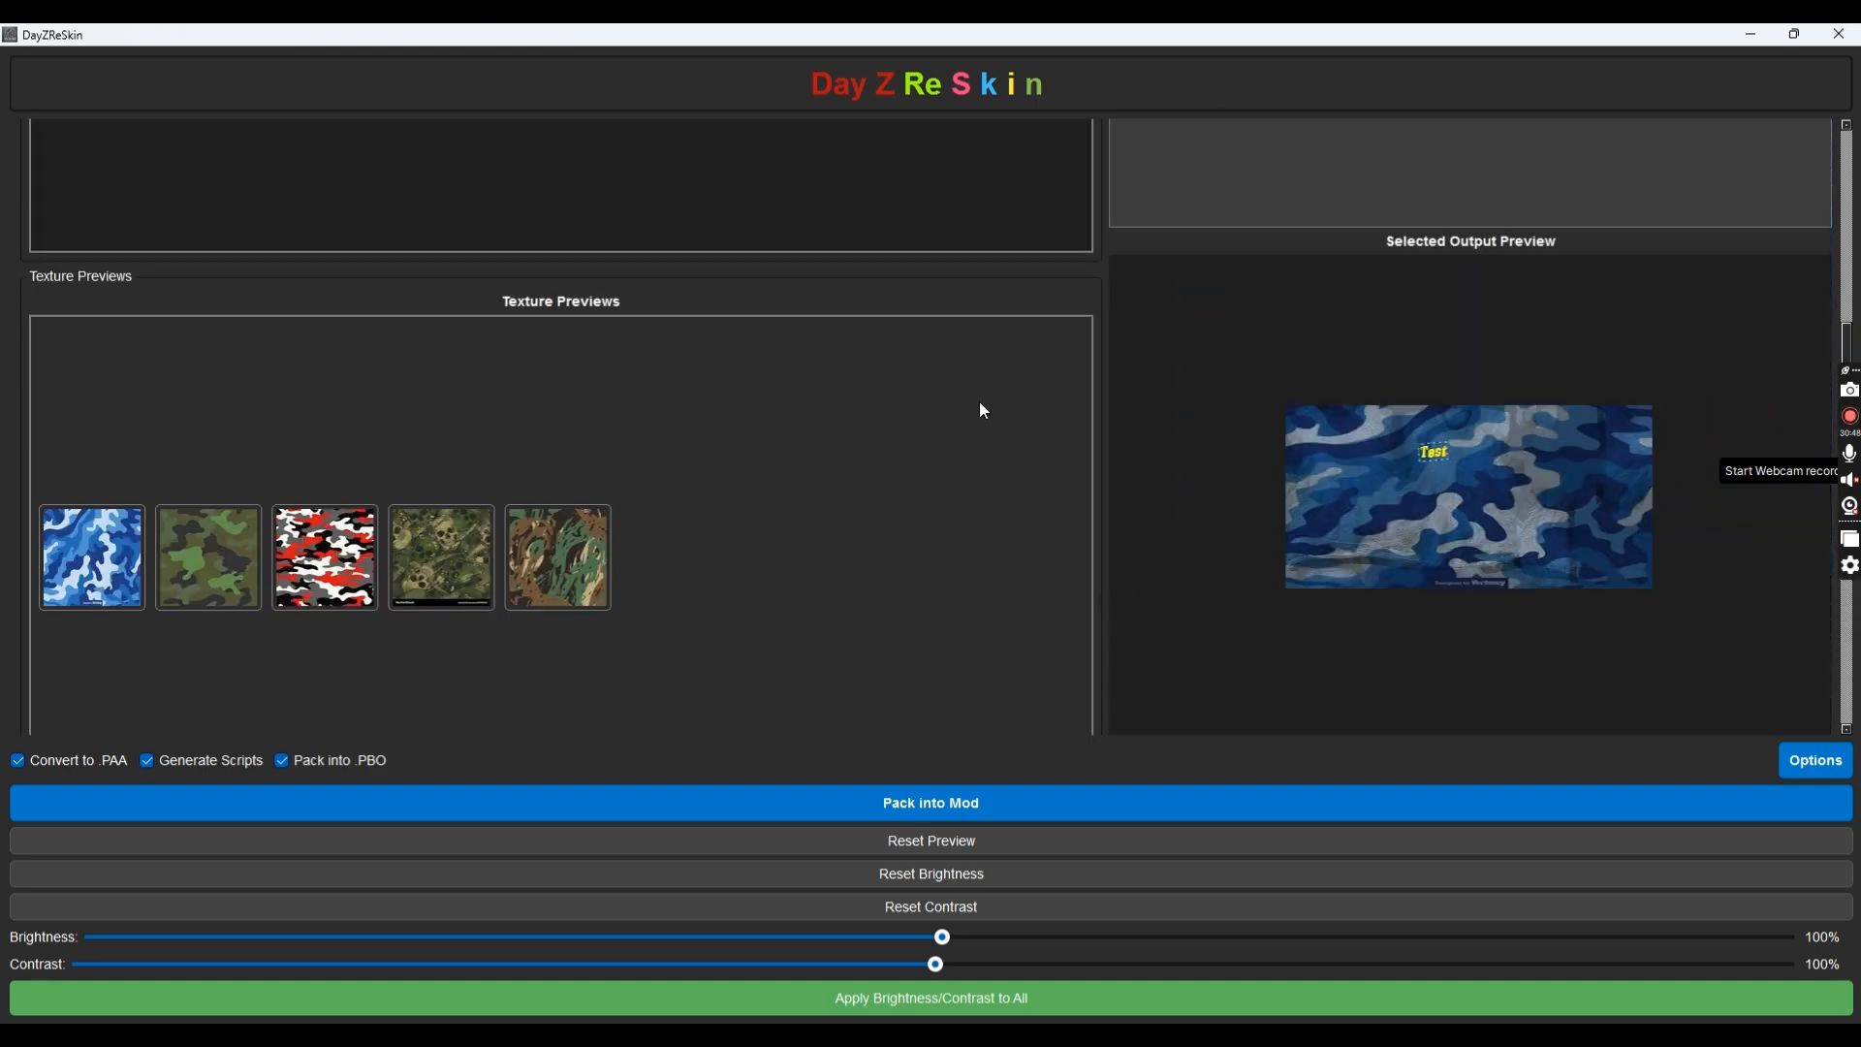
{"action": "left_click", "coordinate": [1014, 792]}
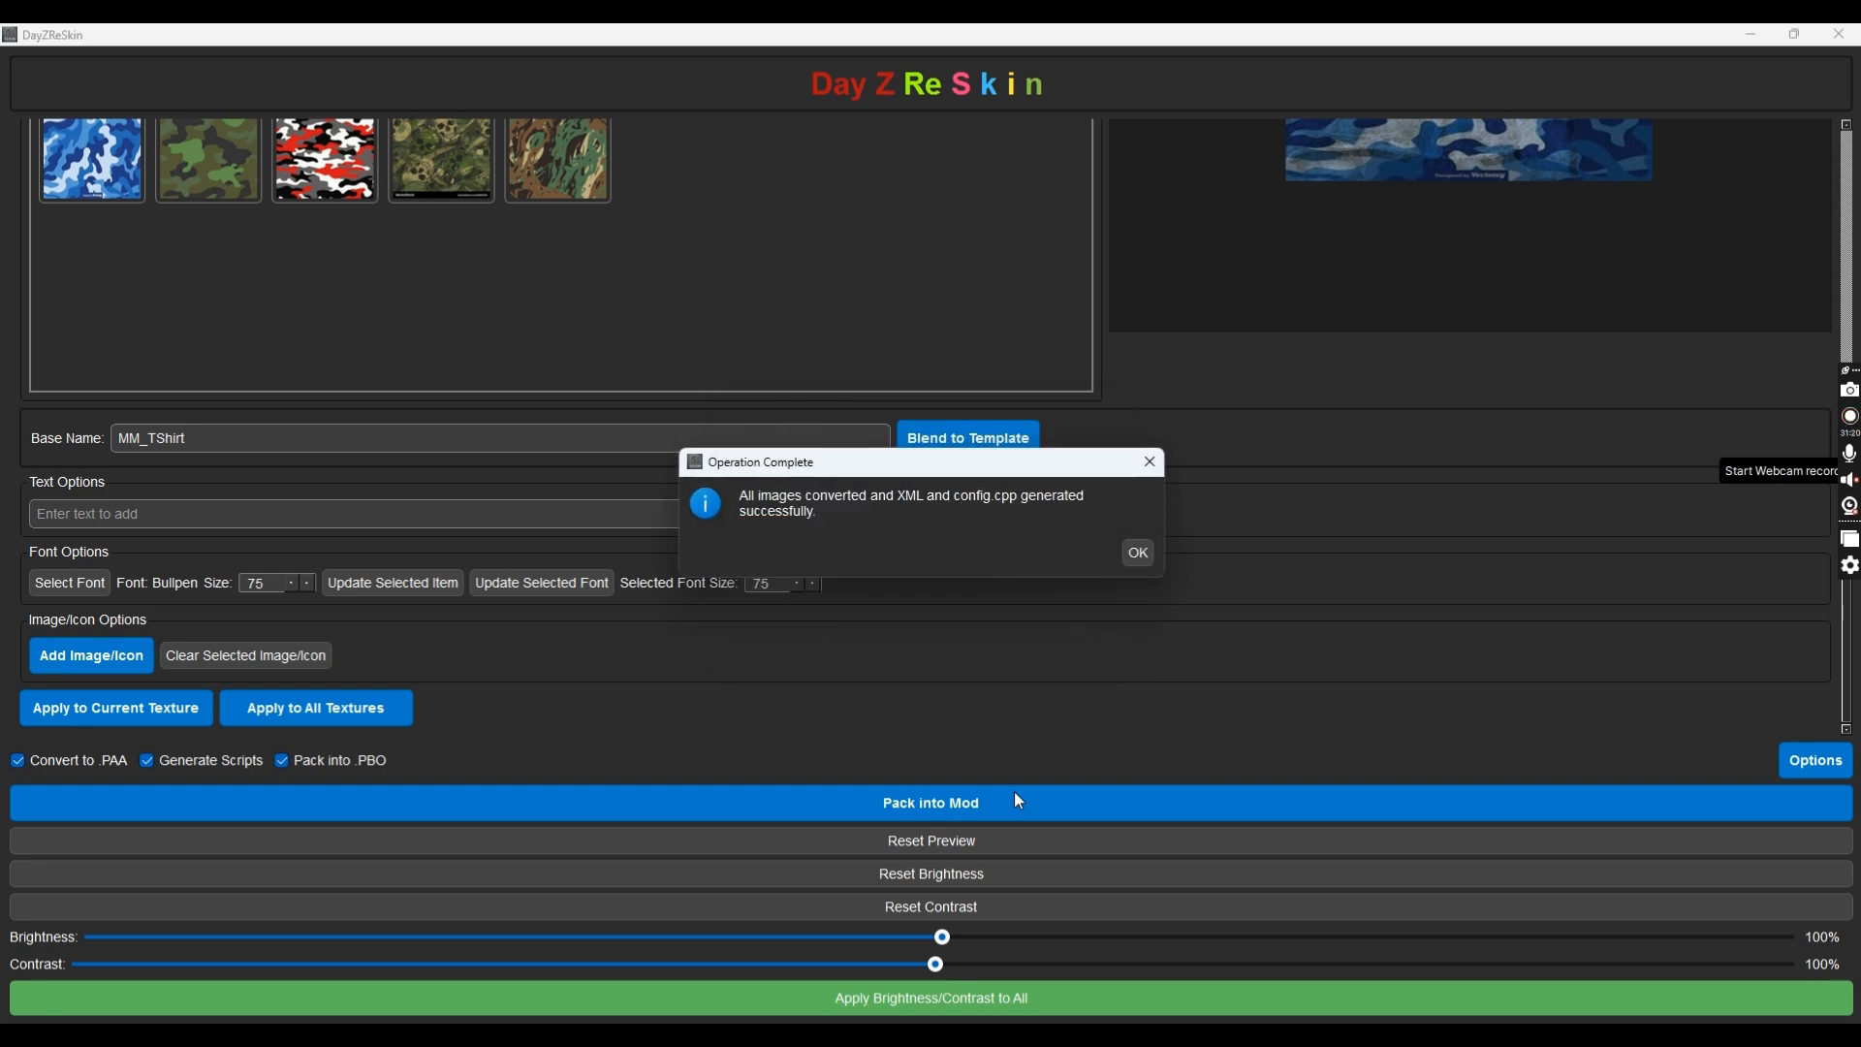
{"action": "left_click", "coordinate": [1140, 554]}
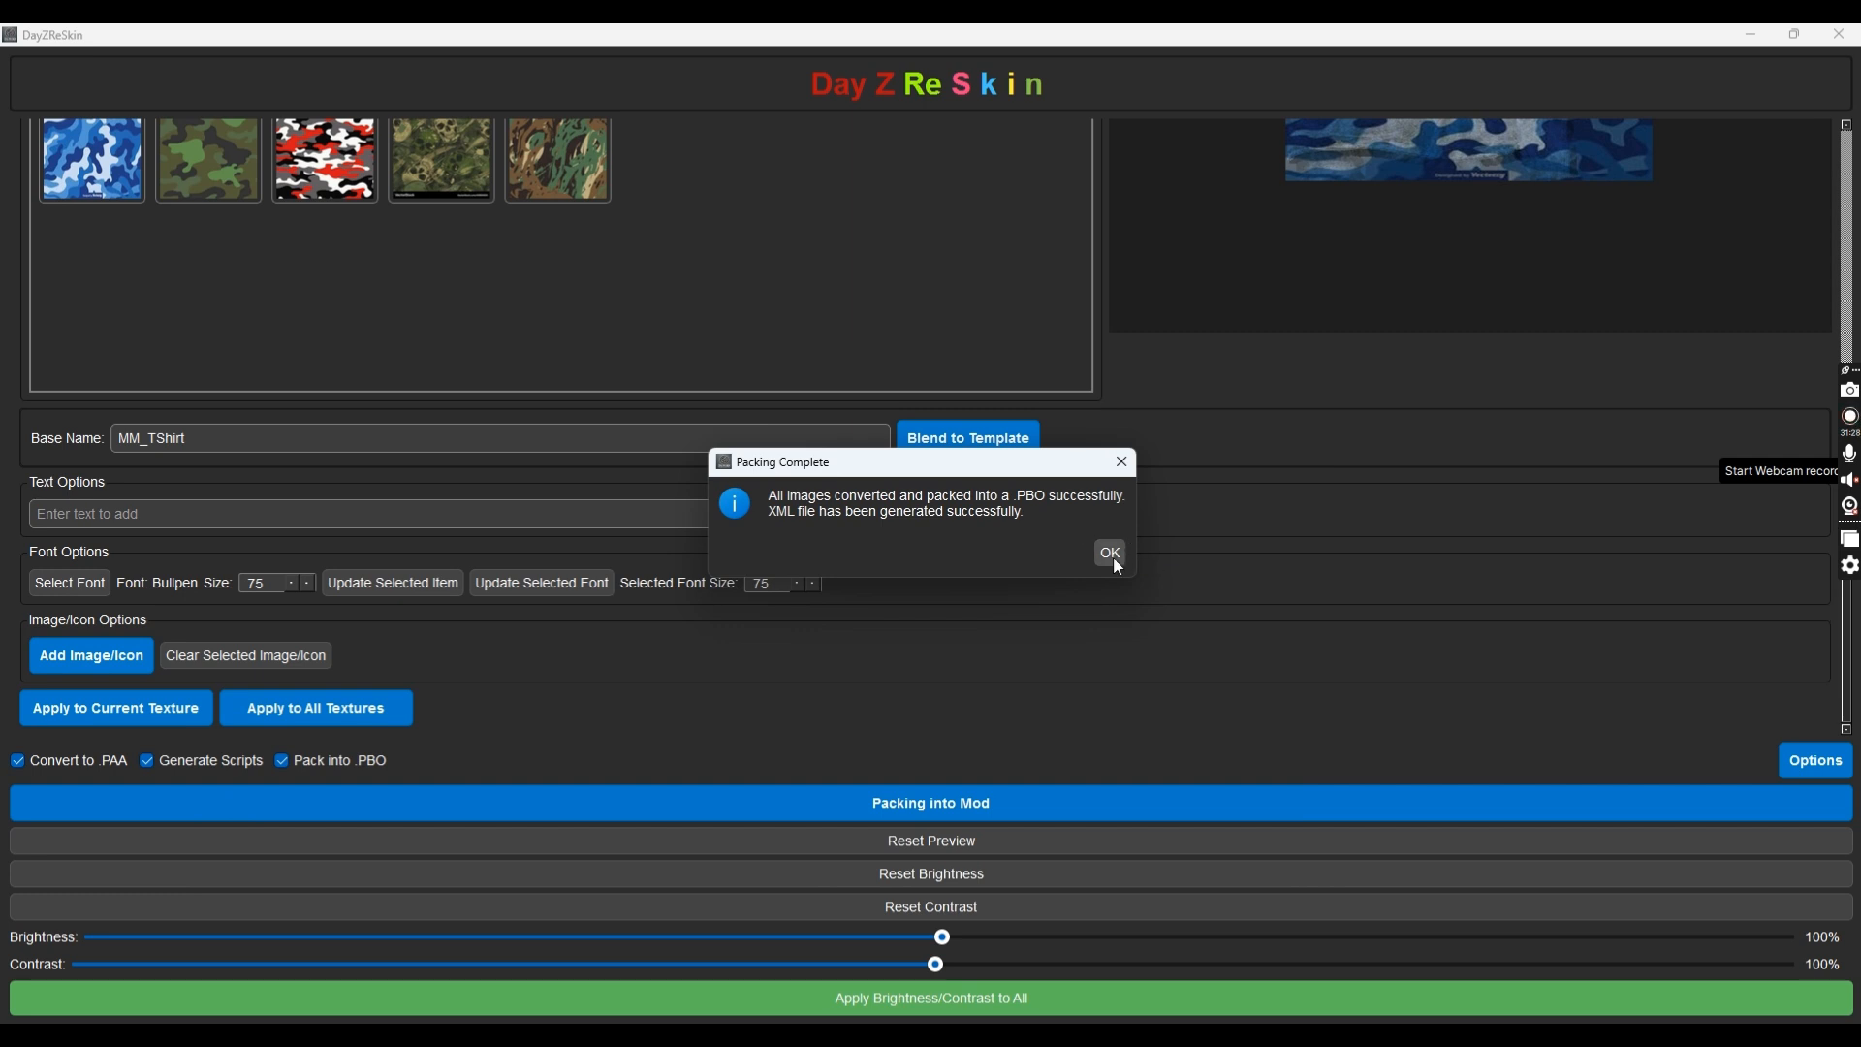
{"action": "left_click", "coordinate": [1112, 559]}
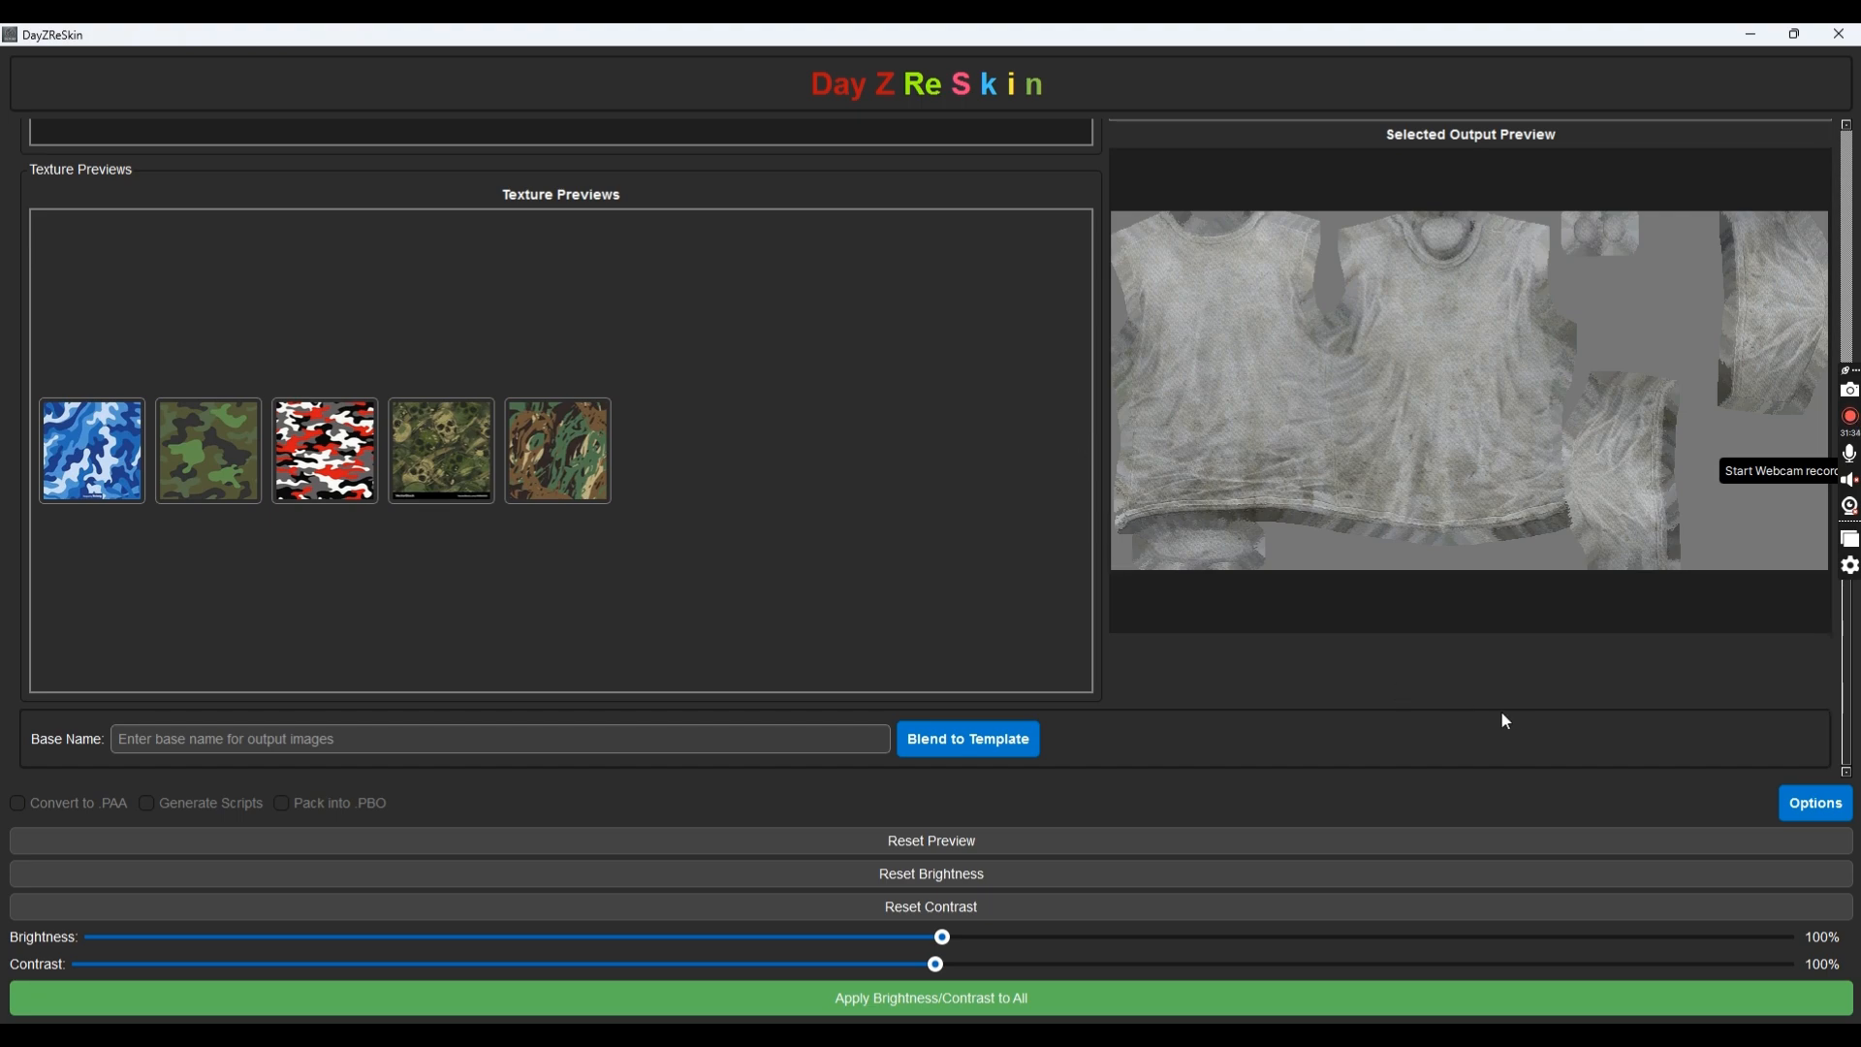
Close DayZReSkin
{"action": "scroll", "coordinate": [1456, 705], "scroll_direction": "up", "scroll_amount": 5}
{"action": "scroll", "coordinate": [648, 446], "scroll_direction": "up", "scroll_amount": 2}
{"action": "scroll", "coordinate": [1066, 532], "scroll_direction": "down", "scroll_amount": 2}
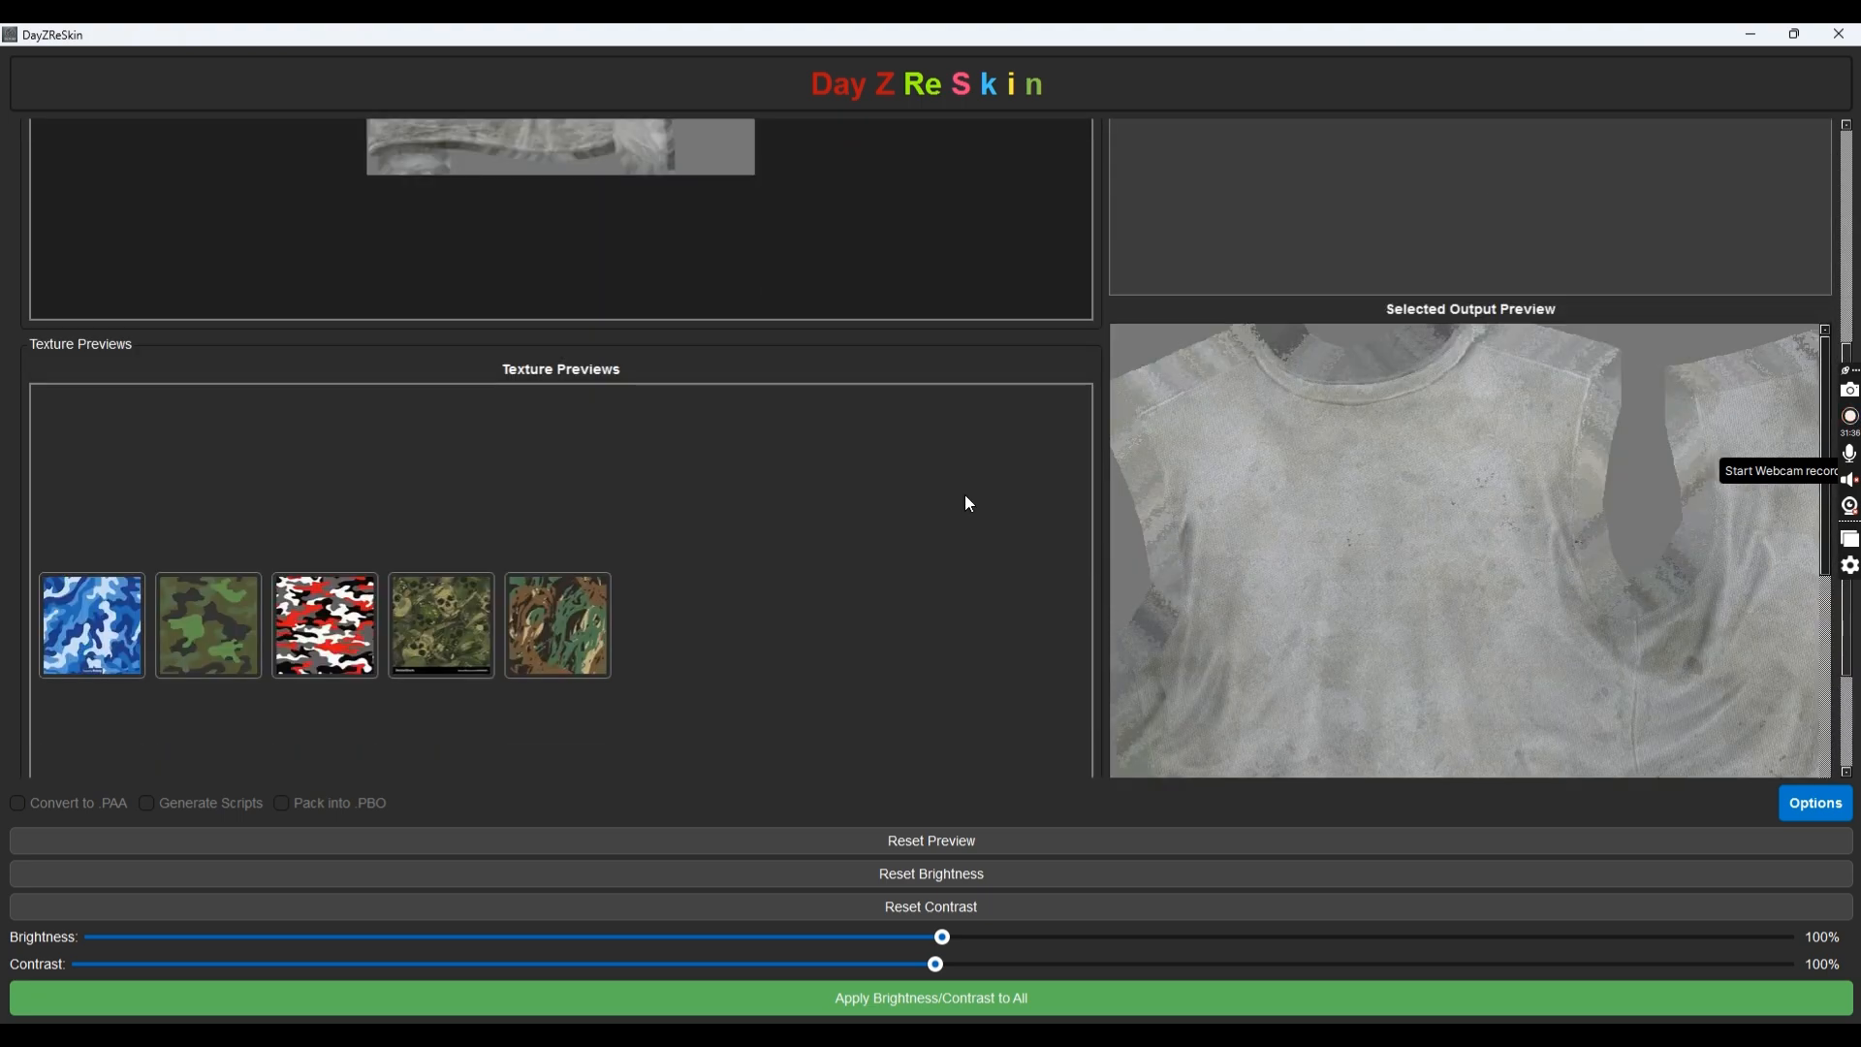
{"action": "scroll", "coordinate": [969, 504], "scroll_direction": "up", "scroll_amount": 4}
{"action": "scroll", "coordinate": [903, 353], "scroll_direction": "down", "scroll_amount": 6}
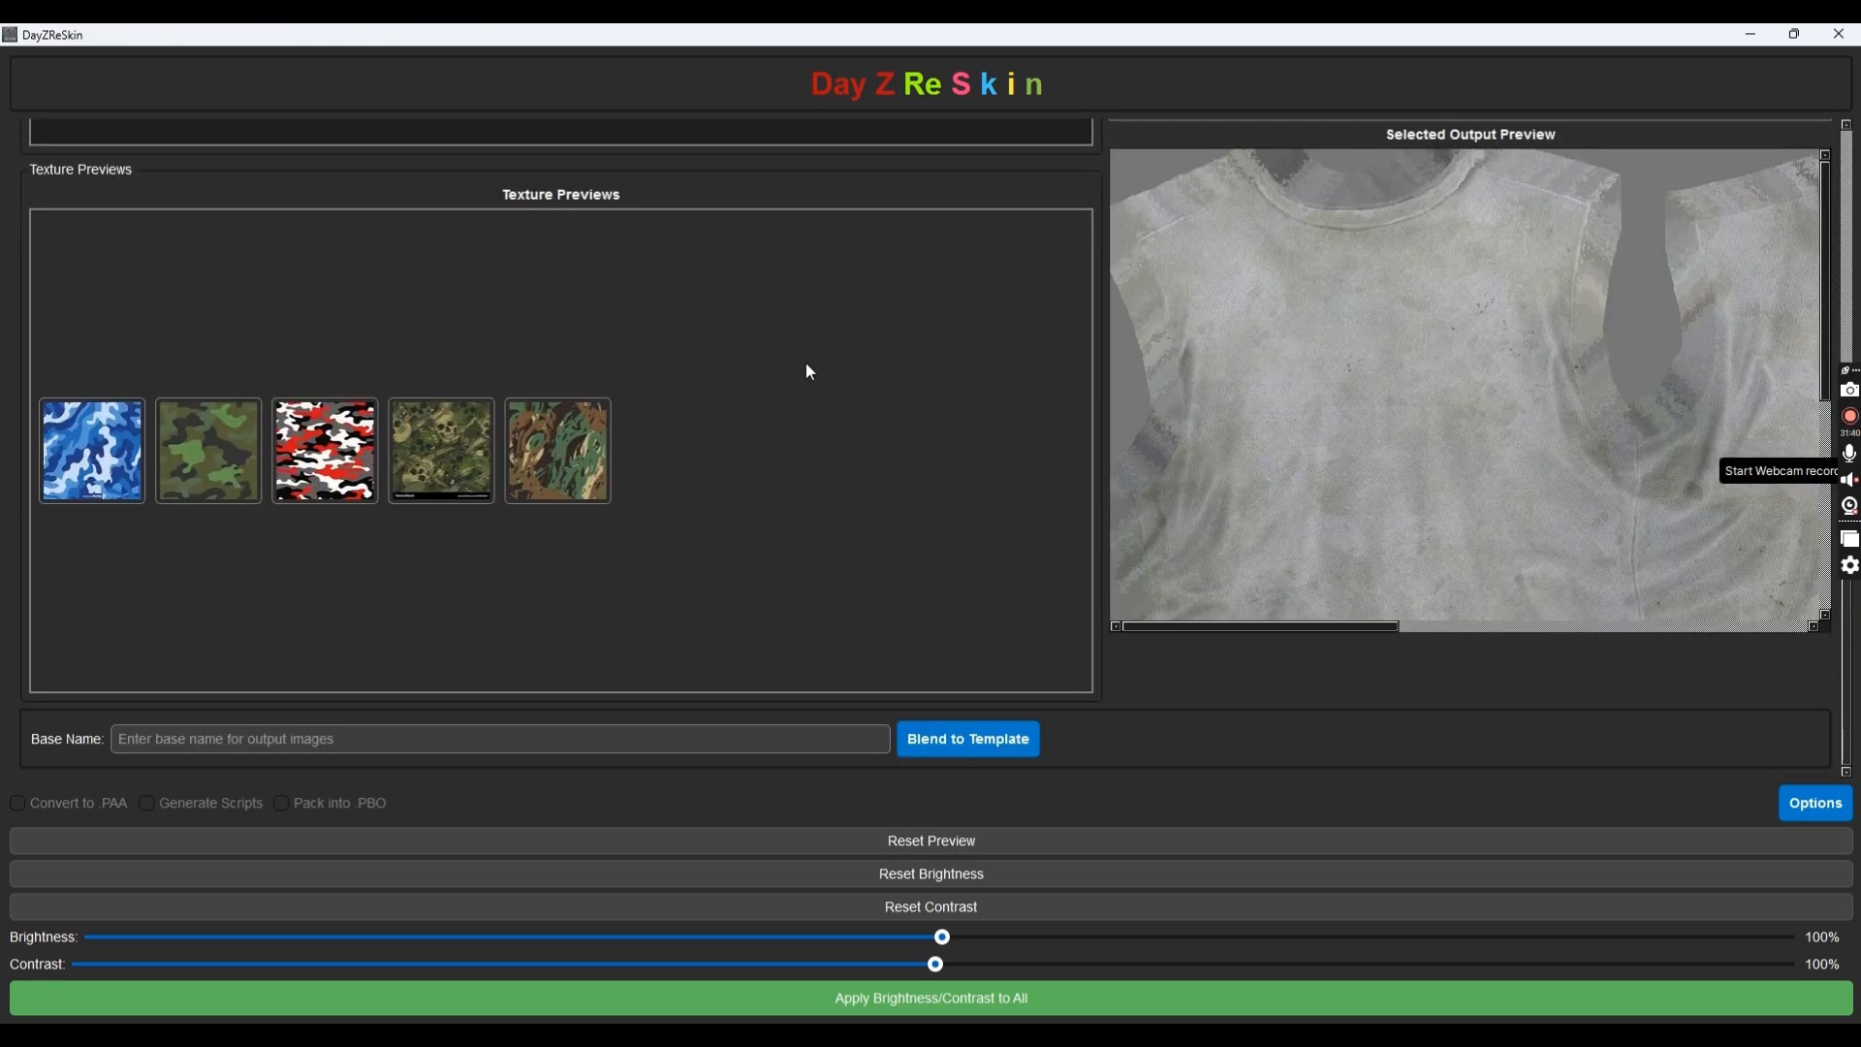
{"action": "scroll", "coordinate": [1002, 205], "scroll_direction": "up", "scroll_amount": 5}
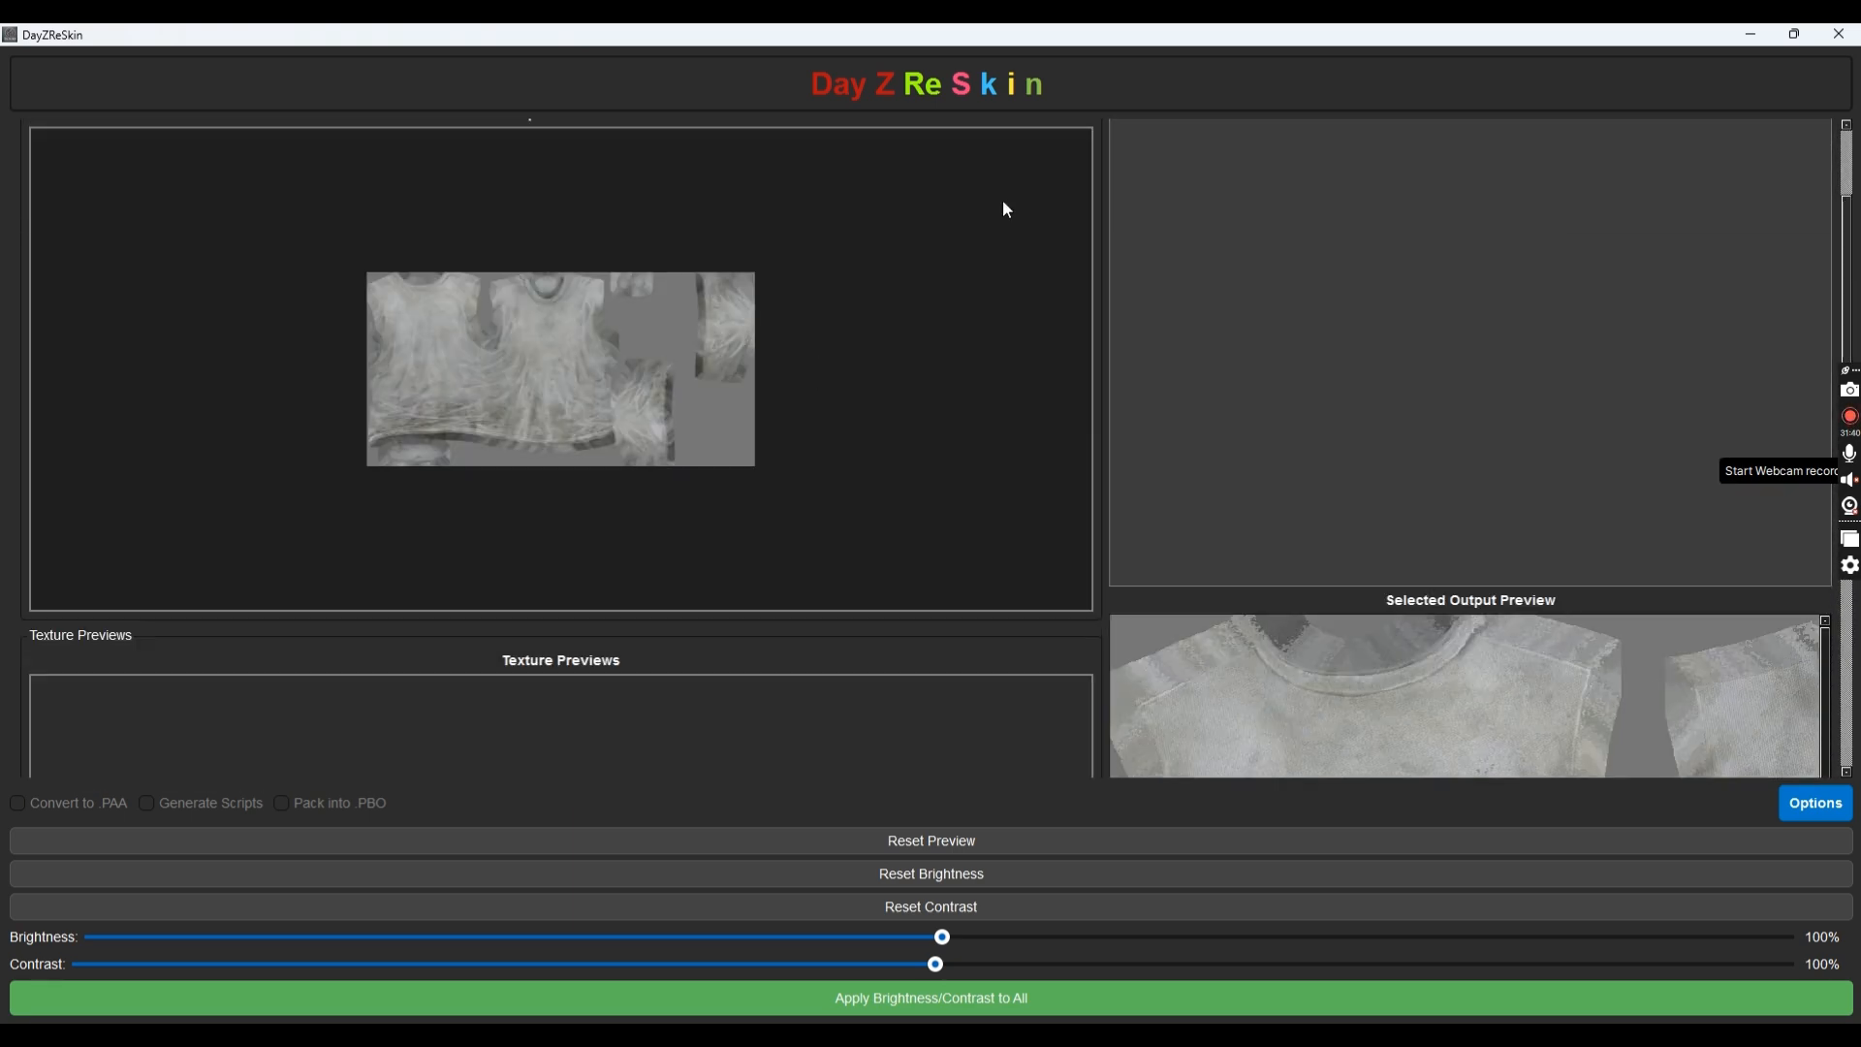
{"action": "left_click", "coordinate": [1832, 35]}
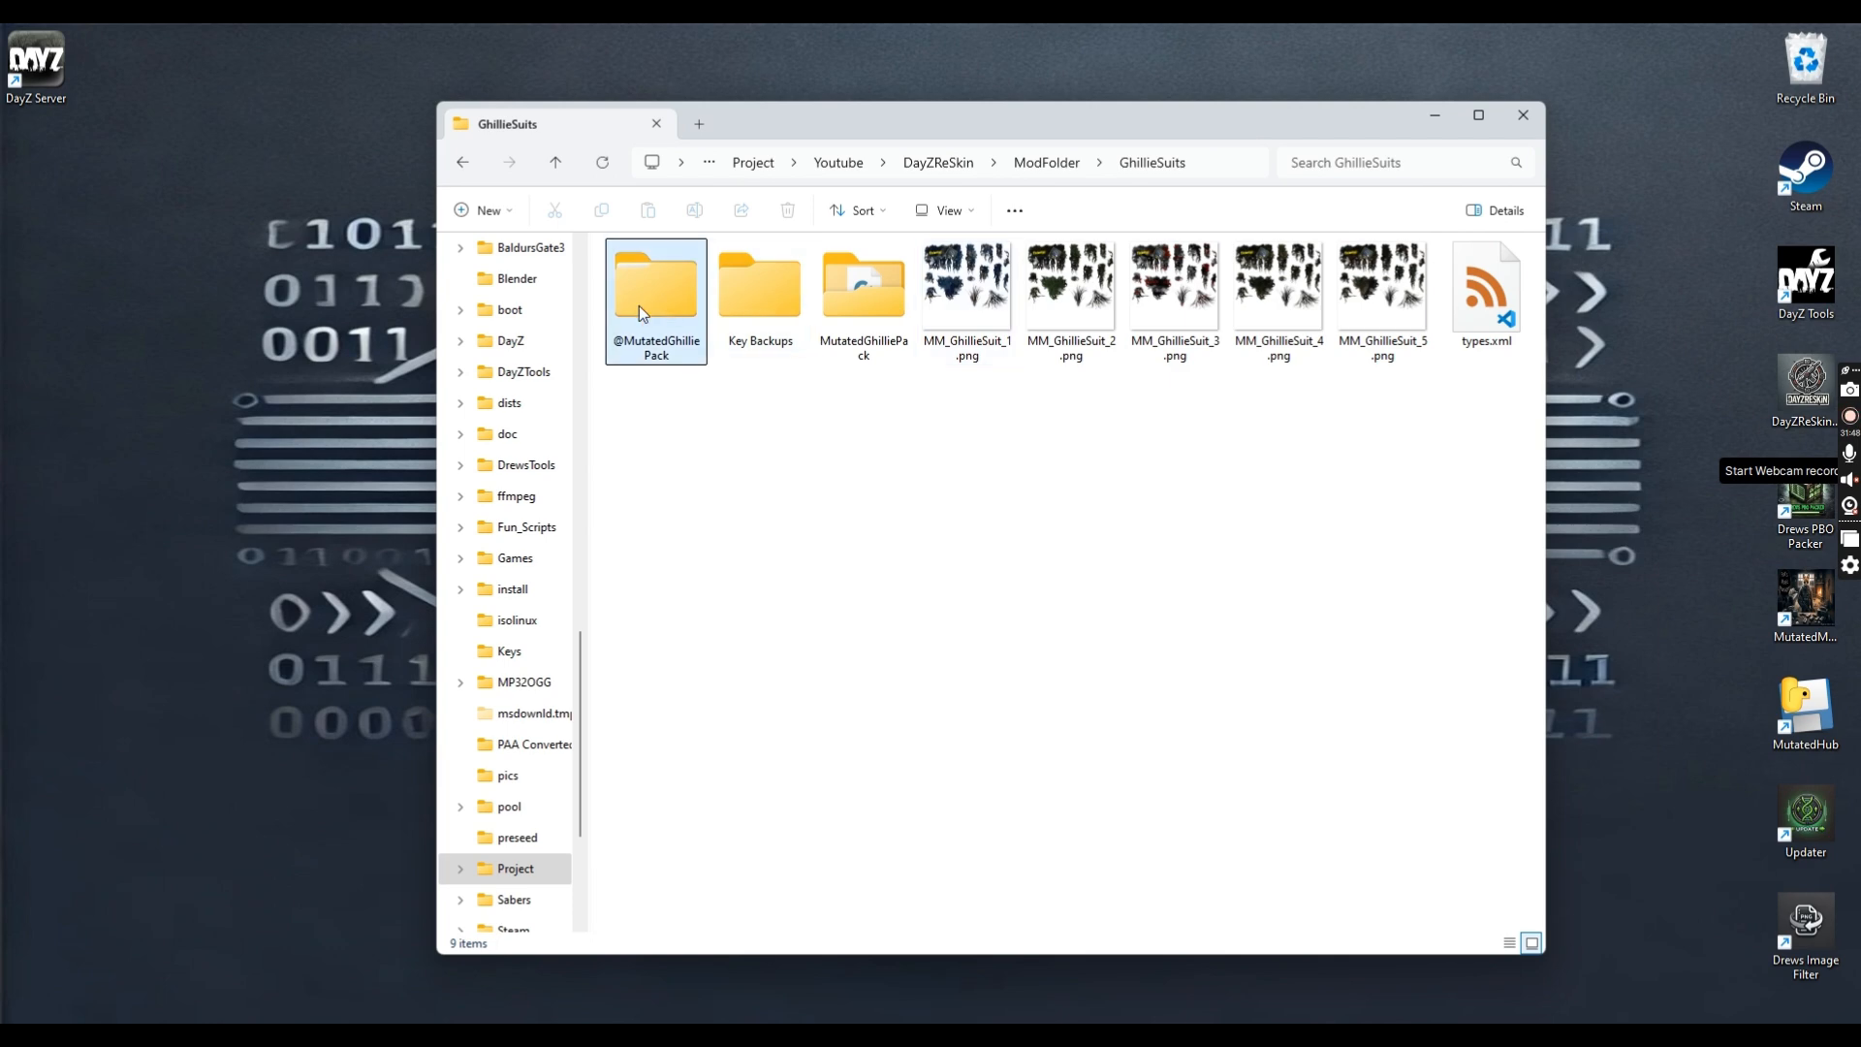
Preview MM_GhillieSuit_4.png, close it, then open types.xml
{"action": "double_click", "coordinate": [1260, 283]}
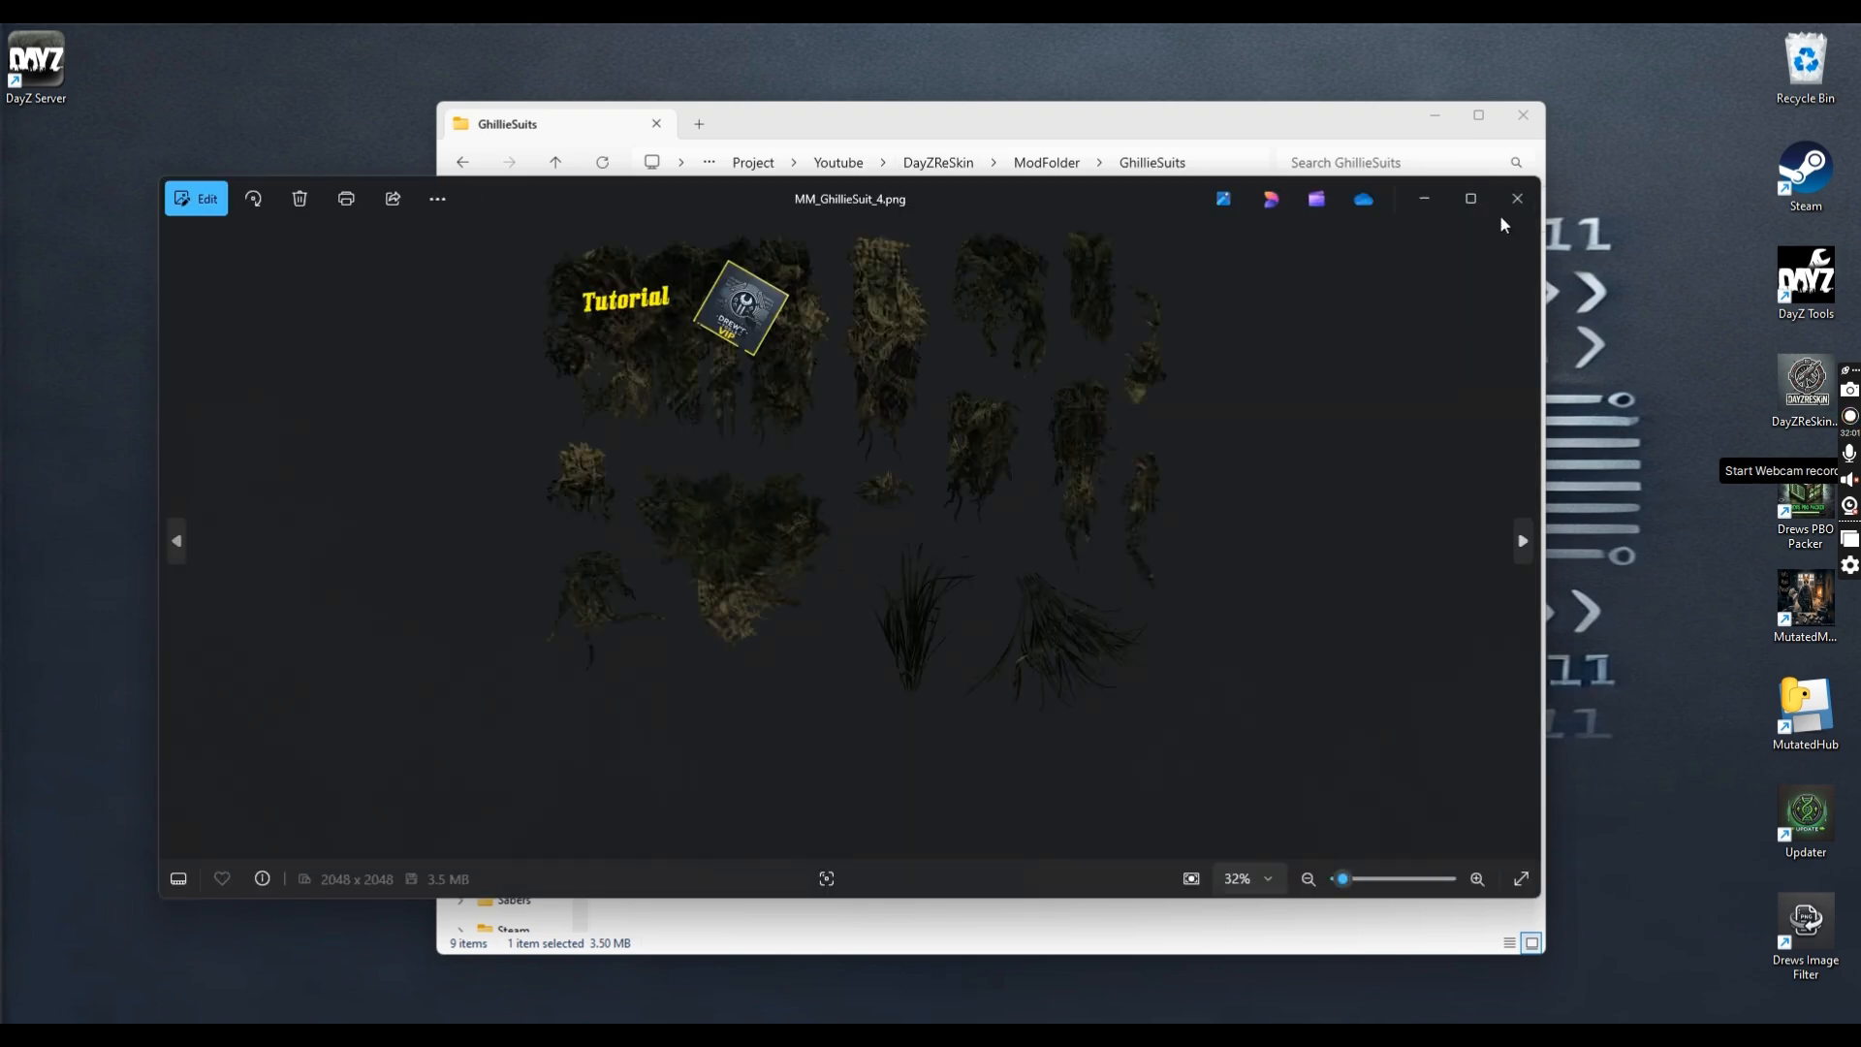
{"action": "left_click", "coordinate": [1518, 198]}
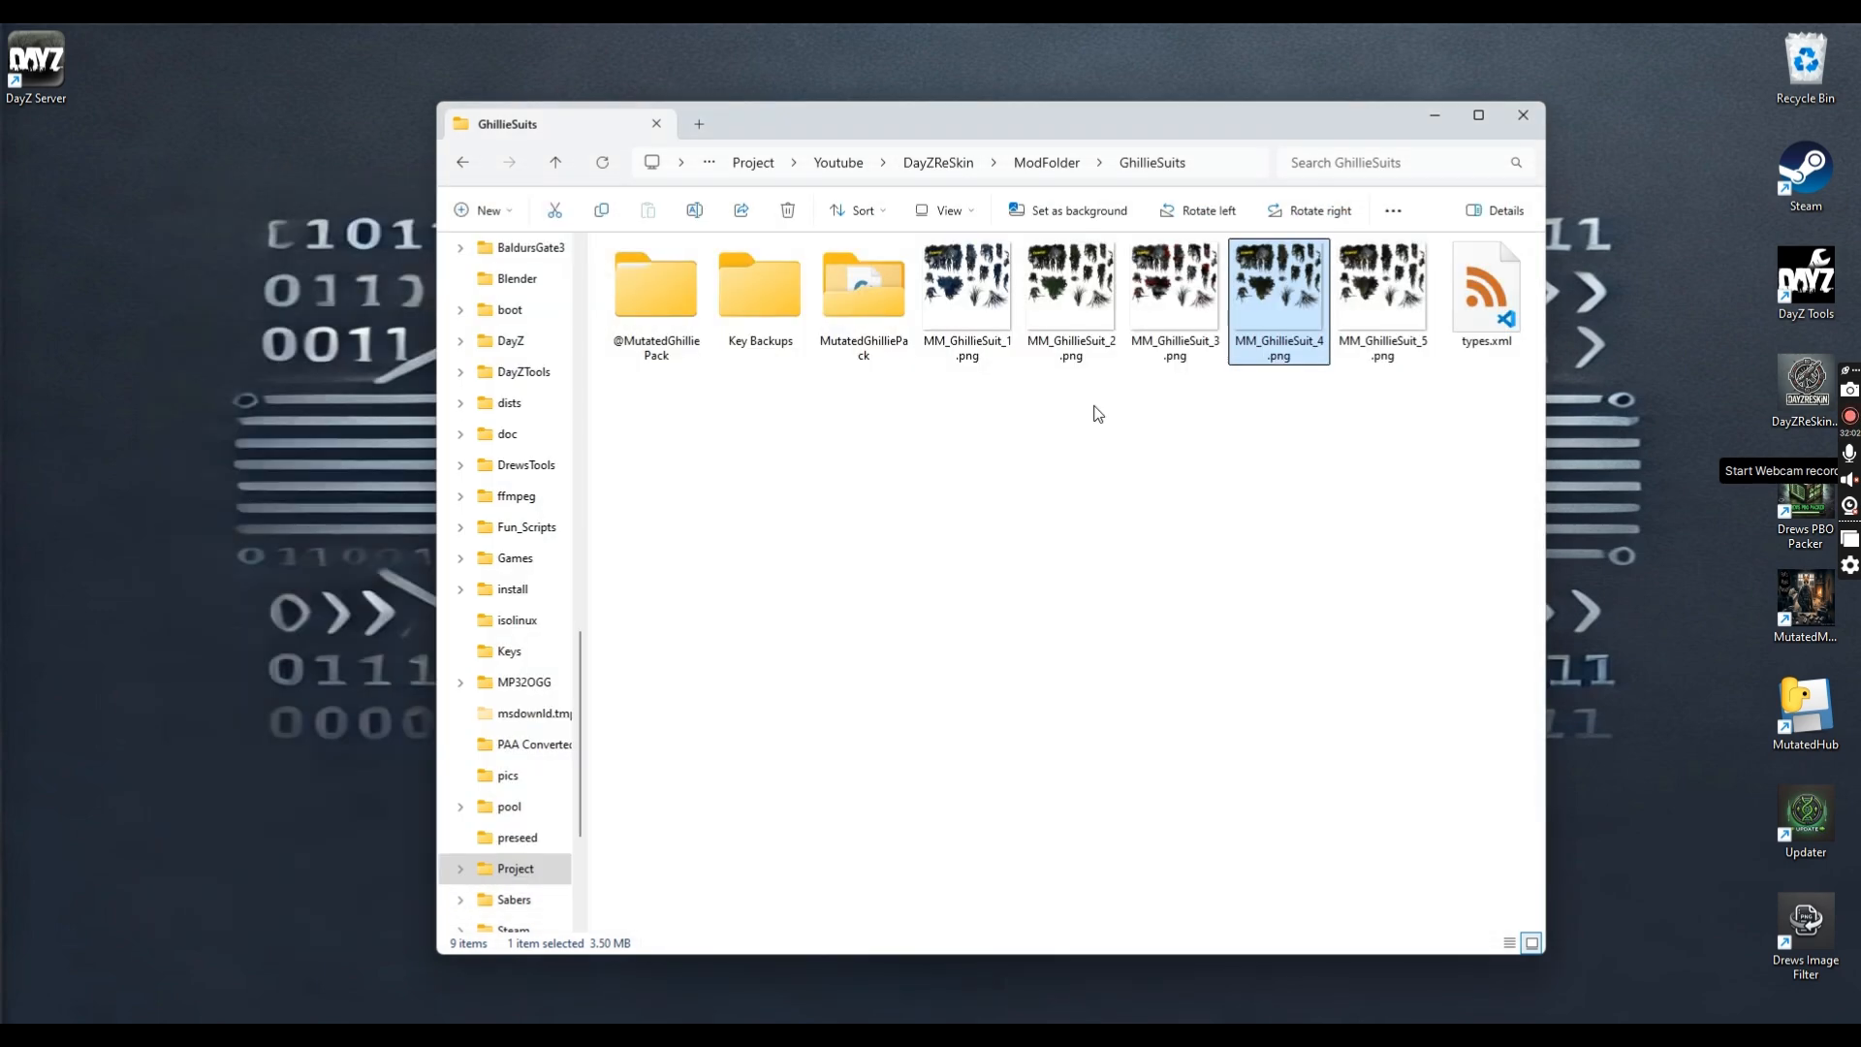
{"action": "double_click", "coordinate": [1455, 286]}
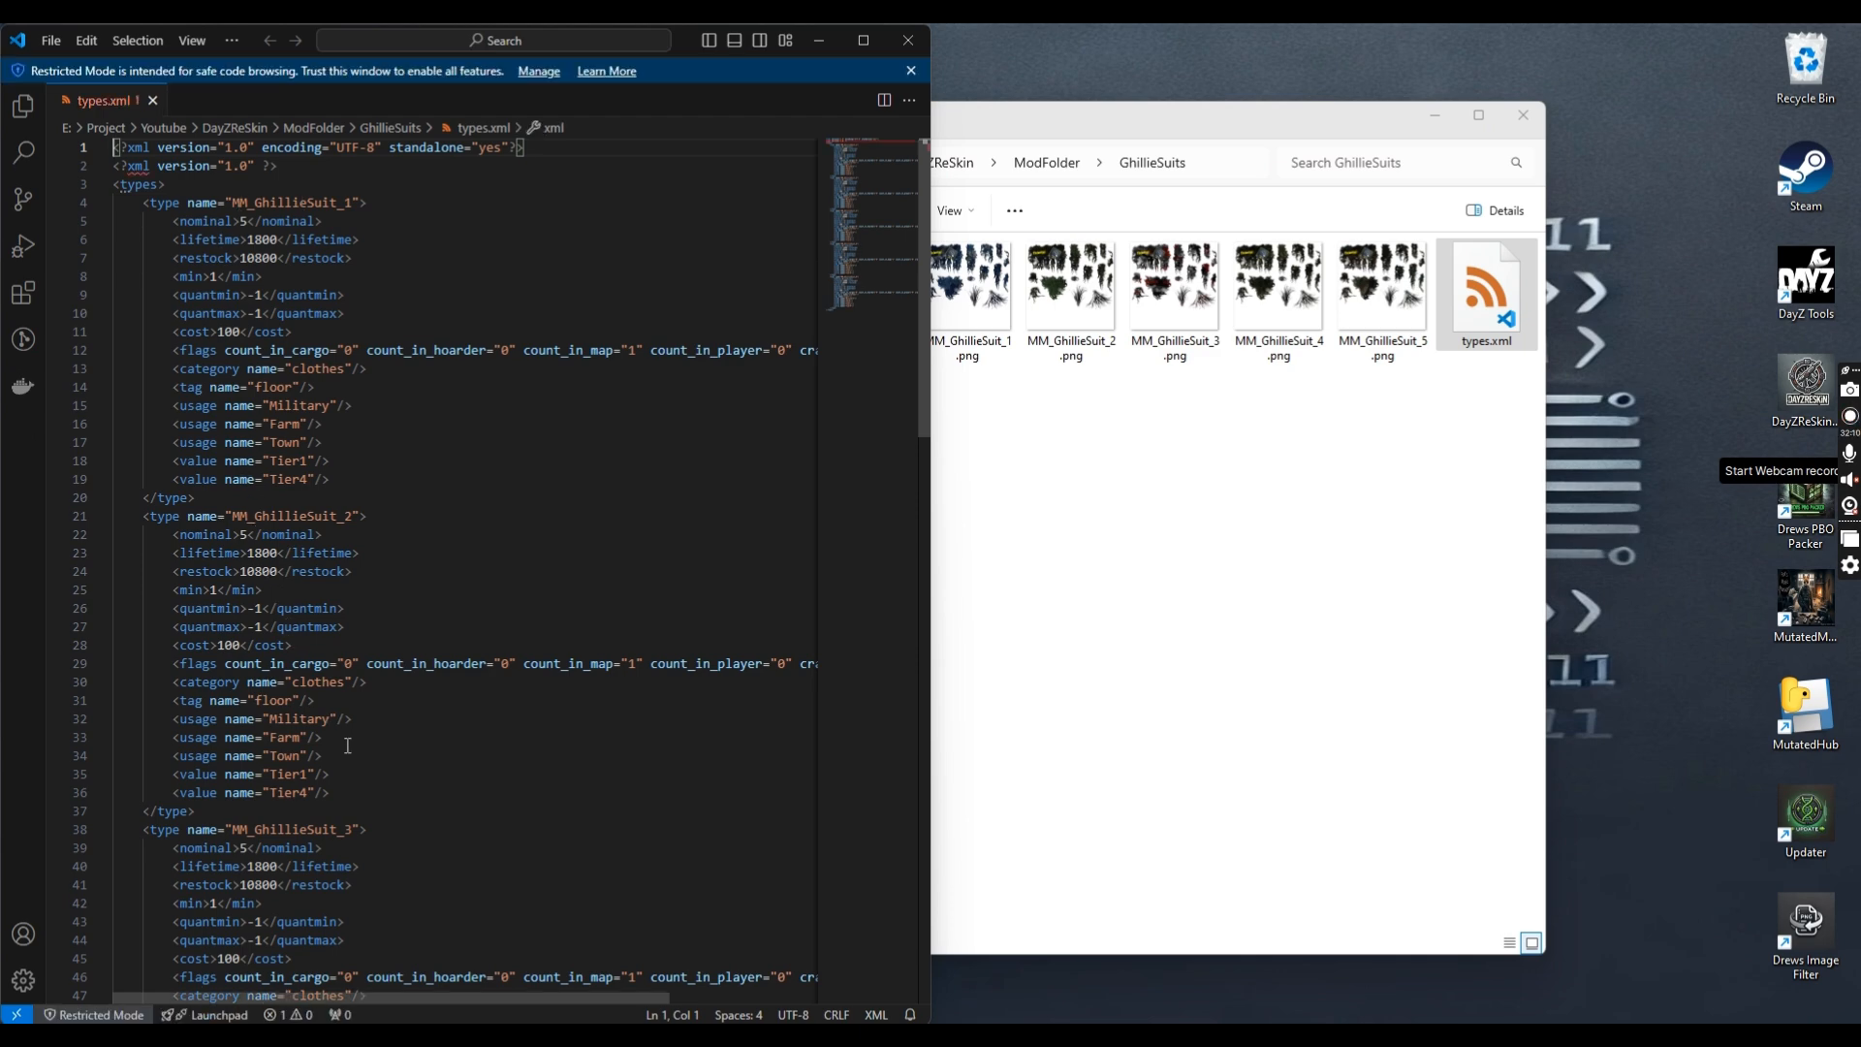
Replace every <nominal>5</nominal> with <nominal>3</nominal> in types.xml
{"action": "scroll", "coordinate": [397, 430], "scroll_direction": "down", "scroll_amount": 12}
{"action": "scroll", "coordinate": [397, 429], "scroll_direction": "up", "scroll_amount": 12}
{"action": "left_click", "coordinate": [248, 221]}
{"action": "left_click_drag", "start_coordinate": [248, 221], "coordinate": [174, 221]}
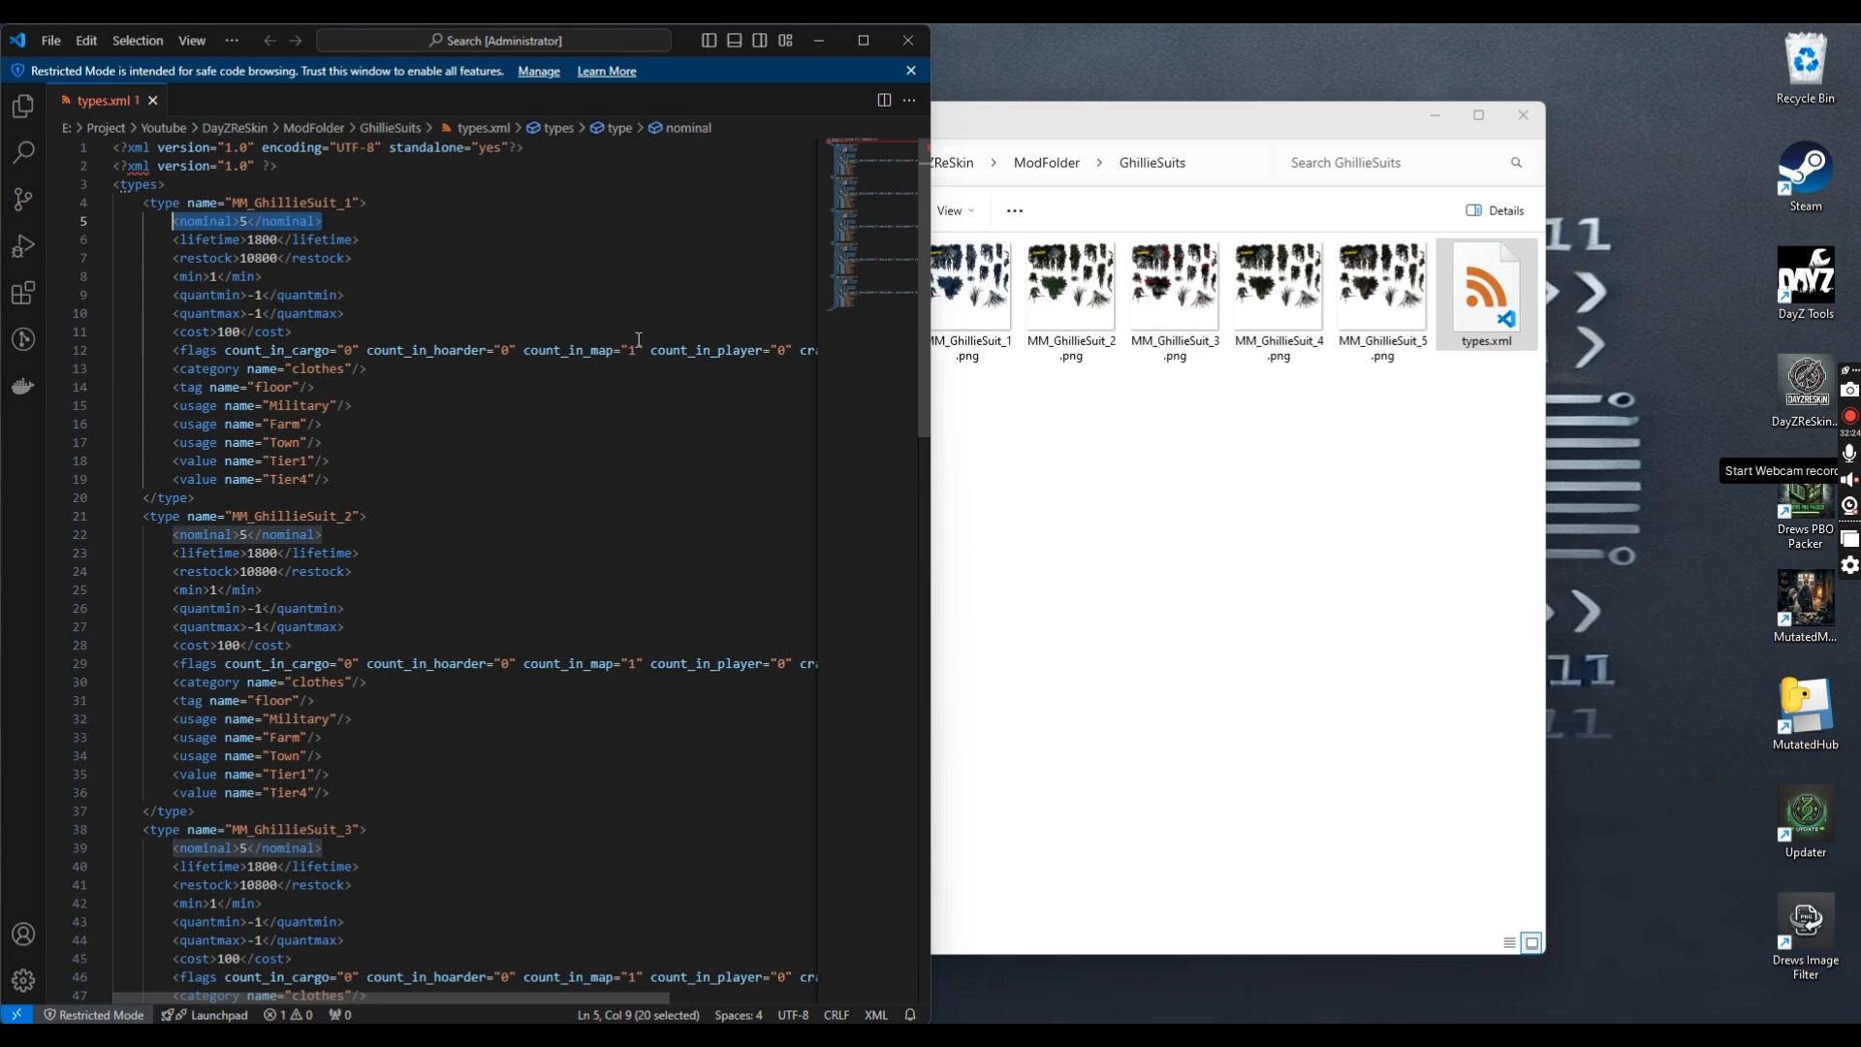
{"action": "key", "text": "ctrl+h"}
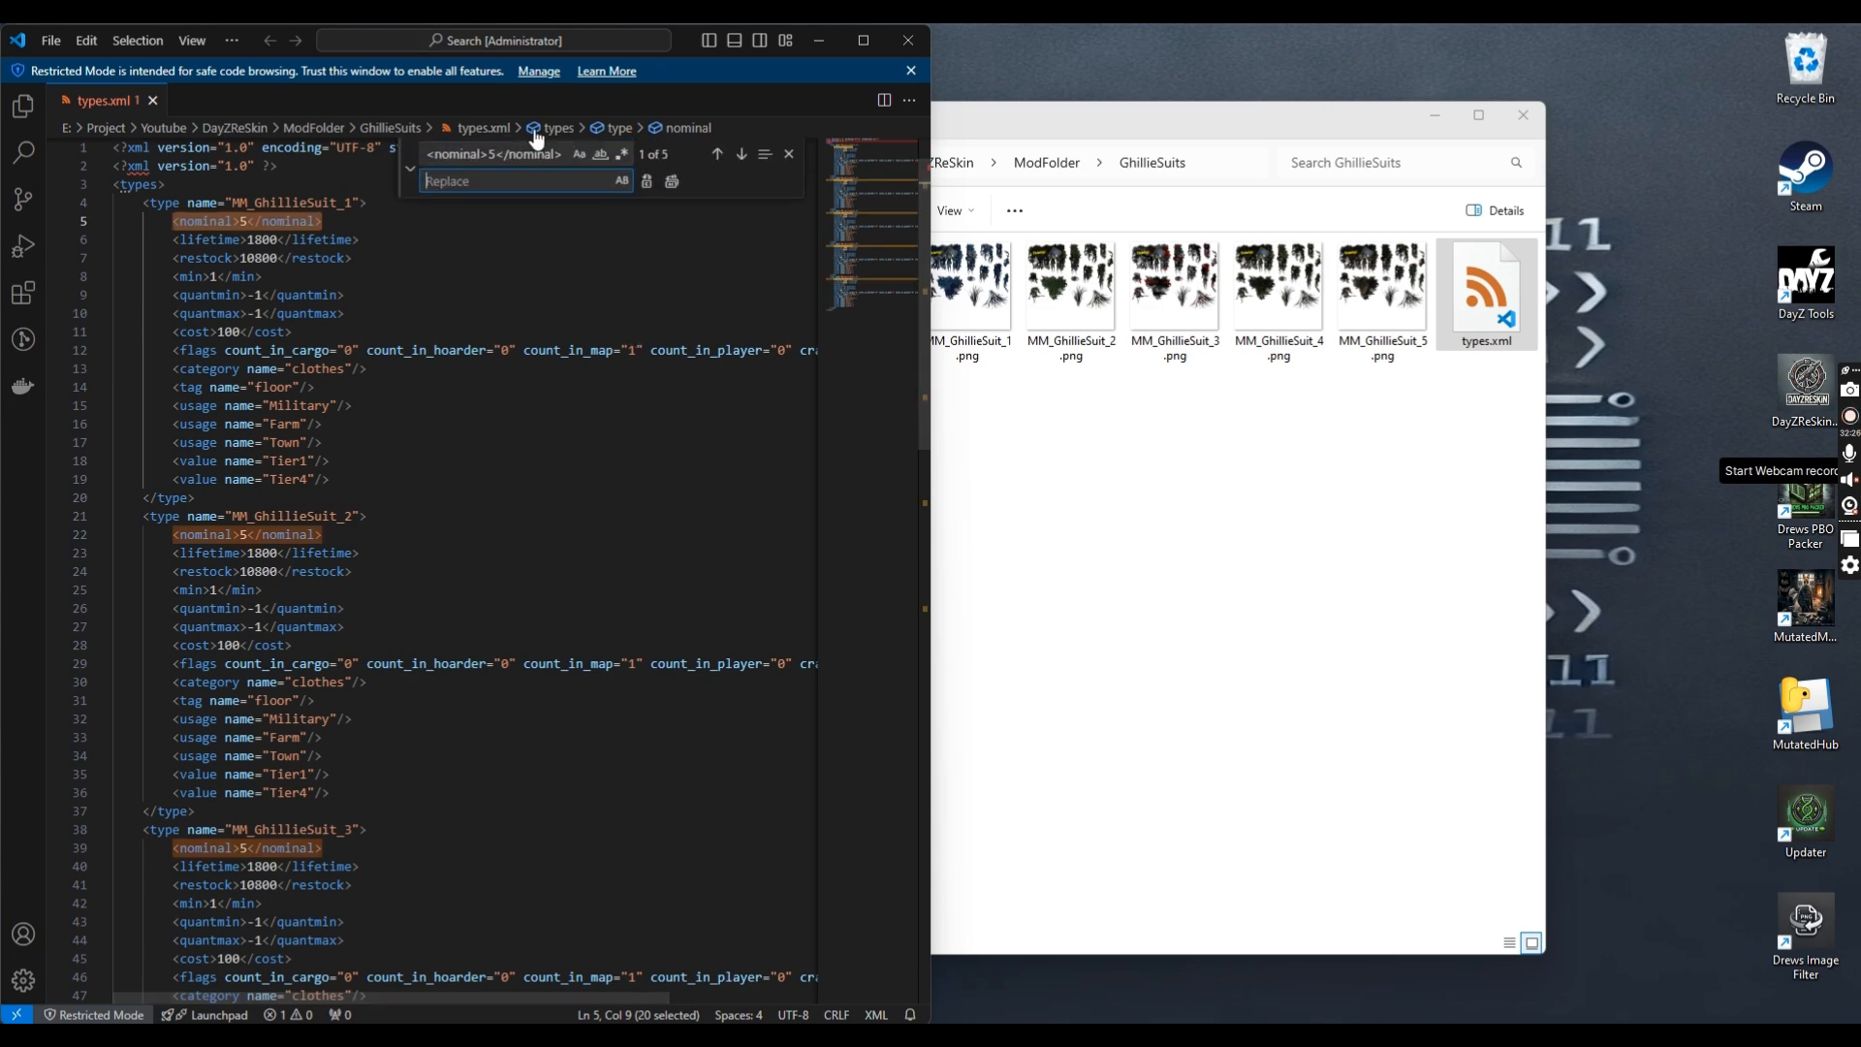
{"action": "left_click_drag", "start_coordinate": [564, 154], "coordinate": [396, 156]}
{"action": "key", "text": "ctrl+c"}
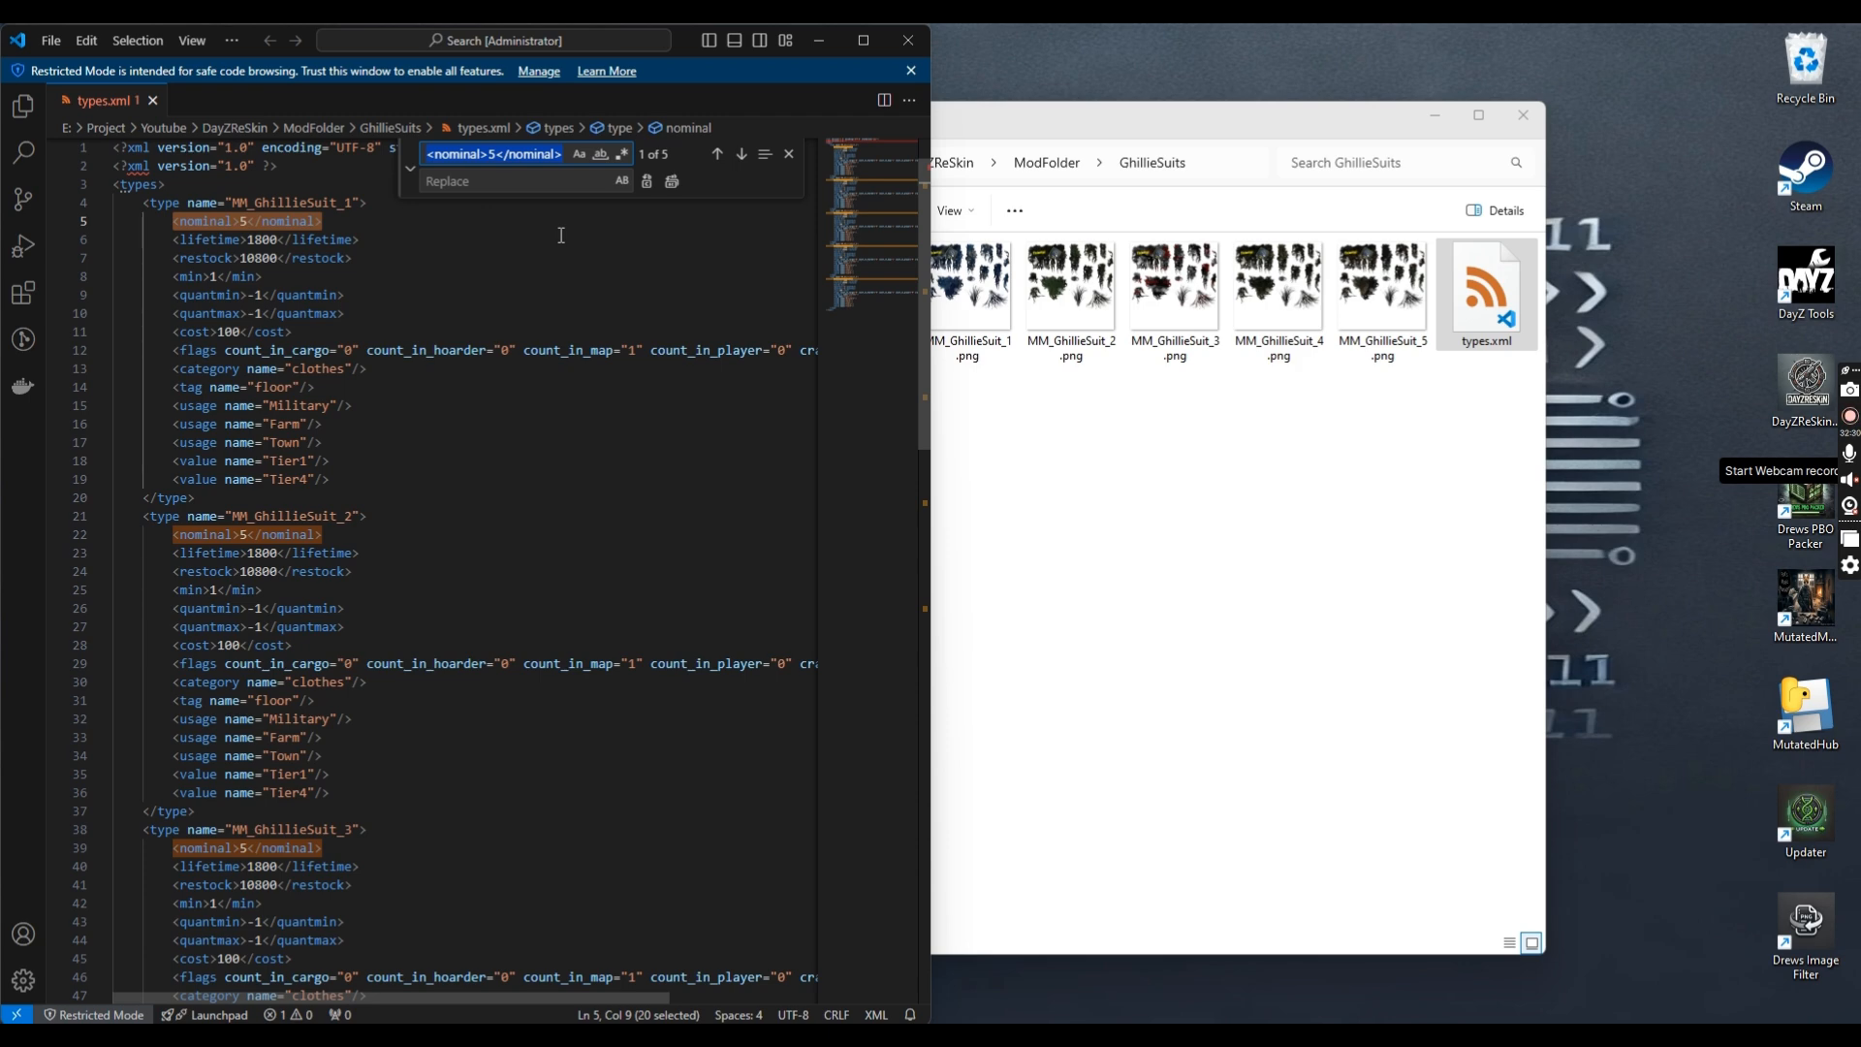
{"action": "left_click", "coordinate": [459, 184]}
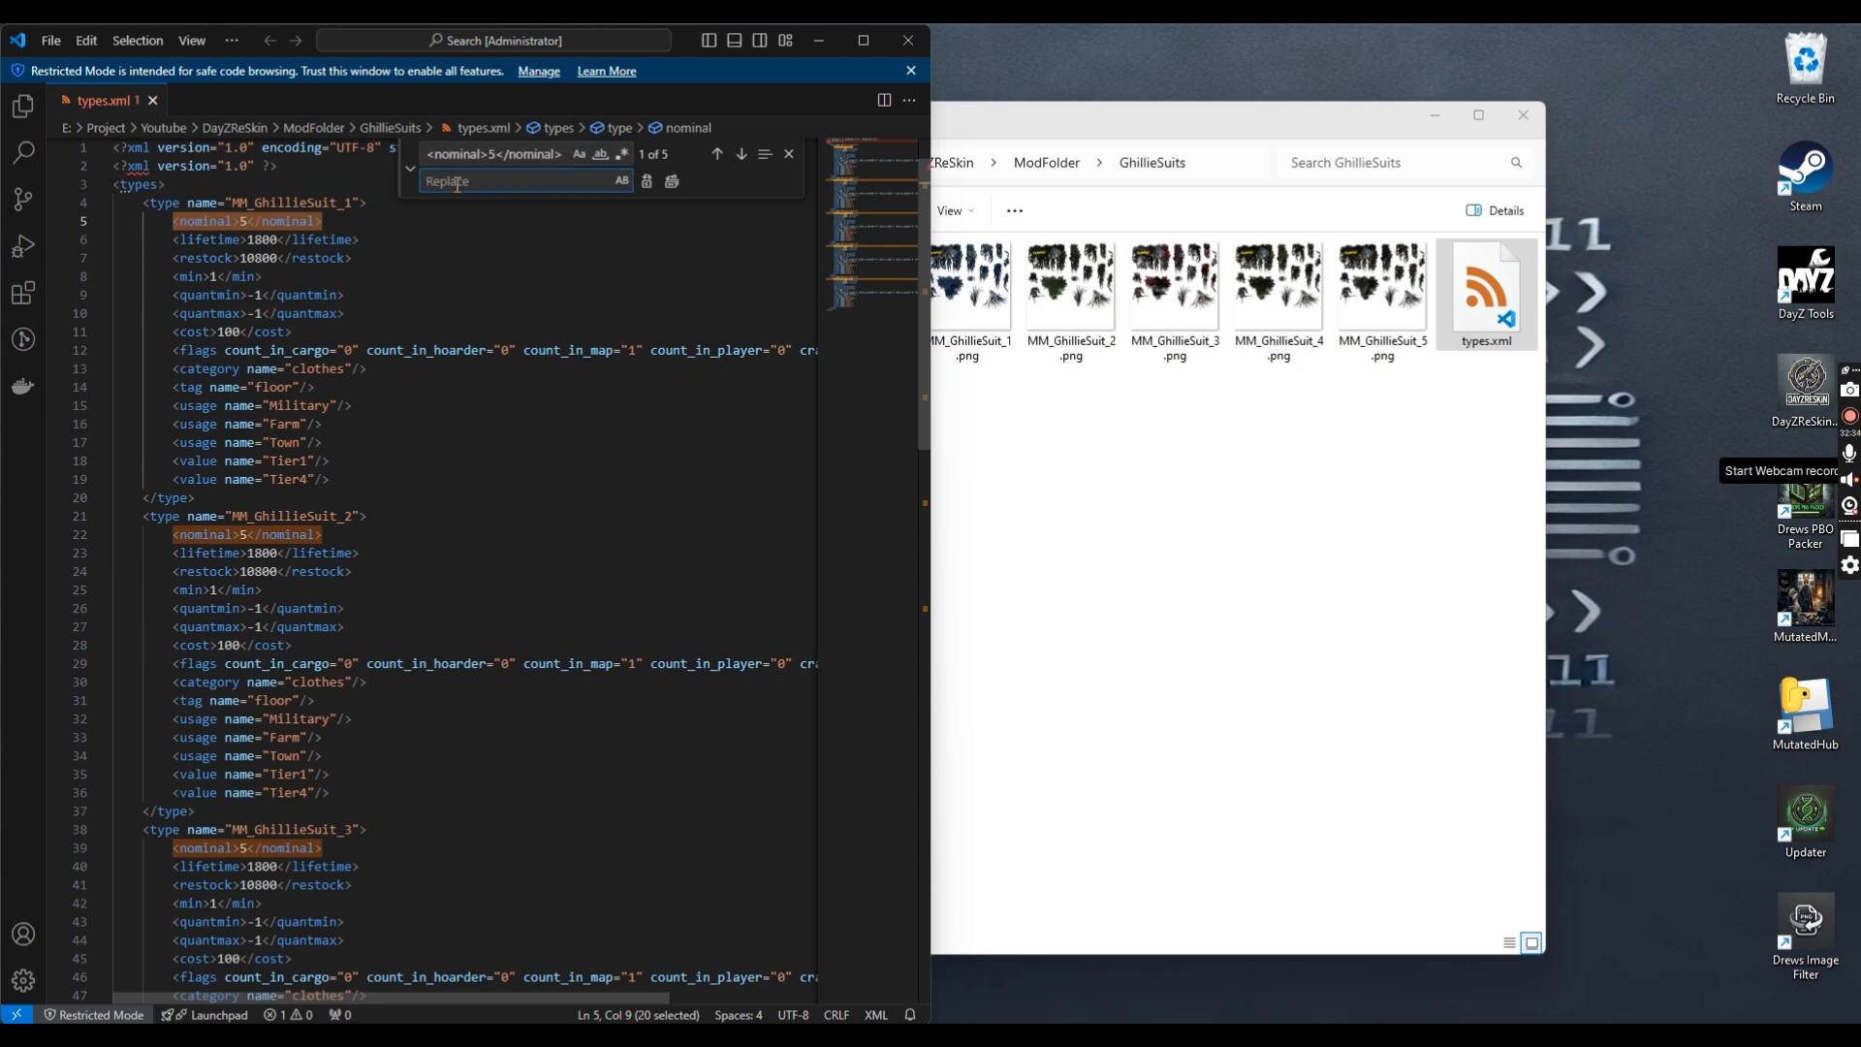
{"action": "key", "text": "ctrl+v"}
{"action": "key", "text": "Left"}
{"action": "key", "text": "Left"}
{"action": "key", "text": "Left"}
{"action": "key", "text": "Left"}
{"action": "key", "text": "Left"}
{"action": "key", "text": "Left"}
{"action": "key", "text": "Left"}
{"action": "key", "text": "Left"}
{"action": "key", "text": "Left"}
{"action": "key", "text": "Left"}
{"action": "type", "text": "3"}
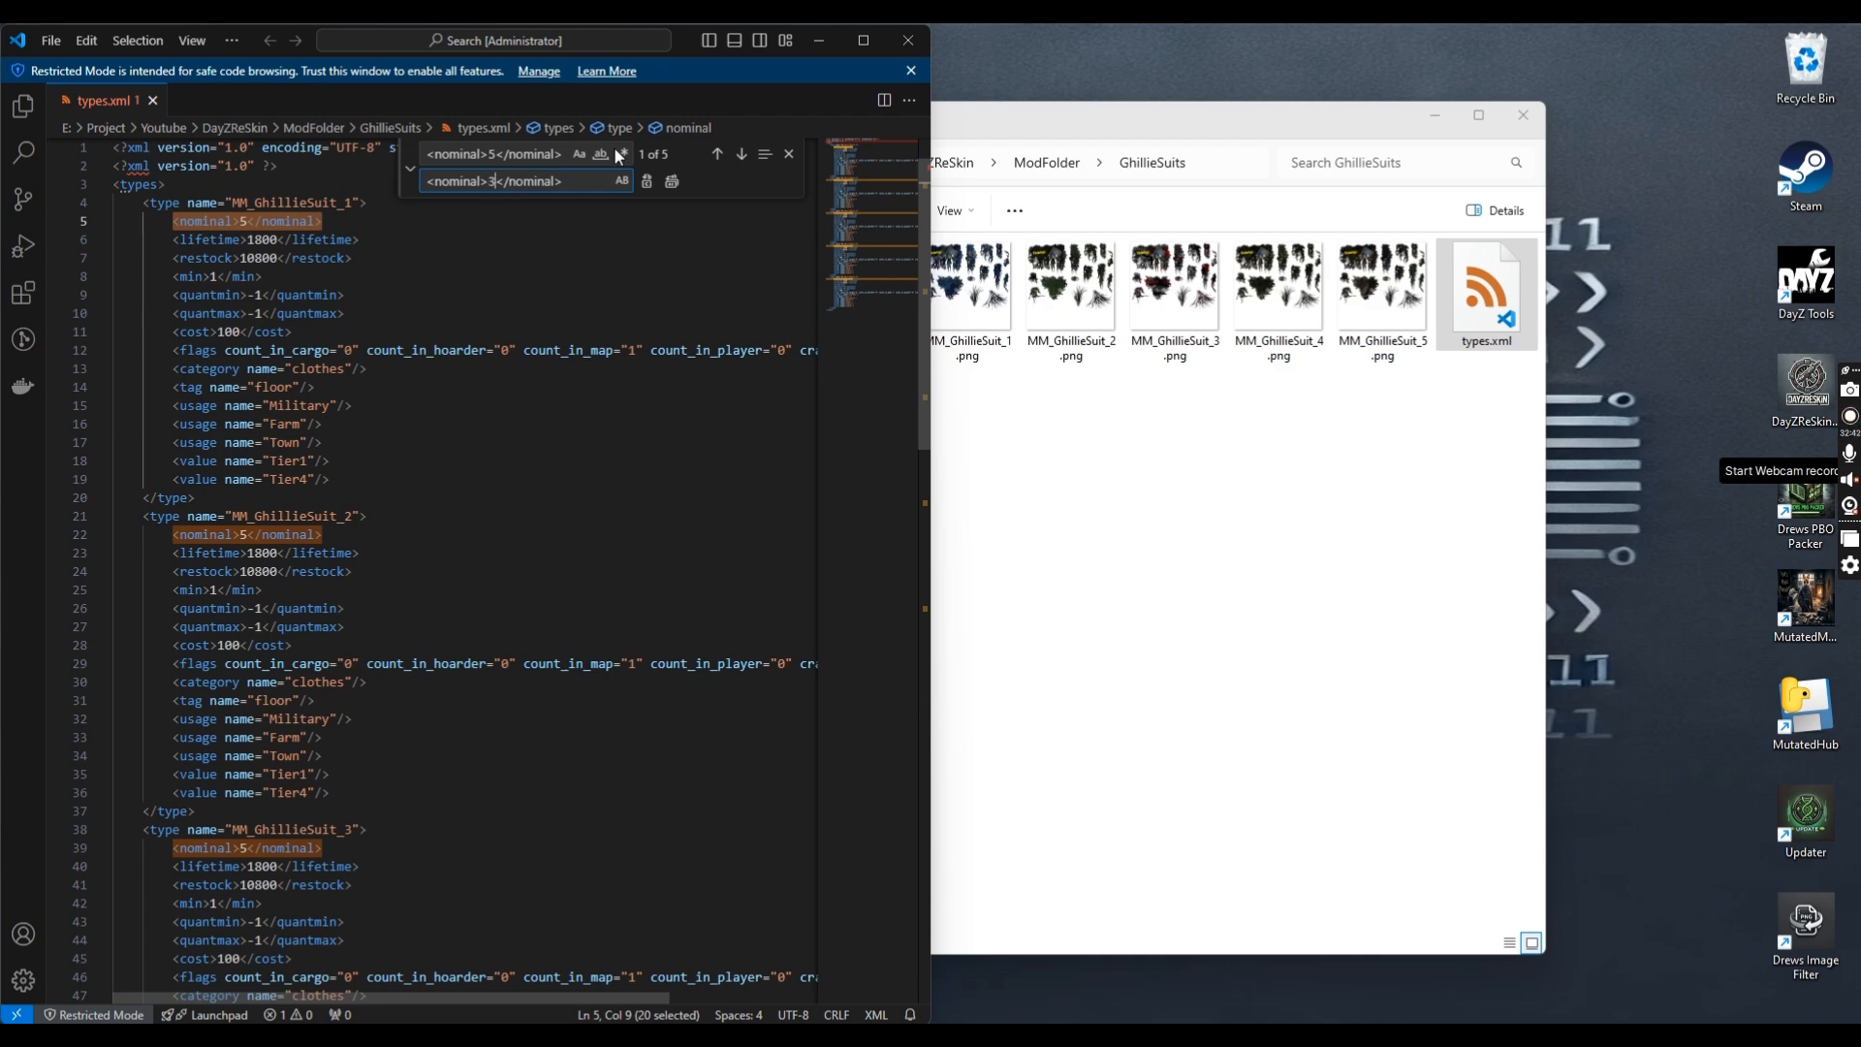
{"action": "left_click", "coordinate": [673, 182]}
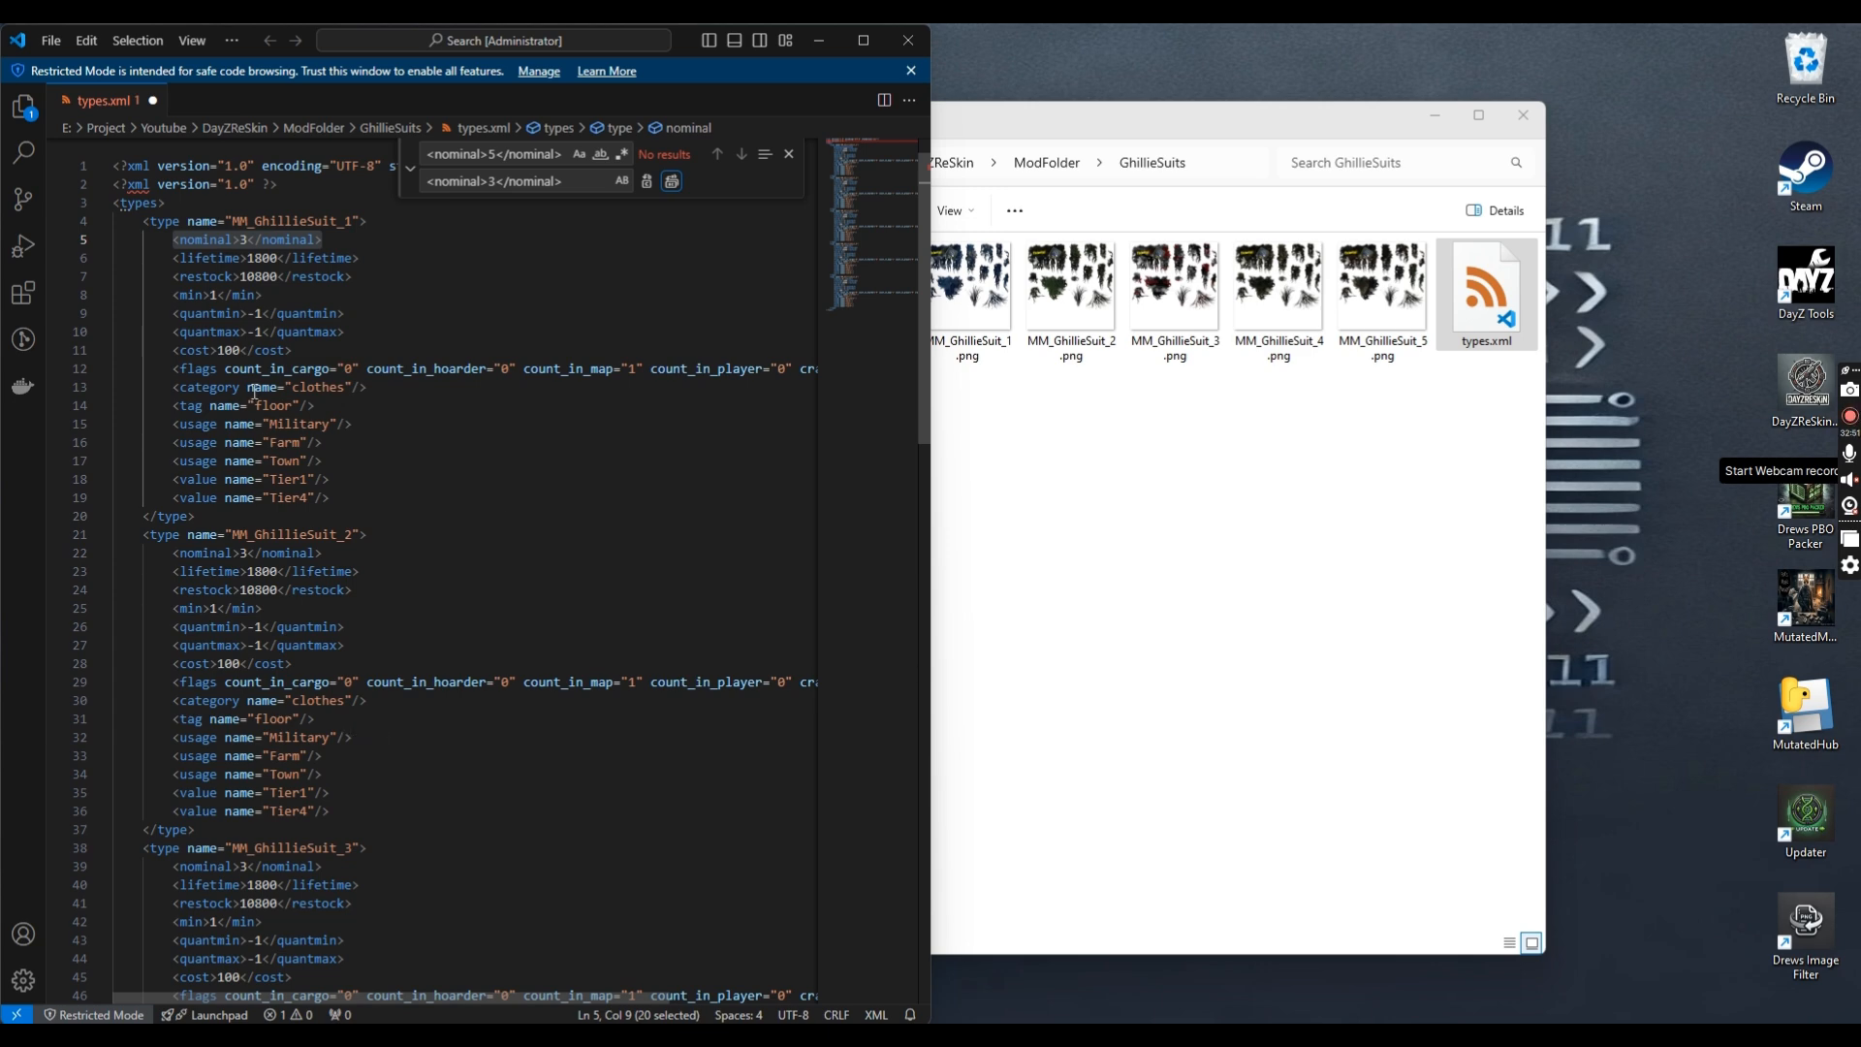
Close the find-and-replace box and exit Visual Studio Code
{"action": "left_click", "coordinate": [578, 365]}
{"action": "left_click", "coordinate": [541, 289]}
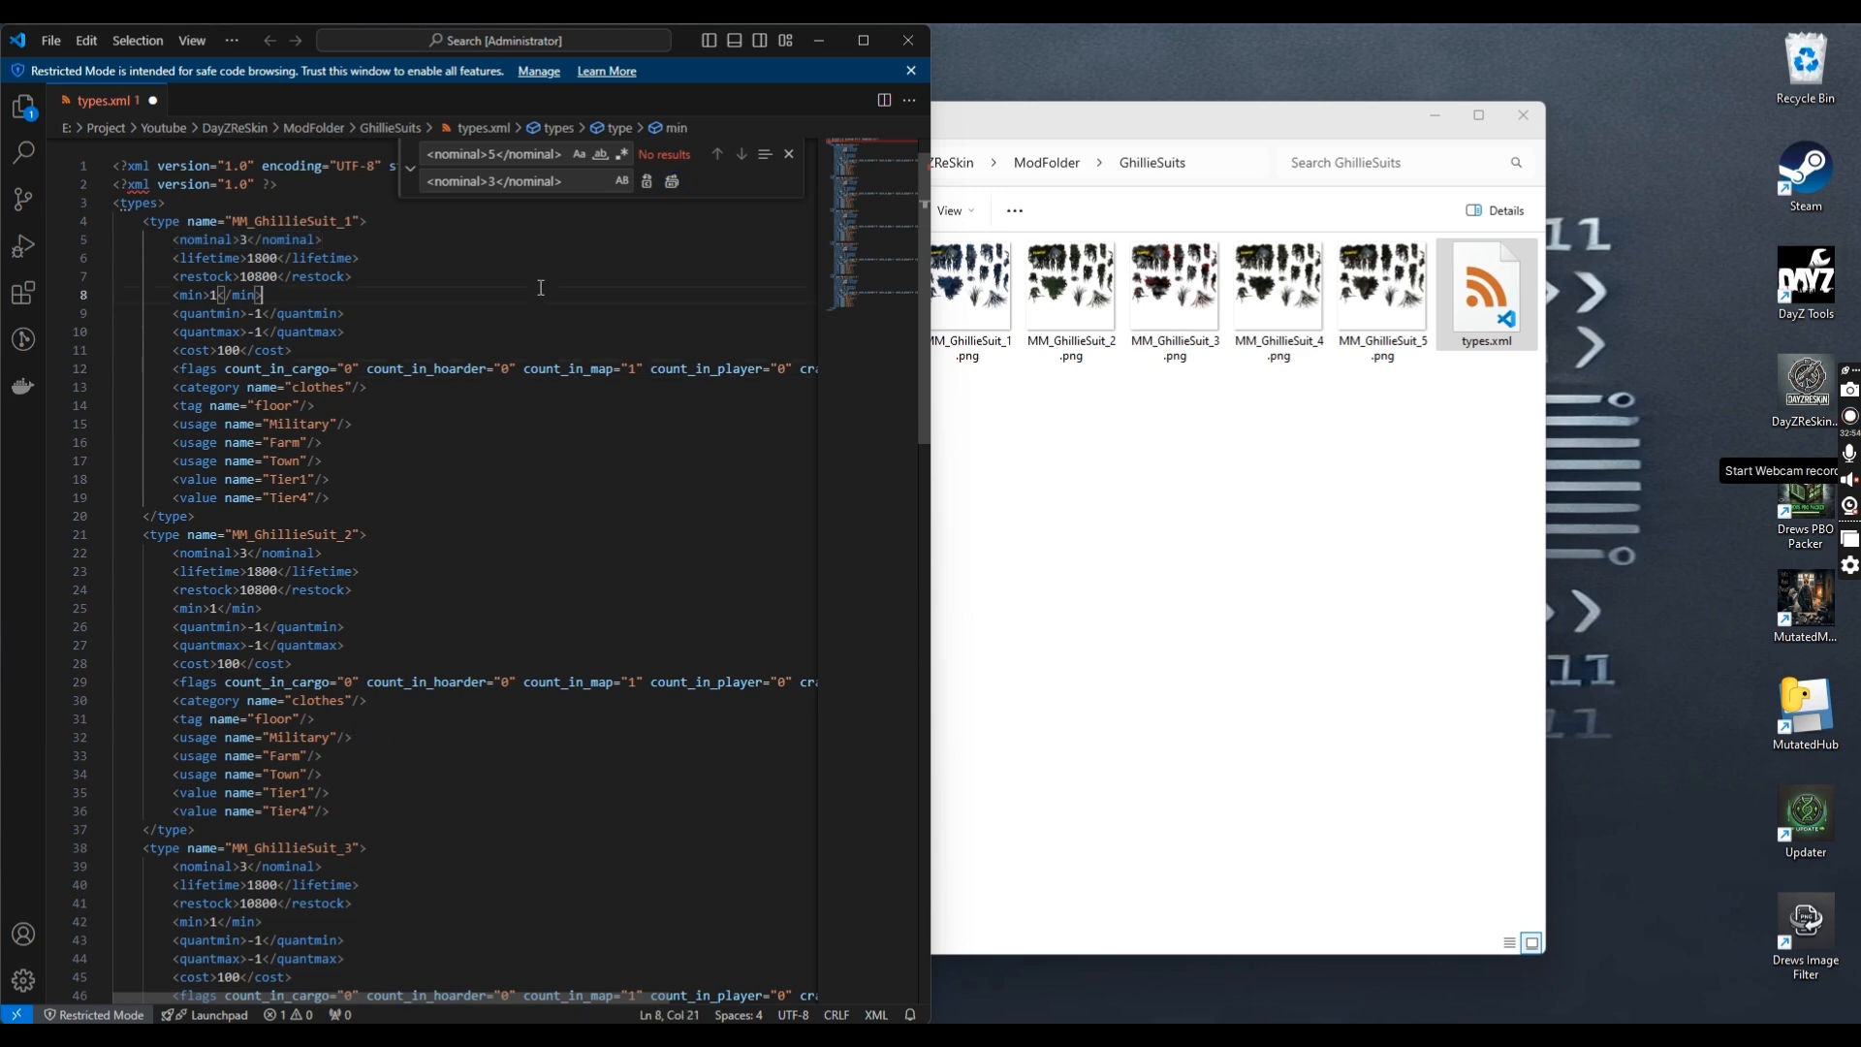
{"action": "left_click", "coordinate": [789, 154]}
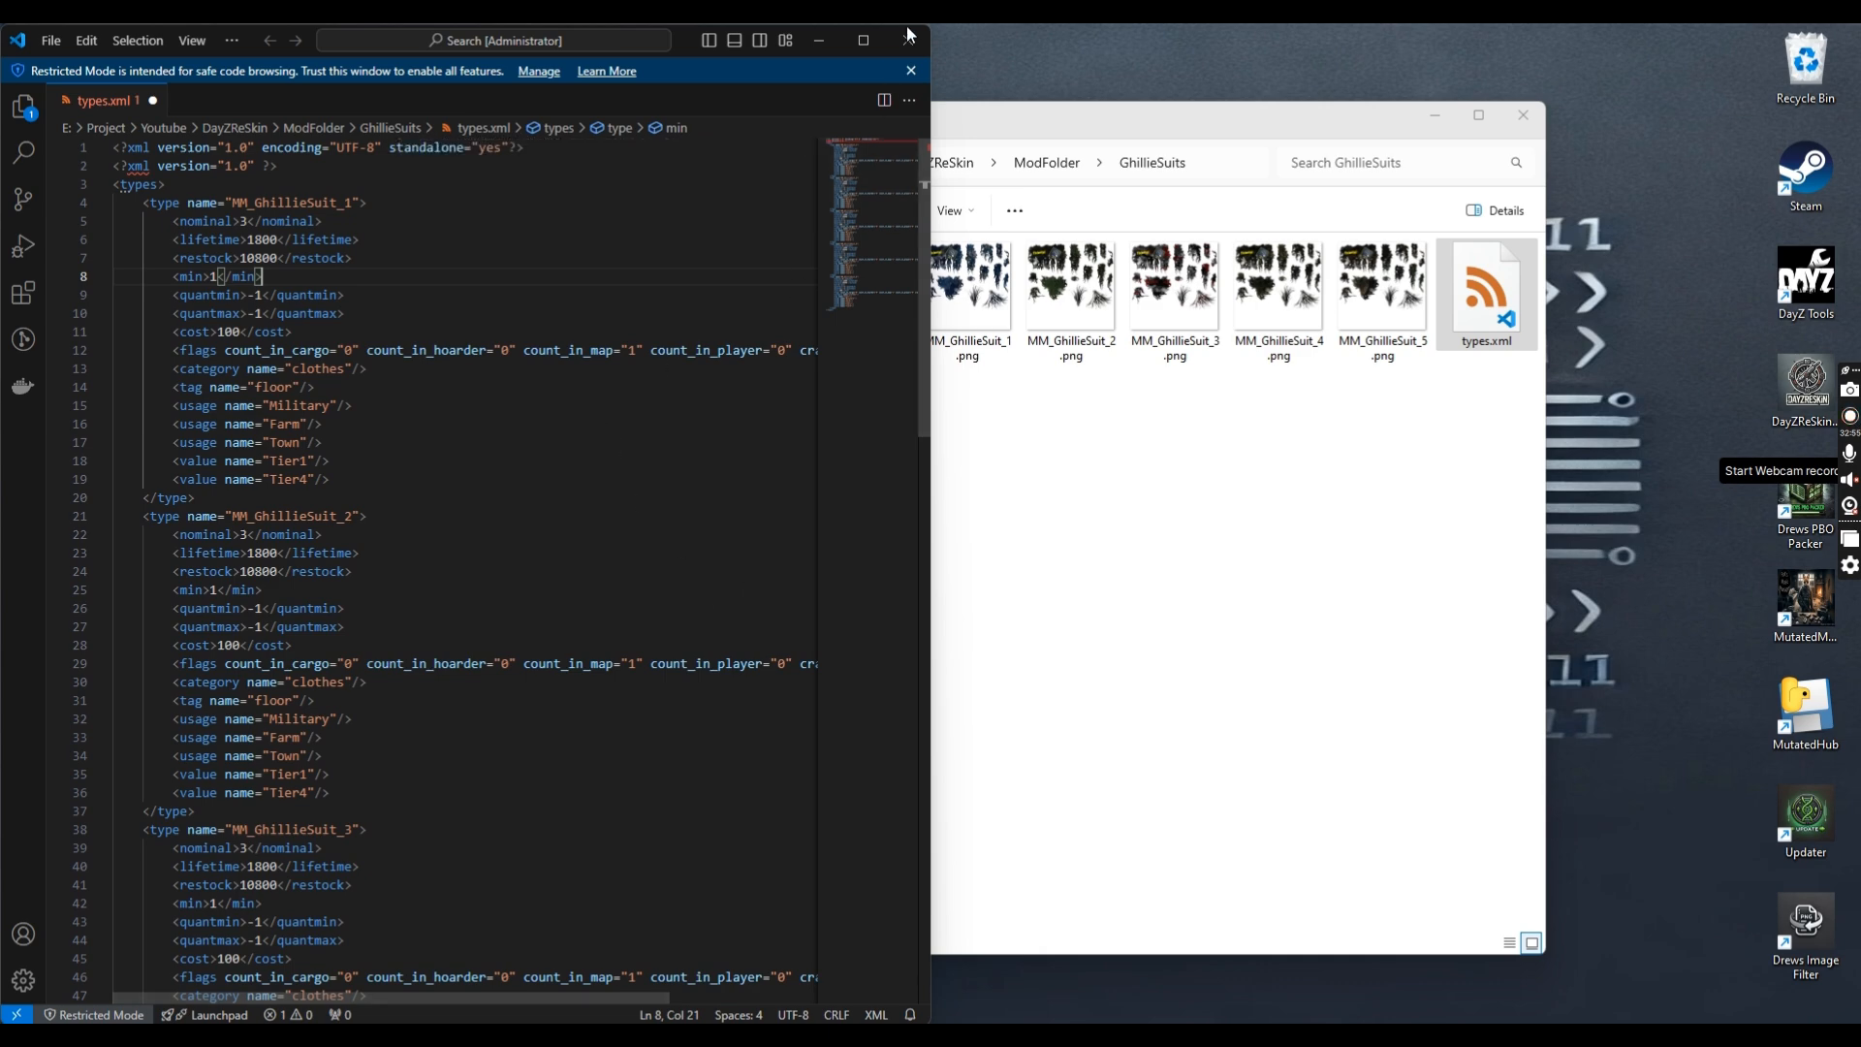
{"action": "scroll", "coordinate": [384, 478], "scroll_direction": "down", "scroll_amount": 6}
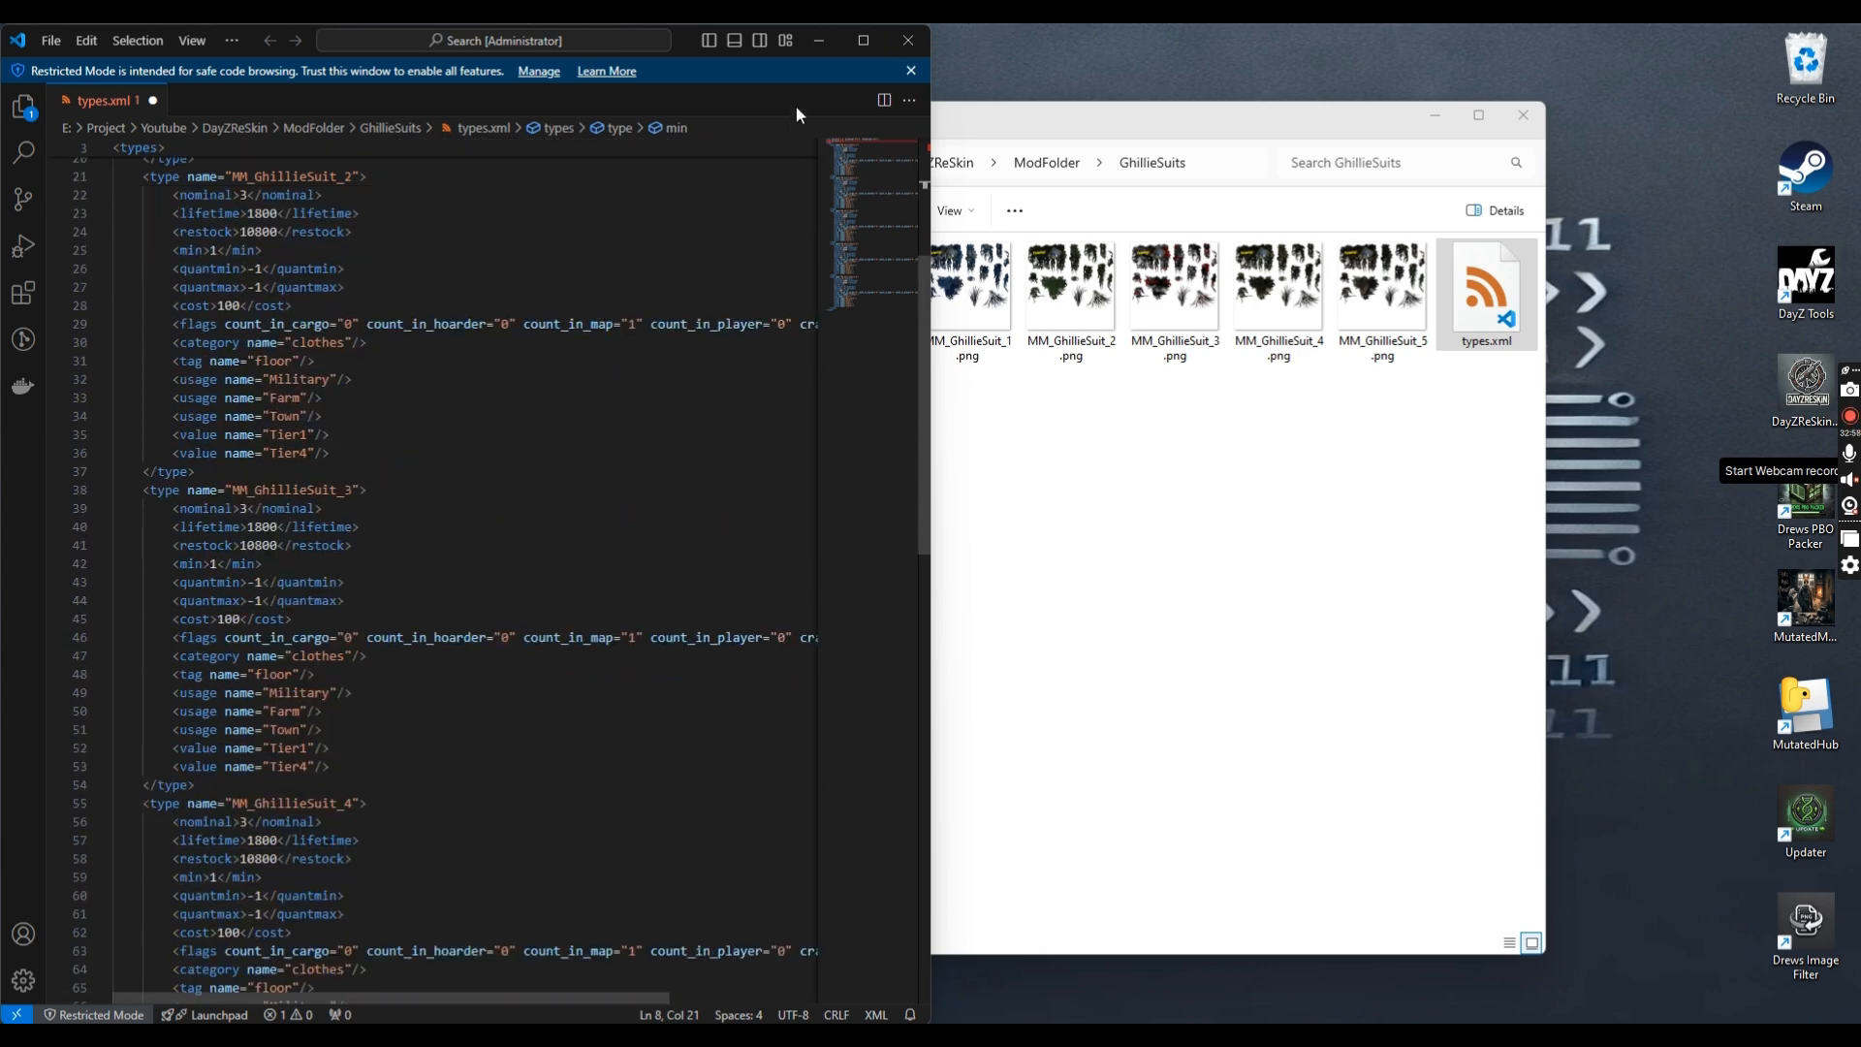
{"action": "left_click", "coordinate": [894, 45]}
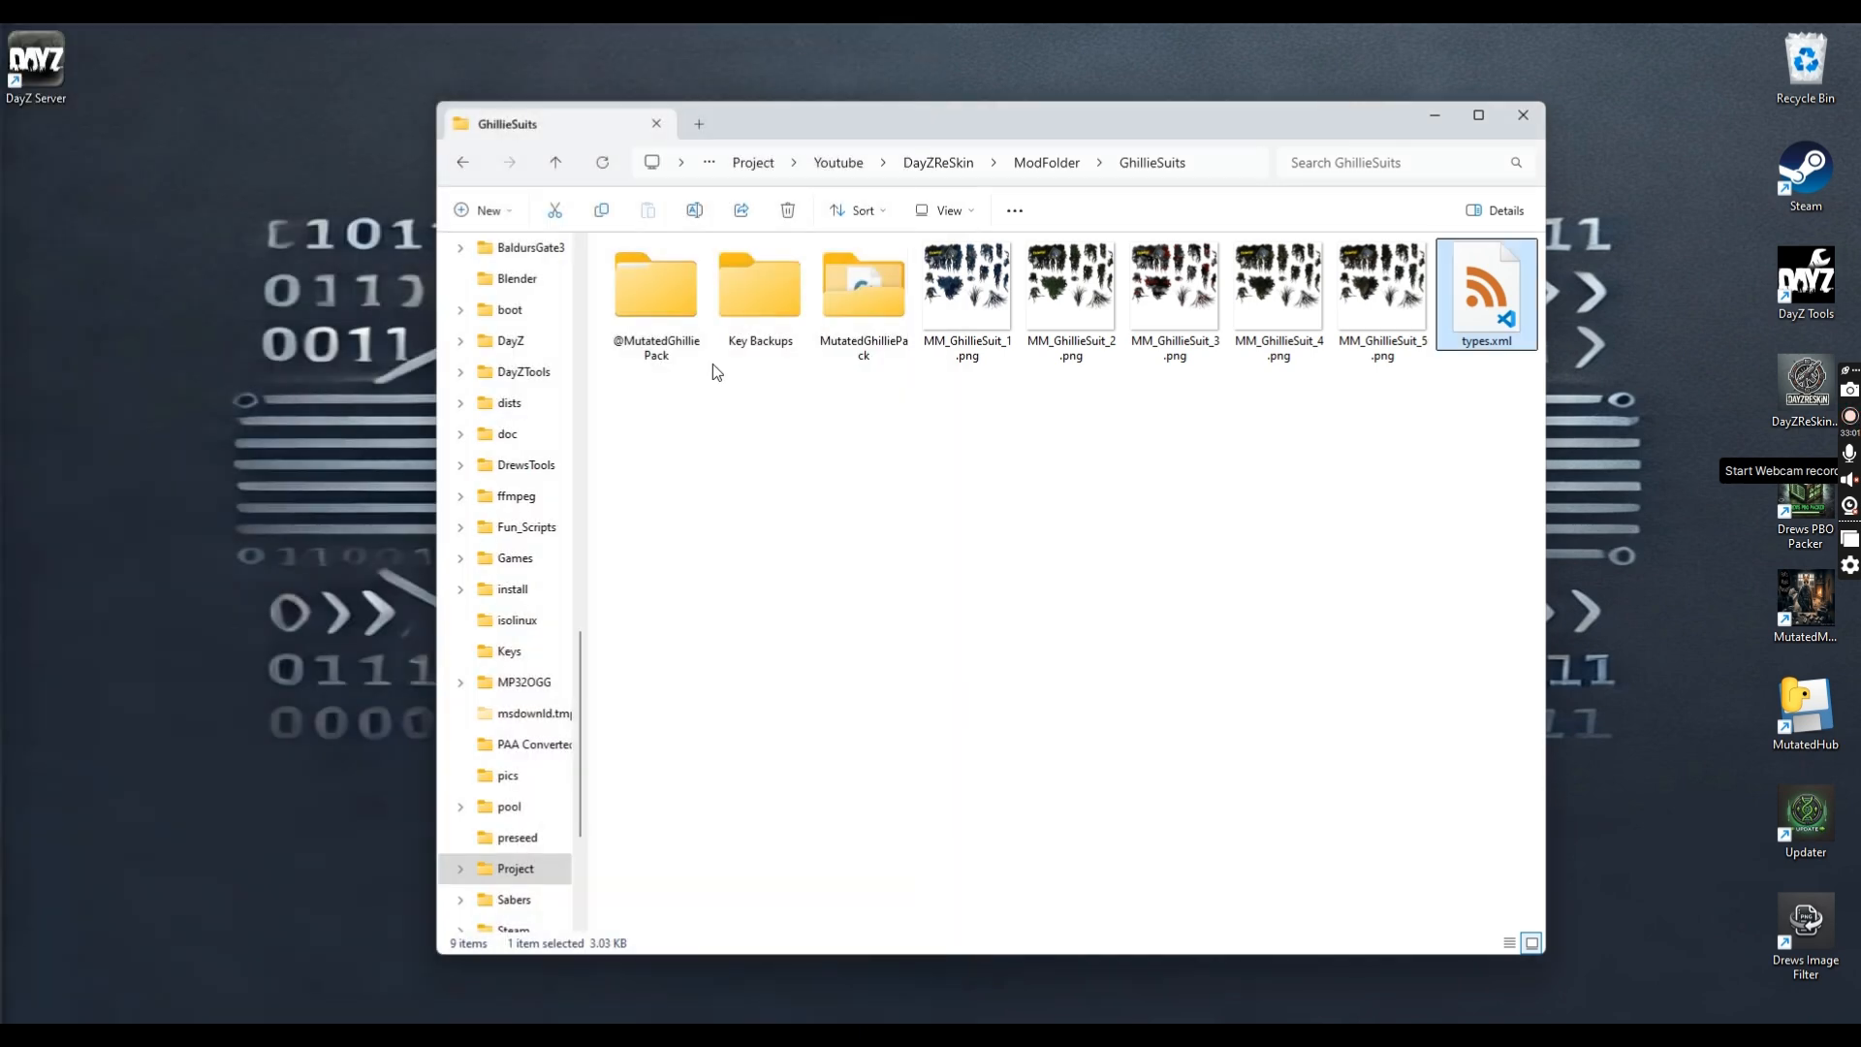
{"action": "double_click", "coordinate": [899, 293]}
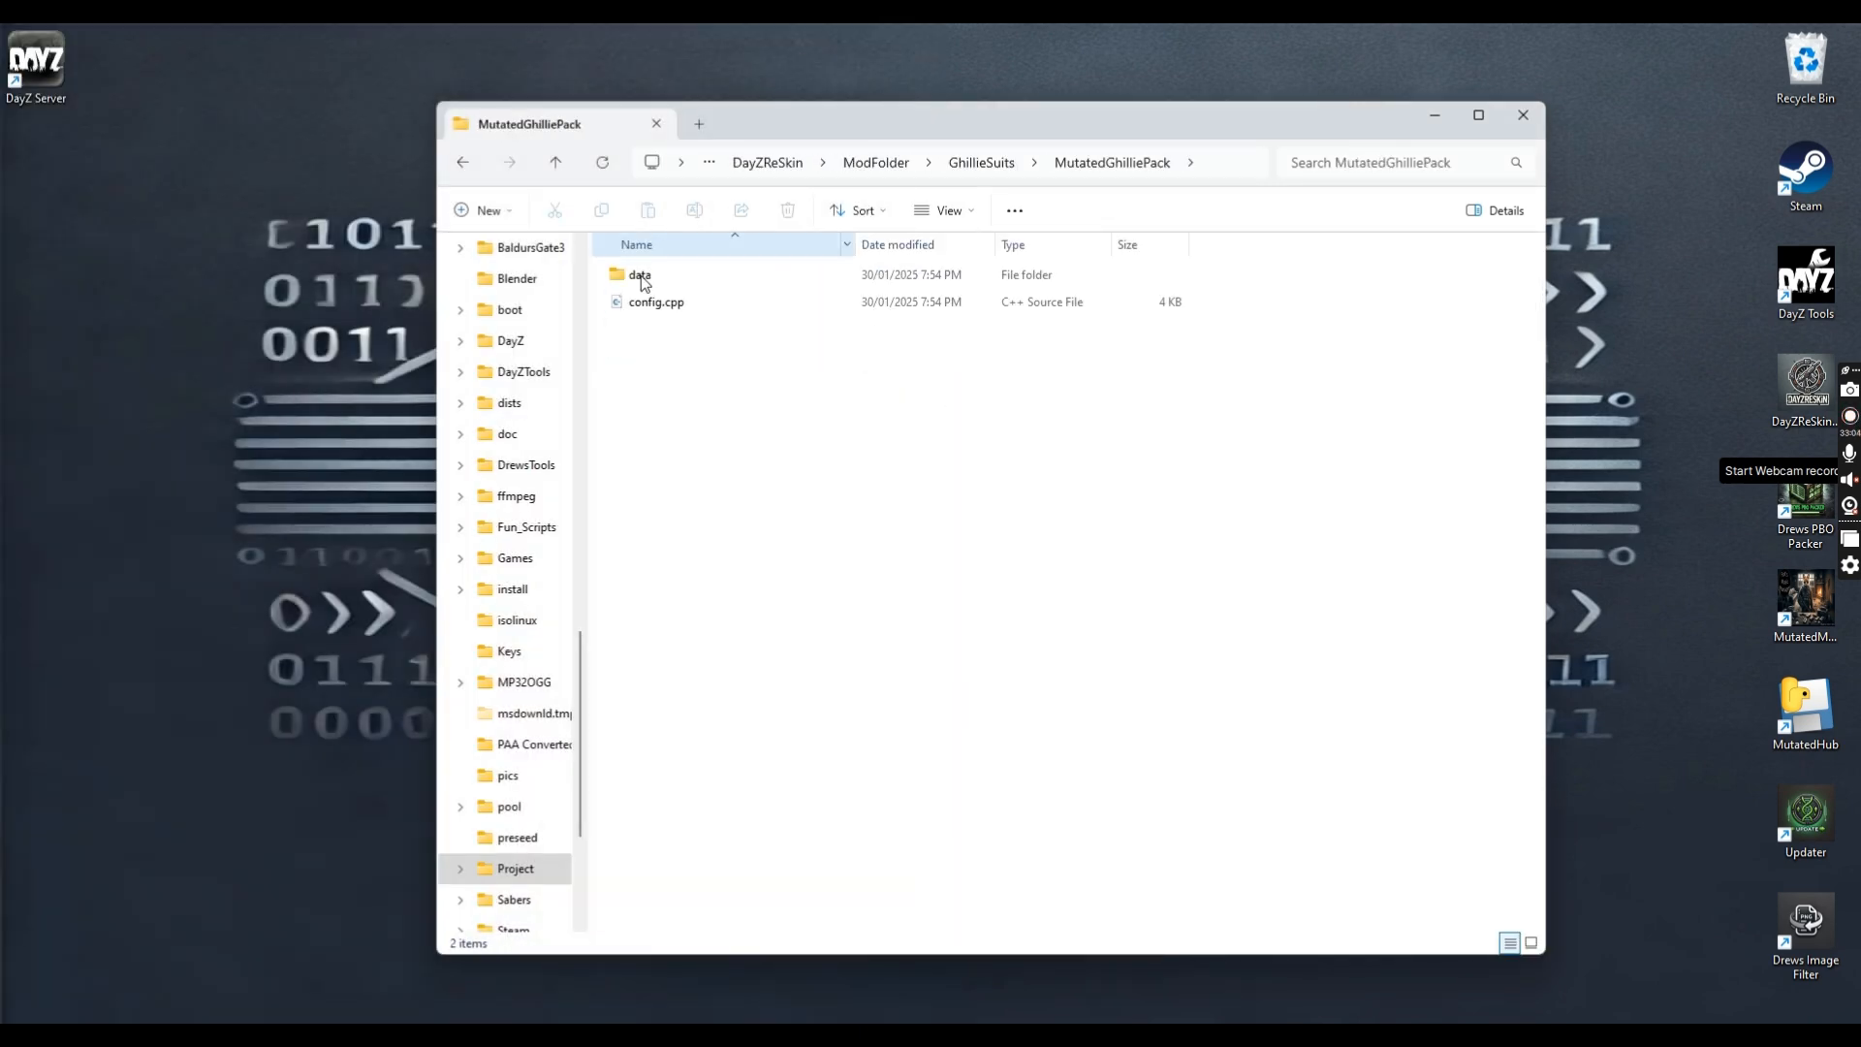
{"action": "double_click", "coordinate": [694, 273]}
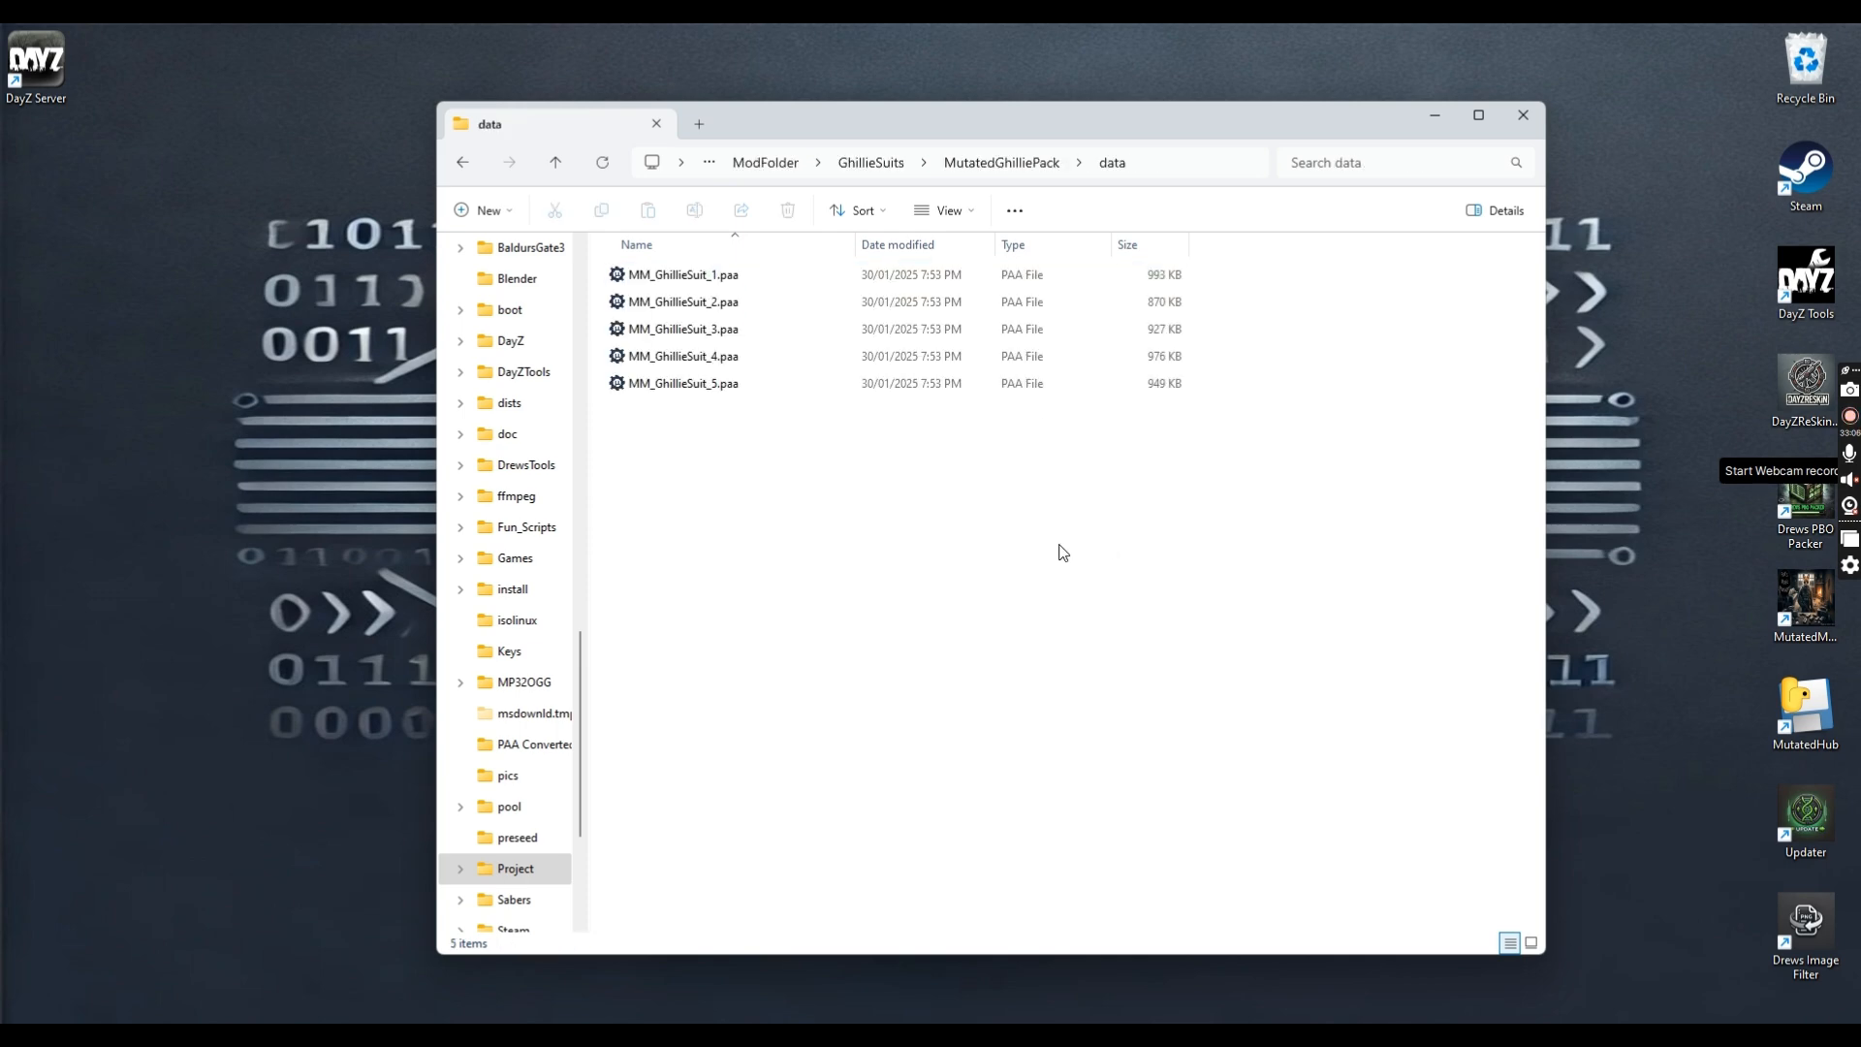
{"action": "left_click", "coordinate": [998, 163]}
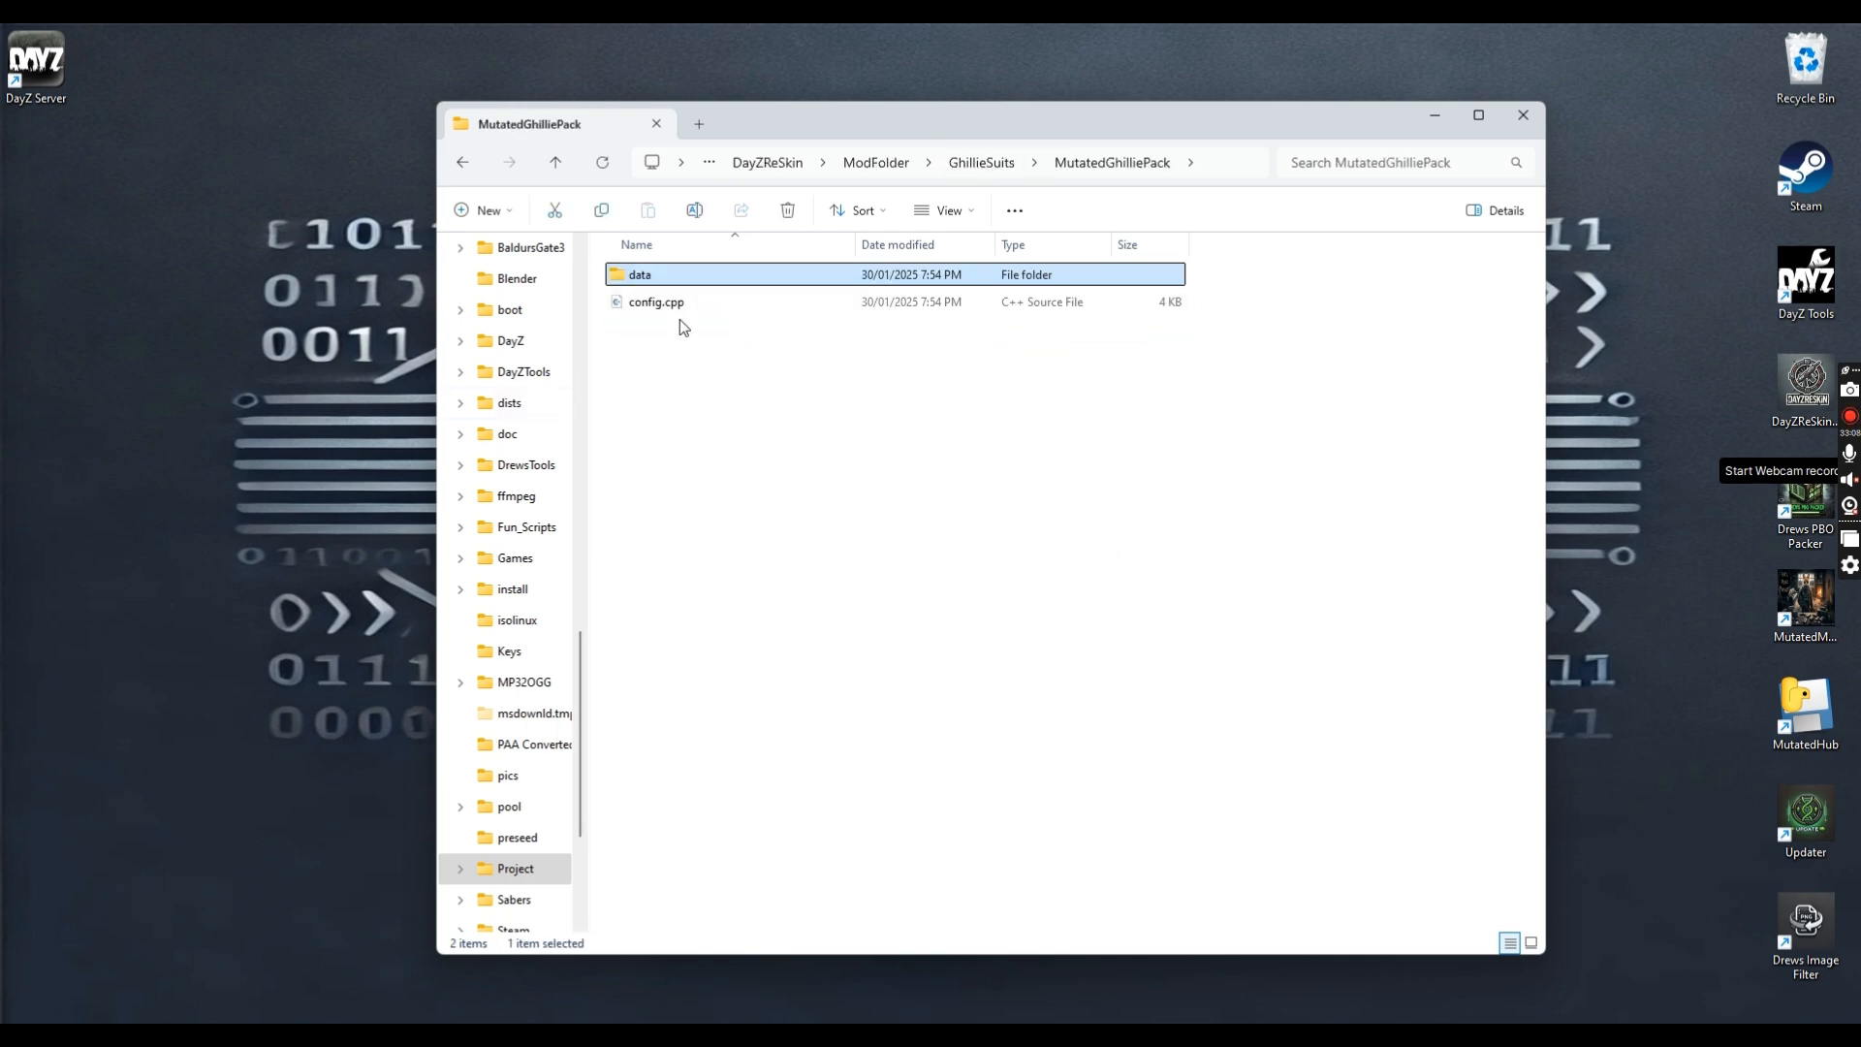
{"action": "double_click", "coordinate": [669, 302]}
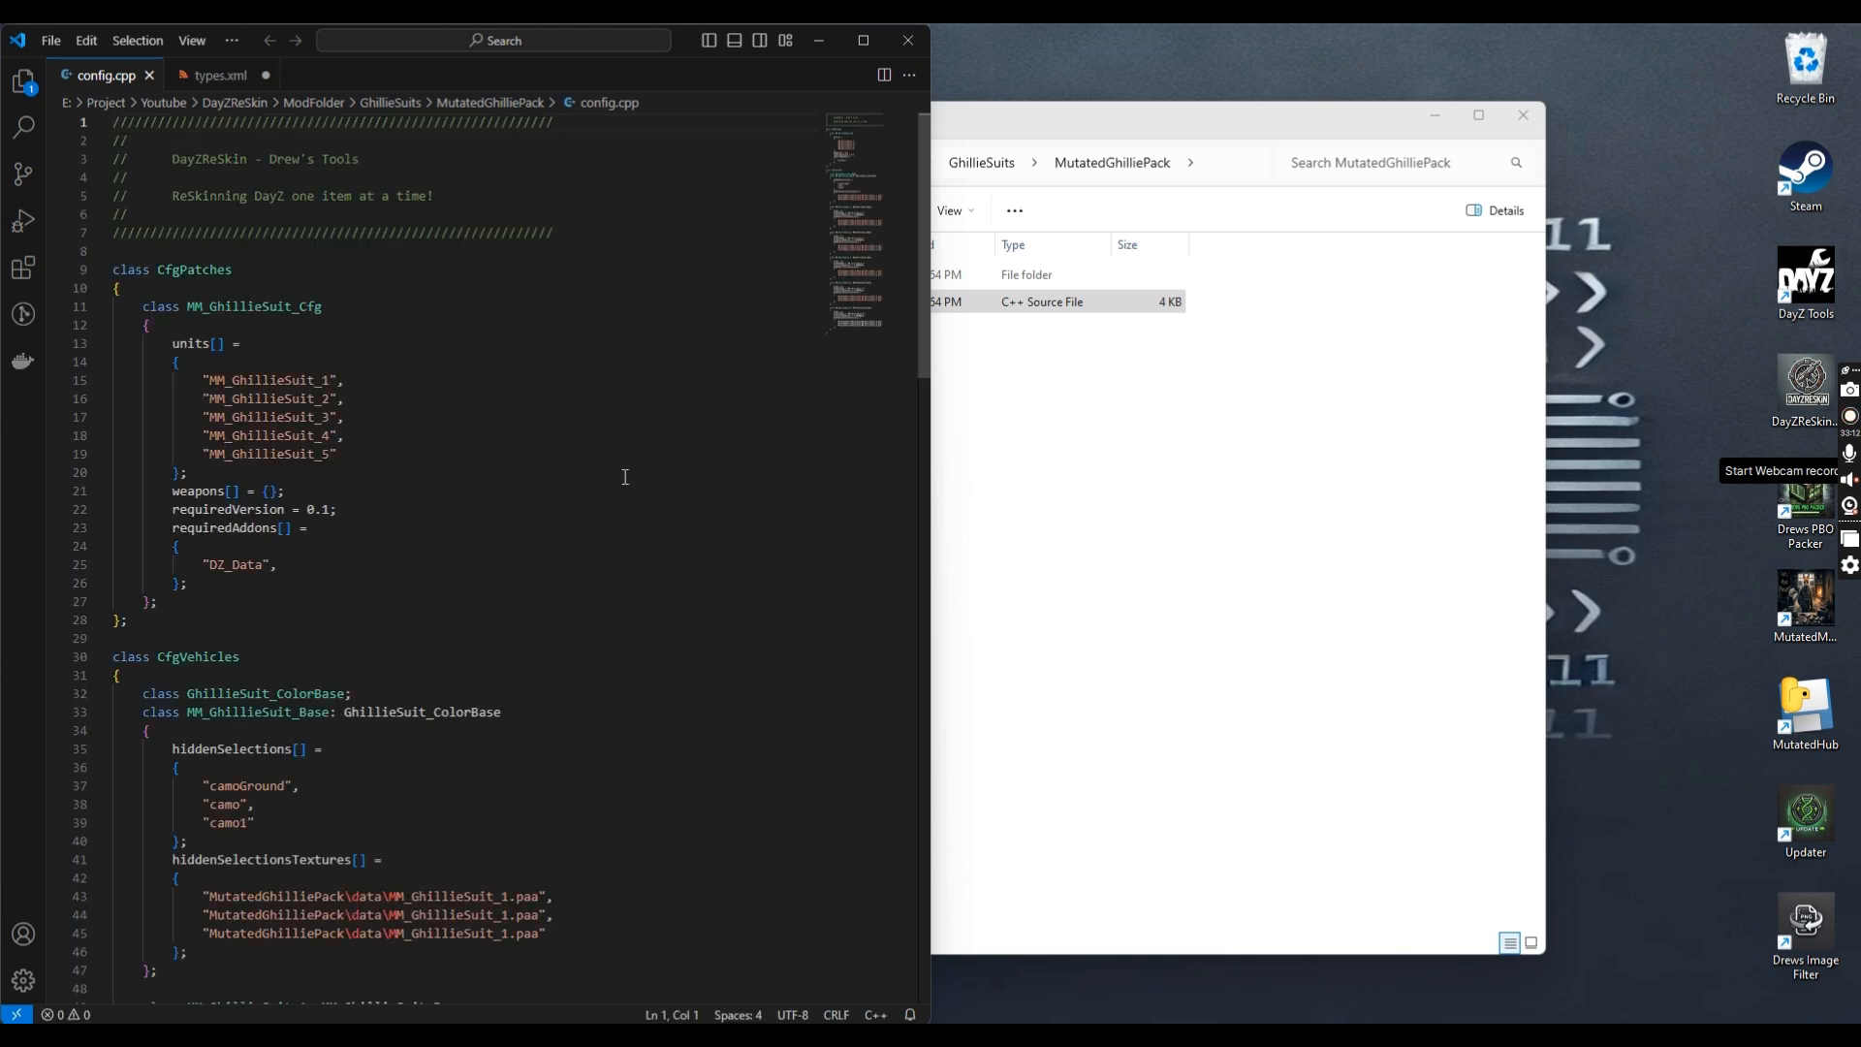
{"action": "scroll", "coordinate": [584, 492], "scroll_direction": "down", "scroll_amount": 5}
{"action": "scroll", "coordinate": [584, 492], "scroll_direction": "down", "scroll_amount": 20}
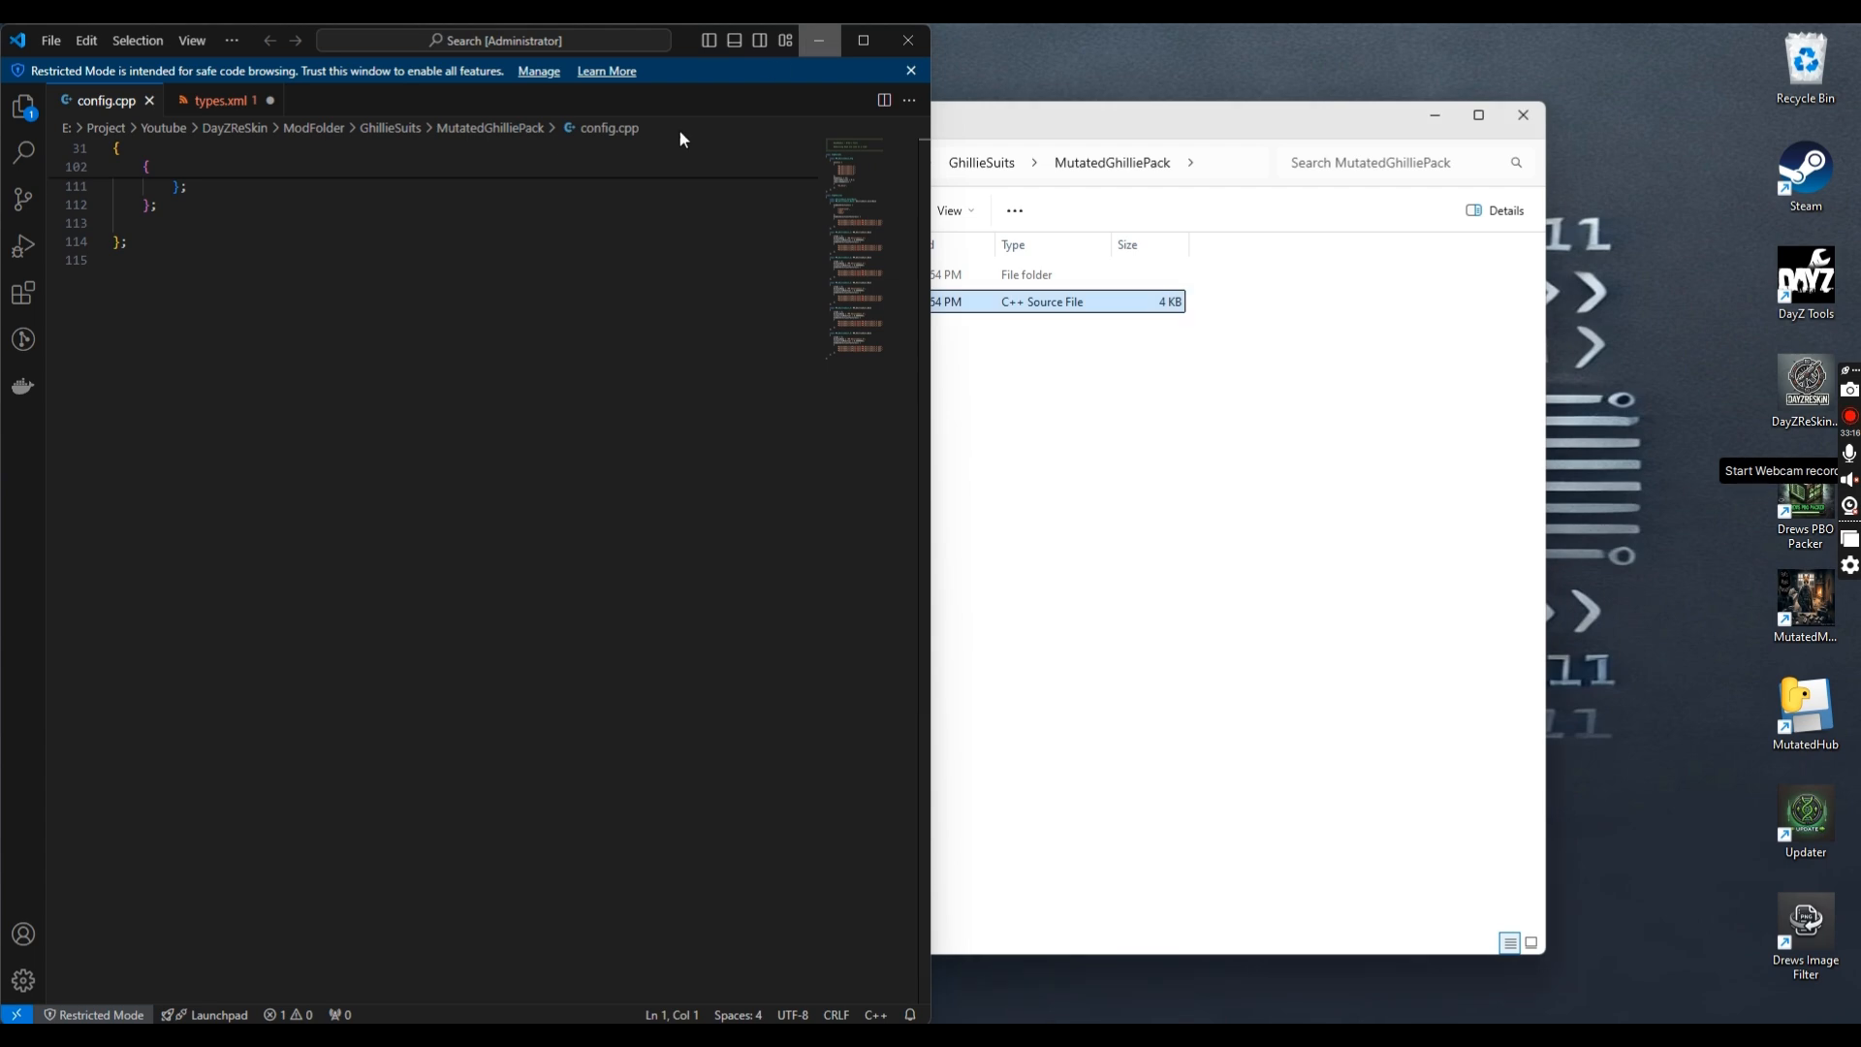
{"action": "left_click", "coordinate": [819, 40]}
{"action": "left_click", "coordinate": [970, 163]}
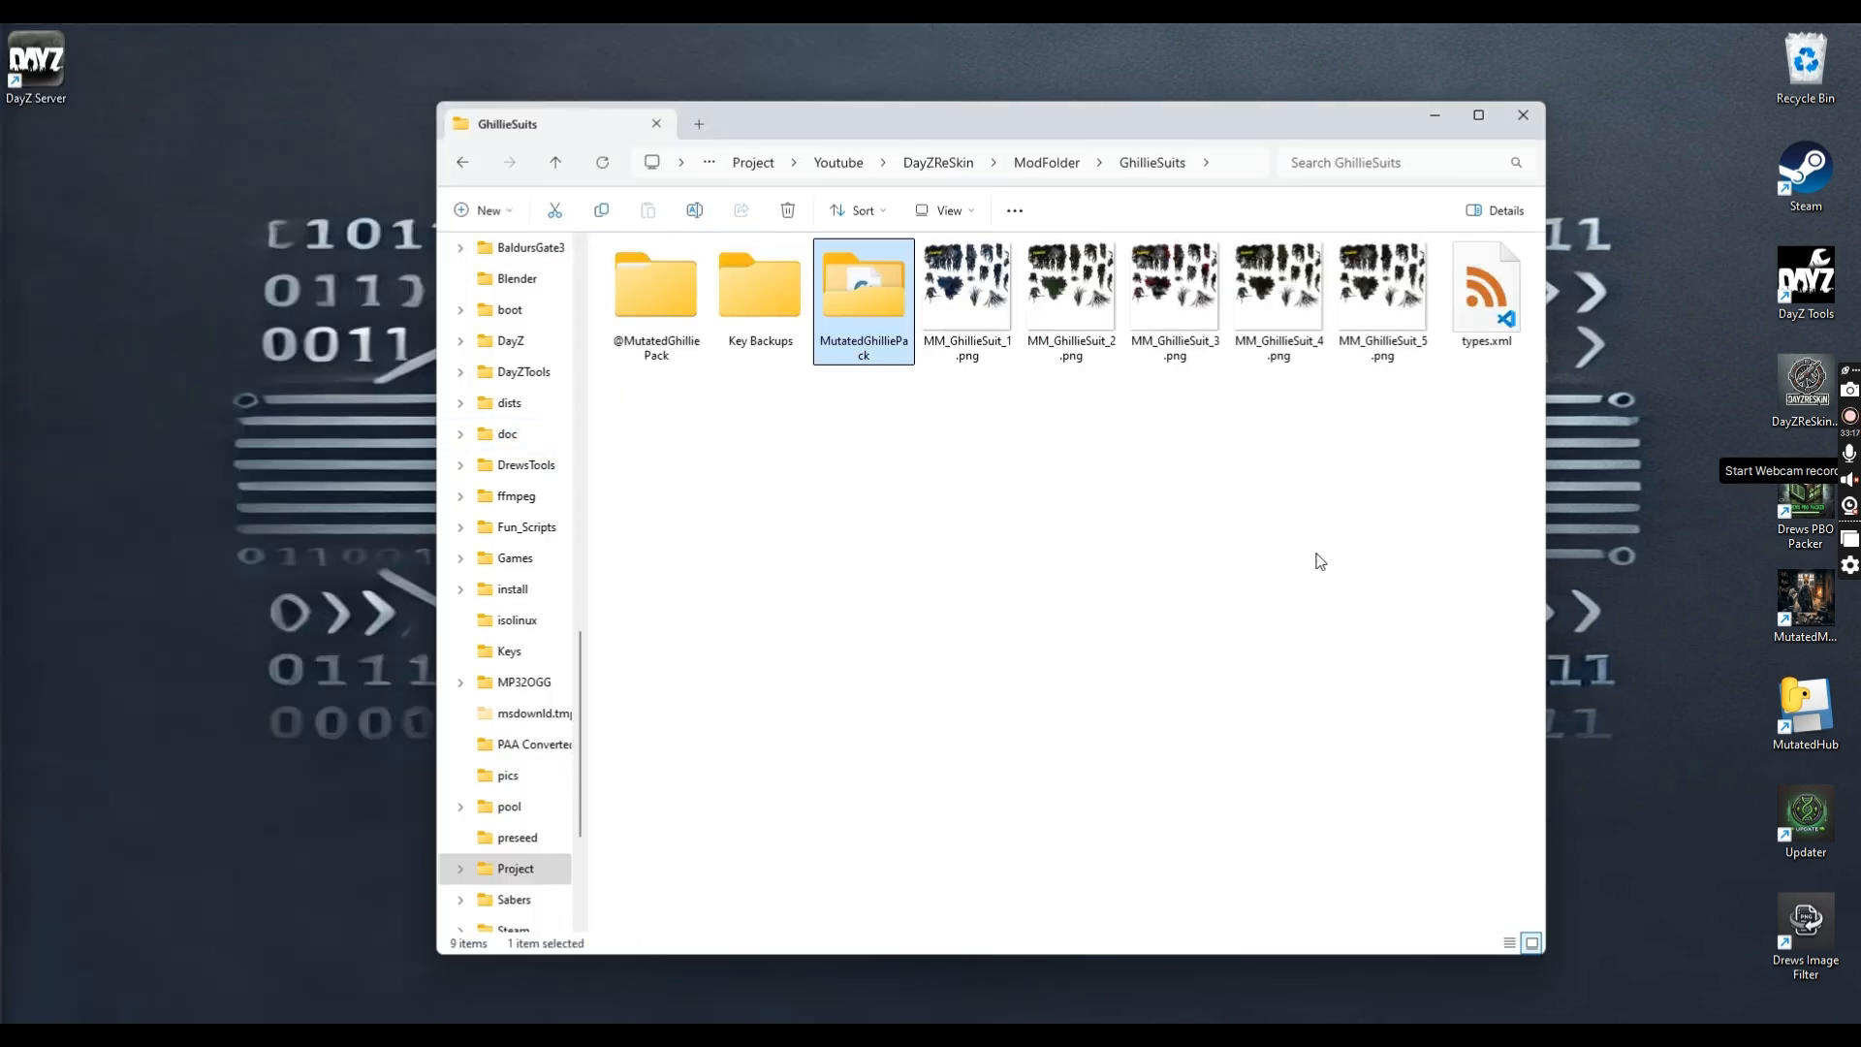
{"action": "double_click", "coordinate": [735, 300]}
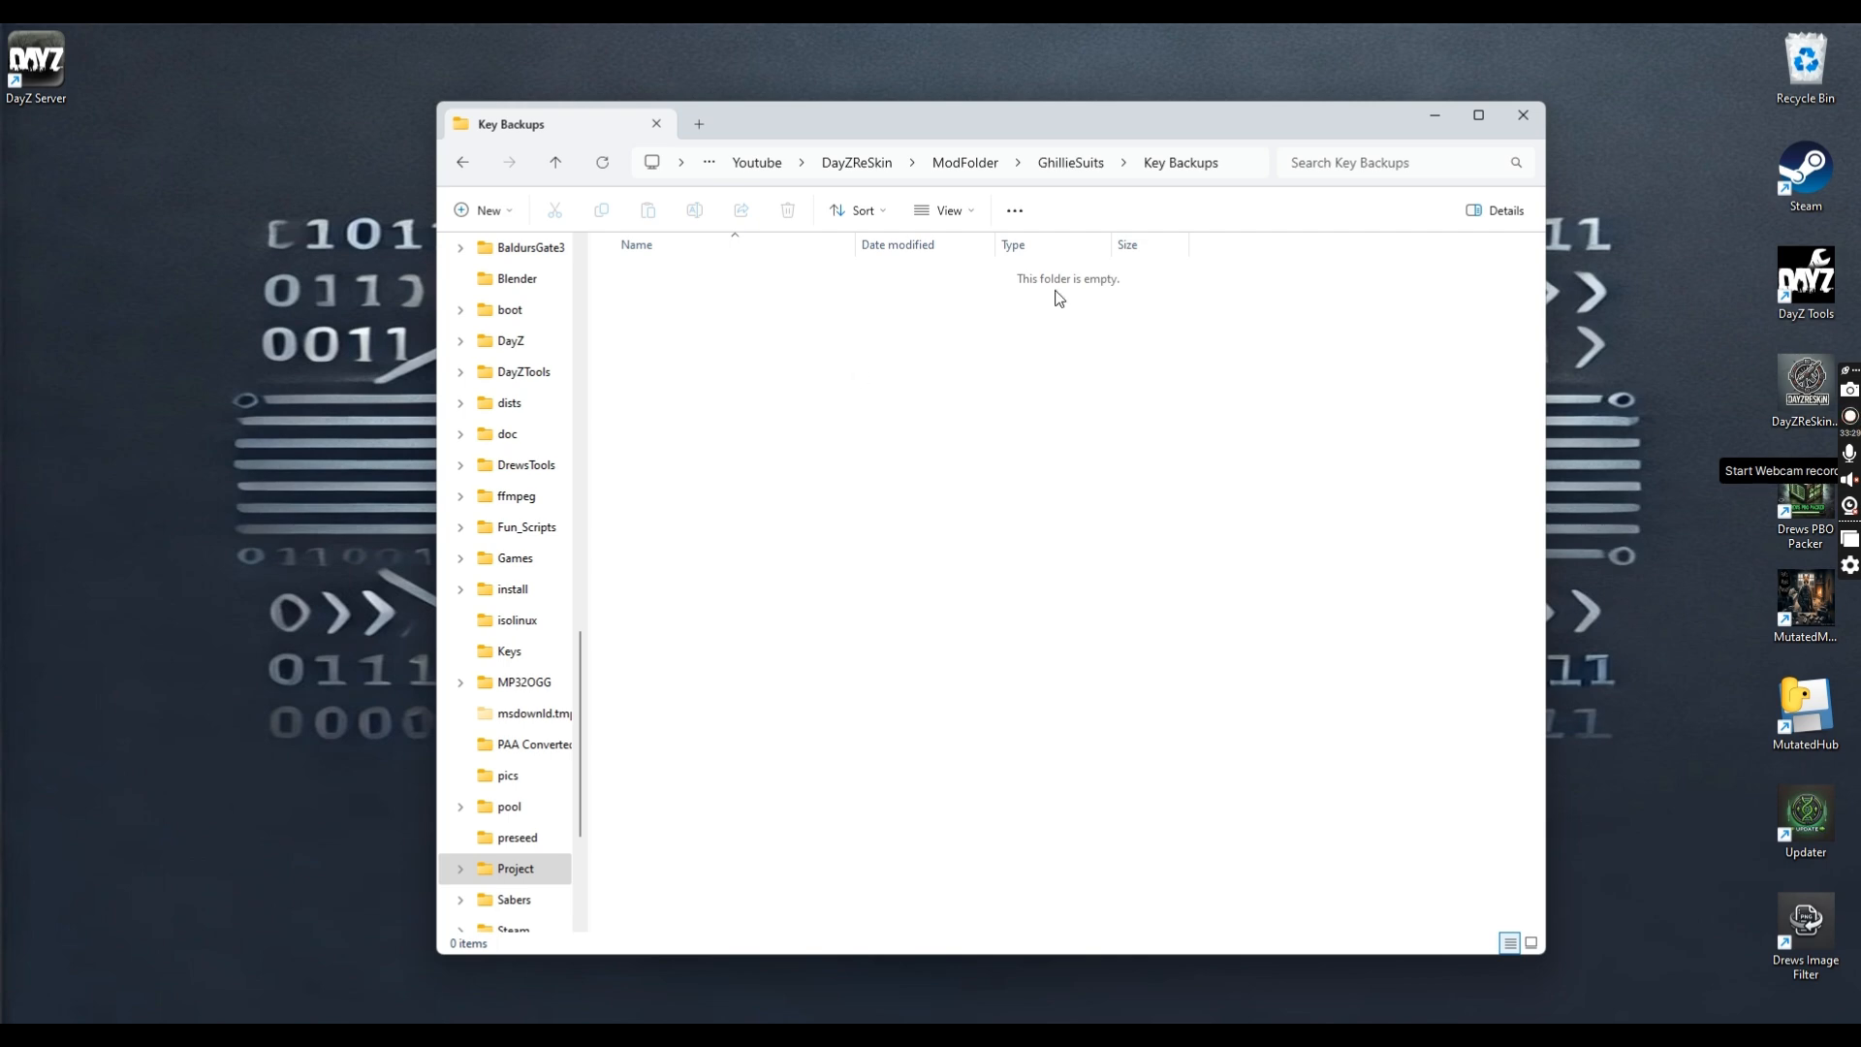
{"action": "left_click", "coordinate": [1071, 163]}
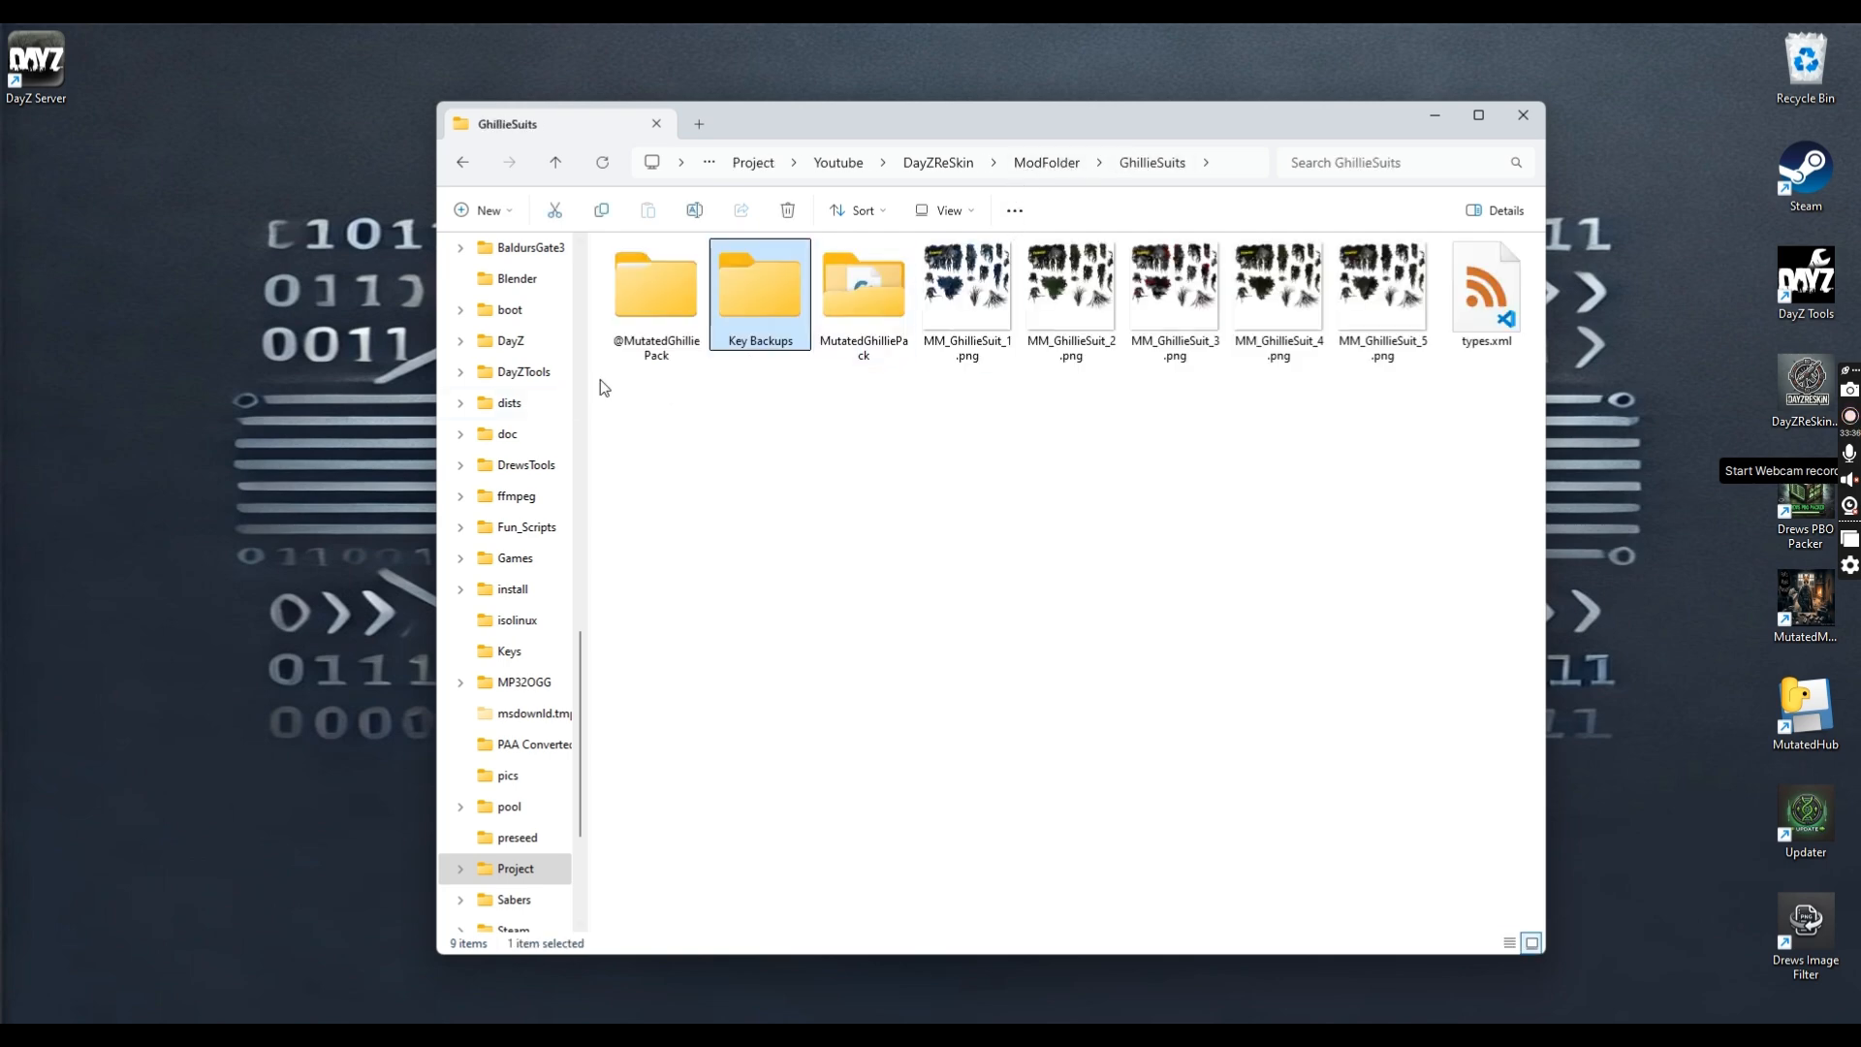
{"action": "double_click", "coordinate": [689, 313]}
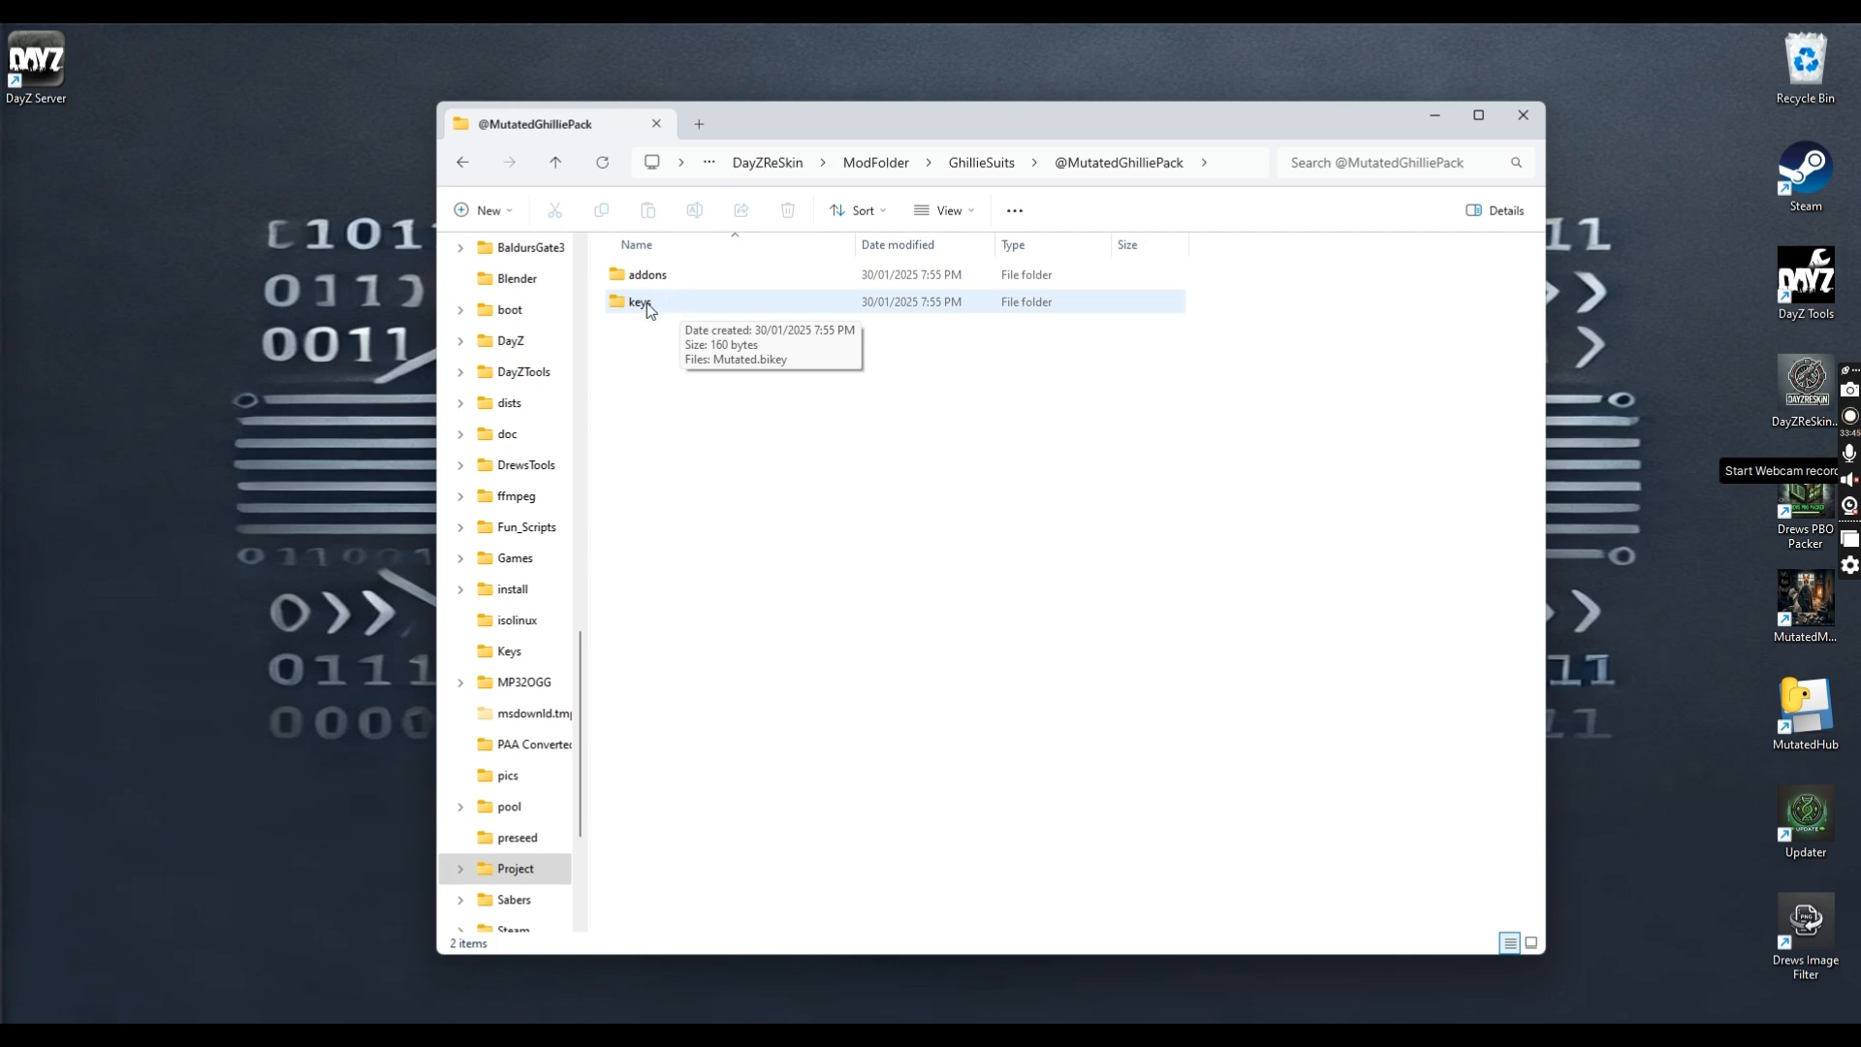
{"action": "double_click", "coordinate": [667, 281]}
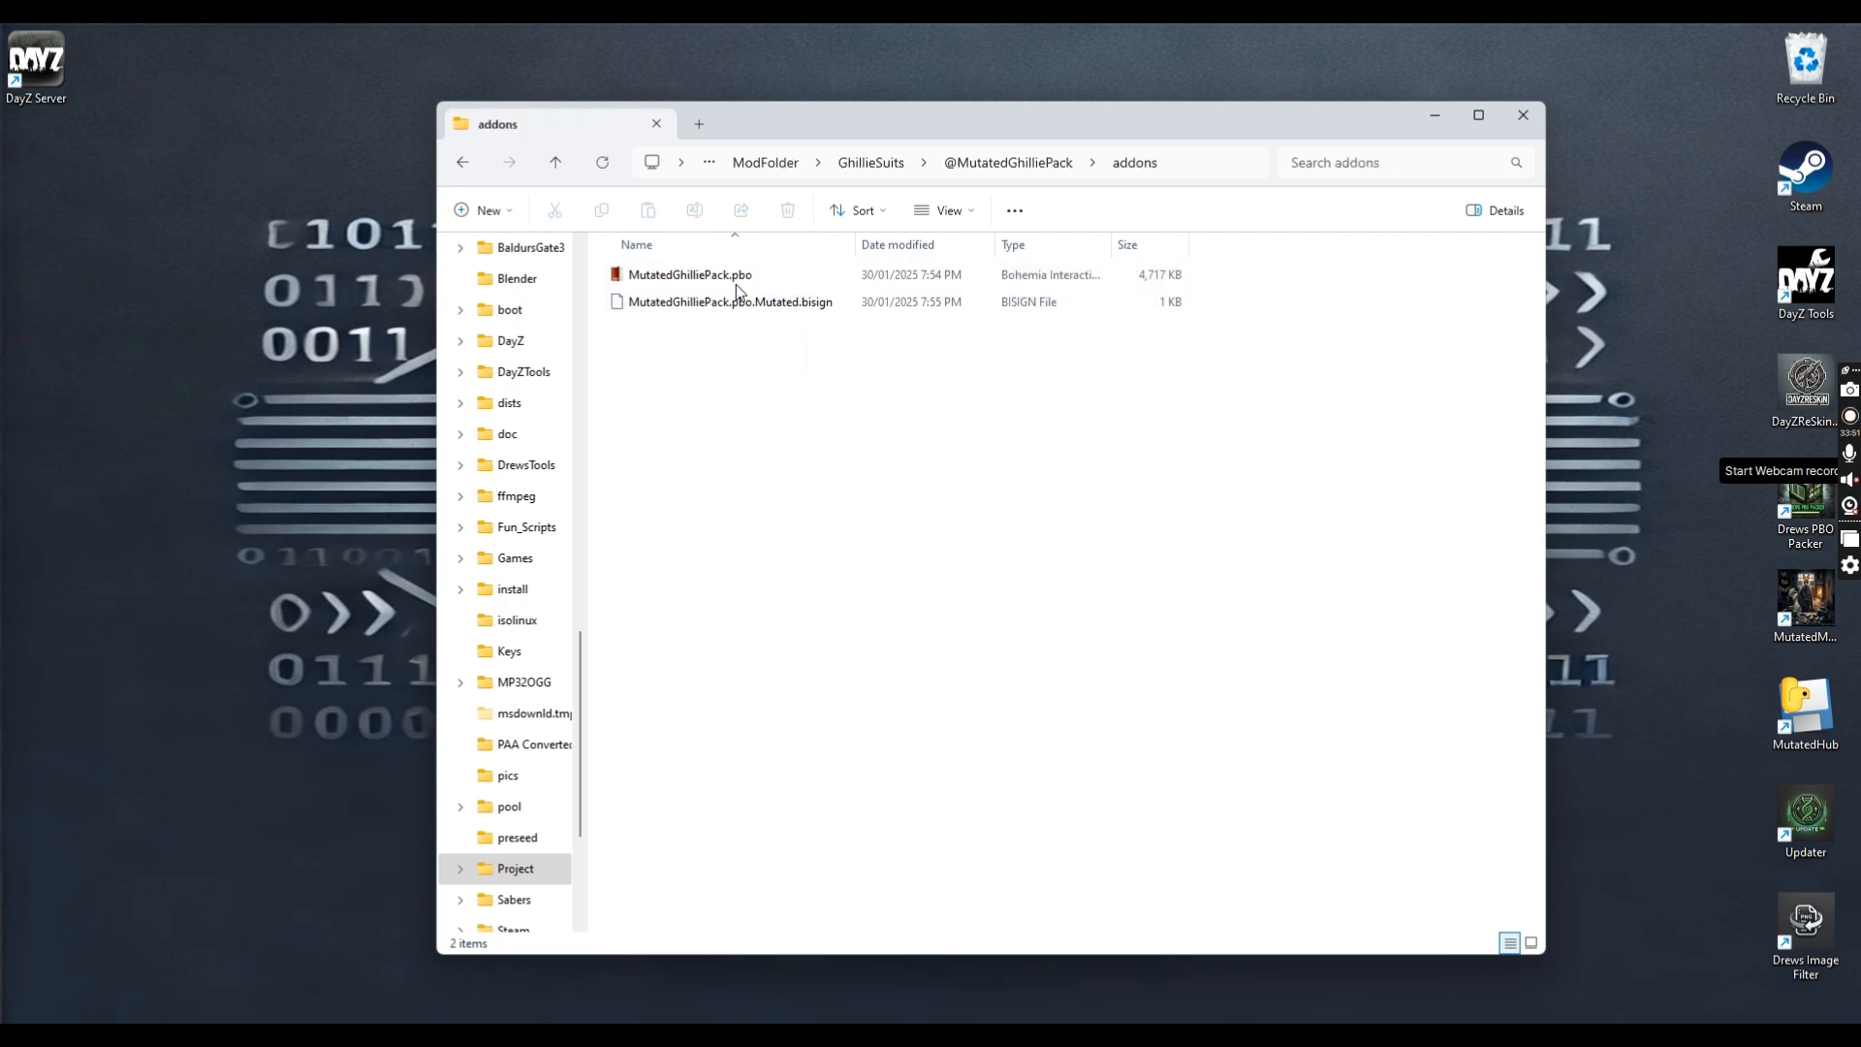
{"action": "left_click", "coordinate": [1008, 163]}
{"action": "left_click", "coordinate": [625, 304]}
{"action": "double_click", "coordinate": [625, 304]}
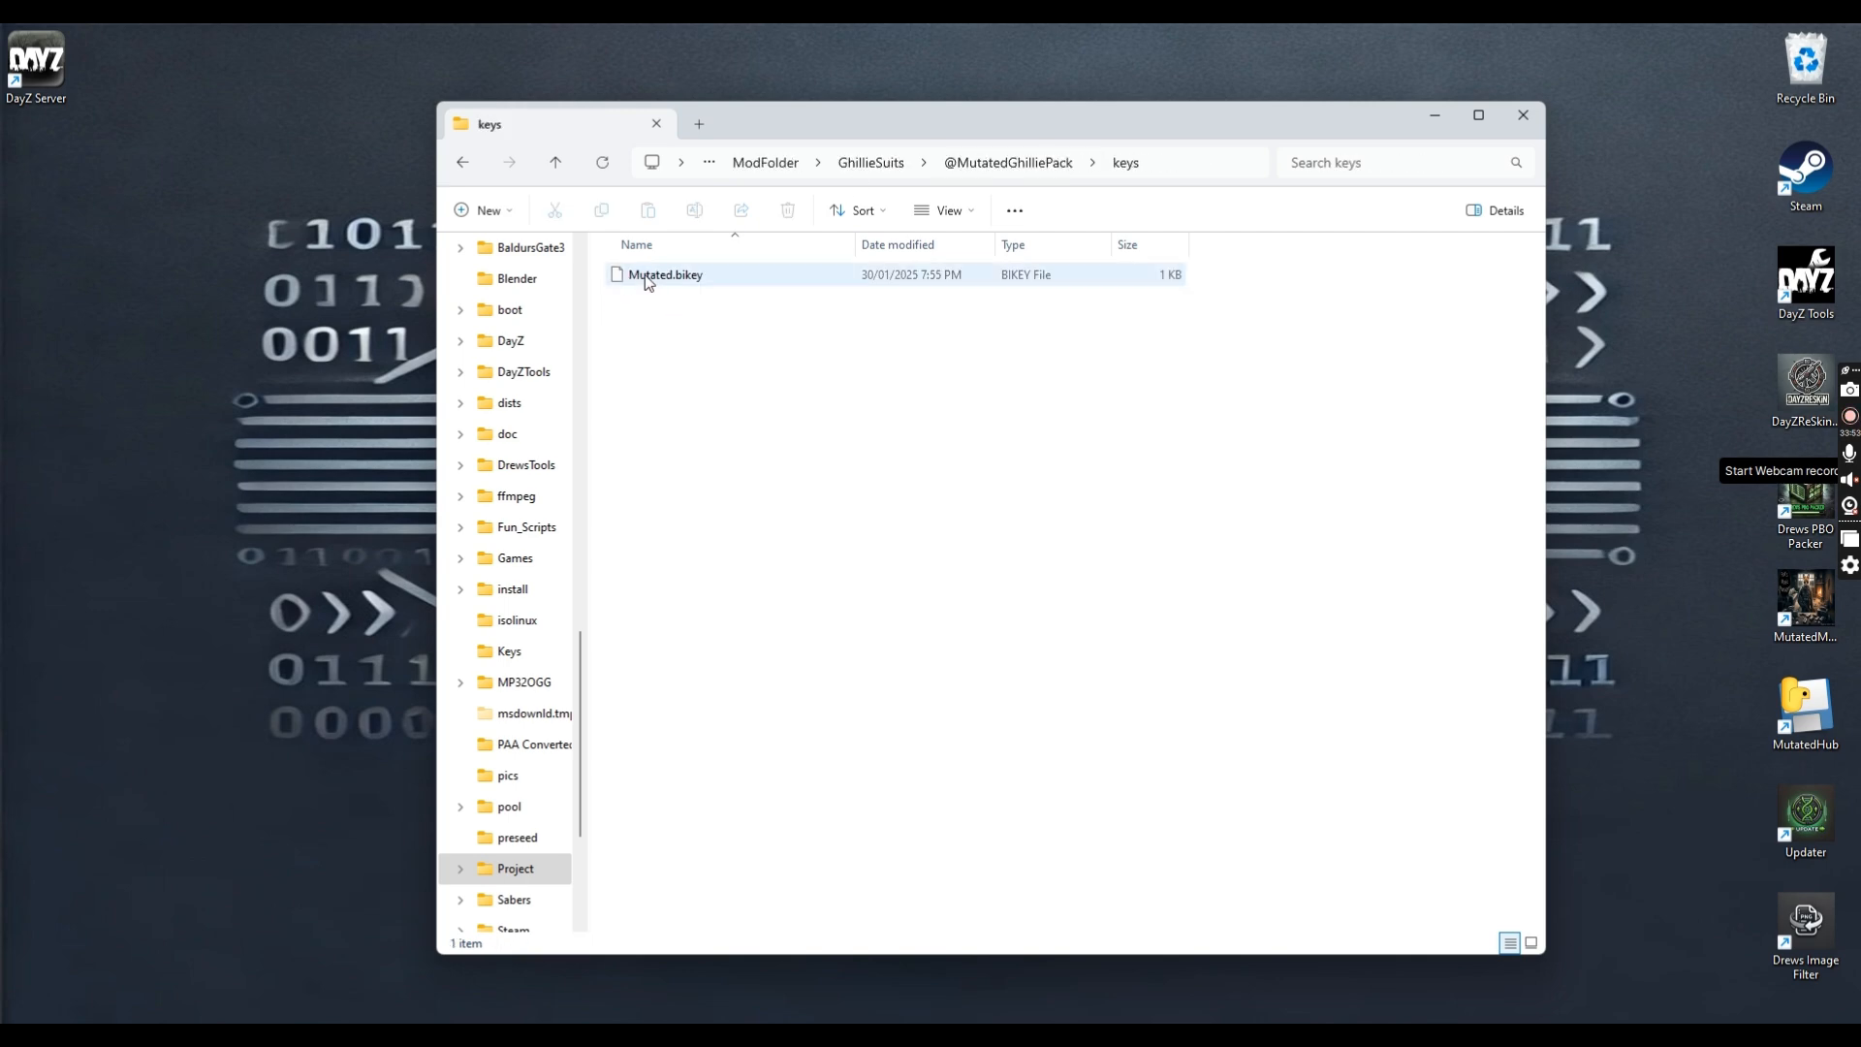
{"action": "left_click", "coordinate": [1008, 165]}
{"action": "left_click", "coordinate": [684, 277]}
{"action": "double_click", "coordinate": [683, 277]}
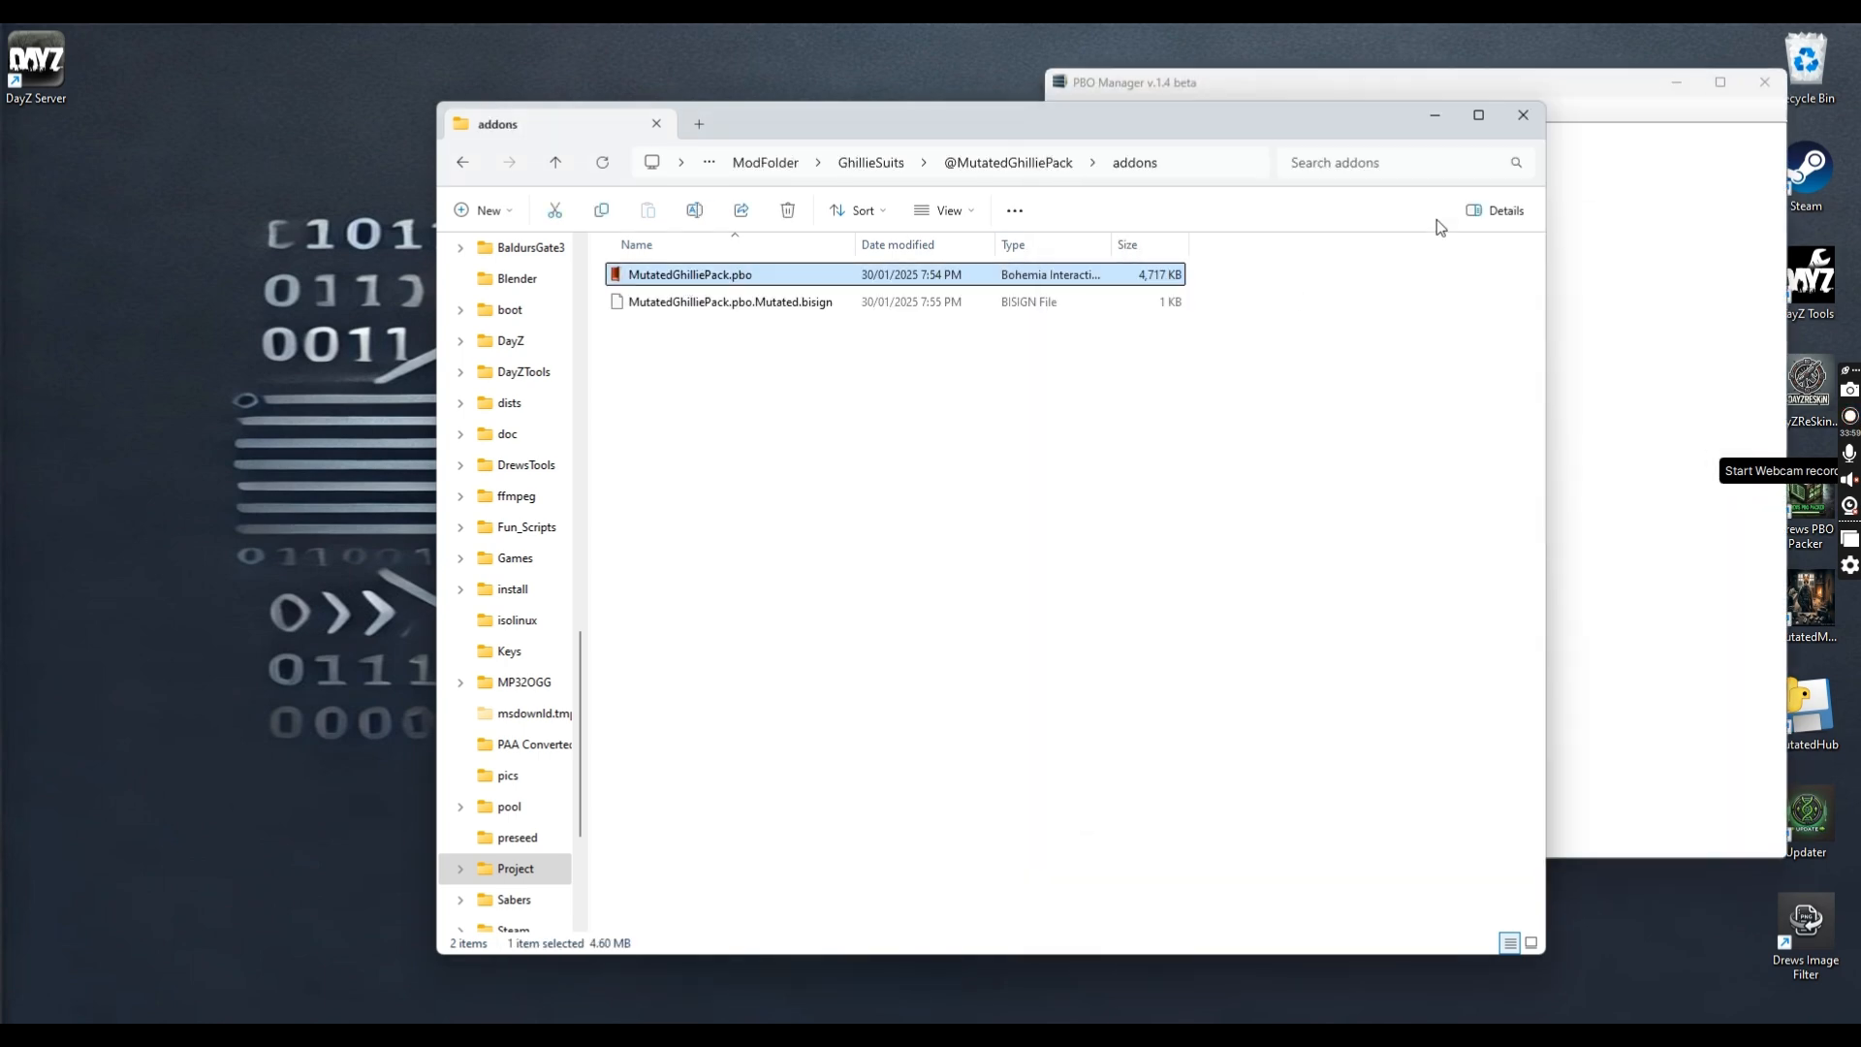
{"action": "left_click", "coordinate": [1652, 189]}
{"action": "left_click", "coordinate": [1059, 132]}
{"action": "left_click", "coordinate": [1076, 148]}
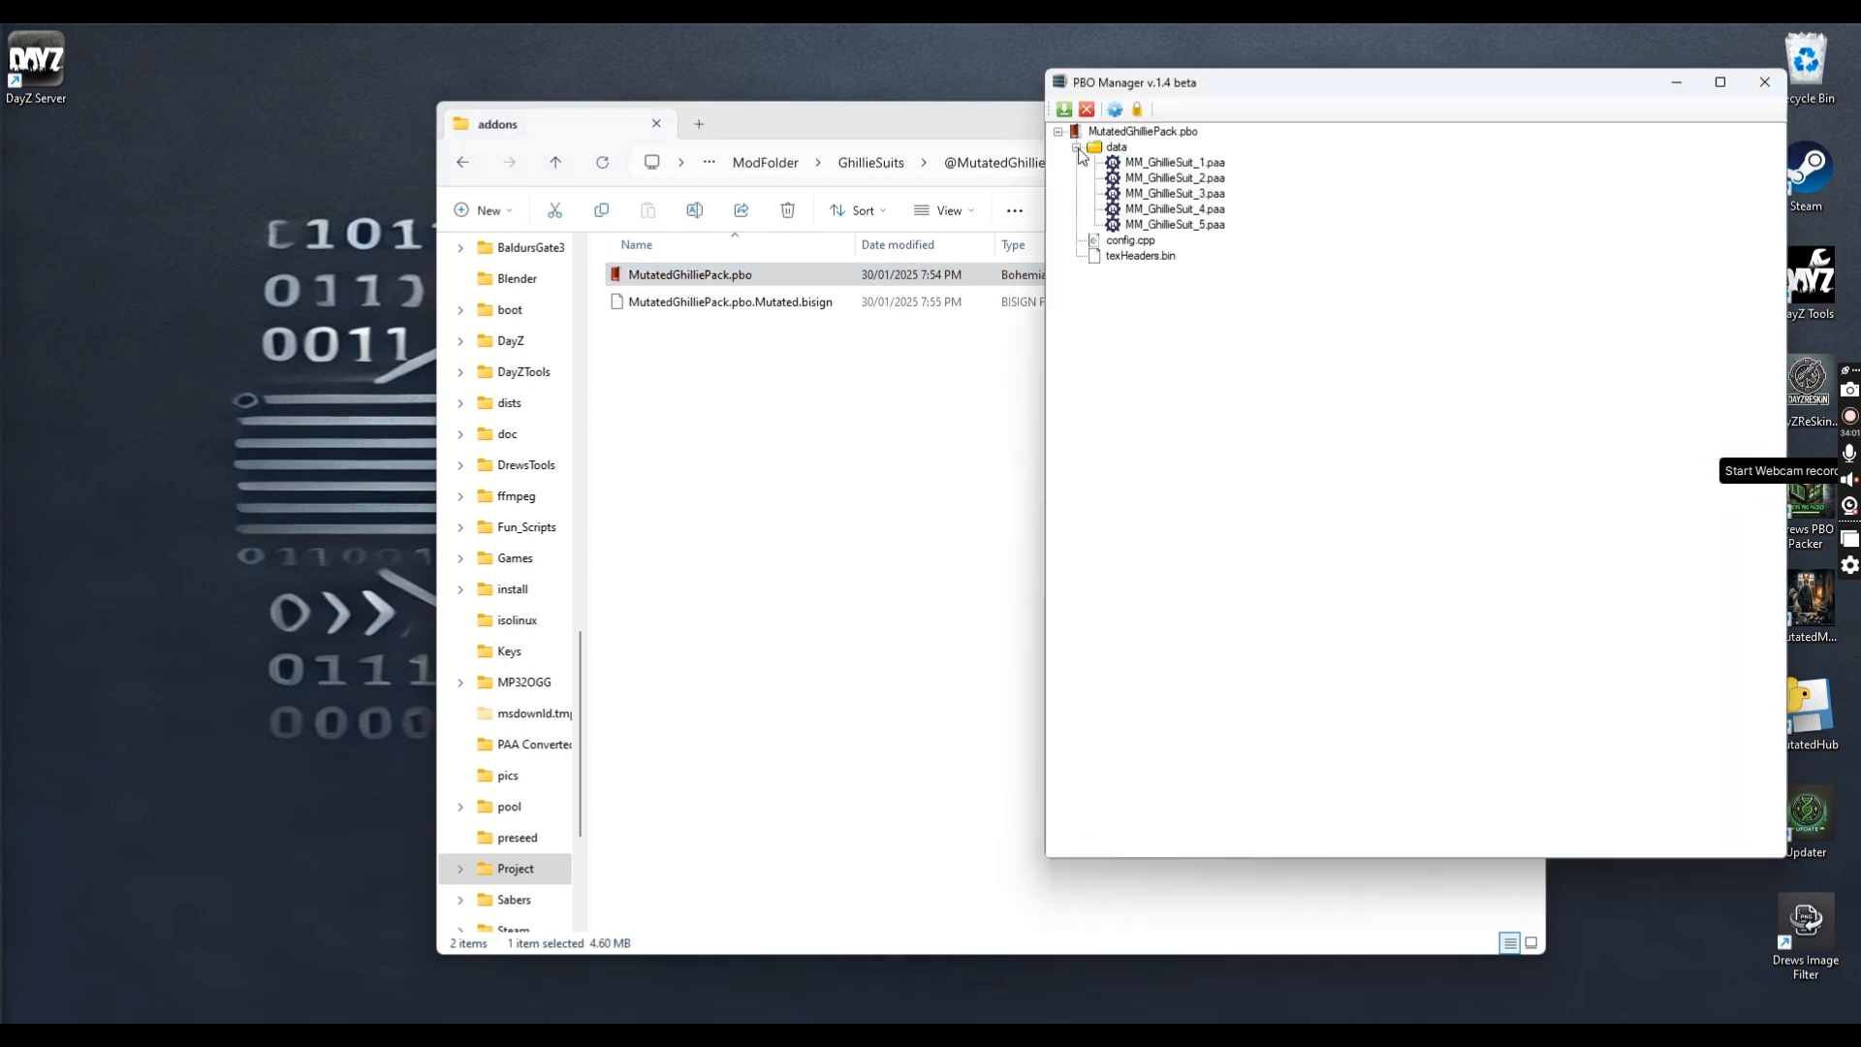
{"action": "left_click", "coordinate": [1764, 82]}
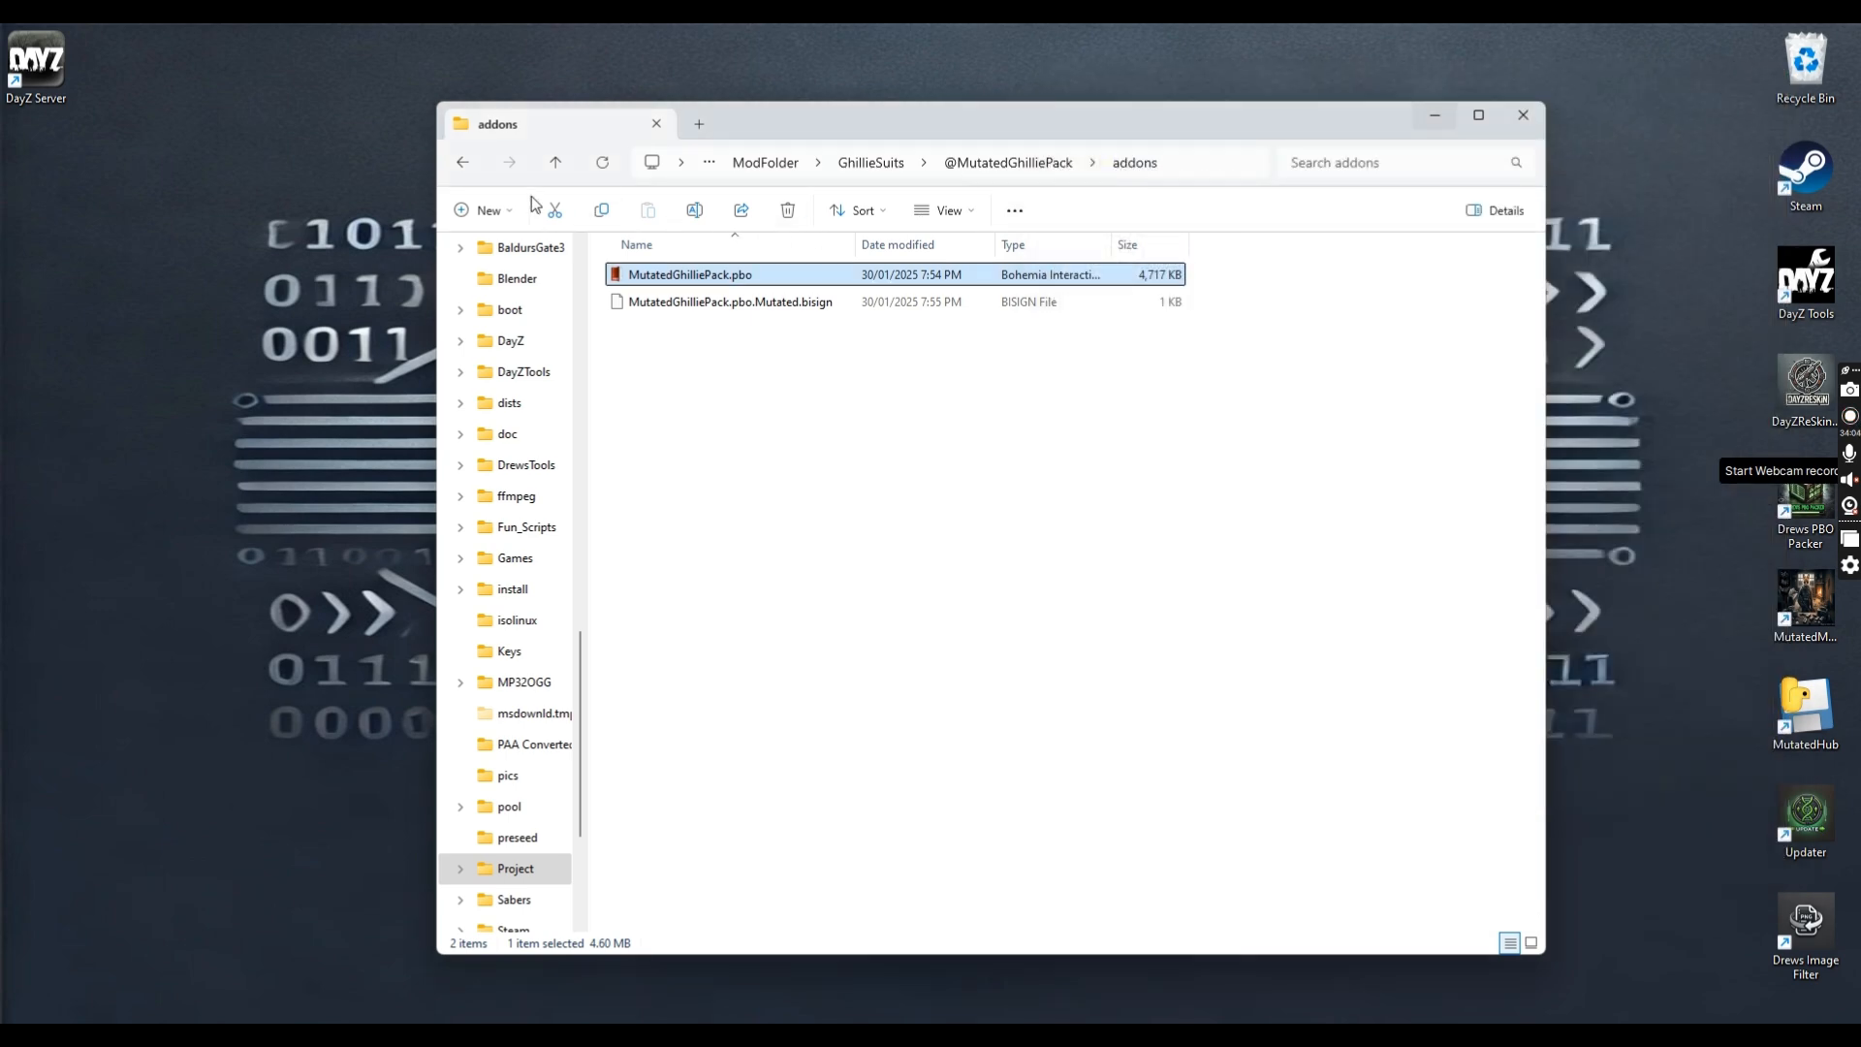
{"action": "left_click", "coordinate": [463, 163]}
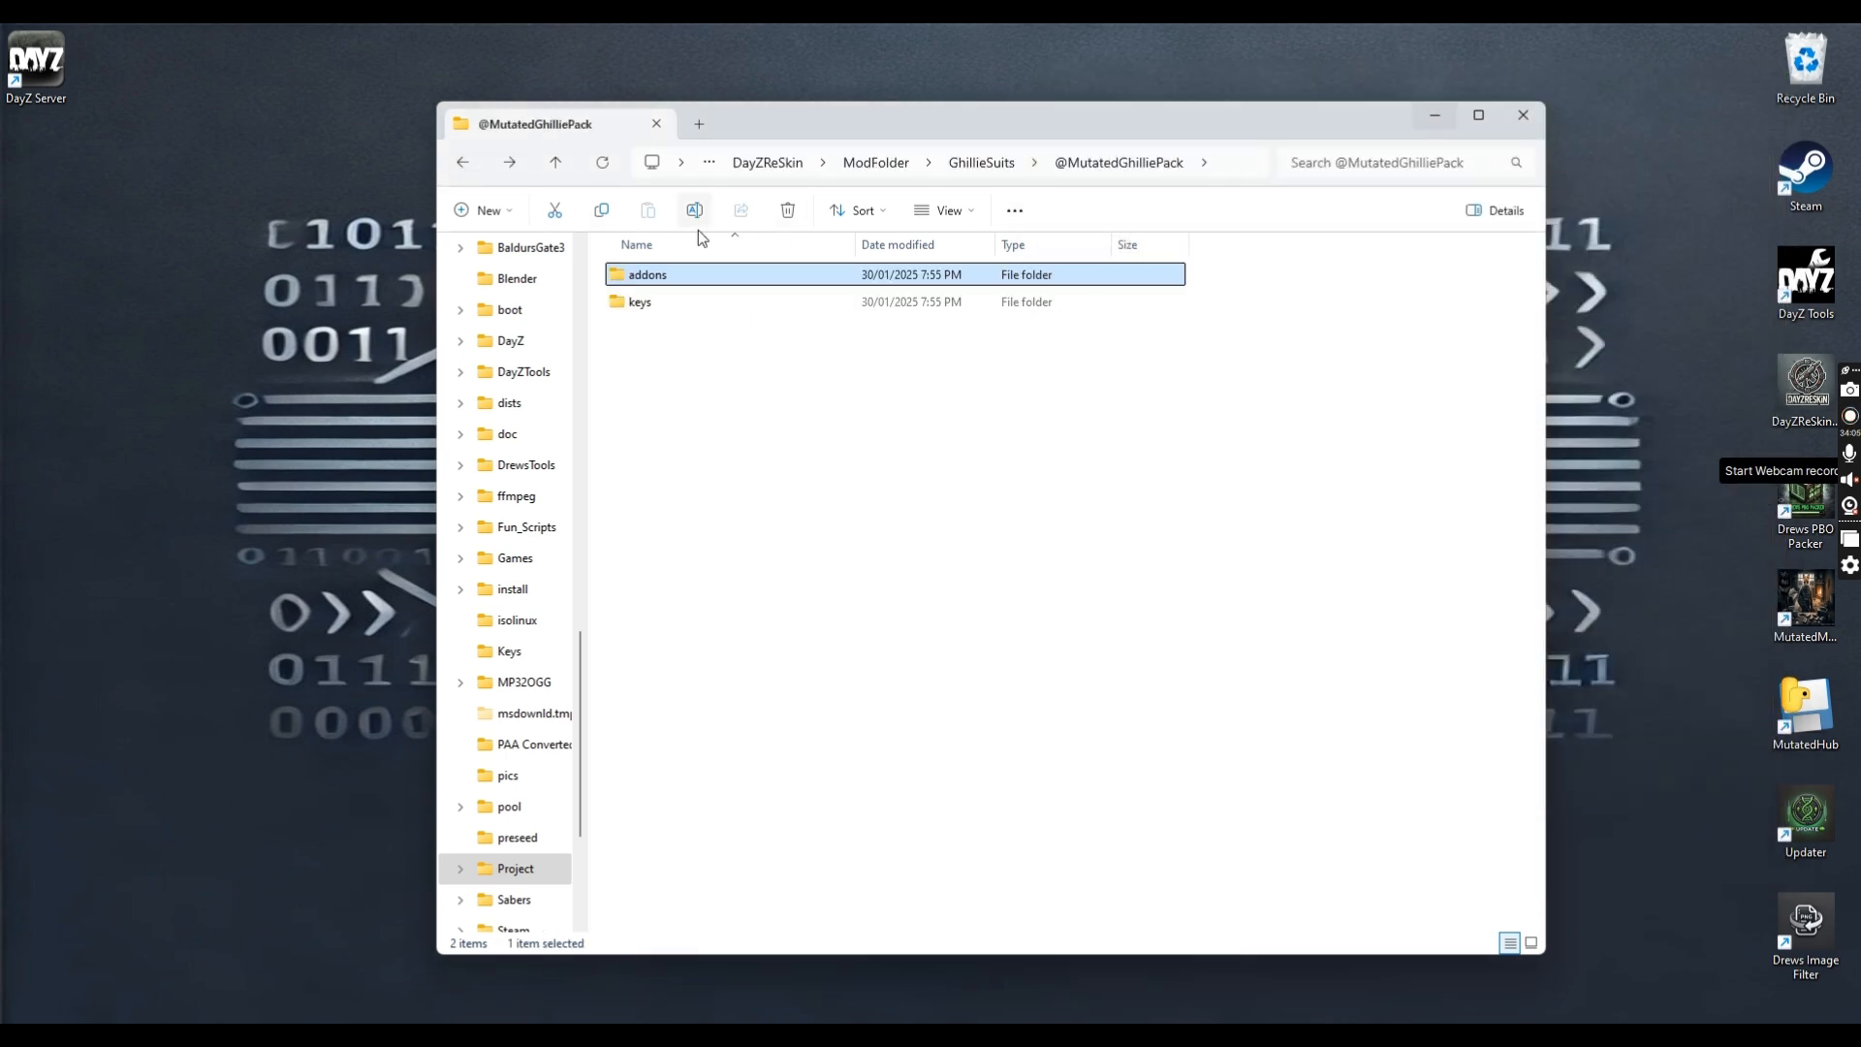
{"action": "left_click", "coordinate": [458, 165]}
{"action": "left_click", "coordinate": [977, 164]}
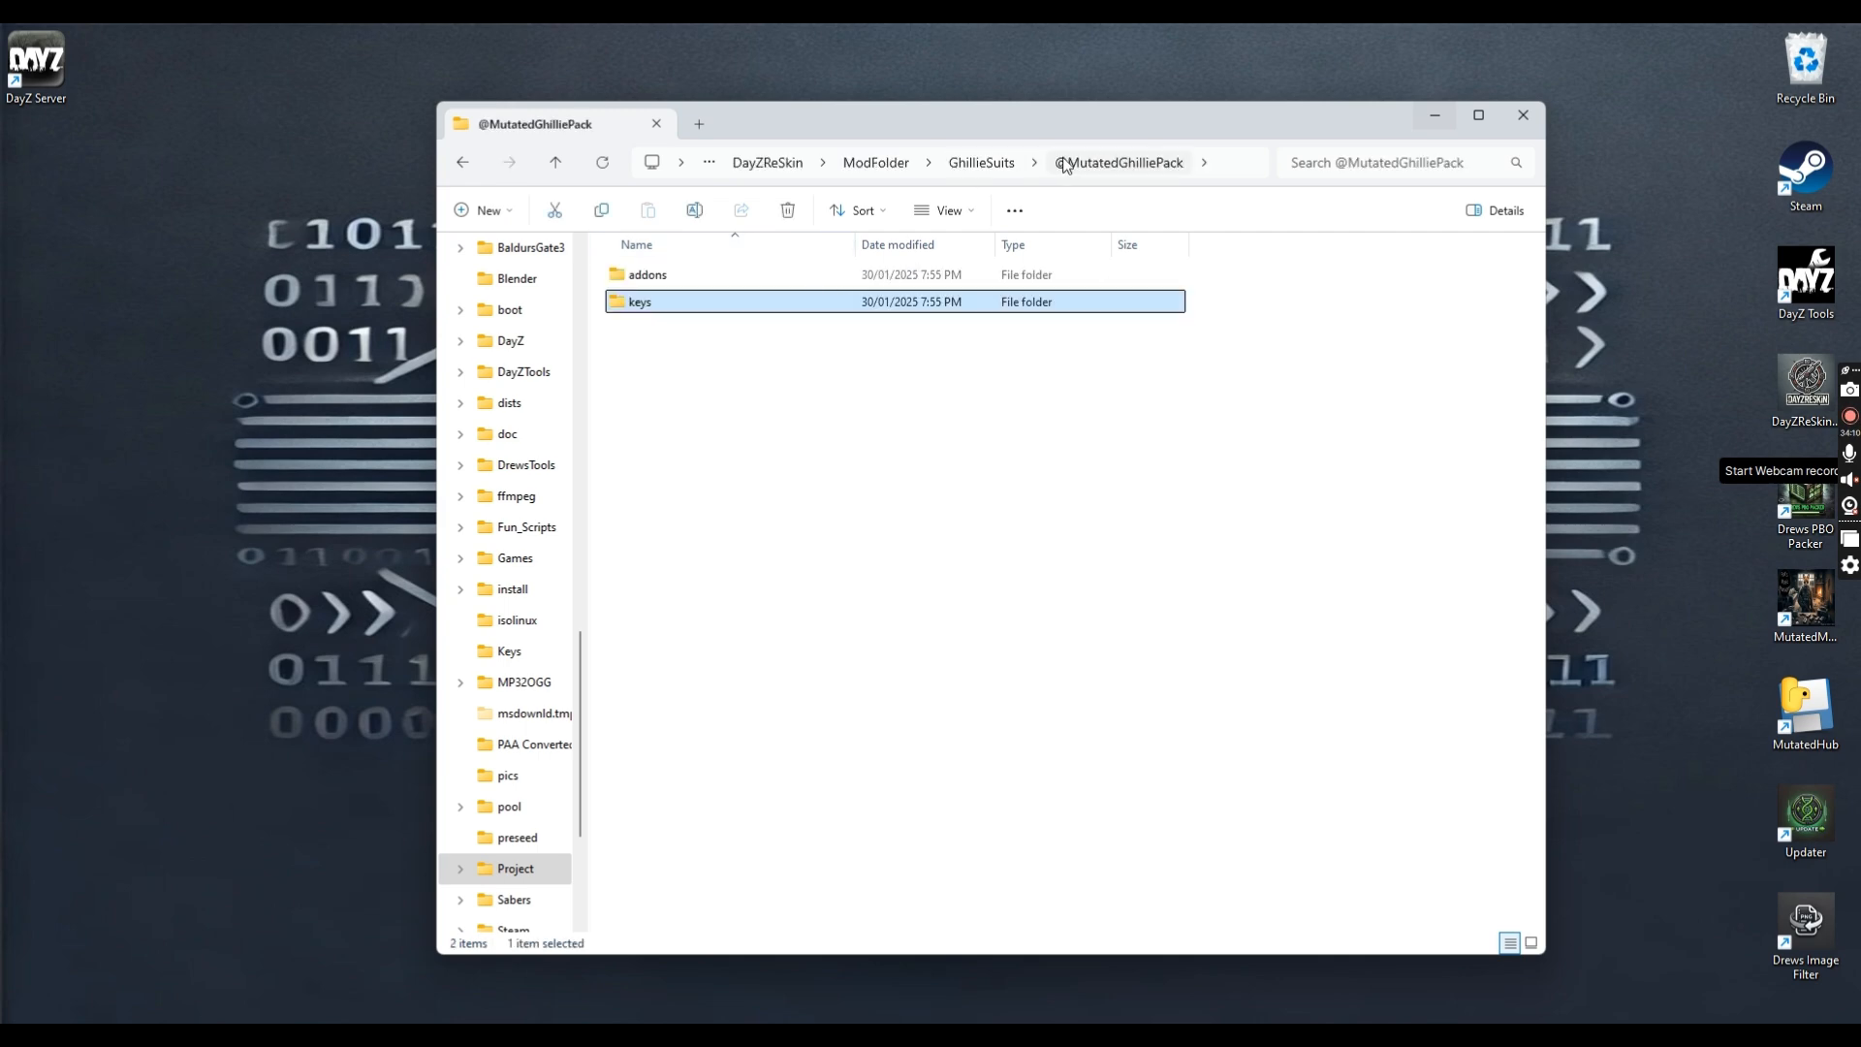
{"action": "left_click", "coordinate": [958, 163]}
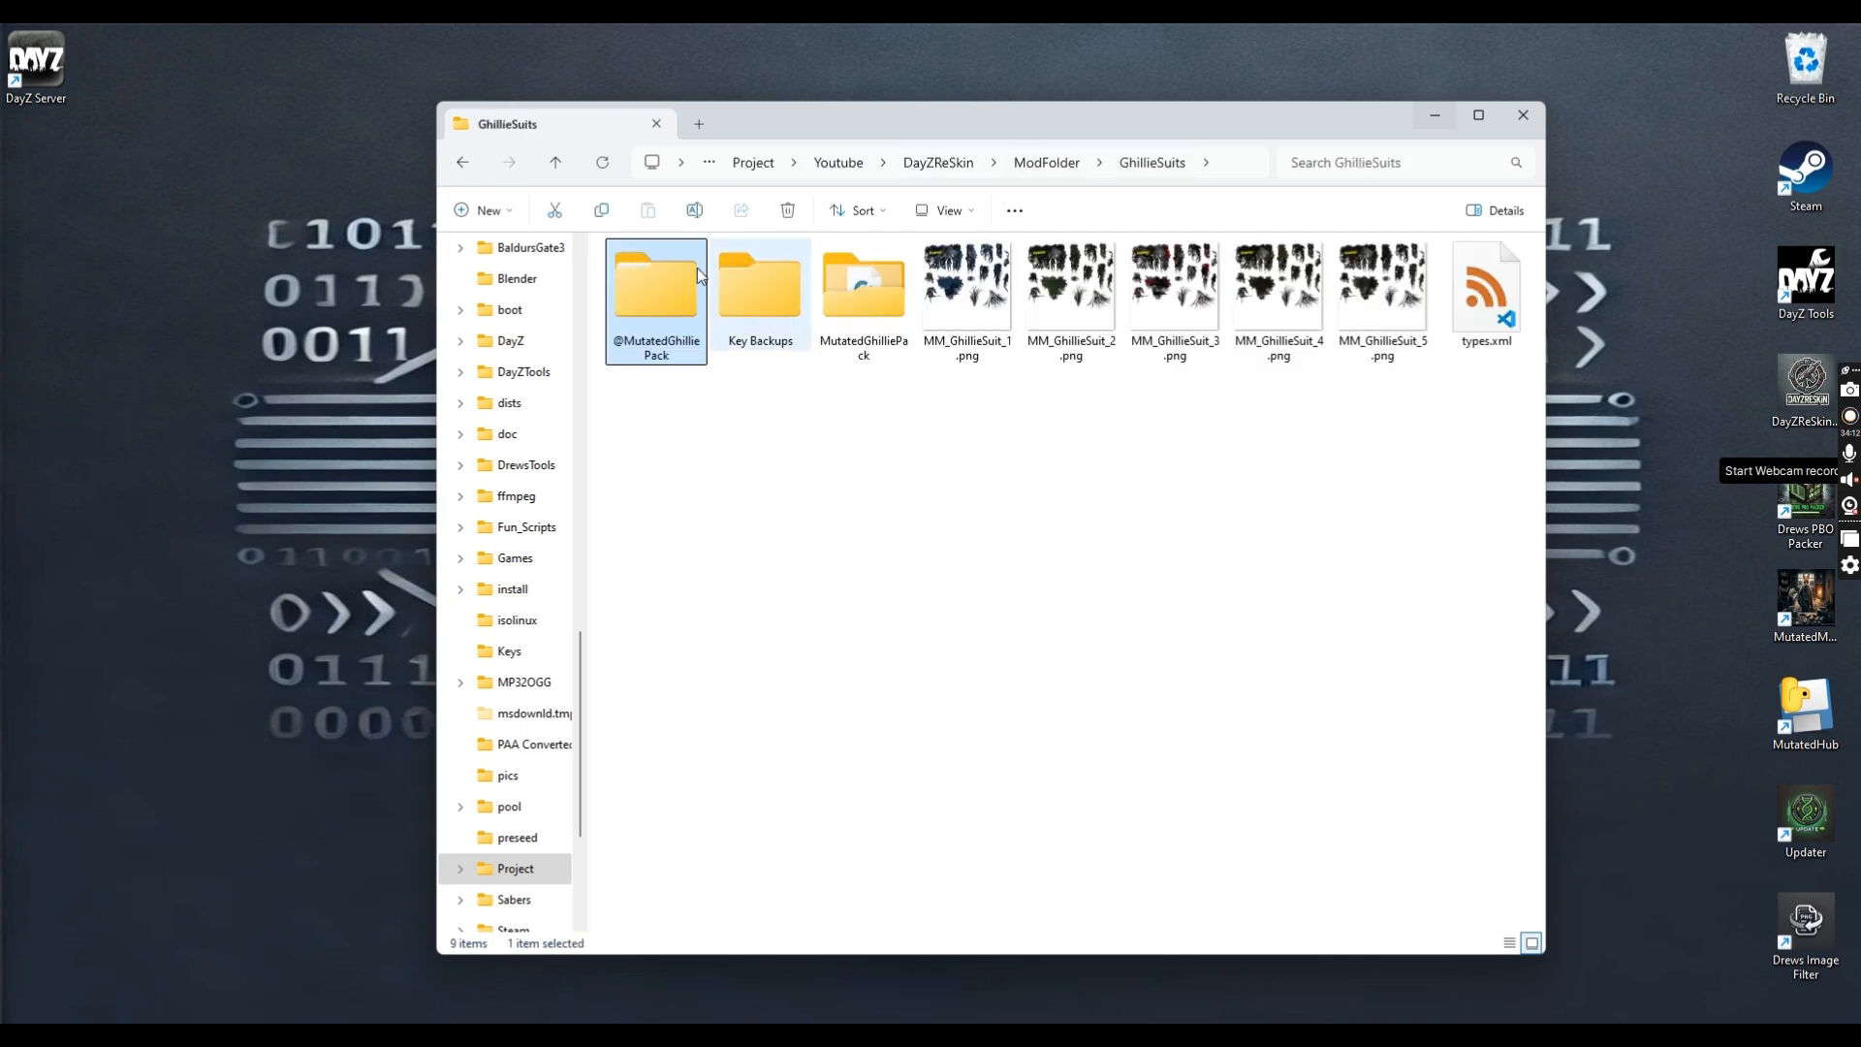
{"action": "left_click", "coordinate": [1045, 163]}
{"action": "double_click", "coordinate": [881, 335]}
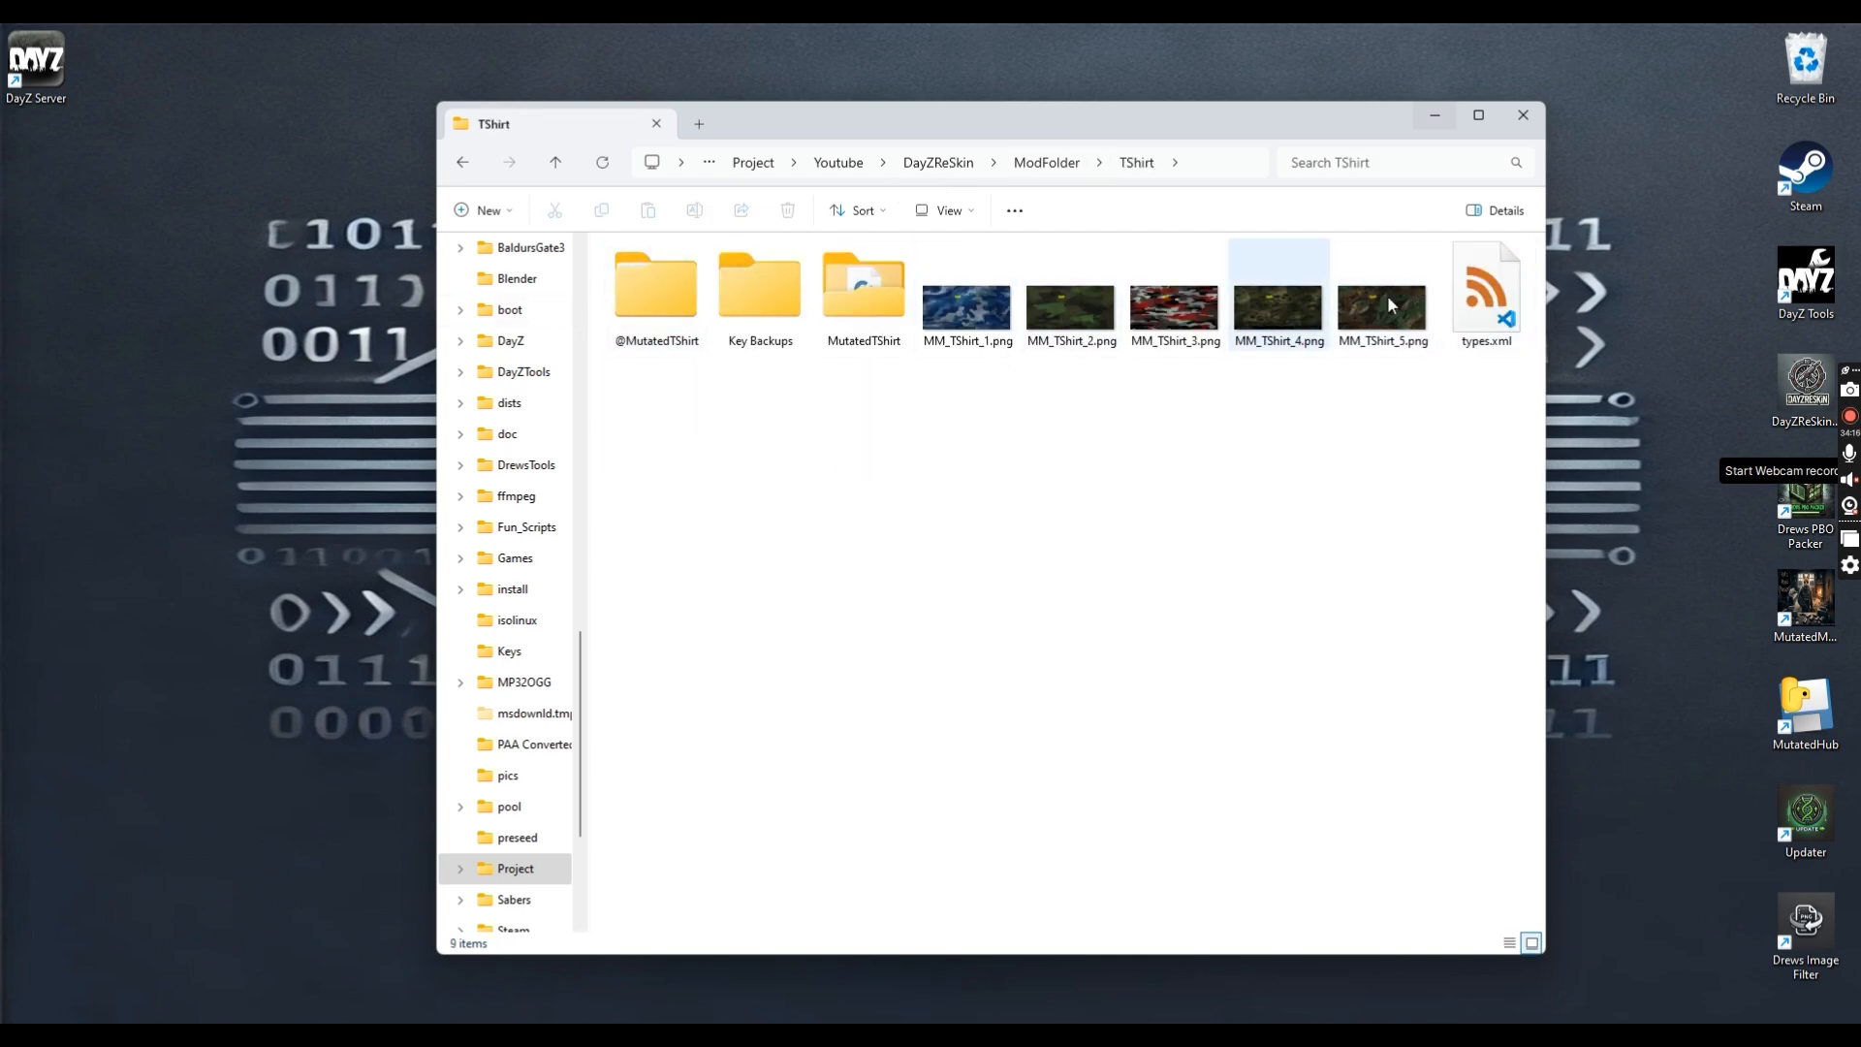
{"action": "double_click", "coordinate": [666, 320]}
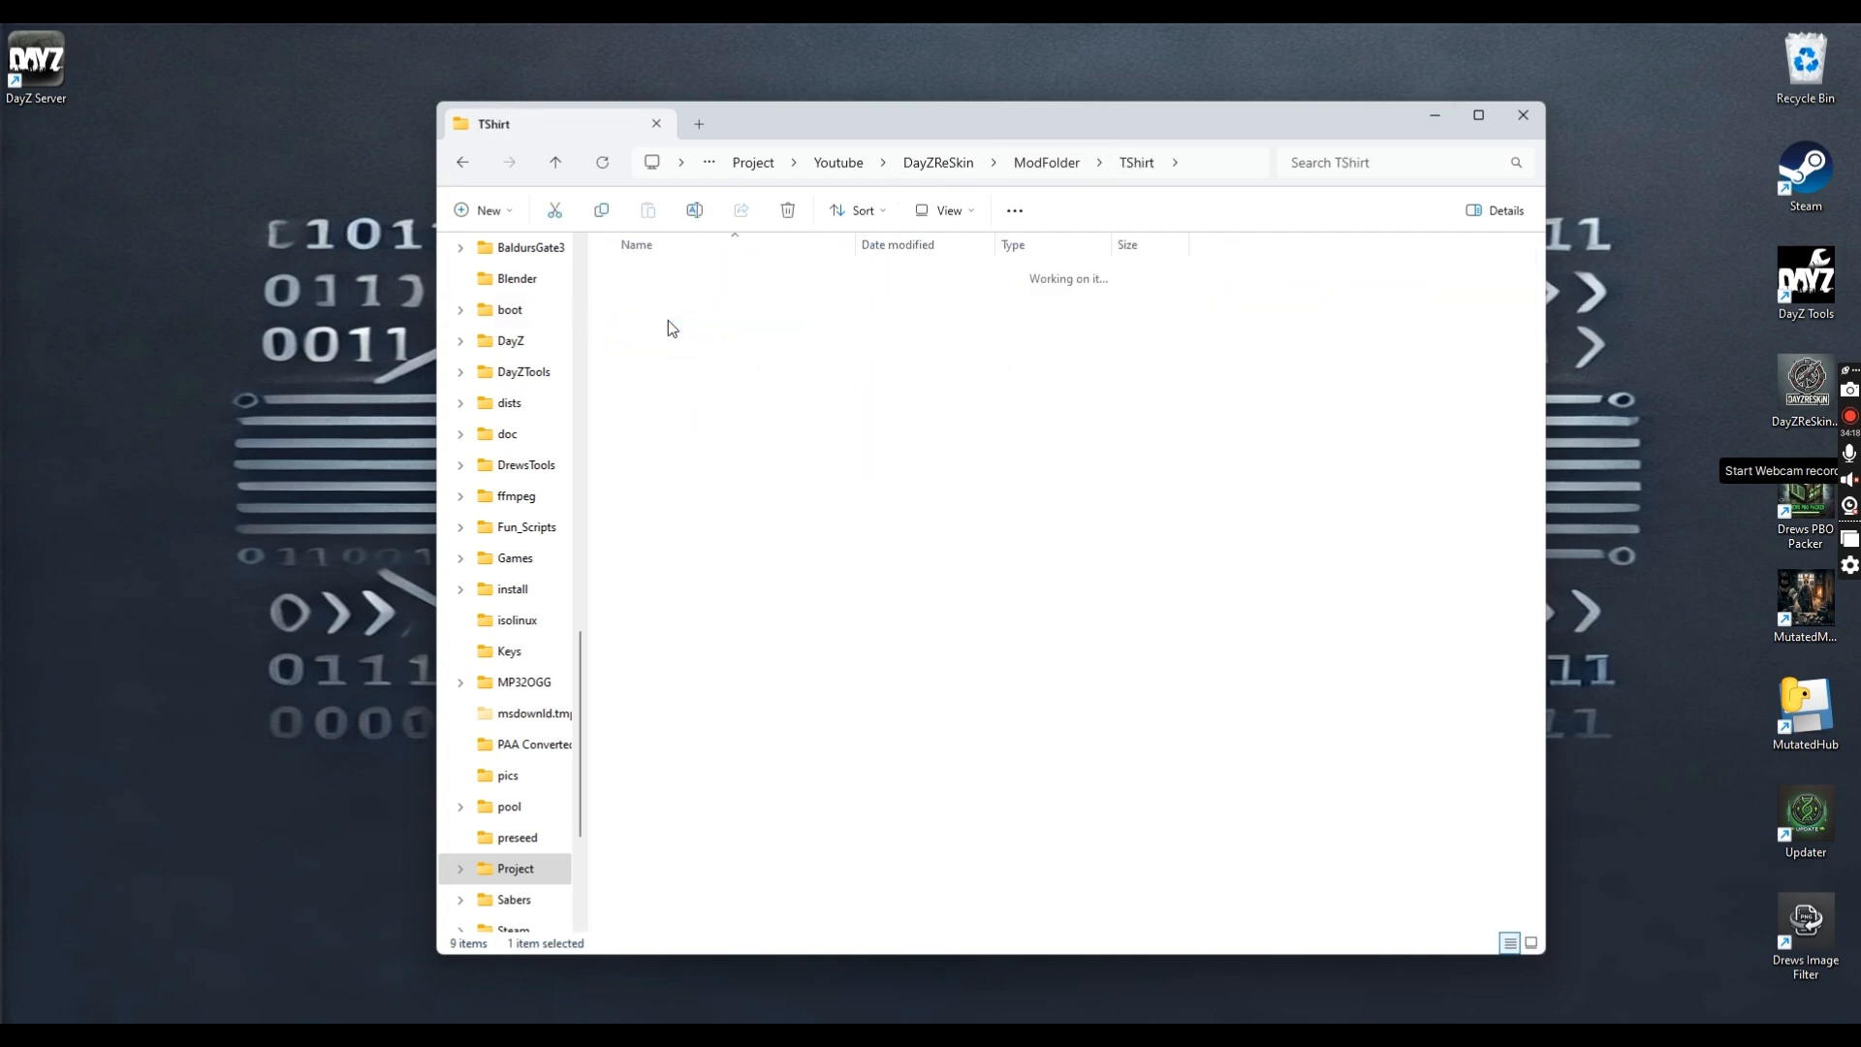
{"action": "double_click", "coordinate": [640, 274]}
{"action": "left_click_drag", "start_coordinate": [642, 414], "coordinate": [818, 286]}
{"action": "key", "text": "ctrl+c"}
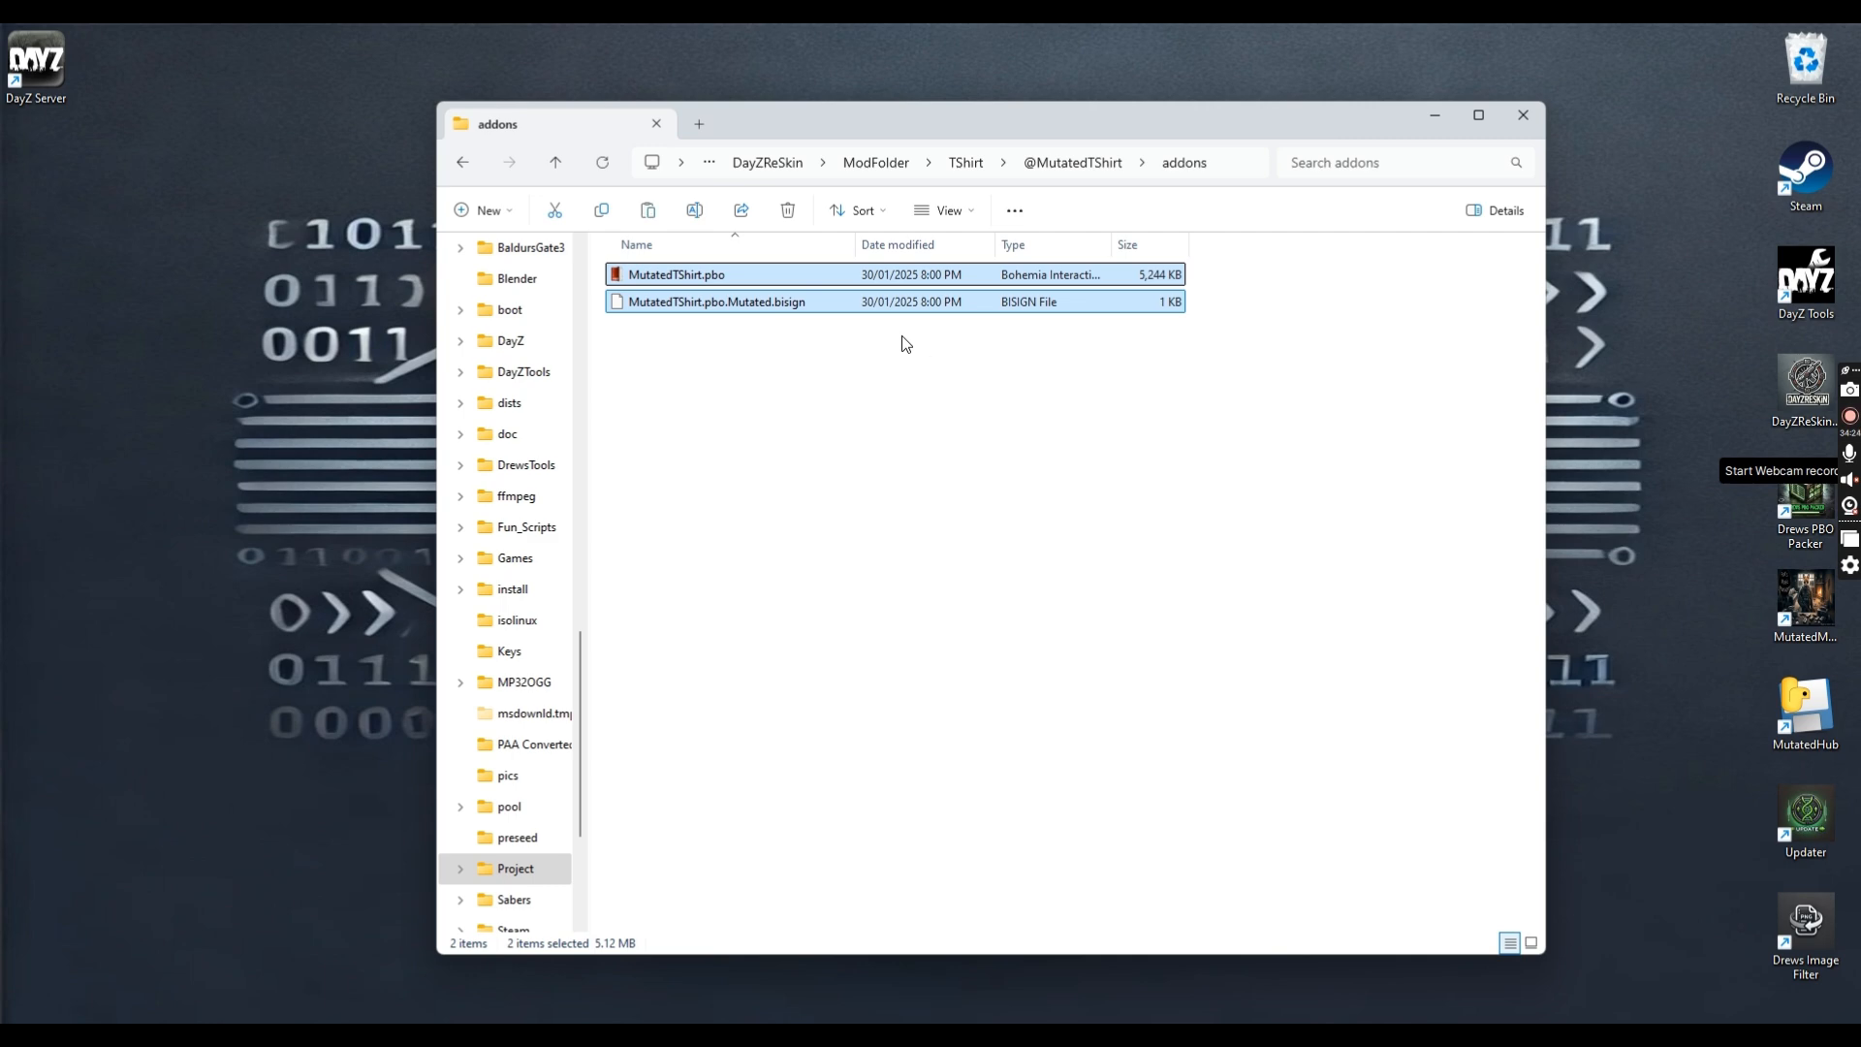
{"action": "left_click", "coordinate": [873, 162]}
{"action": "double_click", "coordinate": [737, 349]}
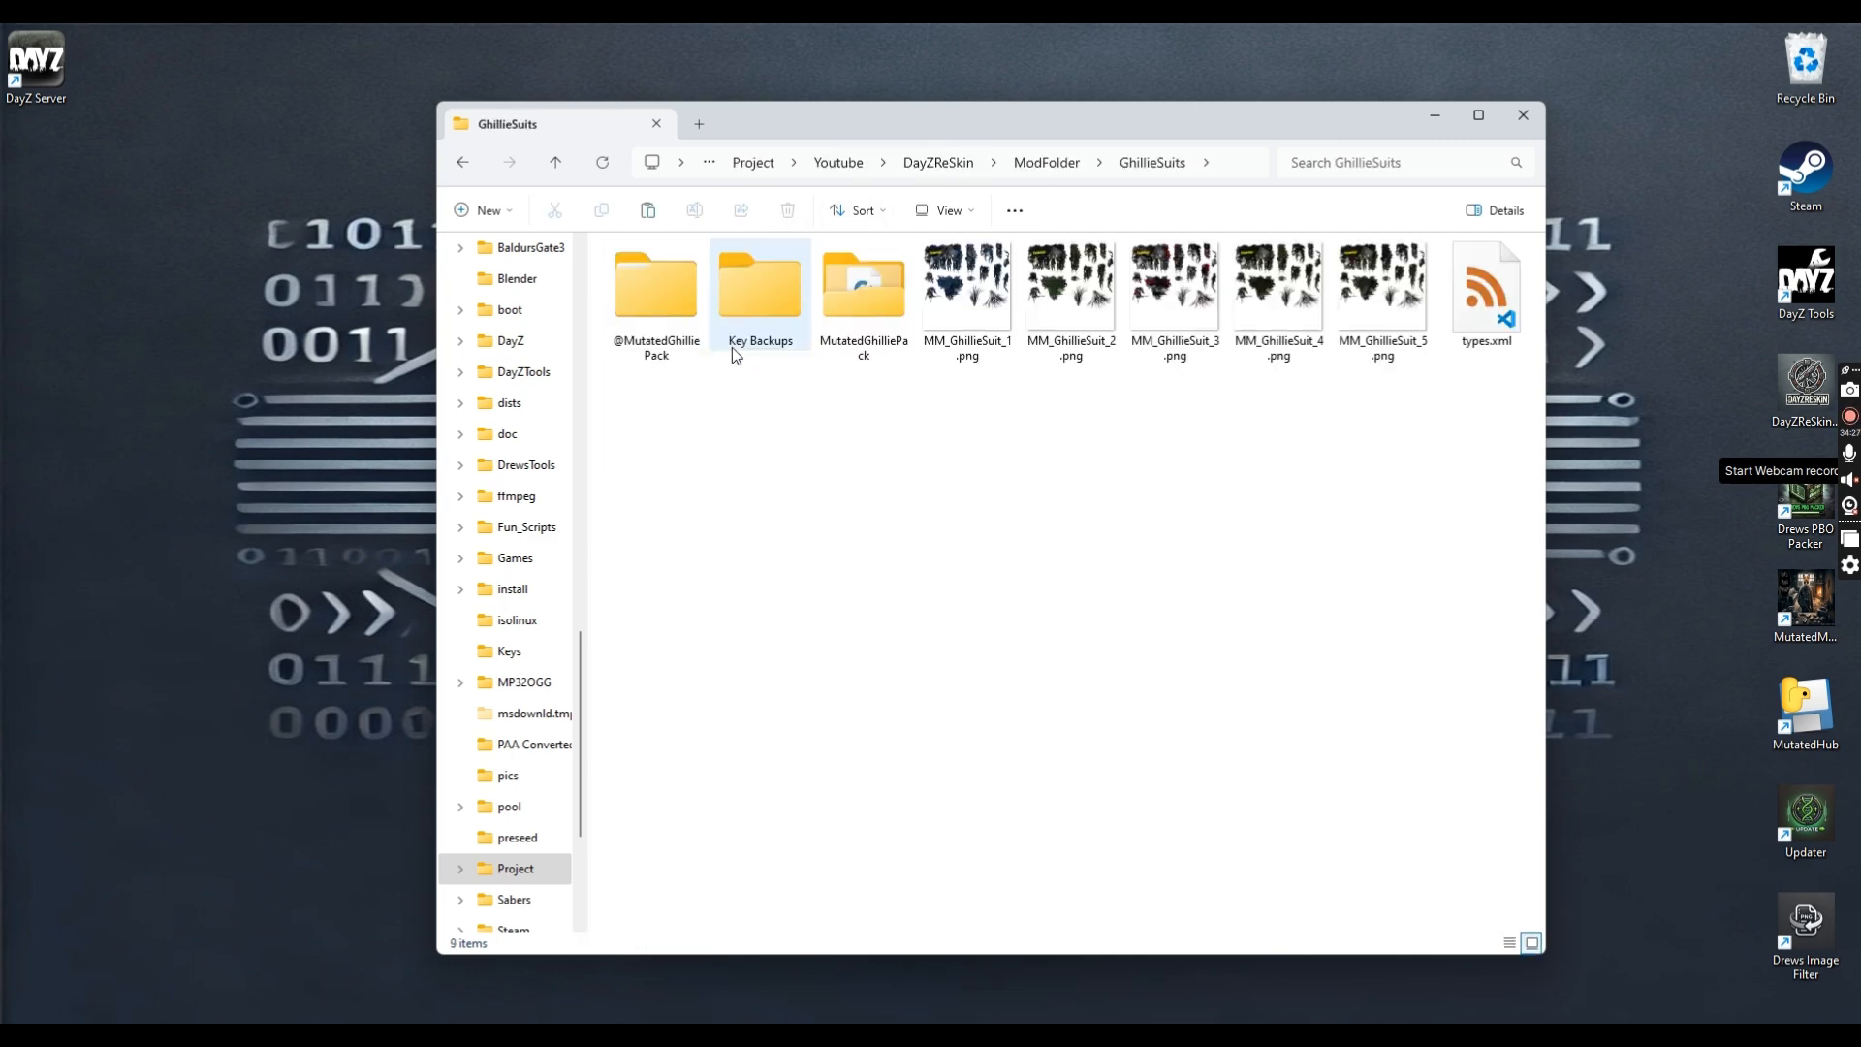
{"action": "double_click", "coordinate": [656, 312]}
{"action": "double_click", "coordinate": [665, 279]}
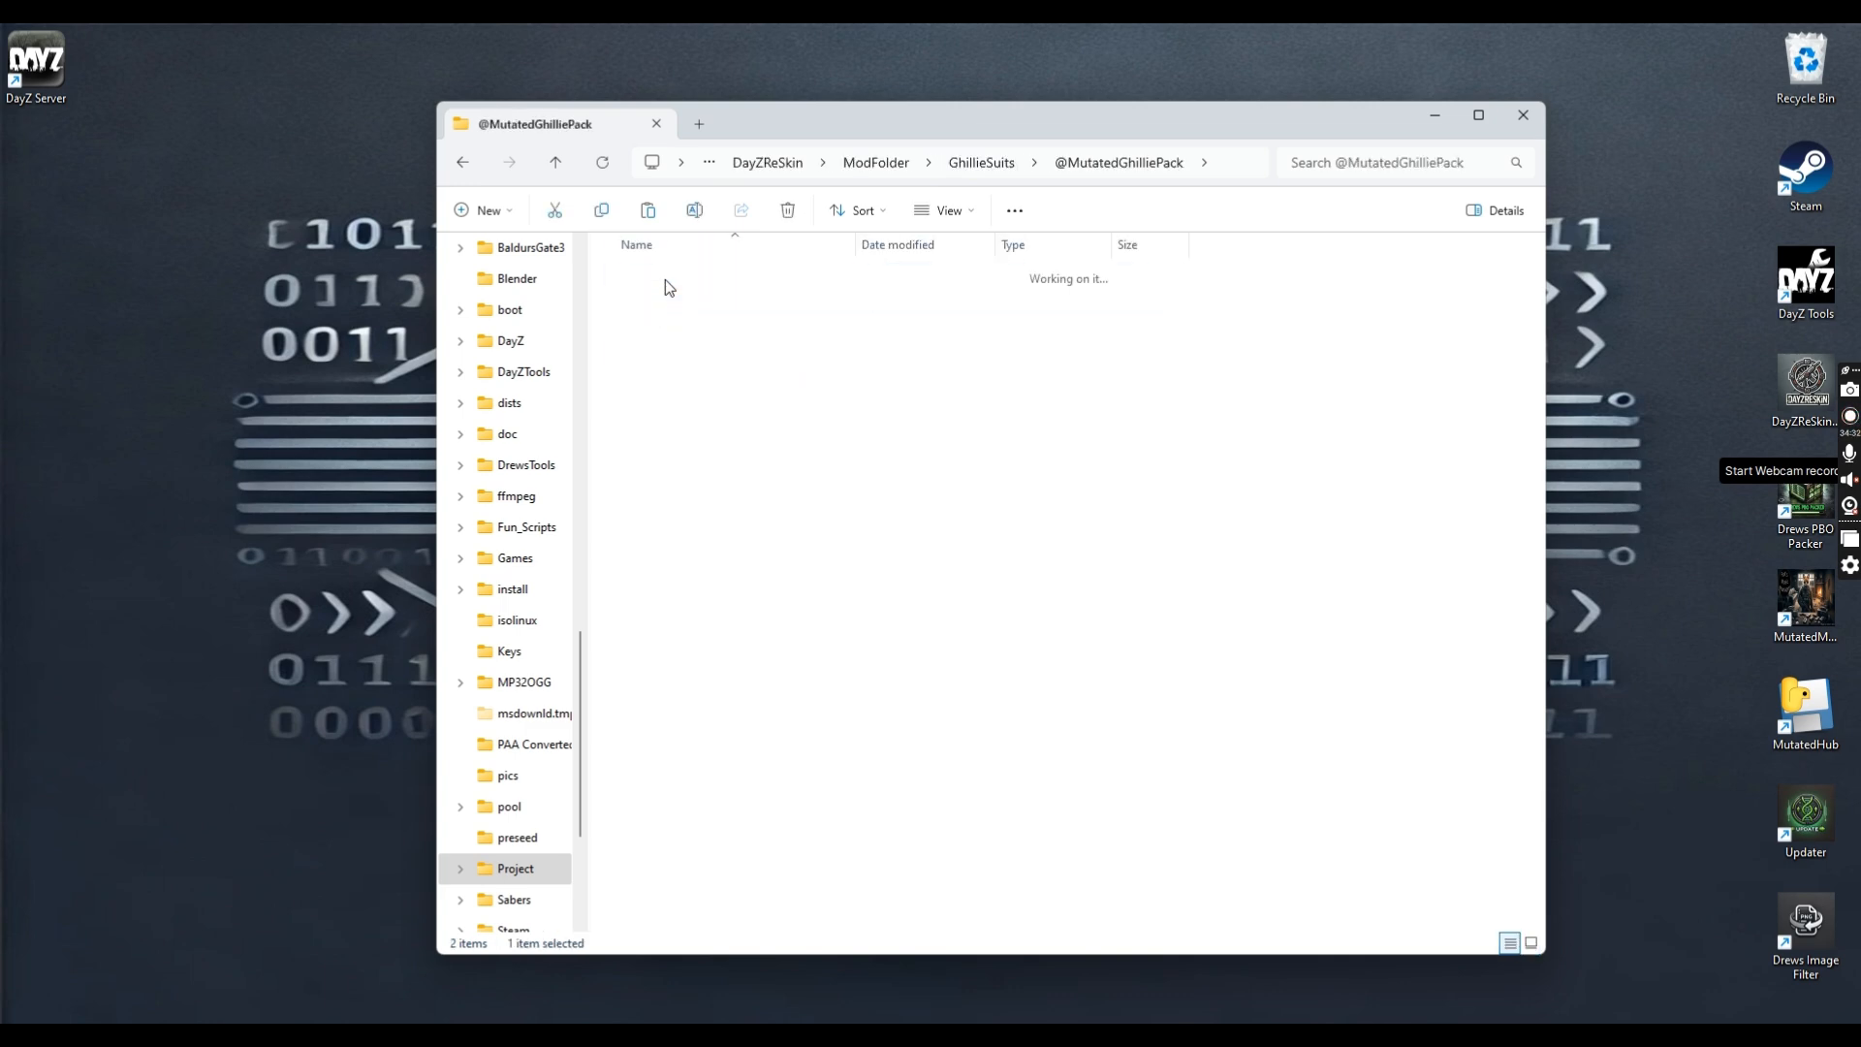
{"action": "key", "text": "ctrl+v"}
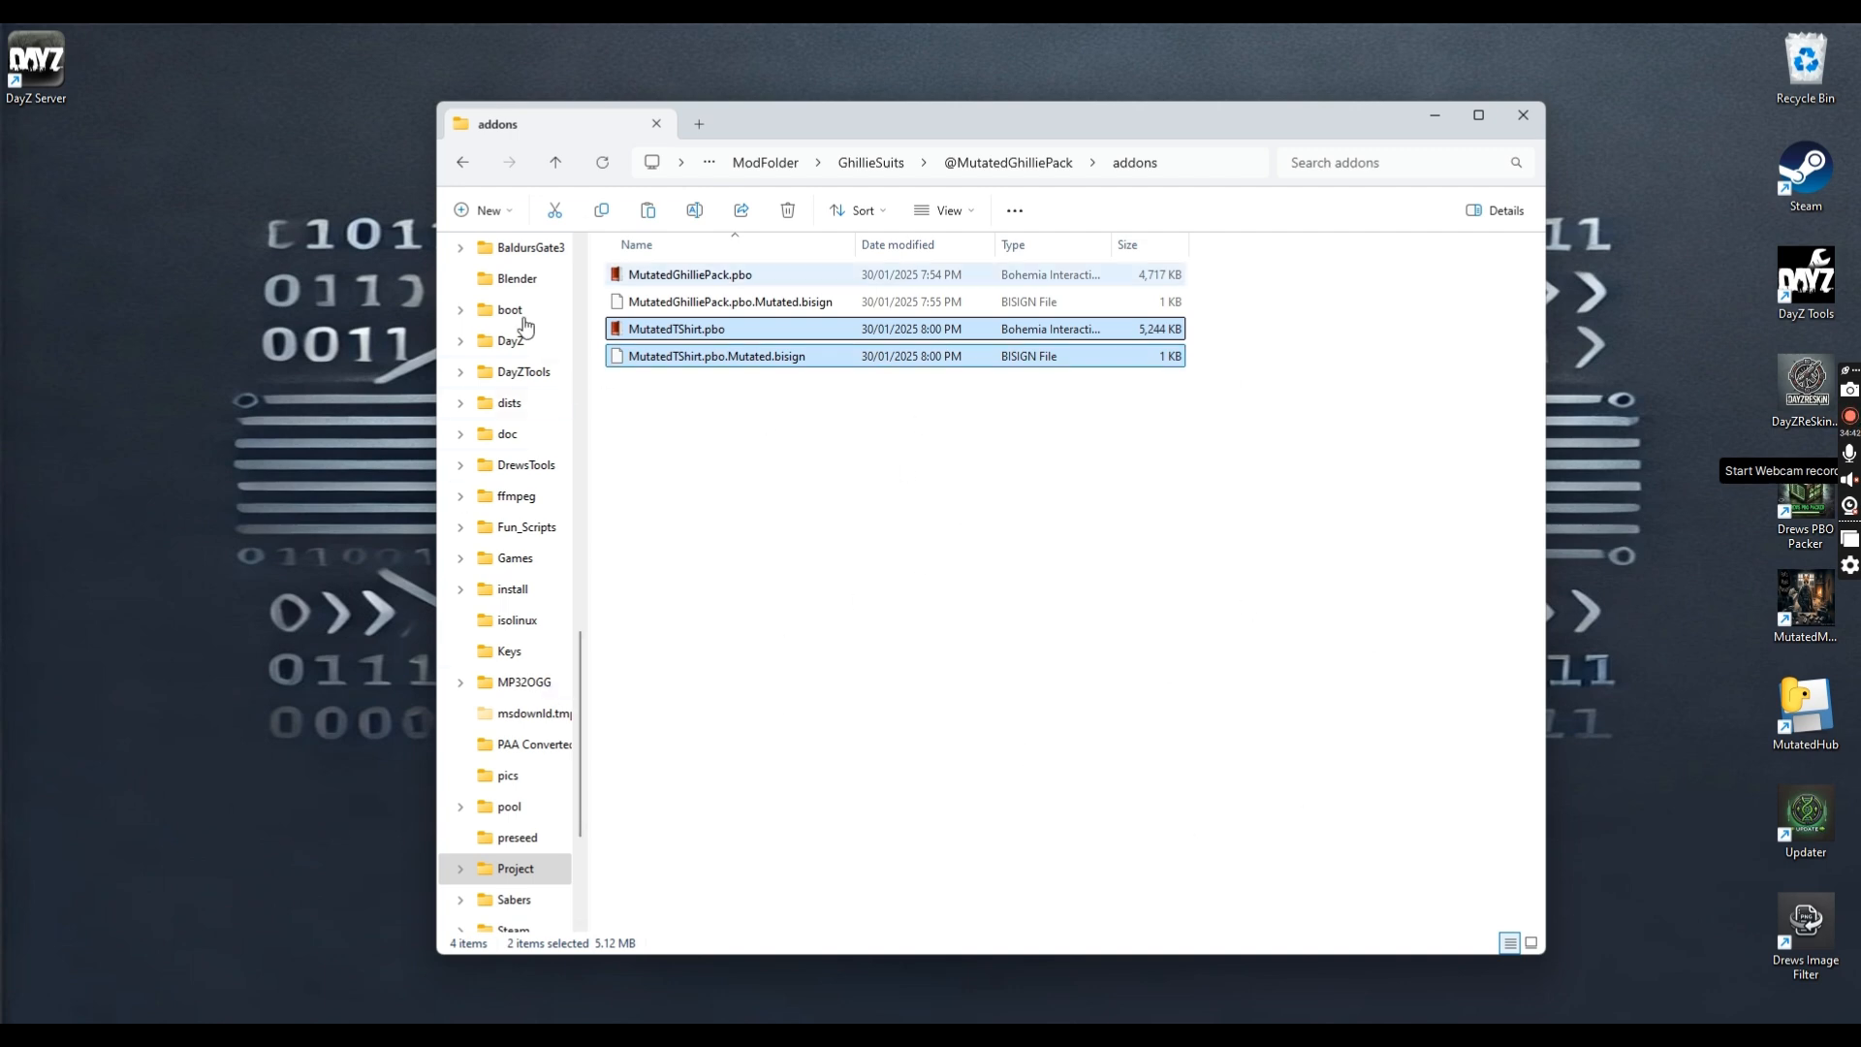
{"action": "left_click", "coordinate": [463, 162]}
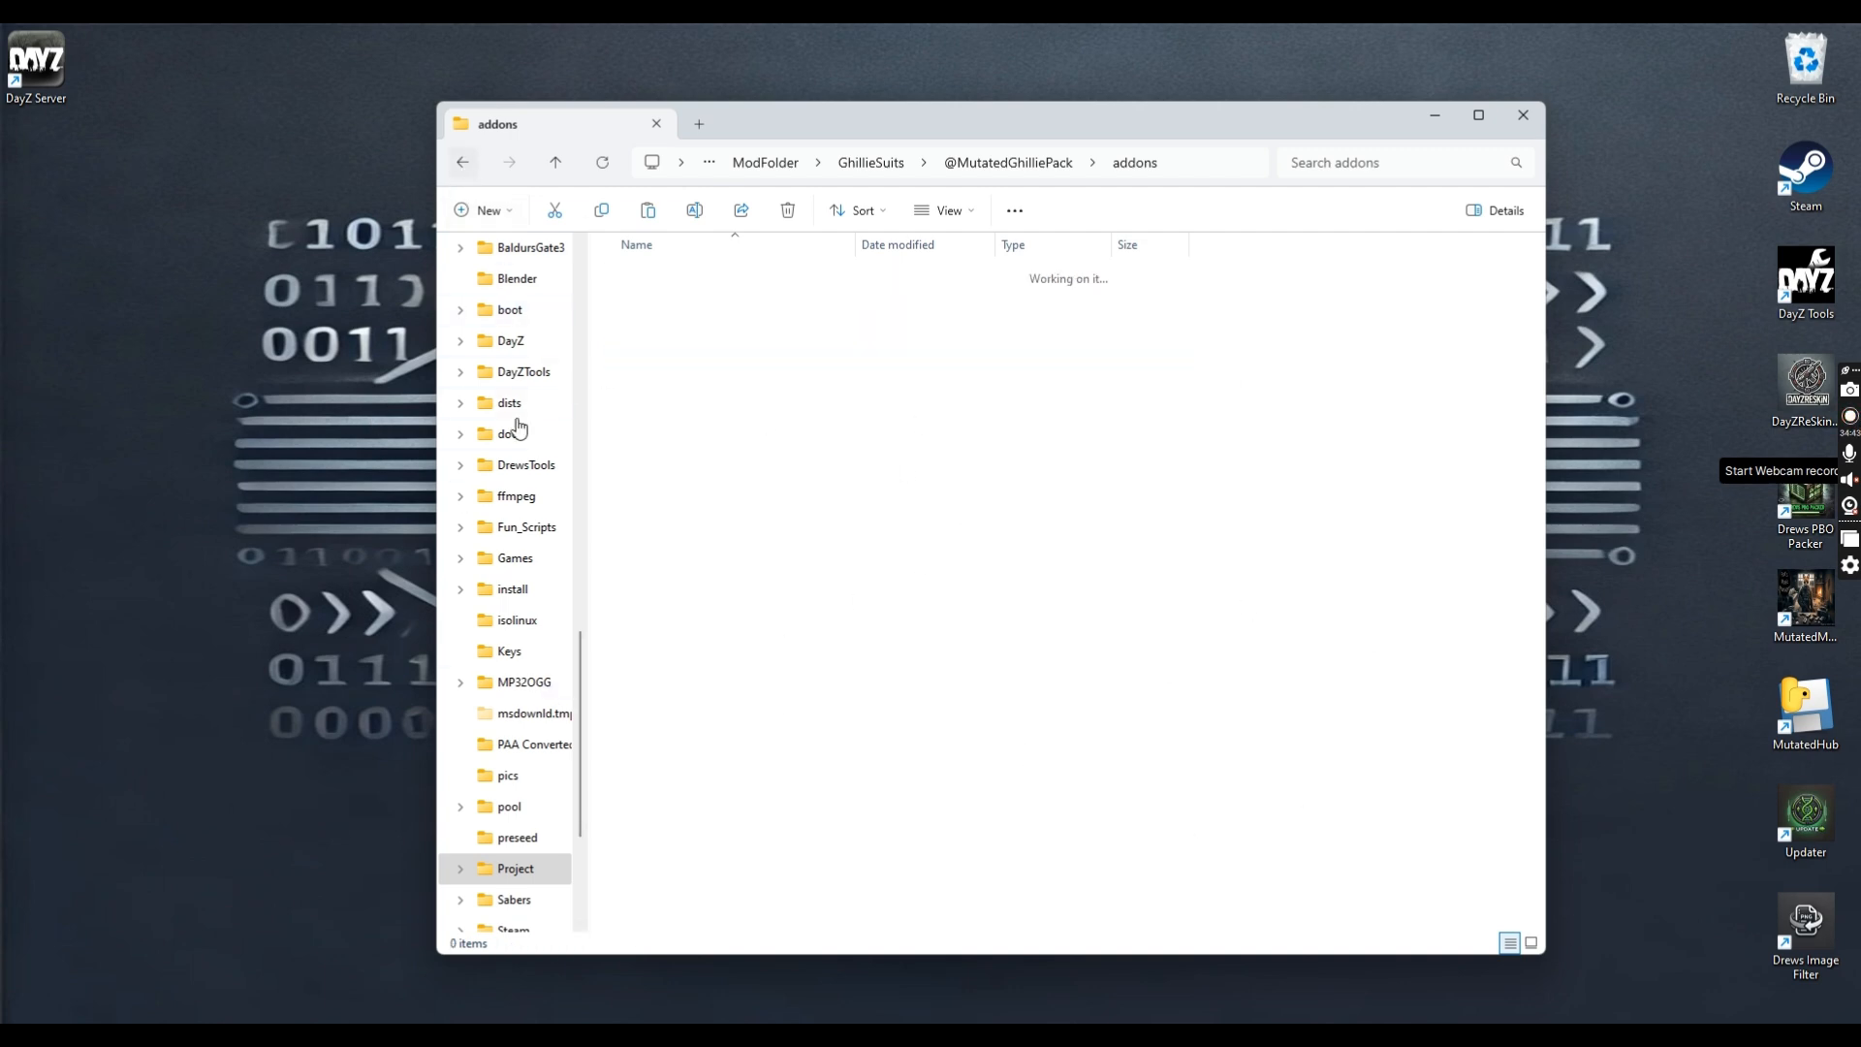
{"action": "left_click", "coordinate": [462, 162]}
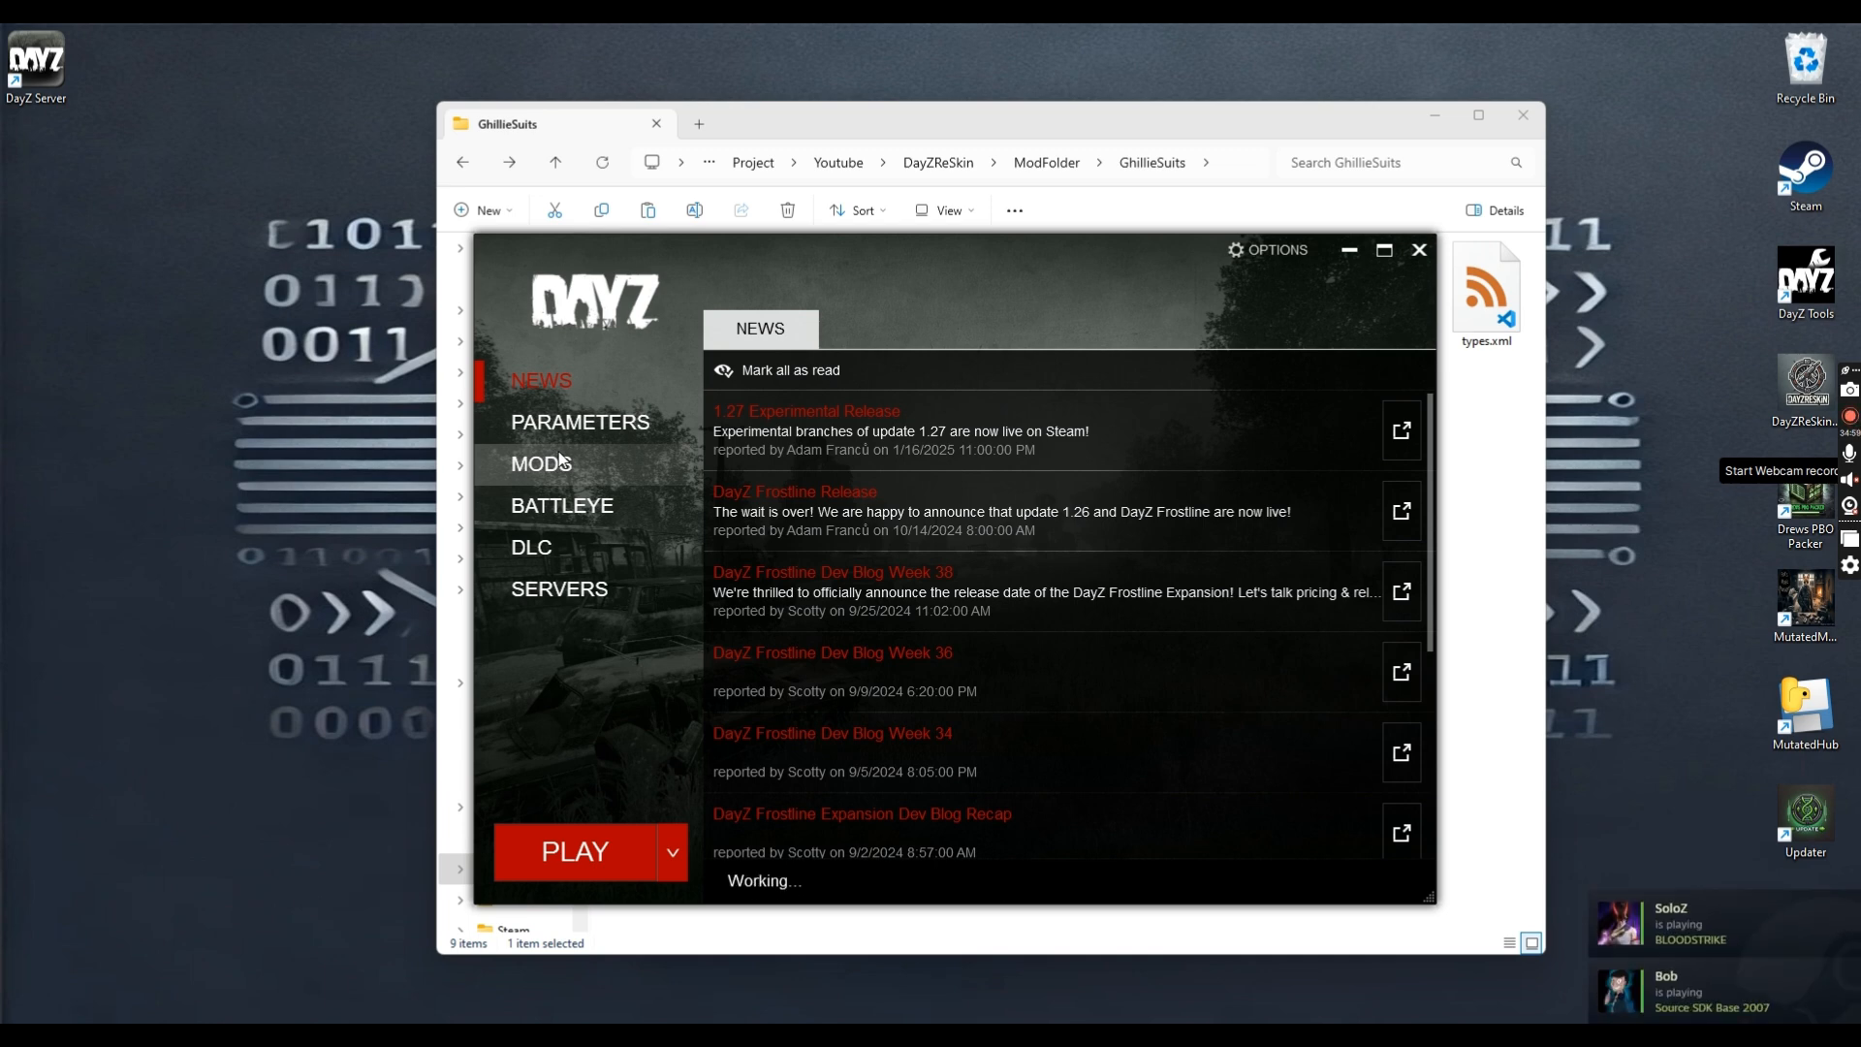
{"action": "left_click", "coordinate": [560, 471]}
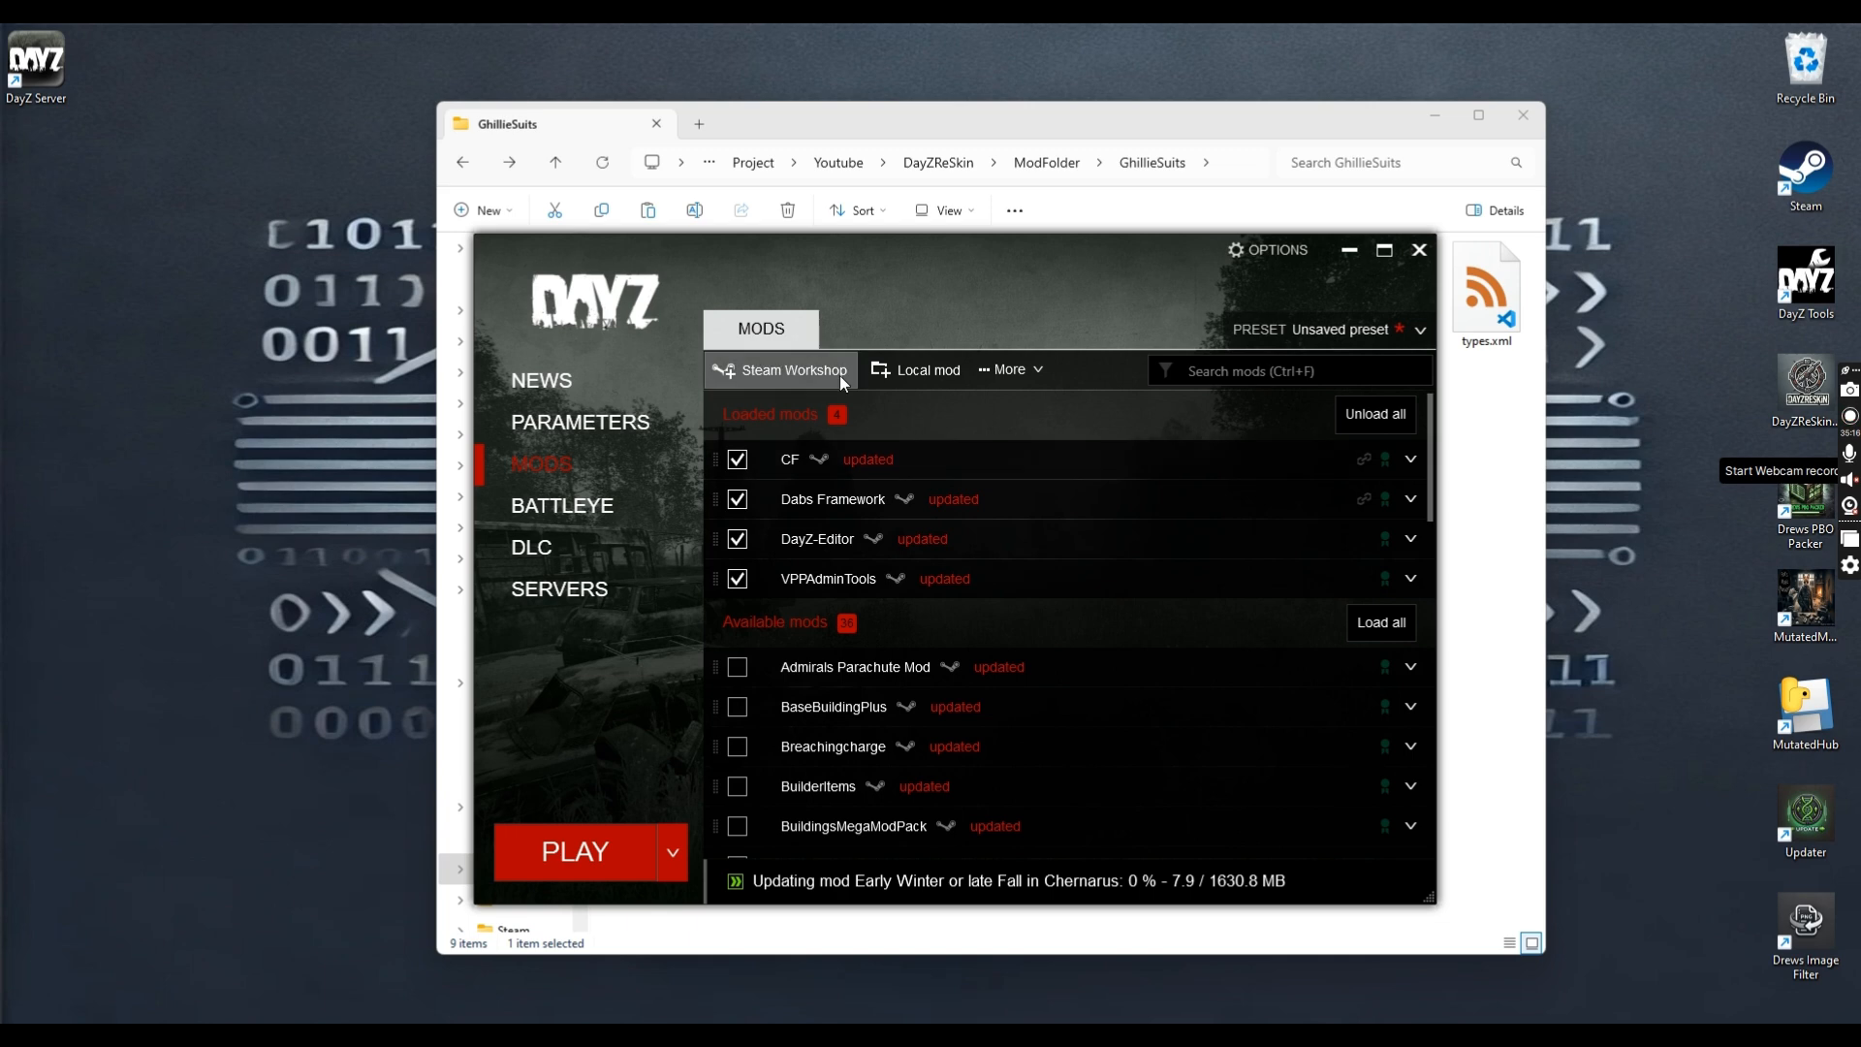
{"action": "left_click", "coordinate": [940, 375]}
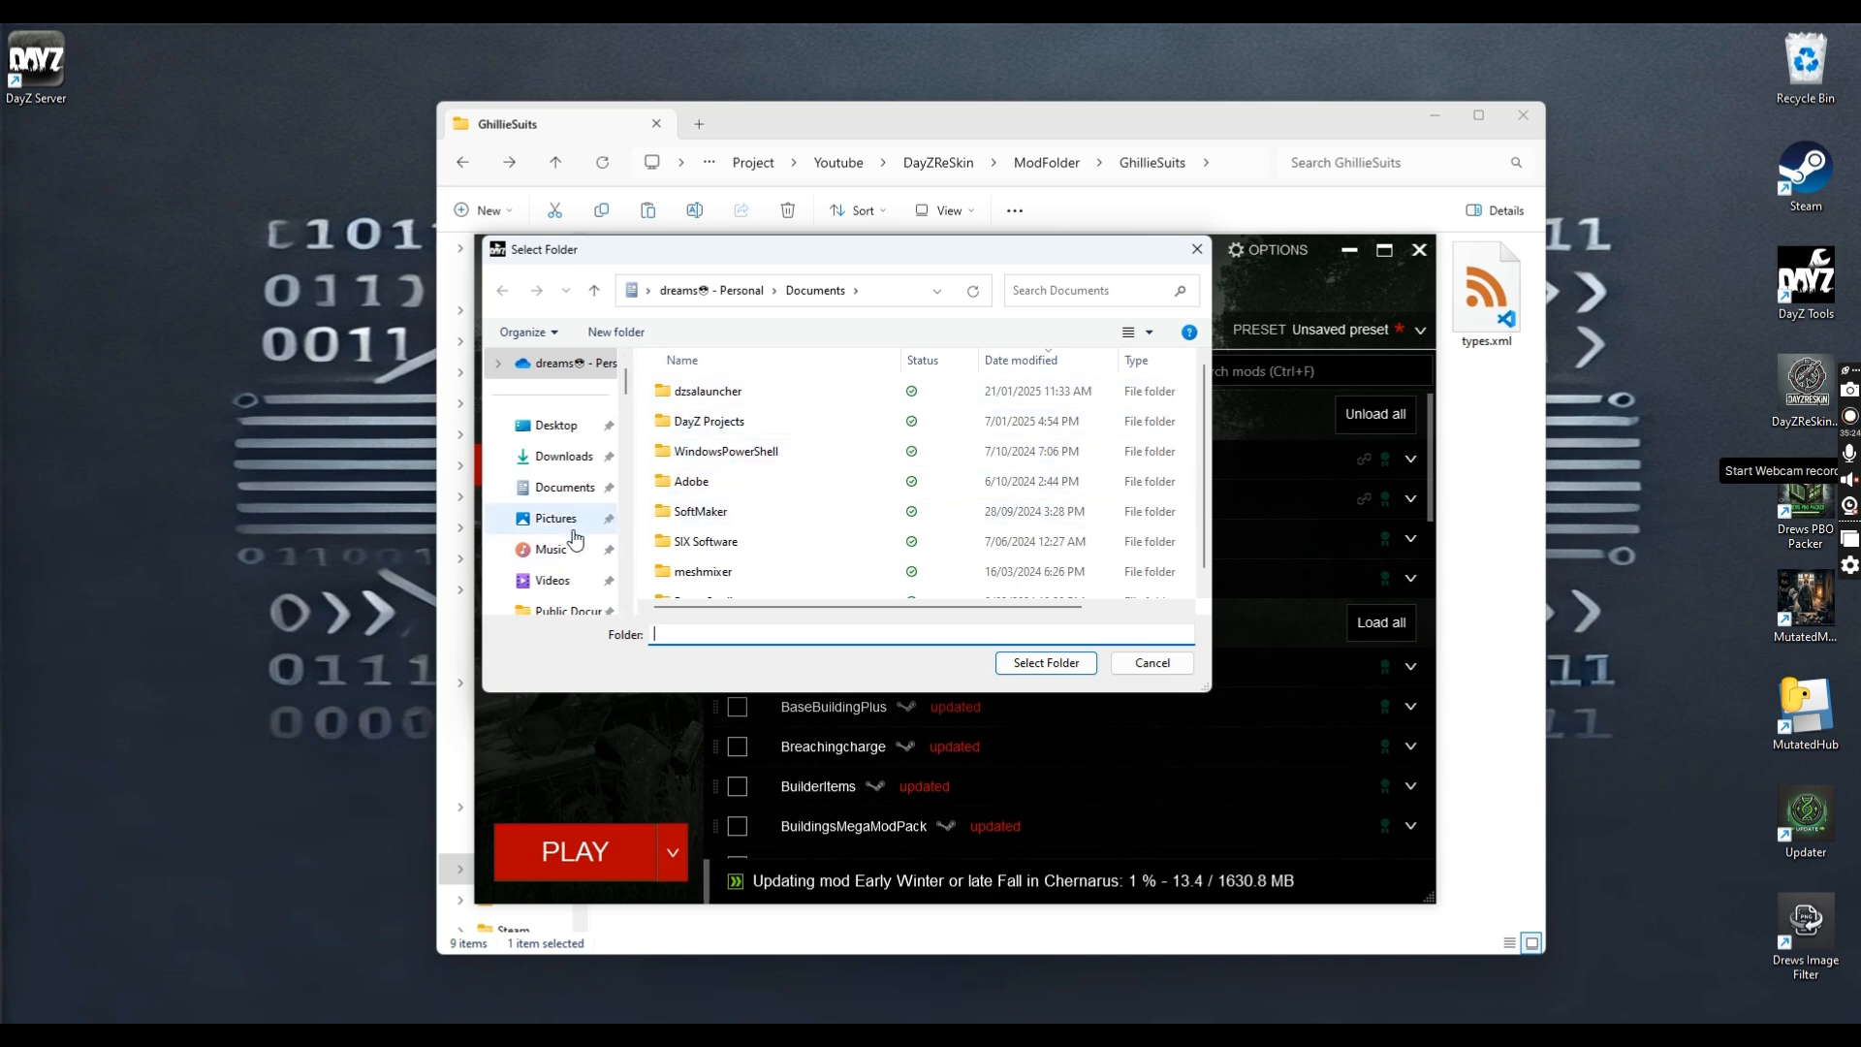
{"action": "scroll", "coordinate": [562, 504], "scroll_direction": "down", "scroll_amount": 6}
{"action": "left_click", "coordinate": [577, 548]}
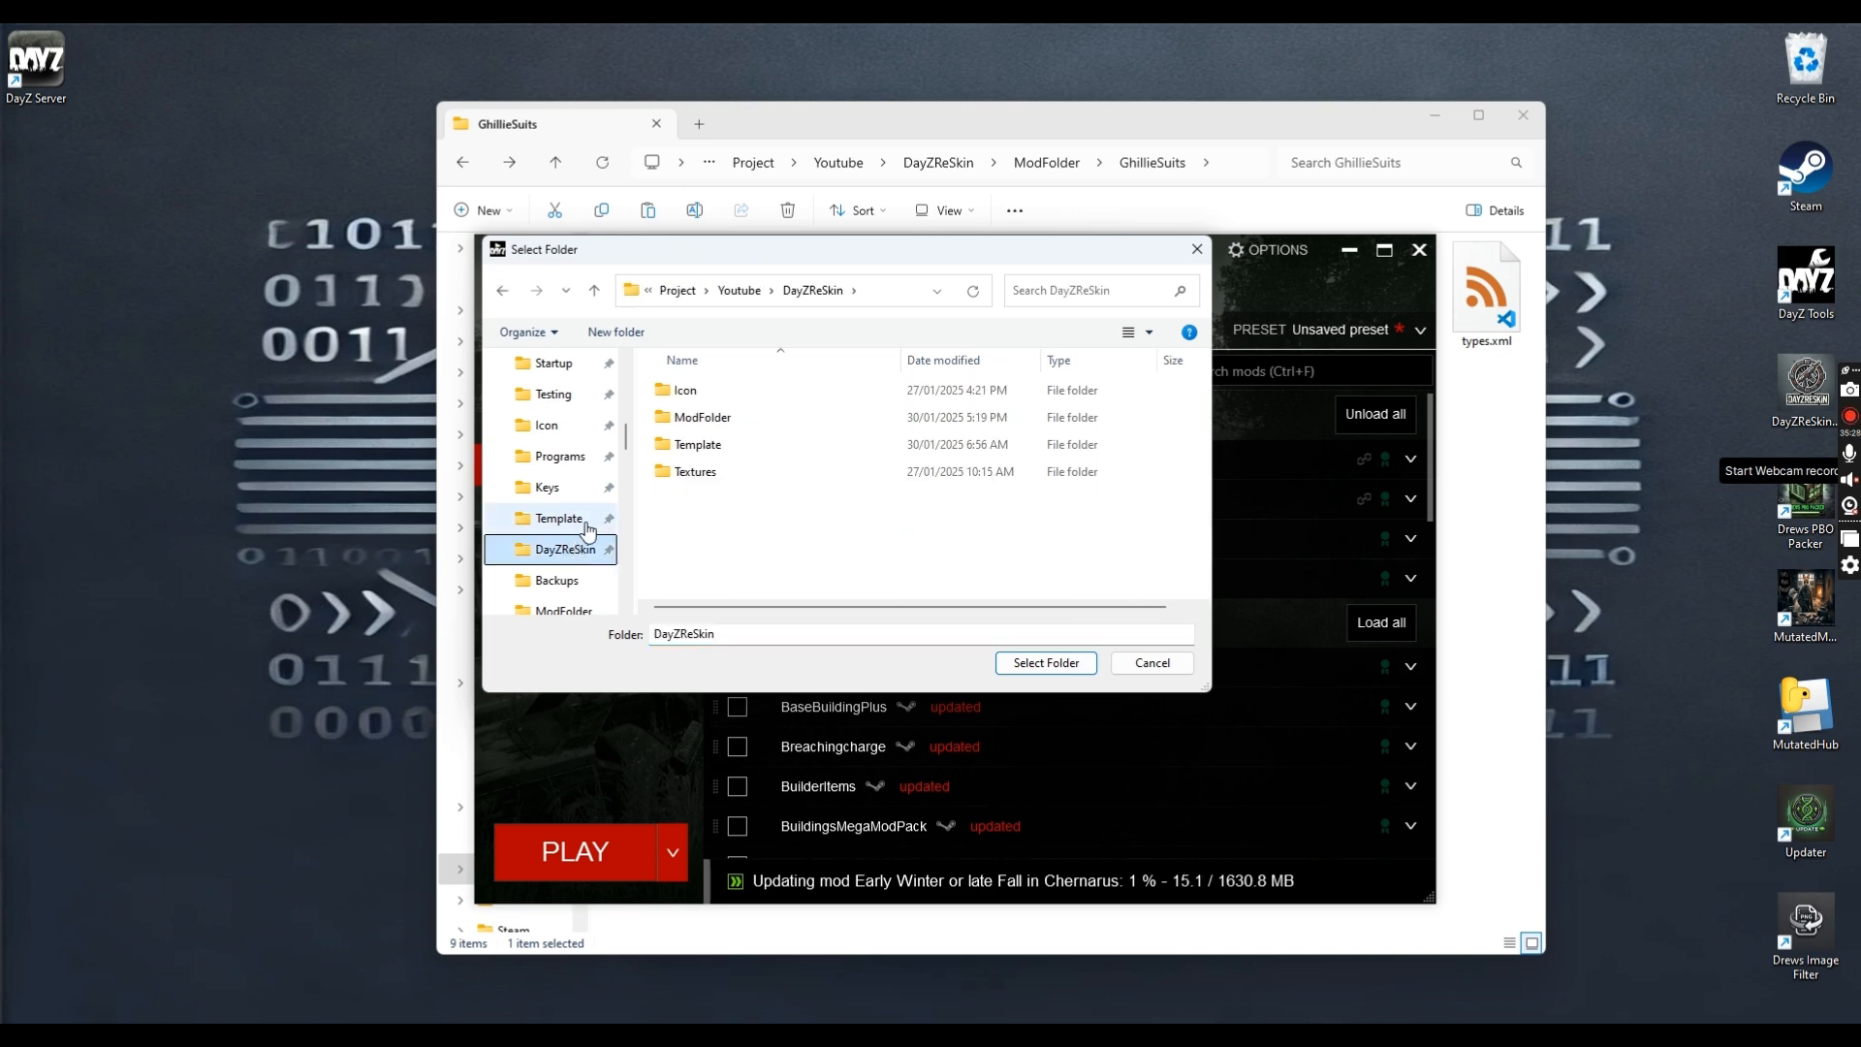
{"action": "left_click", "coordinate": [582, 520]}
{"action": "left_click", "coordinate": [565, 549]}
{"action": "double_click", "coordinate": [711, 419]}
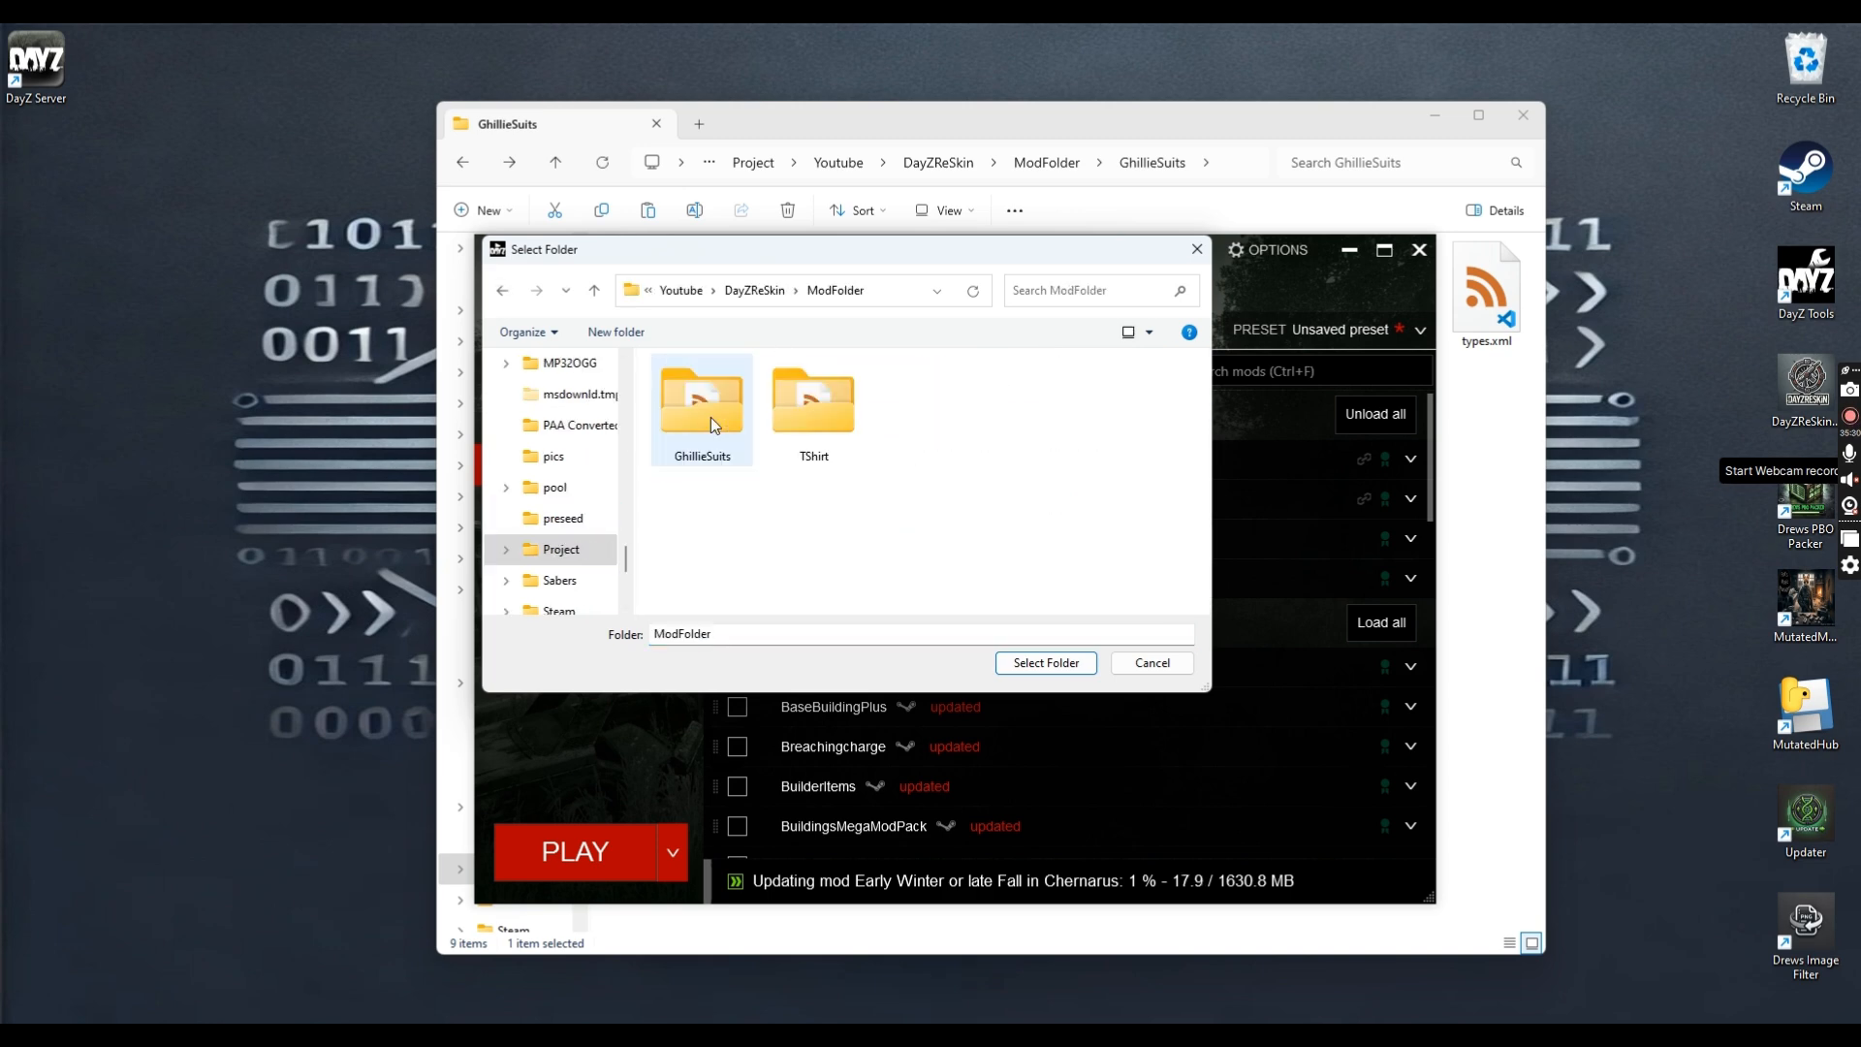
{"action": "double_click", "coordinate": [711, 417]}
{"action": "left_click", "coordinate": [716, 423]}
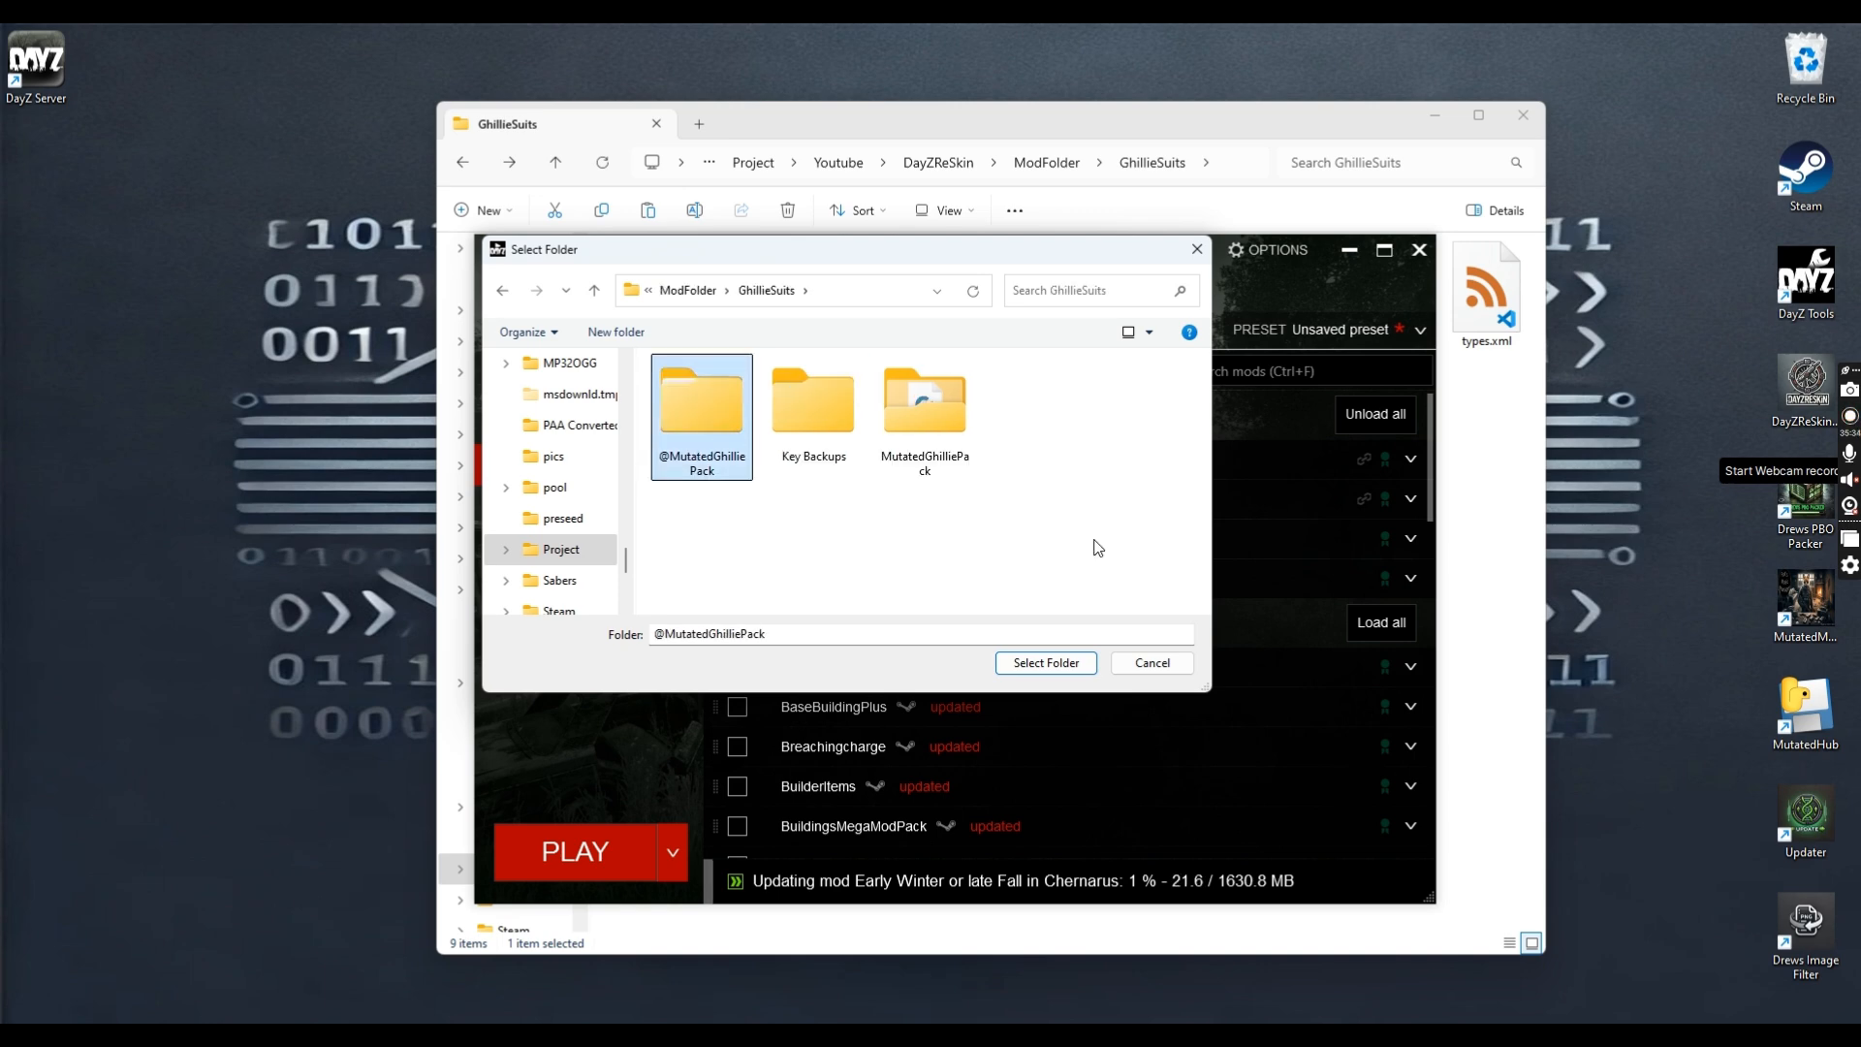
{"action": "double_click", "coordinate": [723, 456]}
{"action": "left_click", "coordinate": [1046, 663]}
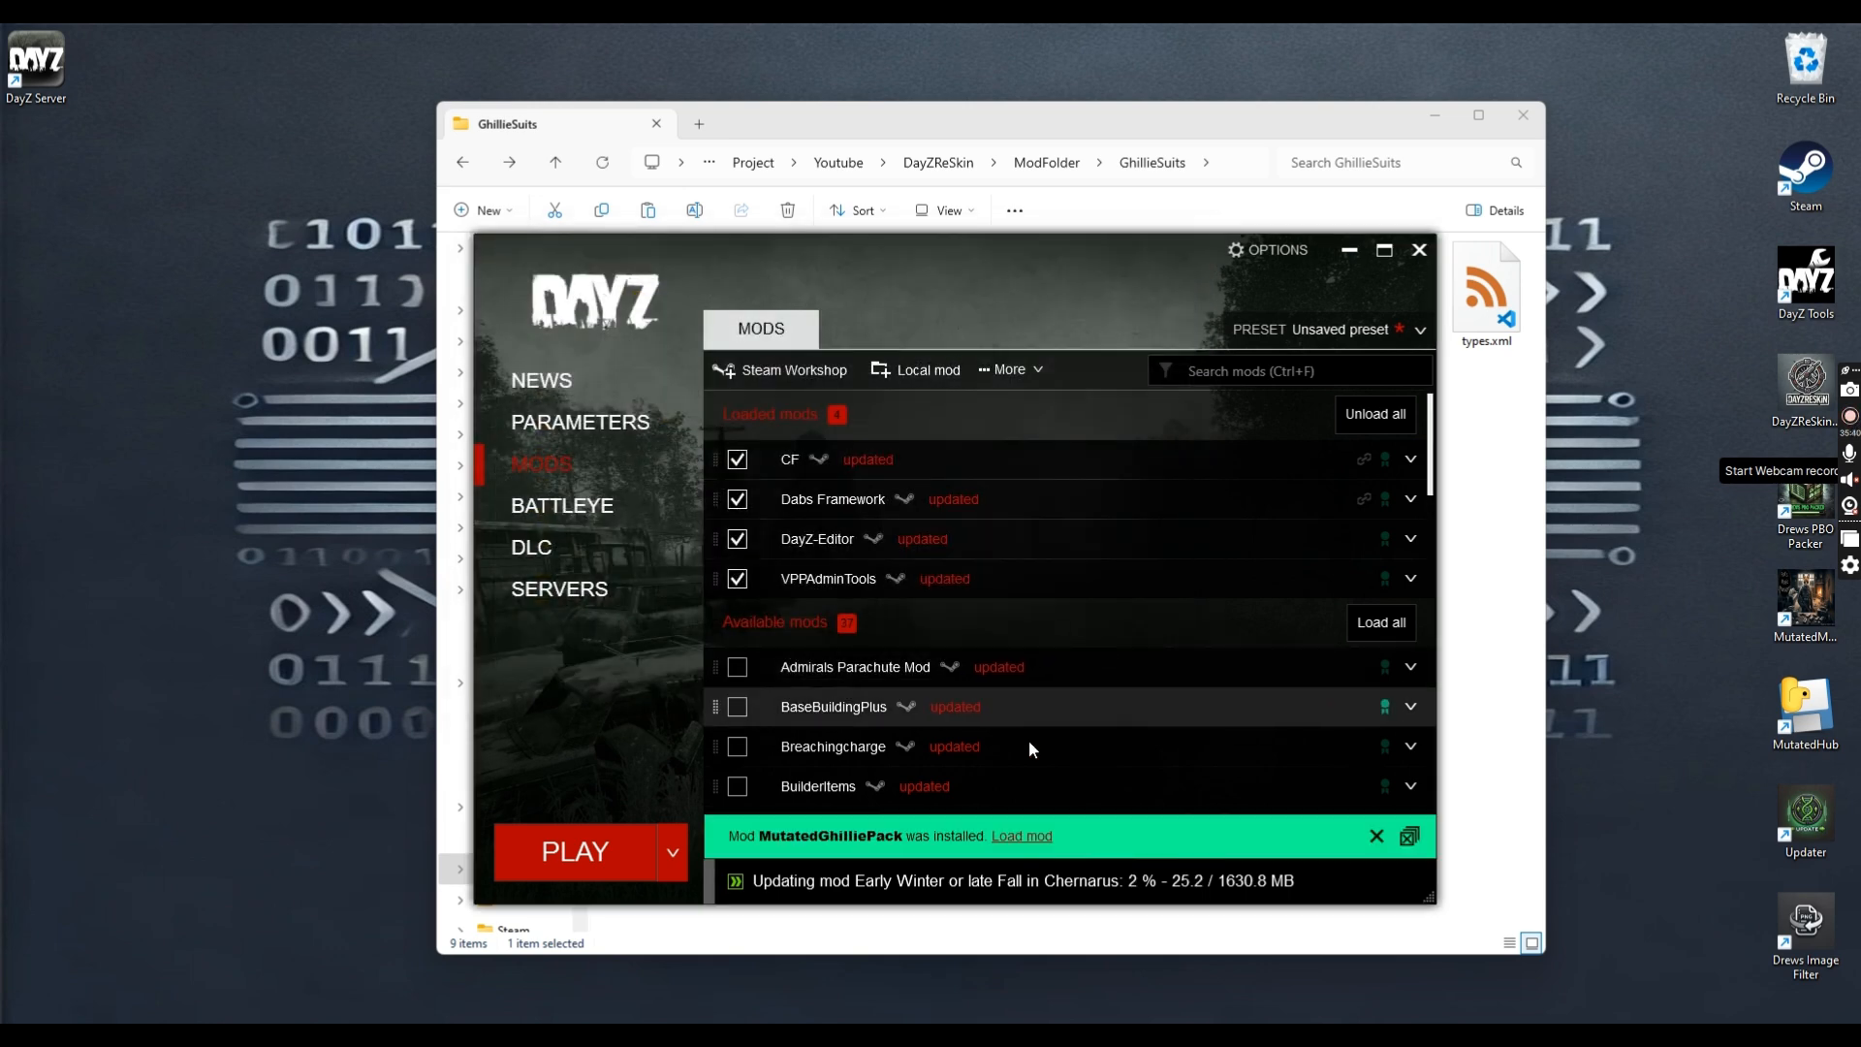
{"action": "left_click", "coordinate": [1022, 836]}
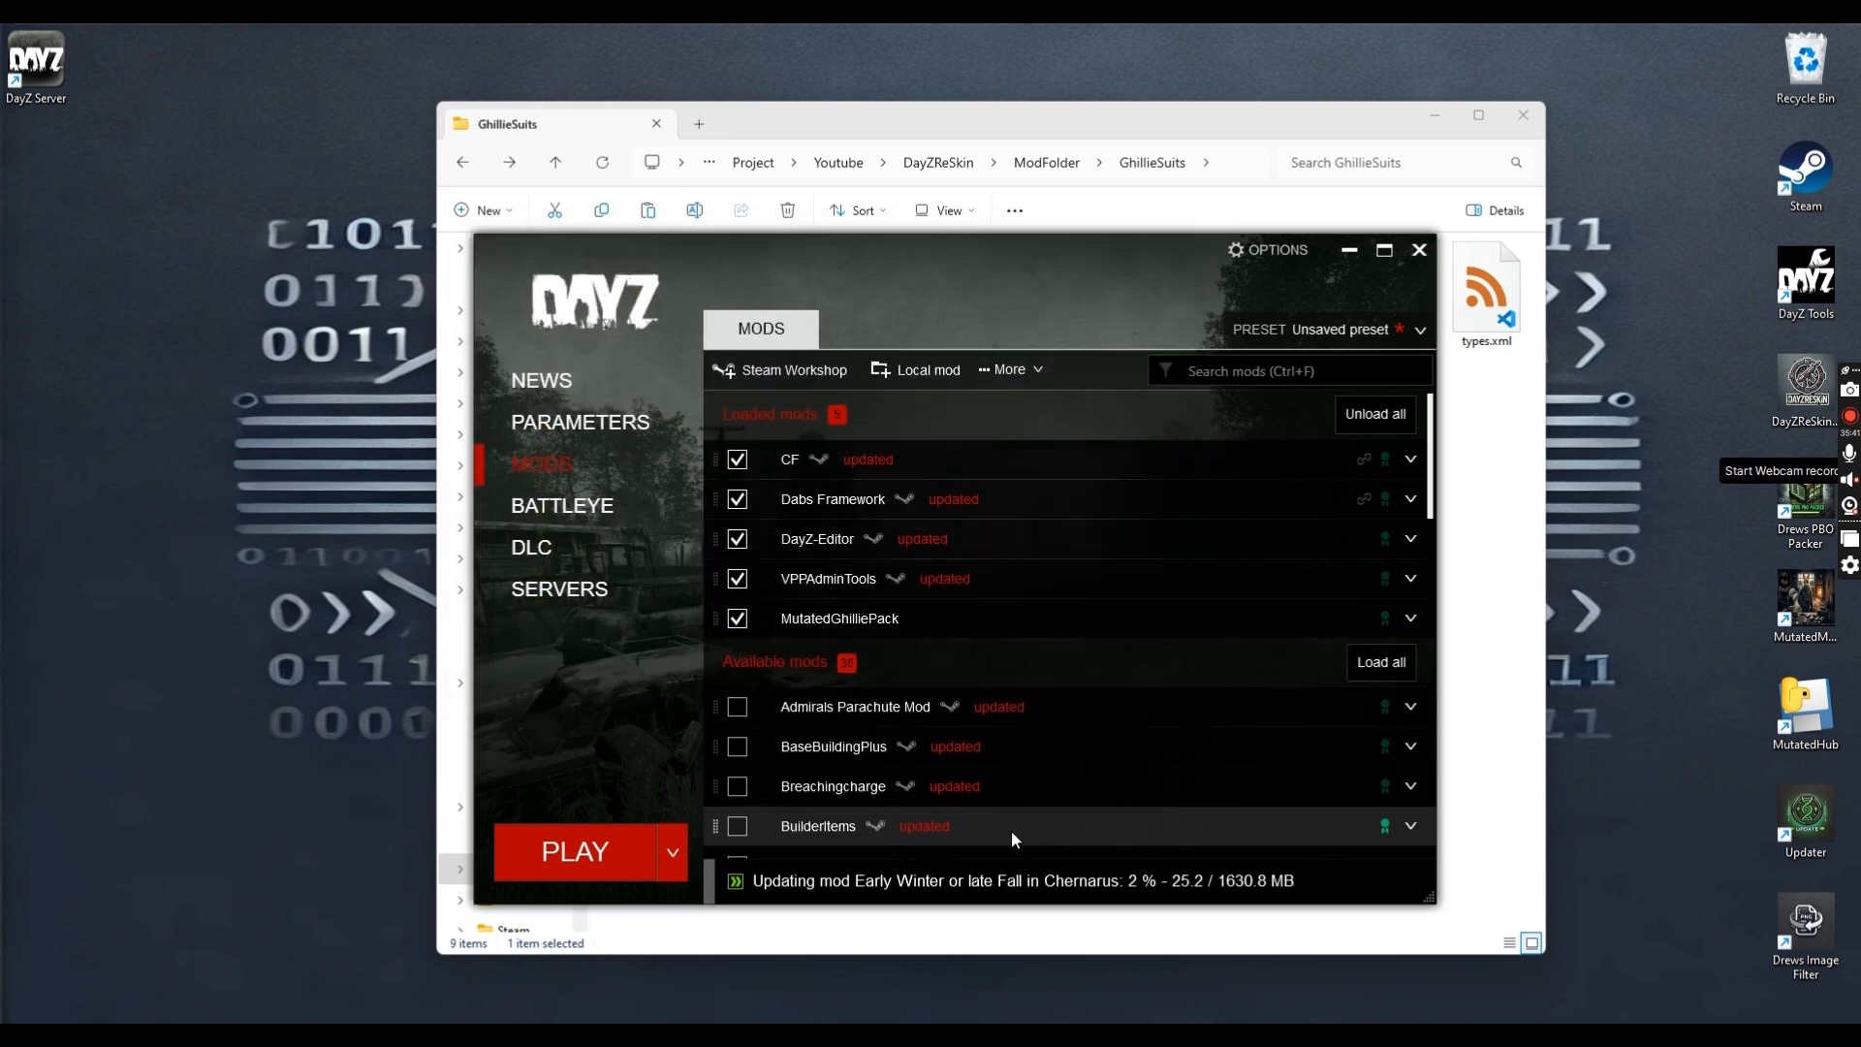
Launch DayZ with the five loaded mods and let it load into the DayZ Editor
{"action": "left_click", "coordinate": [563, 858]}
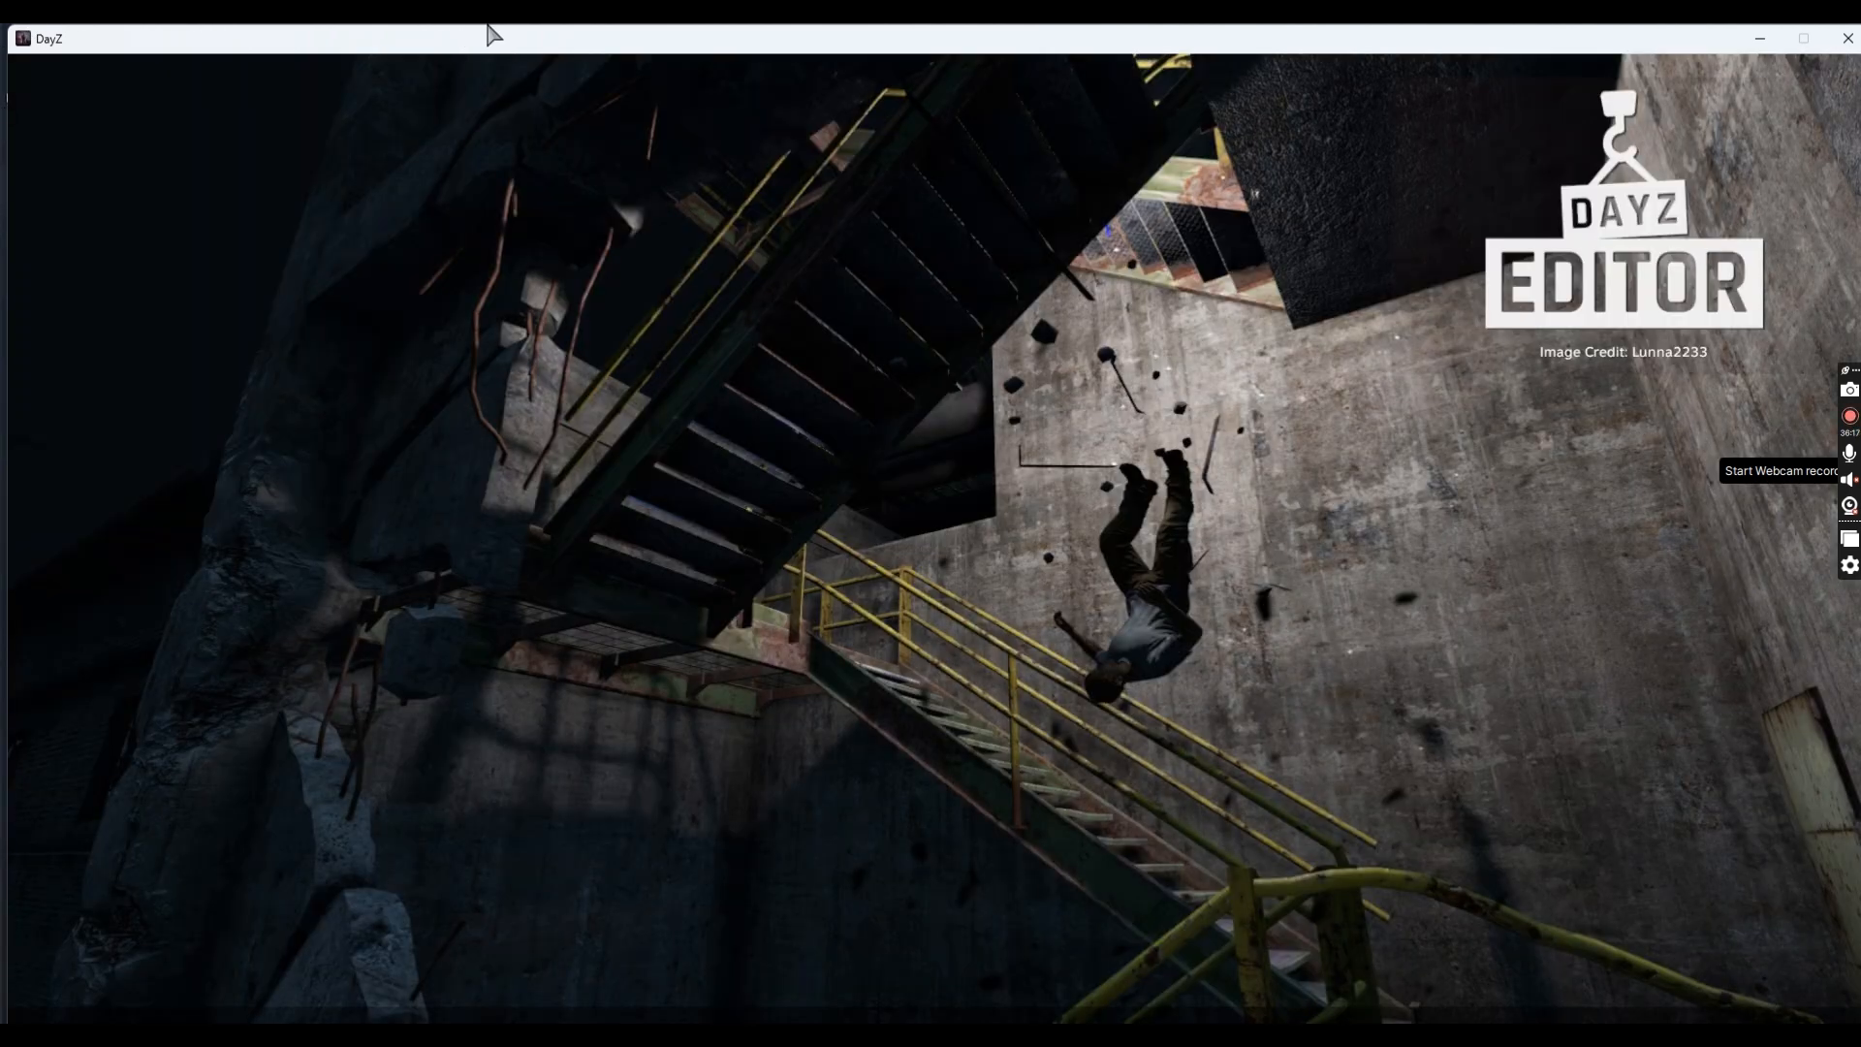
{"action": "mouse_move", "coordinate": [665, 39]}
{"action": "left_mouse_down"}
{"action": "mouse_move", "coordinate": [613, 40]}
{"action": "mouse_move", "coordinate": [662, 34]}
{"action": "left_mouse_up"}
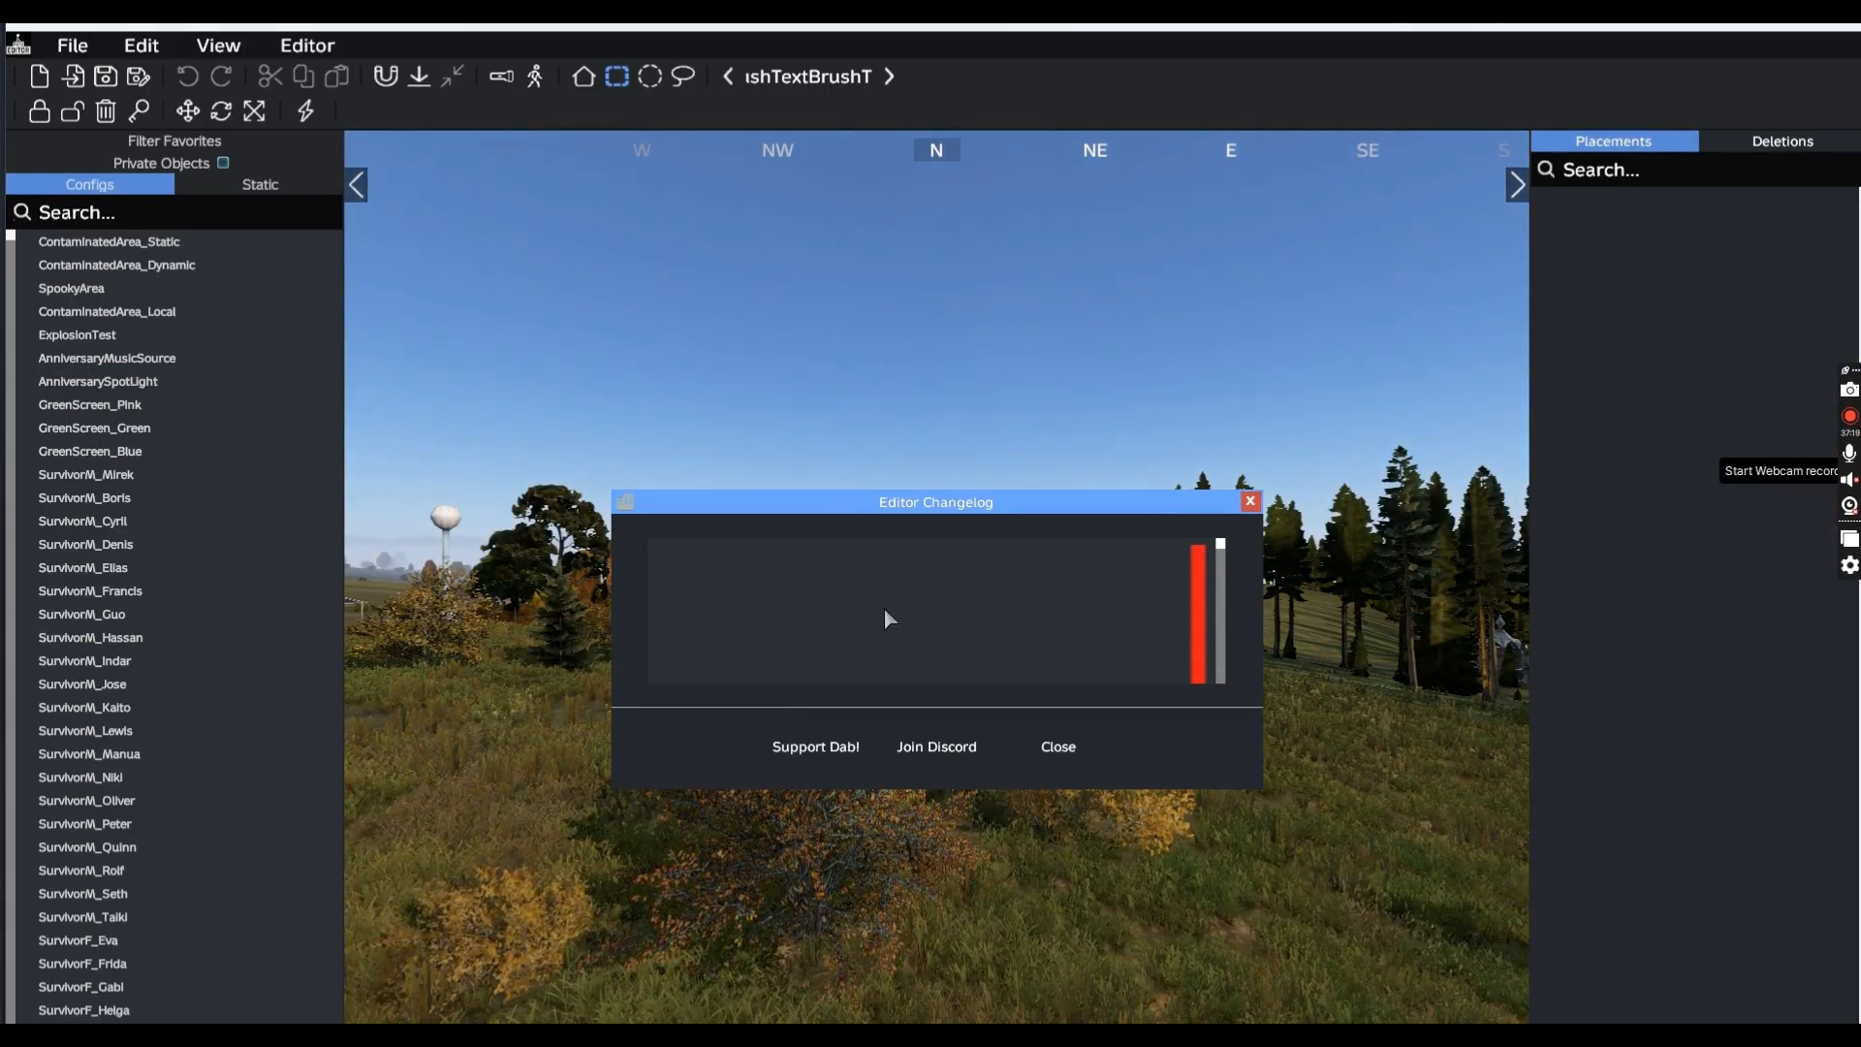
Dismiss the changelog and filter the object list, including private objects, for 'MM_'
{"action": "left_click", "coordinate": [1079, 738]}
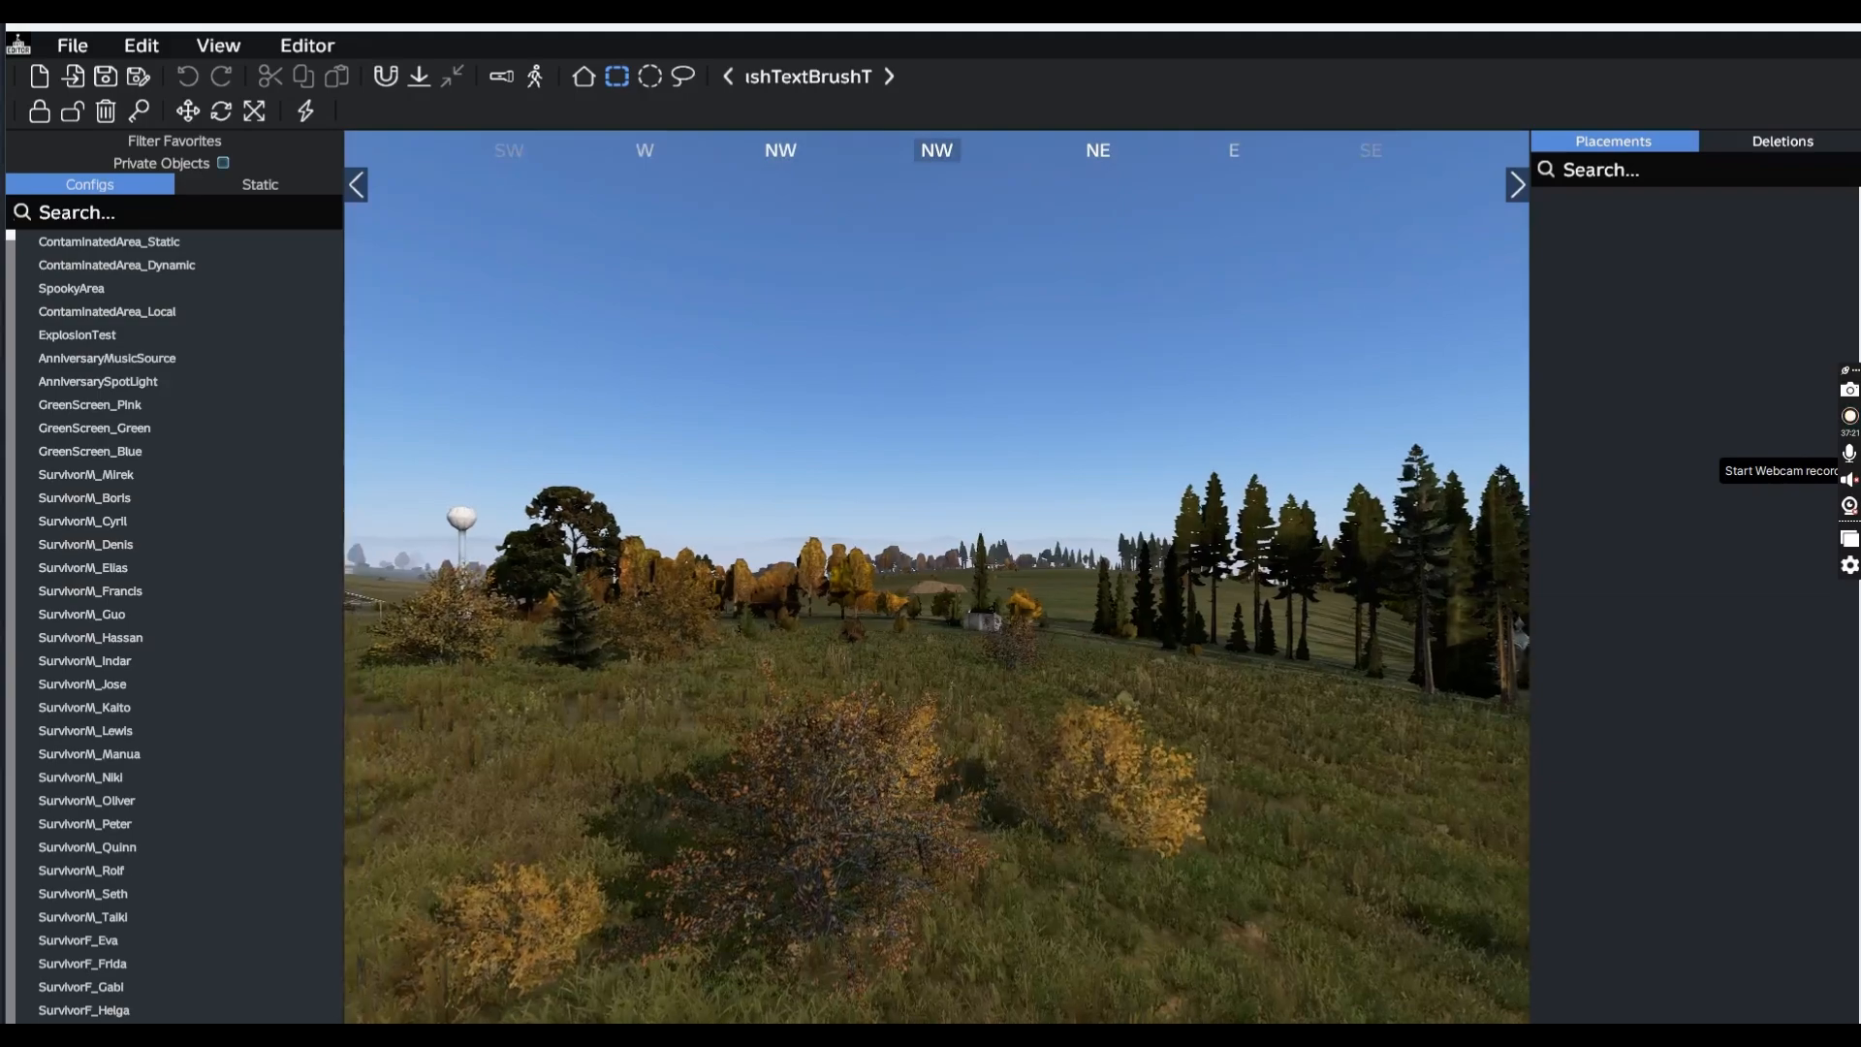
{"action": "key", "text": "space"}
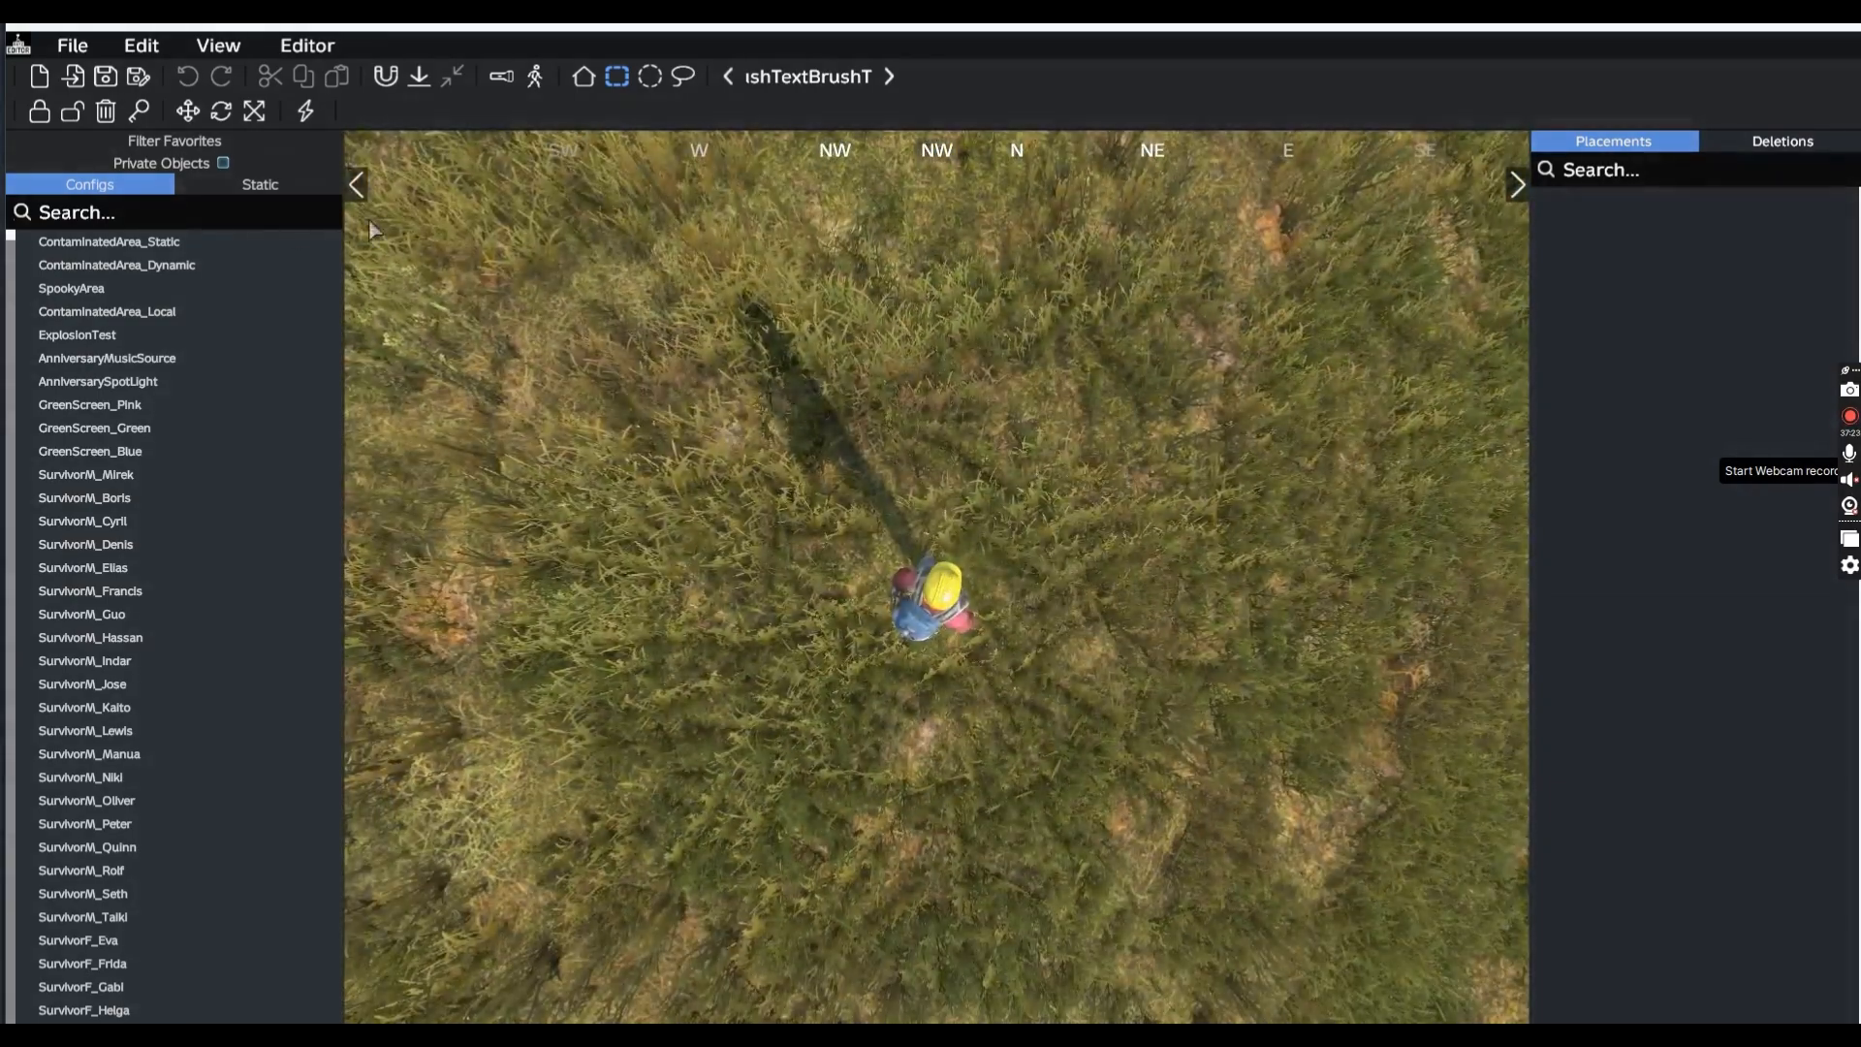
{"action": "left_click", "coordinate": [194, 167]}
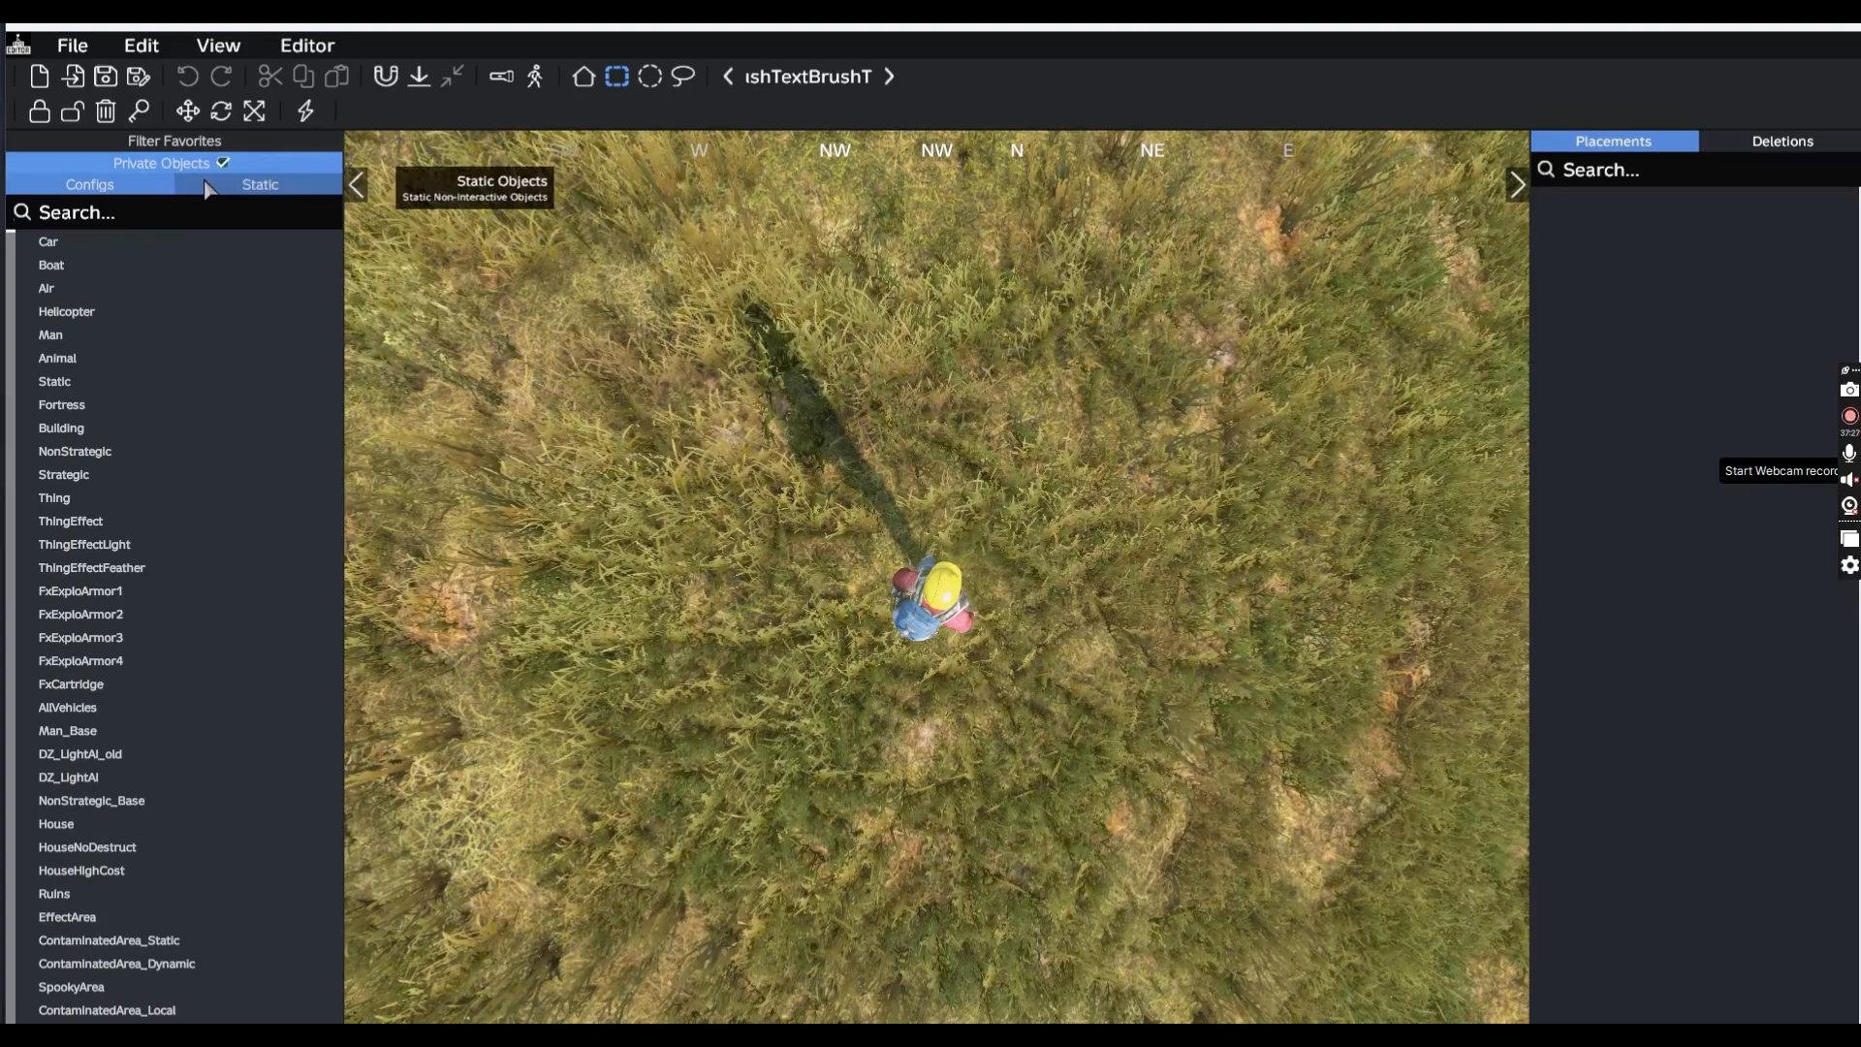
{"action": "left_click", "coordinate": [100, 211]}
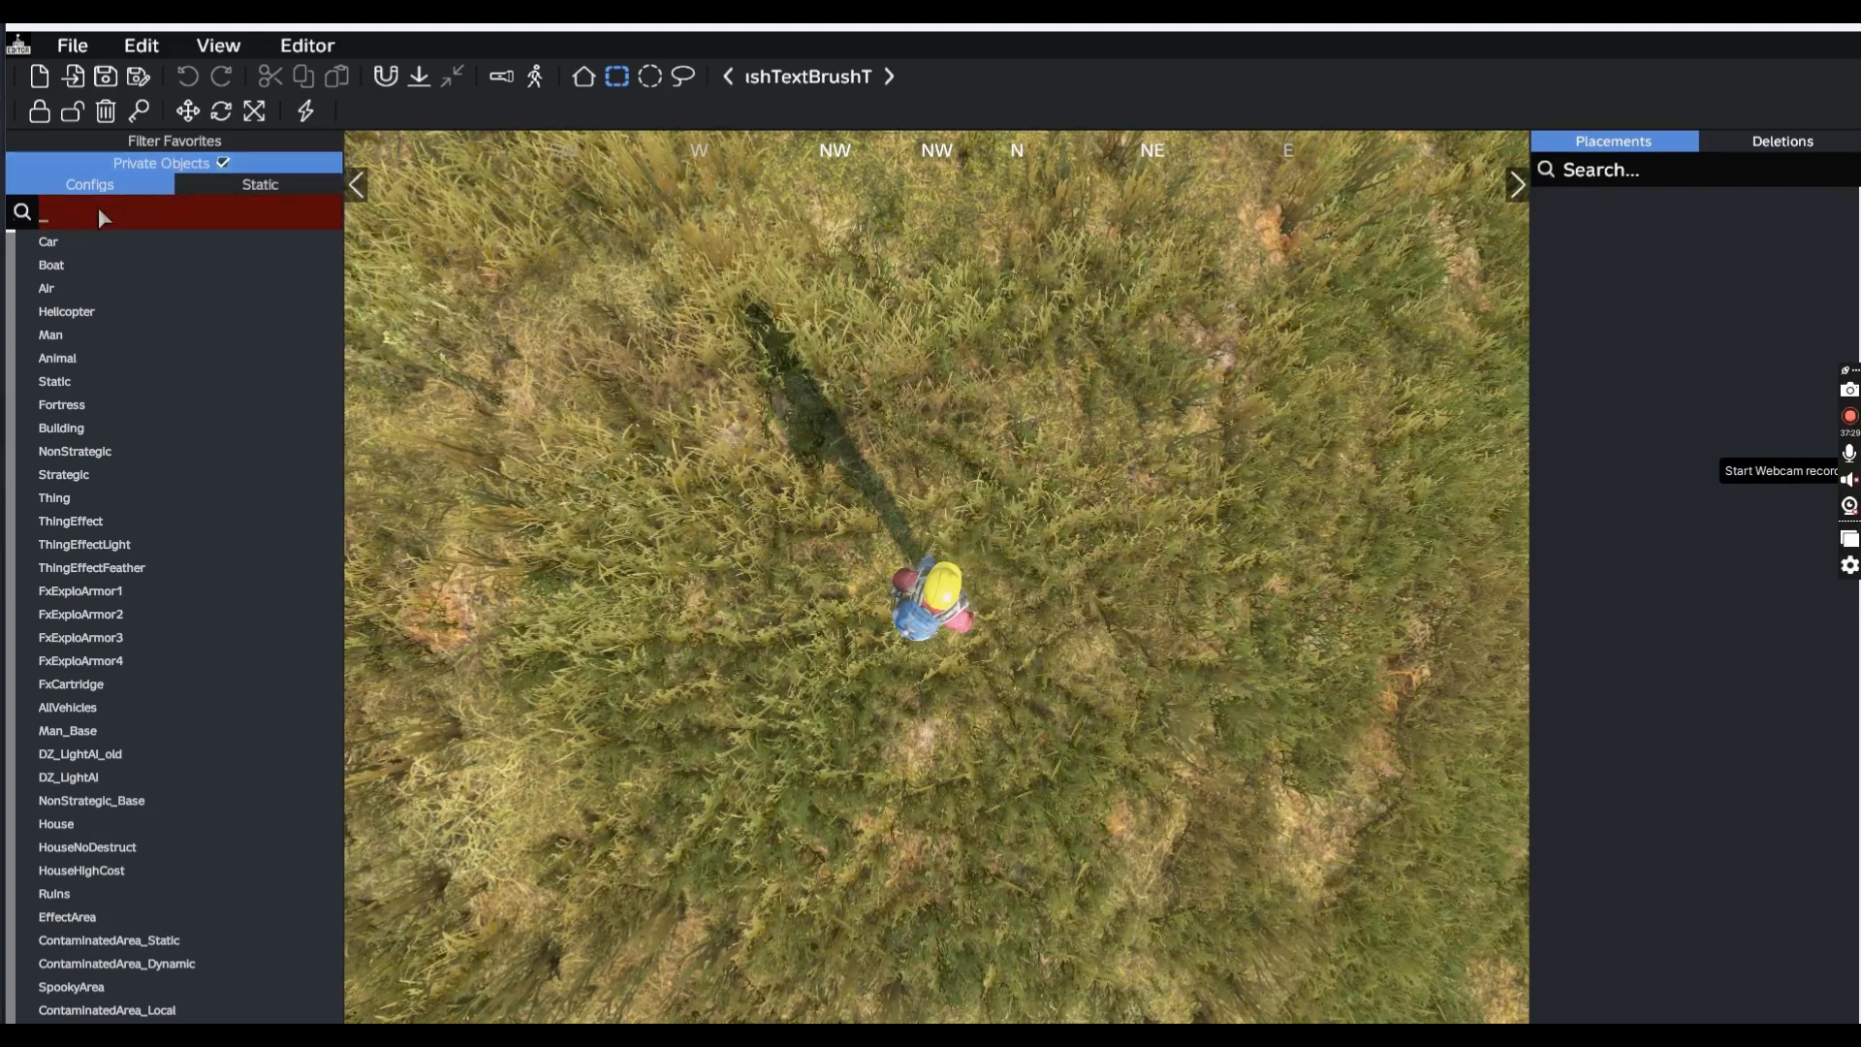
{"action": "type", "text": "MM_"}
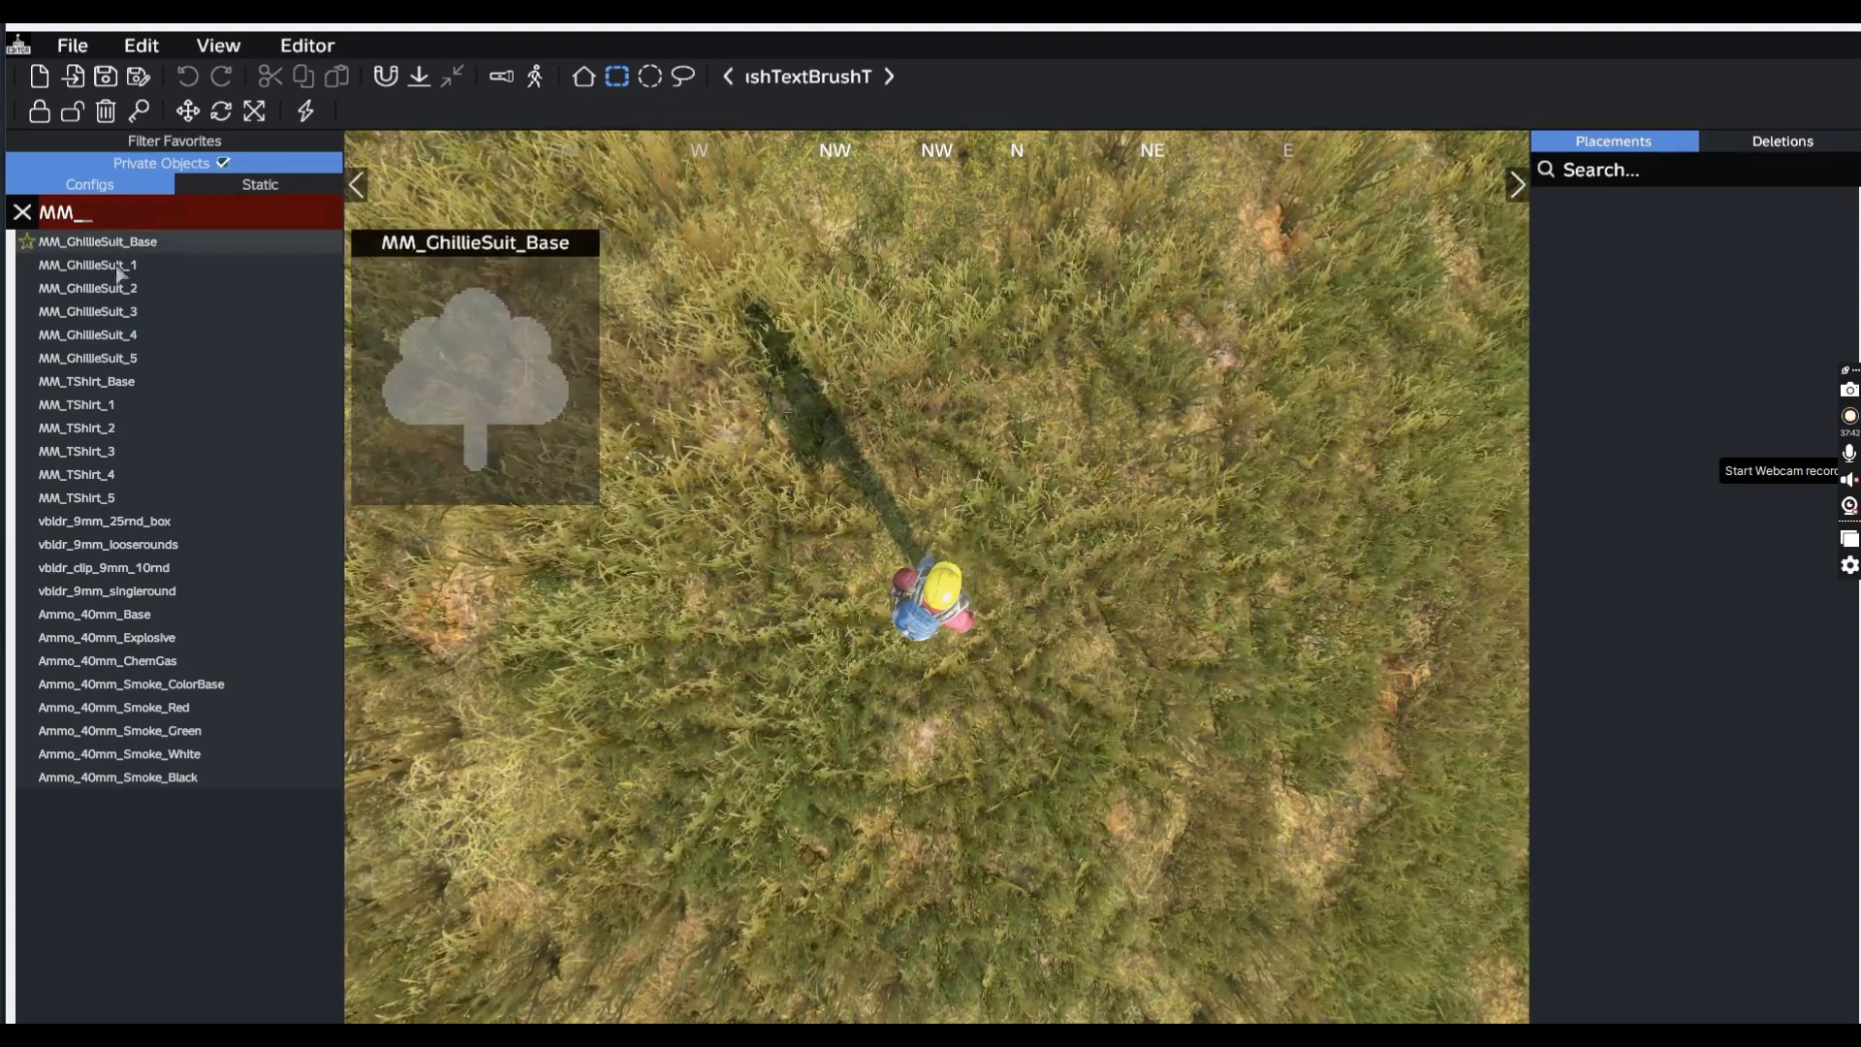
Place MM_GhillieSuit_3, MM_GhillieSuit_2, MM_TShirt_2 and MM_TShirt_3 on the ground beside the player
{"action": "left_click", "coordinate": [127, 315]}
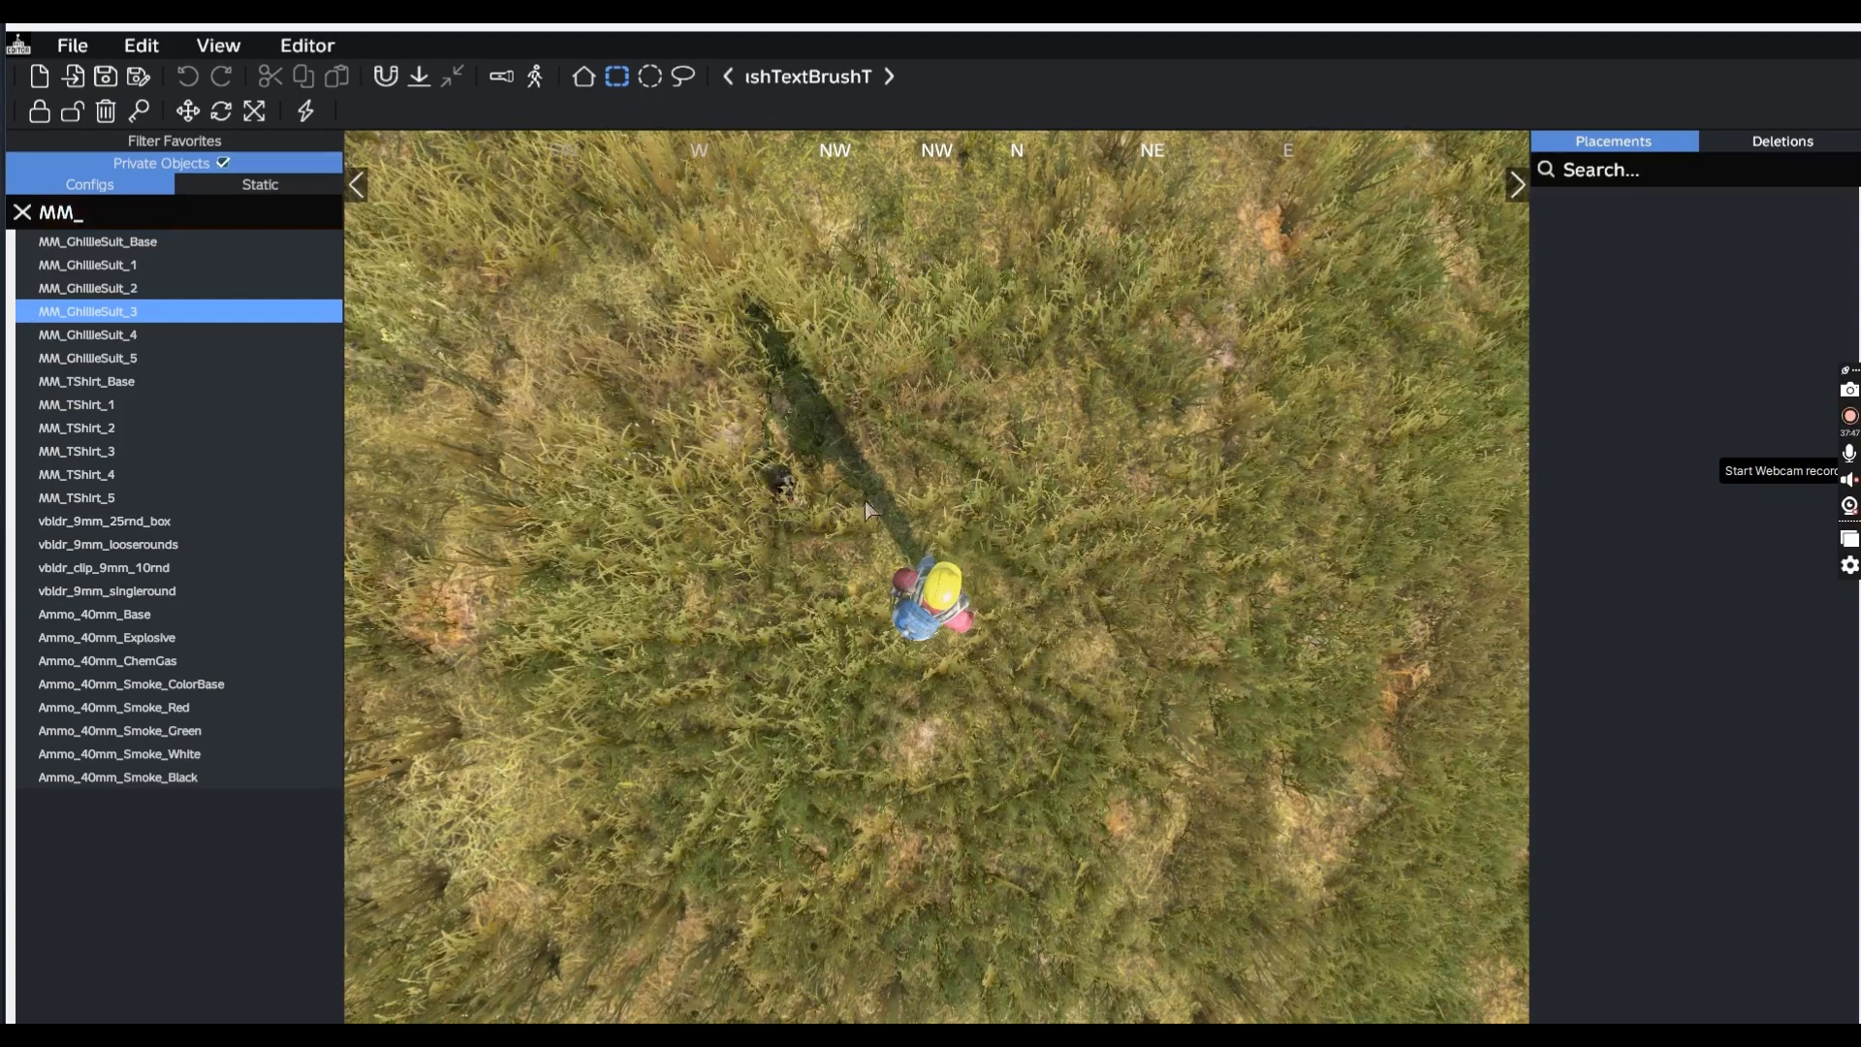
{"action": "left_click", "coordinate": [124, 287]}
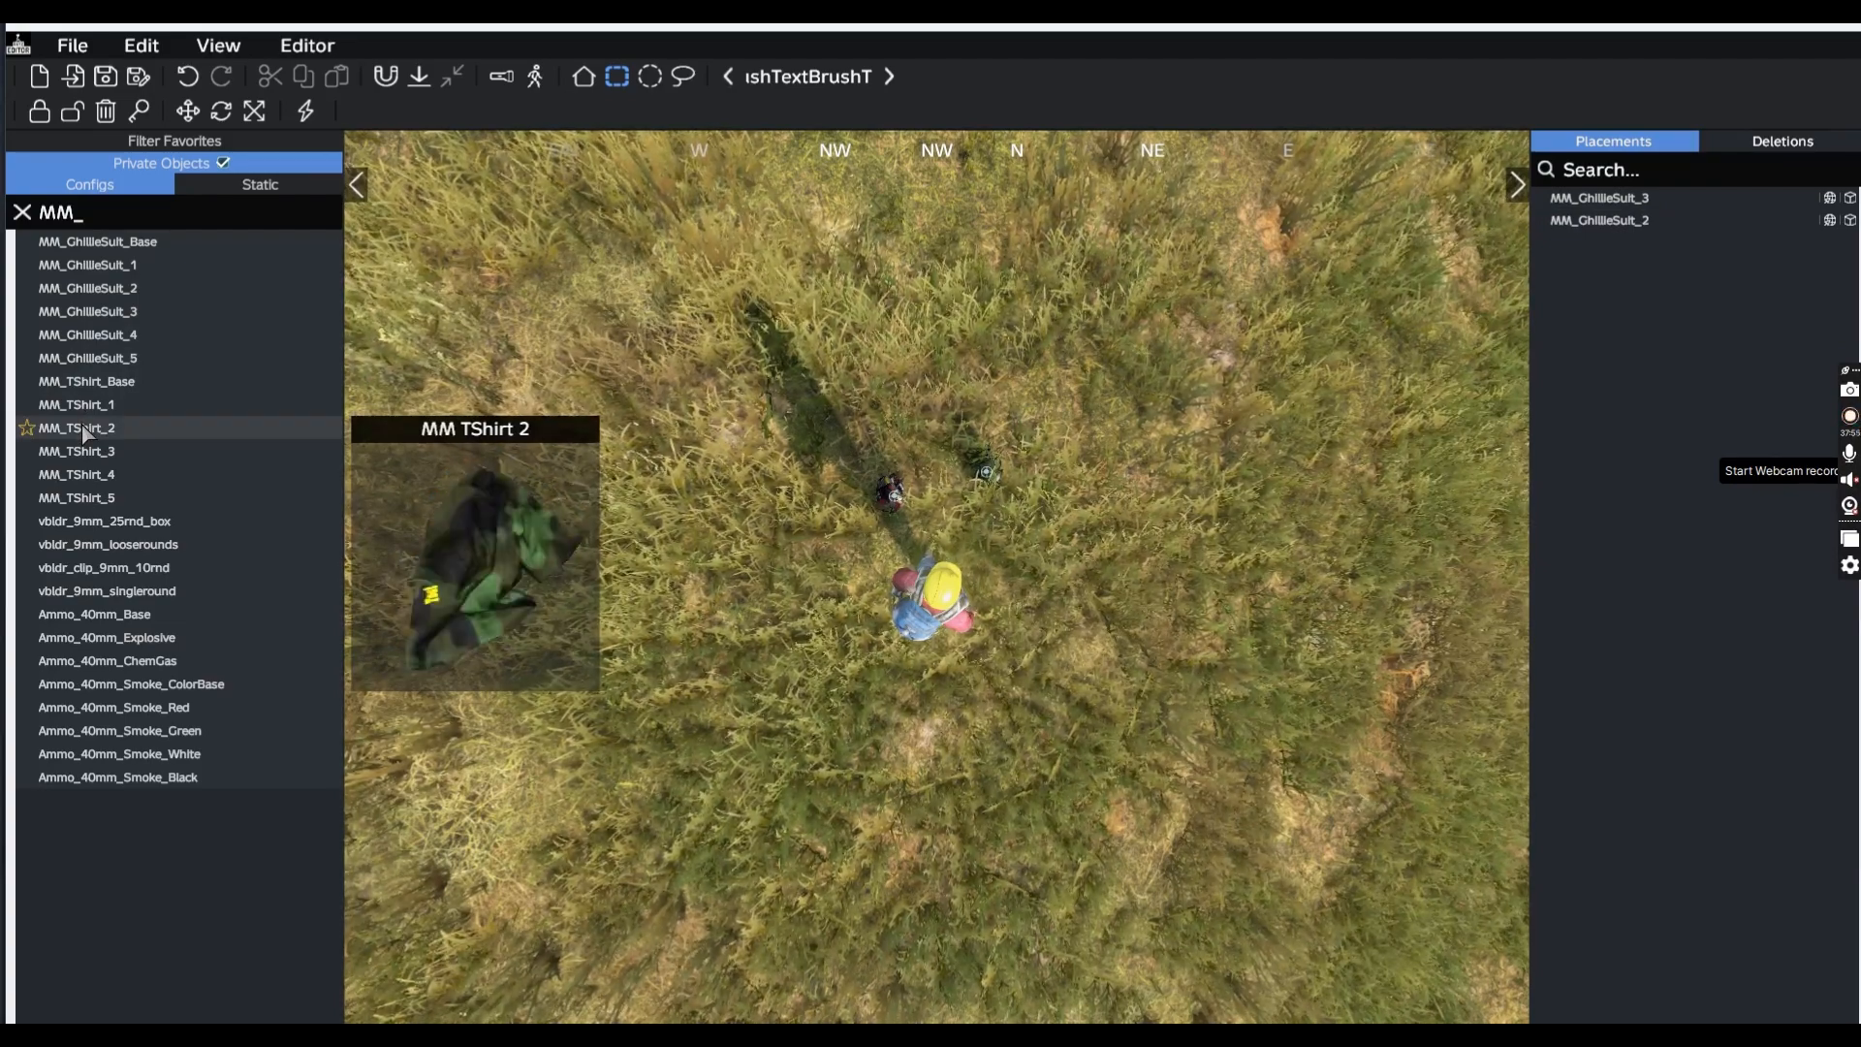
{"action": "left_click", "coordinate": [85, 431]}
{"action": "left_click", "coordinate": [1064, 533]}
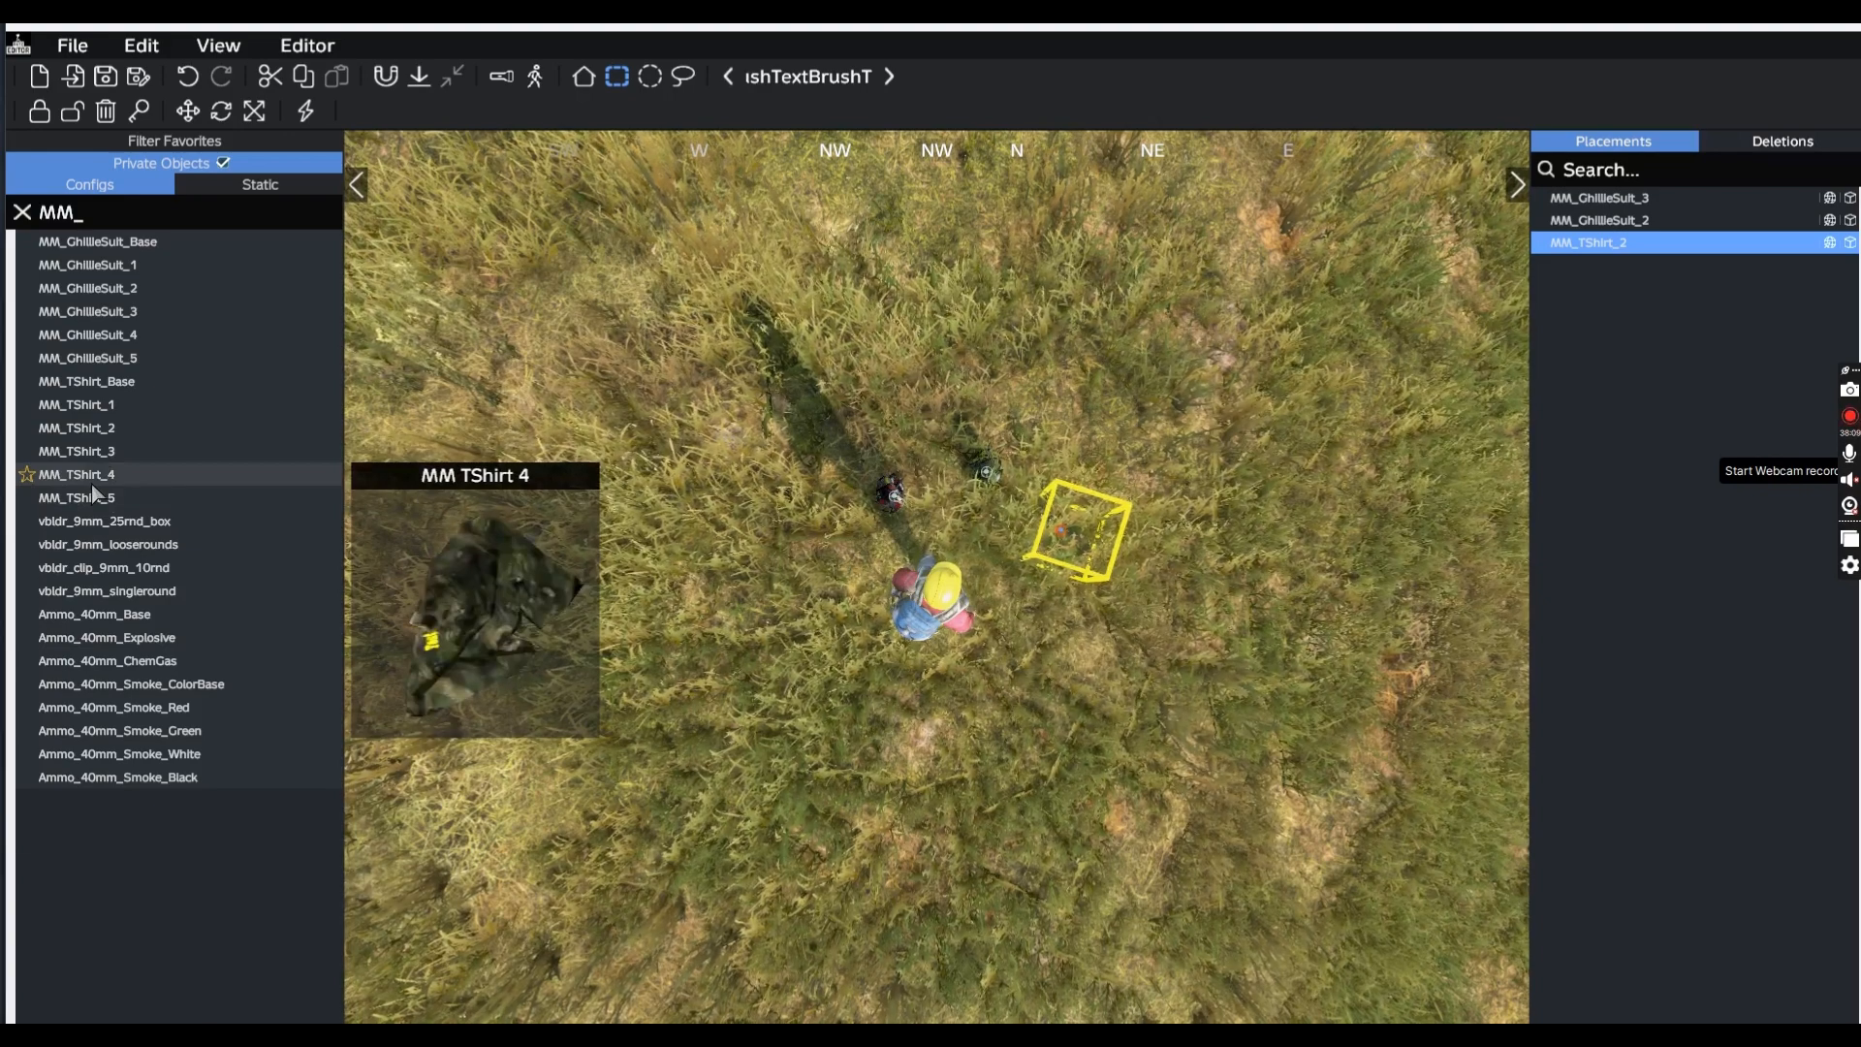
{"action": "left_click", "coordinate": [77, 451]}
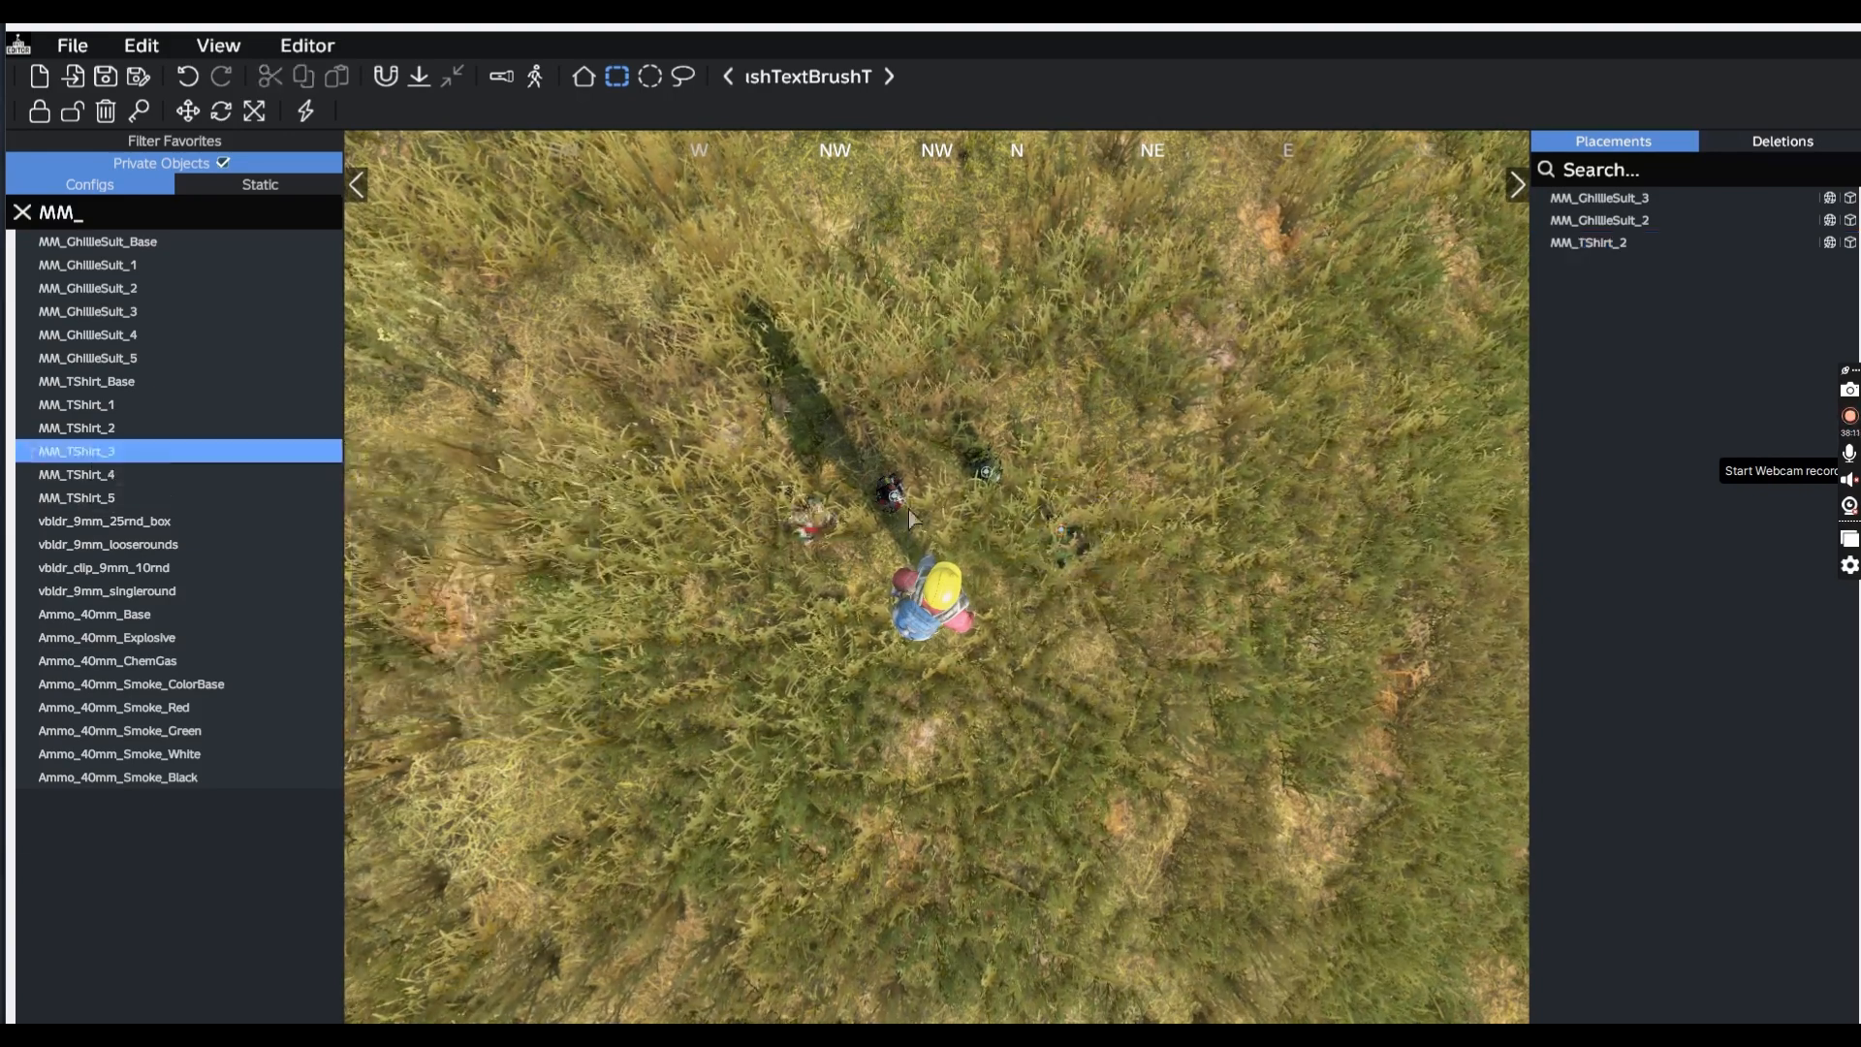
{"action": "left_click", "coordinate": [1103, 611]}
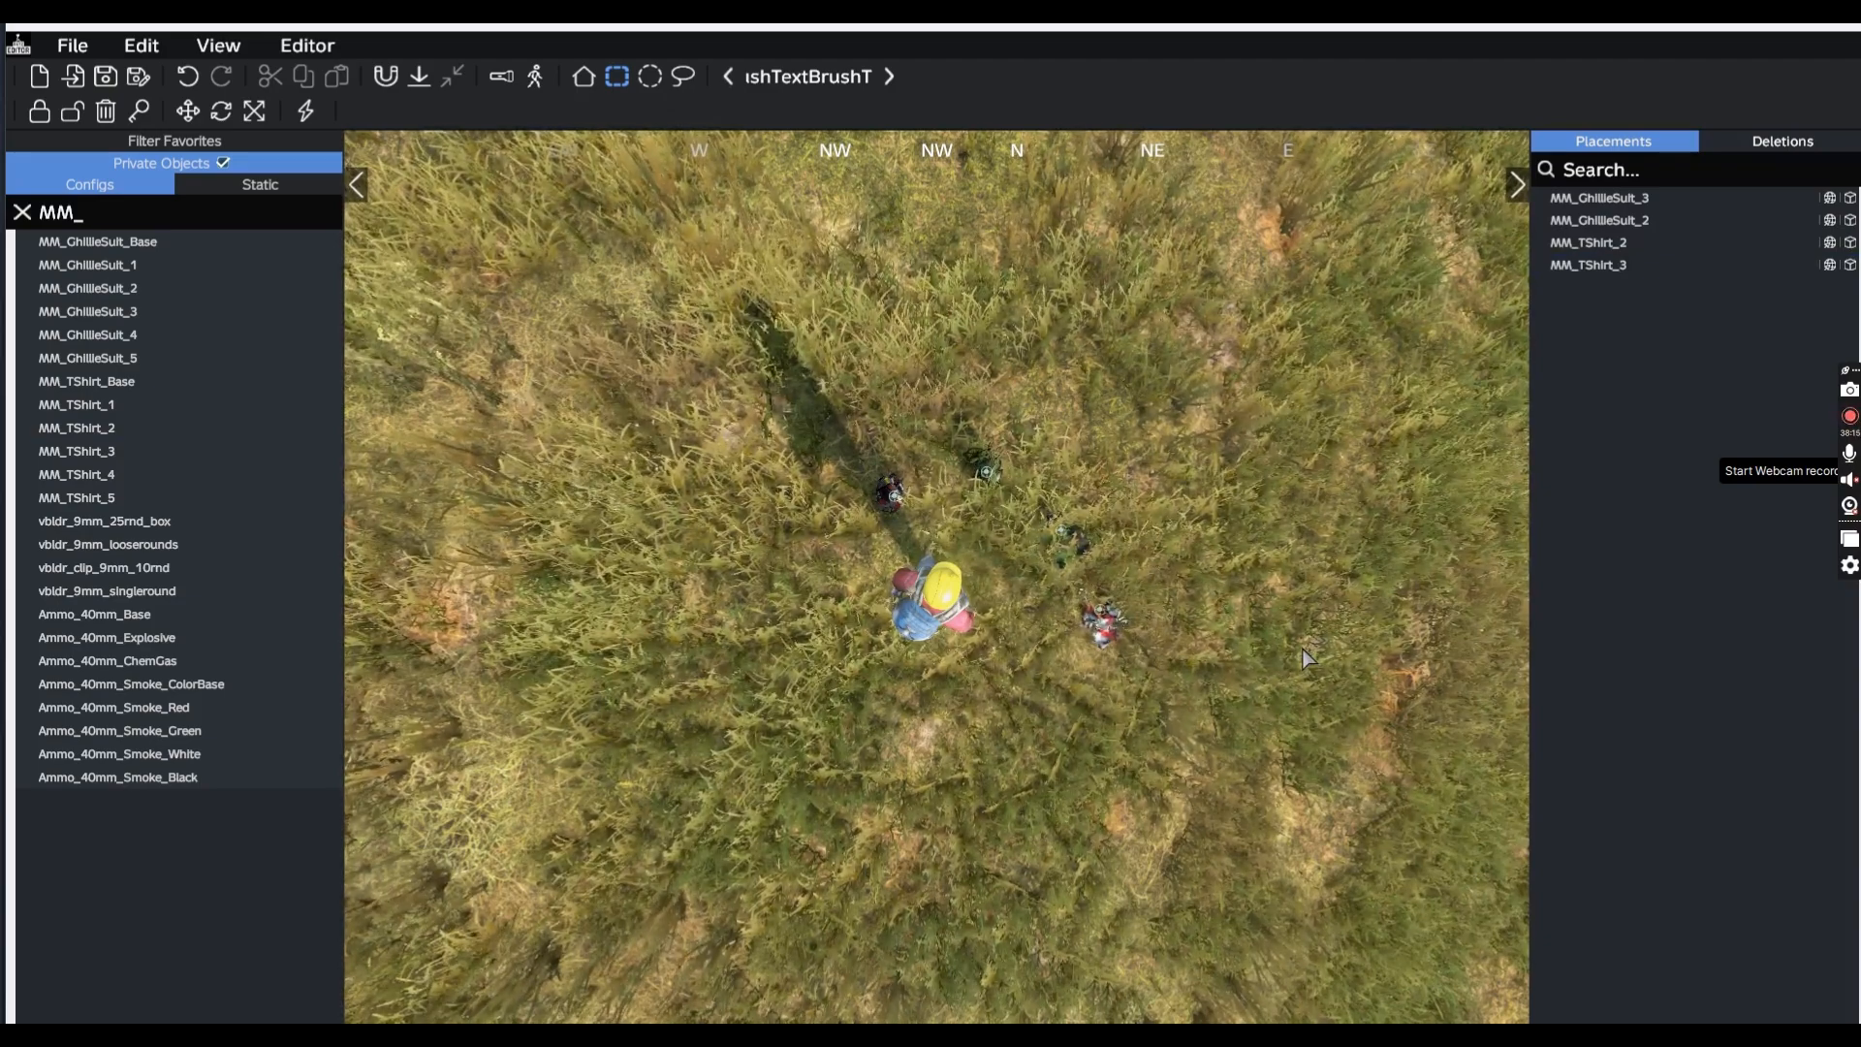
{"action": "left_click_drag", "start_coordinate": [1302, 659], "coordinate": [945, 576]}
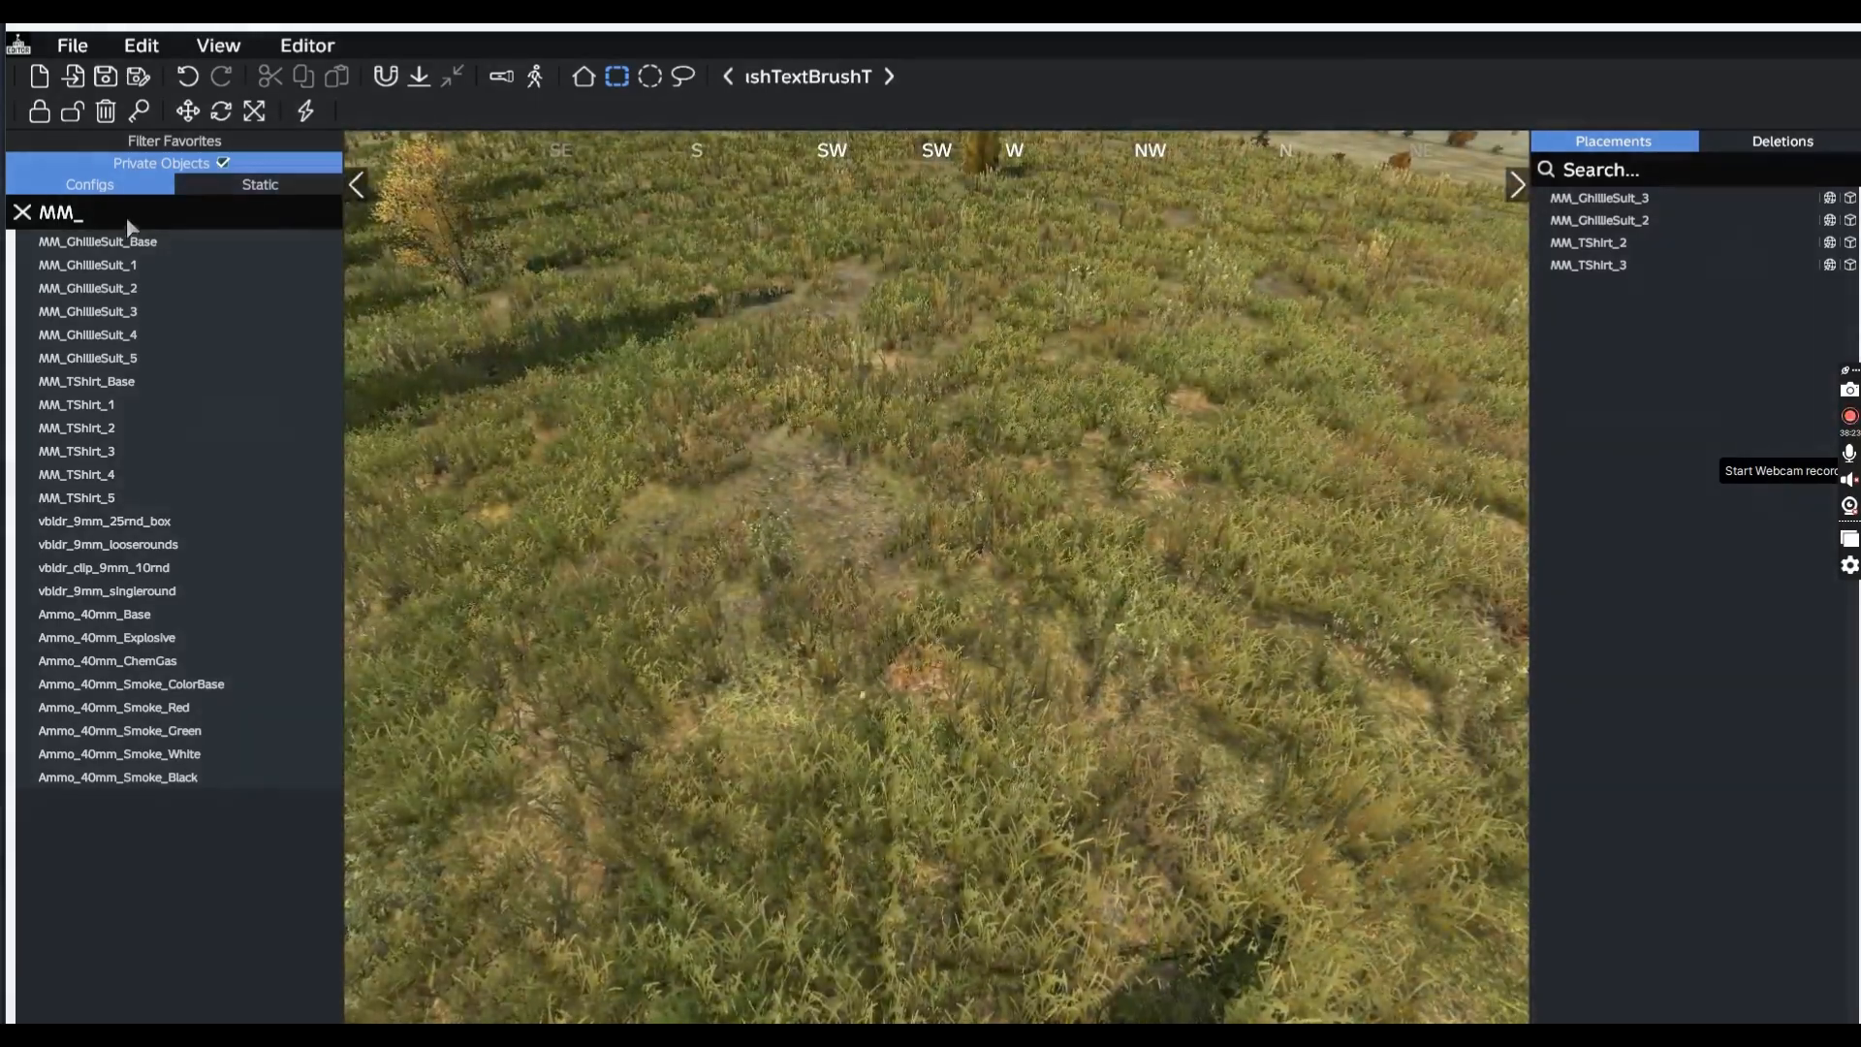
Clear the MM_ filter, toggle the editor UI and fly the camera back to the player
{"action": "left_click", "coordinate": [23, 213]}
{"action": "key", "text": "y"}
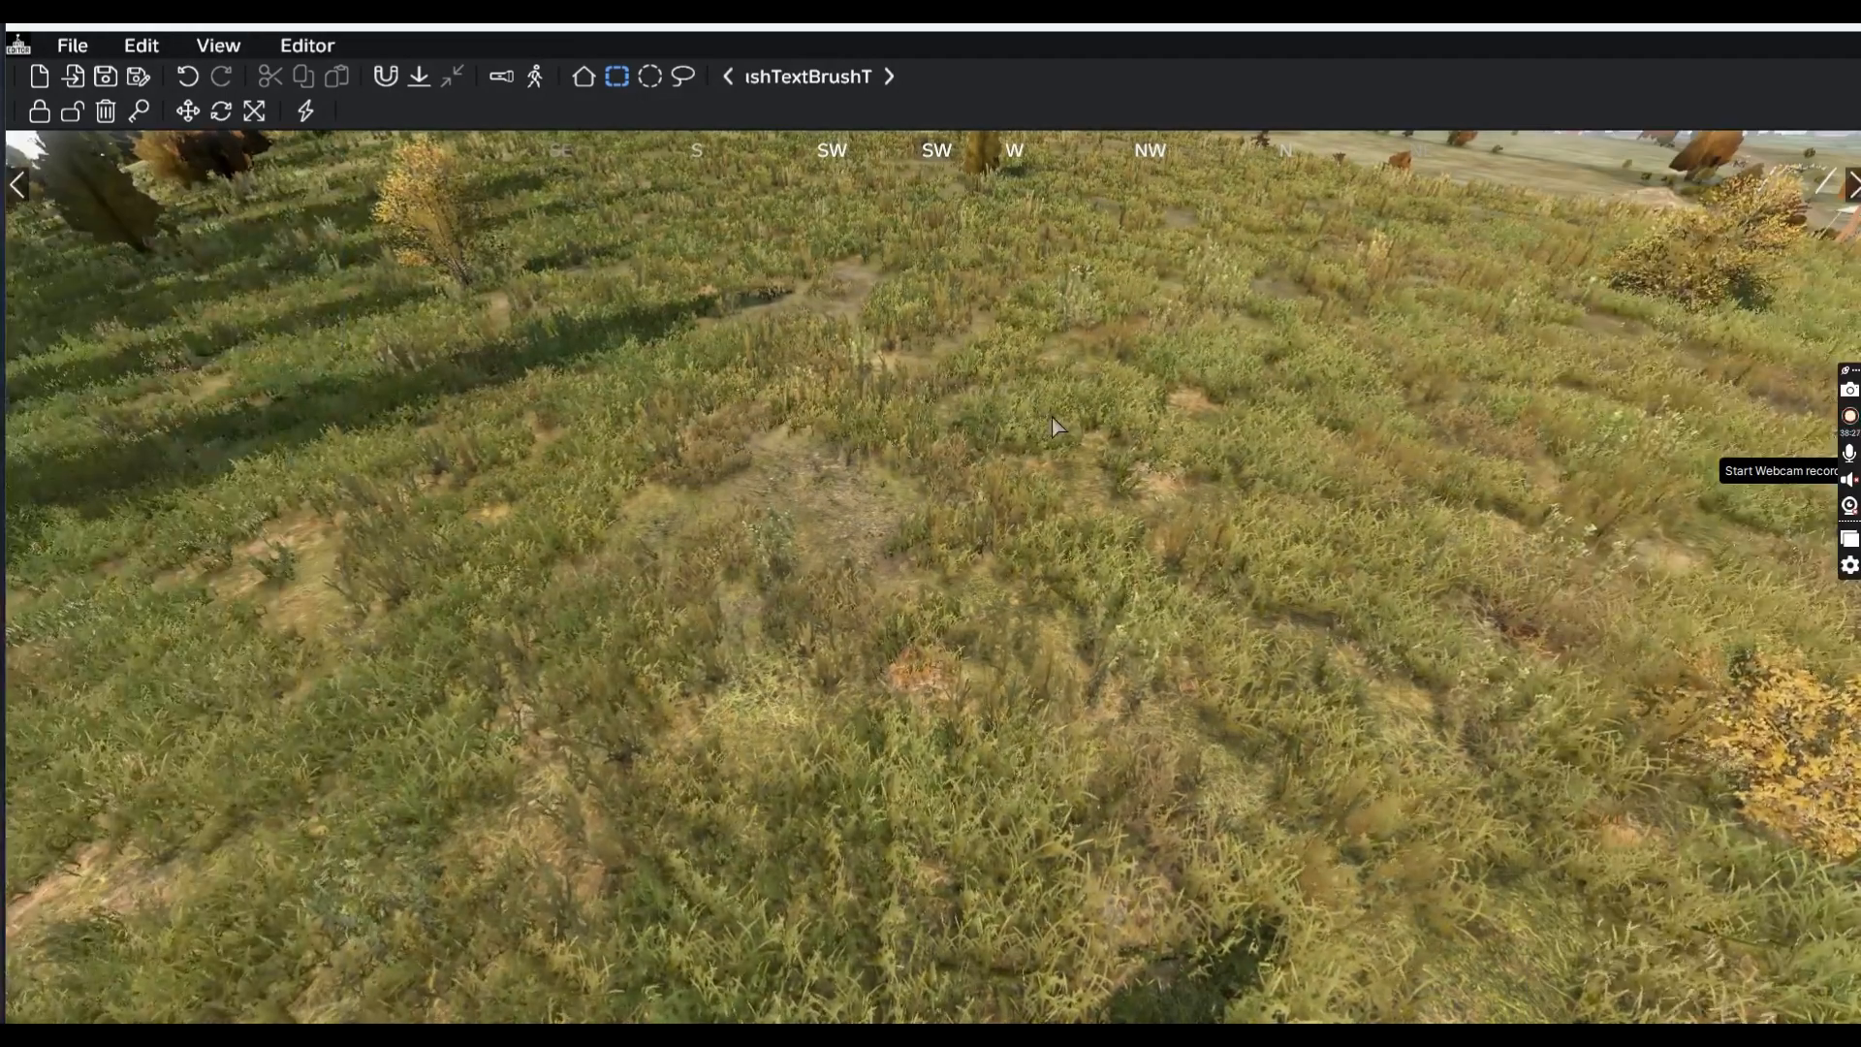
{"action": "key", "text": "y"}
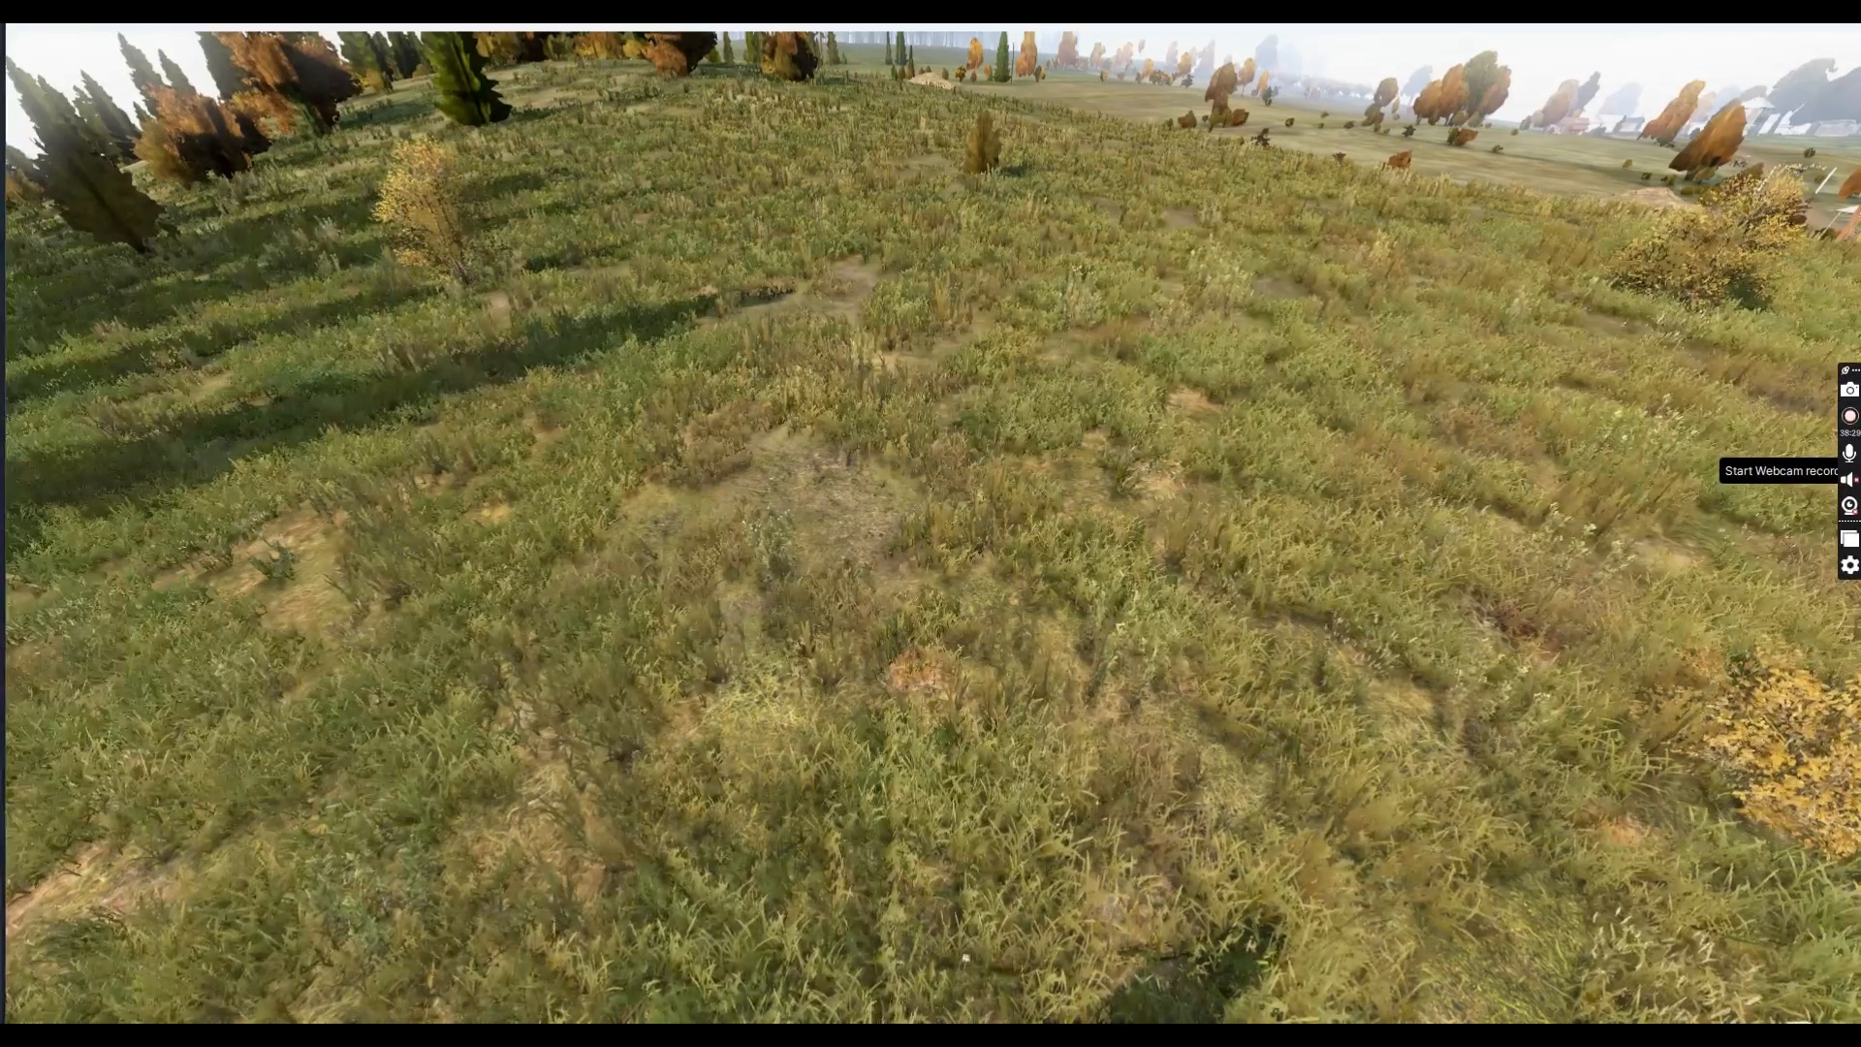
{"action": "key", "text": "y"}
{"action": "key", "text": "y"}
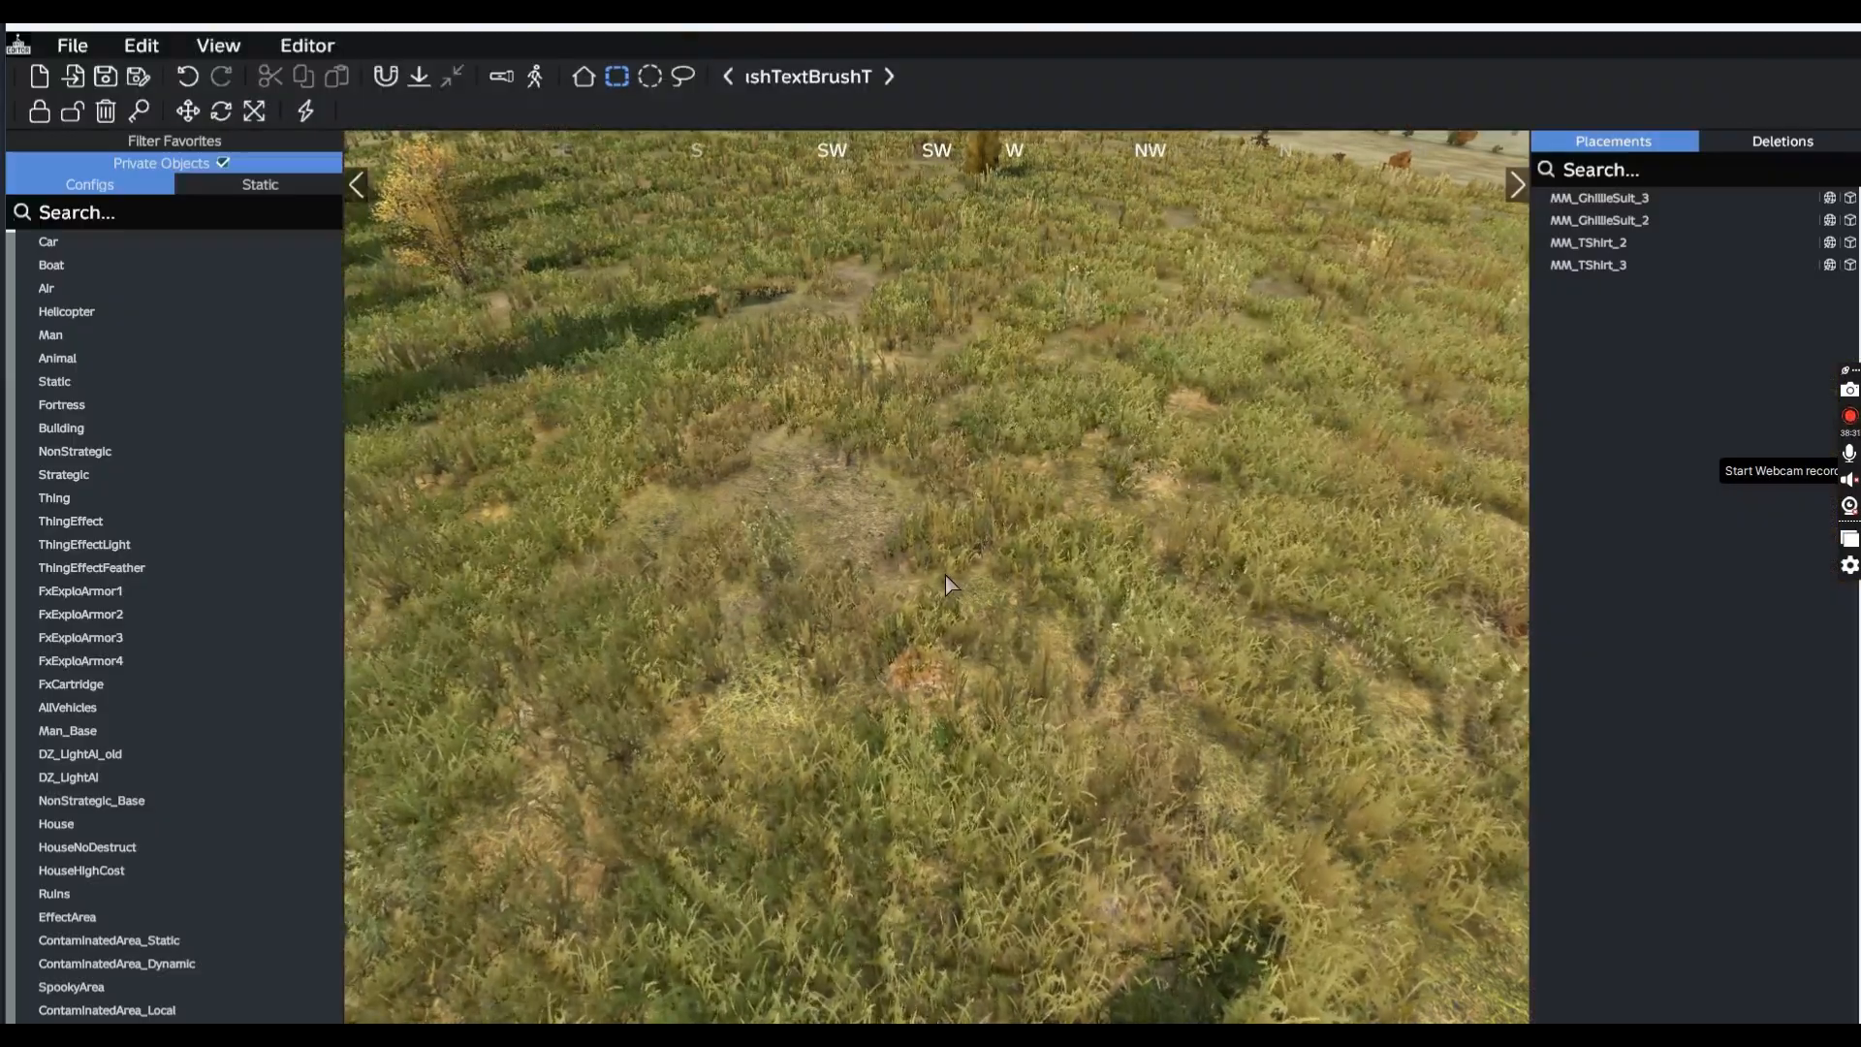
{"action": "key", "text": "s"}
{"action": "key", "text": "d"}
{"action": "key", "text": "w"}
{"action": "key", "text": "a"}
{"action": "key", "text": "s"}
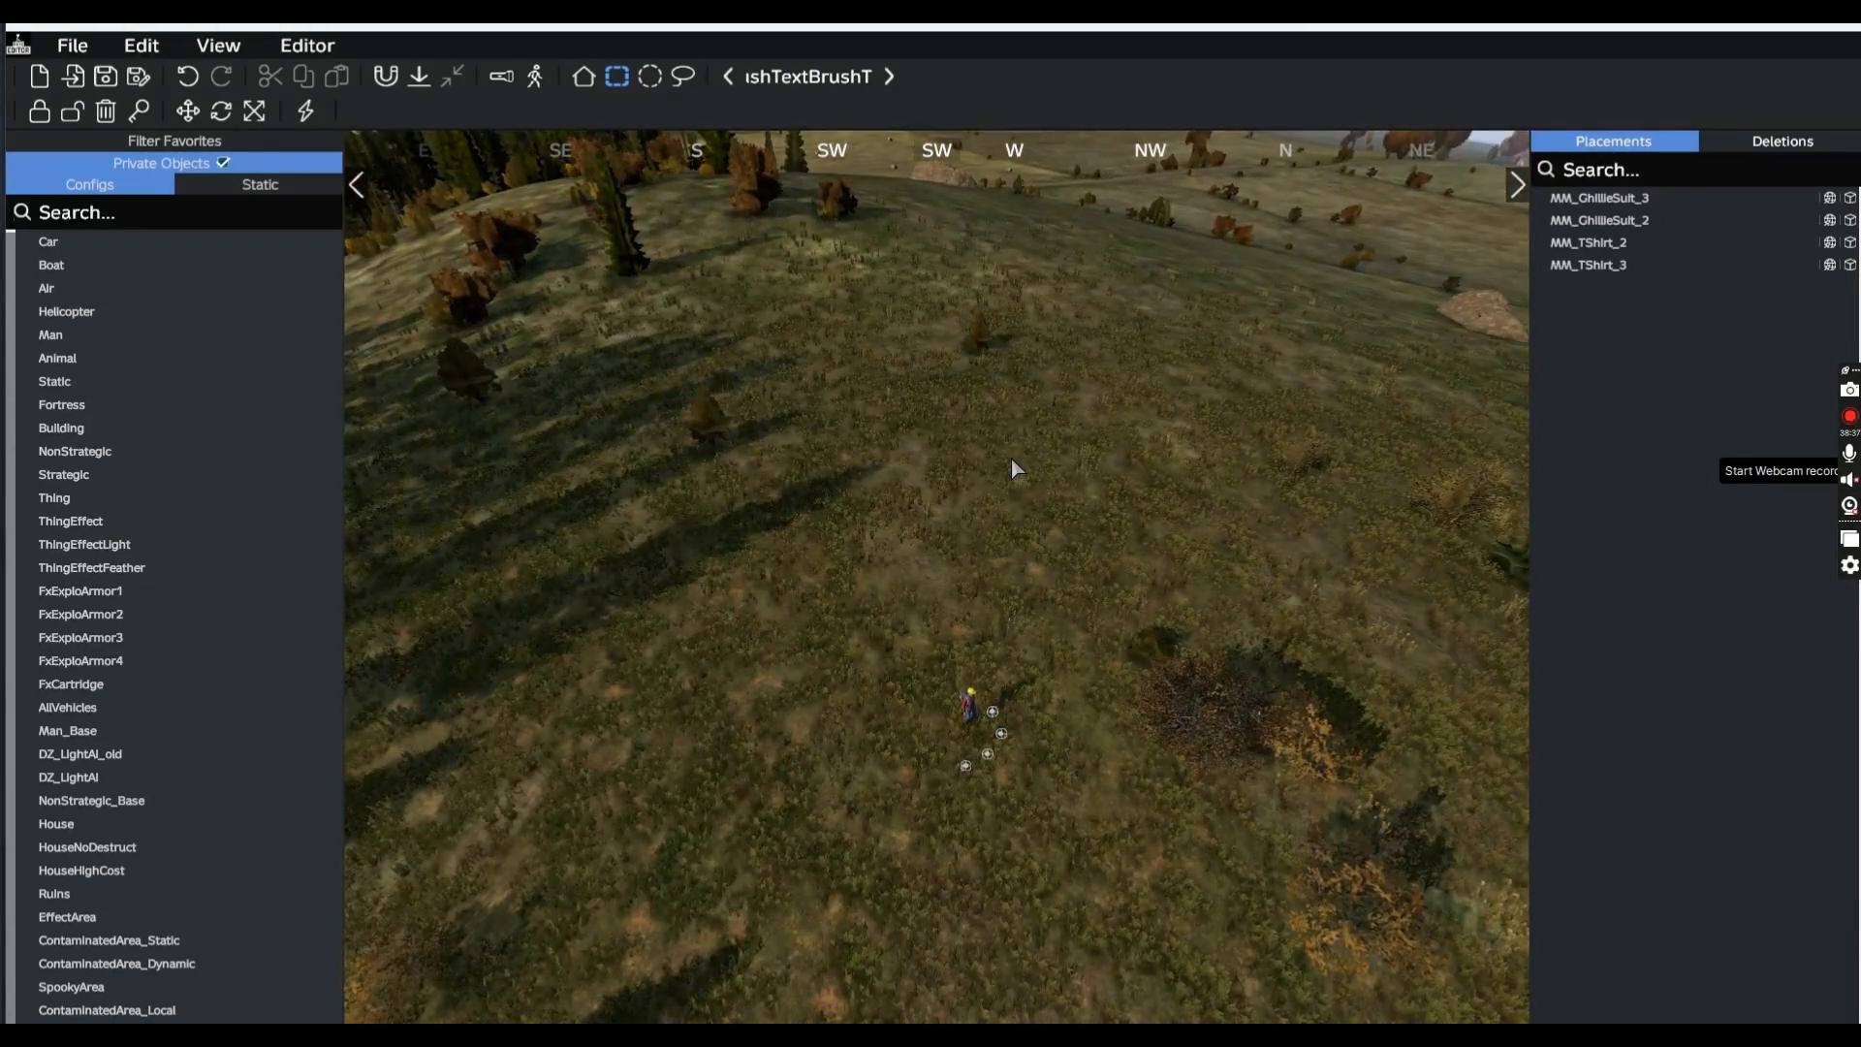
Take control of the player, walk to the clothes and put on a ghillie suit from the inventory
{"action": "key", "text": "y"}
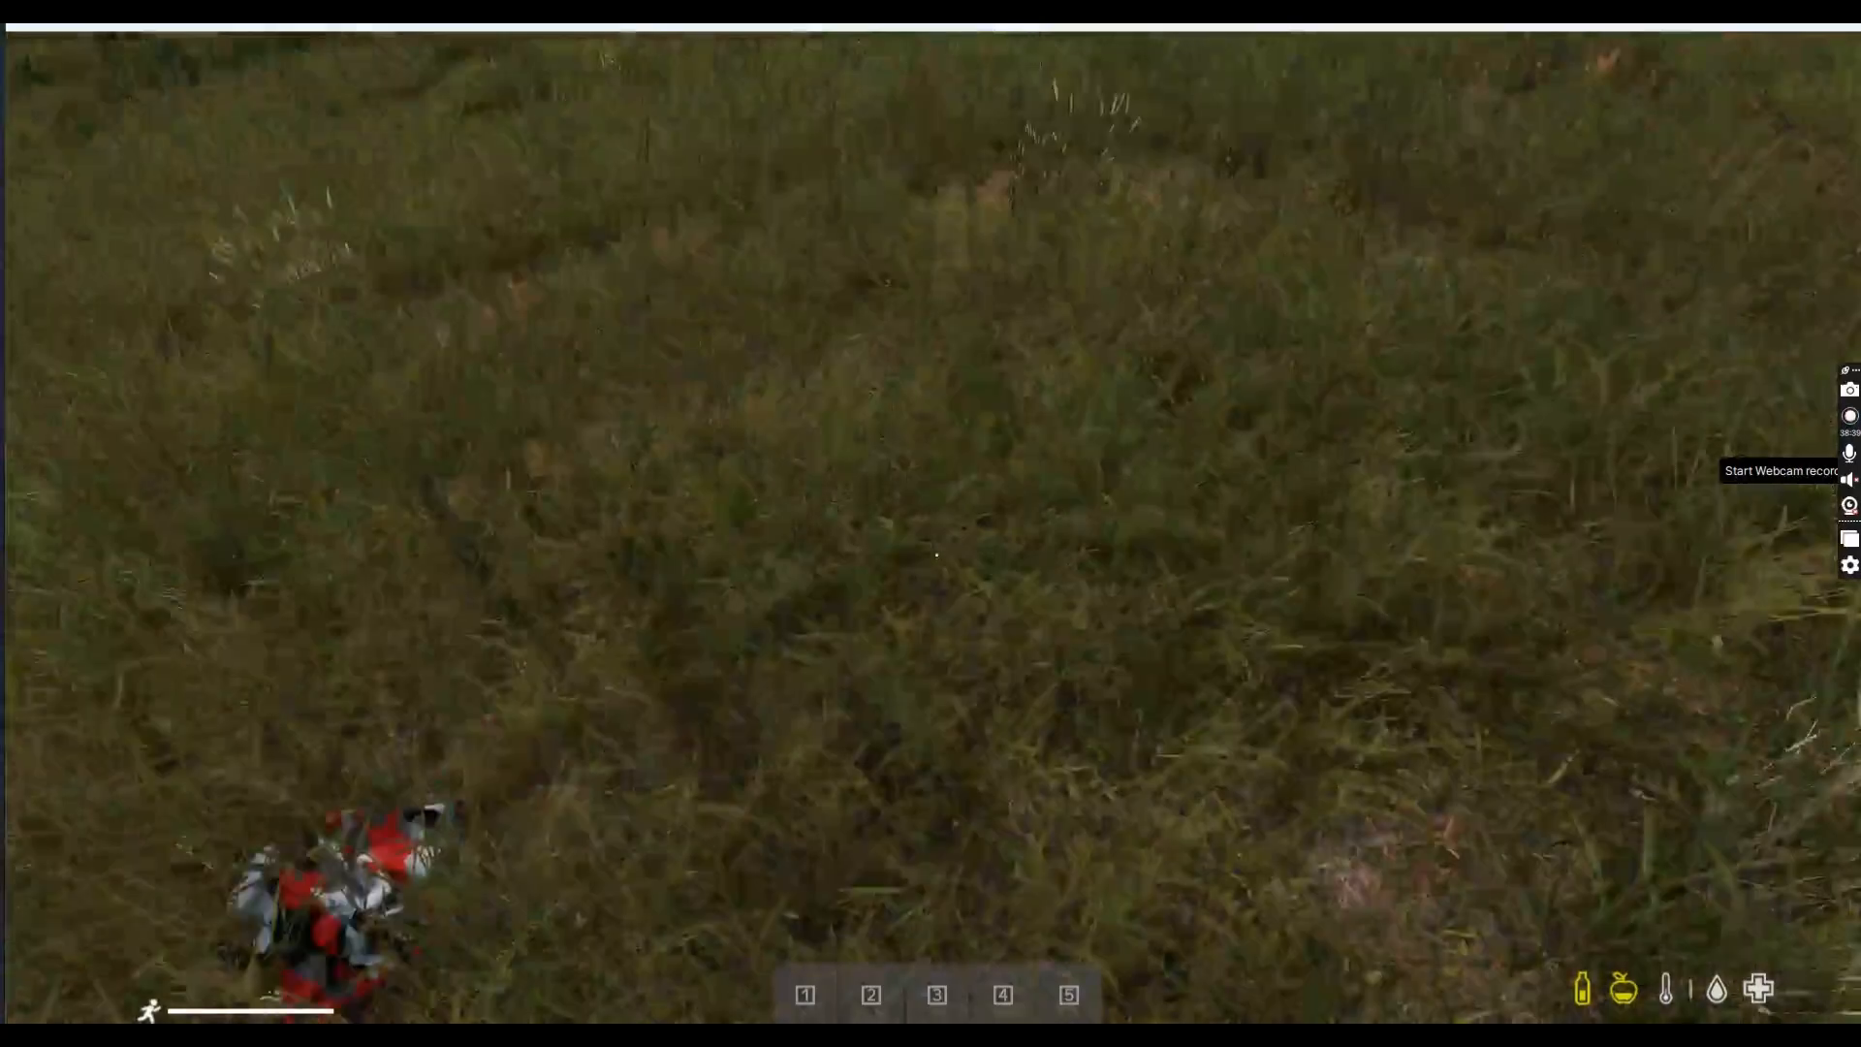
{"action": "key", "text": "w"}
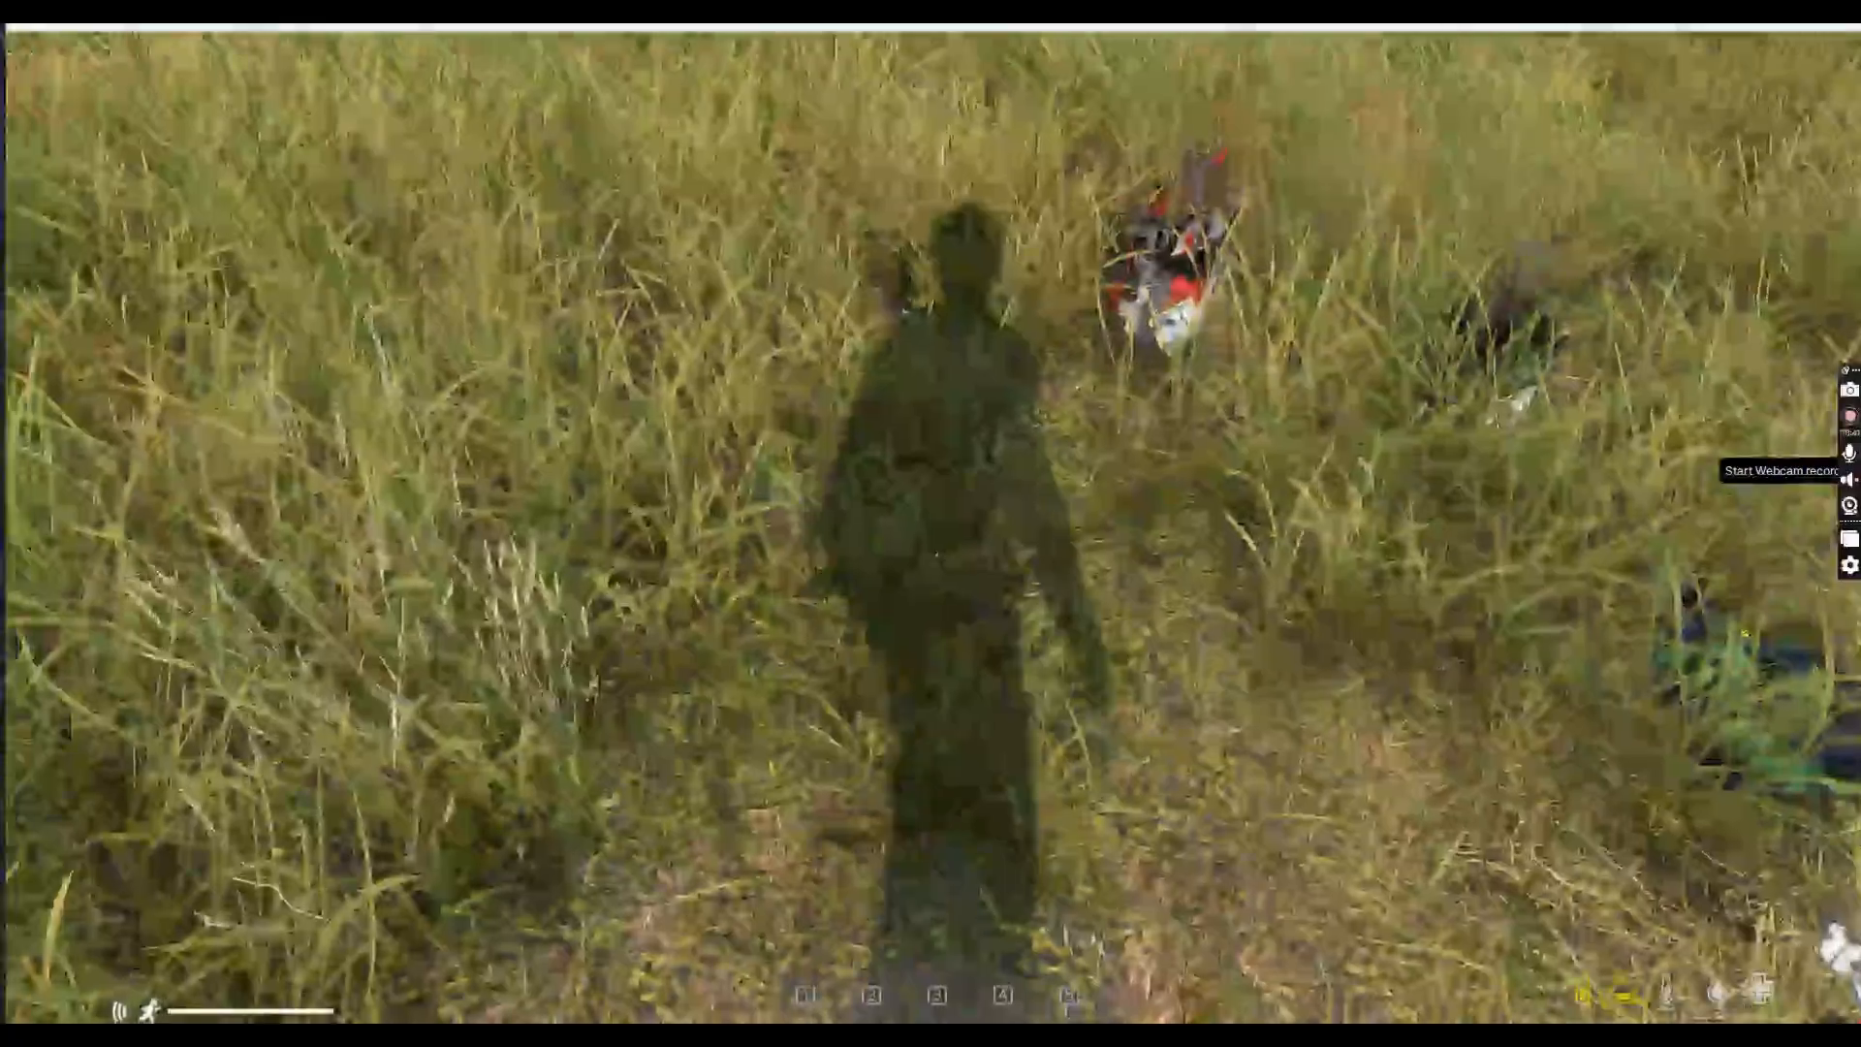
{"action": "key", "text": "Tab"}
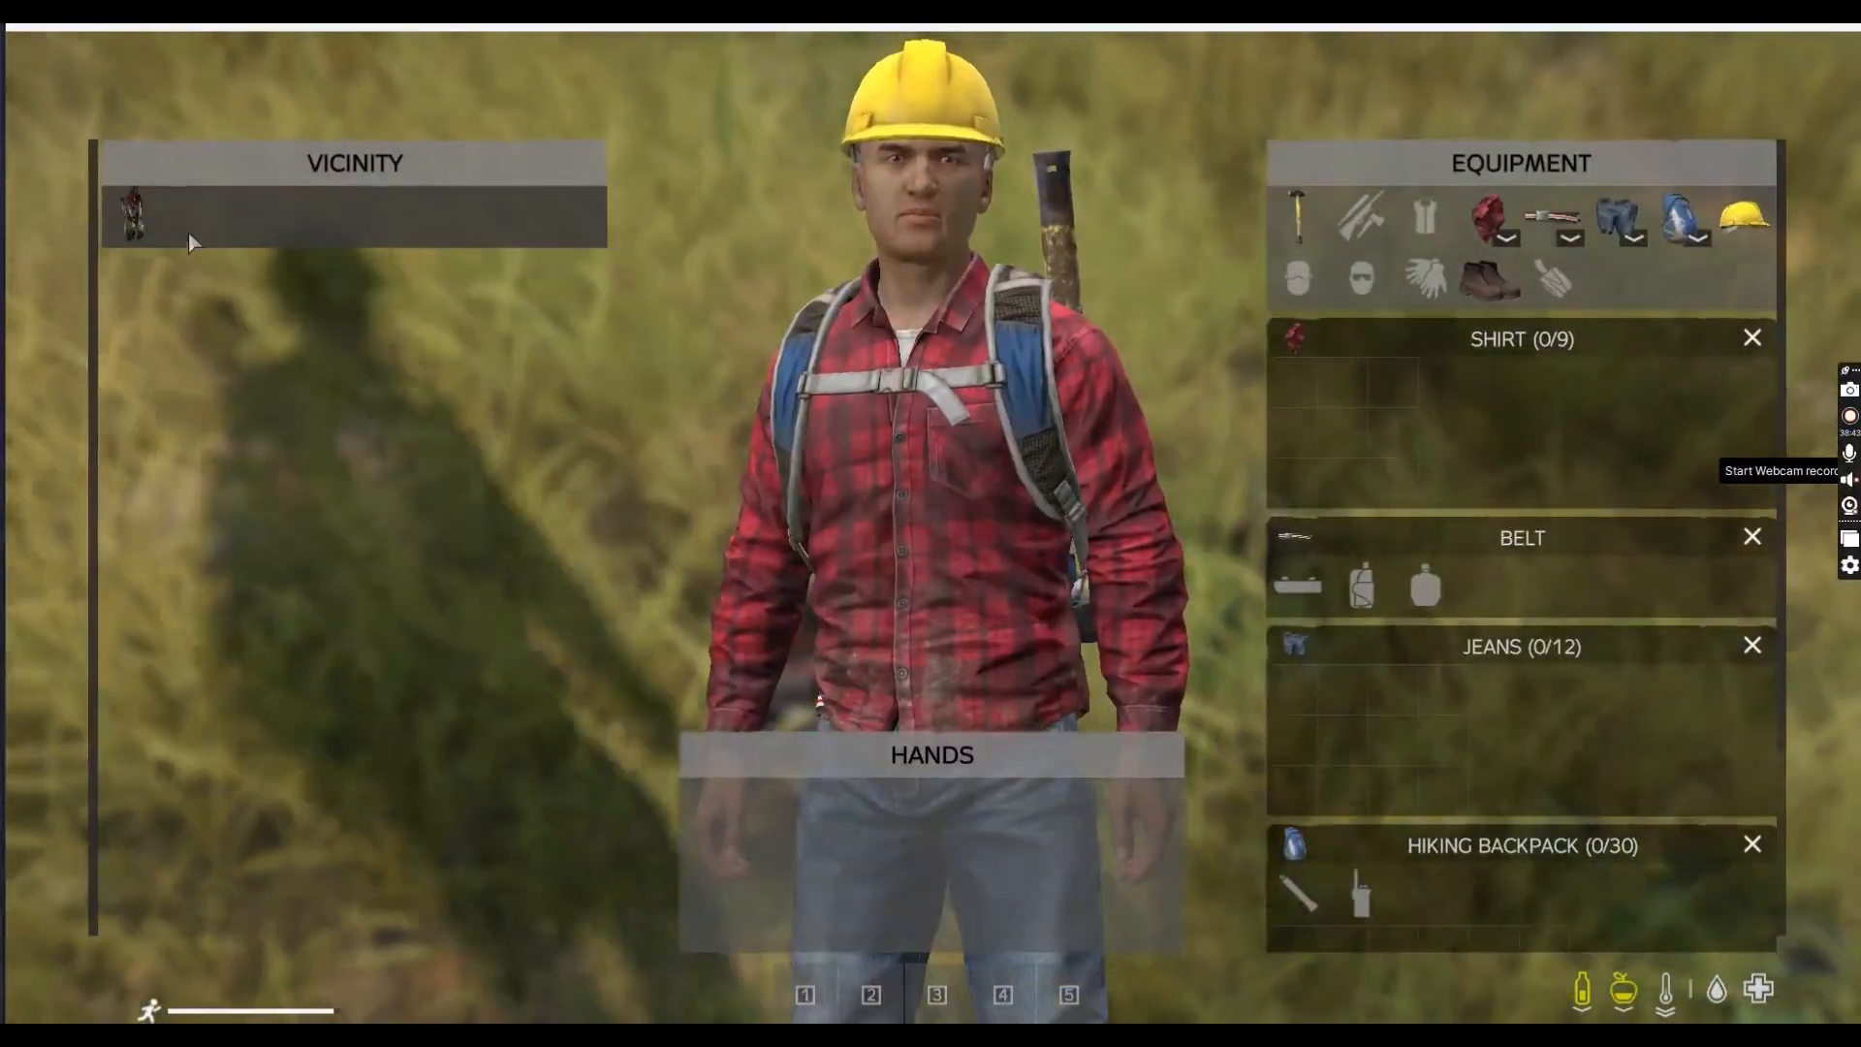
{"action": "left_click_drag", "start_coordinate": [188, 231], "coordinate": [948, 521]}
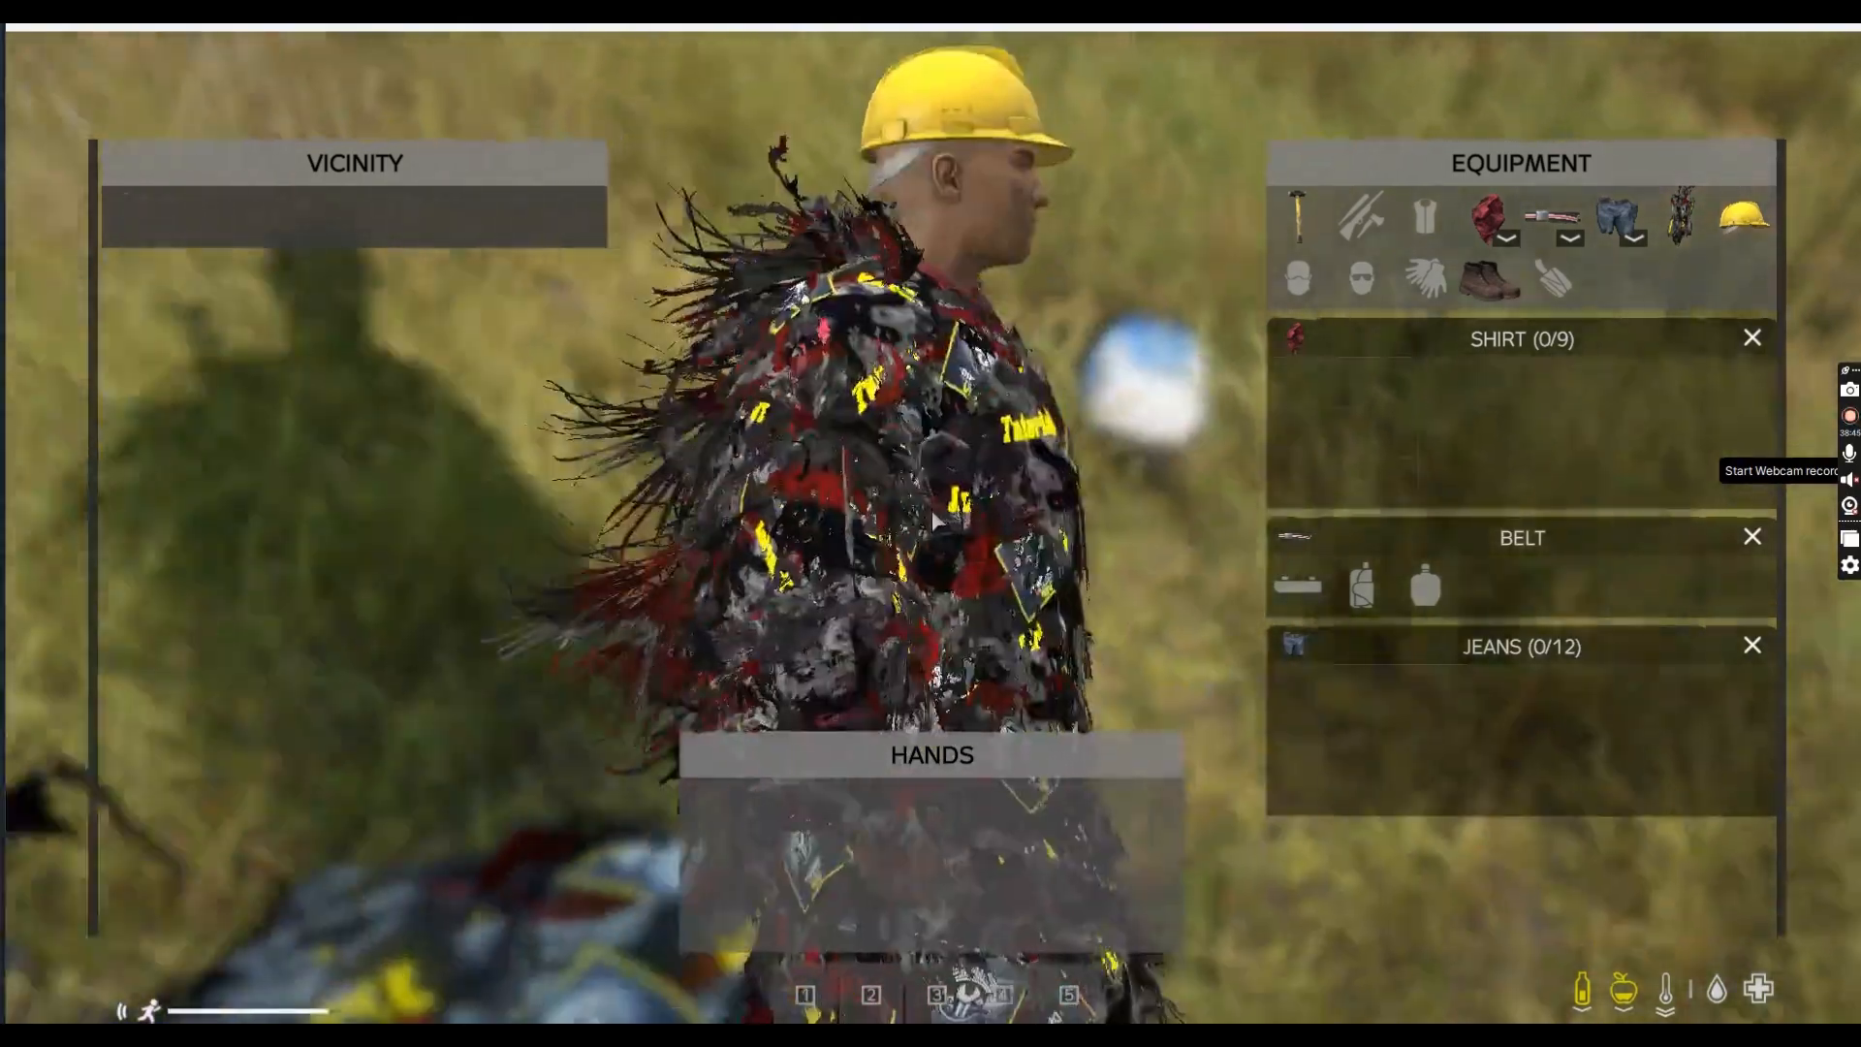
Rotate the character to inspect the worn ghillie suit from all sides
{"action": "key", "text": "d"}
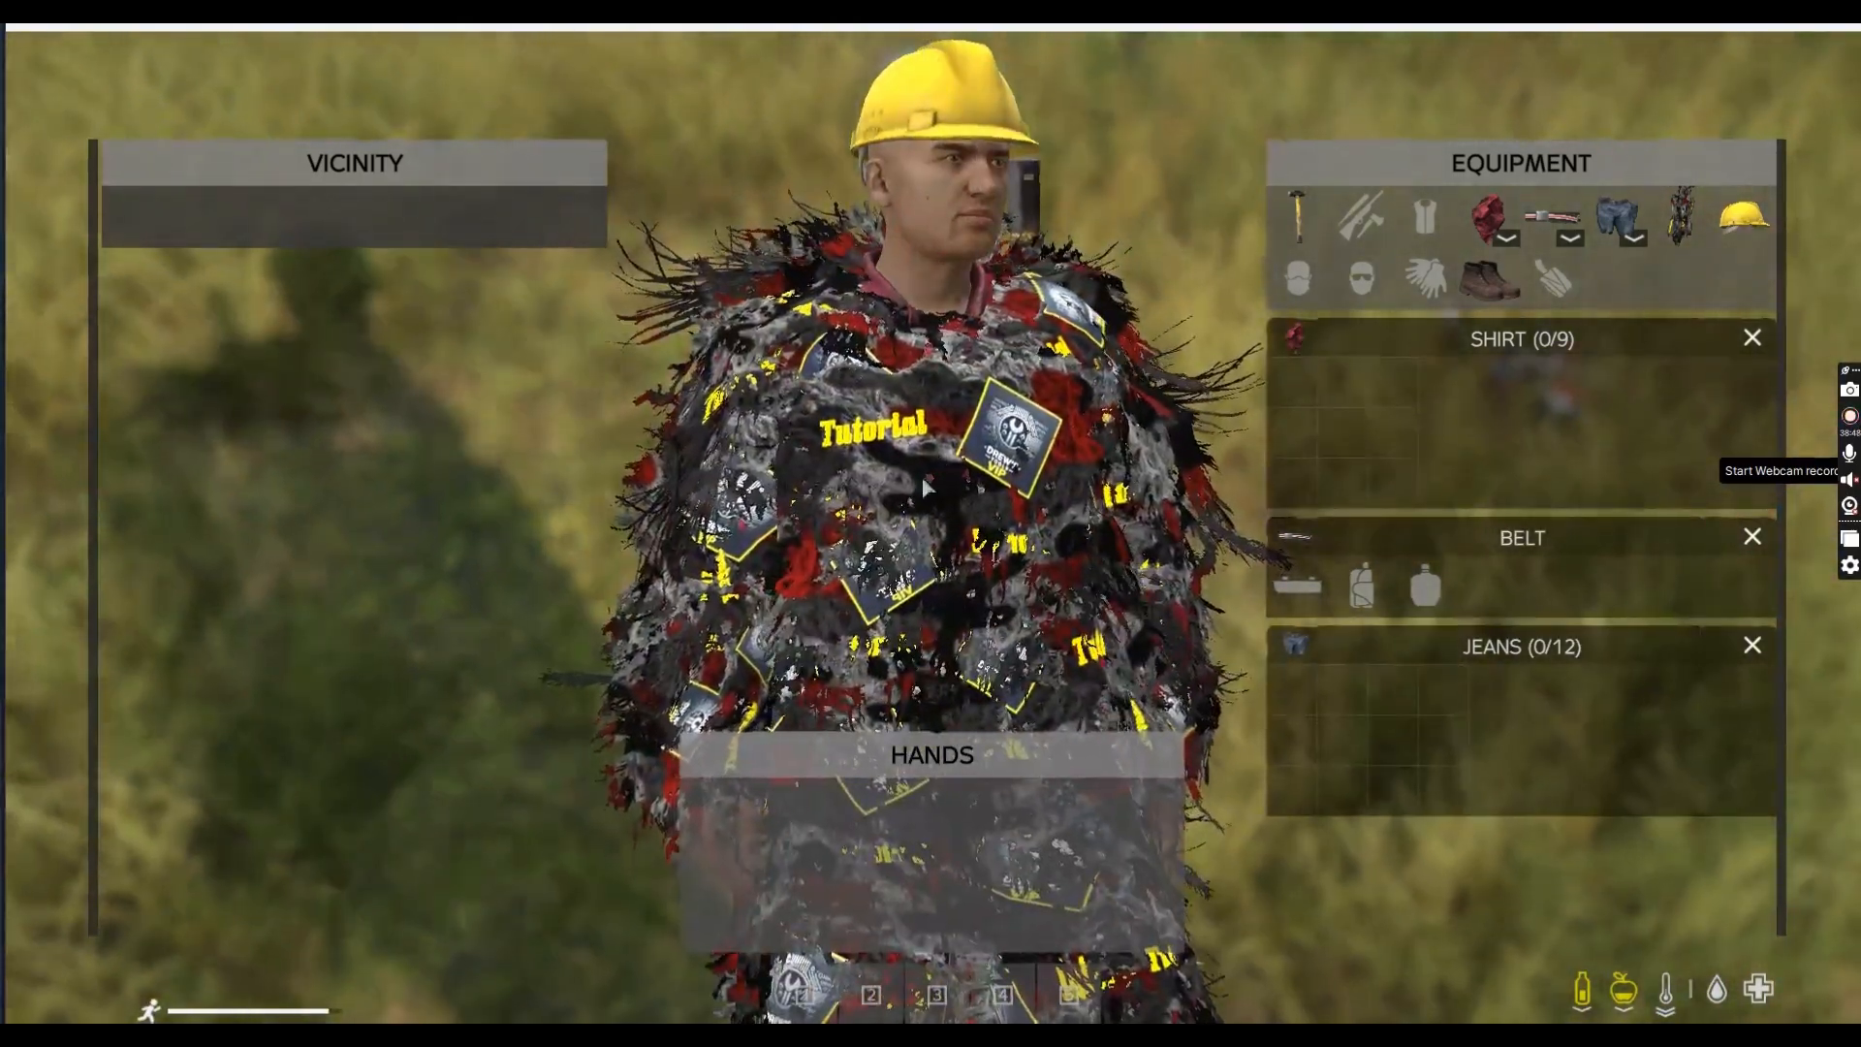
{"action": "key", "text": "s"}
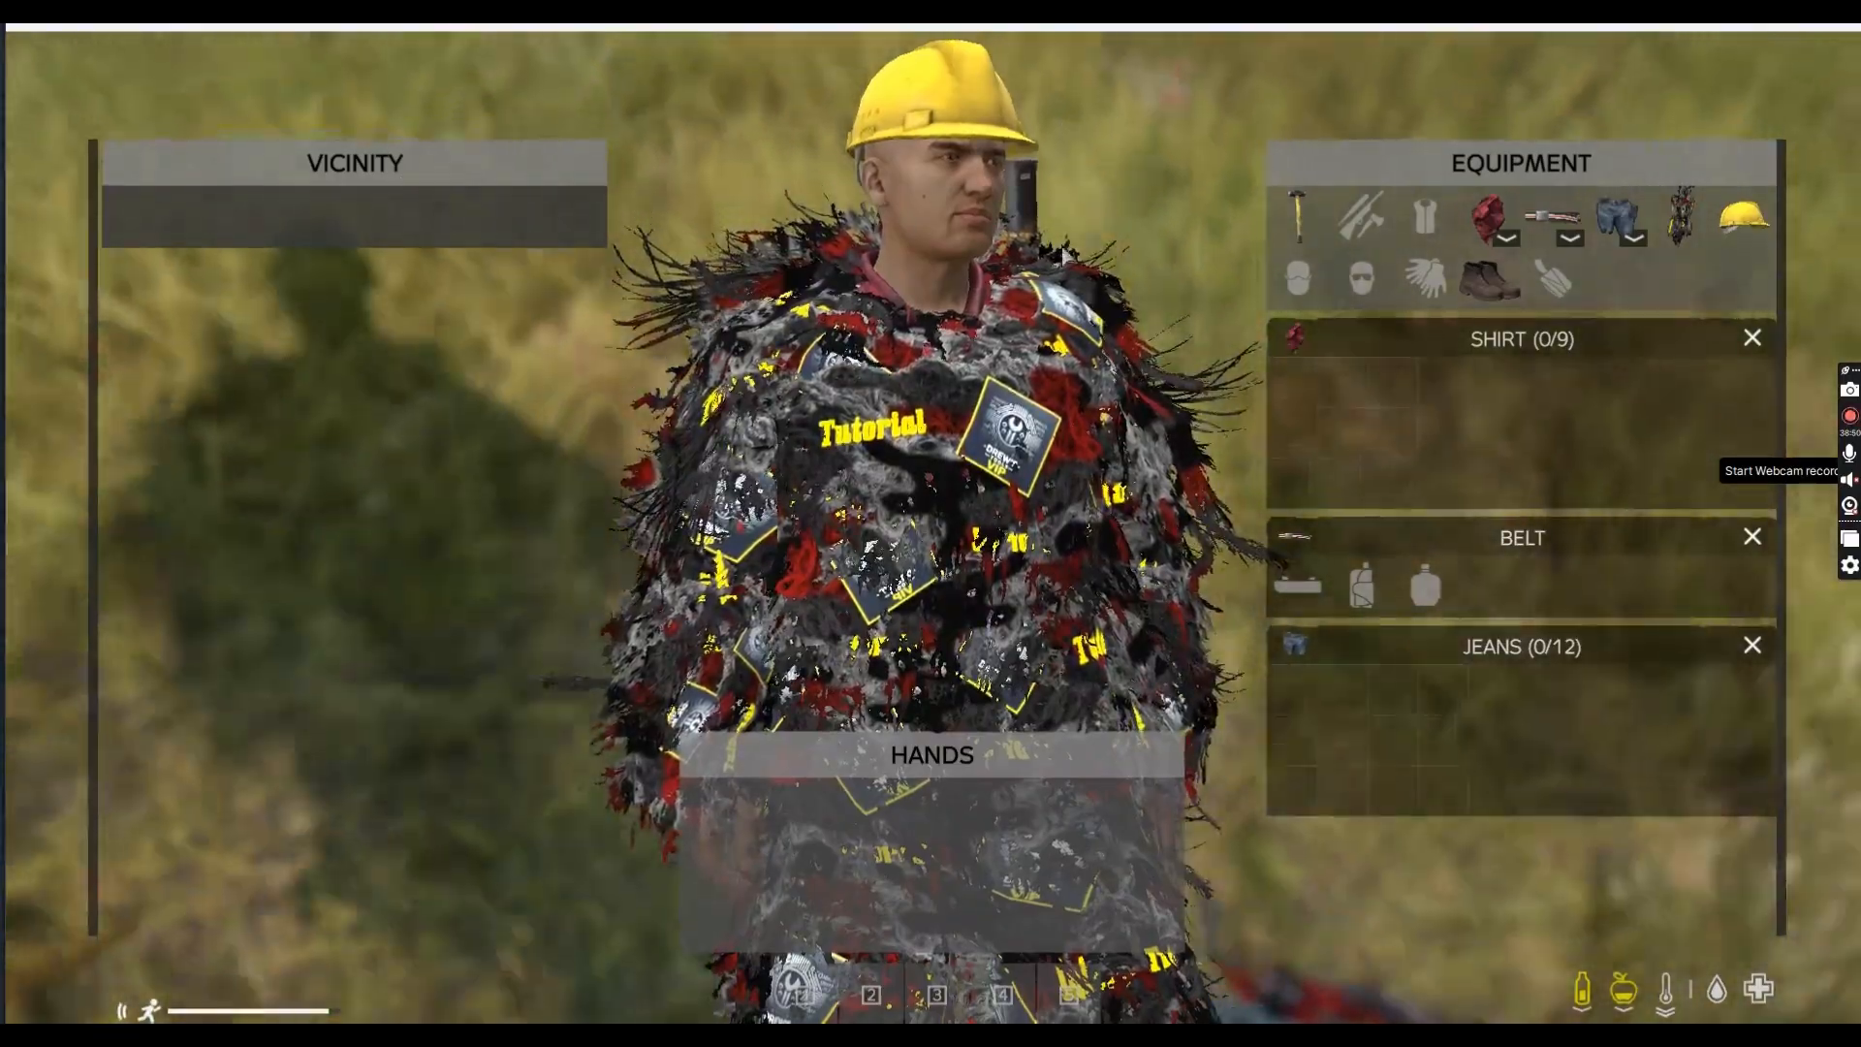
{"action": "key", "text": "s"}
{"action": "left_click_drag", "start_coordinate": [936, 531], "coordinate": [884, 435]}
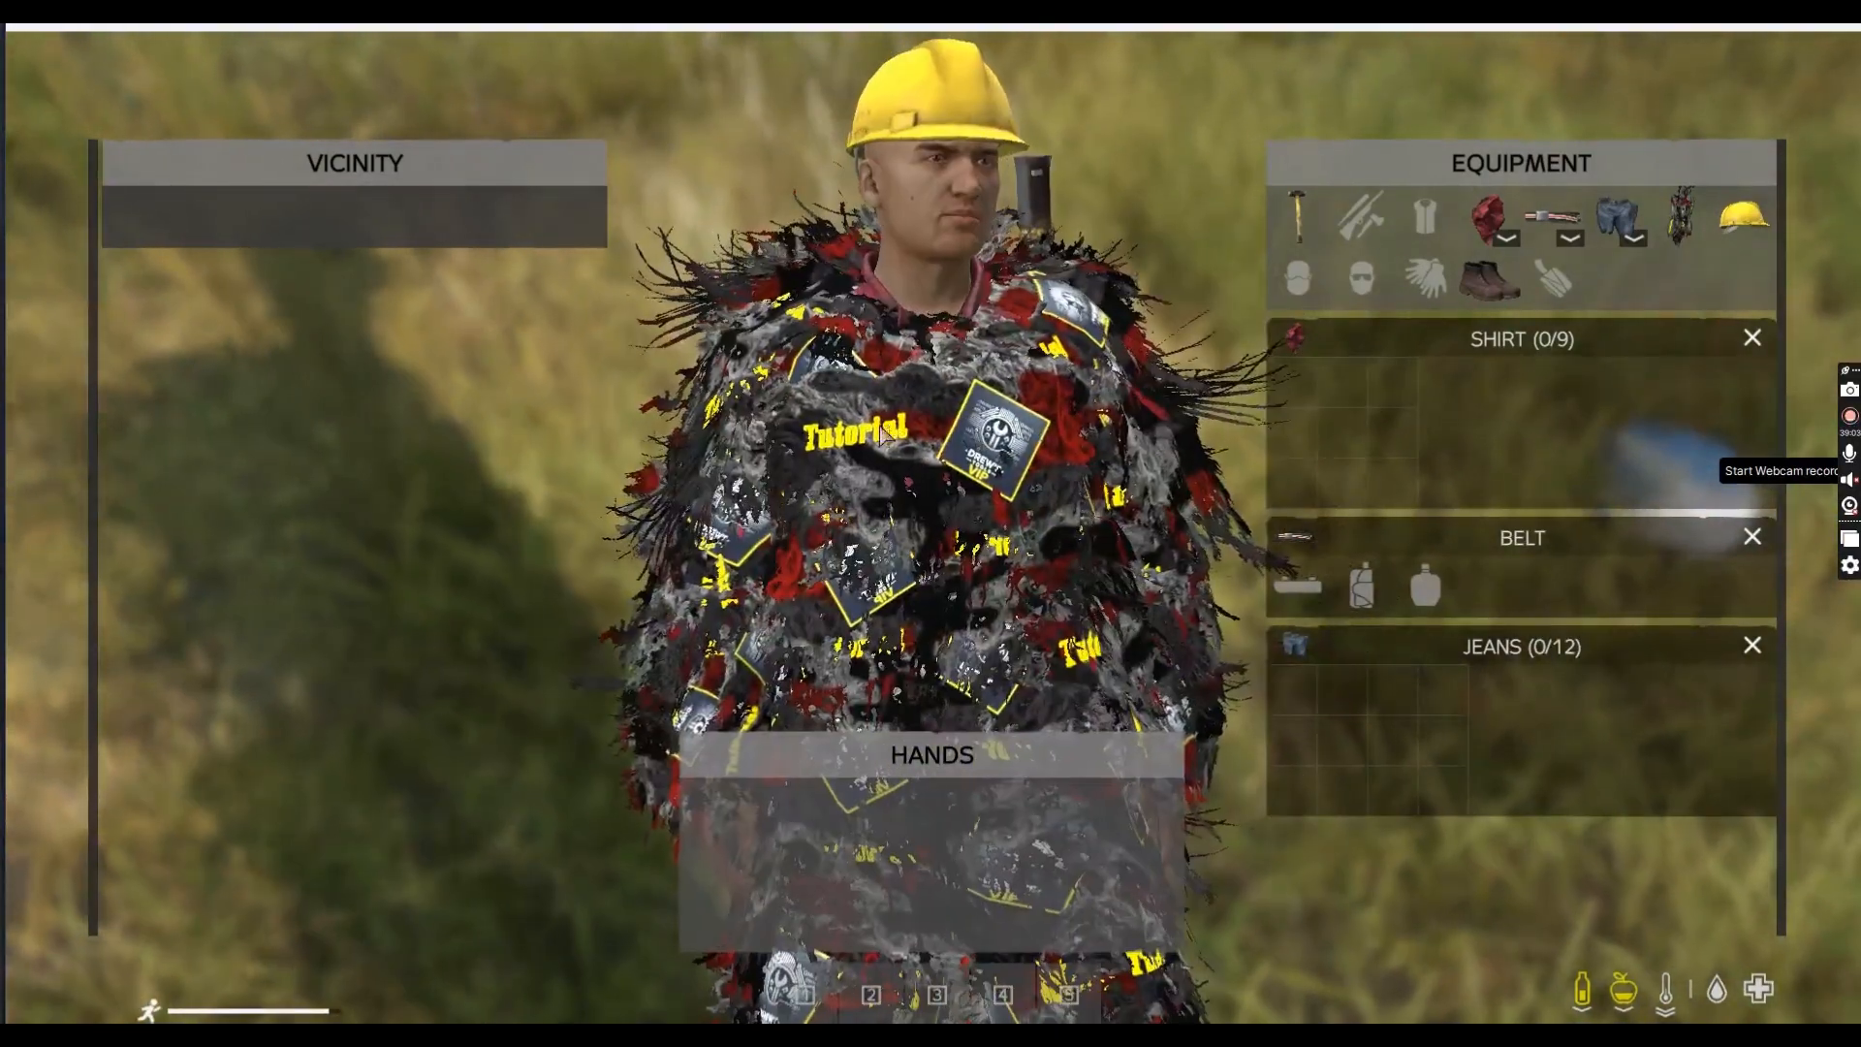
{"action": "left_click_drag", "start_coordinate": [1103, 547], "coordinate": [1055, 533]}
Swap the original shirt for MM TSHIRT 3 and take the ghillie suit off
{"action": "key", "text": "d"}
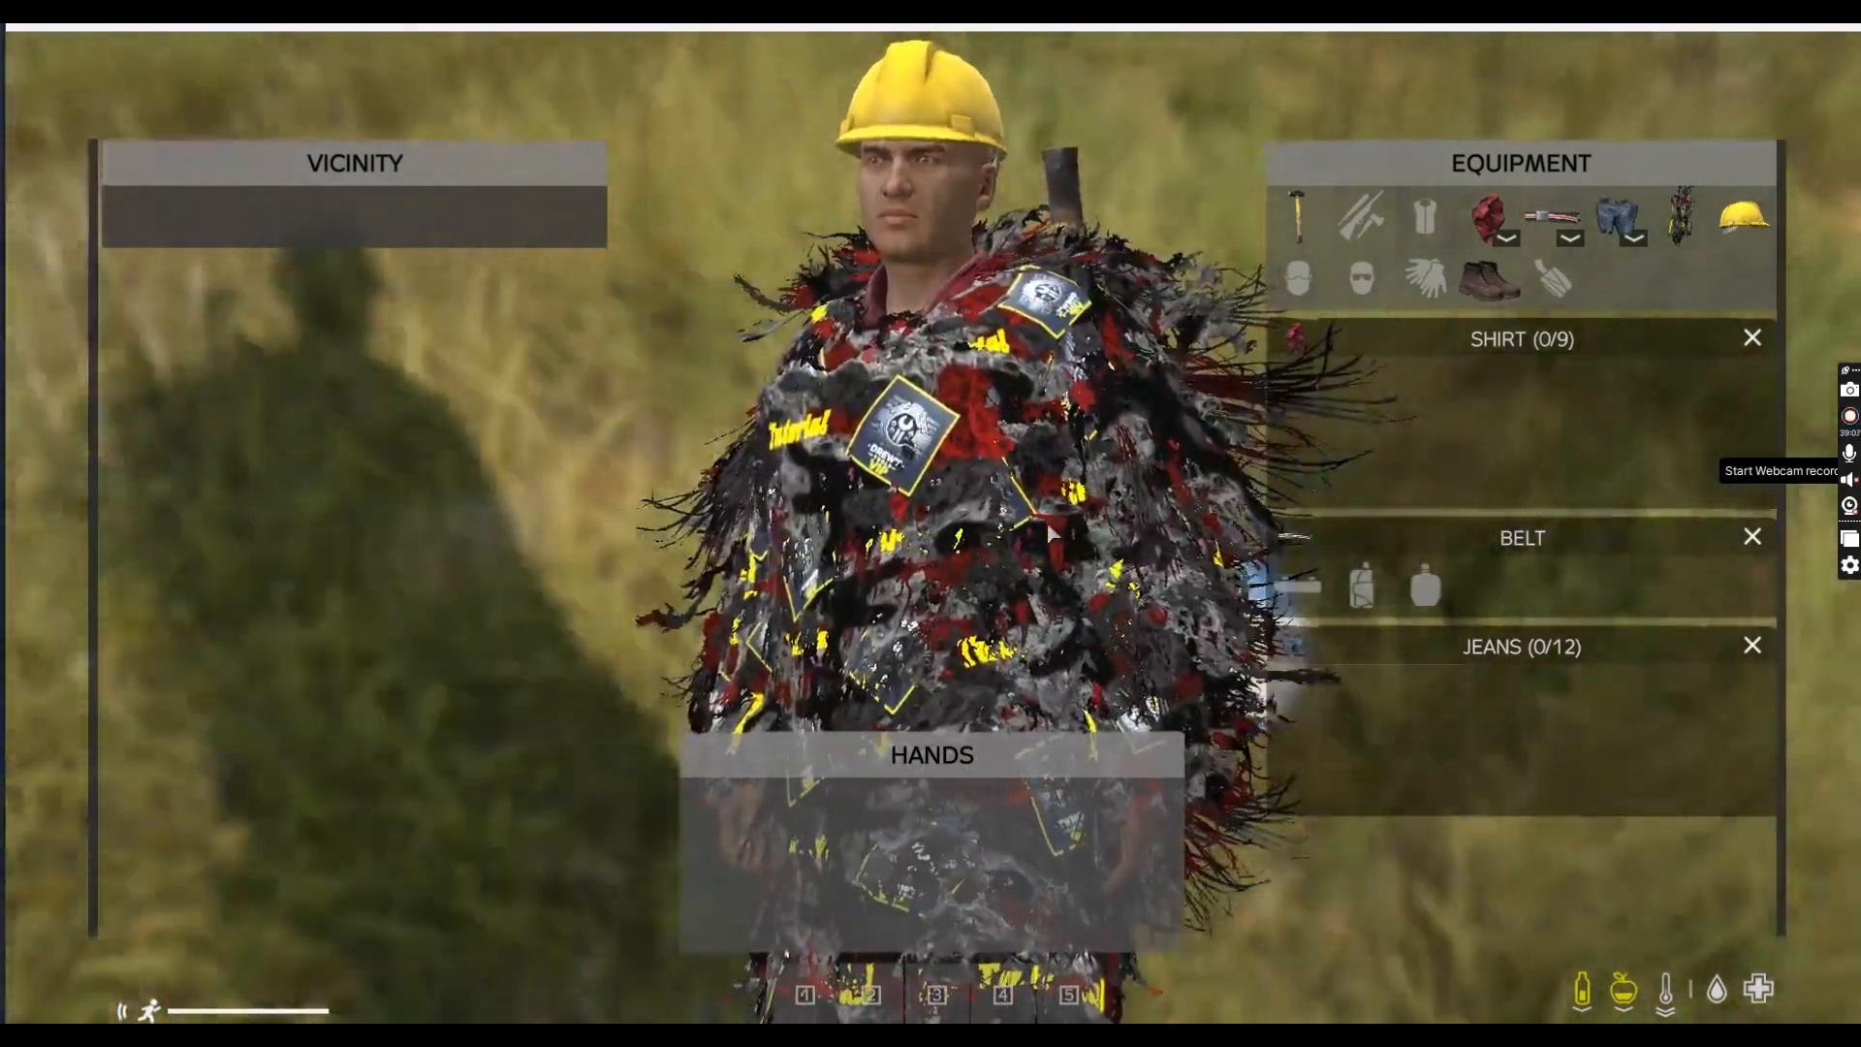
{"action": "key", "text": "Tab"}
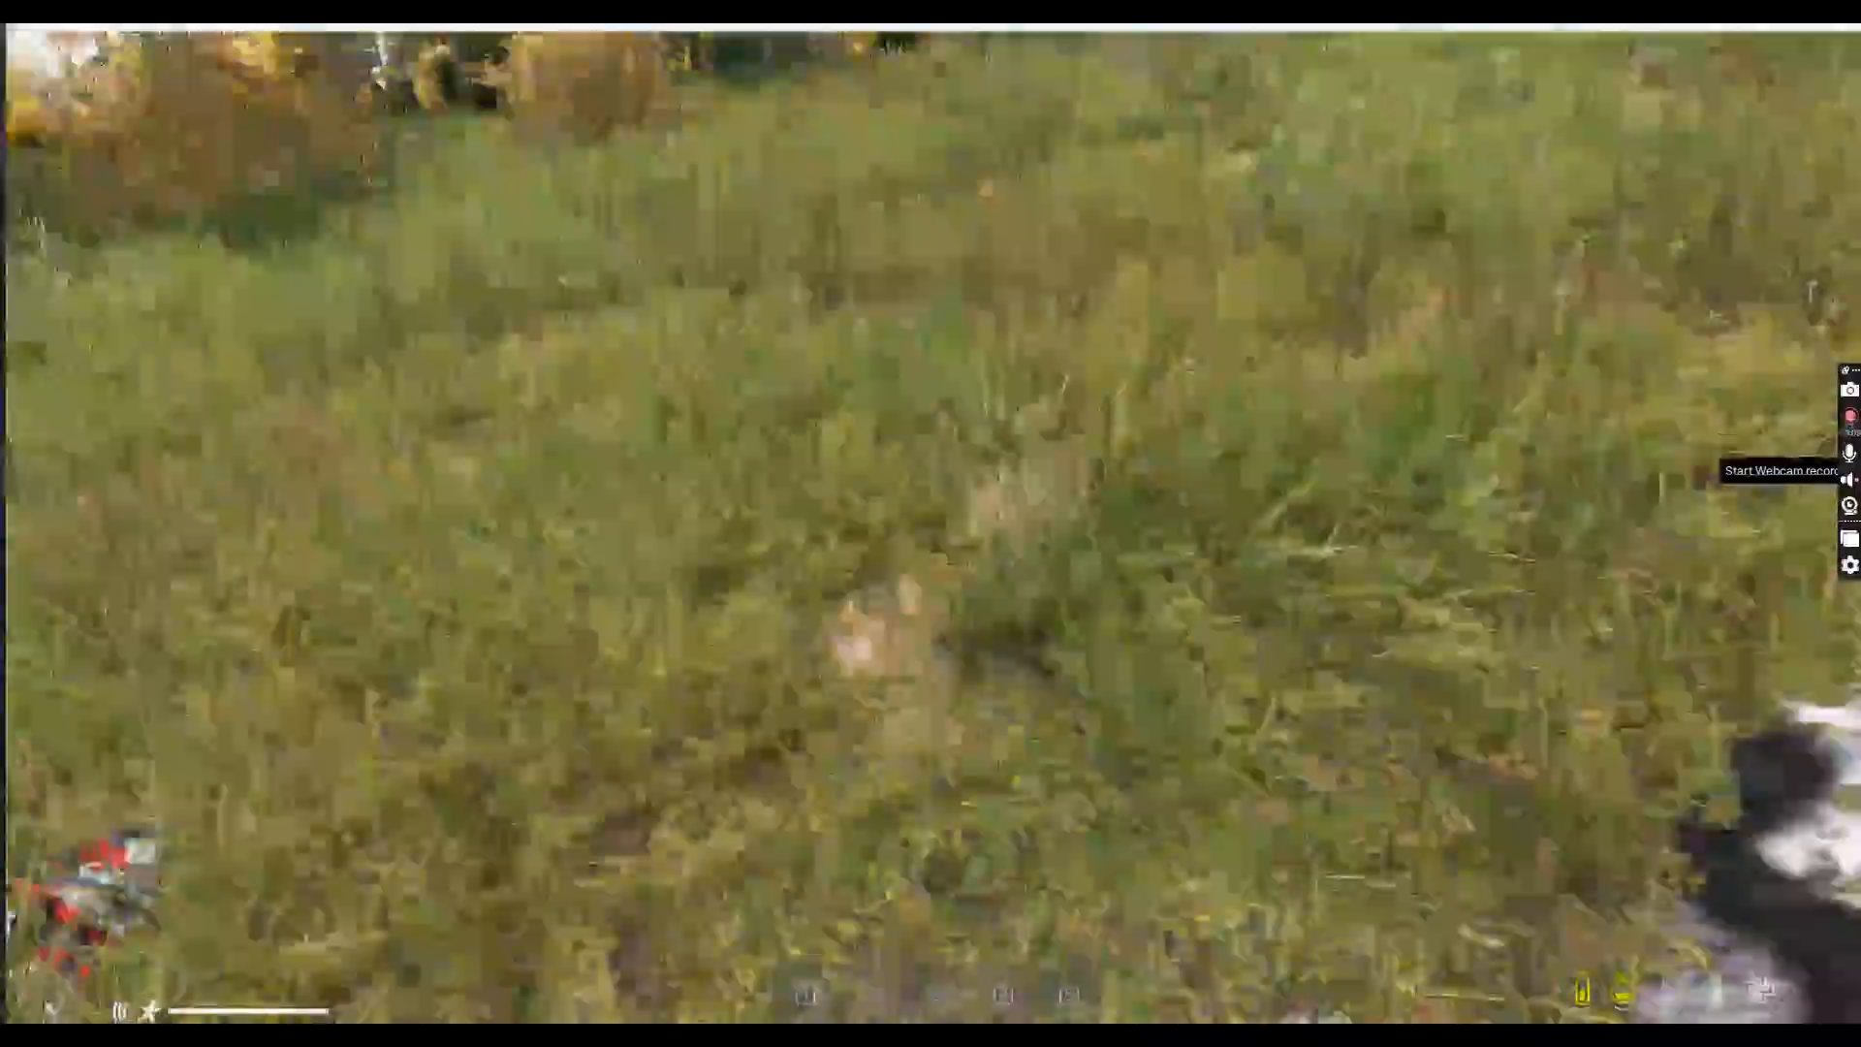
{"action": "key", "text": "Tab"}
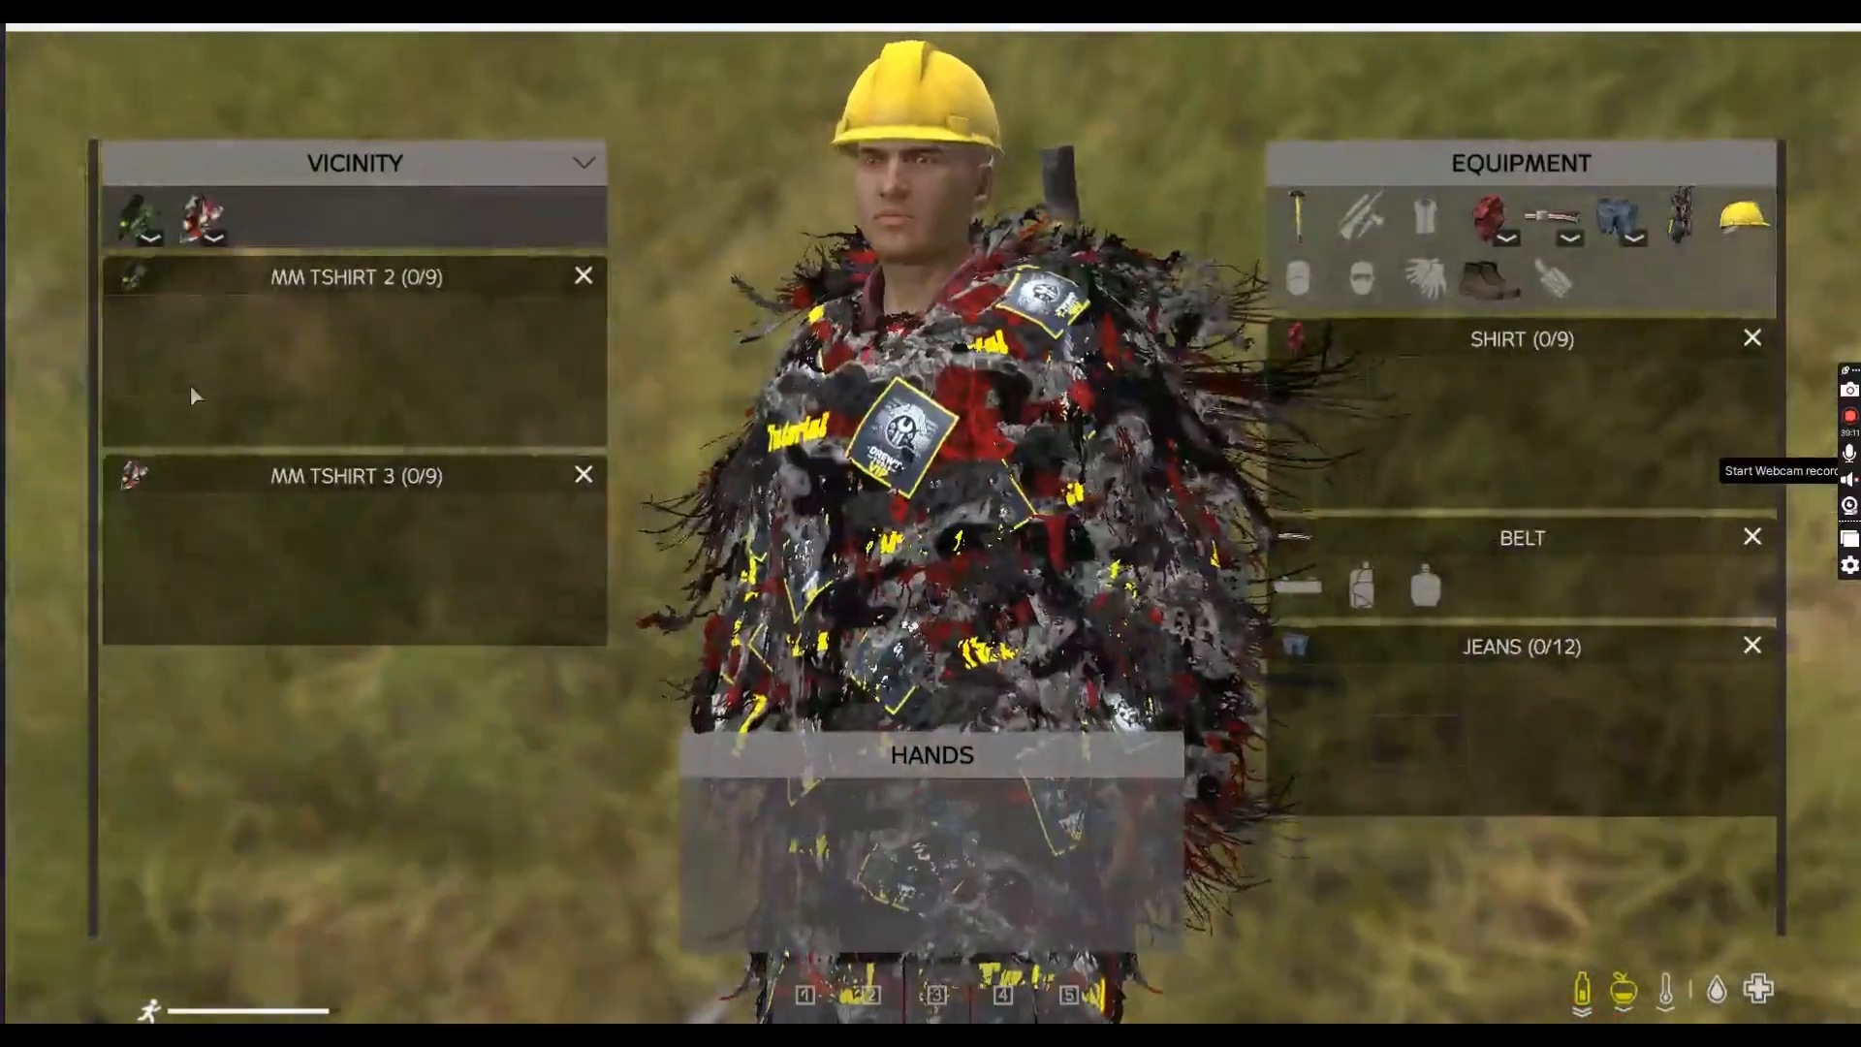
{"action": "left_click_drag", "start_coordinate": [140, 221], "coordinate": [834, 339]}
{"action": "left_click_drag", "start_coordinate": [869, 575], "coordinate": [1016, 481]}
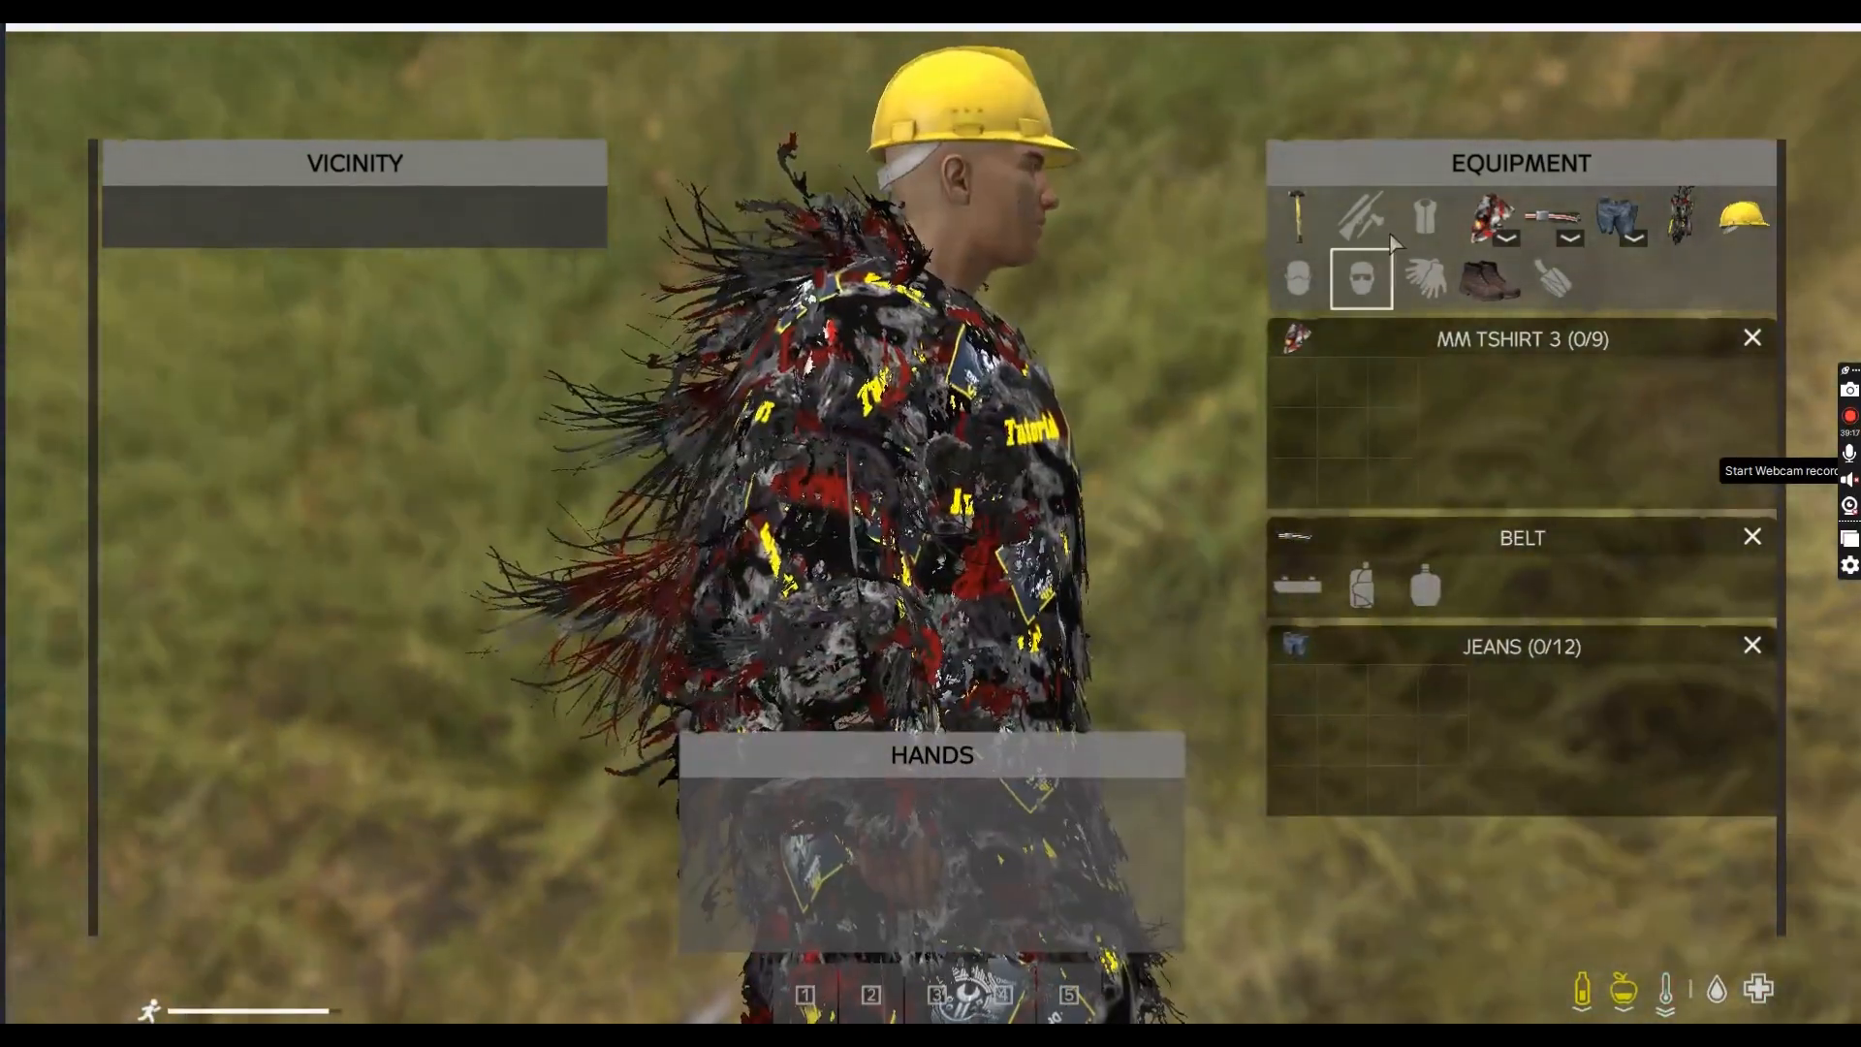
{"action": "left_click_drag", "start_coordinate": [1682, 215], "coordinate": [985, 367]}
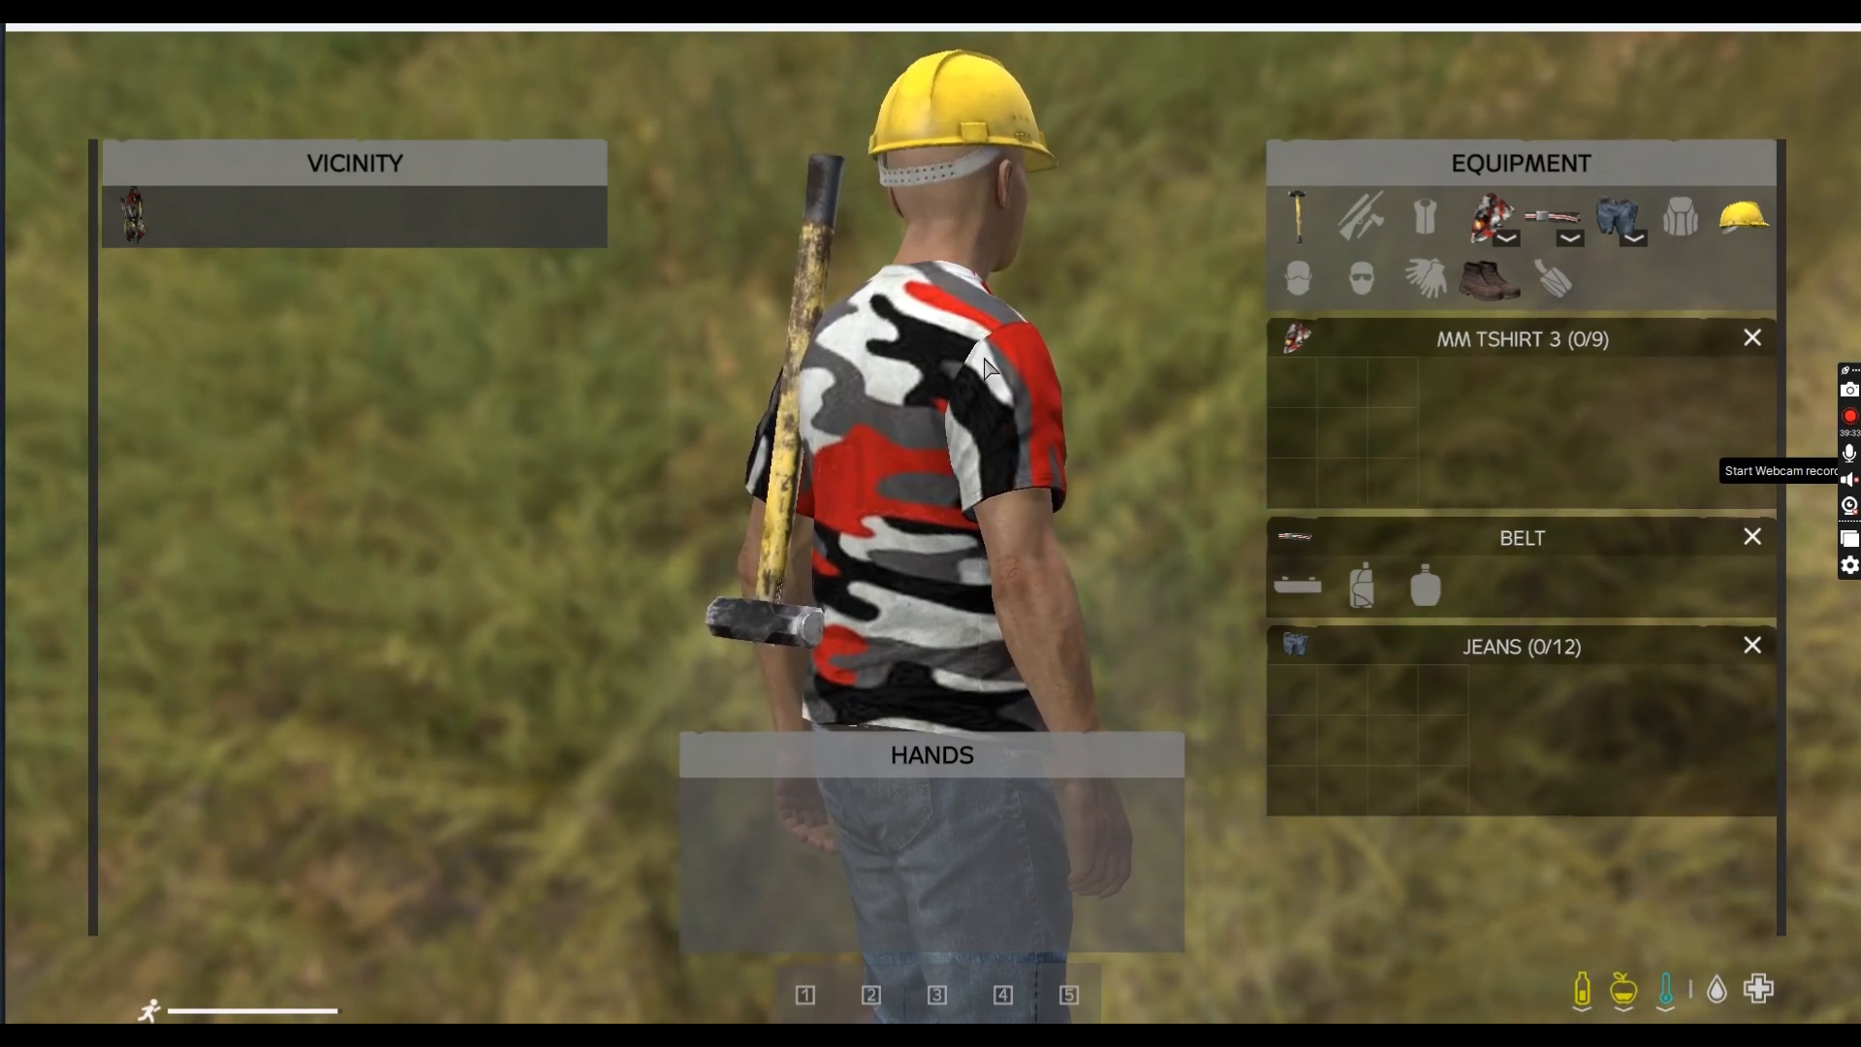
Turn the preview to view the back of MM TSHIRT 2, then close the inventory
{"action": "left_click_drag", "start_coordinate": [984, 358], "coordinate": [741, 525]}
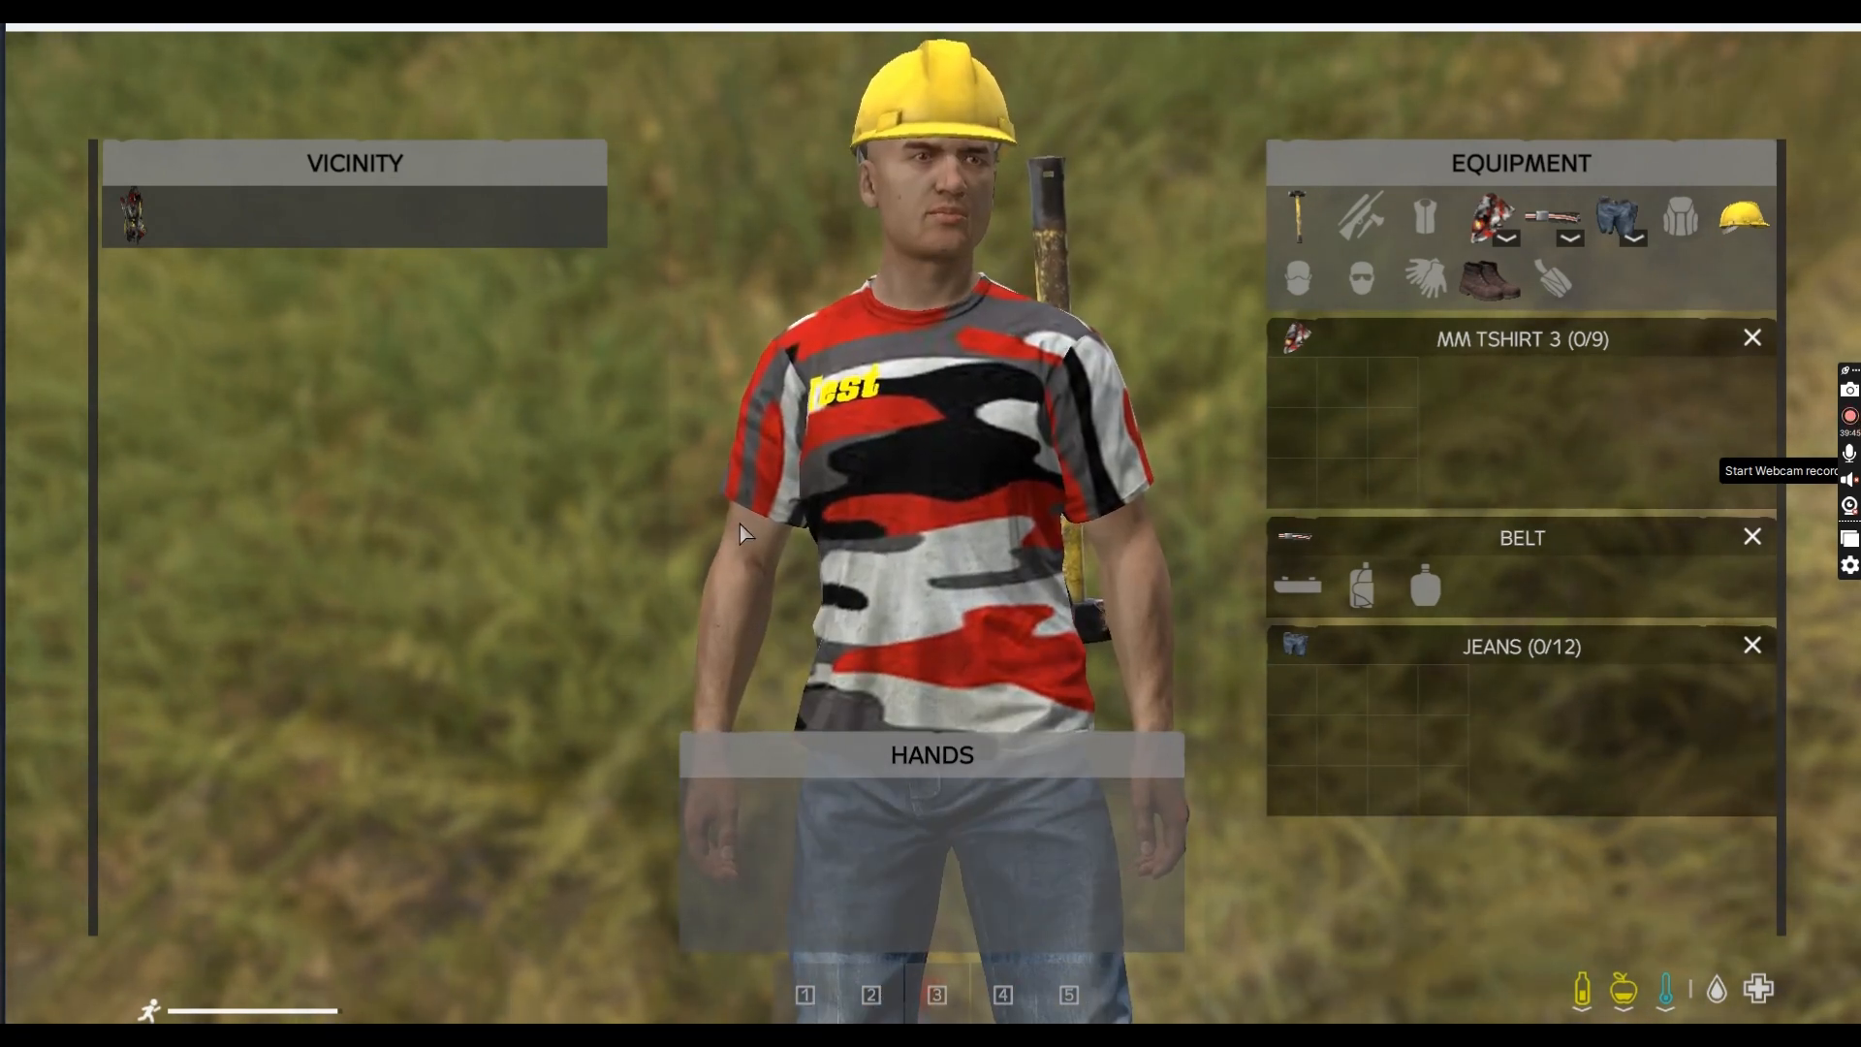
{"action": "scroll", "coordinate": [740, 525], "scroll_direction": "down", "scroll_amount": 5}
{"action": "scroll", "coordinate": [1088, 589], "scroll_direction": "down", "scroll_amount": 2}
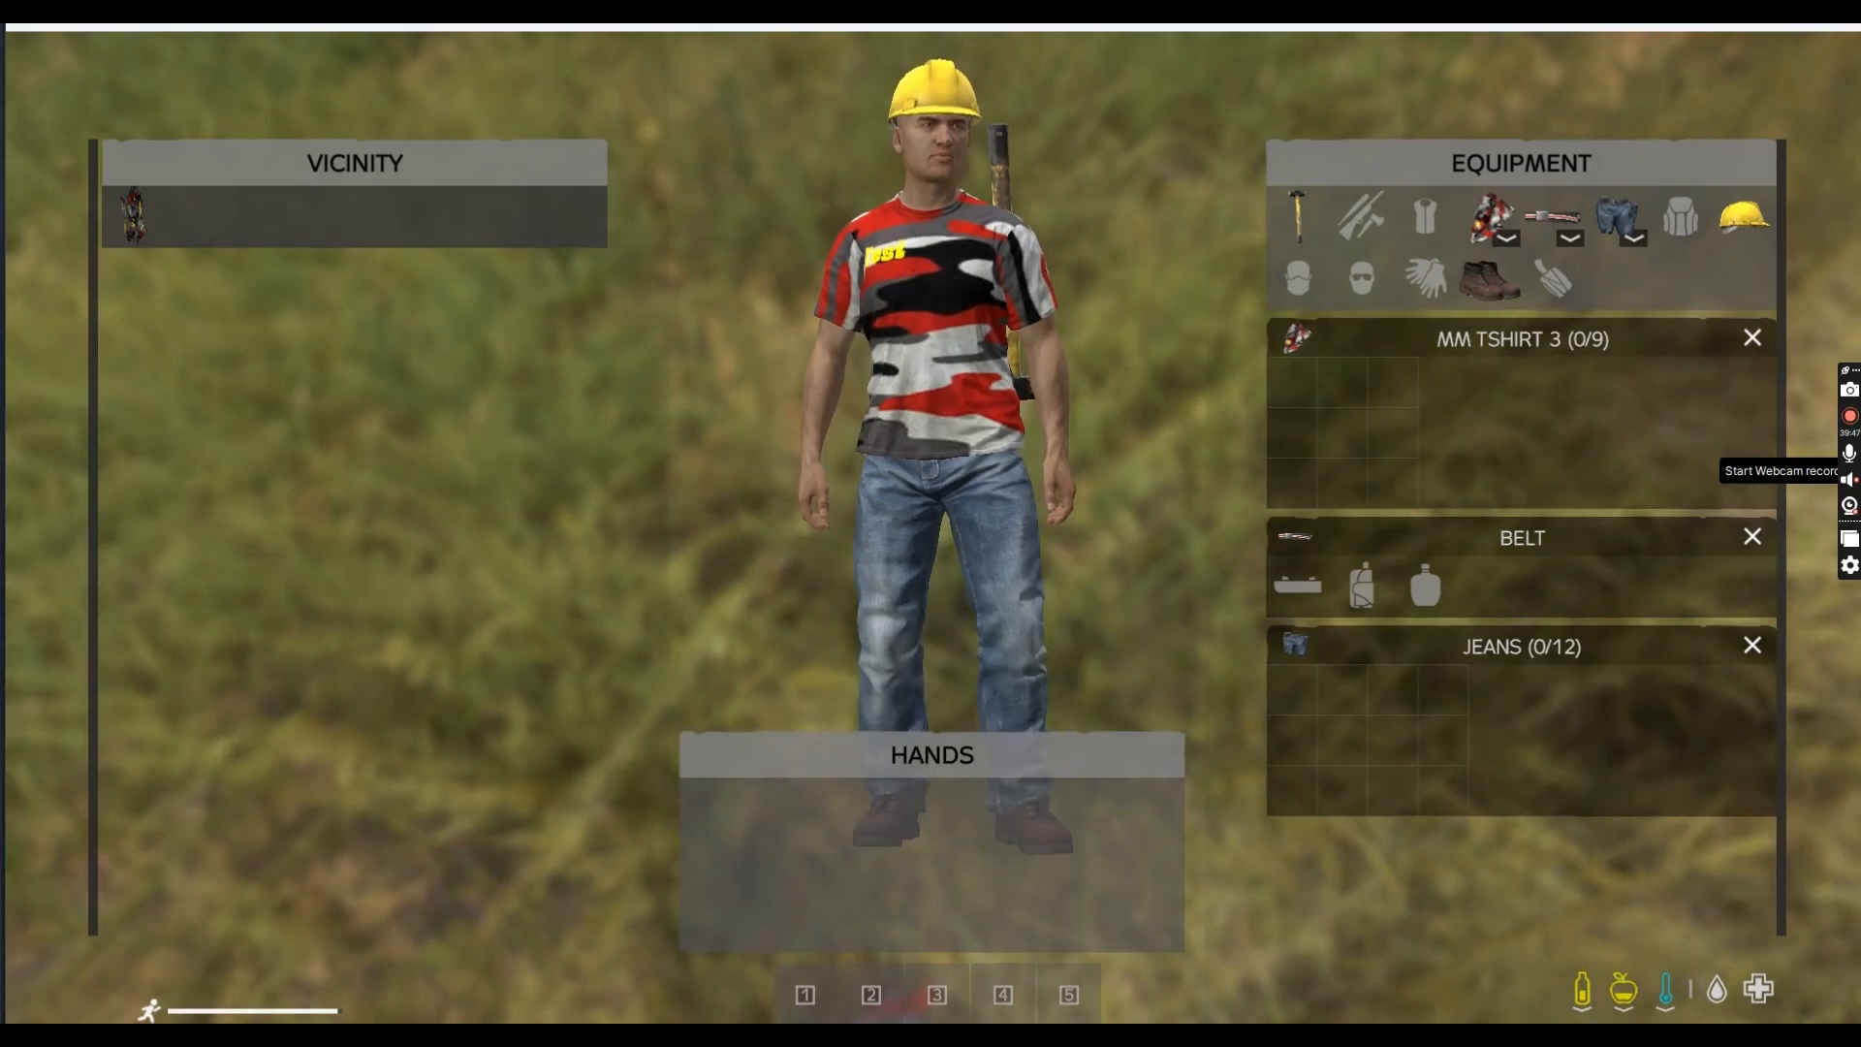
{"action": "key", "text": "Tab"}
{"action": "key", "text": "Tab"}
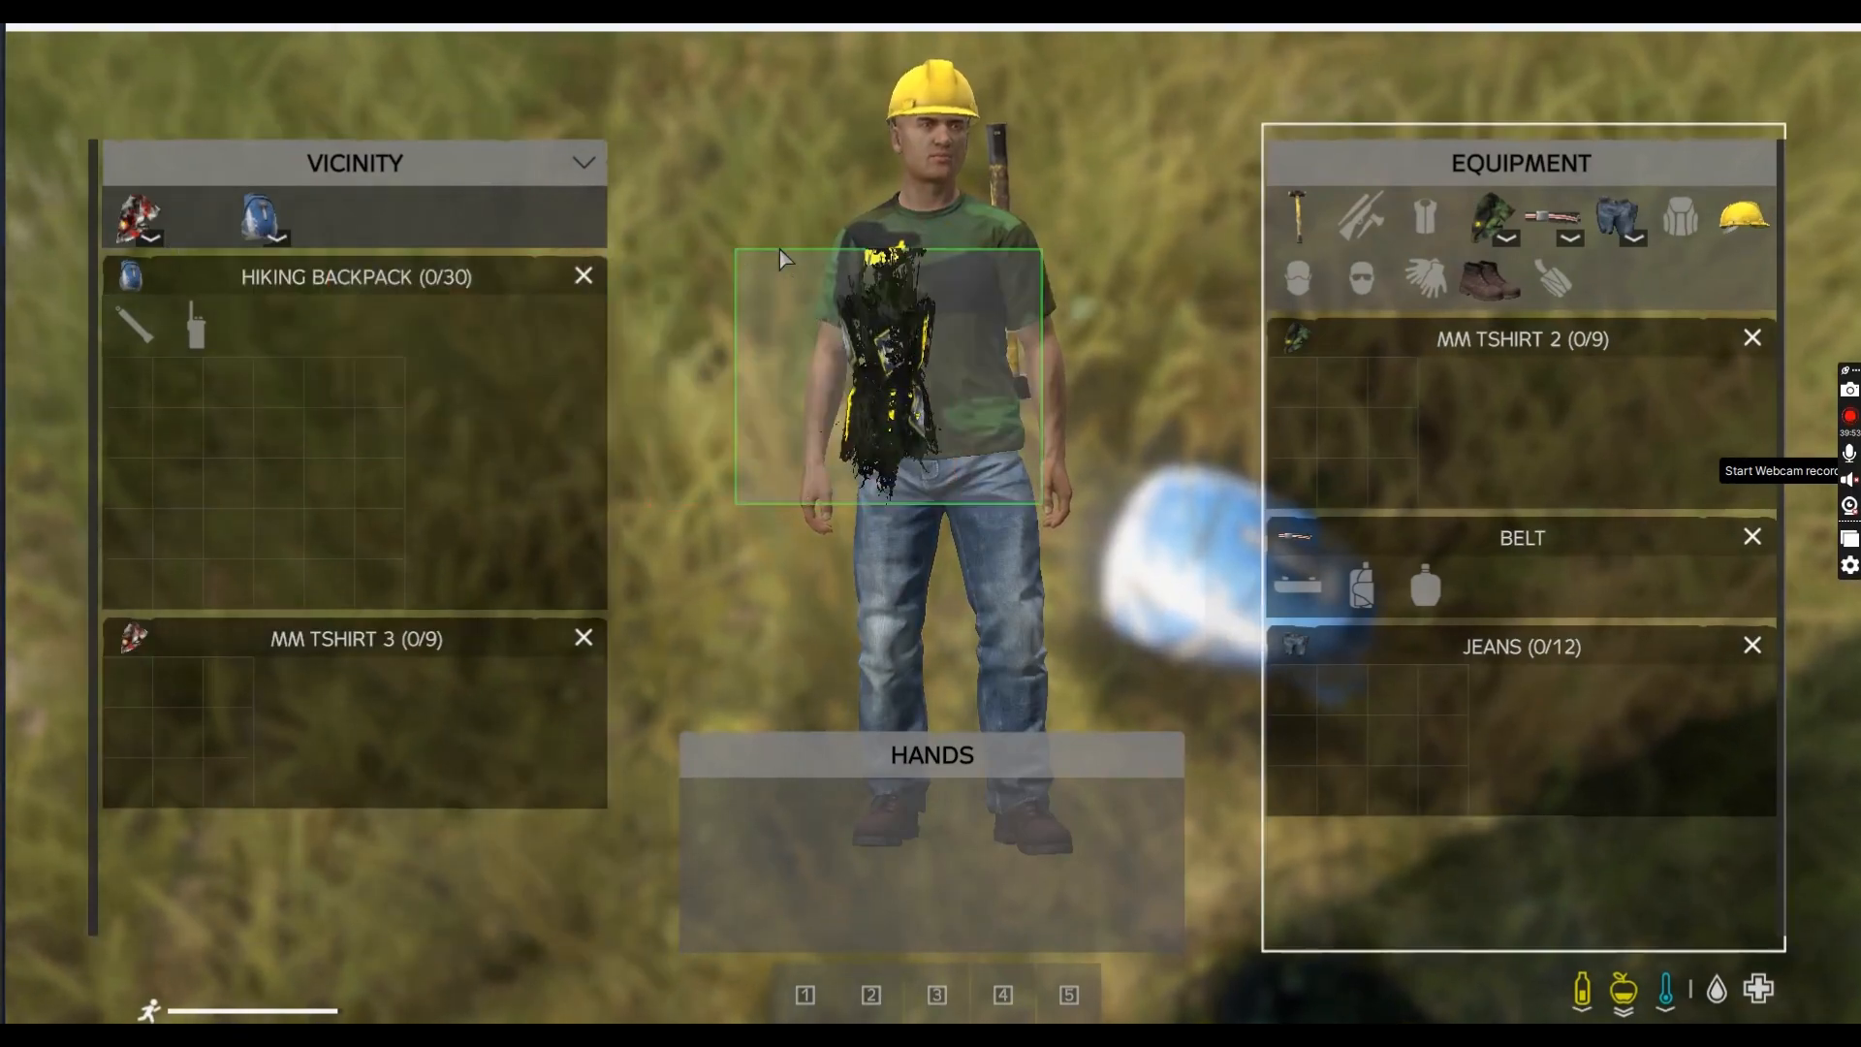
Put the dark ghillie suit over MM TSHIRT 2, check its side profile and return to the game
{"action": "left_click_drag", "start_coordinate": [1015, 274], "coordinate": [1008, 291]}
{"action": "key", "text": "Tab"}
{"action": "key", "text": "Tab"}
{"action": "left_click_drag", "start_coordinate": [955, 565], "coordinate": [1259, 422]}
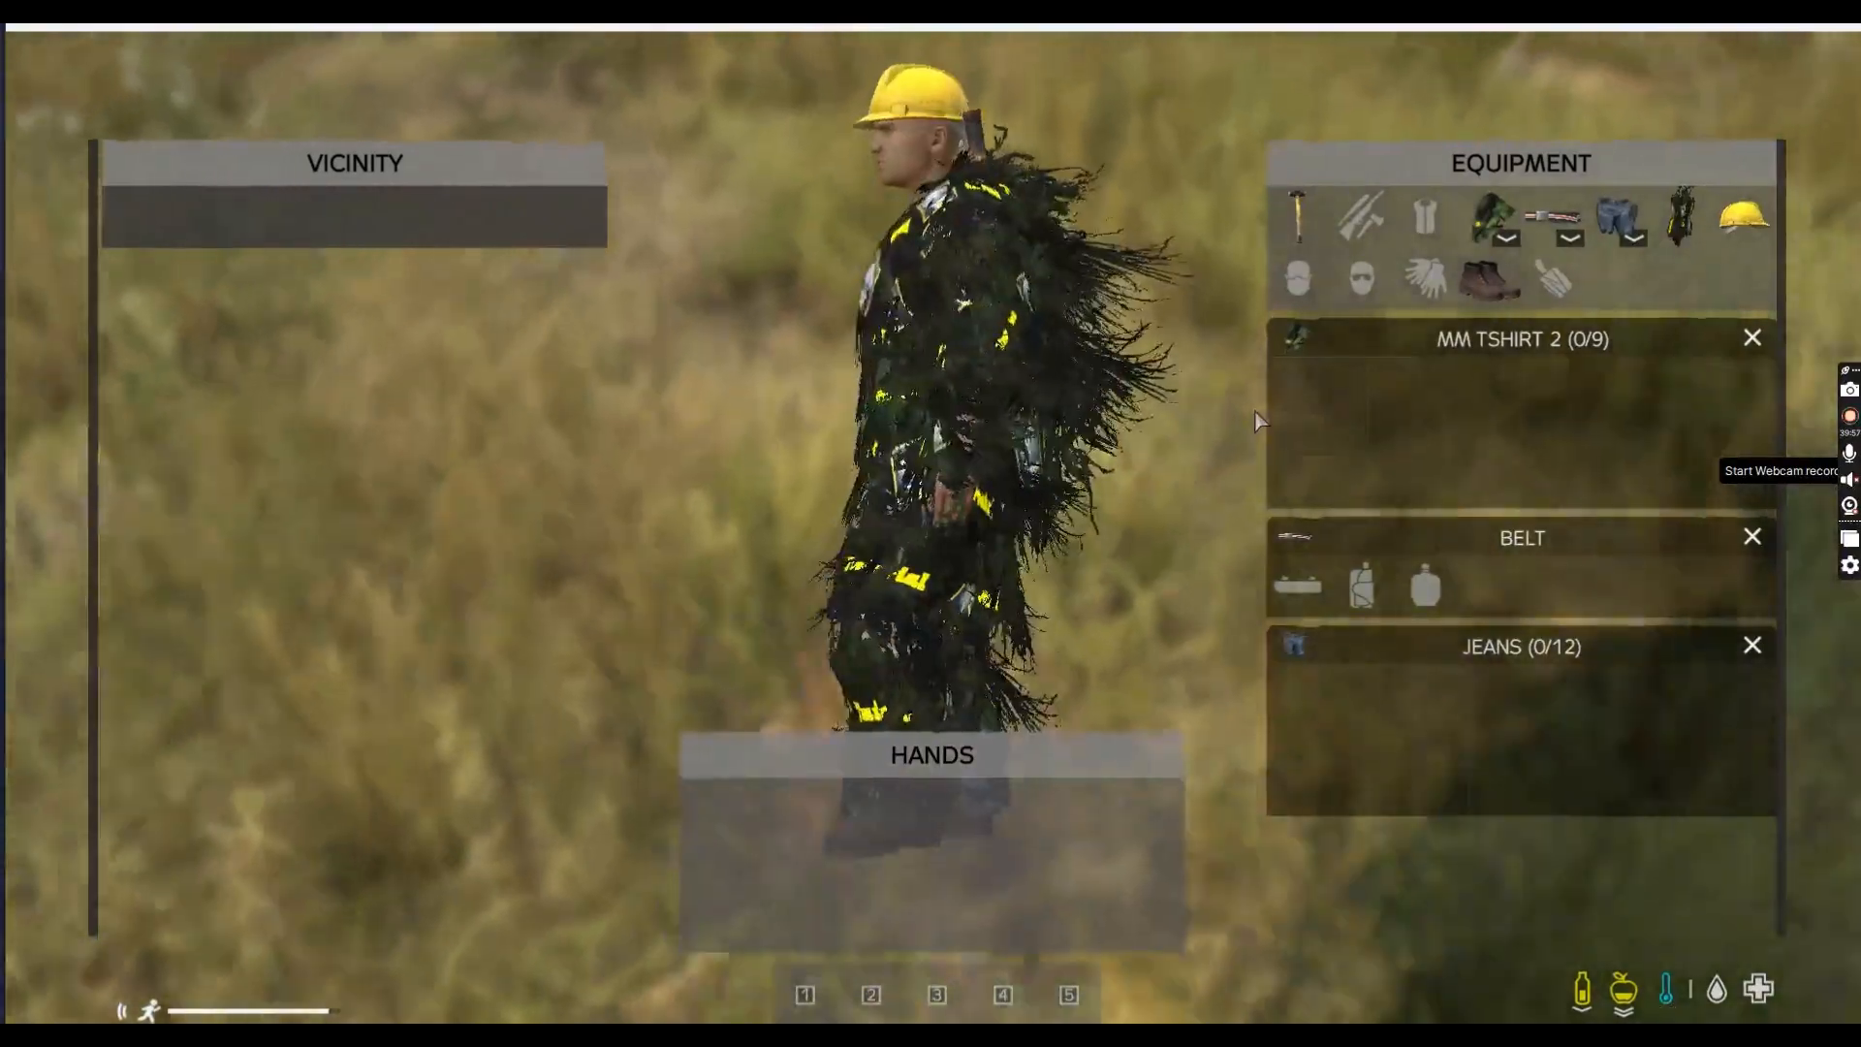
{"action": "scroll", "coordinate": [938, 455], "scroll_direction": "up", "scroll_amount": 2}
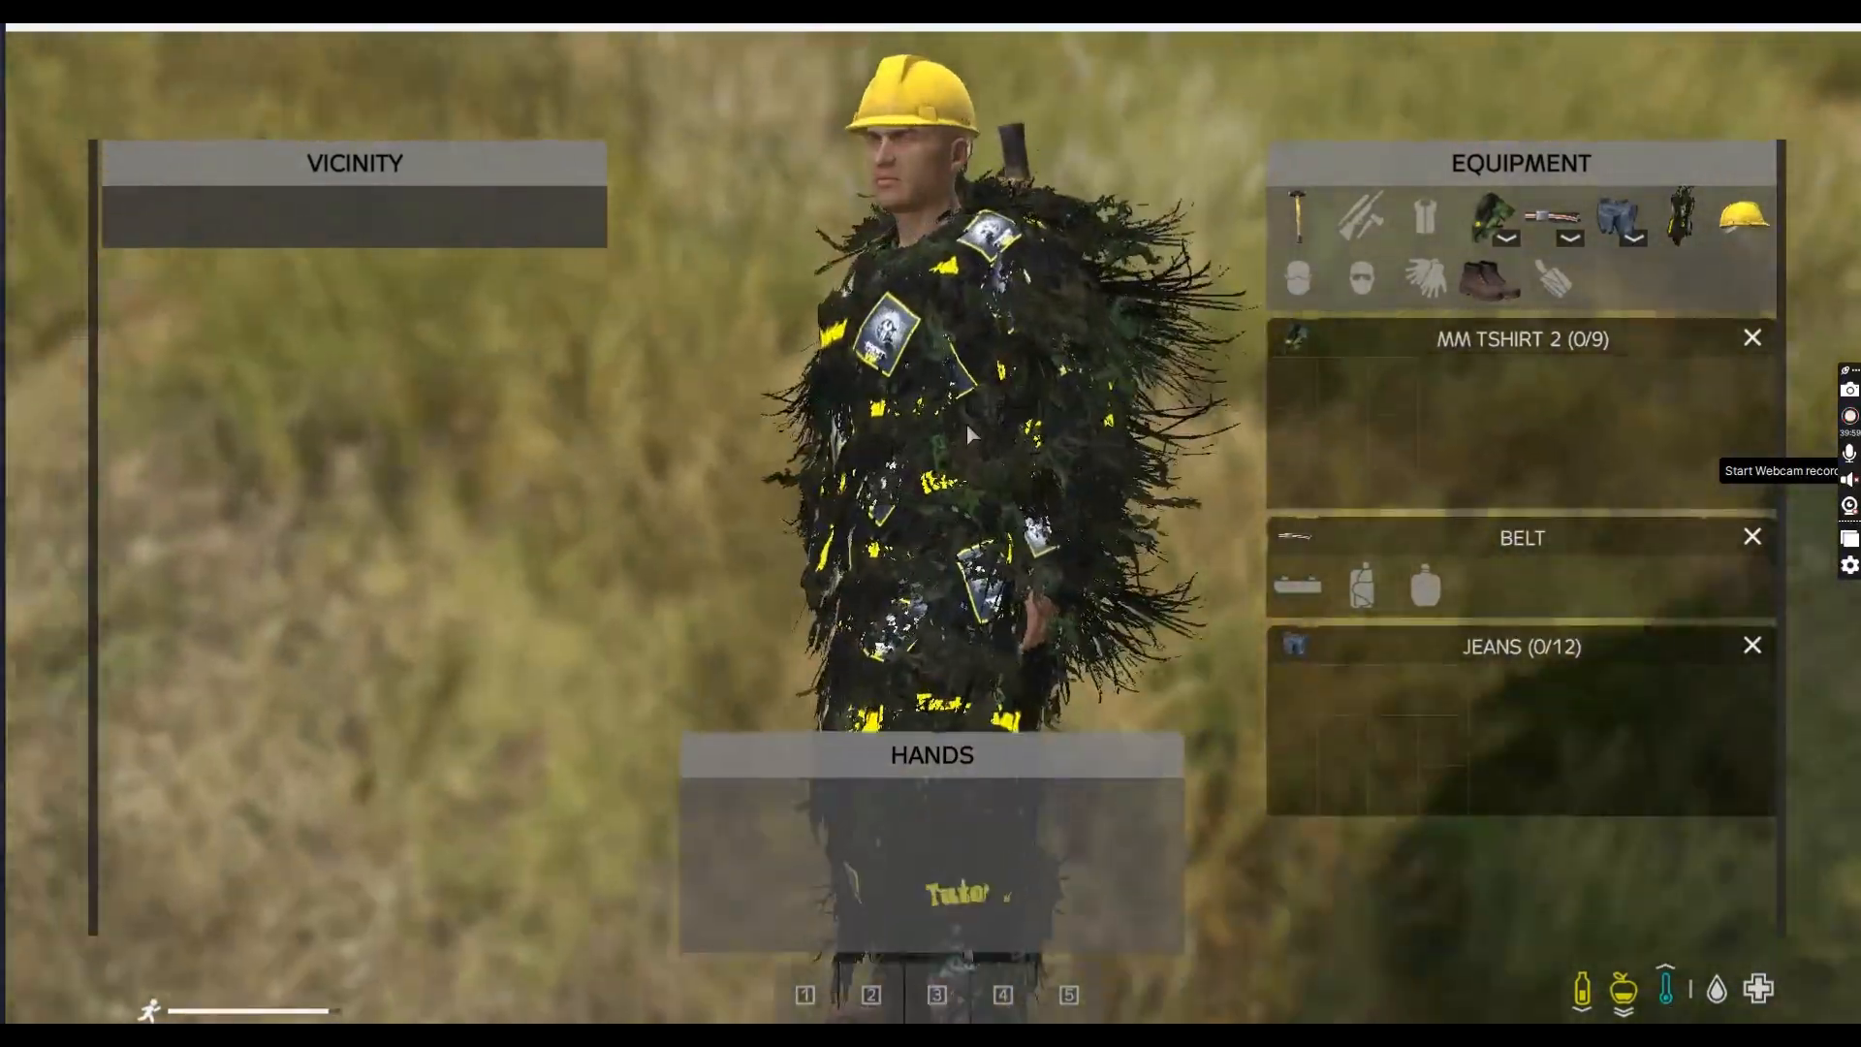
{"action": "key", "text": "Tab"}
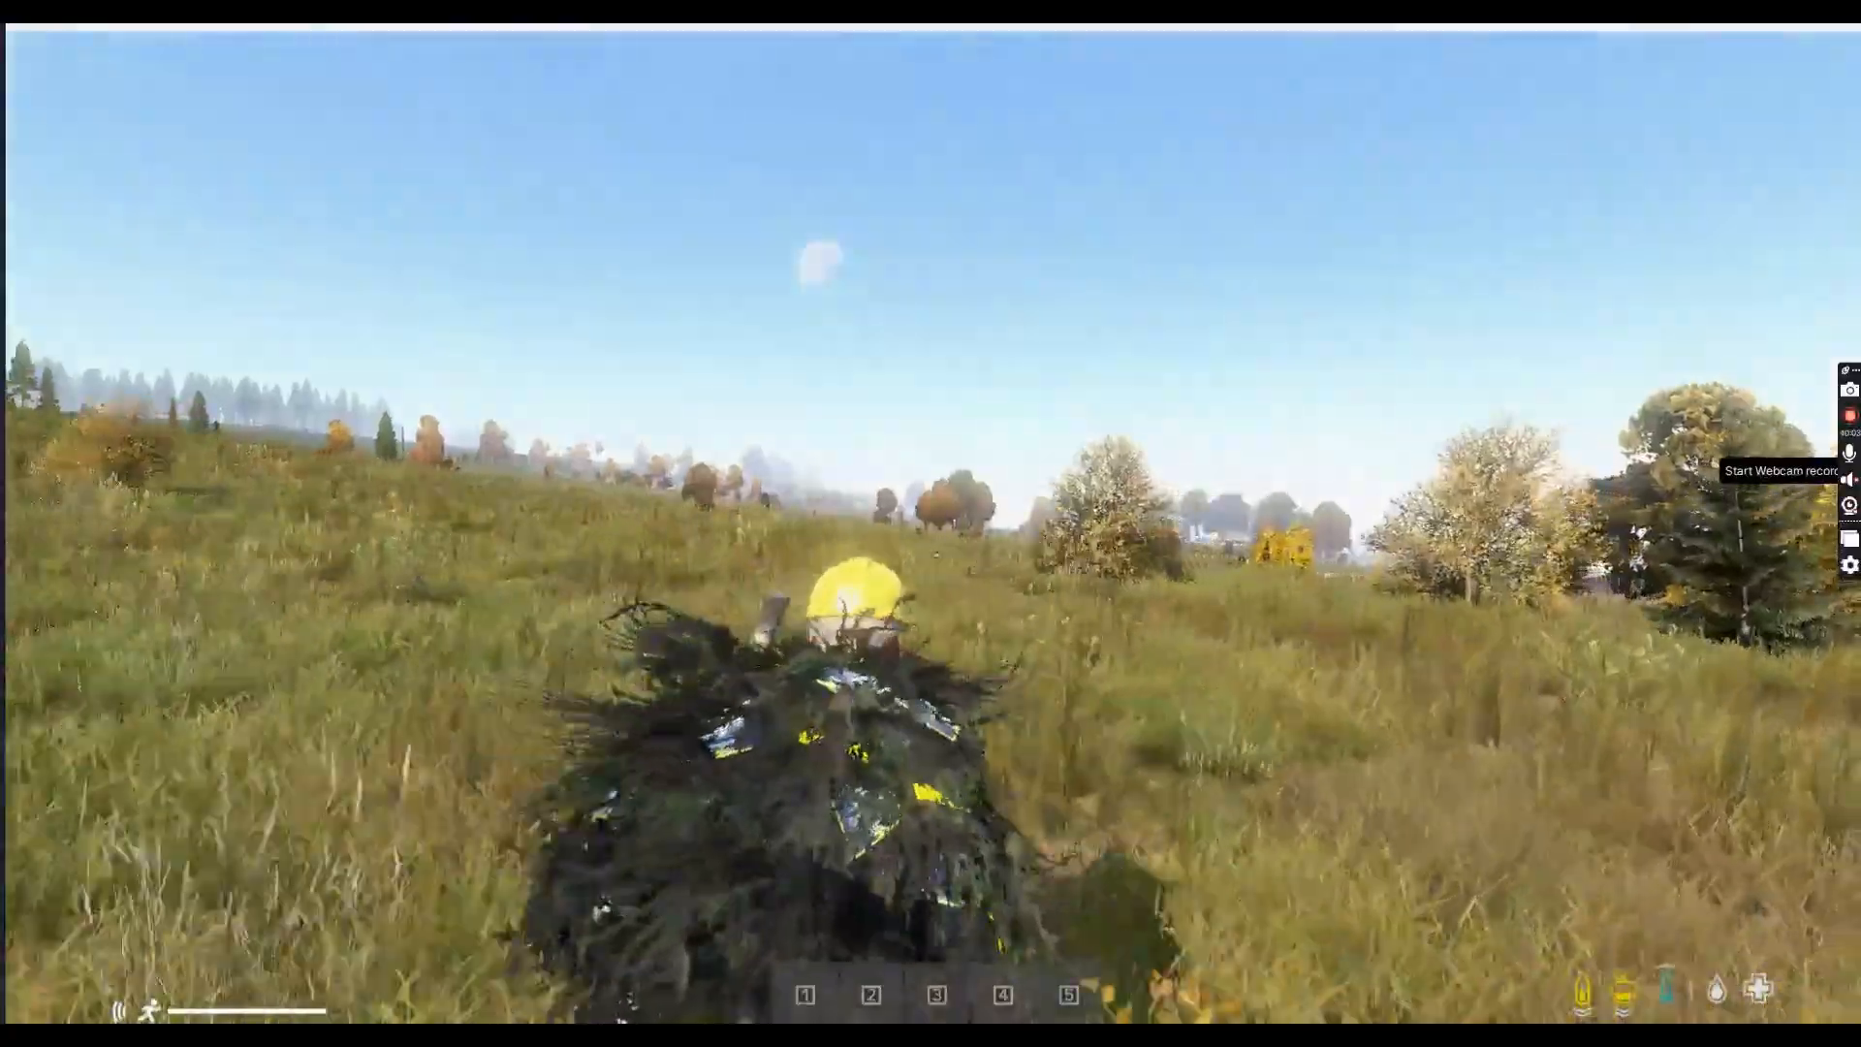
{"action": "key", "text": "Tab"}
{"action": "key", "text": "Tab"}
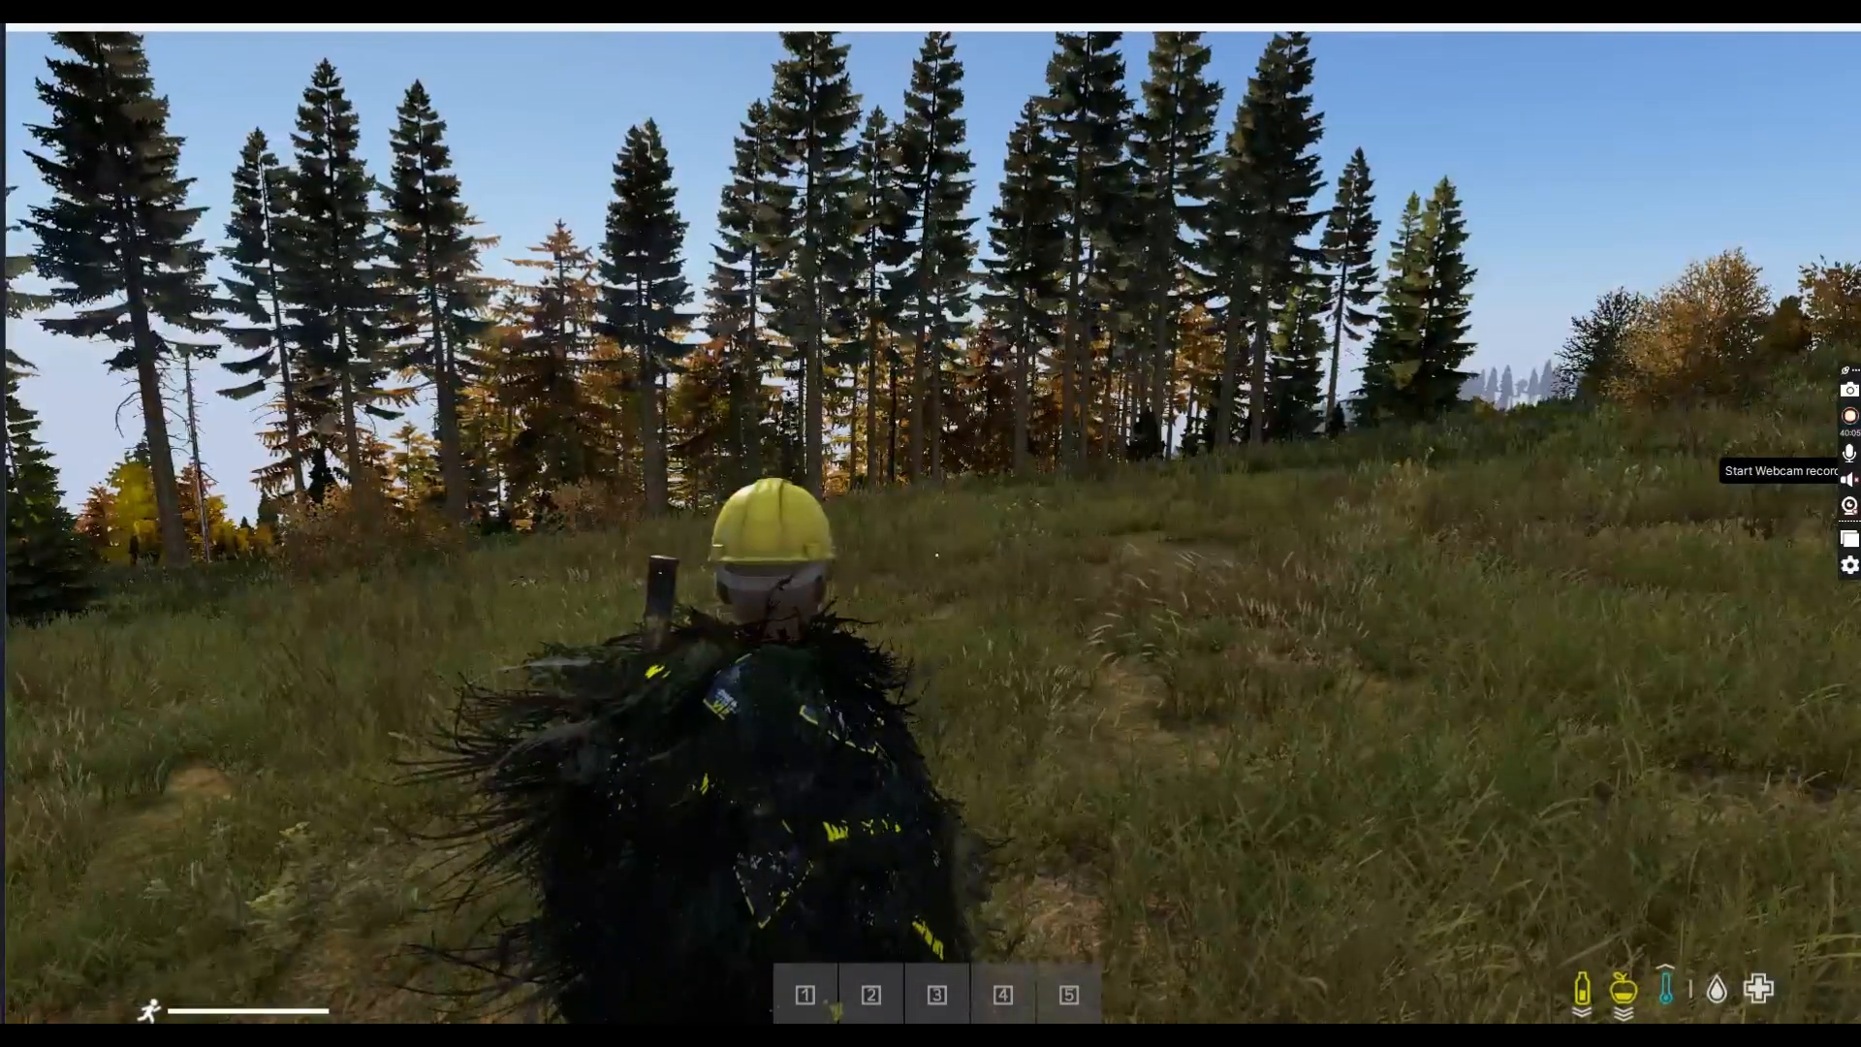